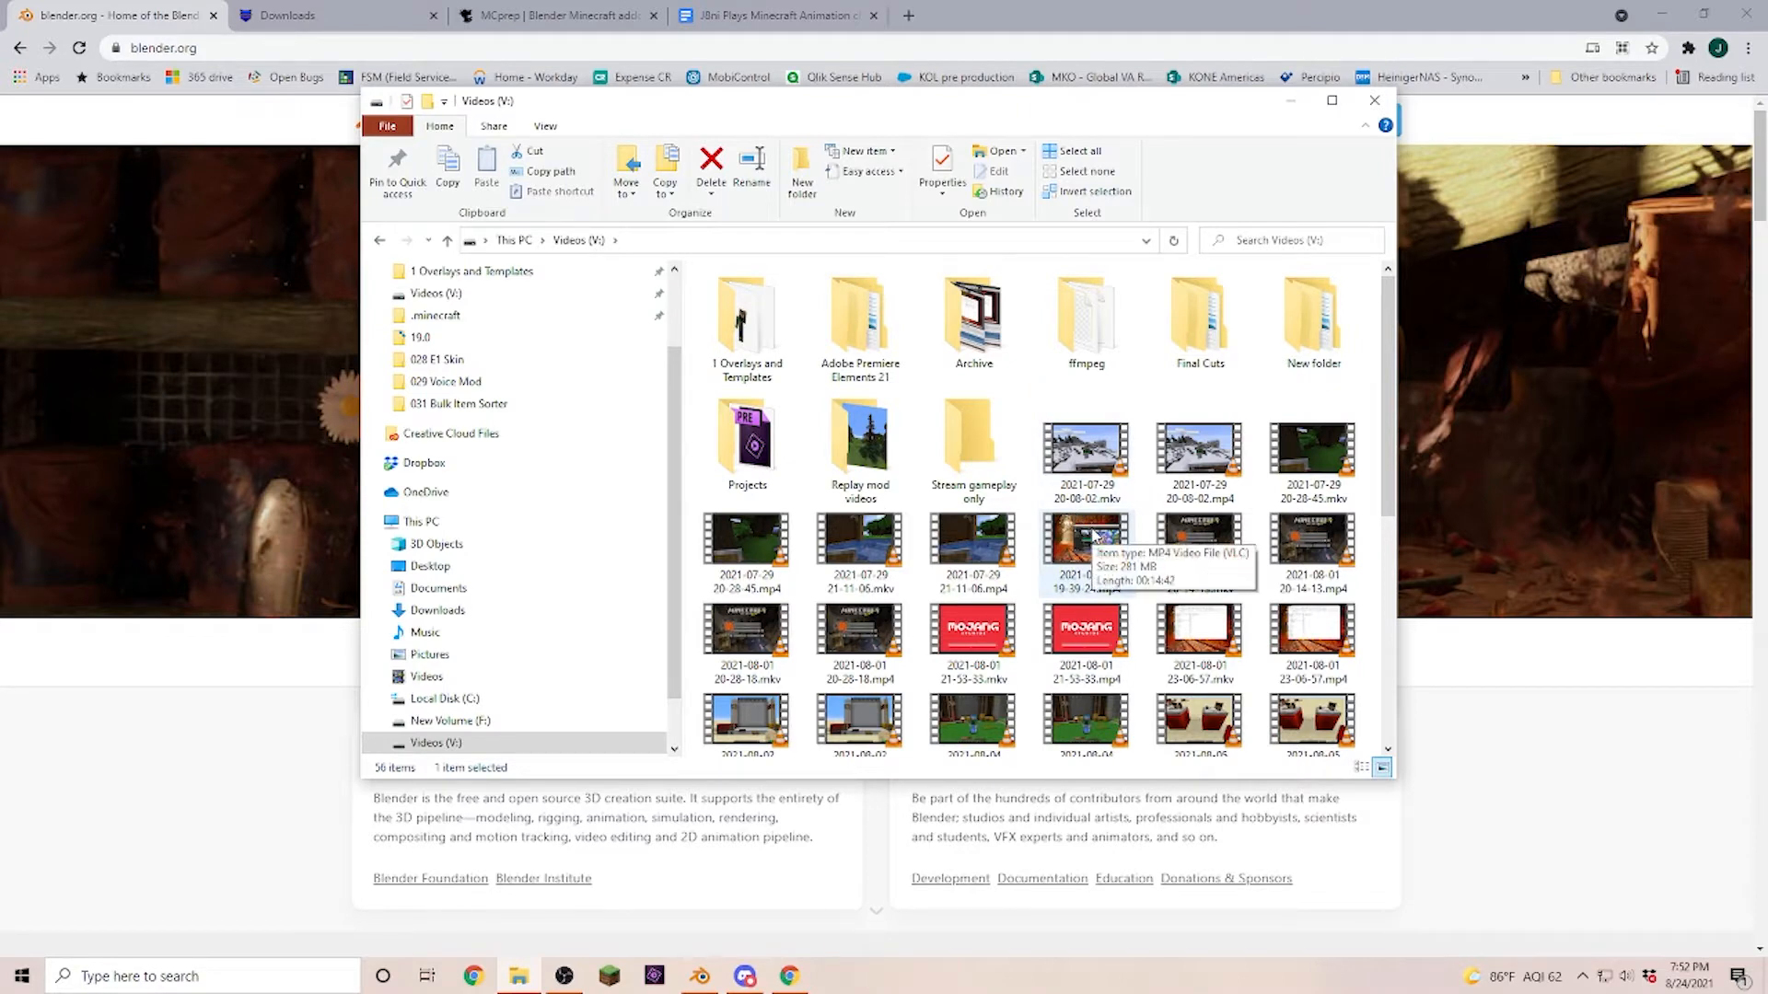
scroll(1095, 548, down, 5)
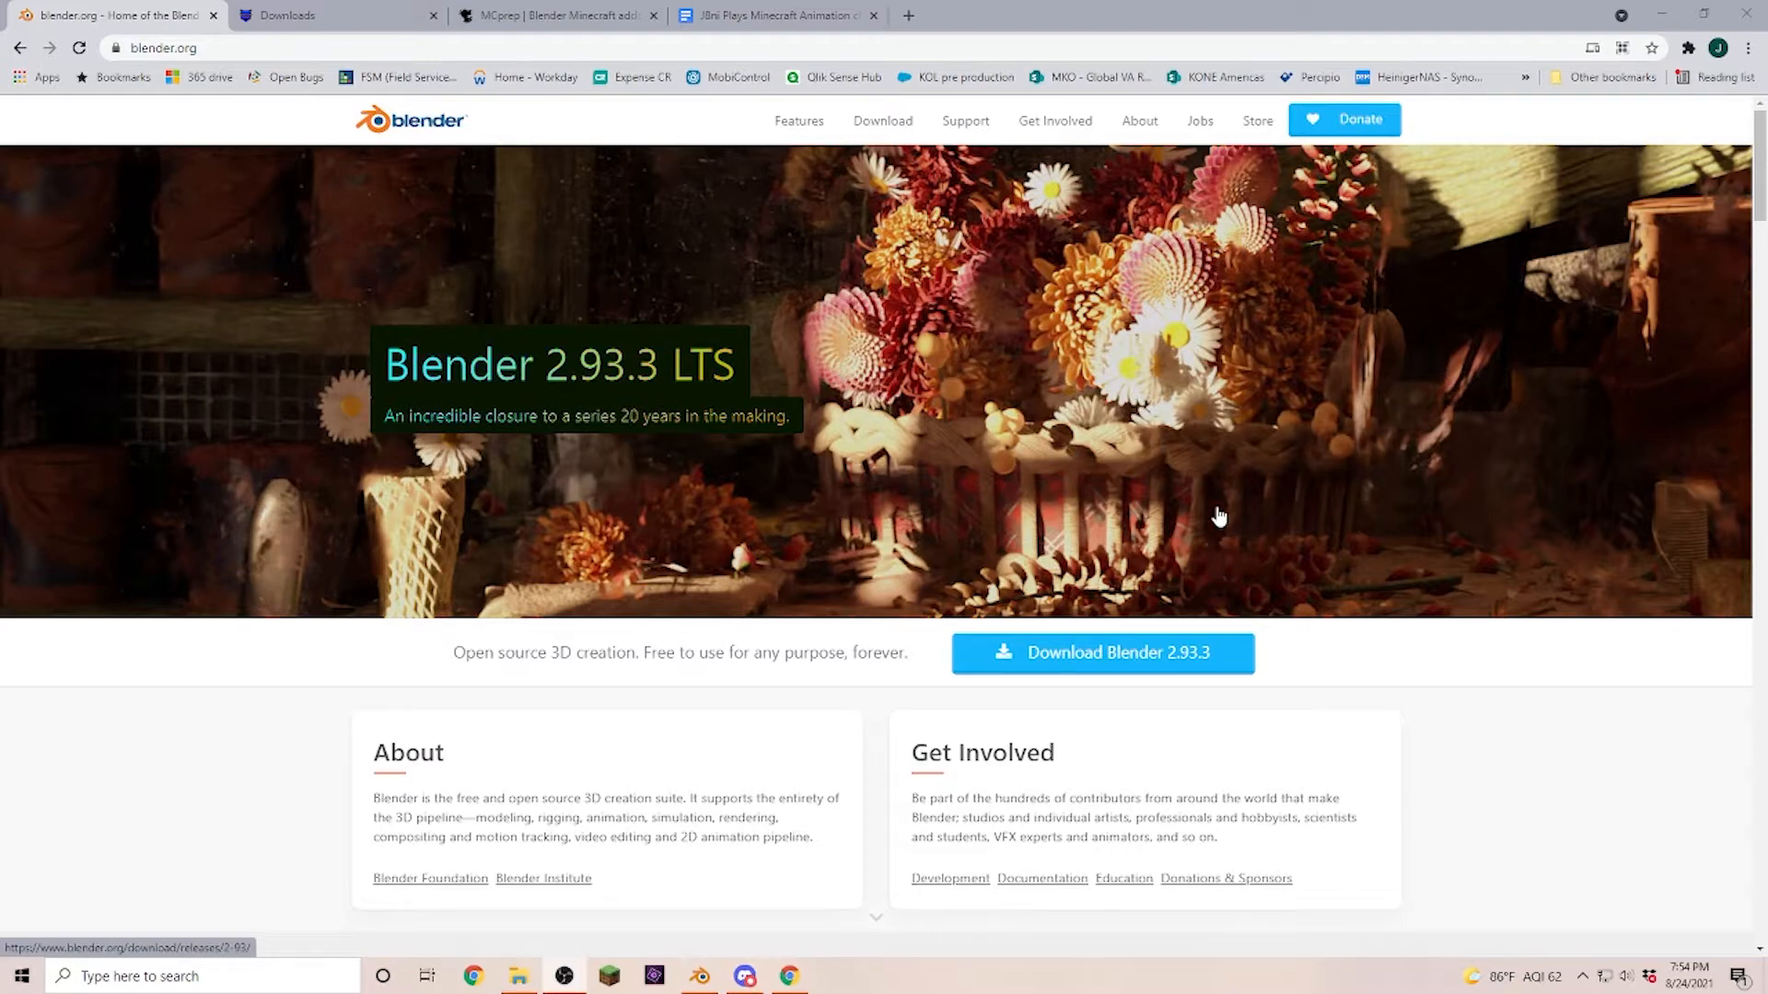
Download the Blender 2.93.3 Windows installer from blender.org and run its setup wizard.
click(1090, 677)
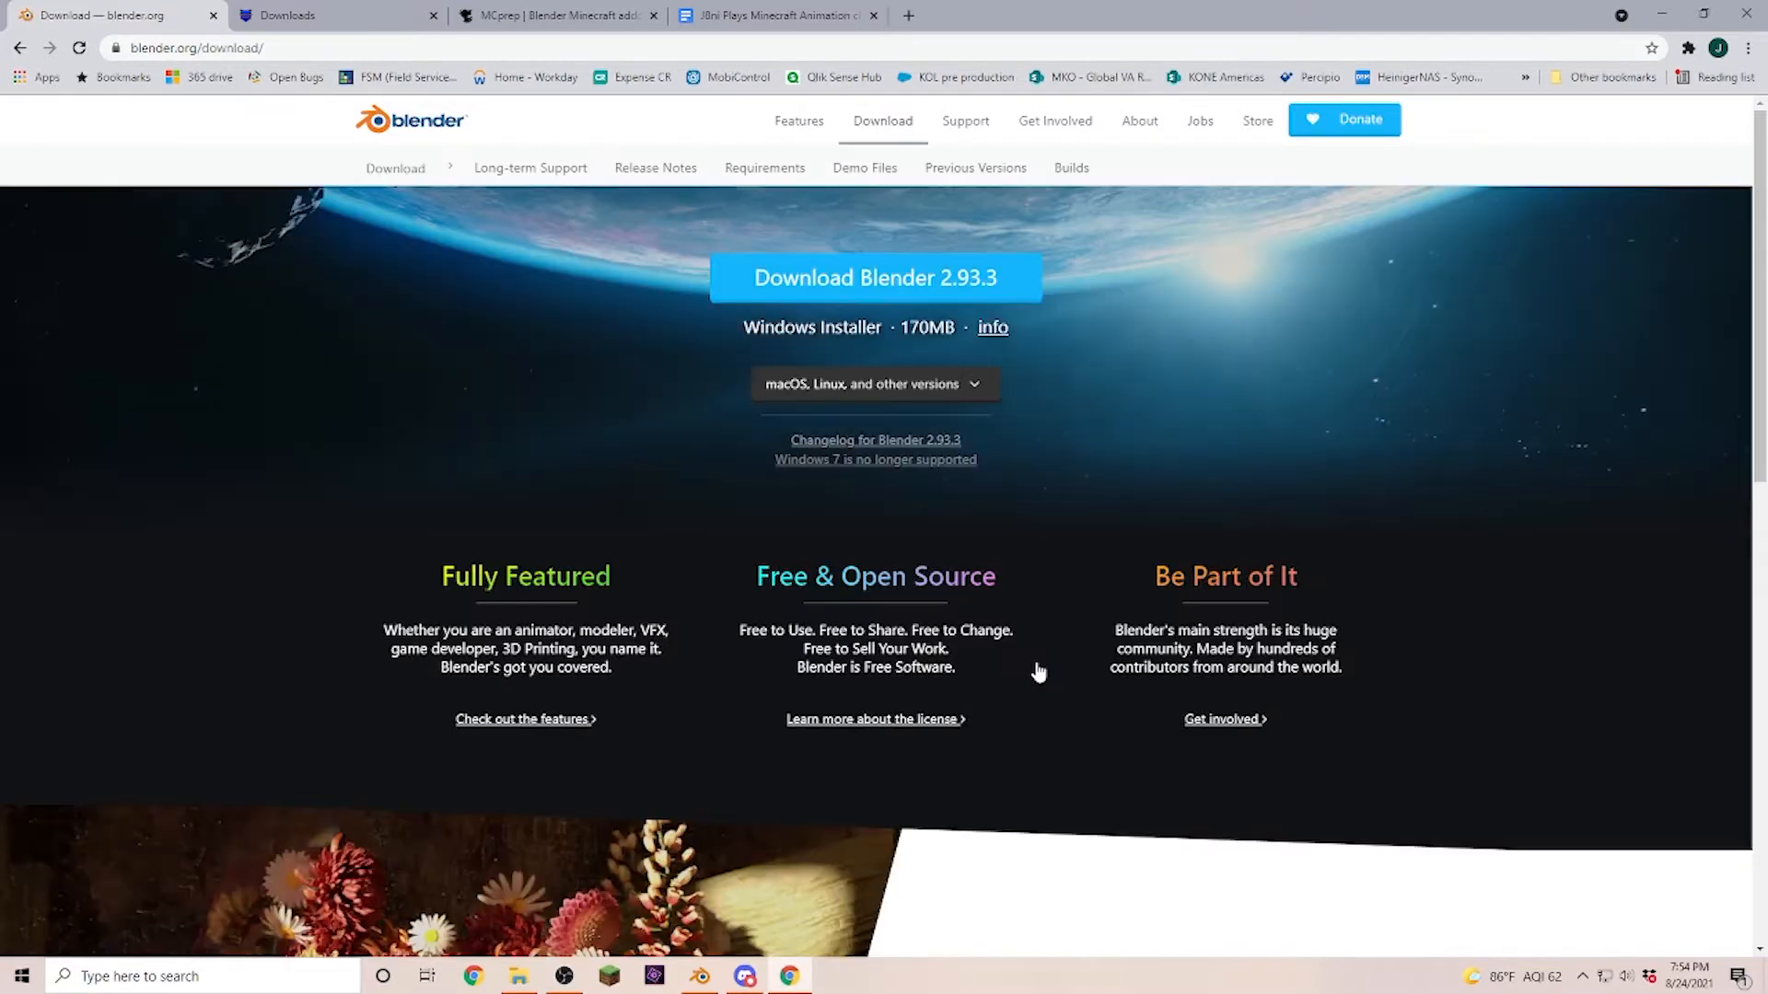
click(958, 286)
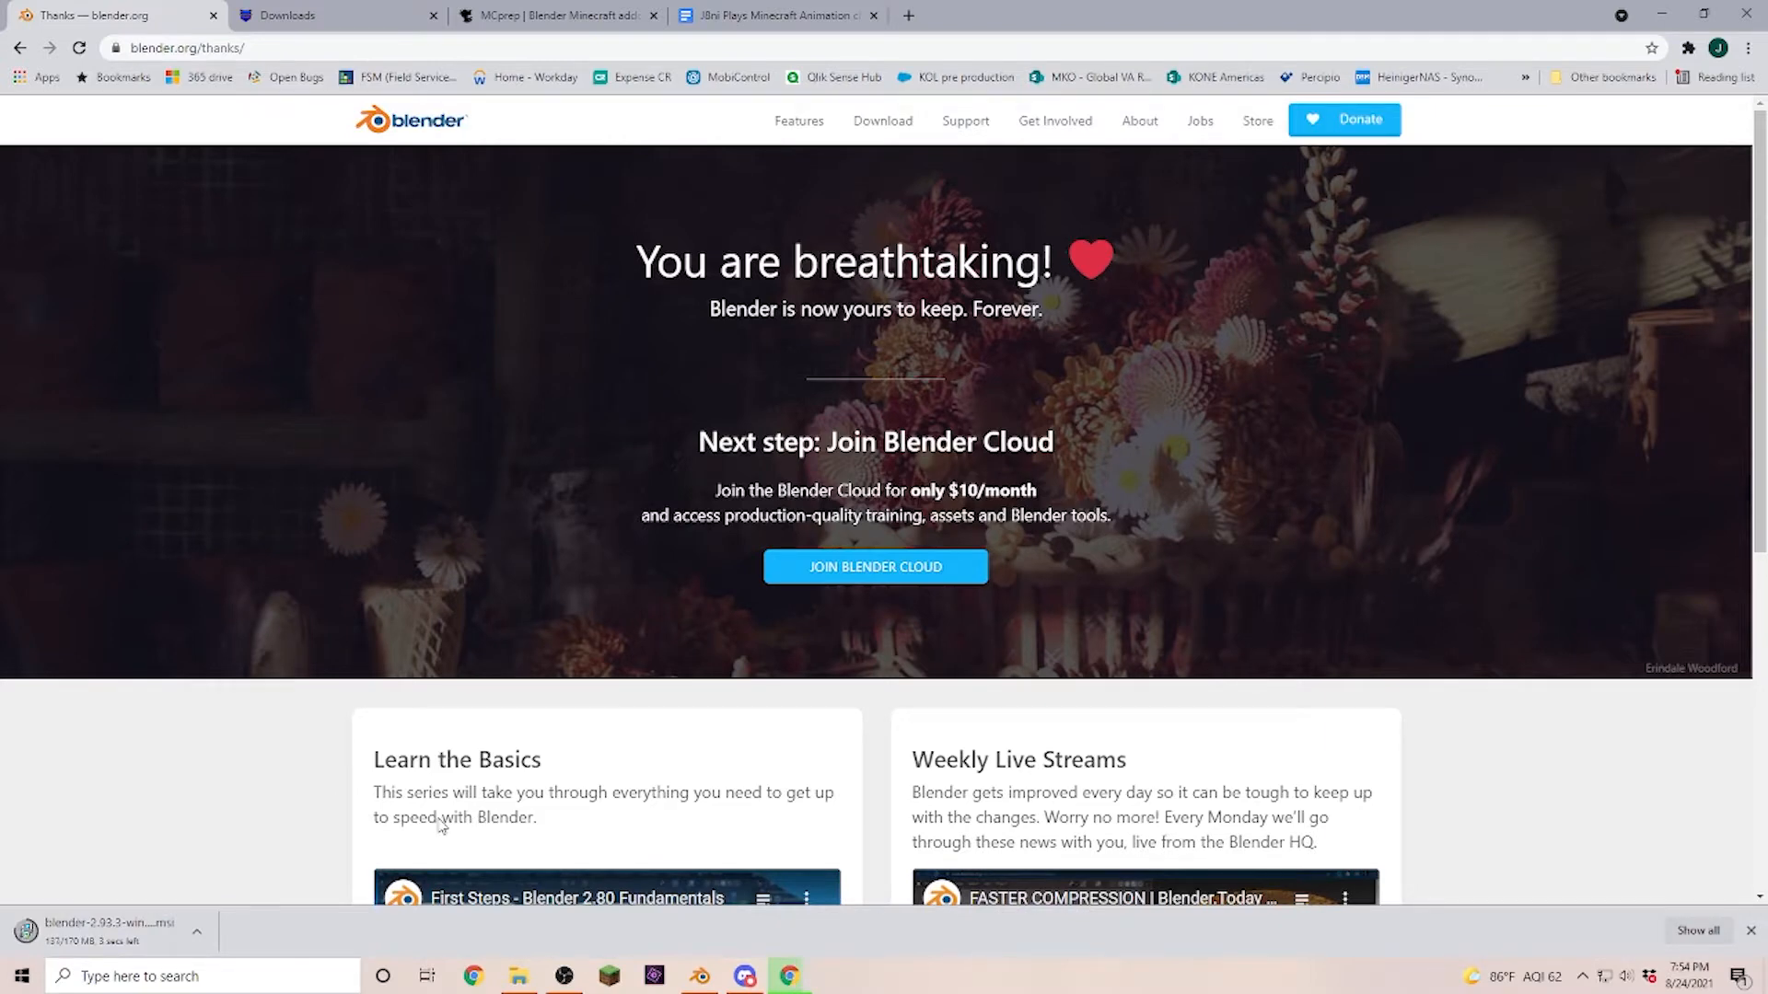
click(78, 935)
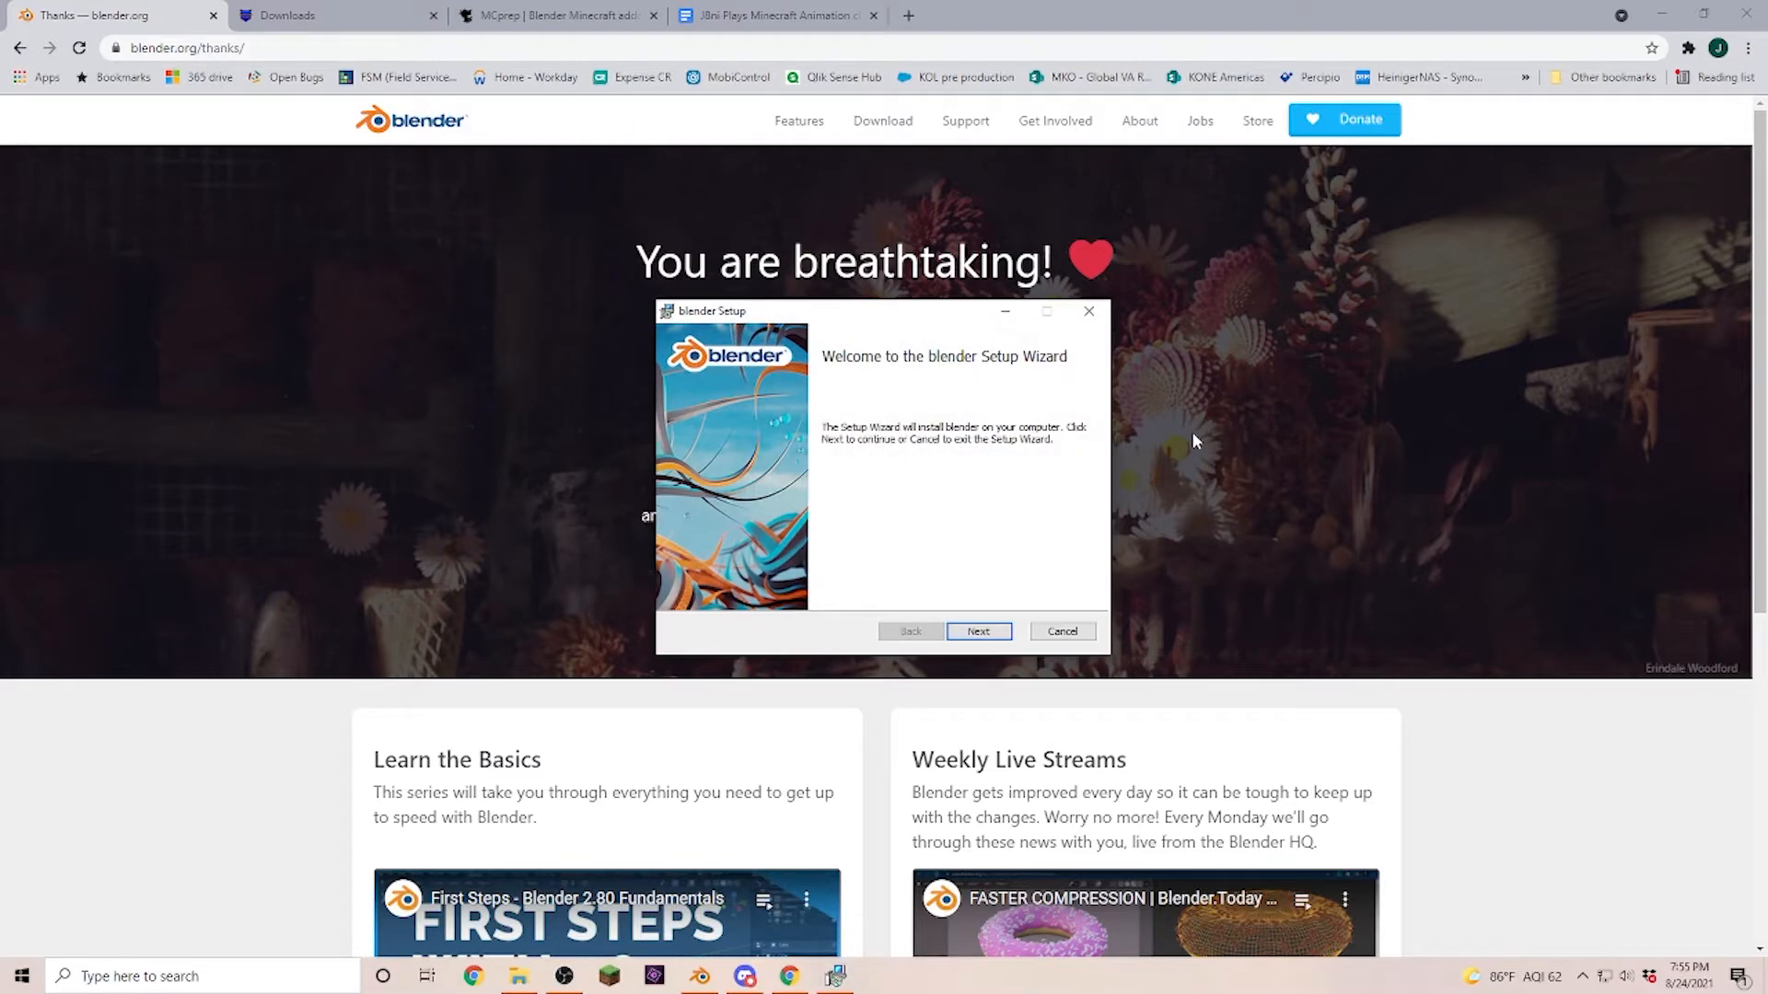
click(983, 634)
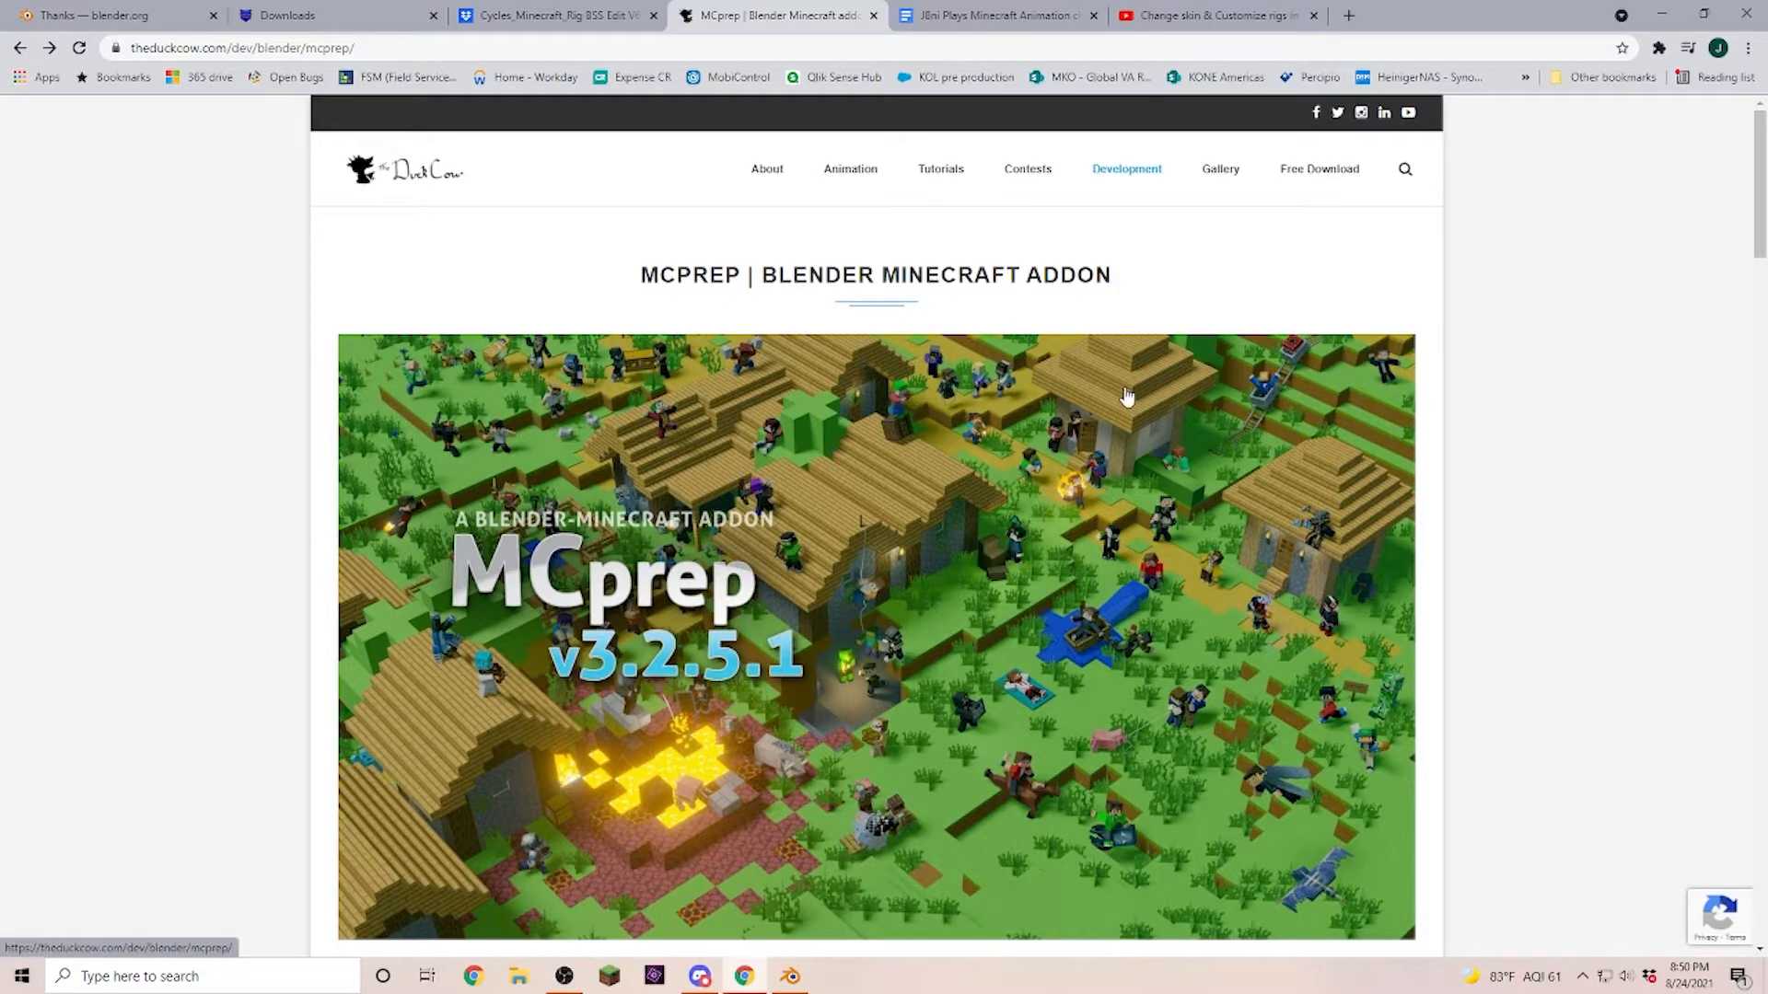
Get the MCprep add-on from its web page and copy the downloaded zip into the Minecraft Animation folder.
scroll(1049, 378, down, 6)
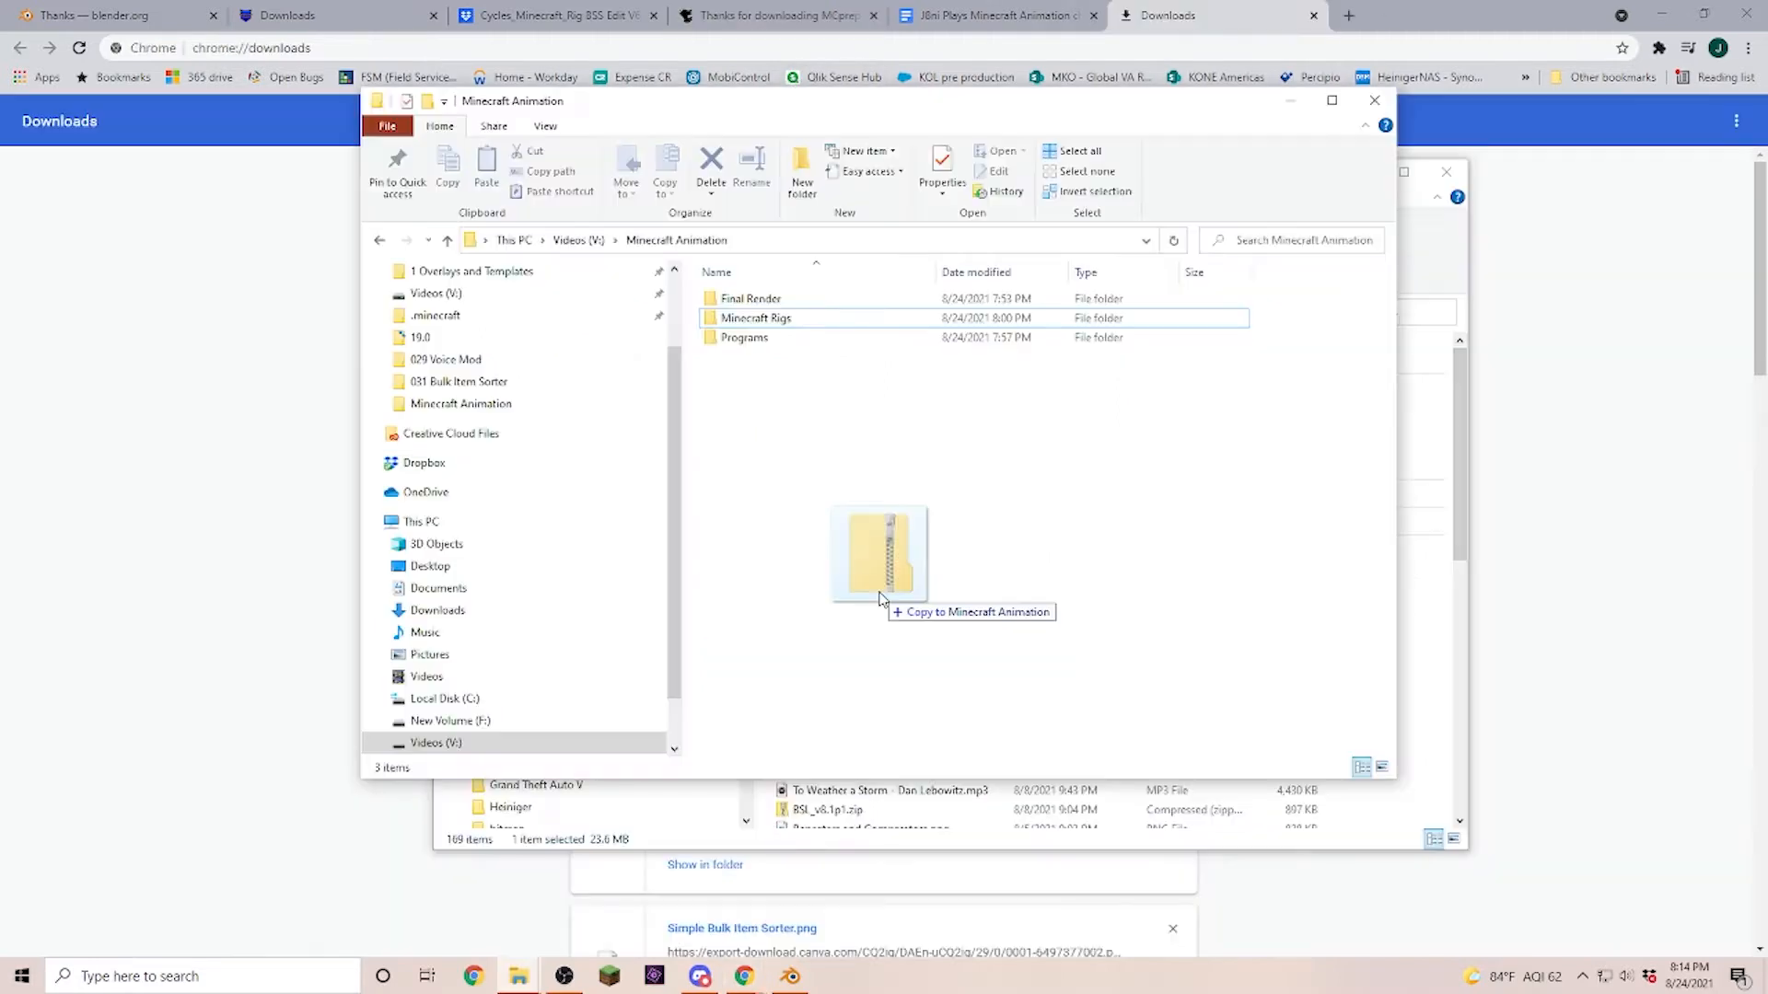
drag(883, 592, 751, 460)
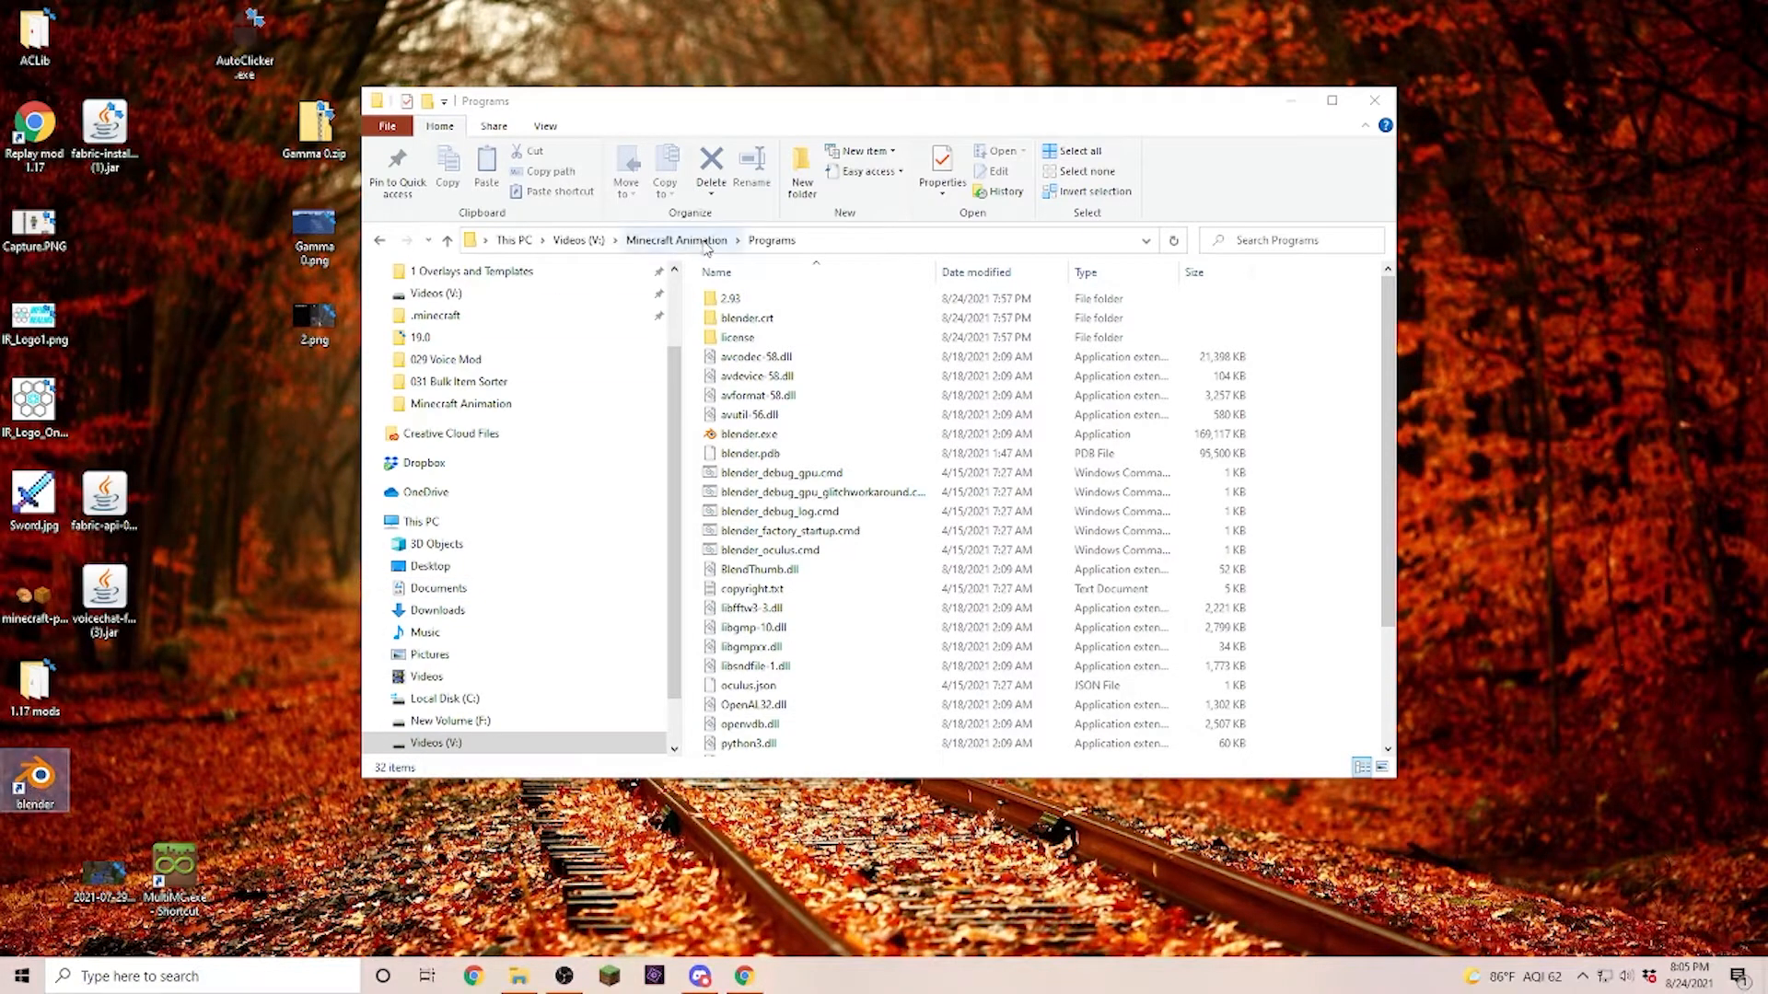
Launch blender.exe from the Programs folder inside Minecraft Animation and dismiss the splash screen.
click(738, 438)
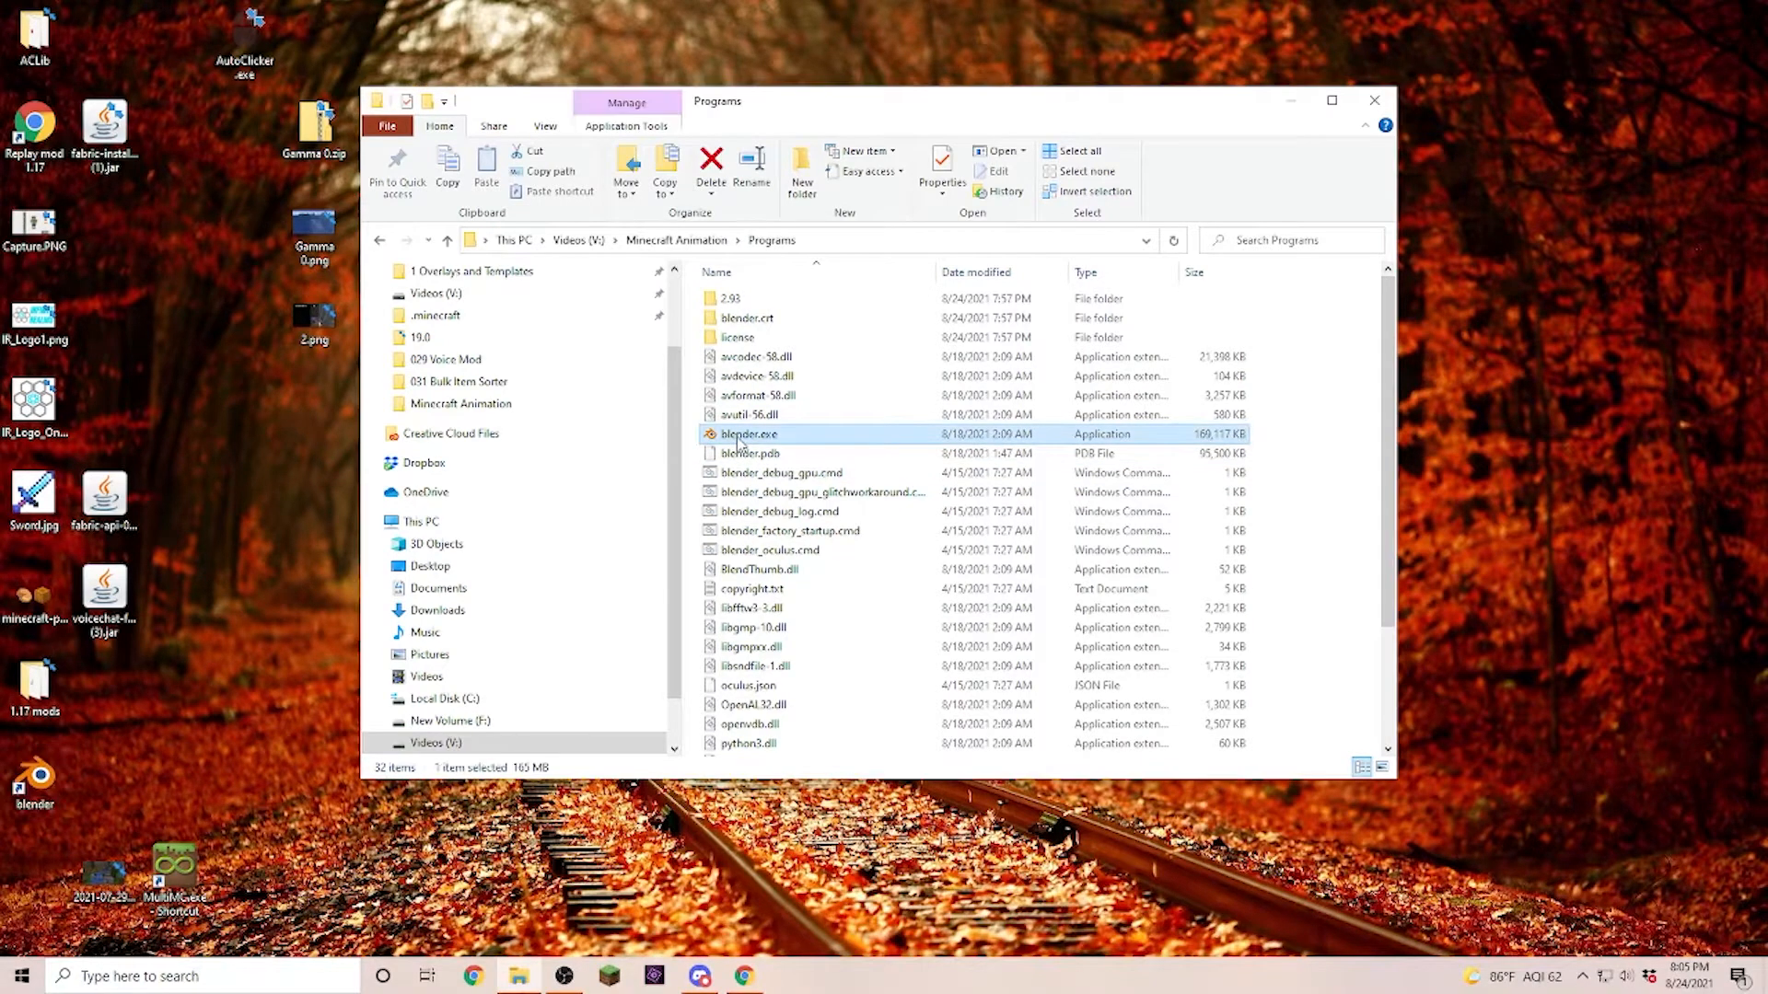
double_click(739, 439)
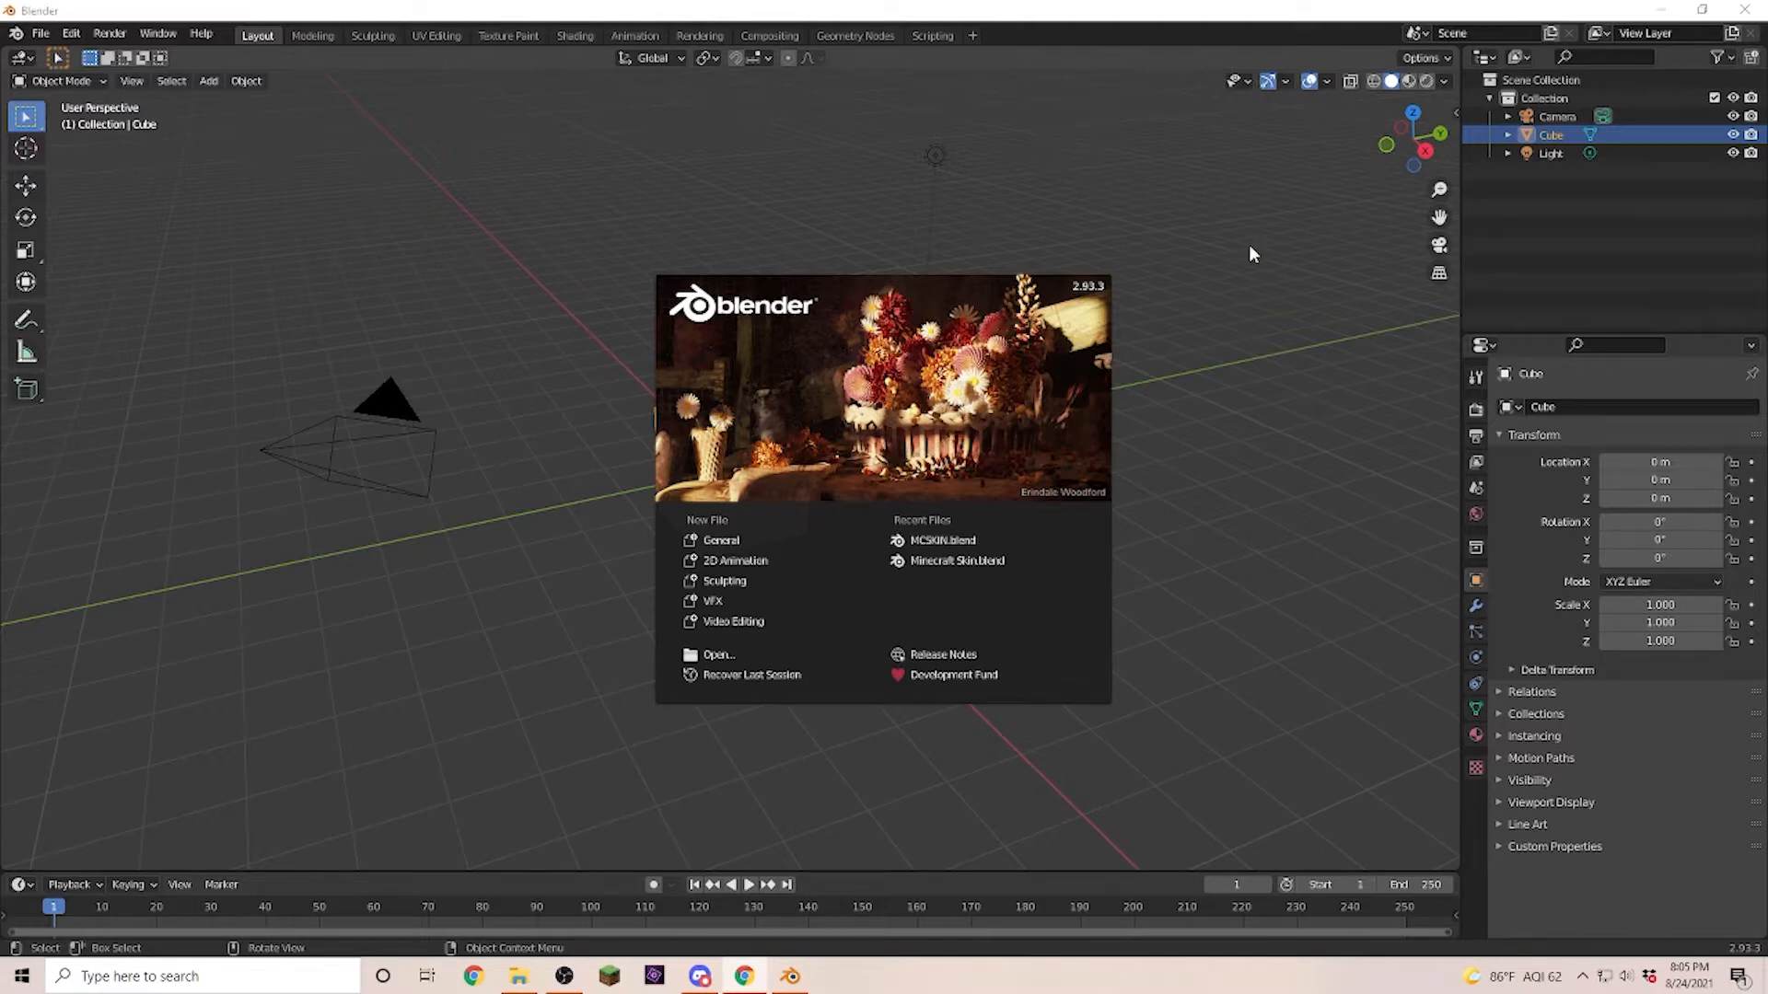
click(1157, 206)
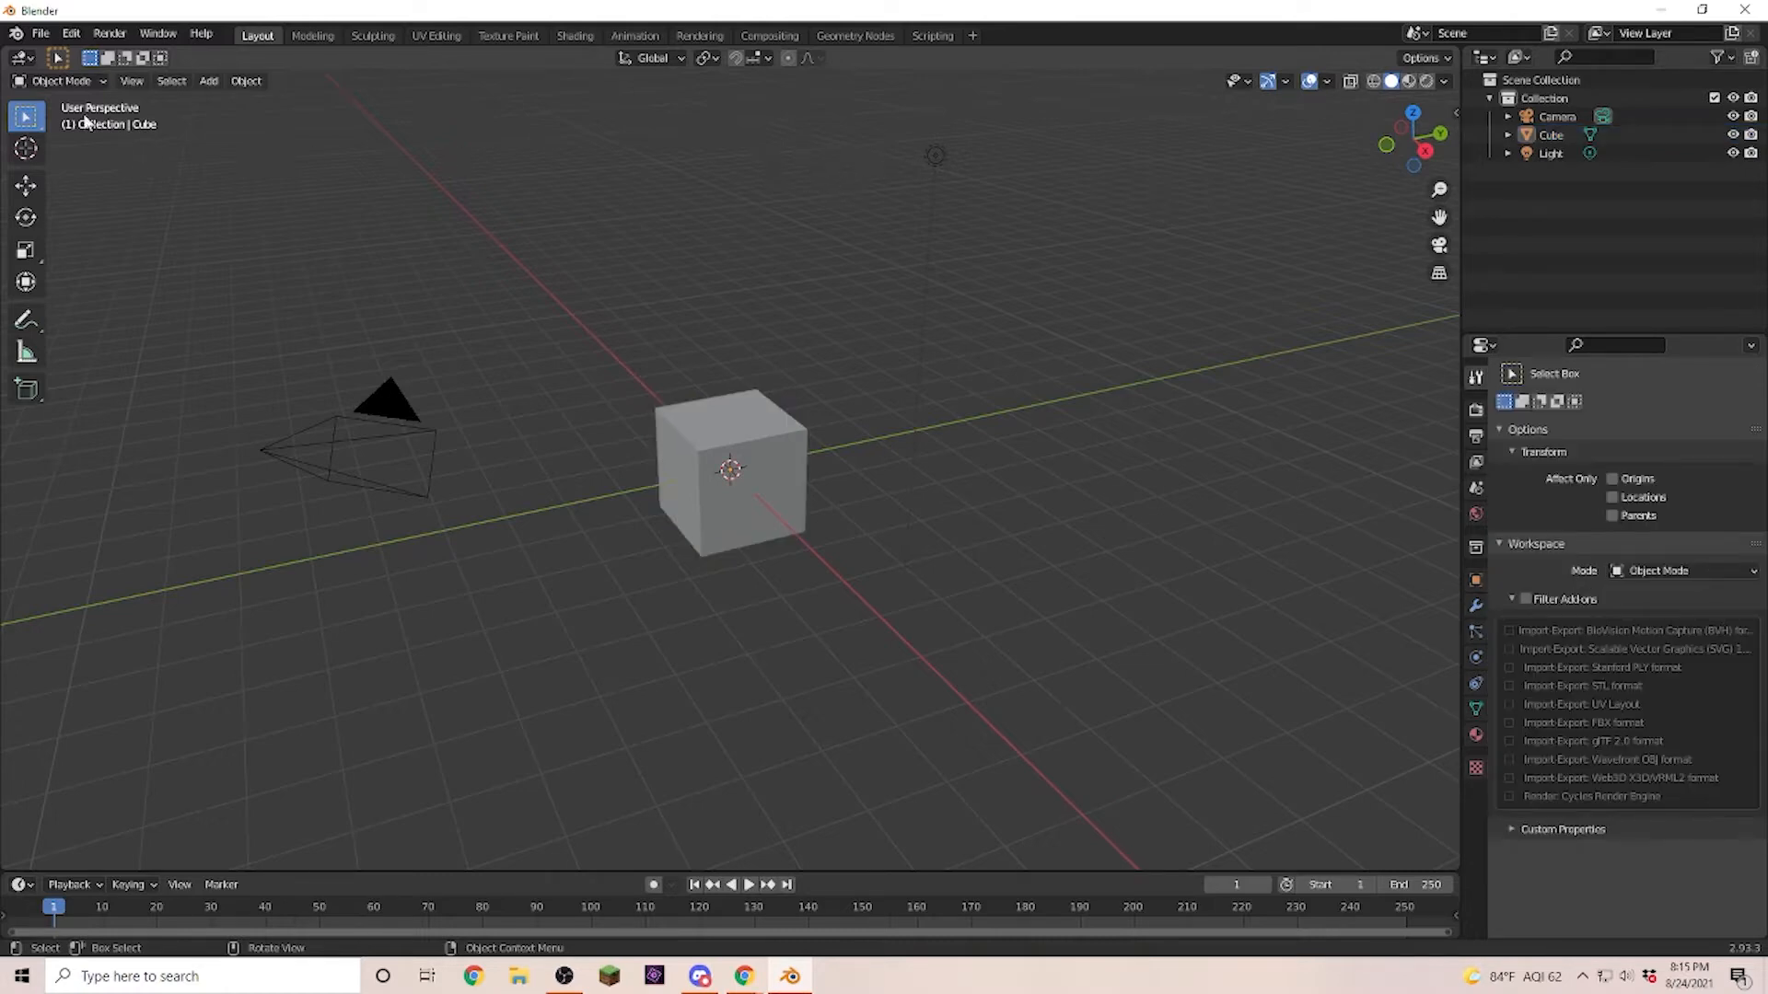
Install MCprep_addon_v3.2.5.1.zip from the Minecraft Animation folder on drive V: and enable the MCprep add-on.
click(73, 34)
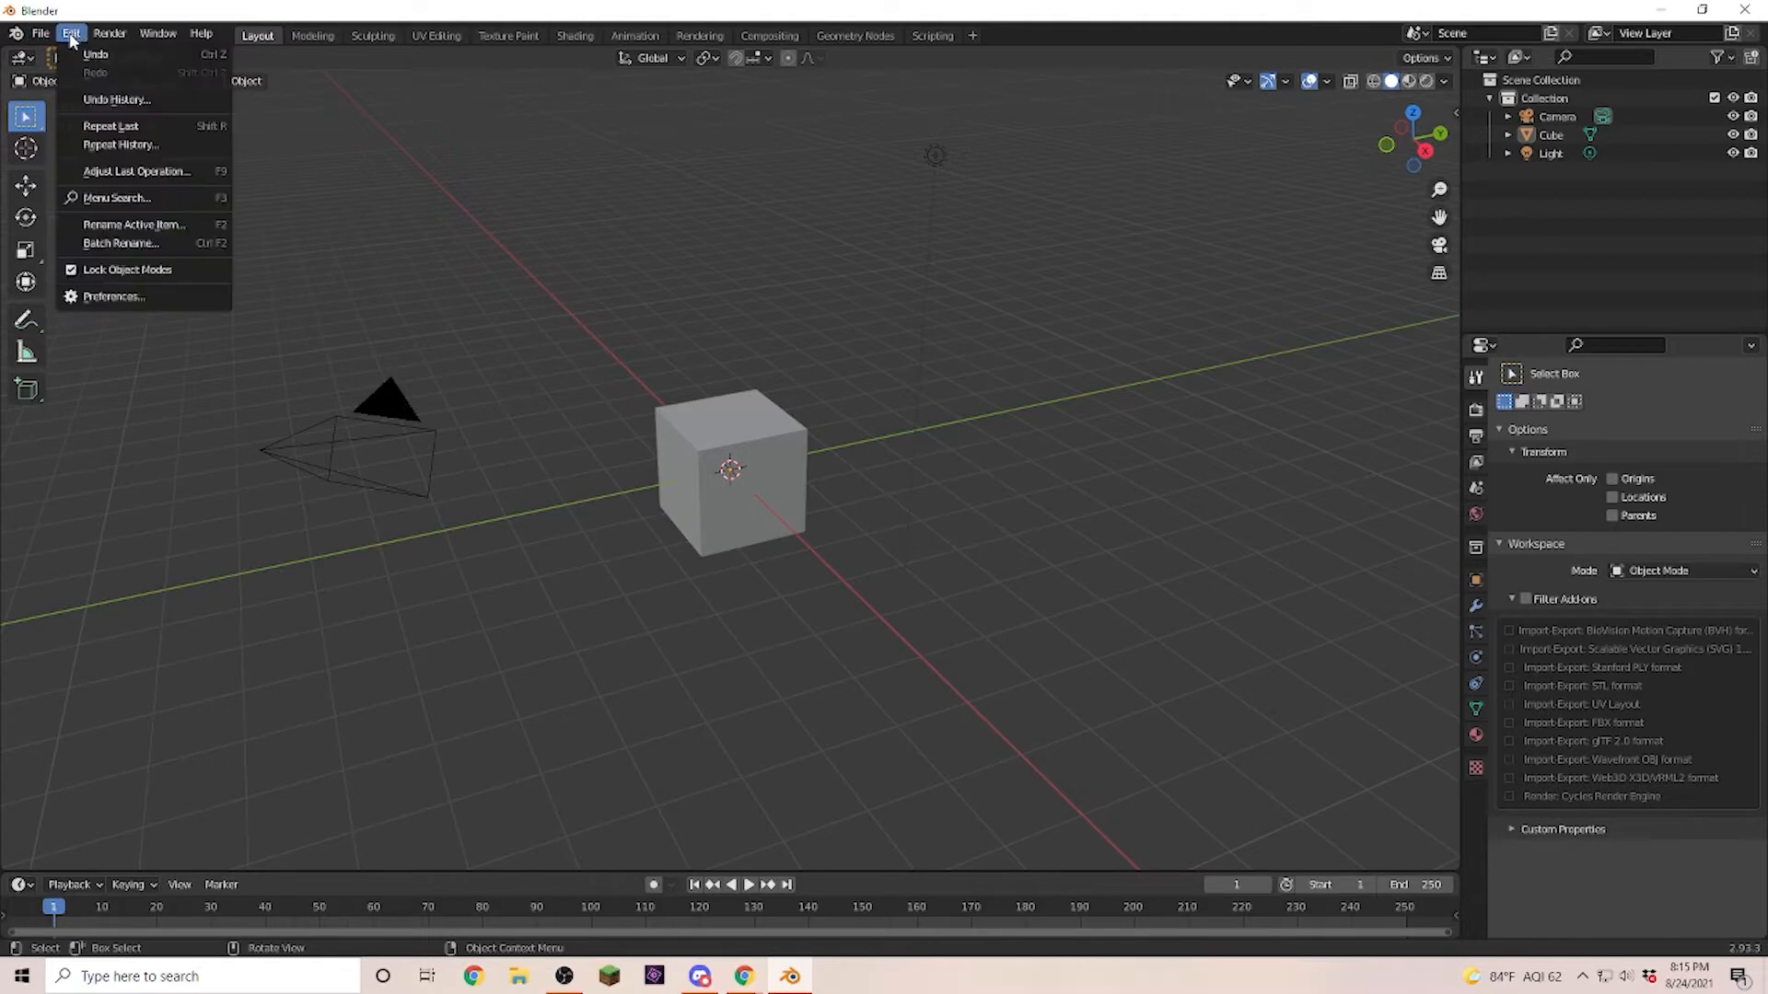
click(107, 298)
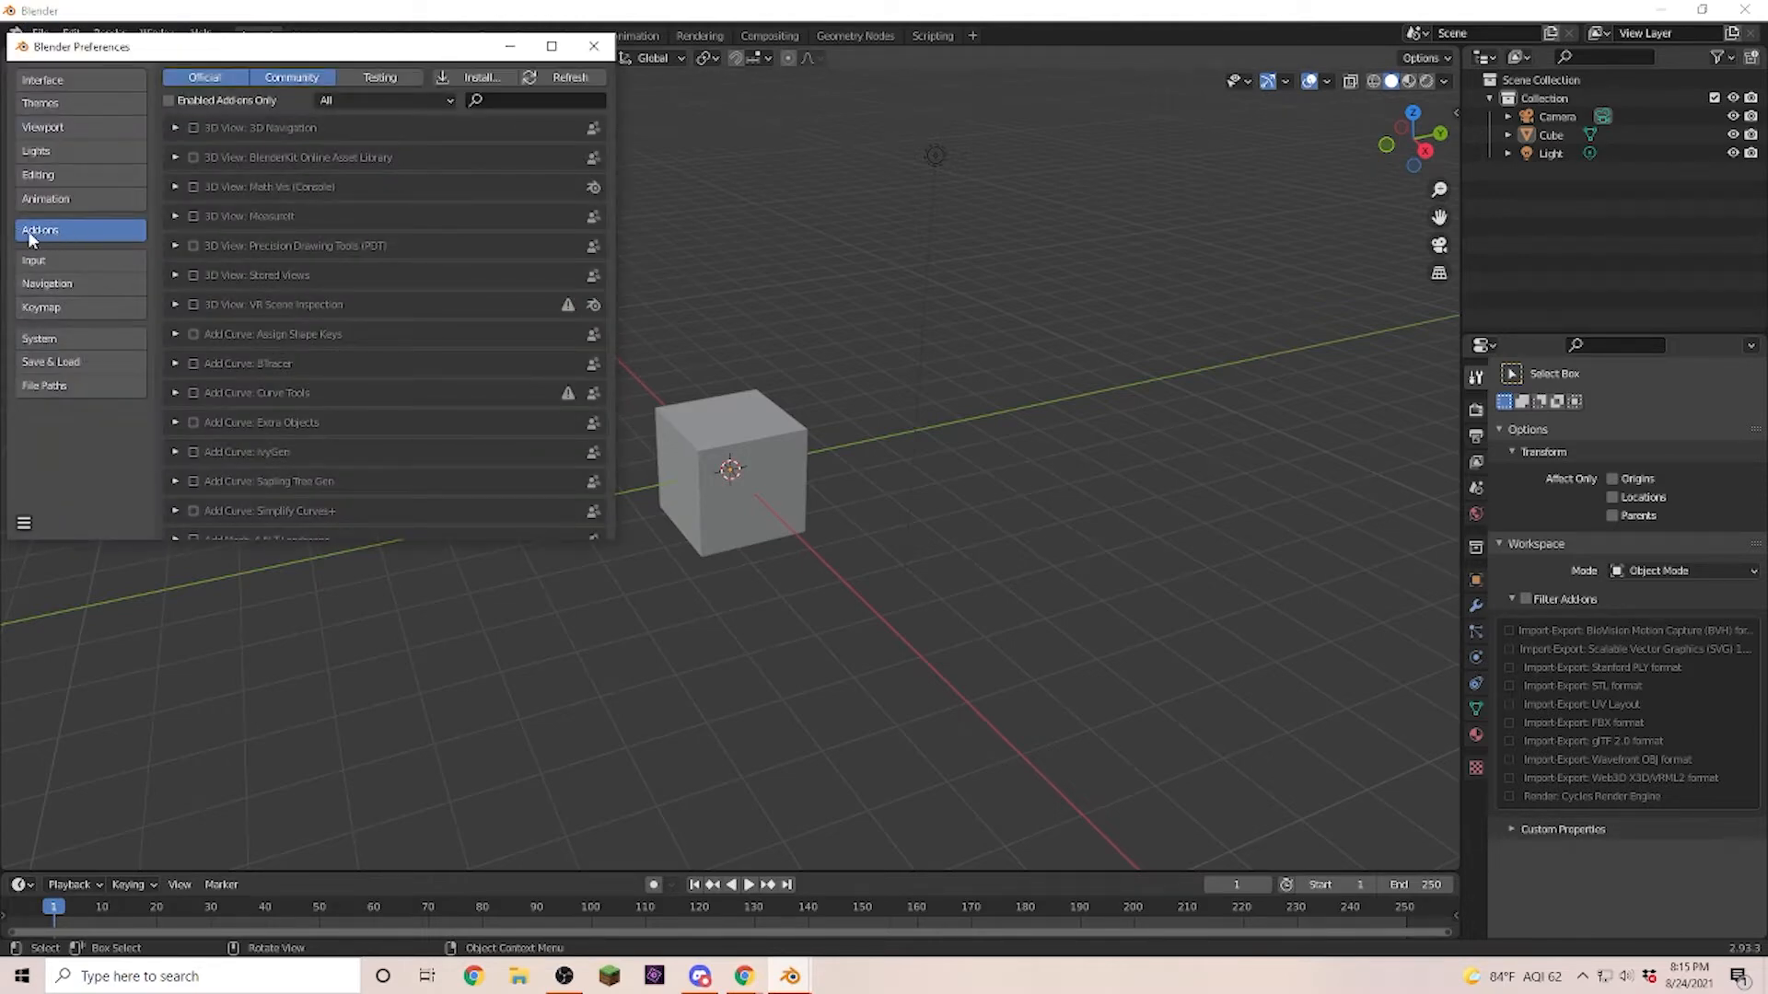
click(475, 77)
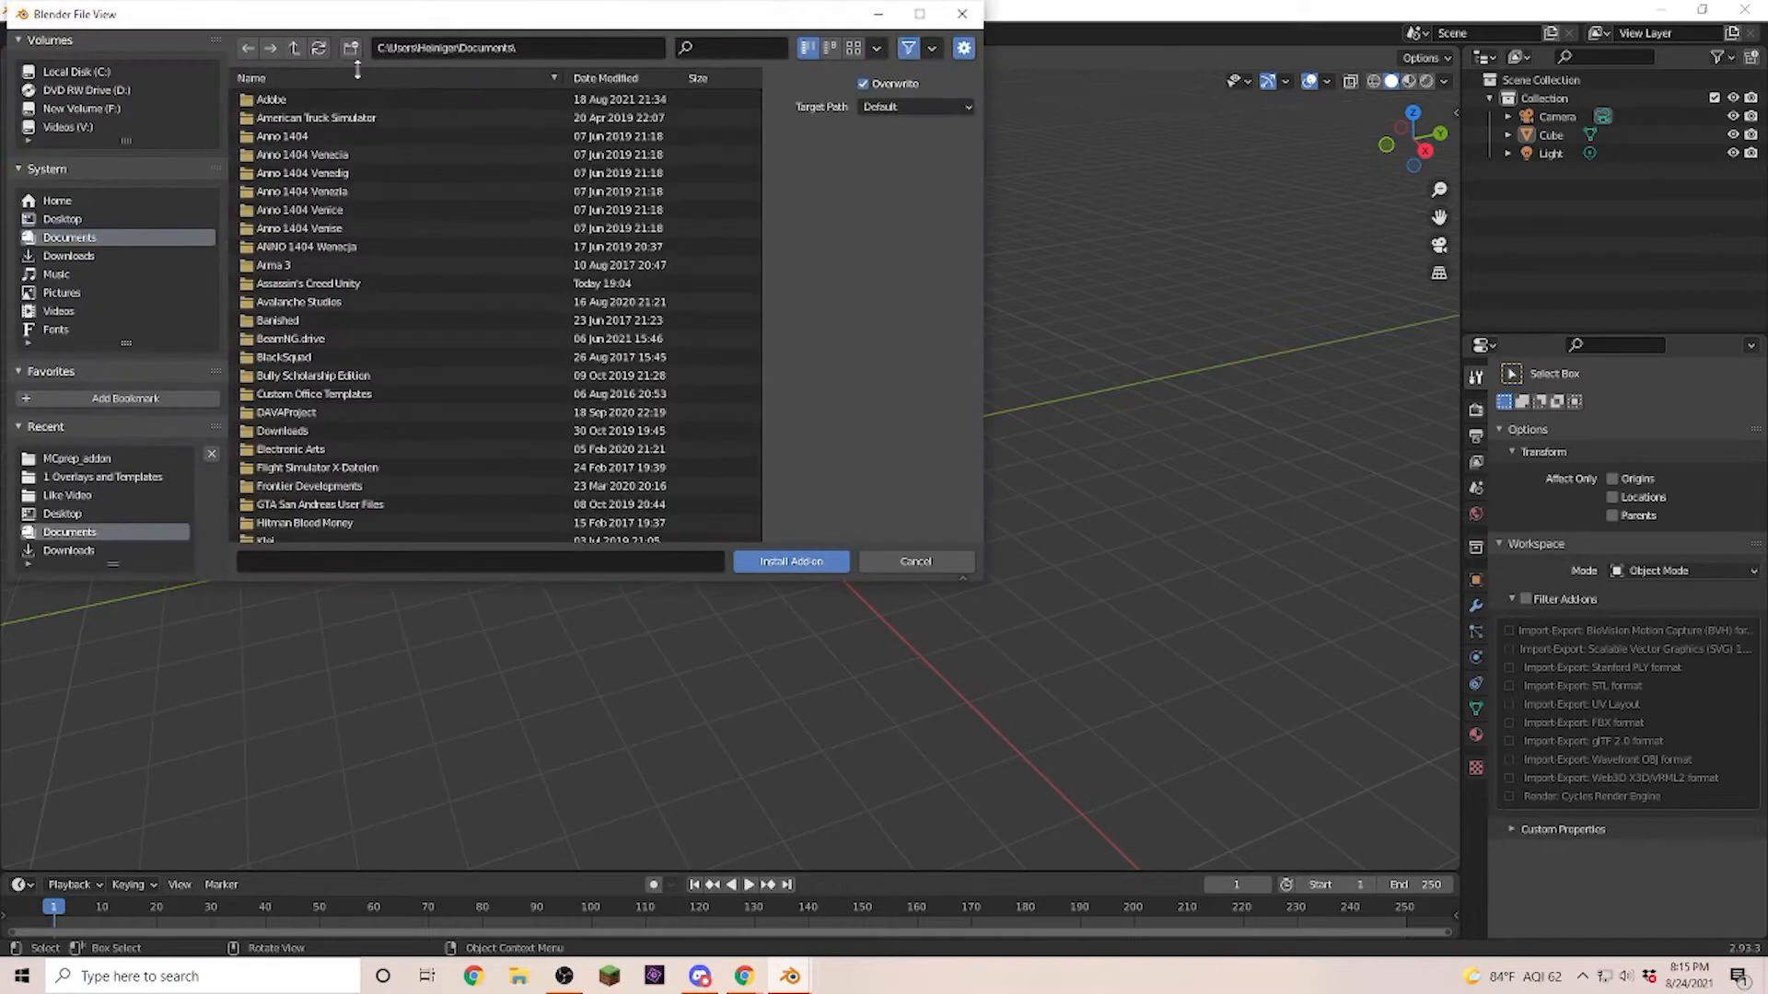
click(67, 127)
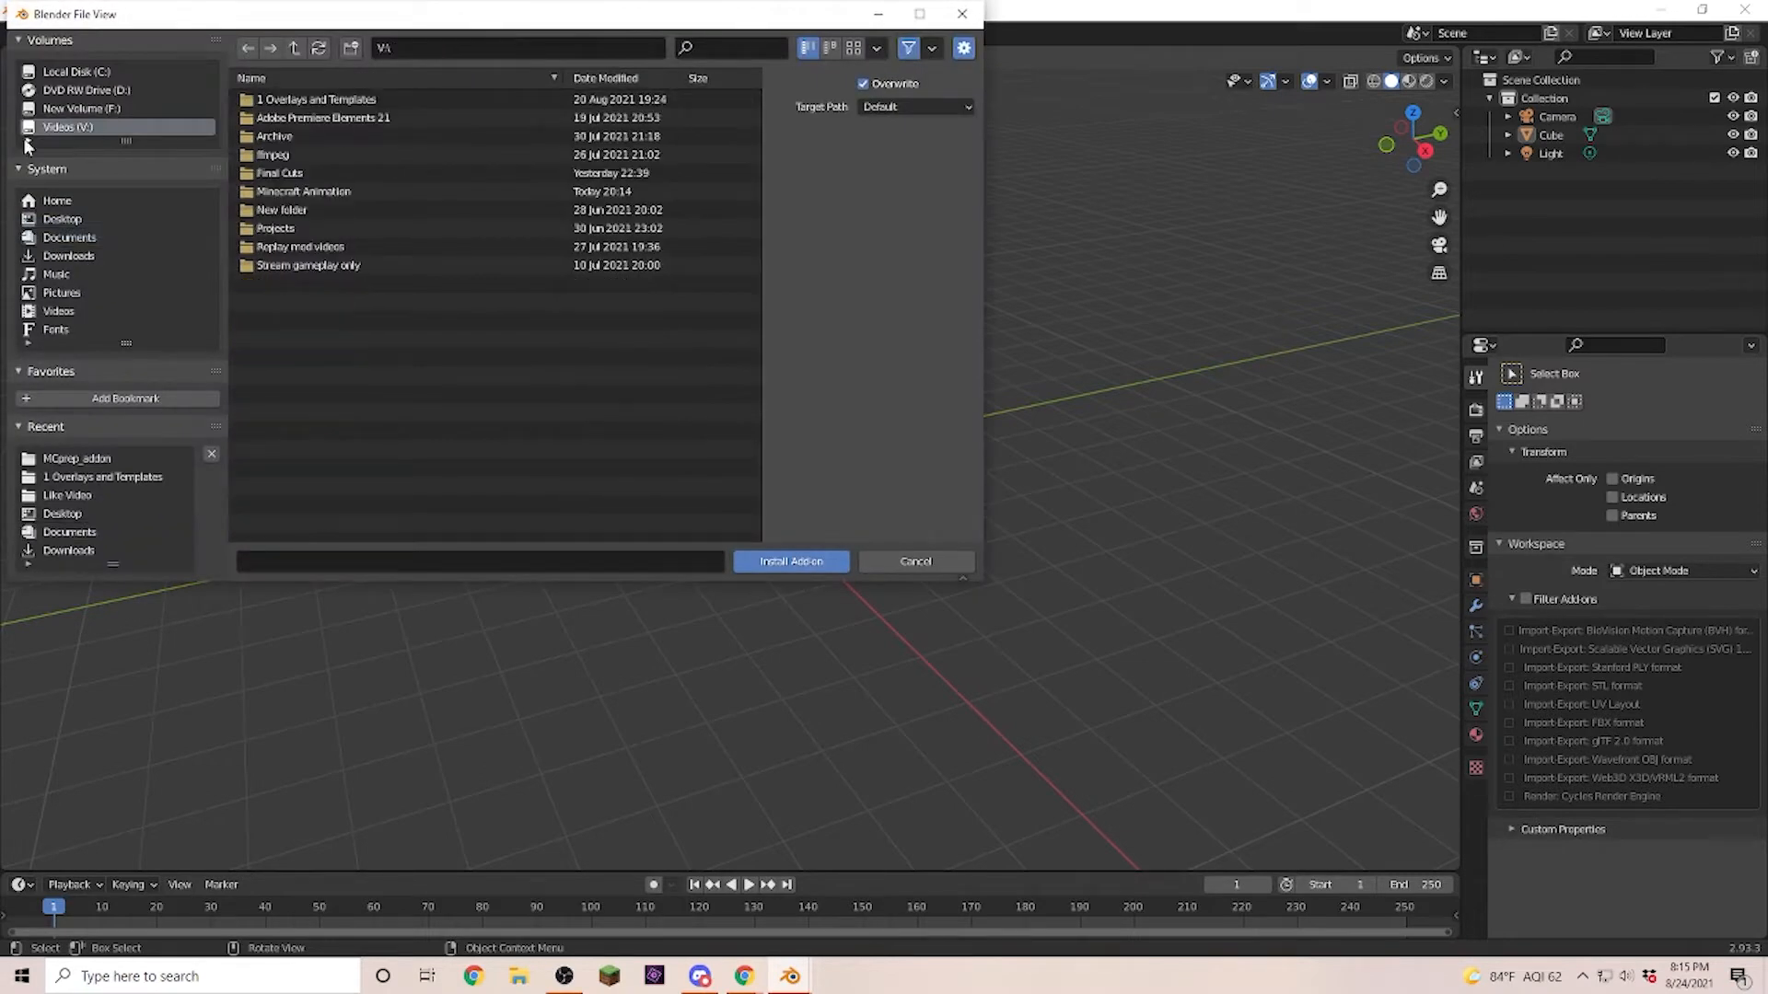
double_click(279, 195)
click(318, 154)
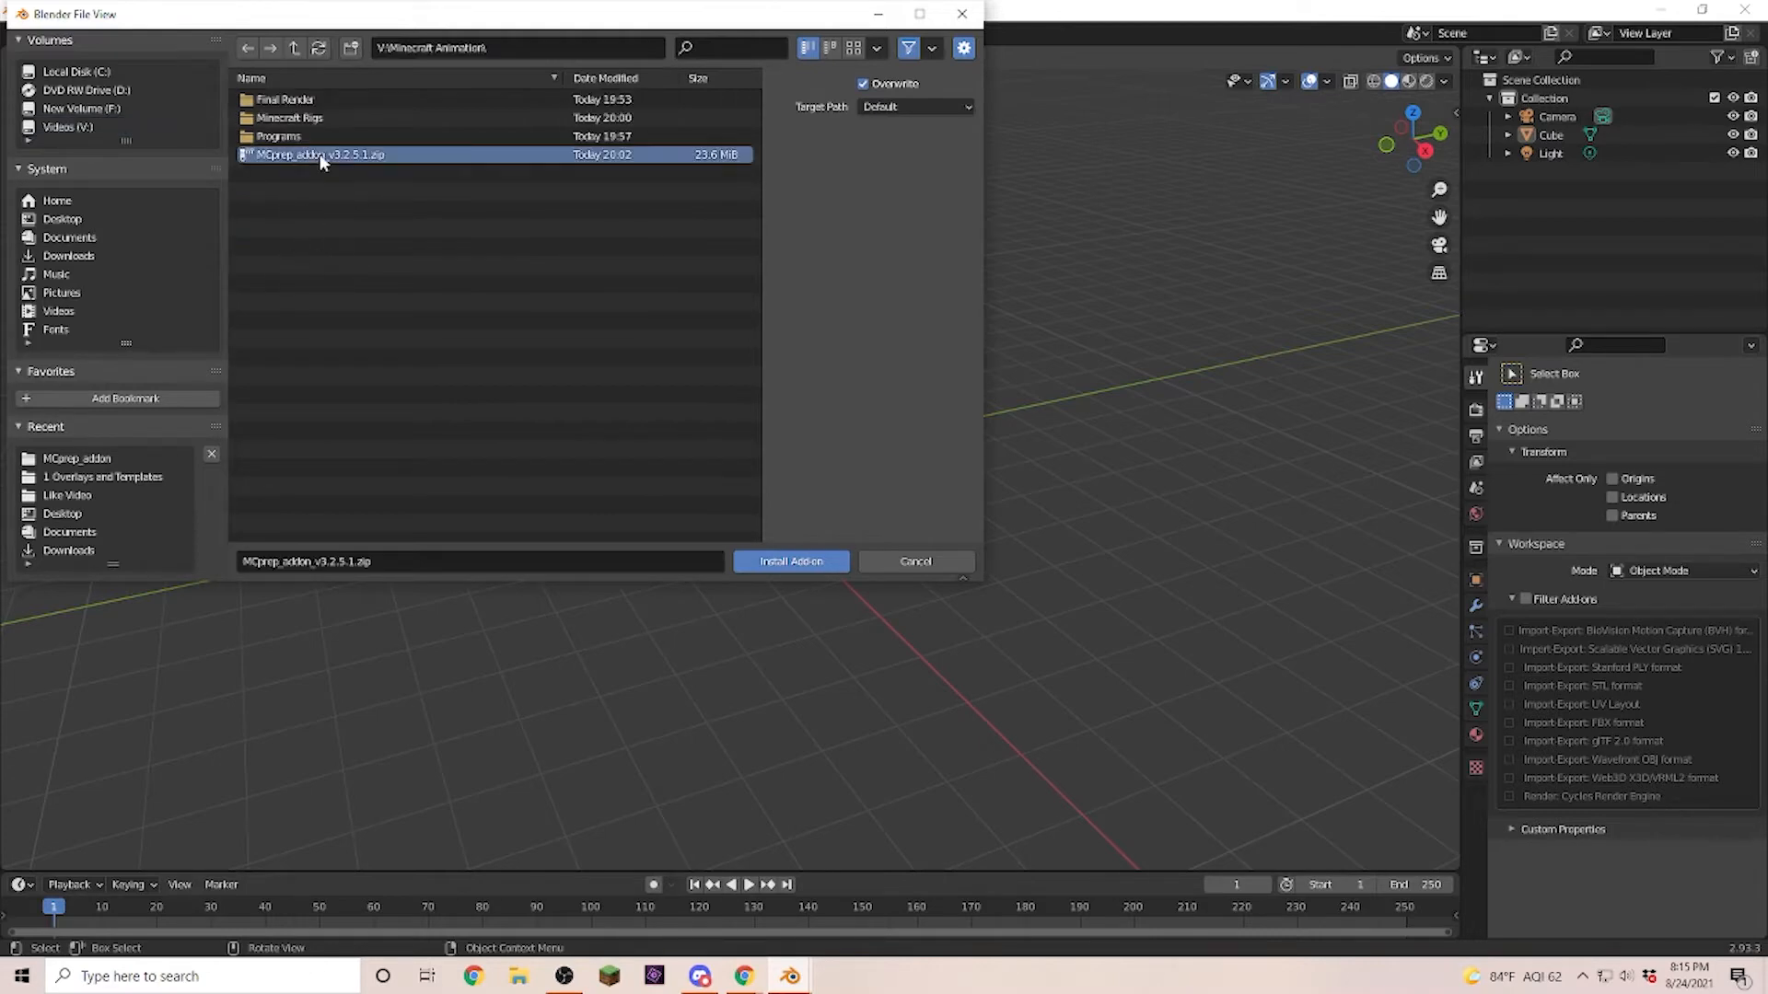
click(791, 567)
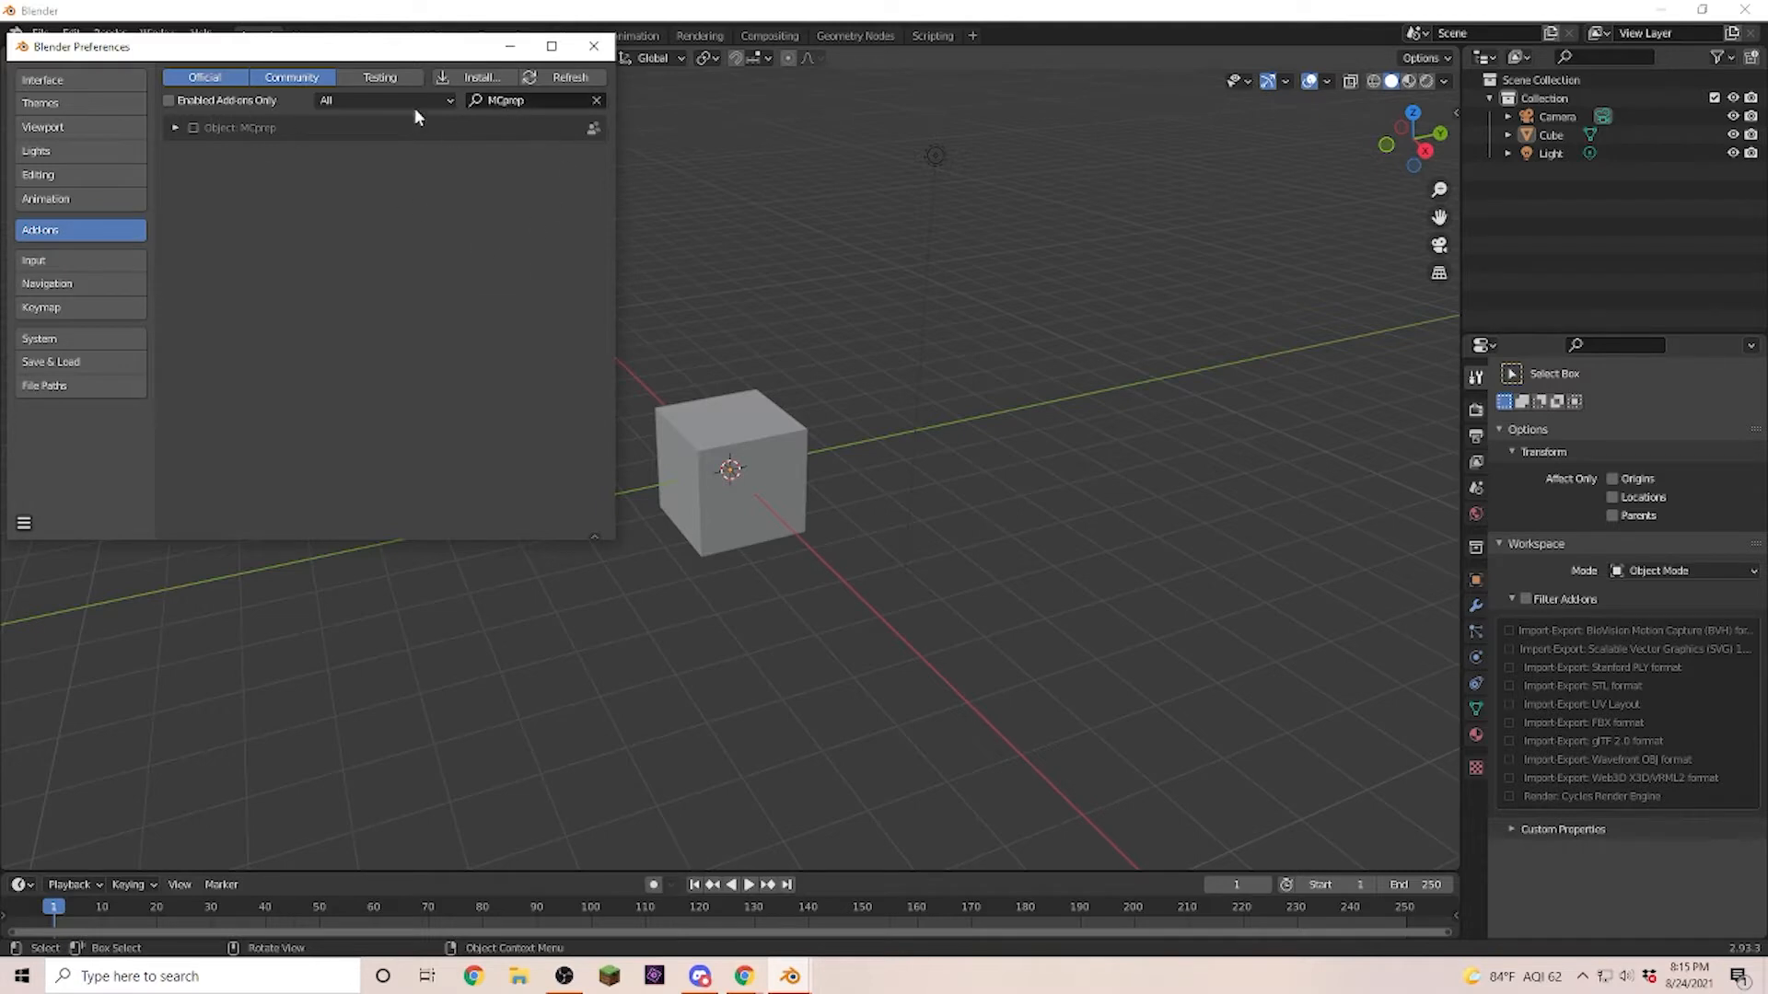
click(193, 128)
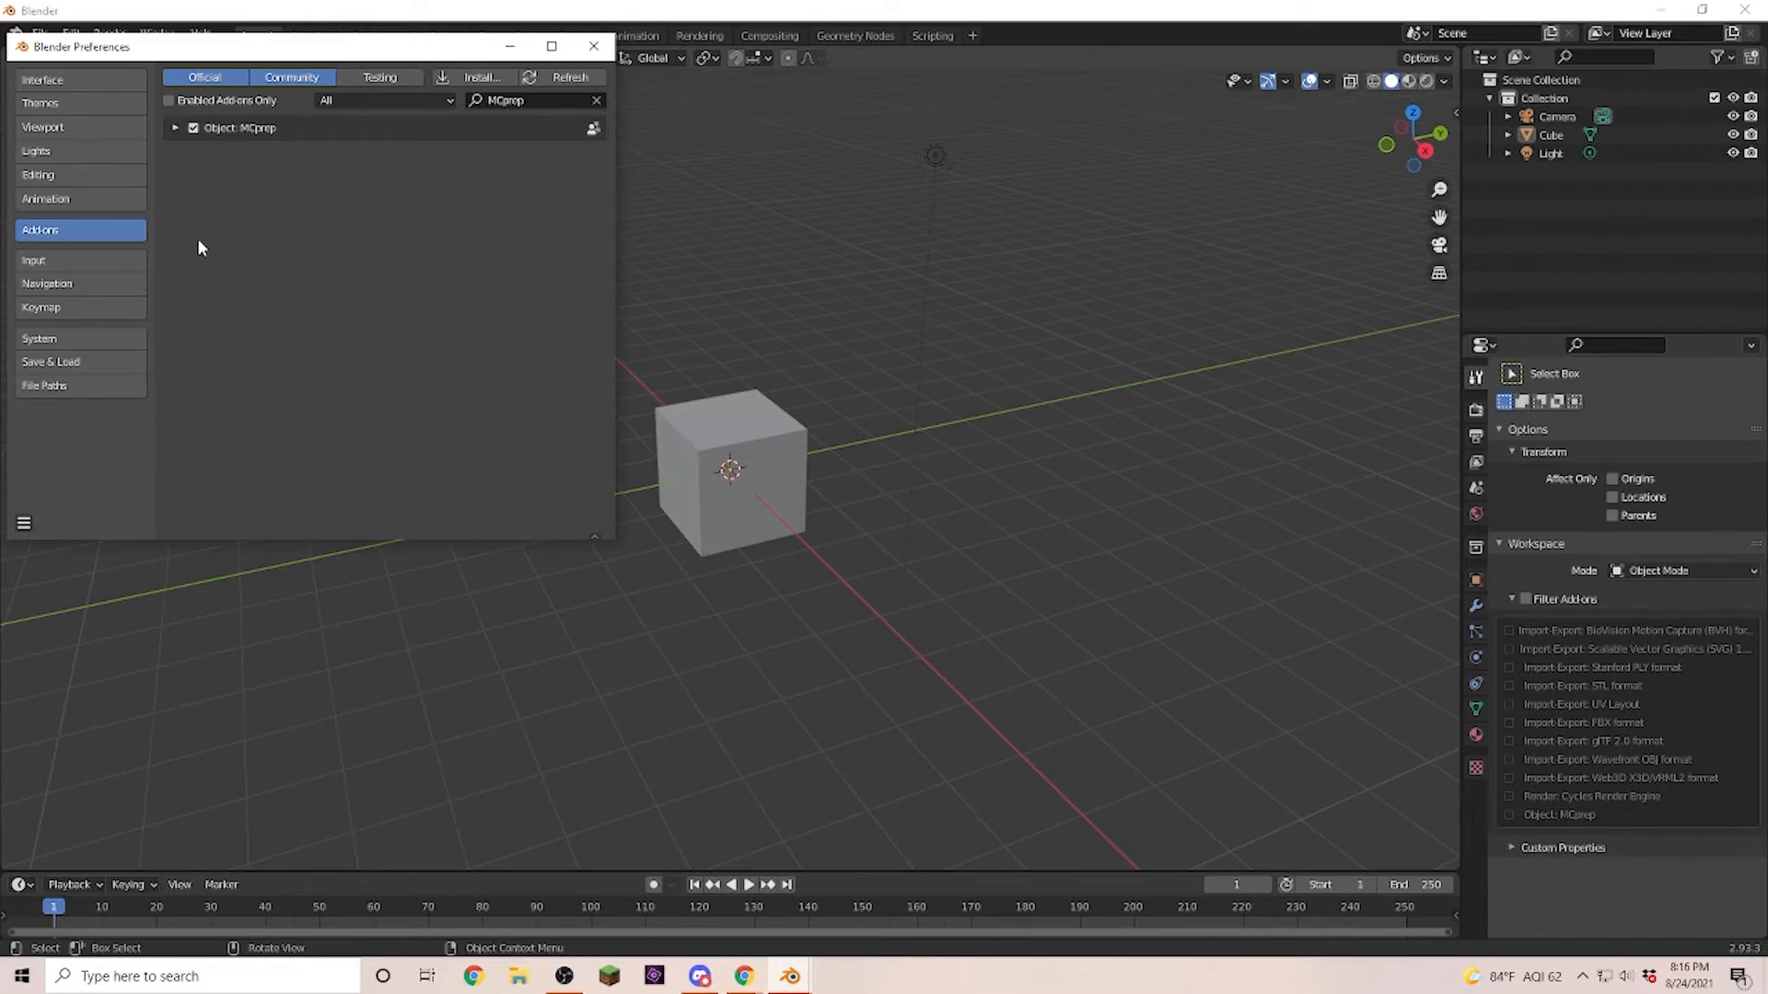
click(177, 127)
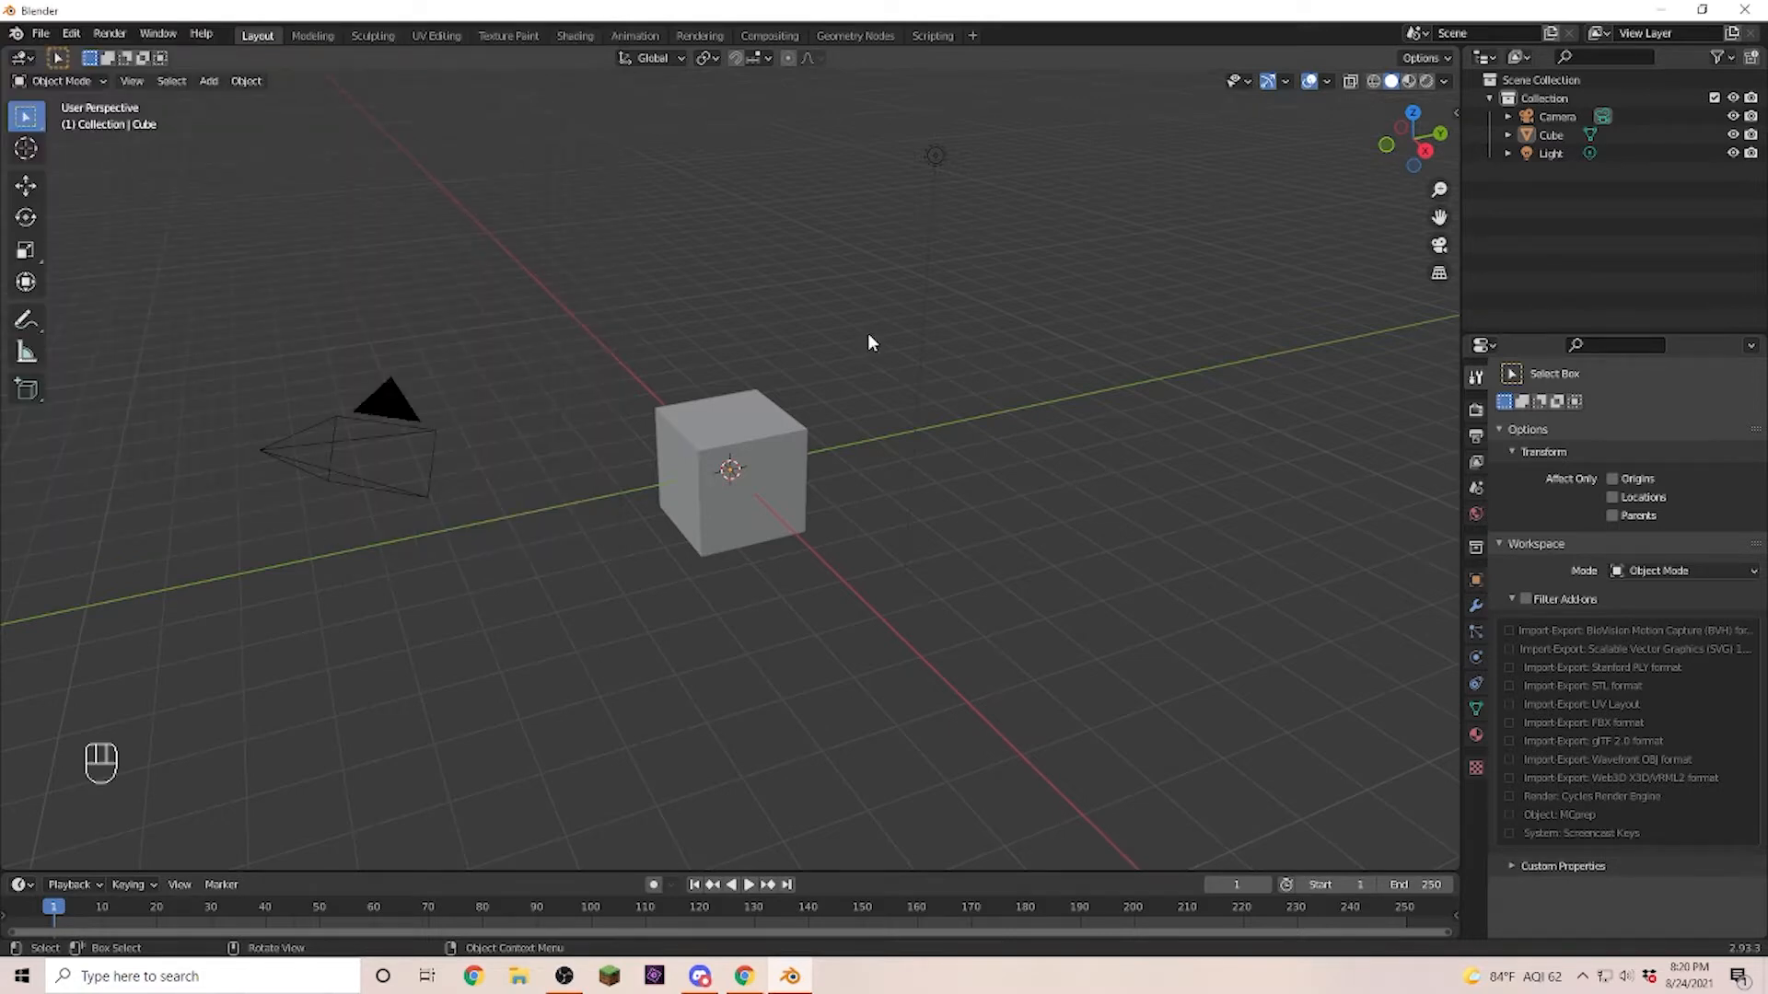
Show the MCprep tools in the 3D viewport's sidebar to examine them, and hide the sidebar again.
key(n)
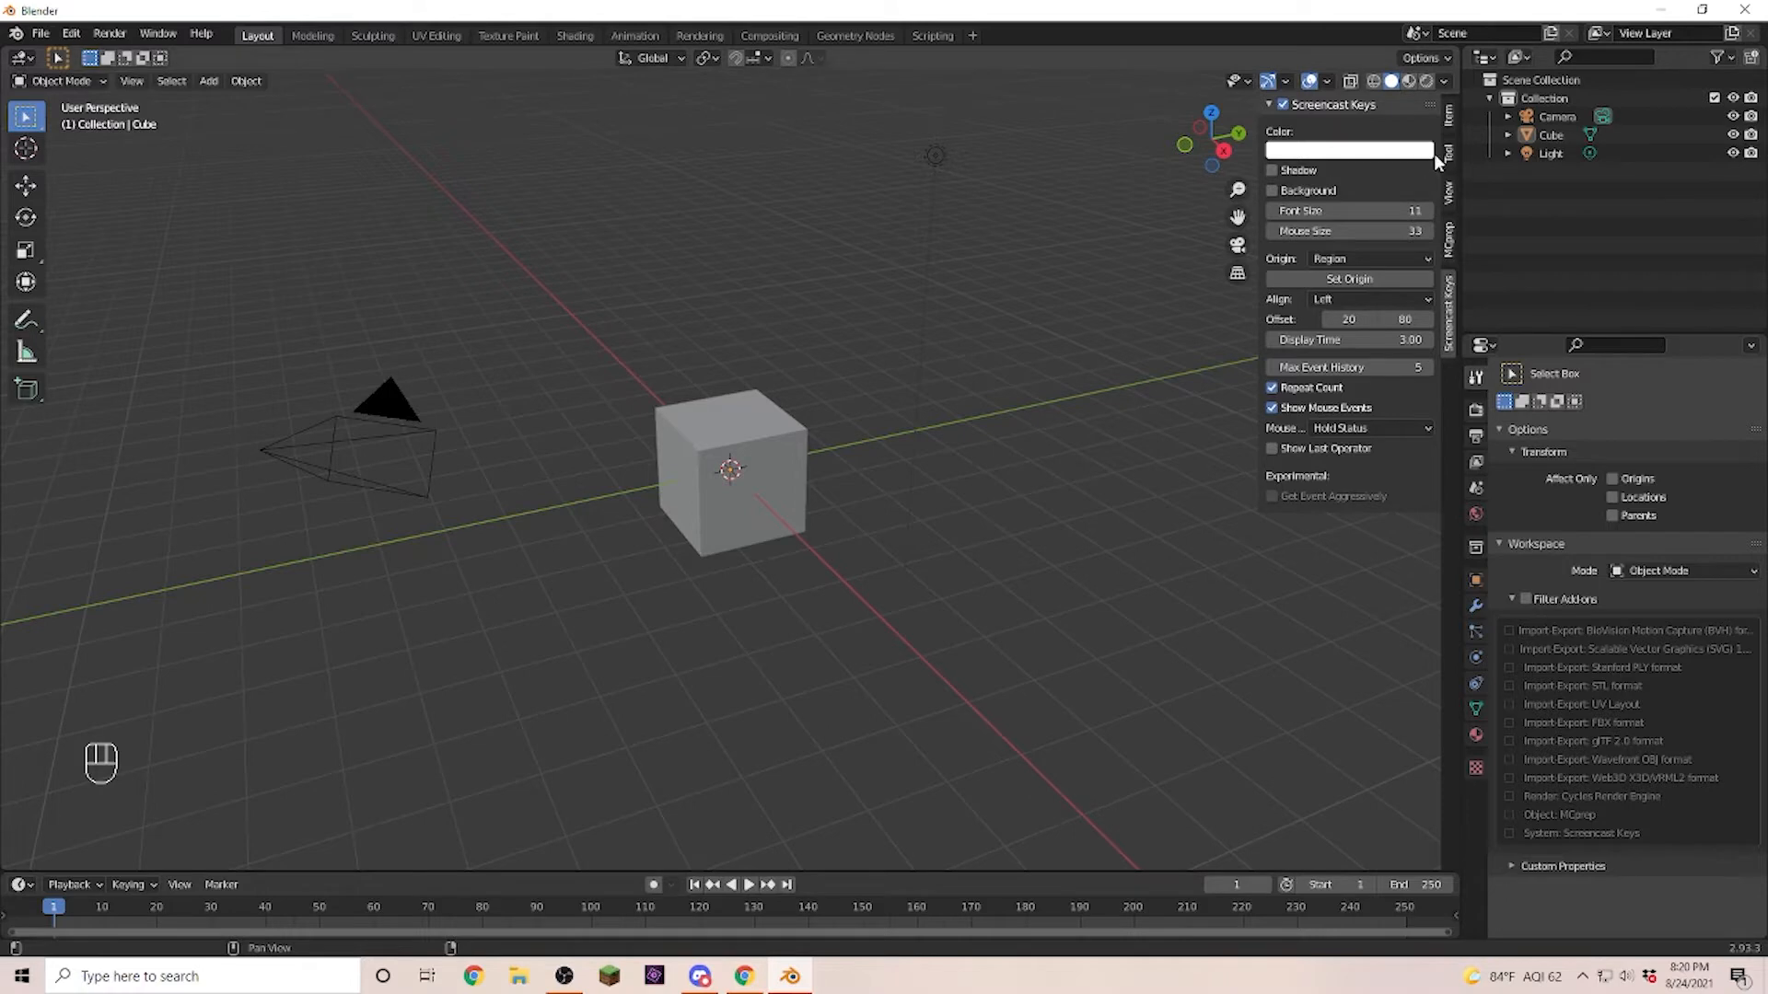
click(1449, 247)
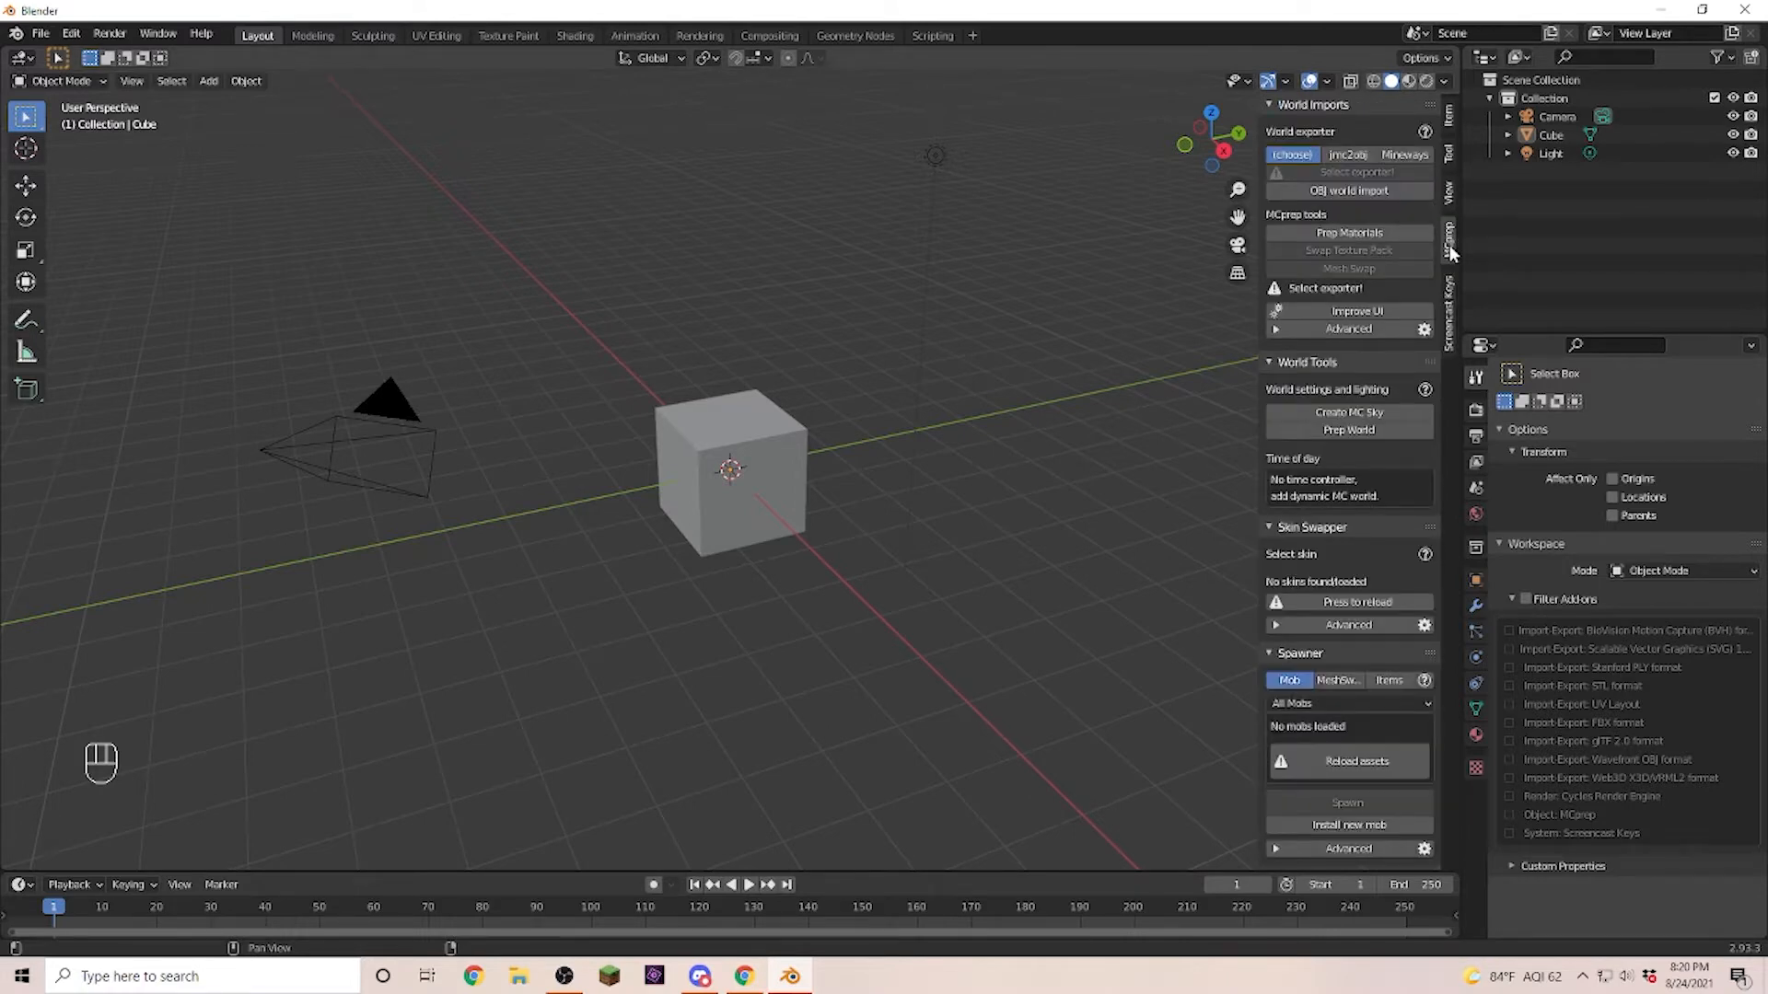
key(n)
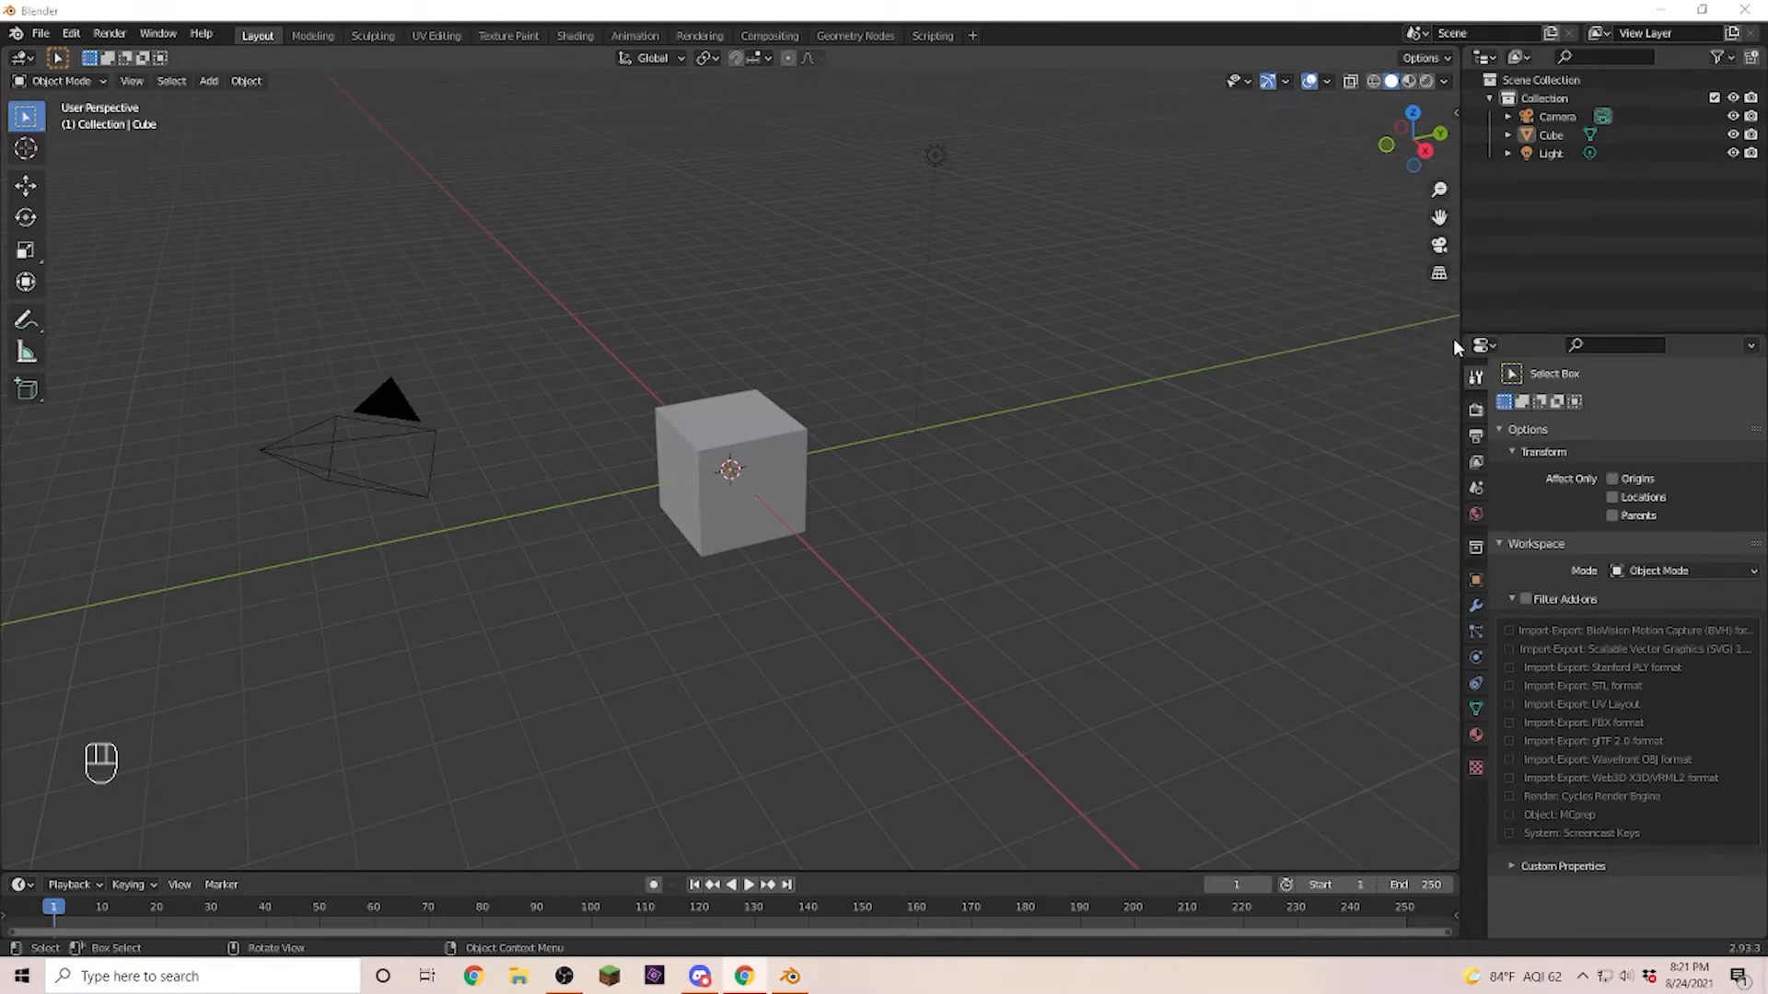
Set the render engine to Cycles with the Experimental feature set and GPU Compute as the device.
click(1476, 411)
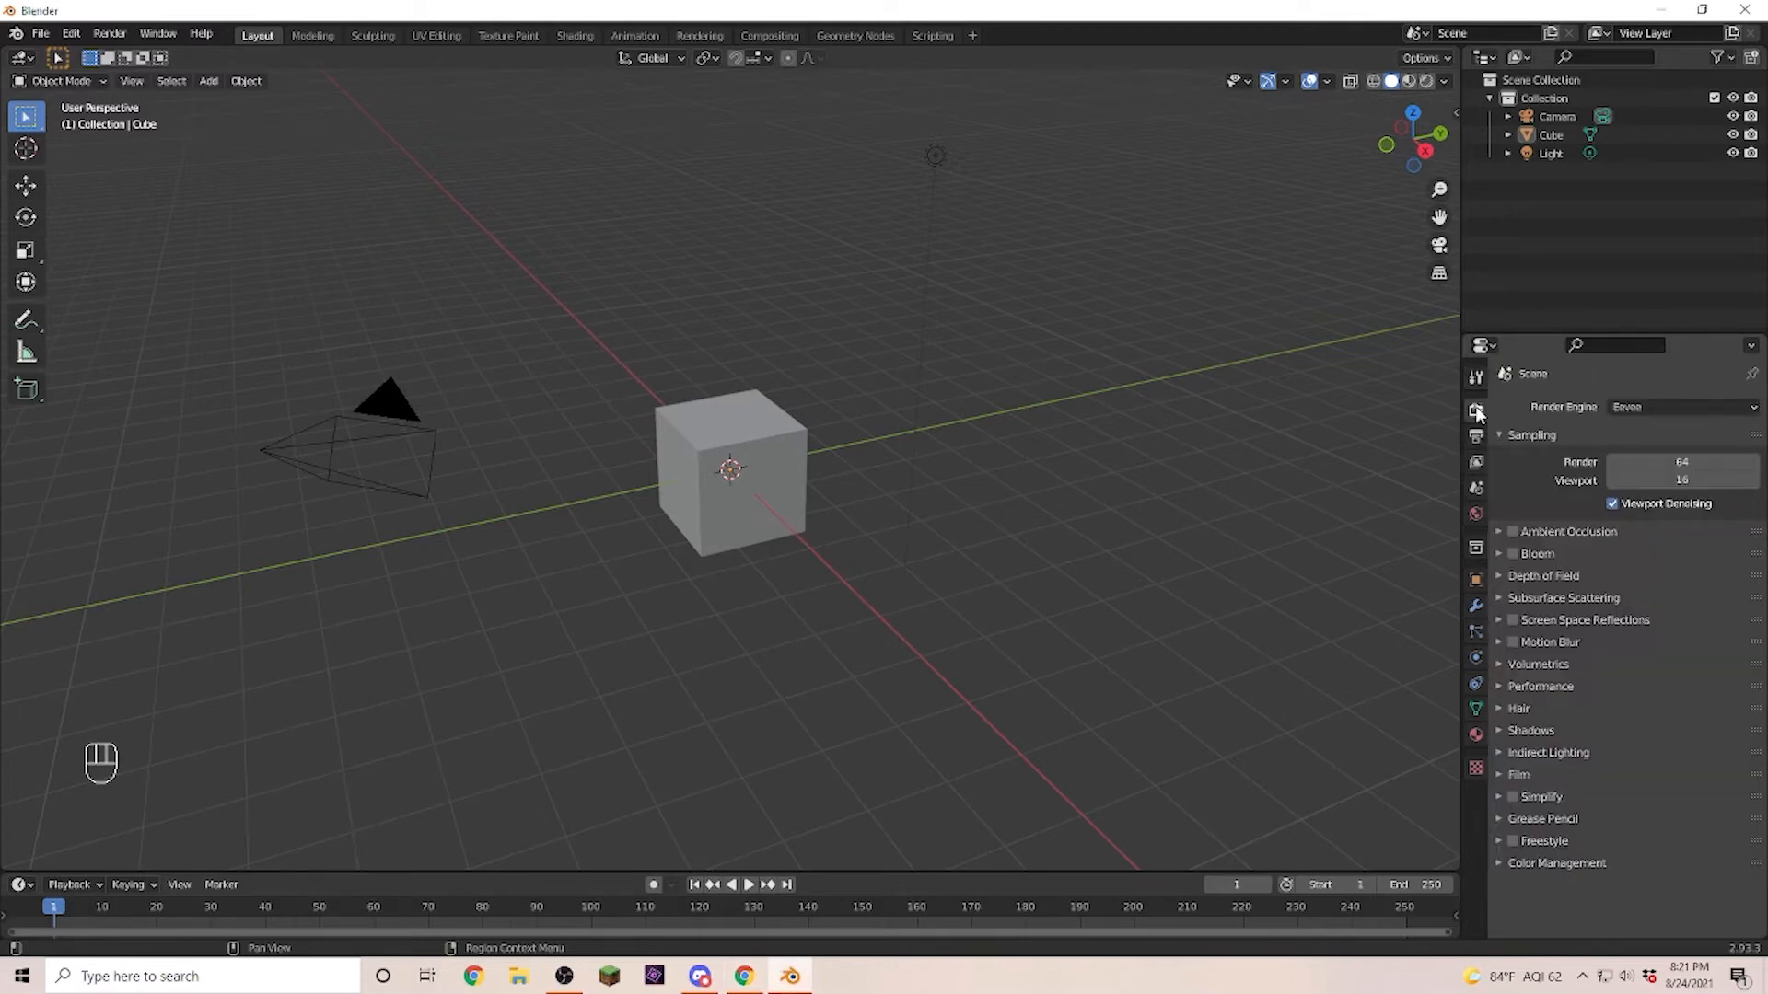
click(1646, 408)
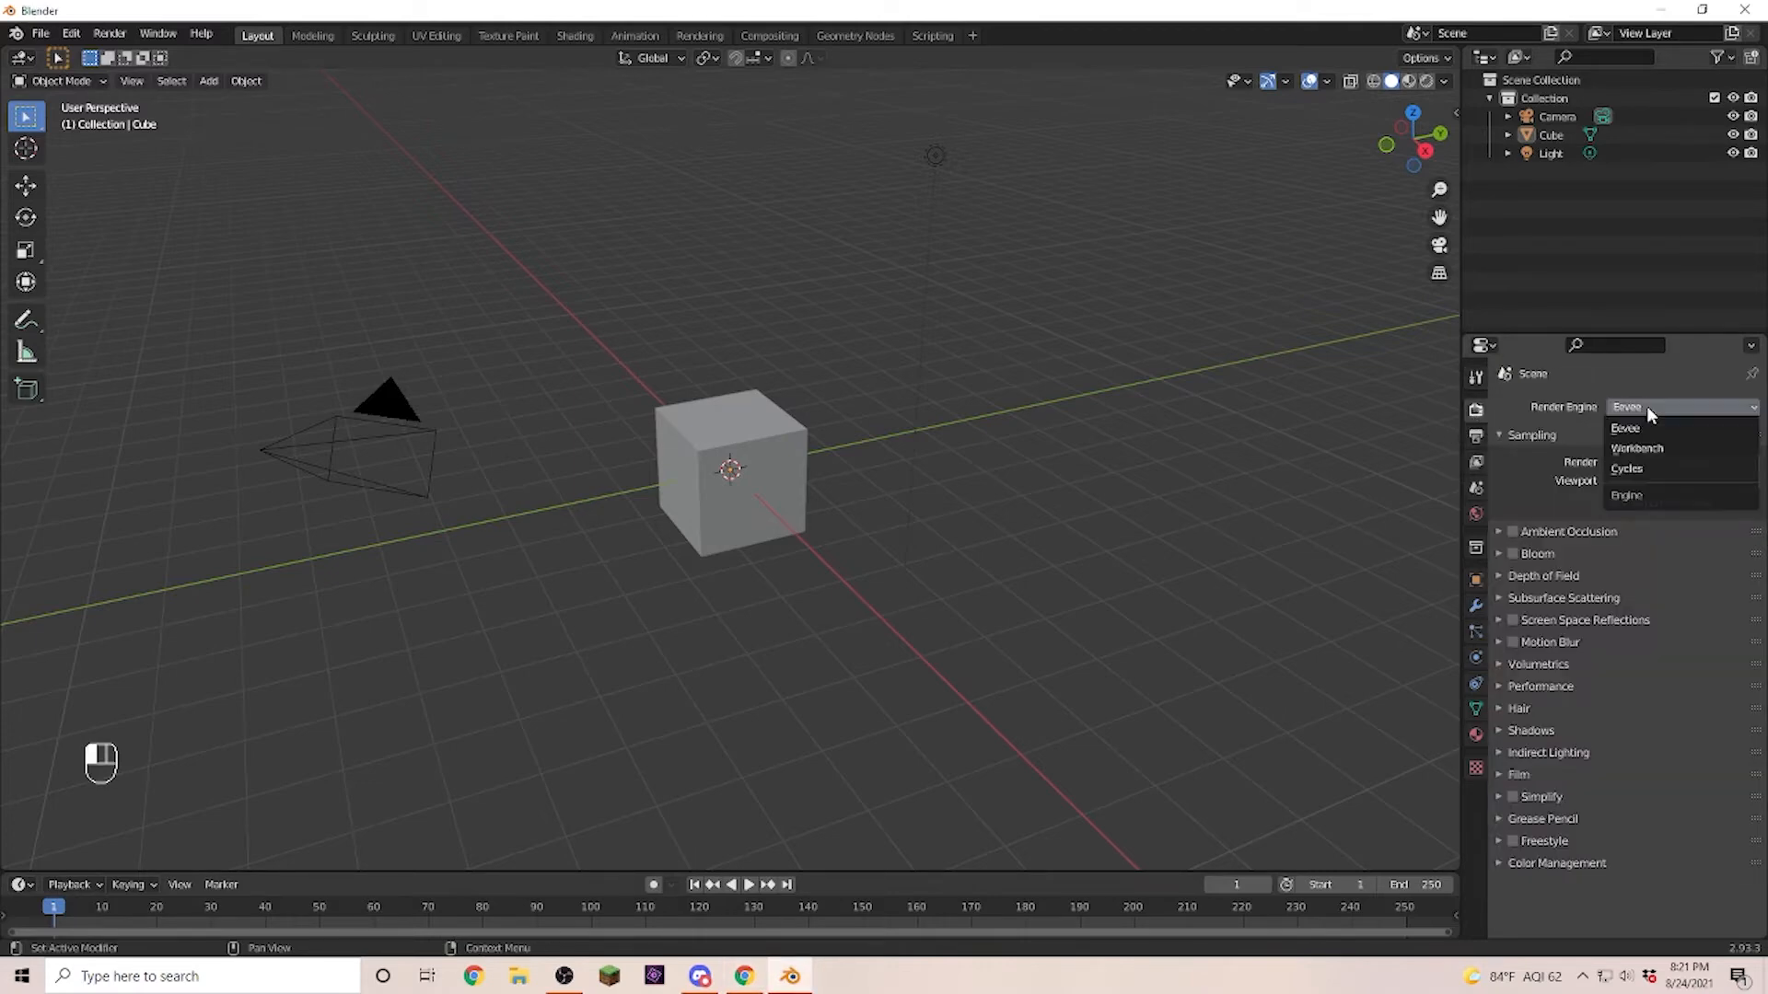
click(1641, 471)
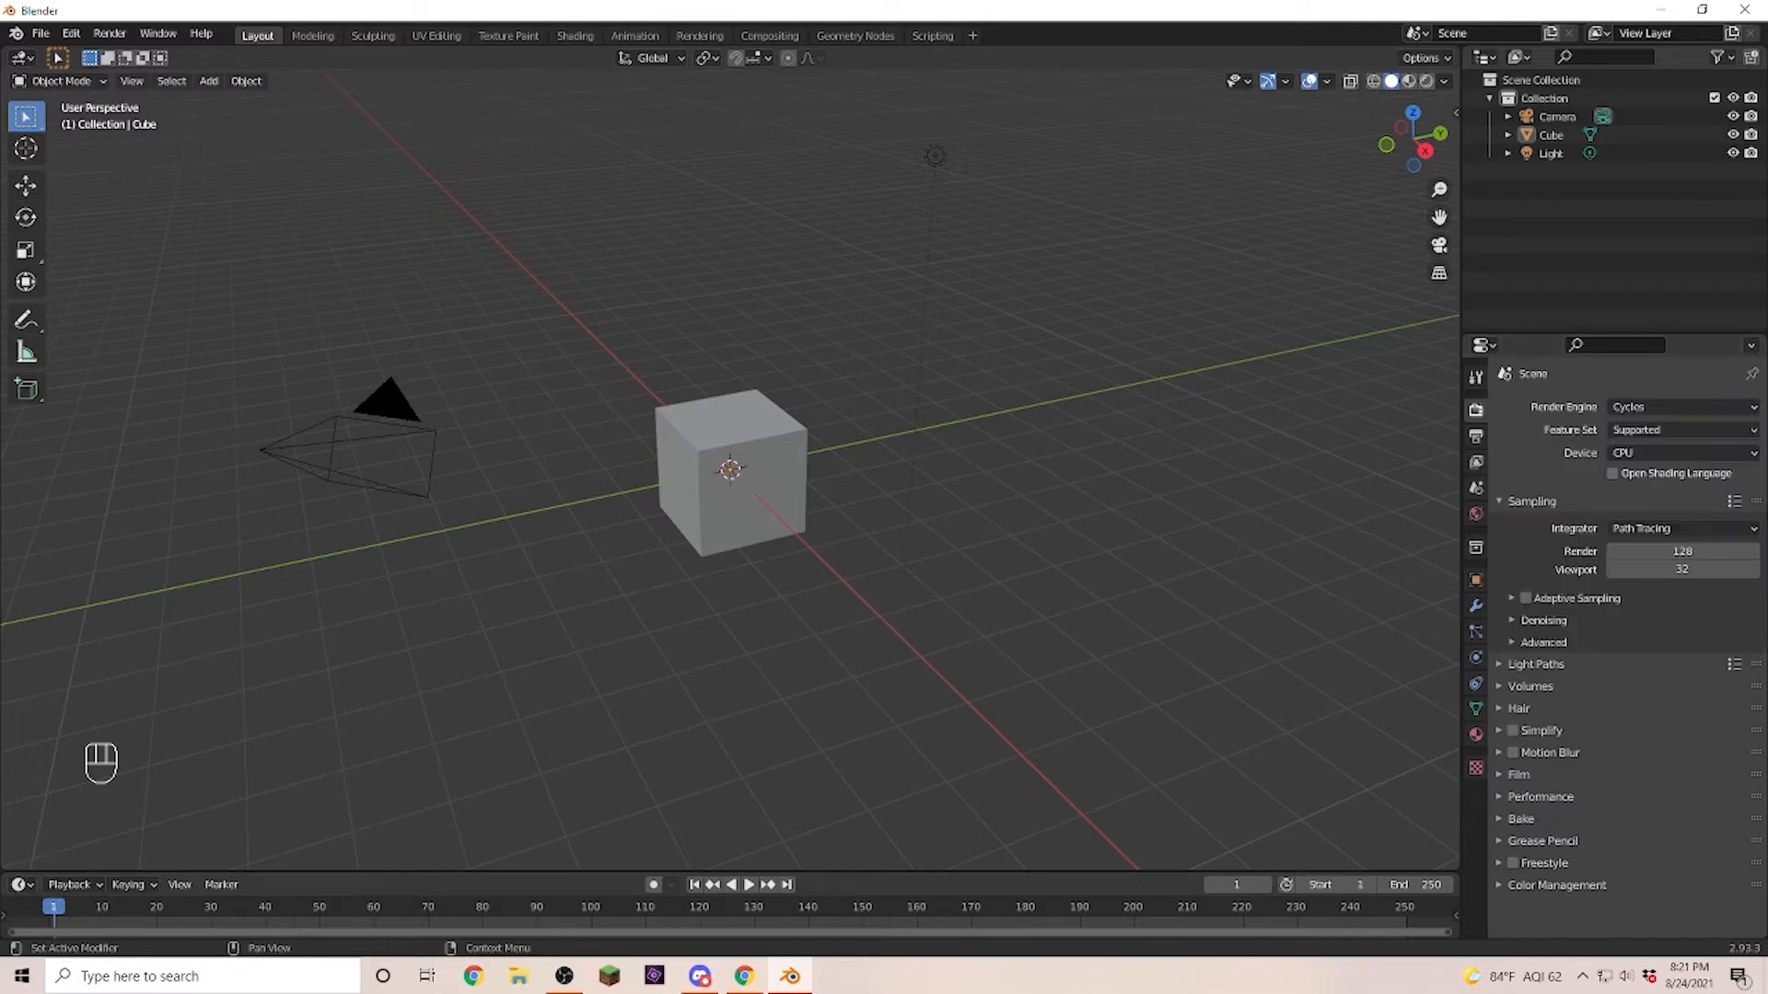
click(1677, 450)
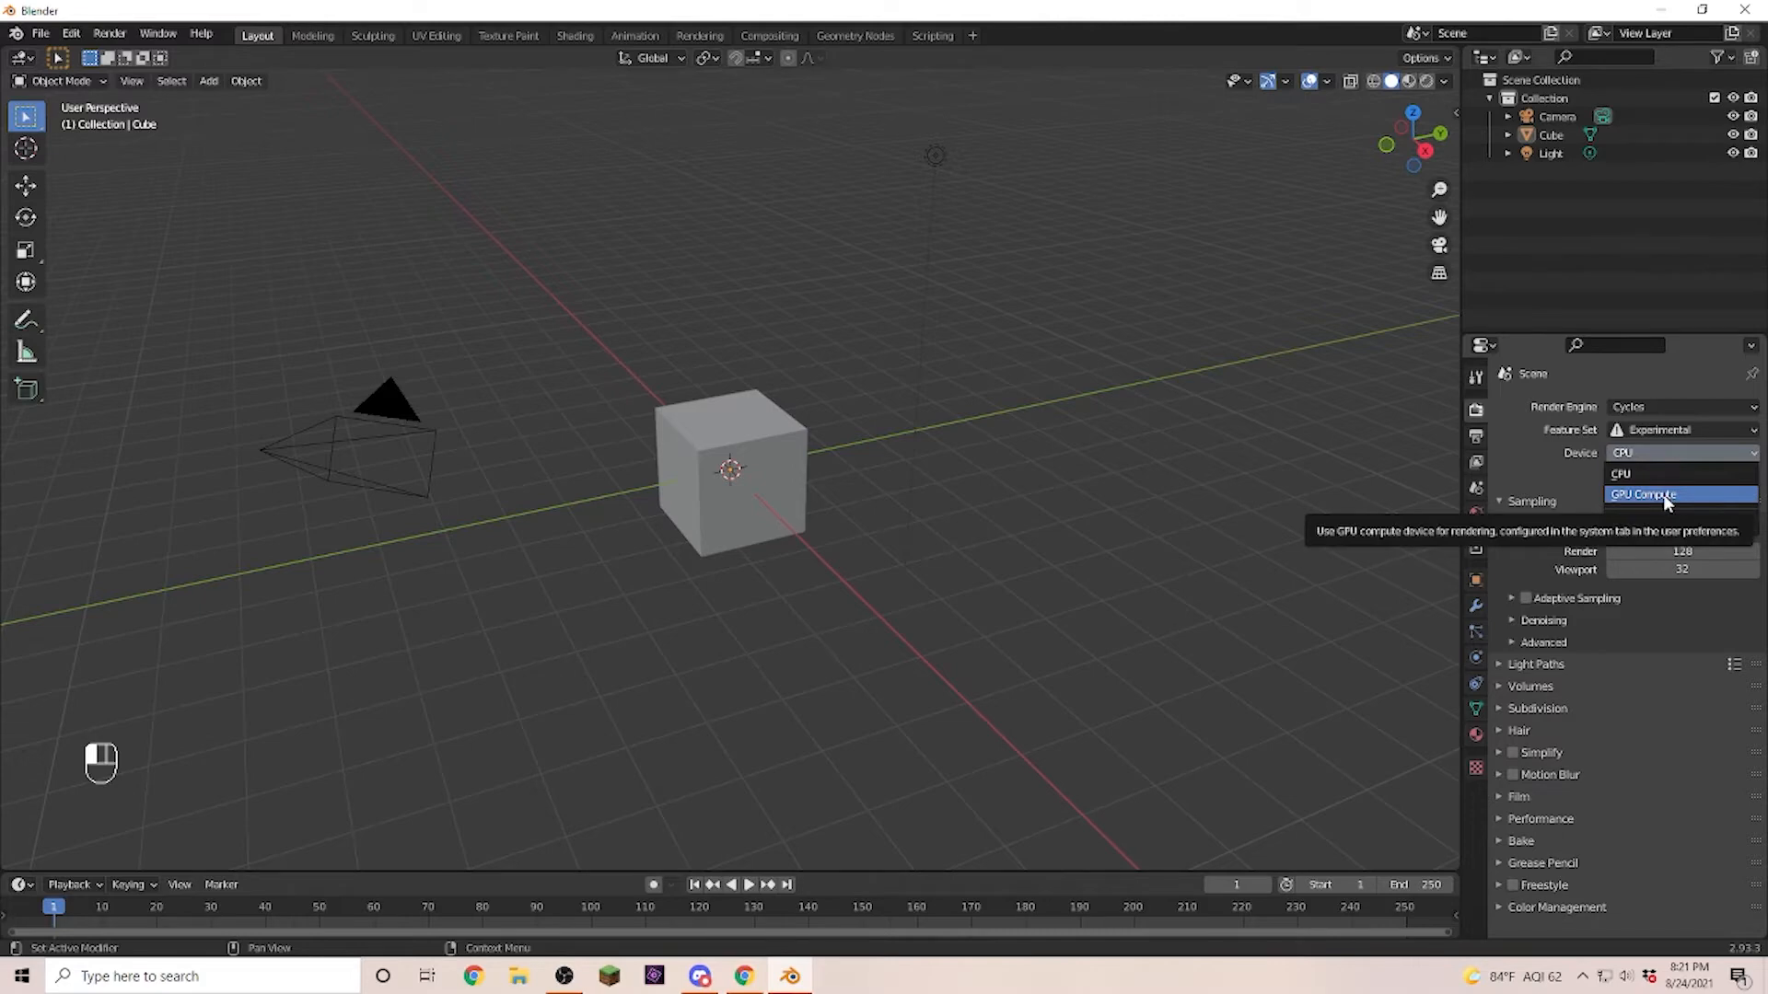
click(1501, 505)
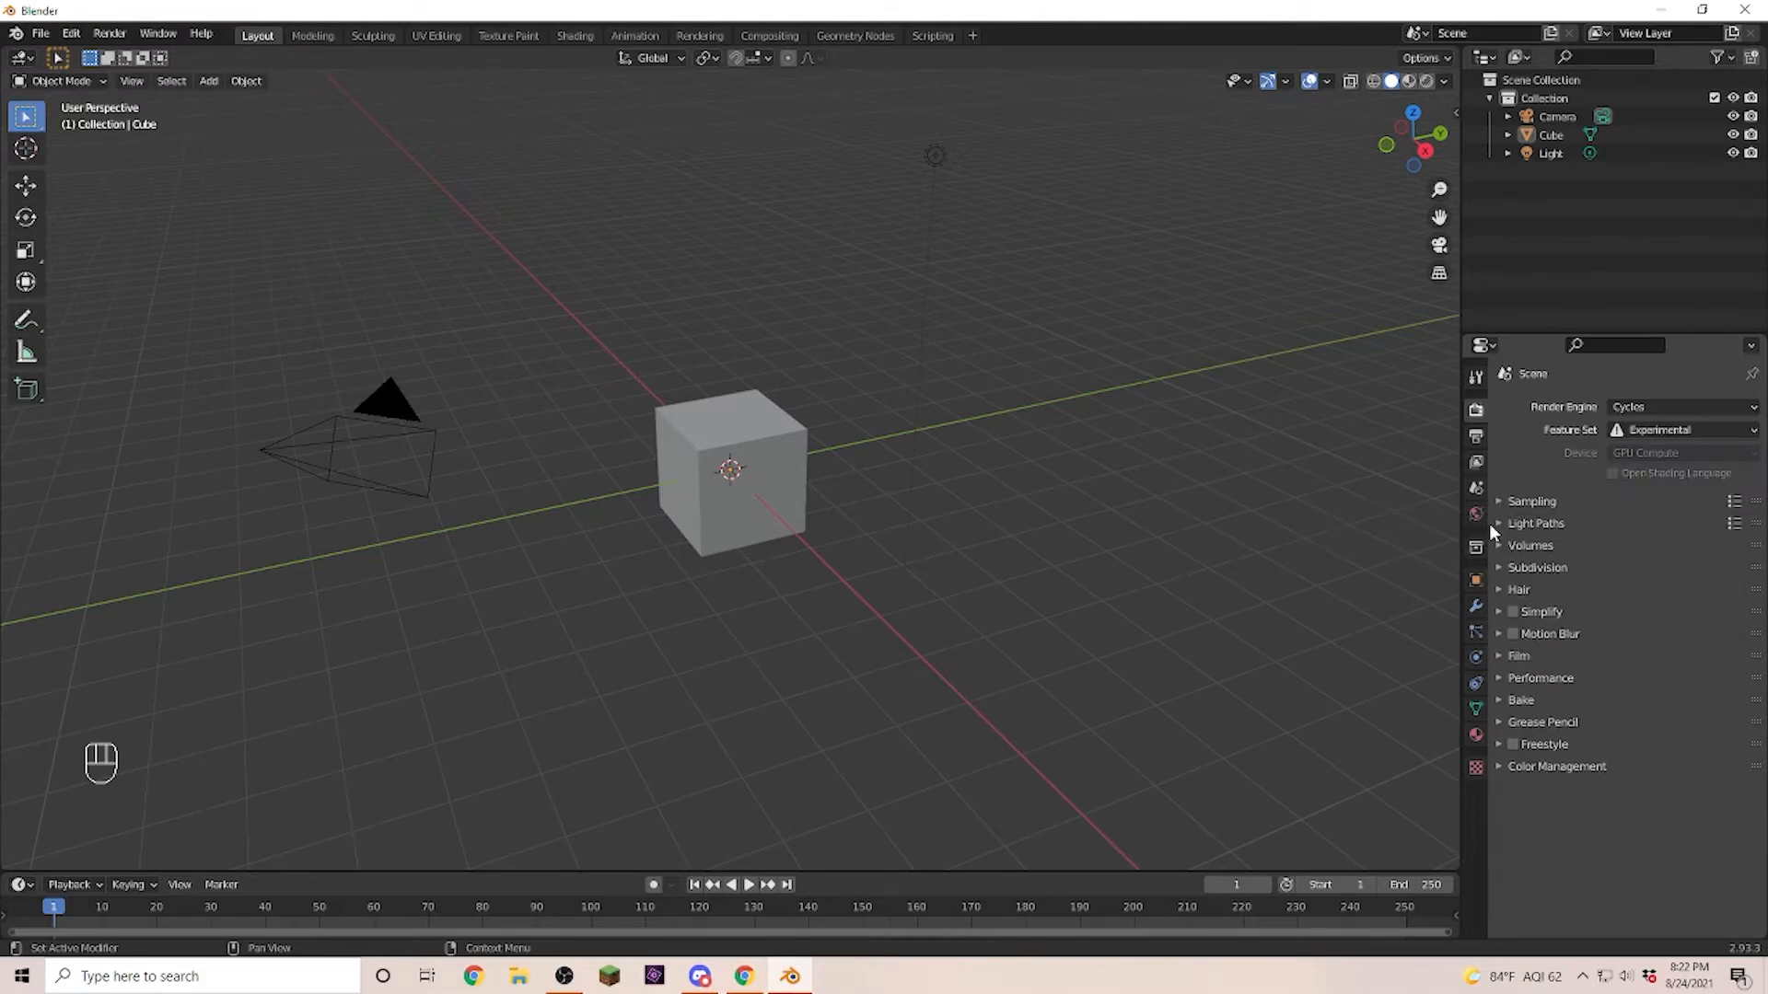
Set the total light path bounces to 4 and turn off reflective and refractive caustics.
click(1499, 519)
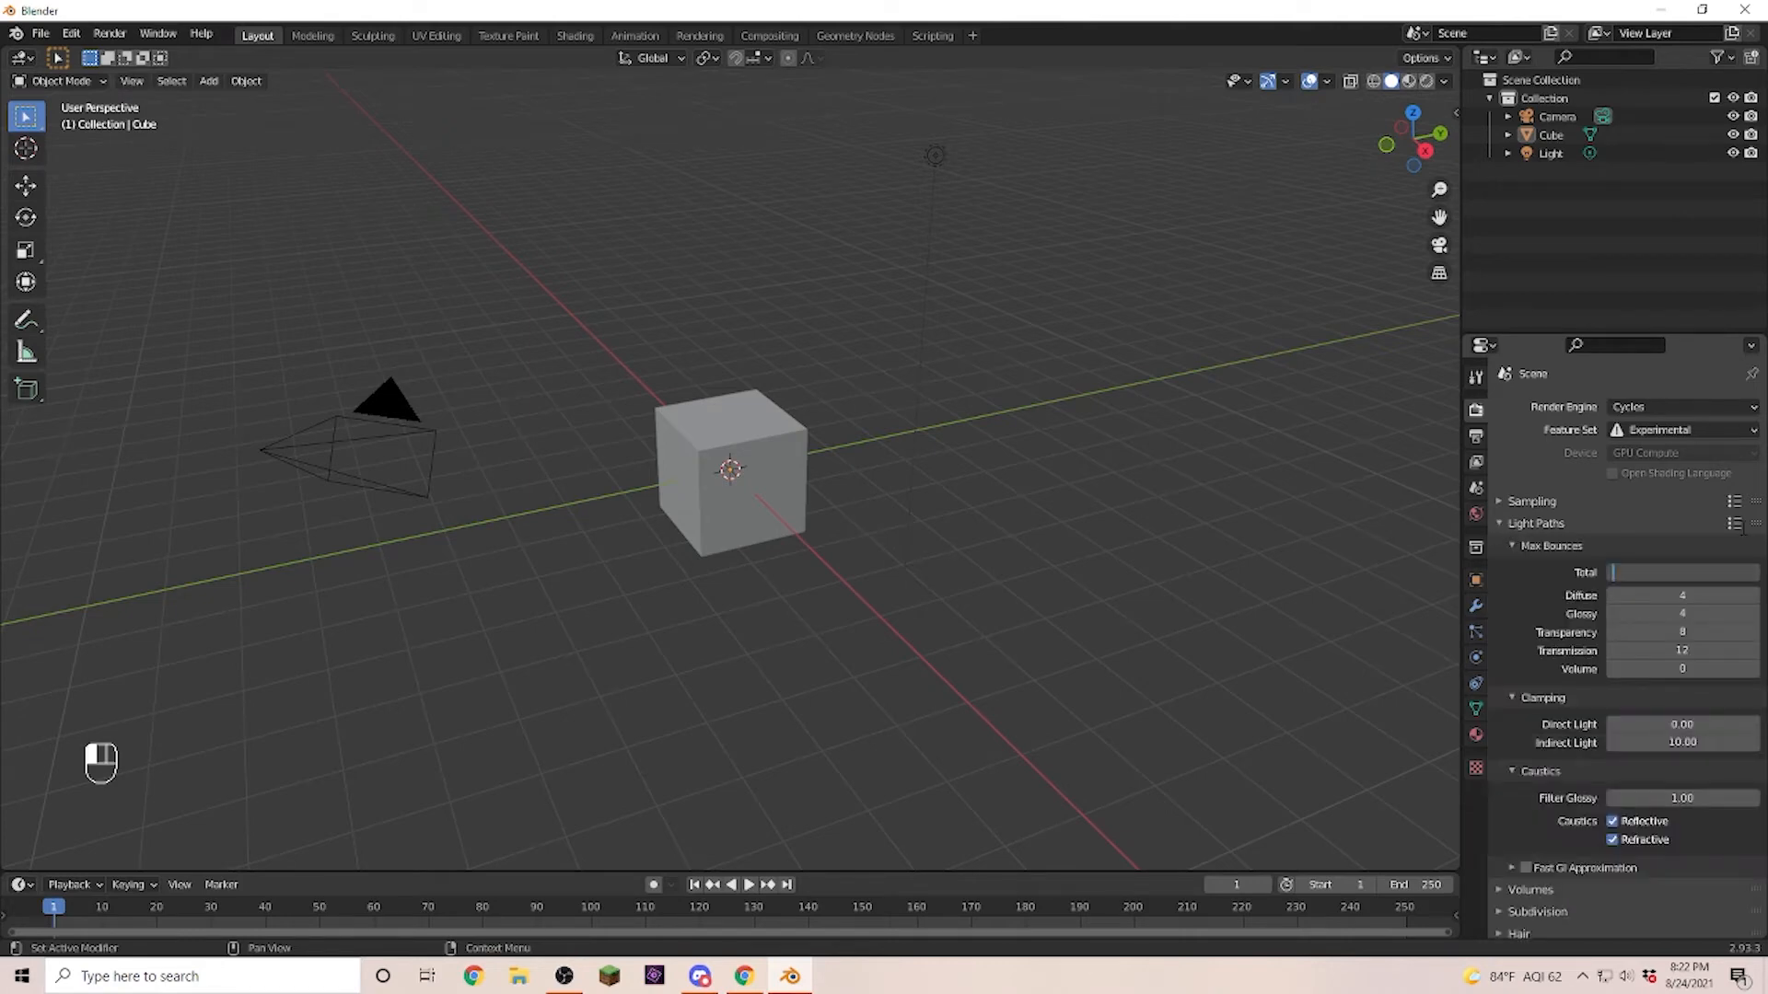
text(4)
click(1537, 605)
click(1612, 821)
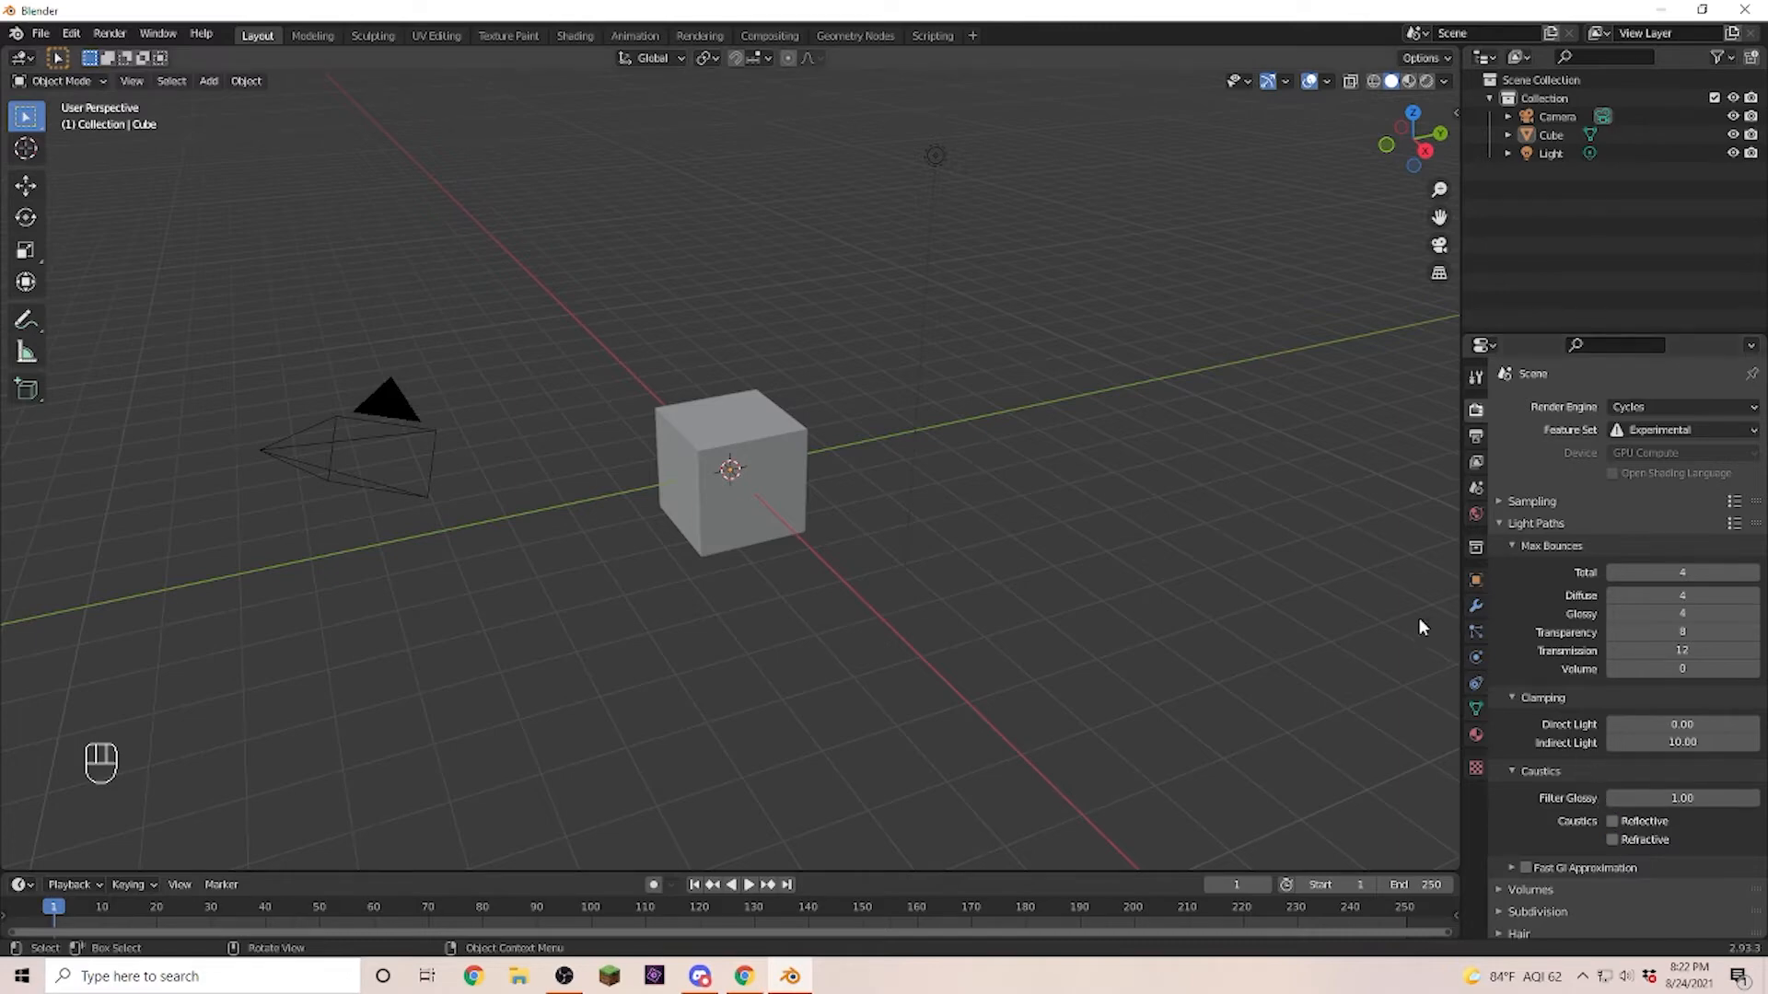
click(1503, 525)
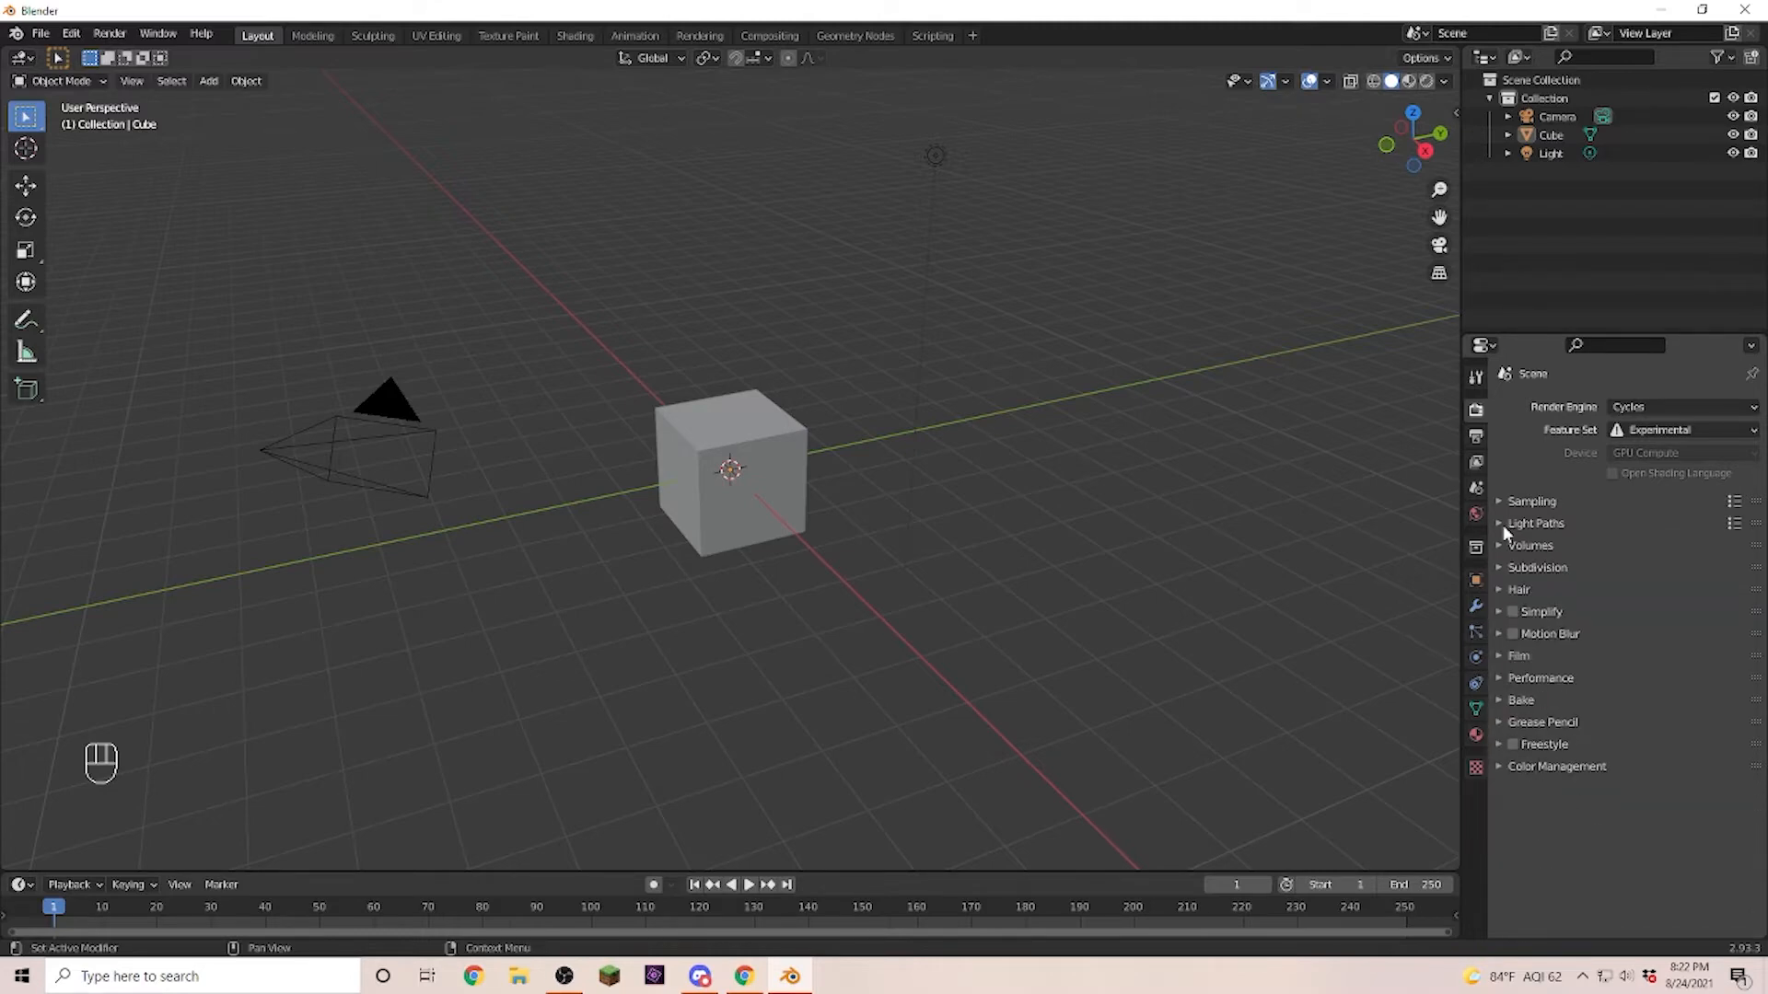
Set the Cycles render tile size to 512 × 512 px and the tile order to Center.
click(1497, 677)
scroll(1529, 589, down, 2)
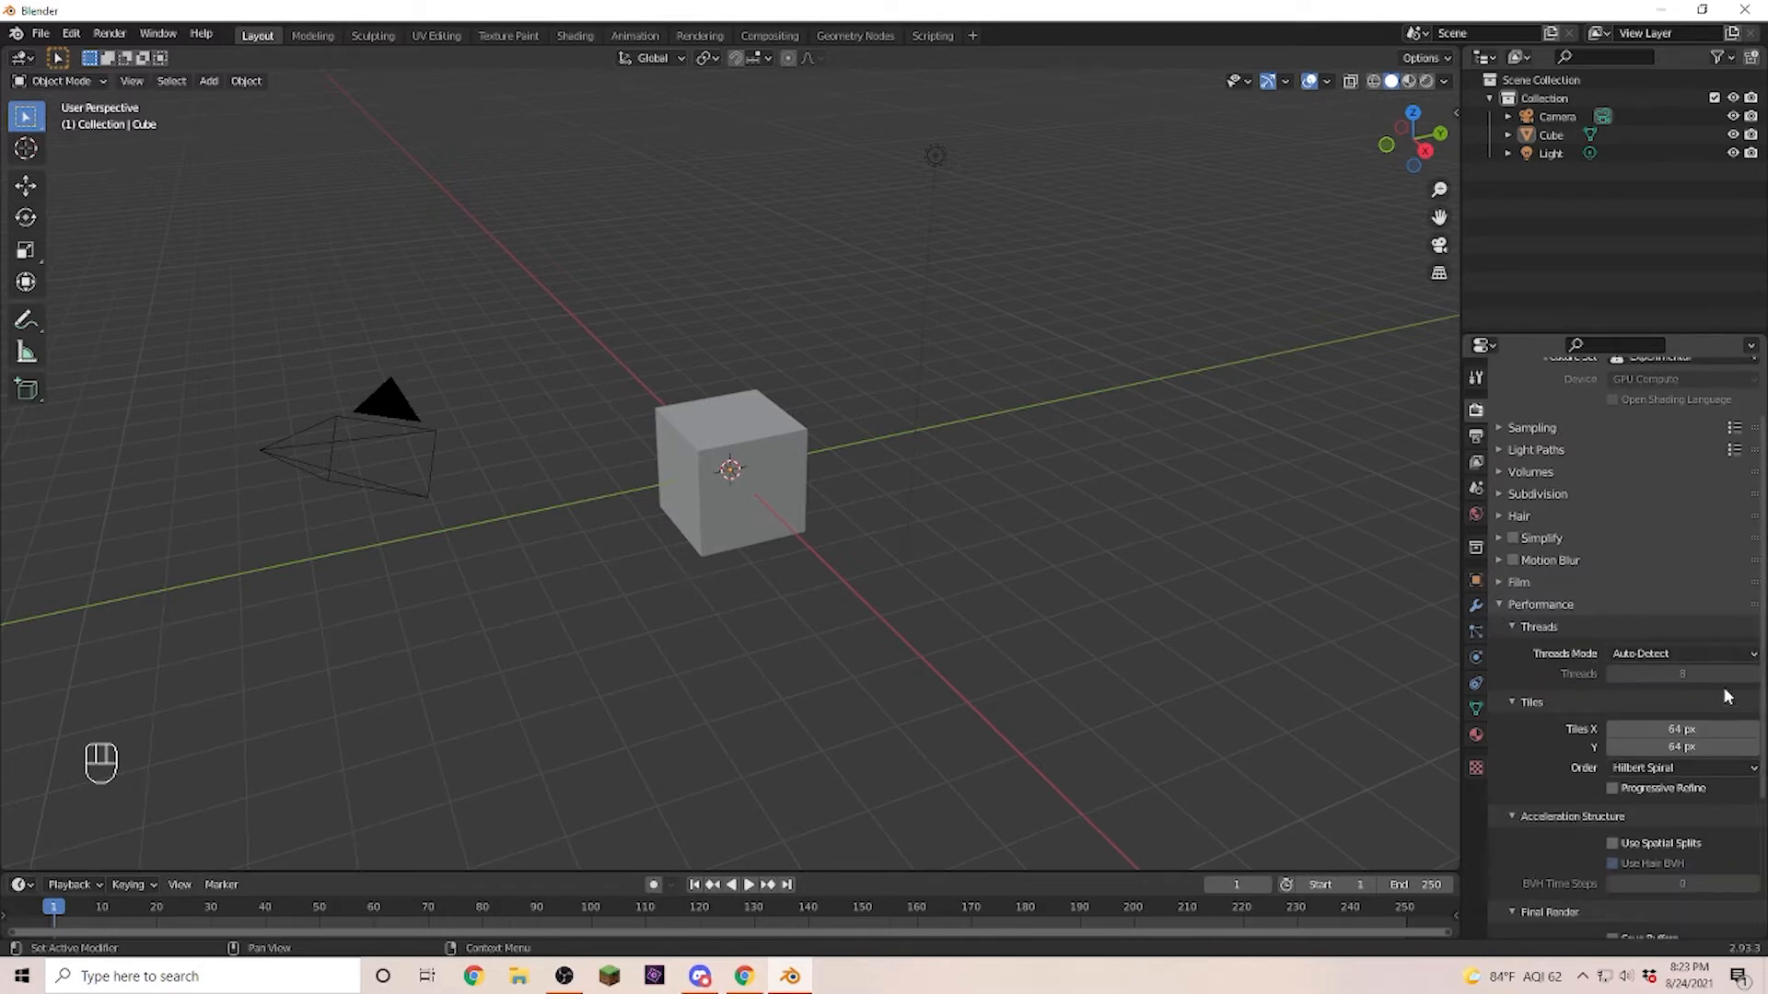
click(1677, 729)
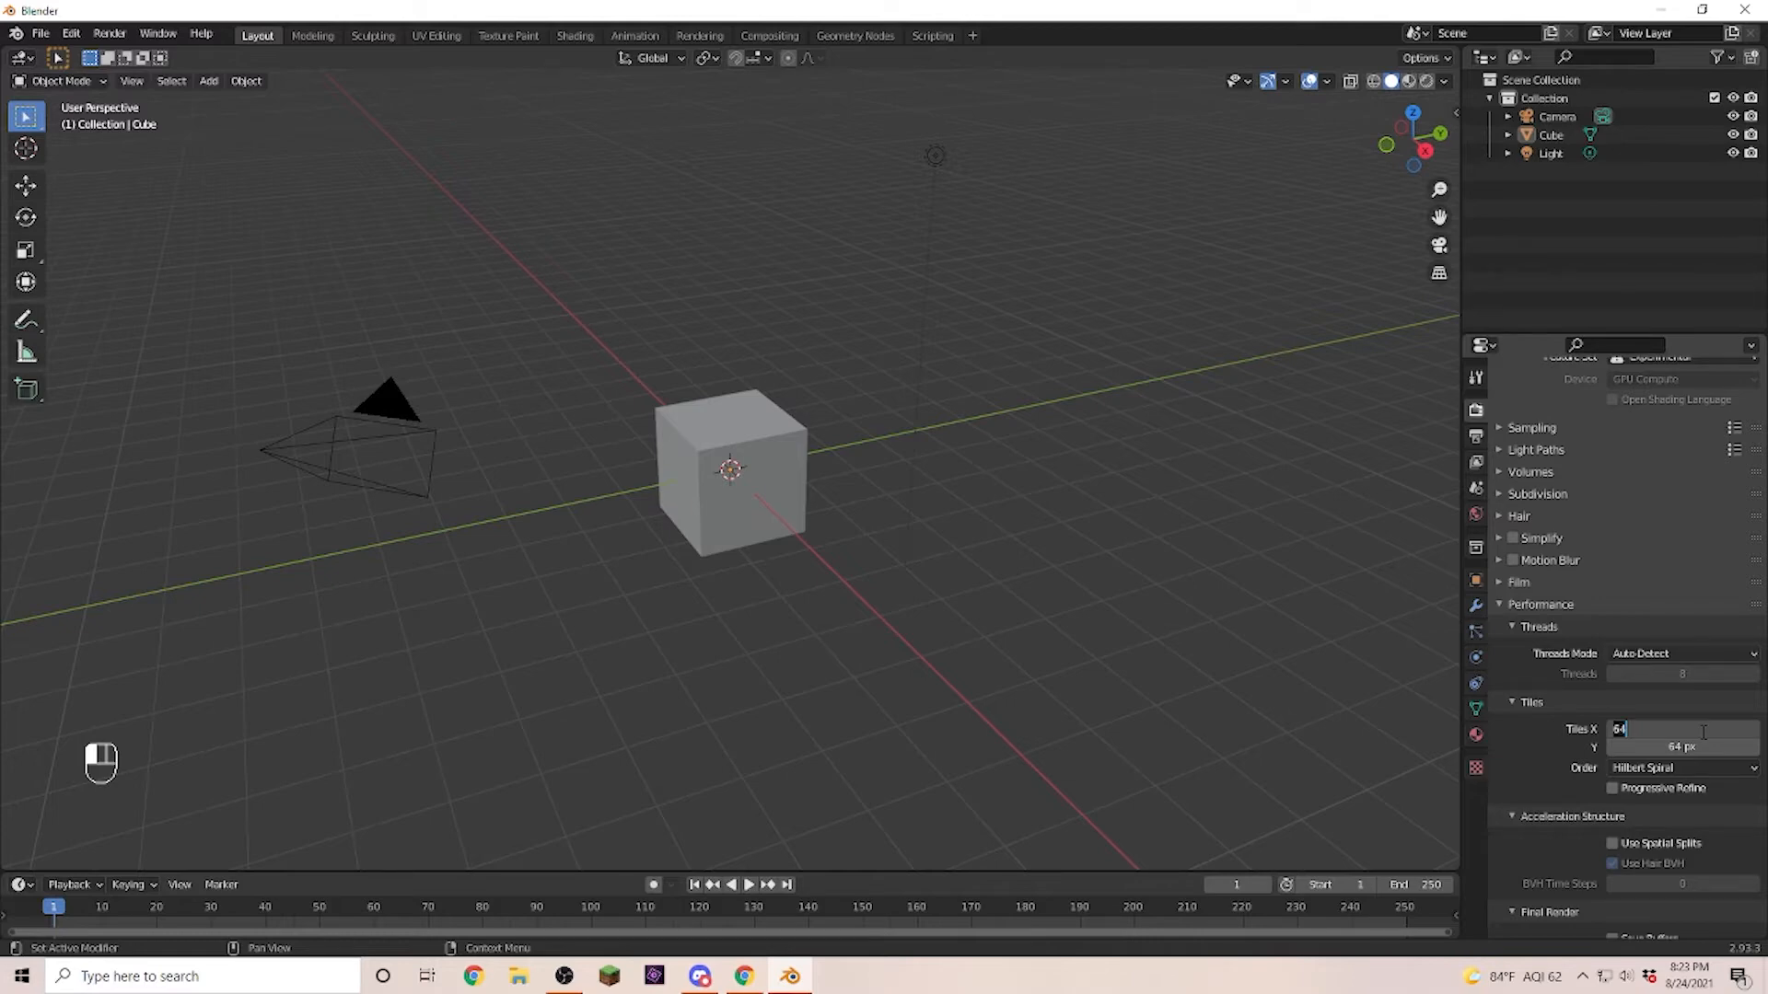
text(512)
key(Return)
click(1694, 766)
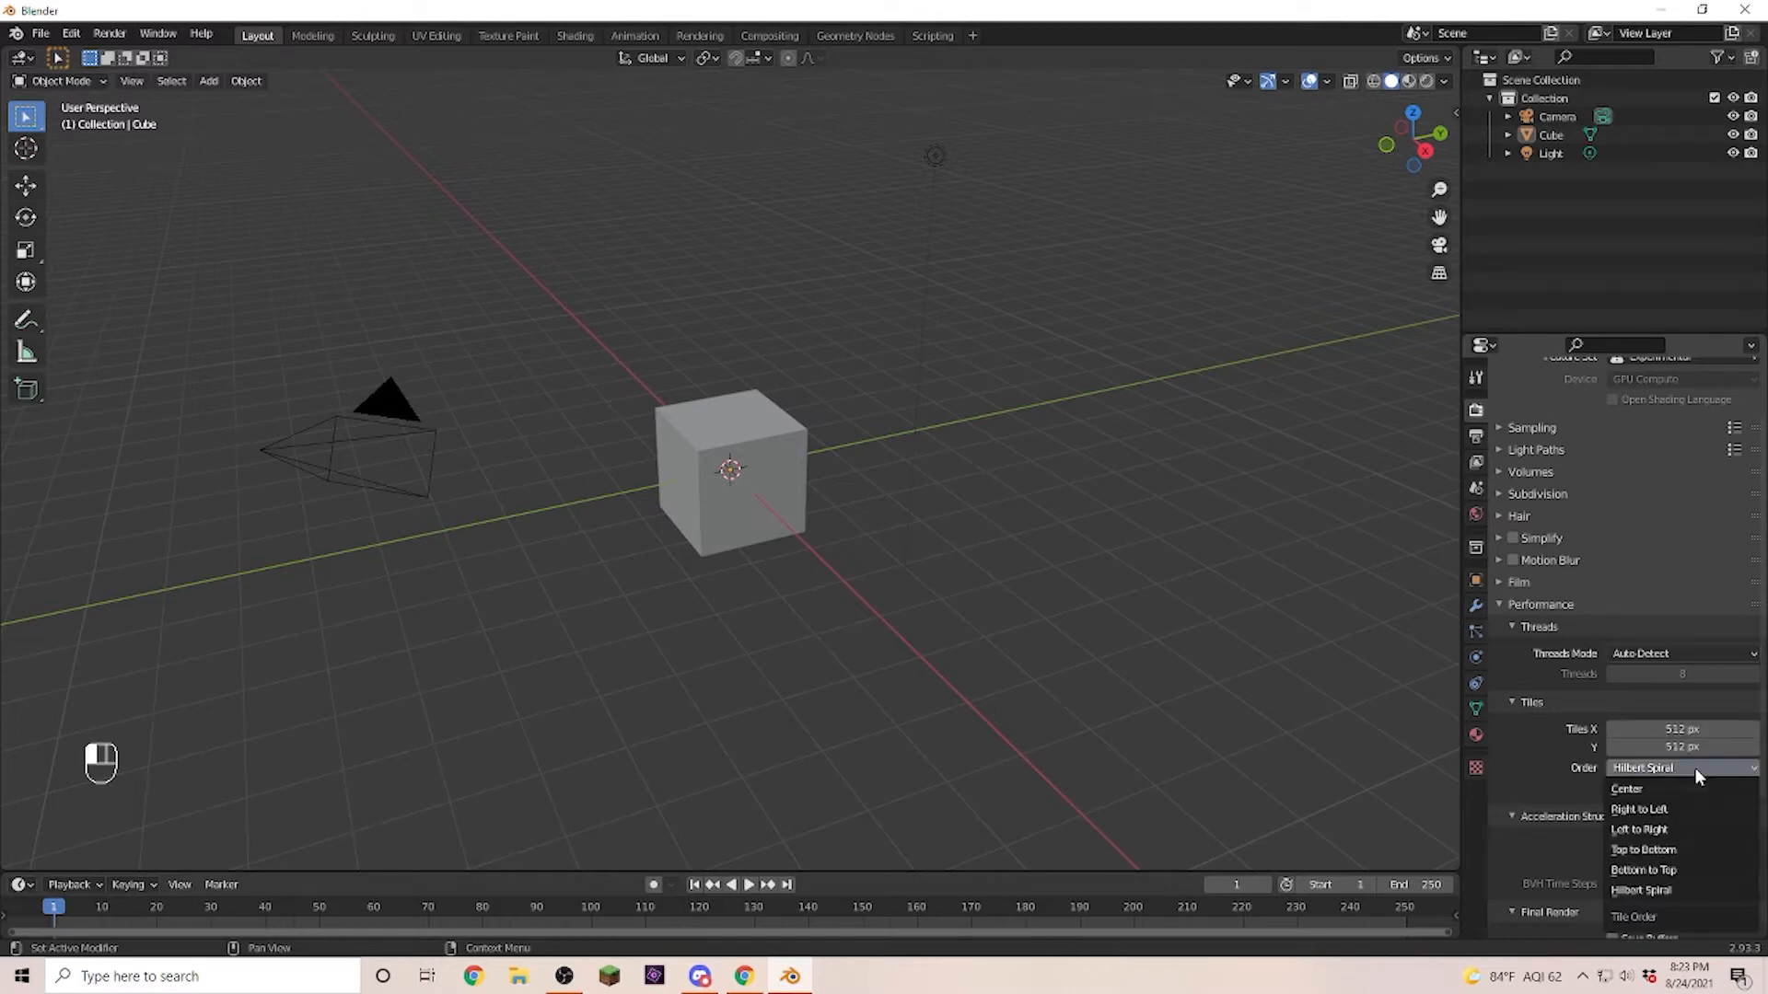
click(1648, 788)
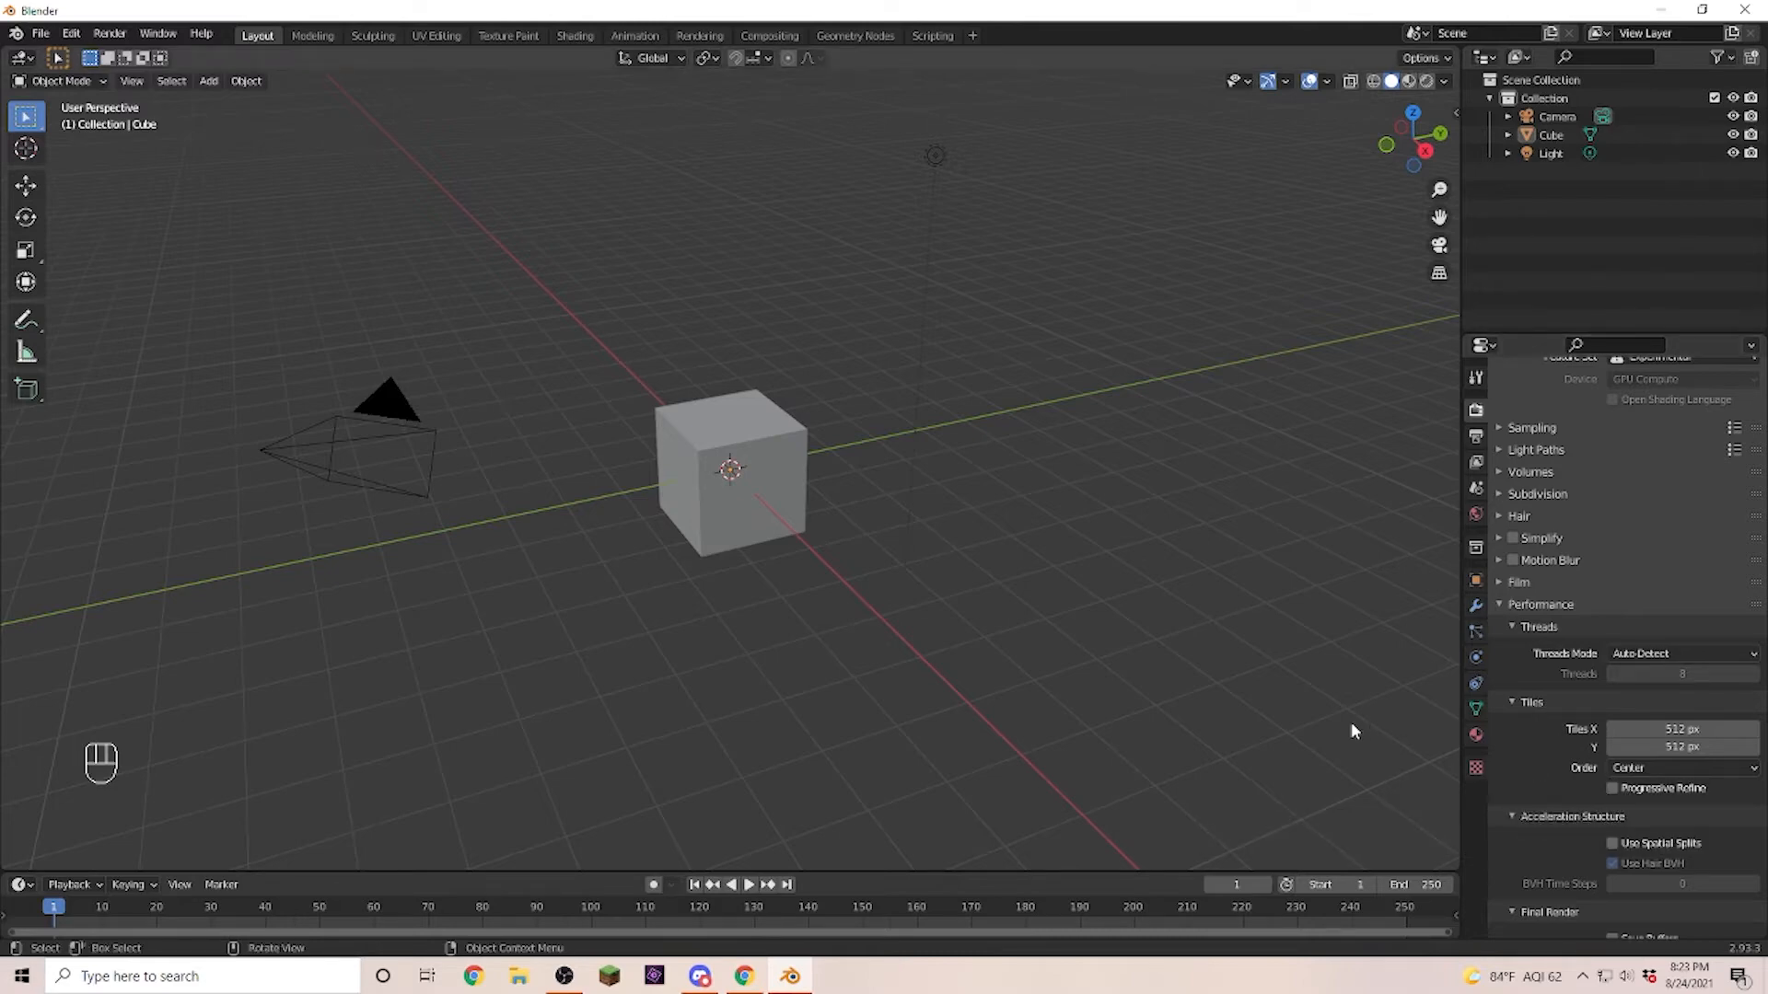
Set the output resolution to 1280 × 720 px.
click(1476, 437)
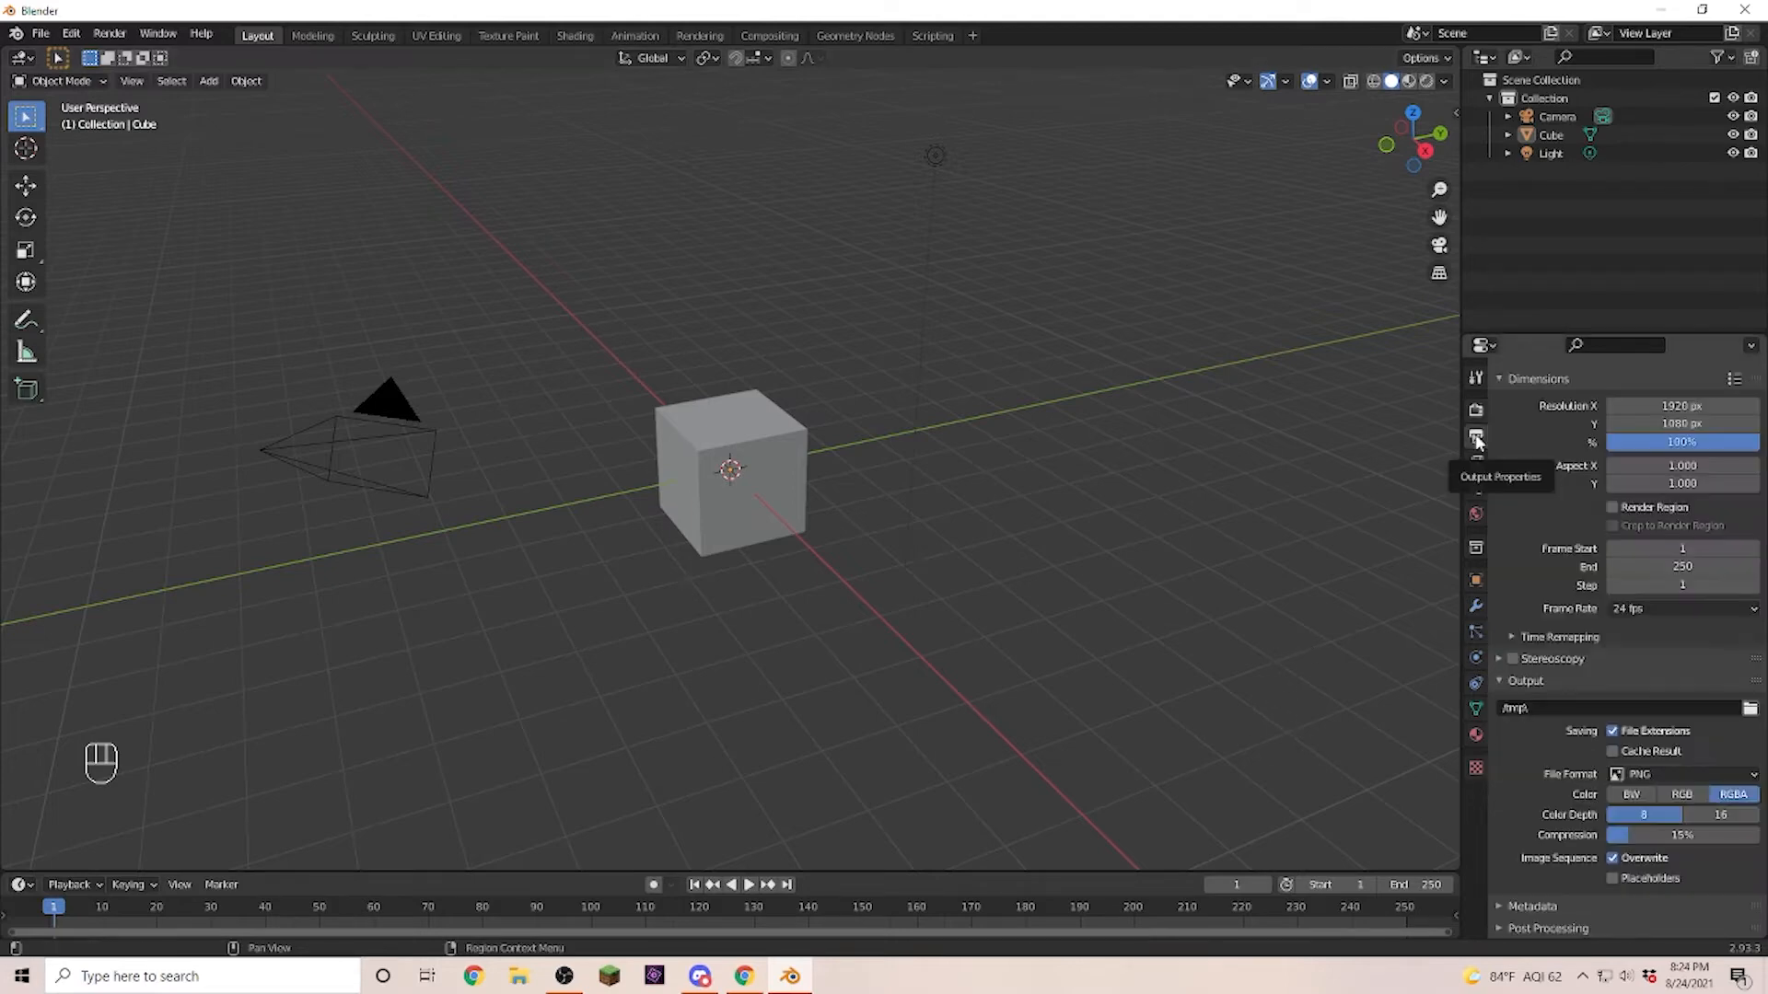
click(1668, 406)
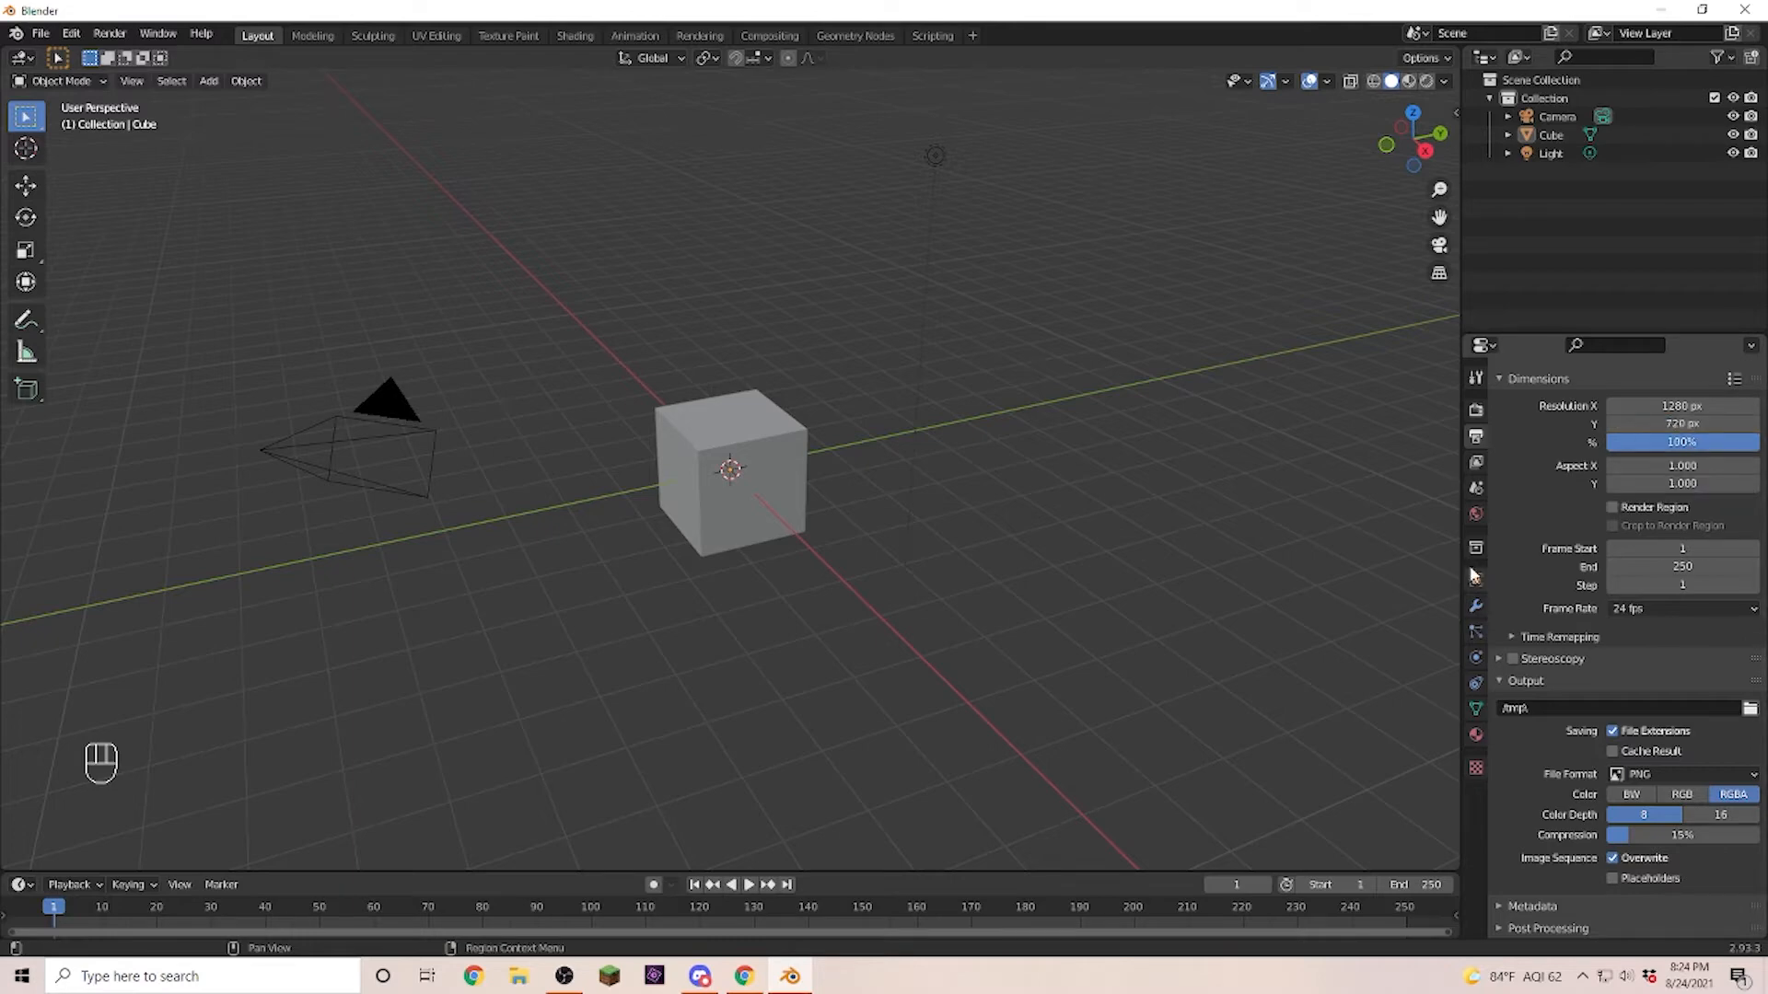
Set the output frame rate to 30 fps.
click(1648, 608)
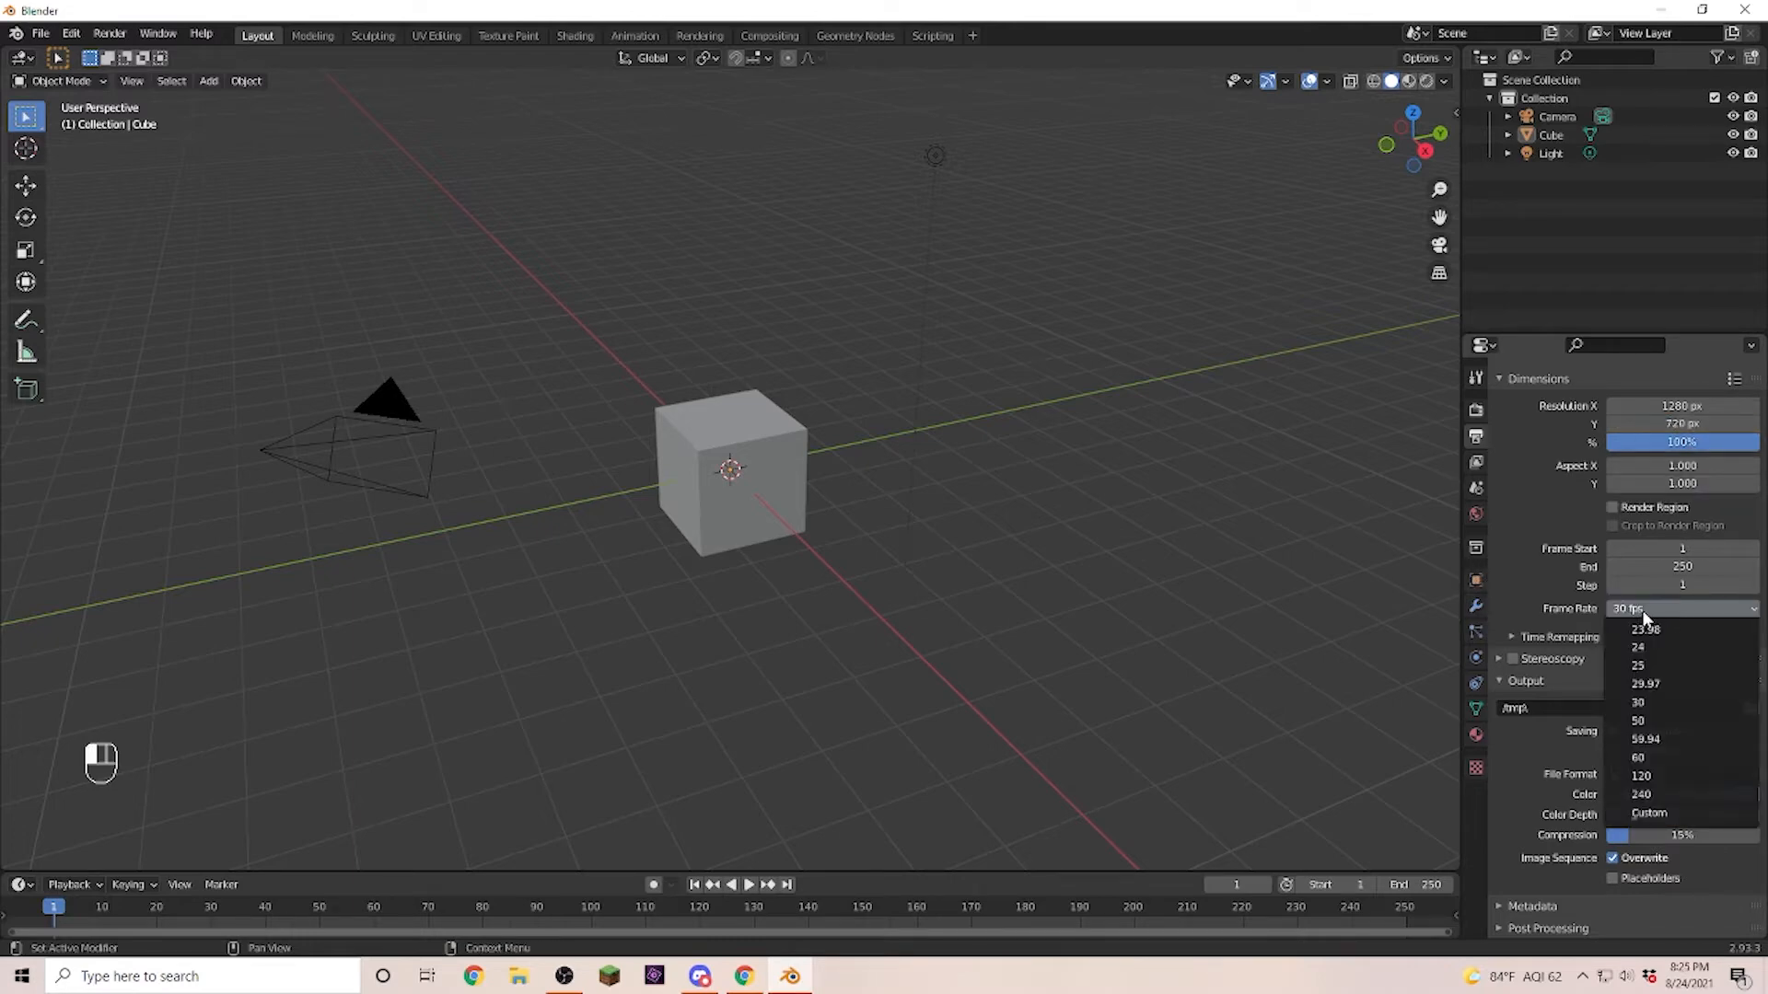
click(1649, 698)
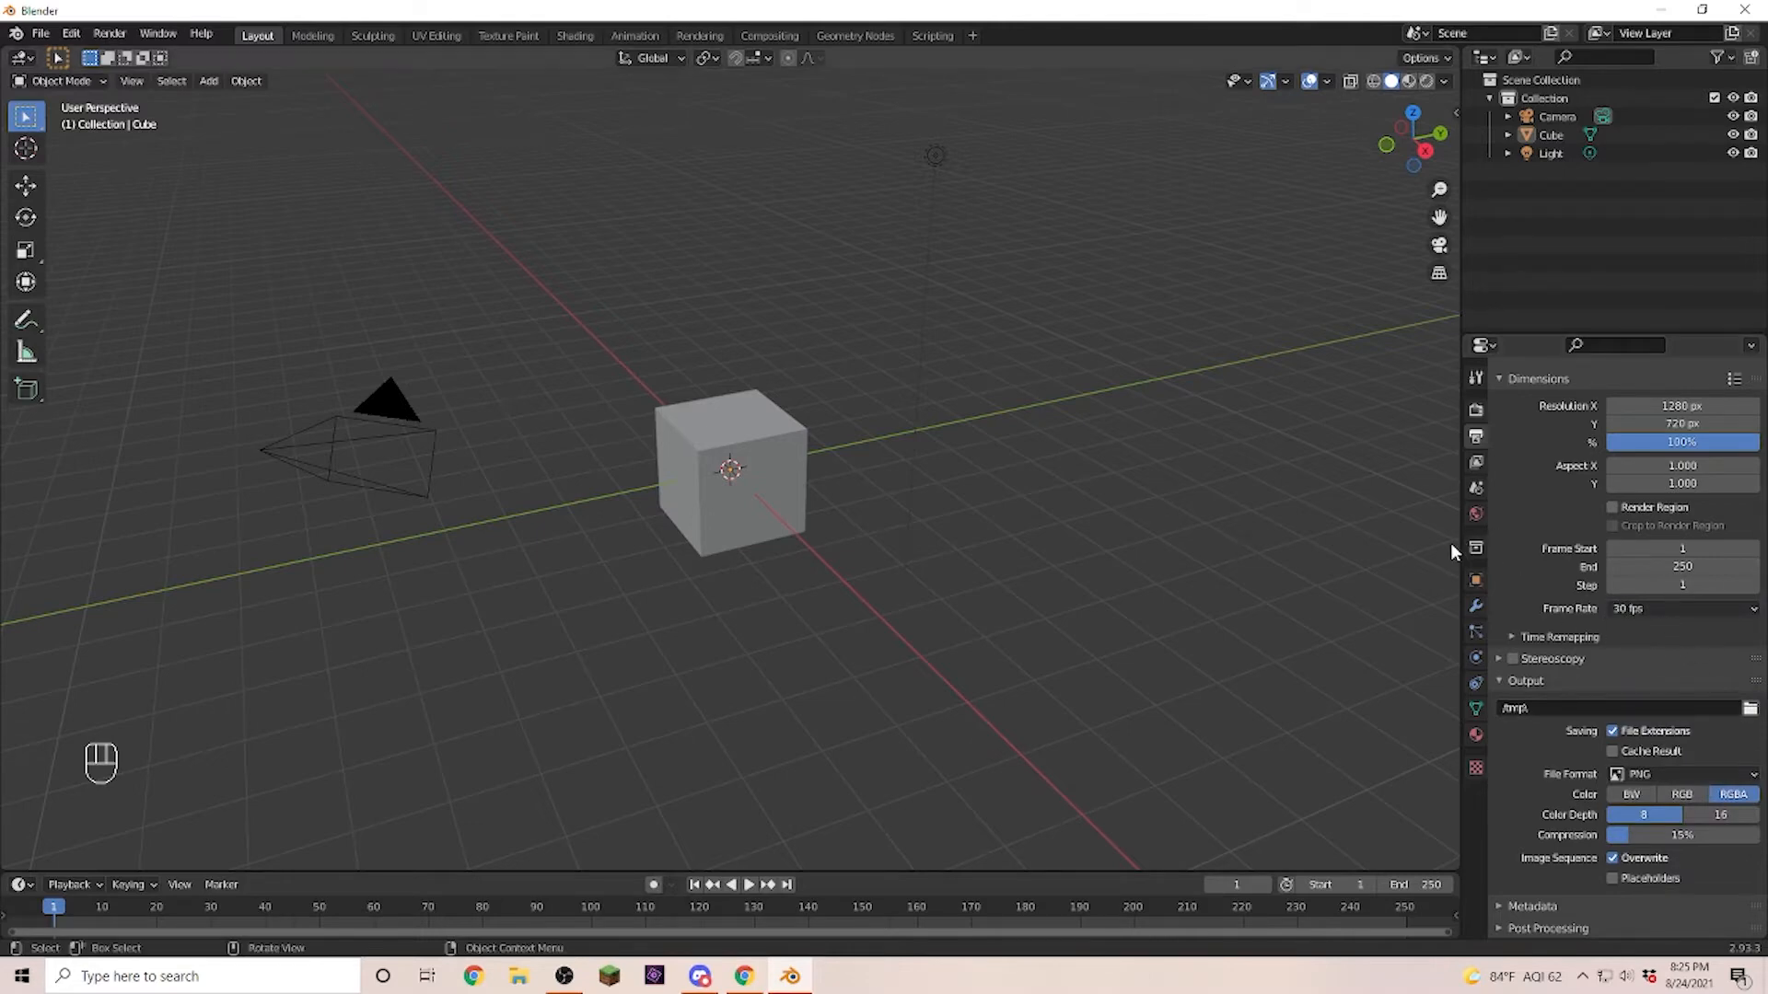
Delete the default cube and the light, keeping only the camera in the scene.
scroll(924, 455, down, 2)
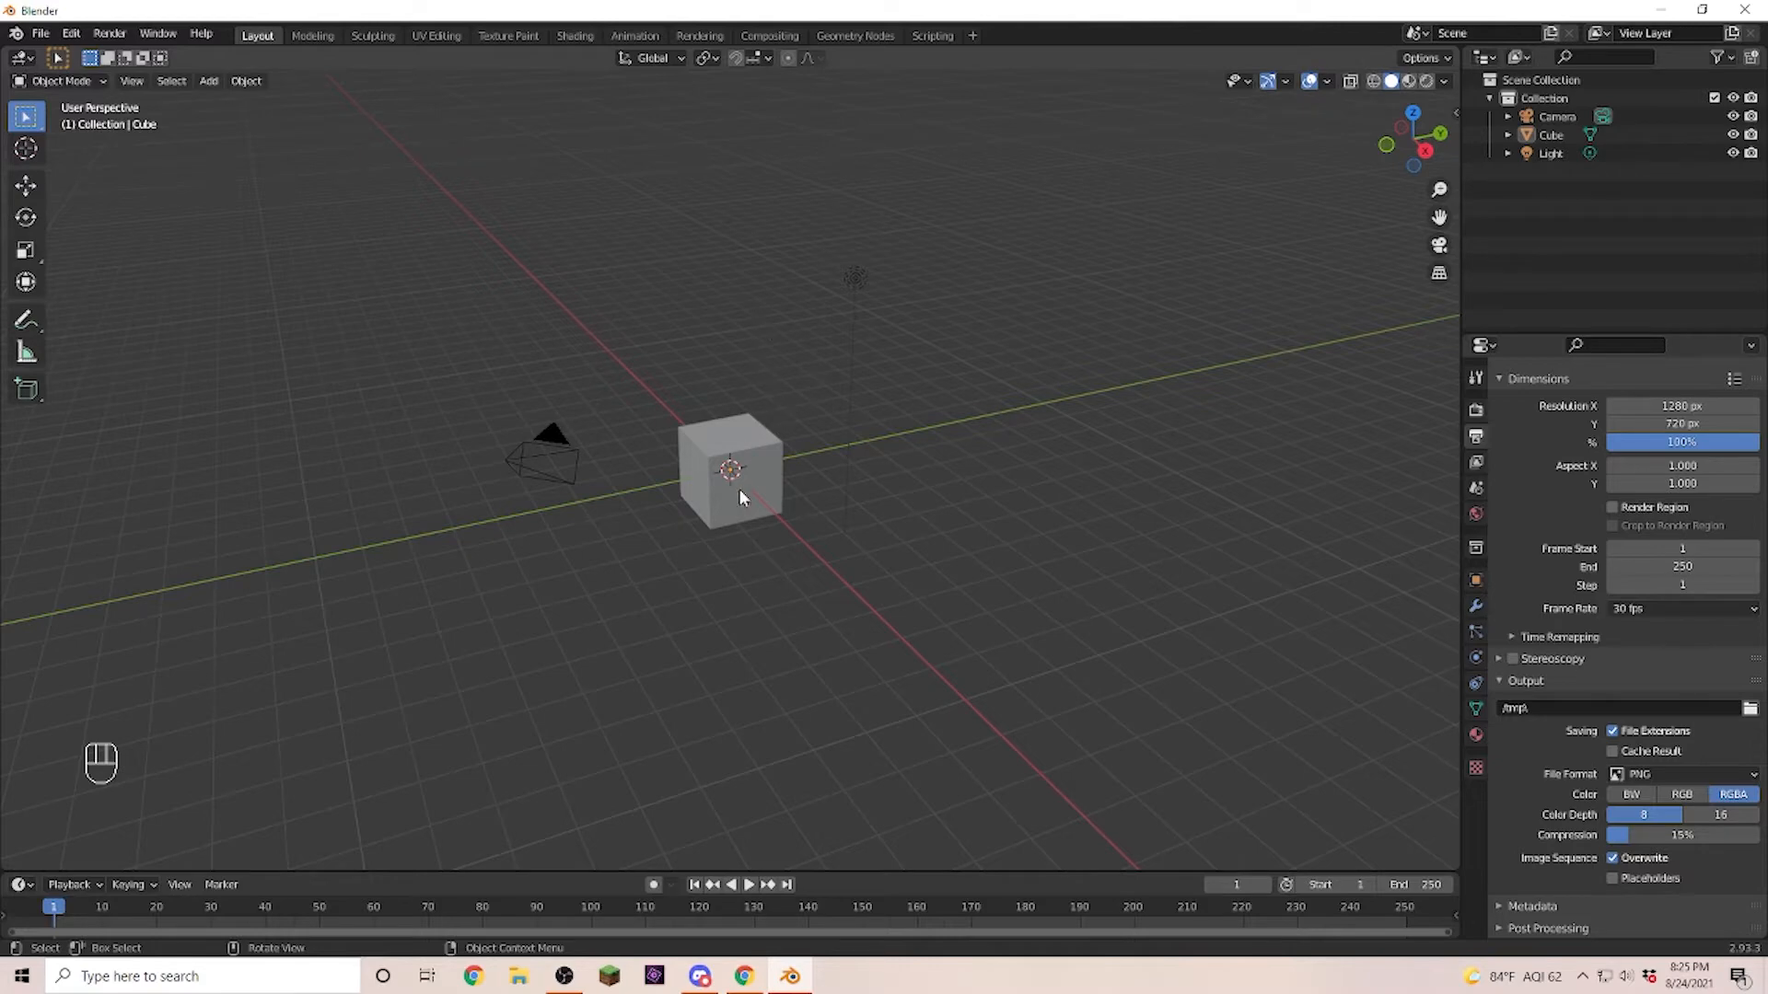
click(746, 454)
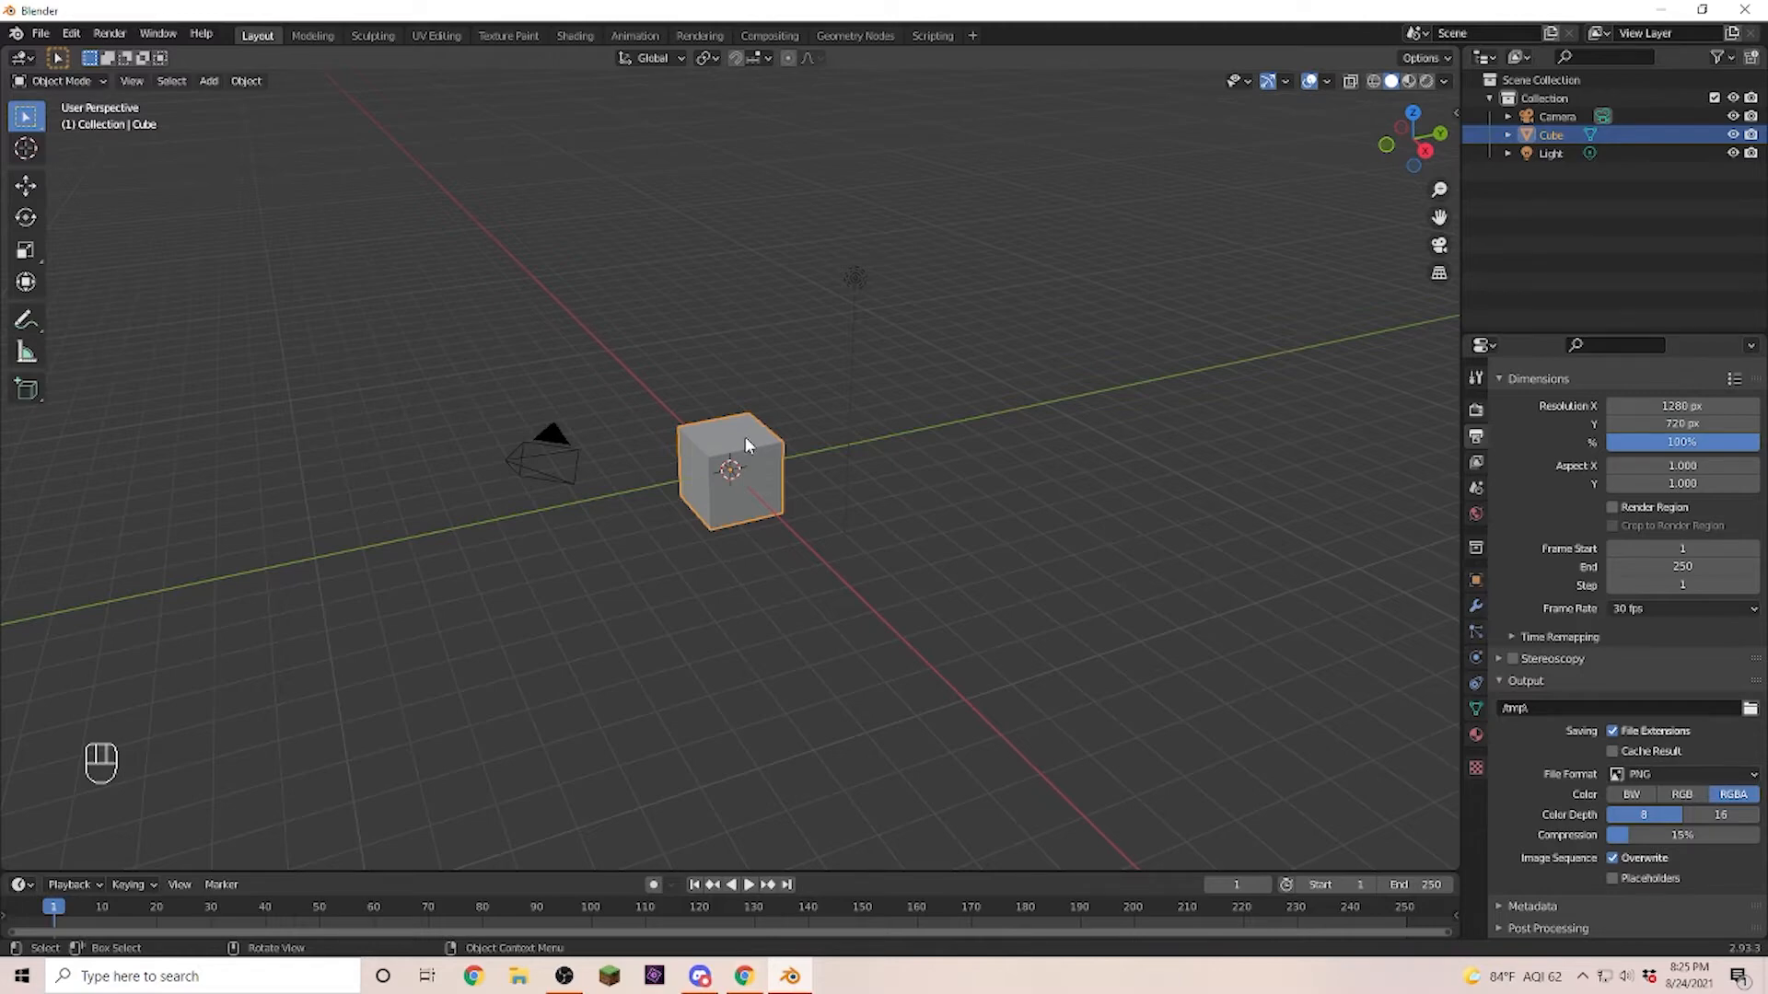
key(Delete)
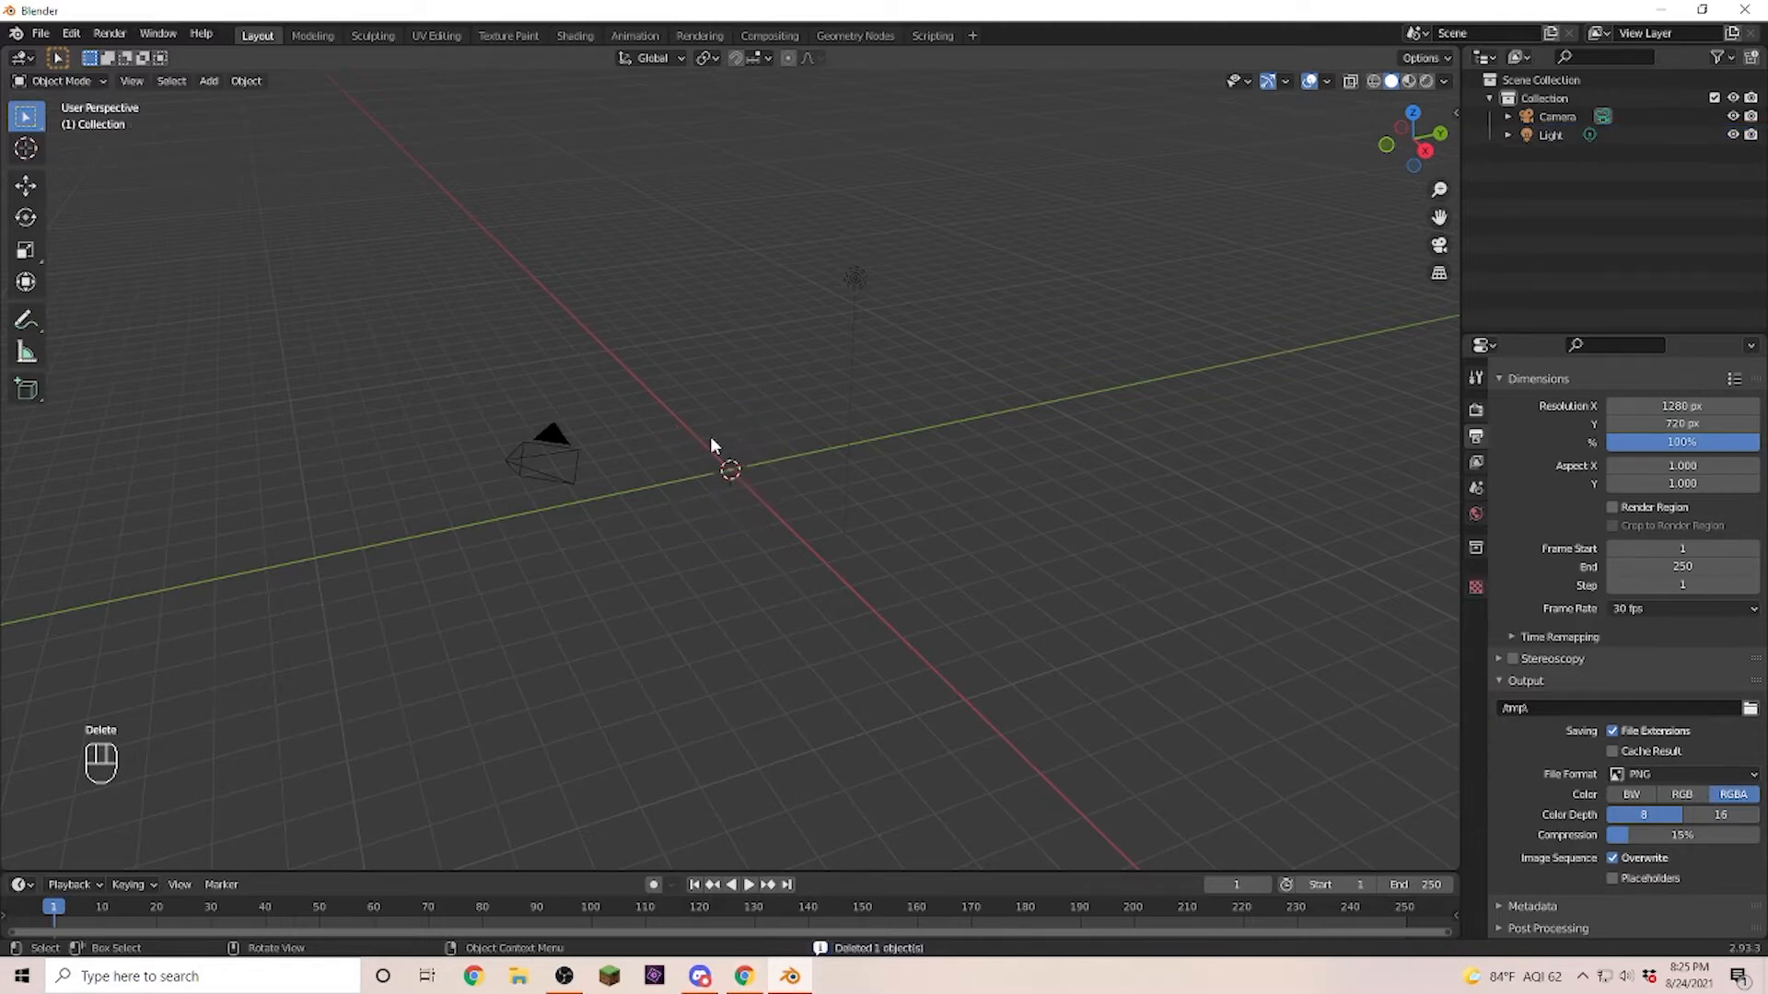
click(855, 276)
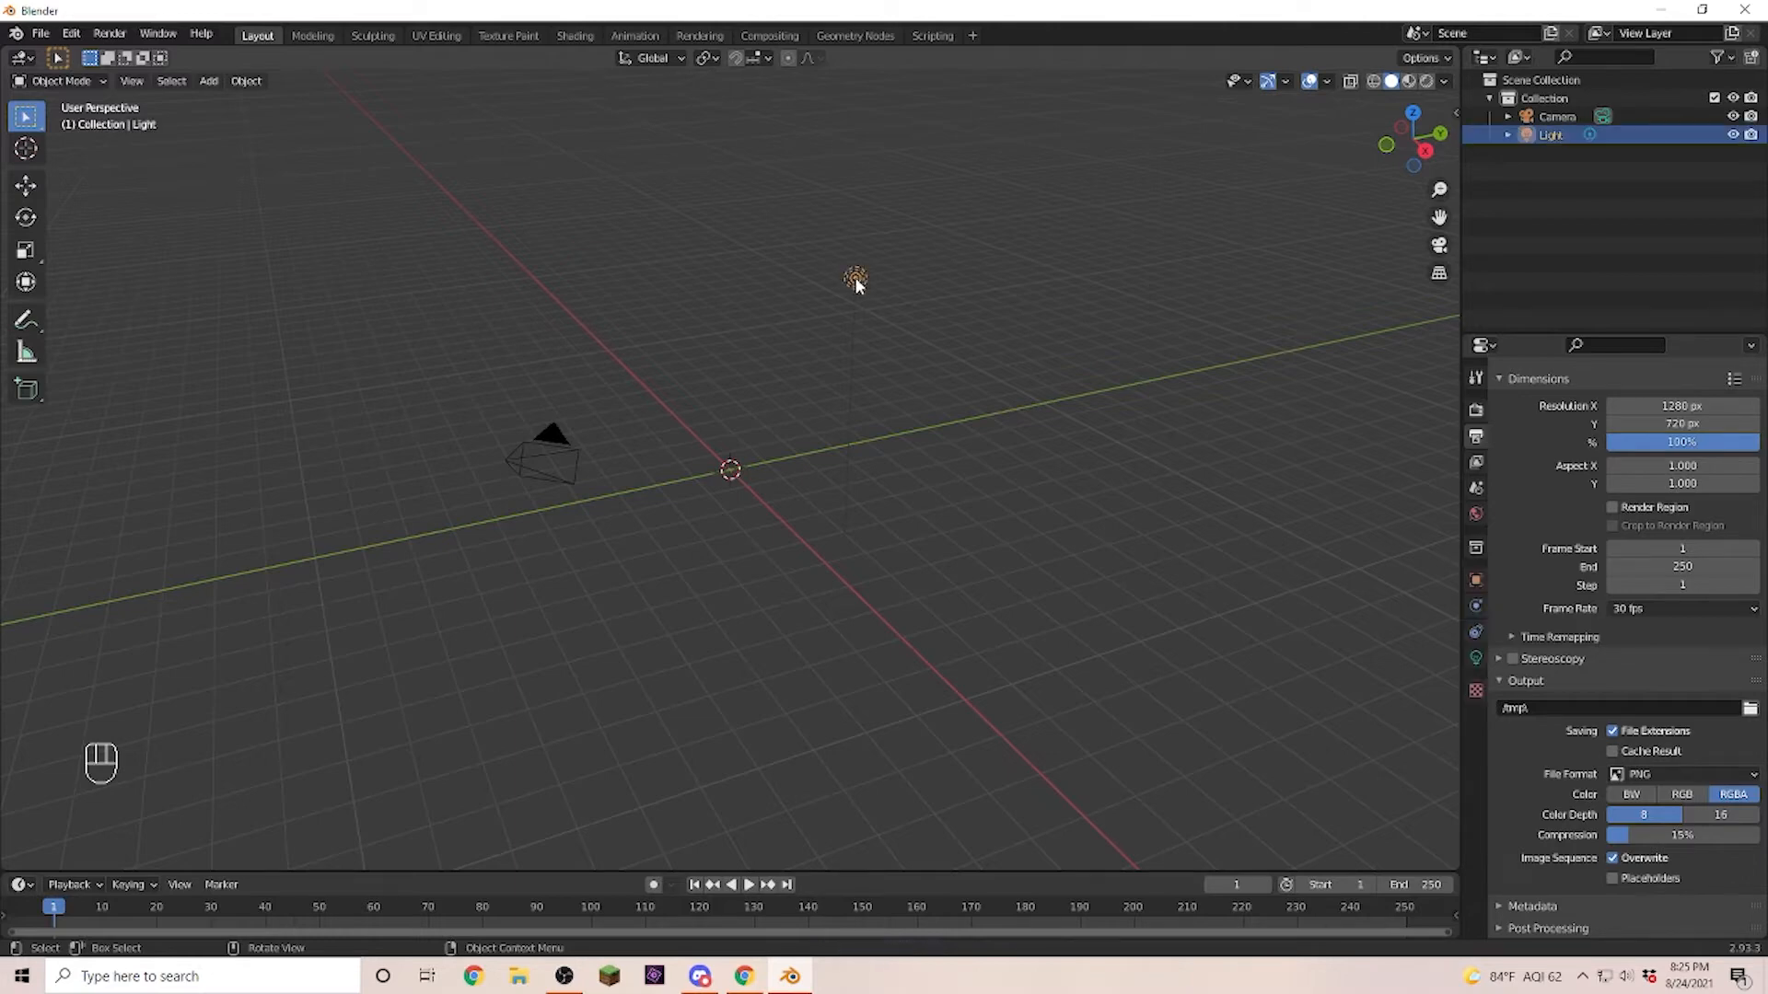
key(Delete)
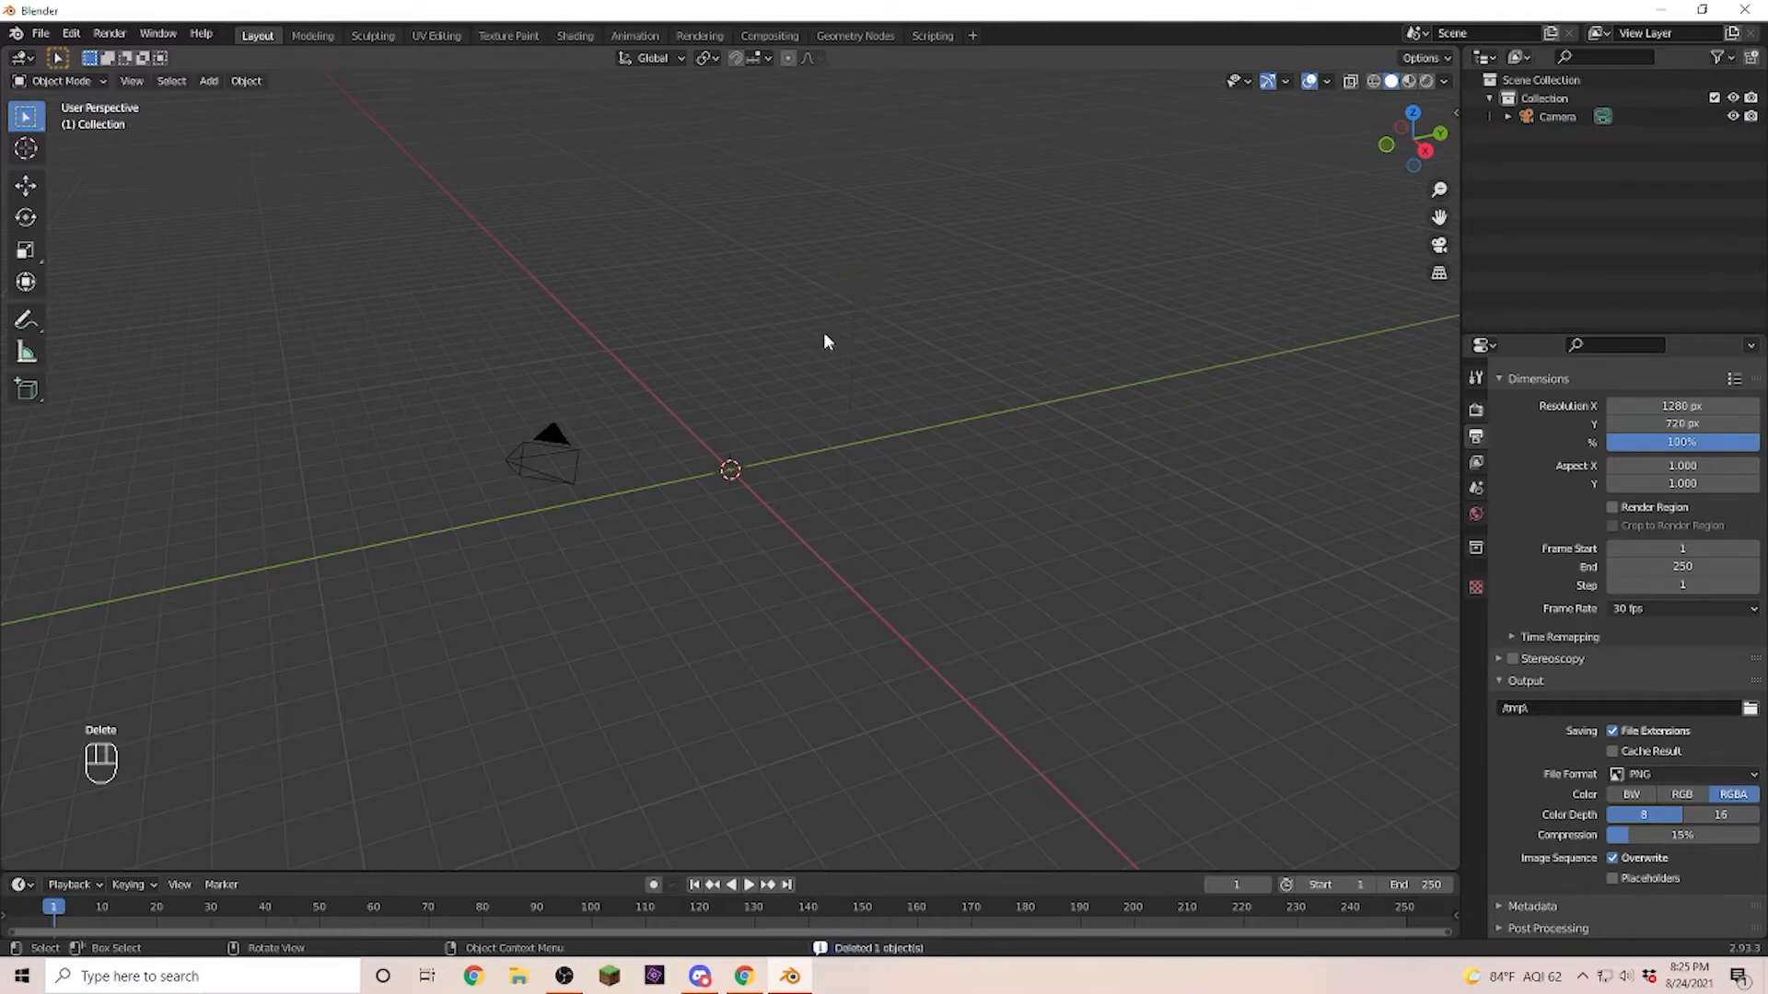
Save the current scene and its settings as the default startup file.
click(43, 41)
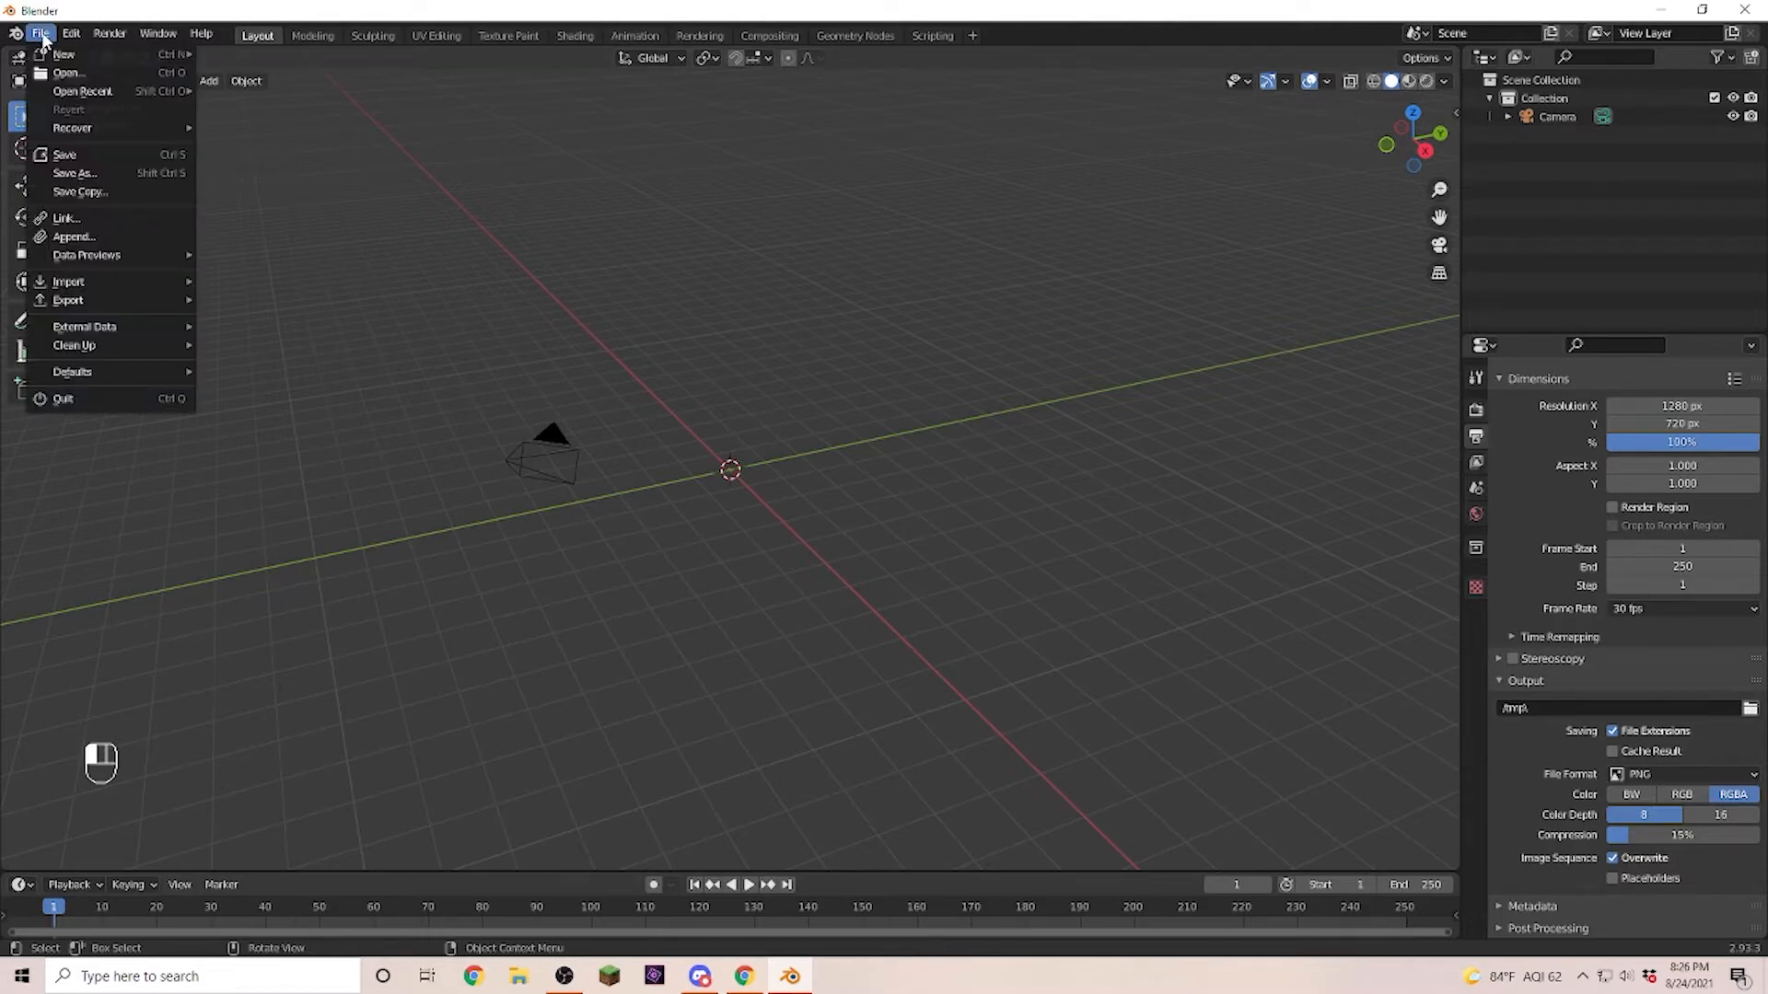
mouse_move(75, 376)
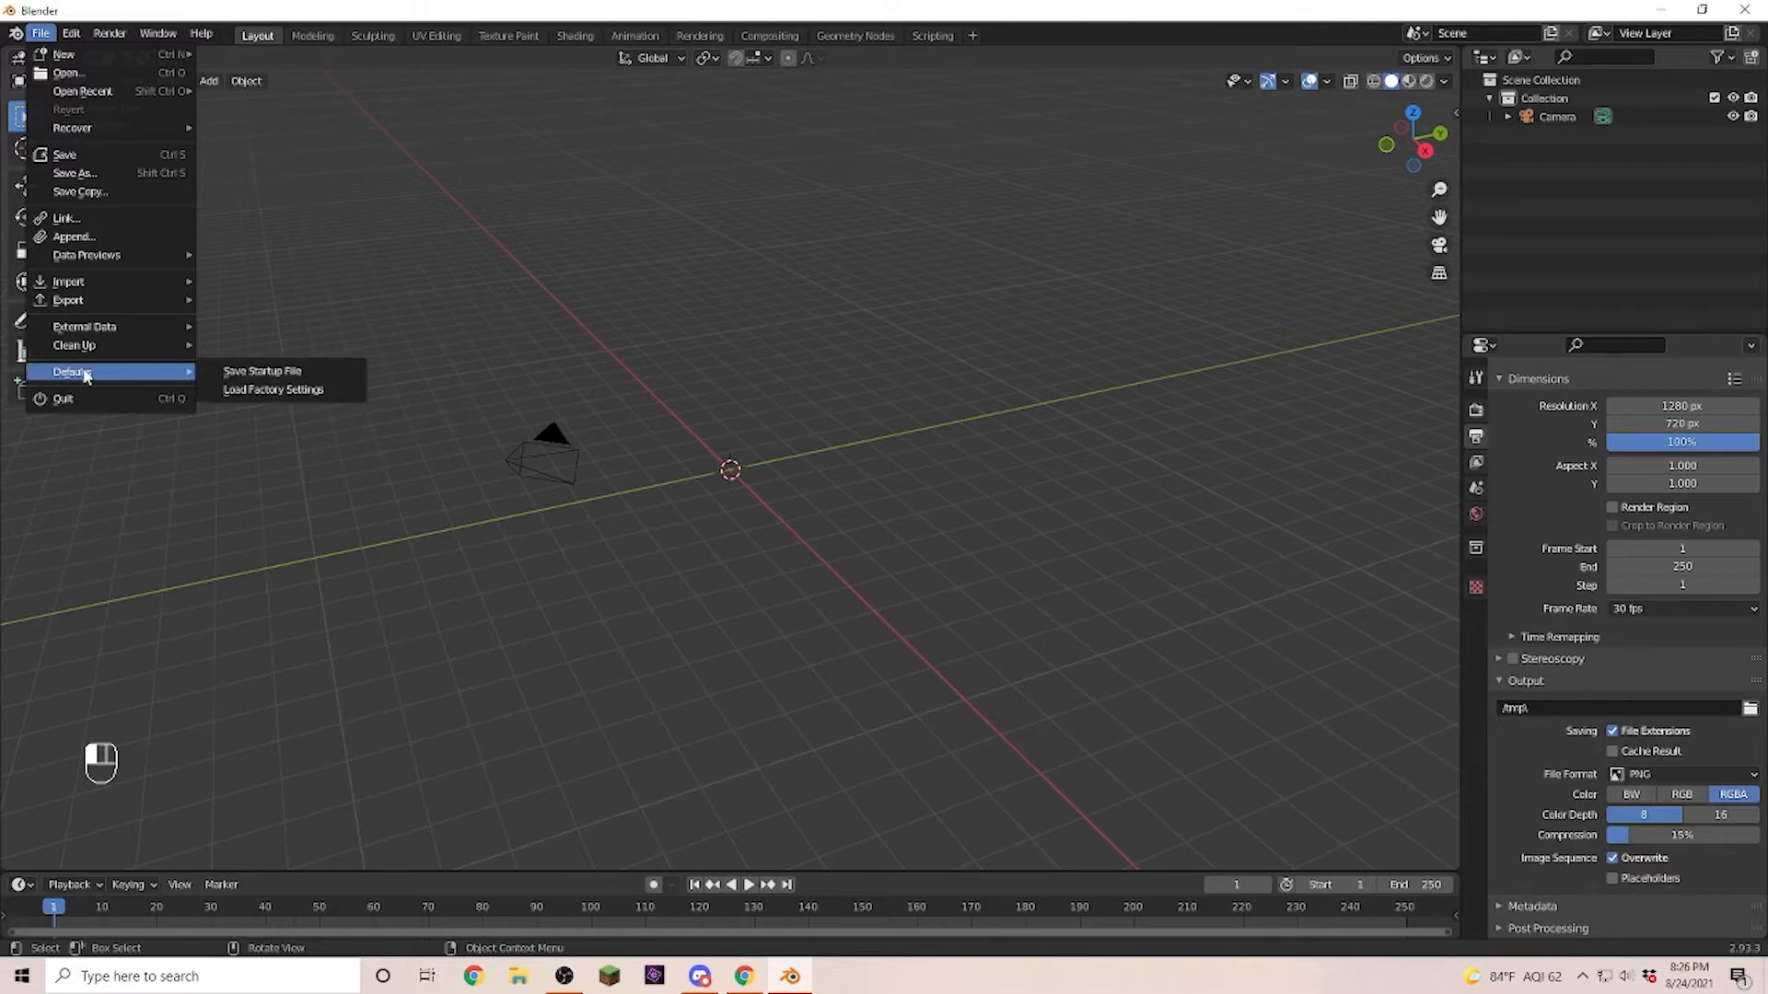
click(287, 370)
click(213, 370)
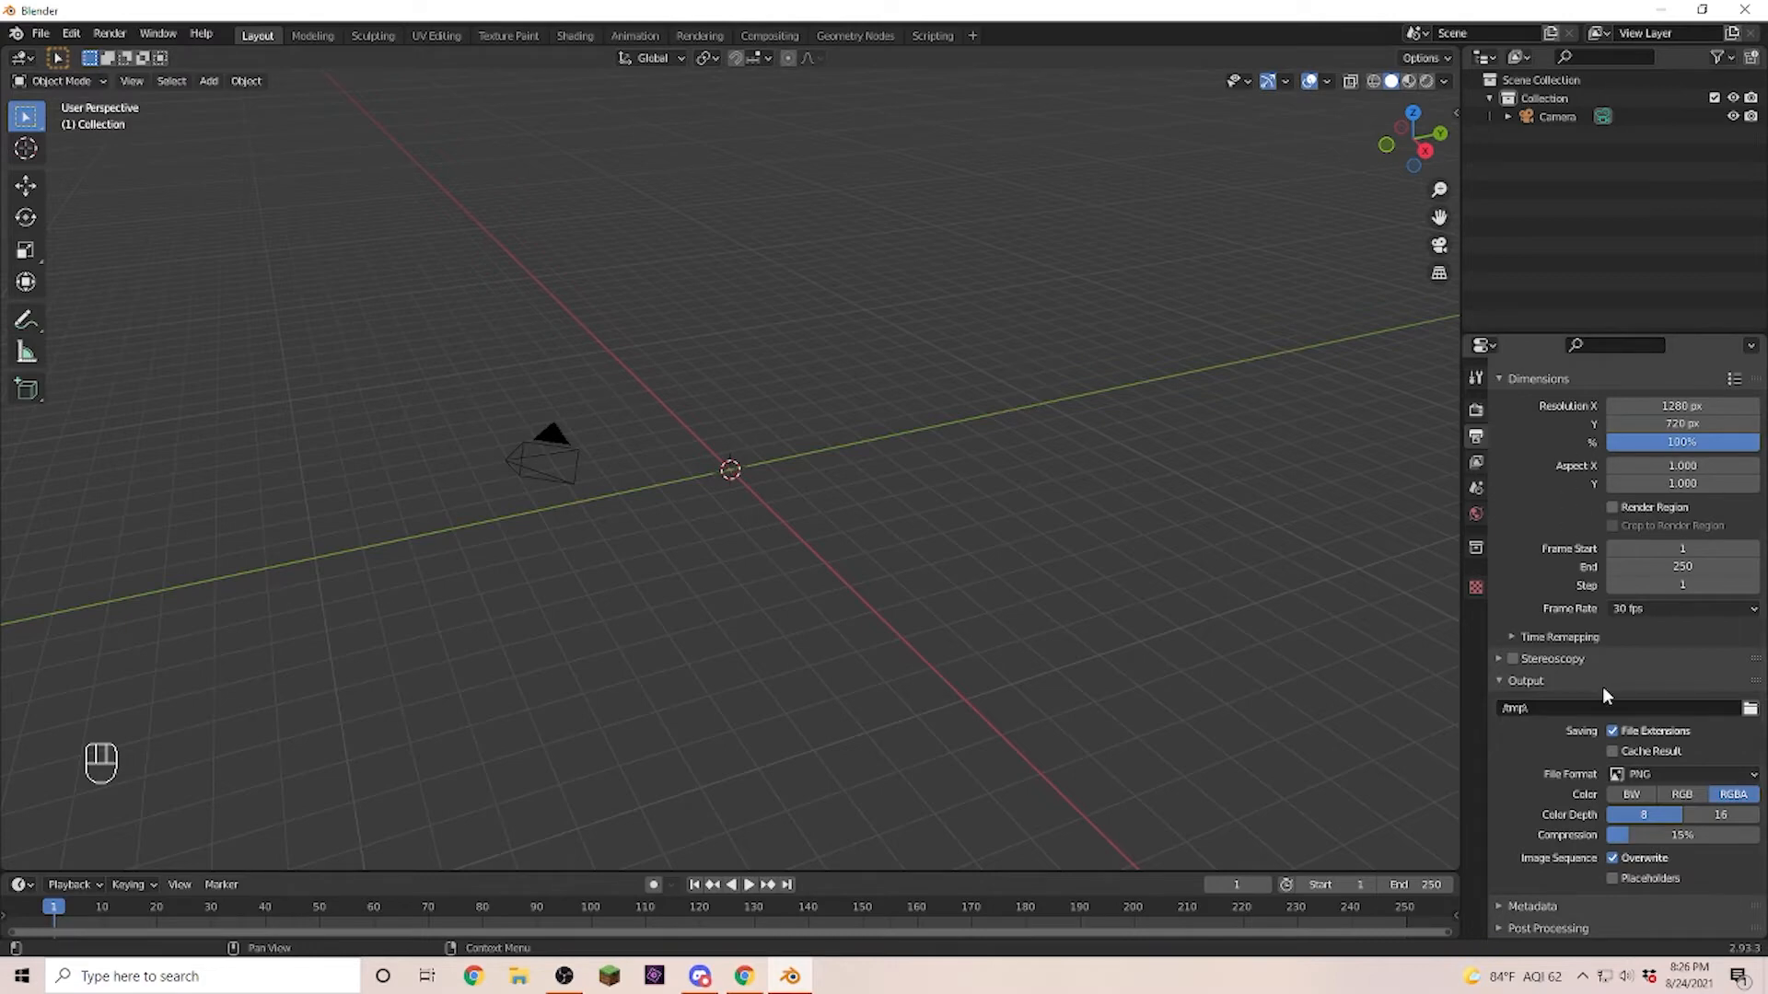
Save the project as Animation Blank.blend in the V:\Minecraft Animation folder.
click(41, 35)
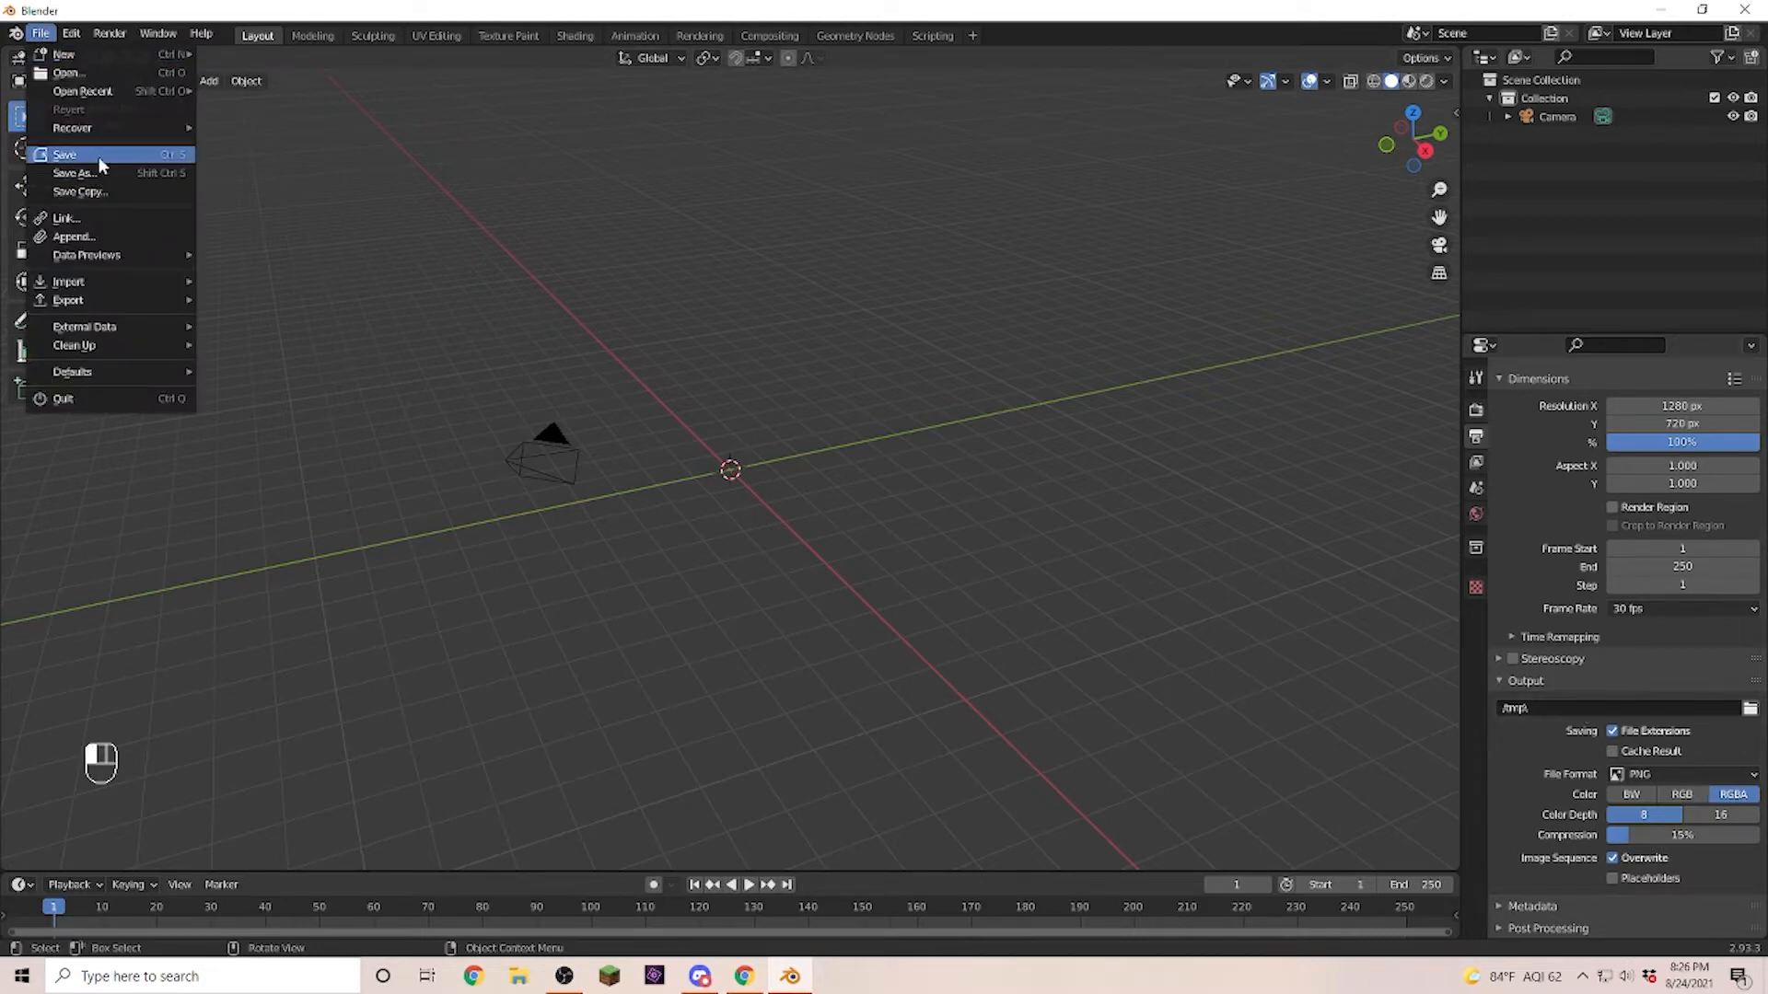
click(74, 173)
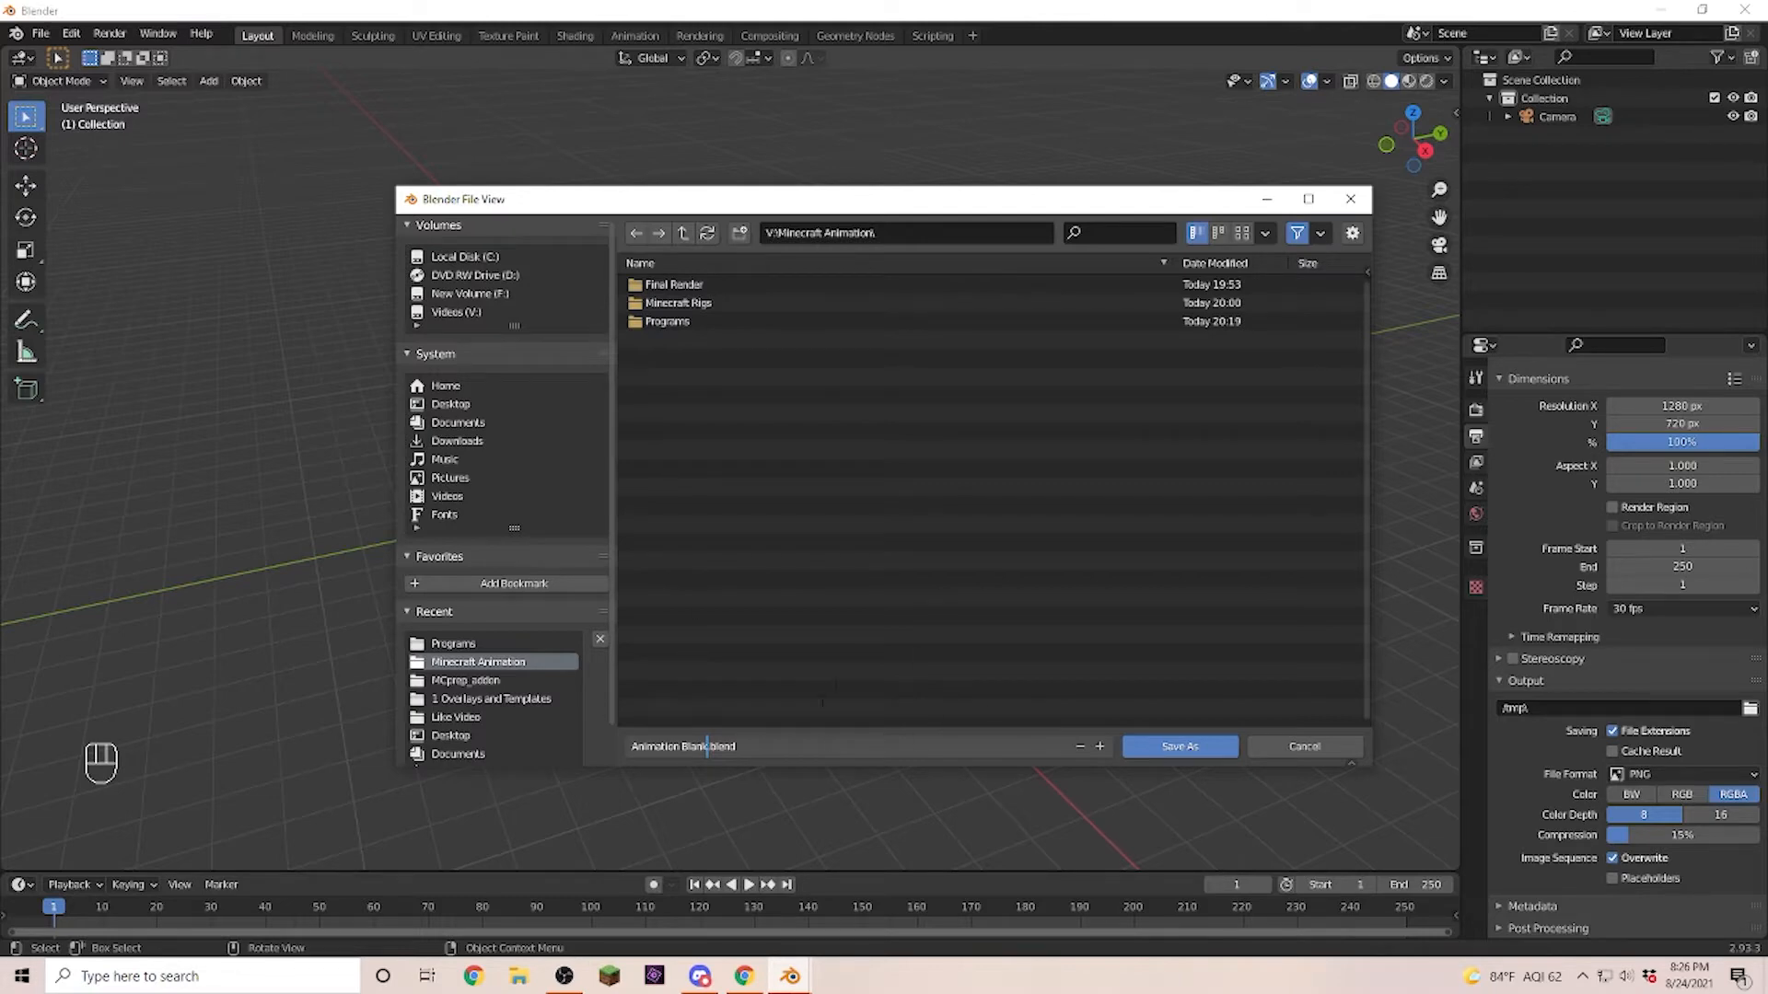
click(1188, 746)
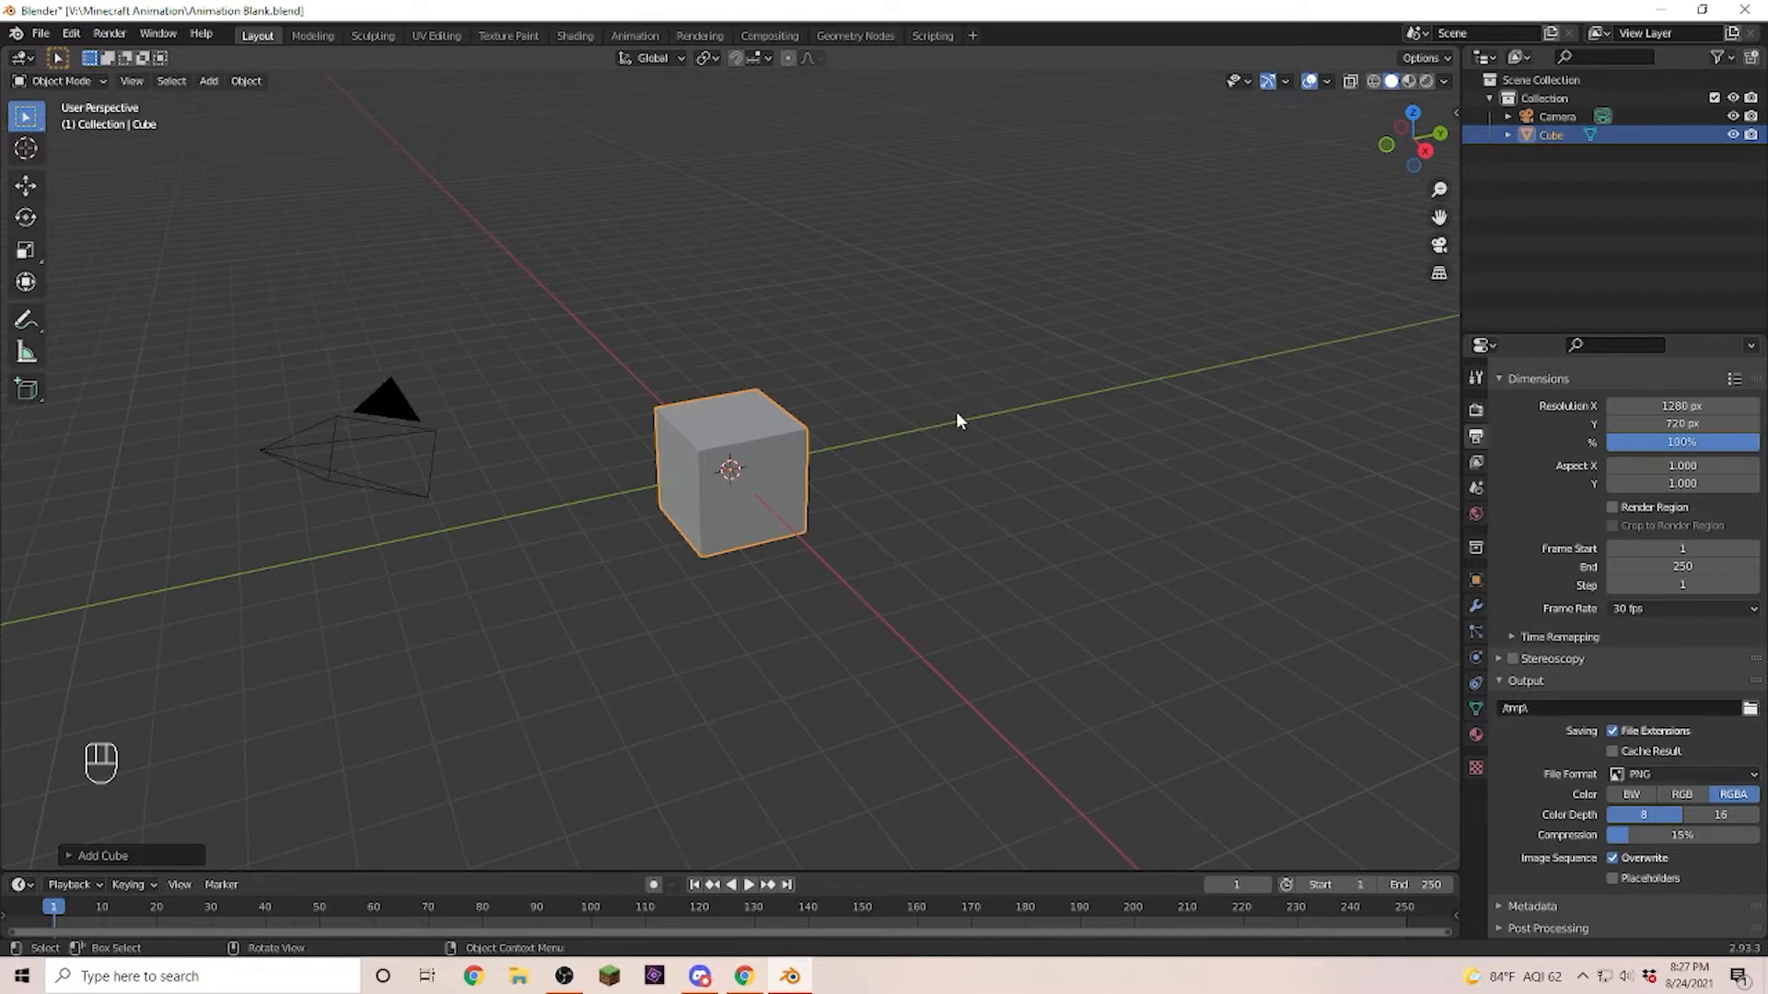
Examine the cube and camera from different distances and angles by zooming, orbiting and panning the viewport.
scroll(940, 494, down, 8)
scroll(928, 484, up, 7)
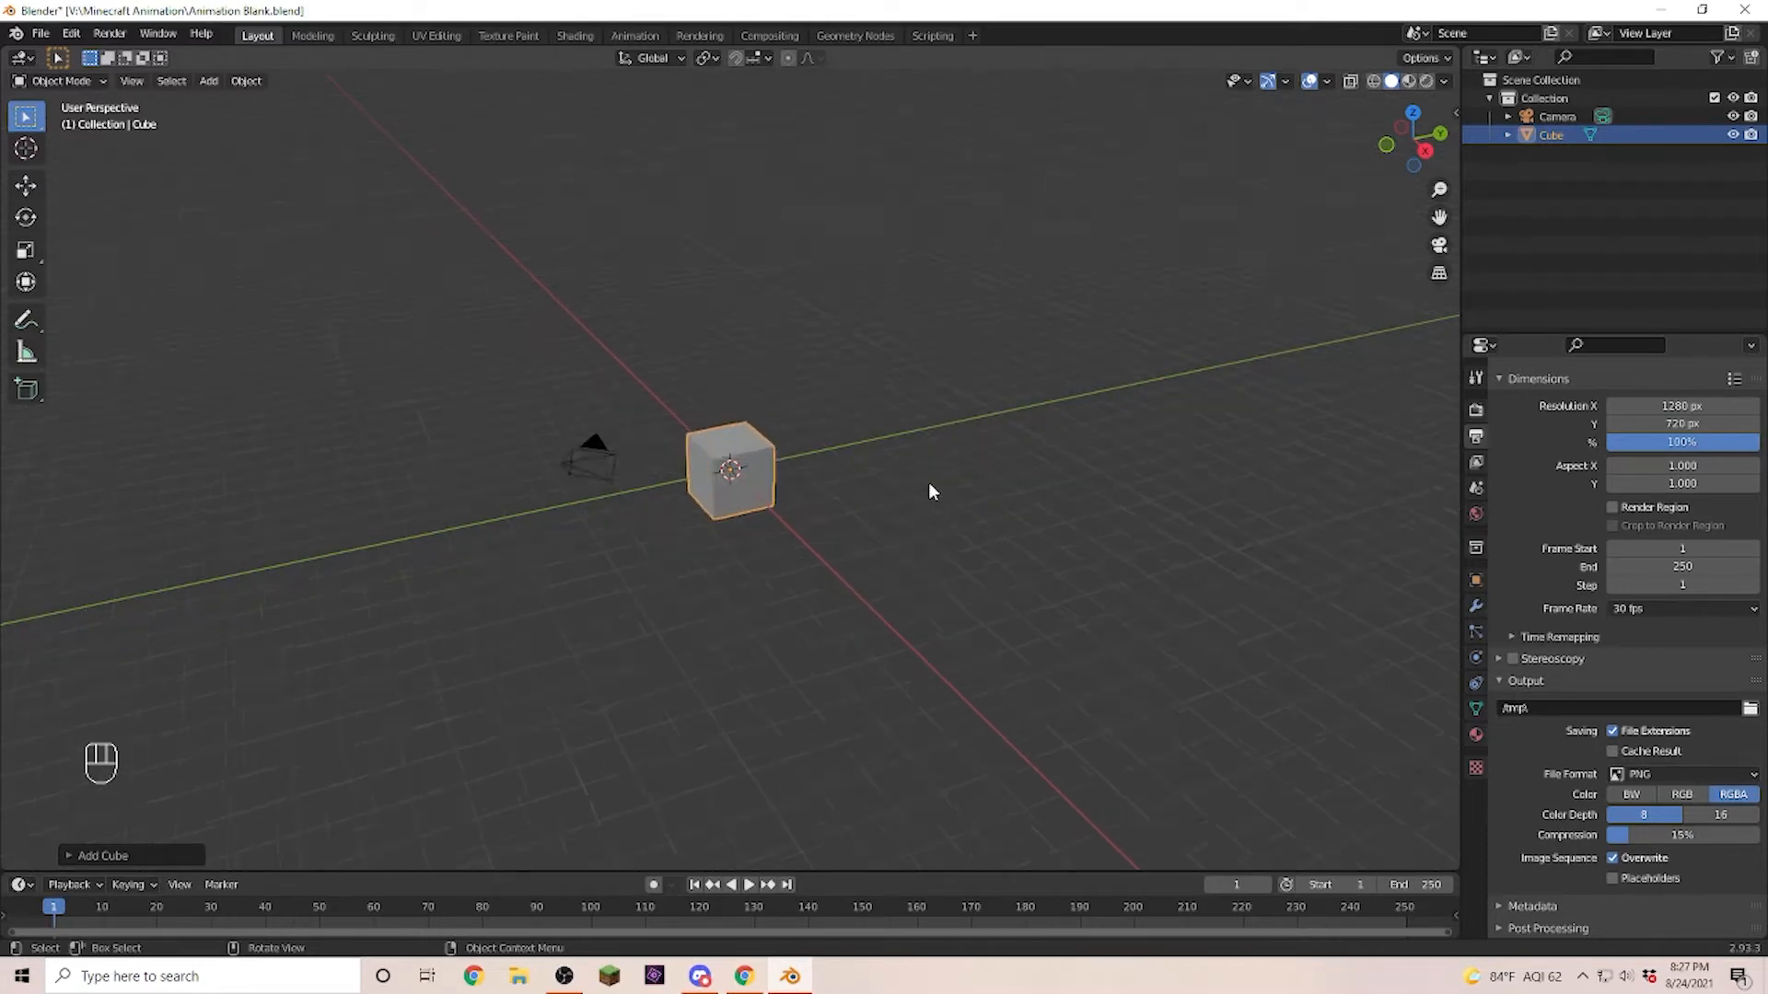
scroll(928, 483, down, 10)
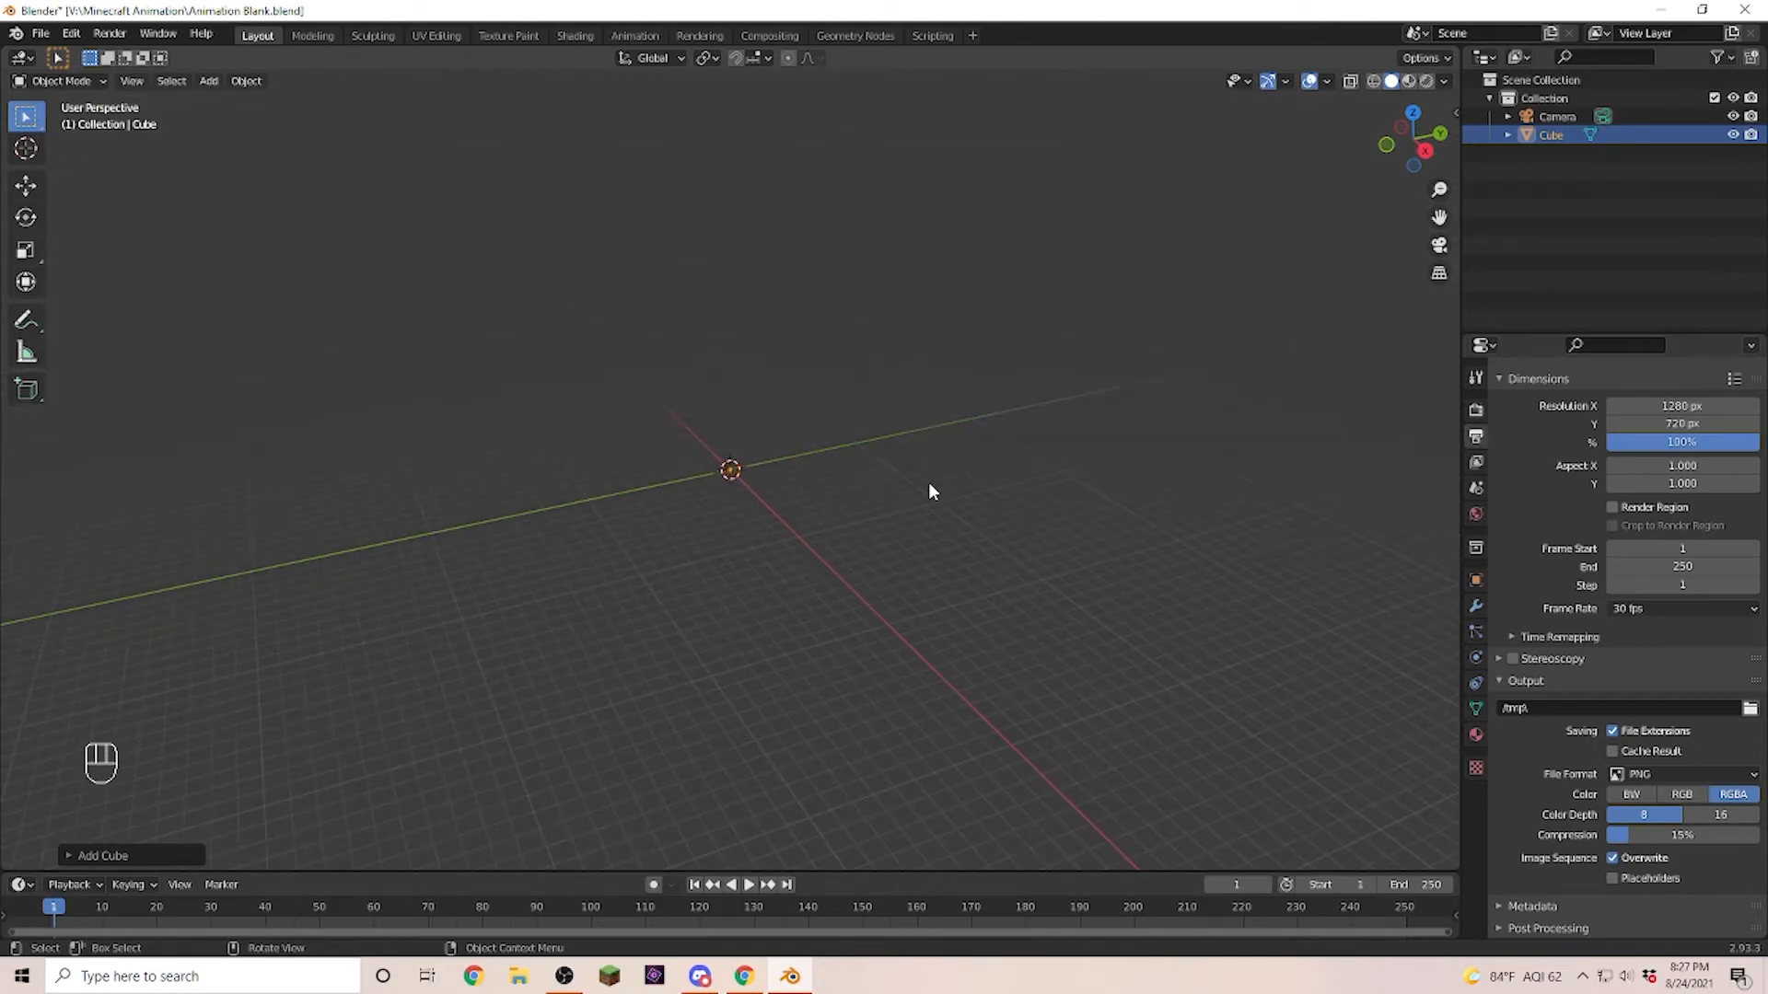
scroll(928, 482, up, 10)
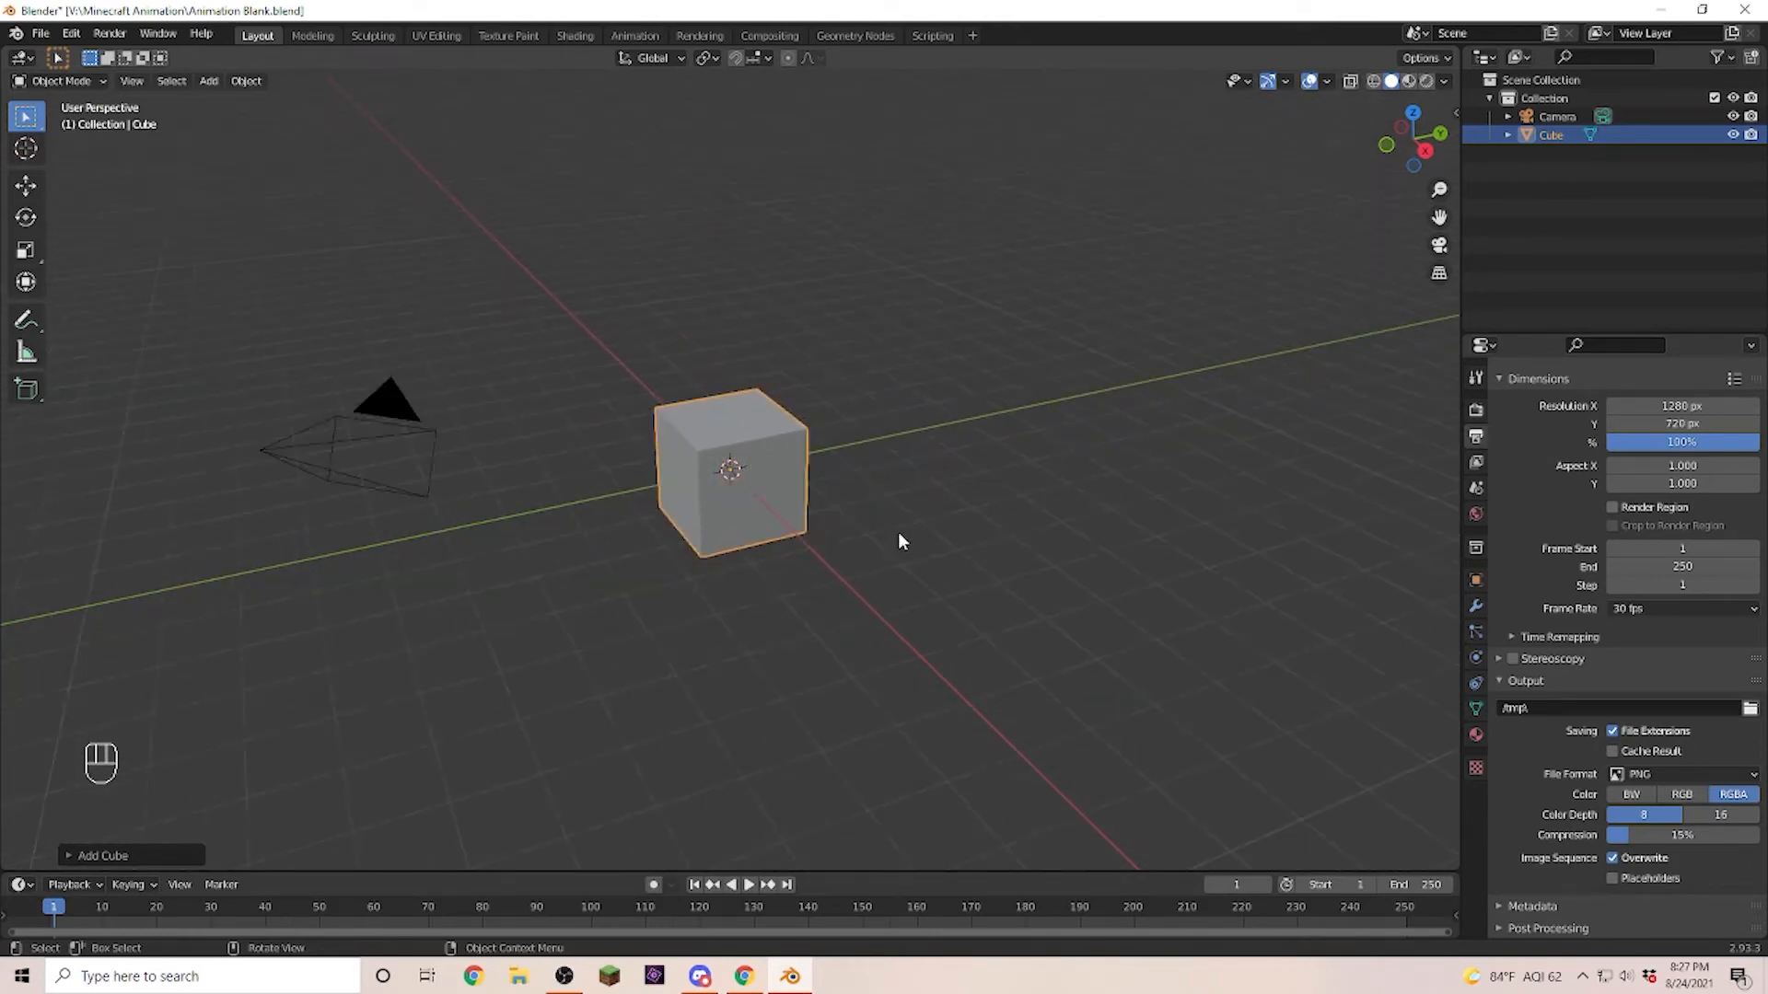
mouse_move(937, 472)
middle_down()
mouse_move(1069, 466)
mouse_move(1177, 426)
mouse_move(1117, 454)
mouse_move(779, 493)
mouse_move(635, 446)
mouse_move(707, 369)
mouse_move(872, 403)
mouse_move(939, 513)
mouse_move(928, 534)
mouse_move(781, 504)
mouse_move(833, 442)
mouse_move(871, 477)
mouse_move(956, 485)
middle_up()
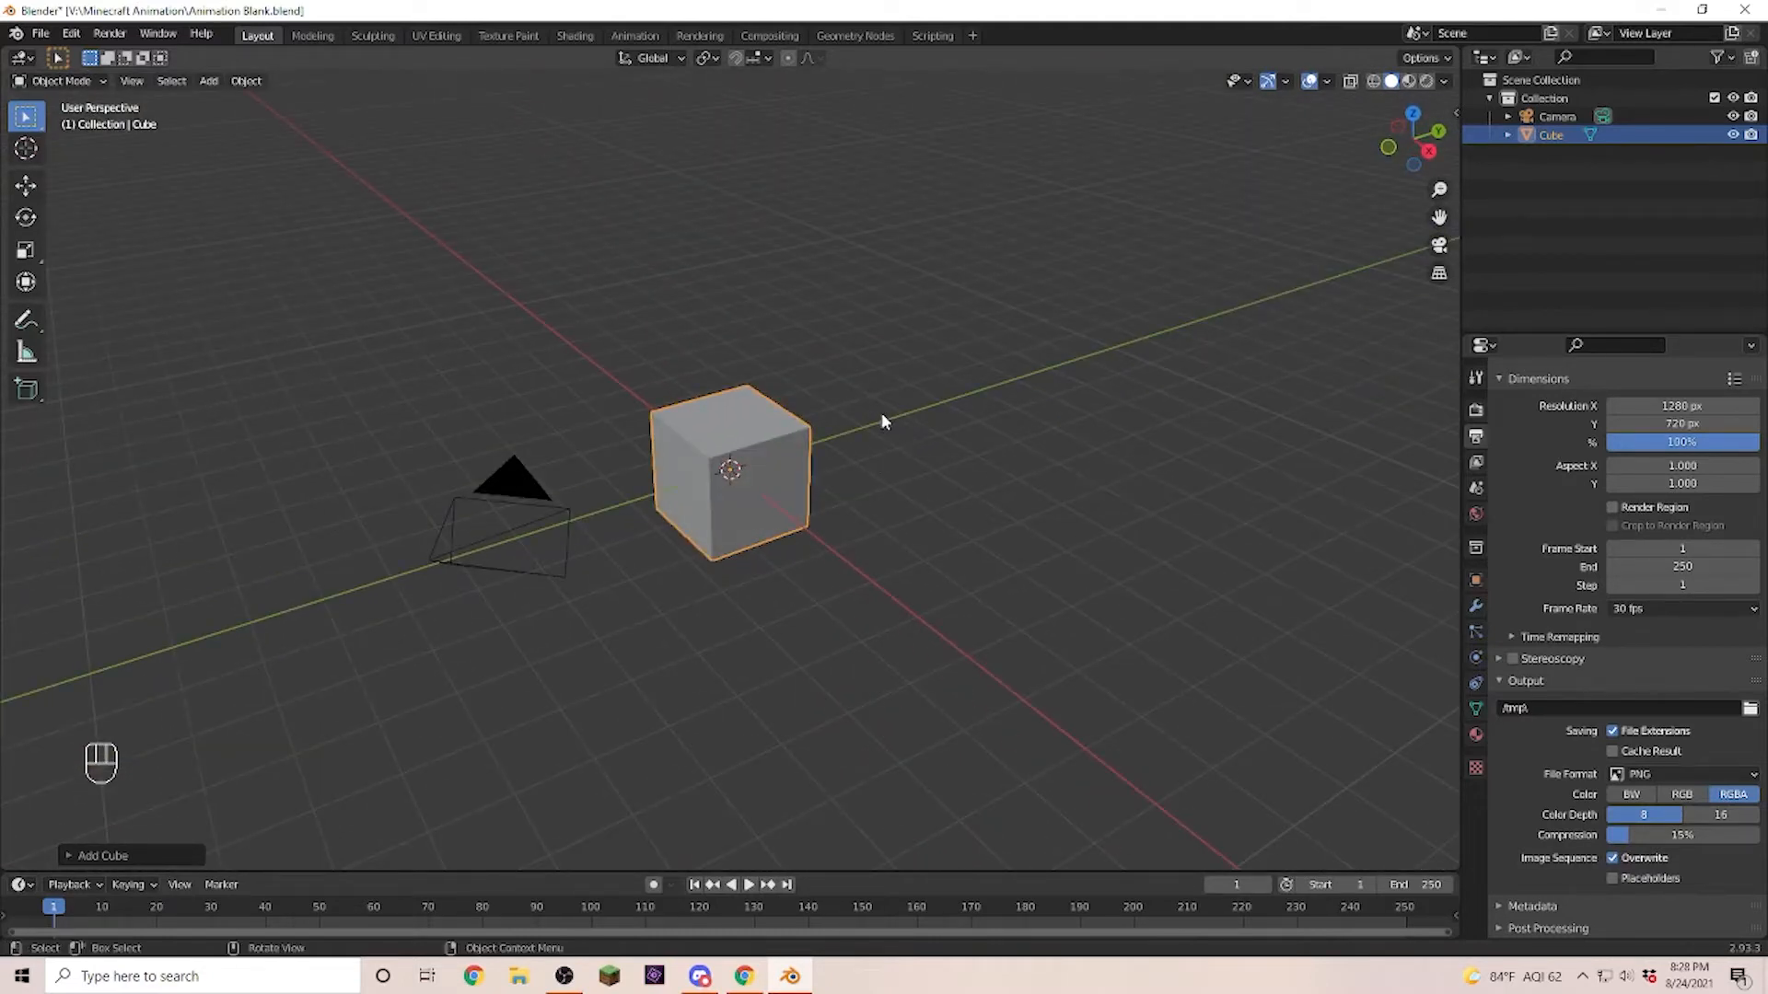
key(shift)
shift+middle_drag(1105, 411, 500, 400)
shift+middle_drag(1011, 390, 726, 185)
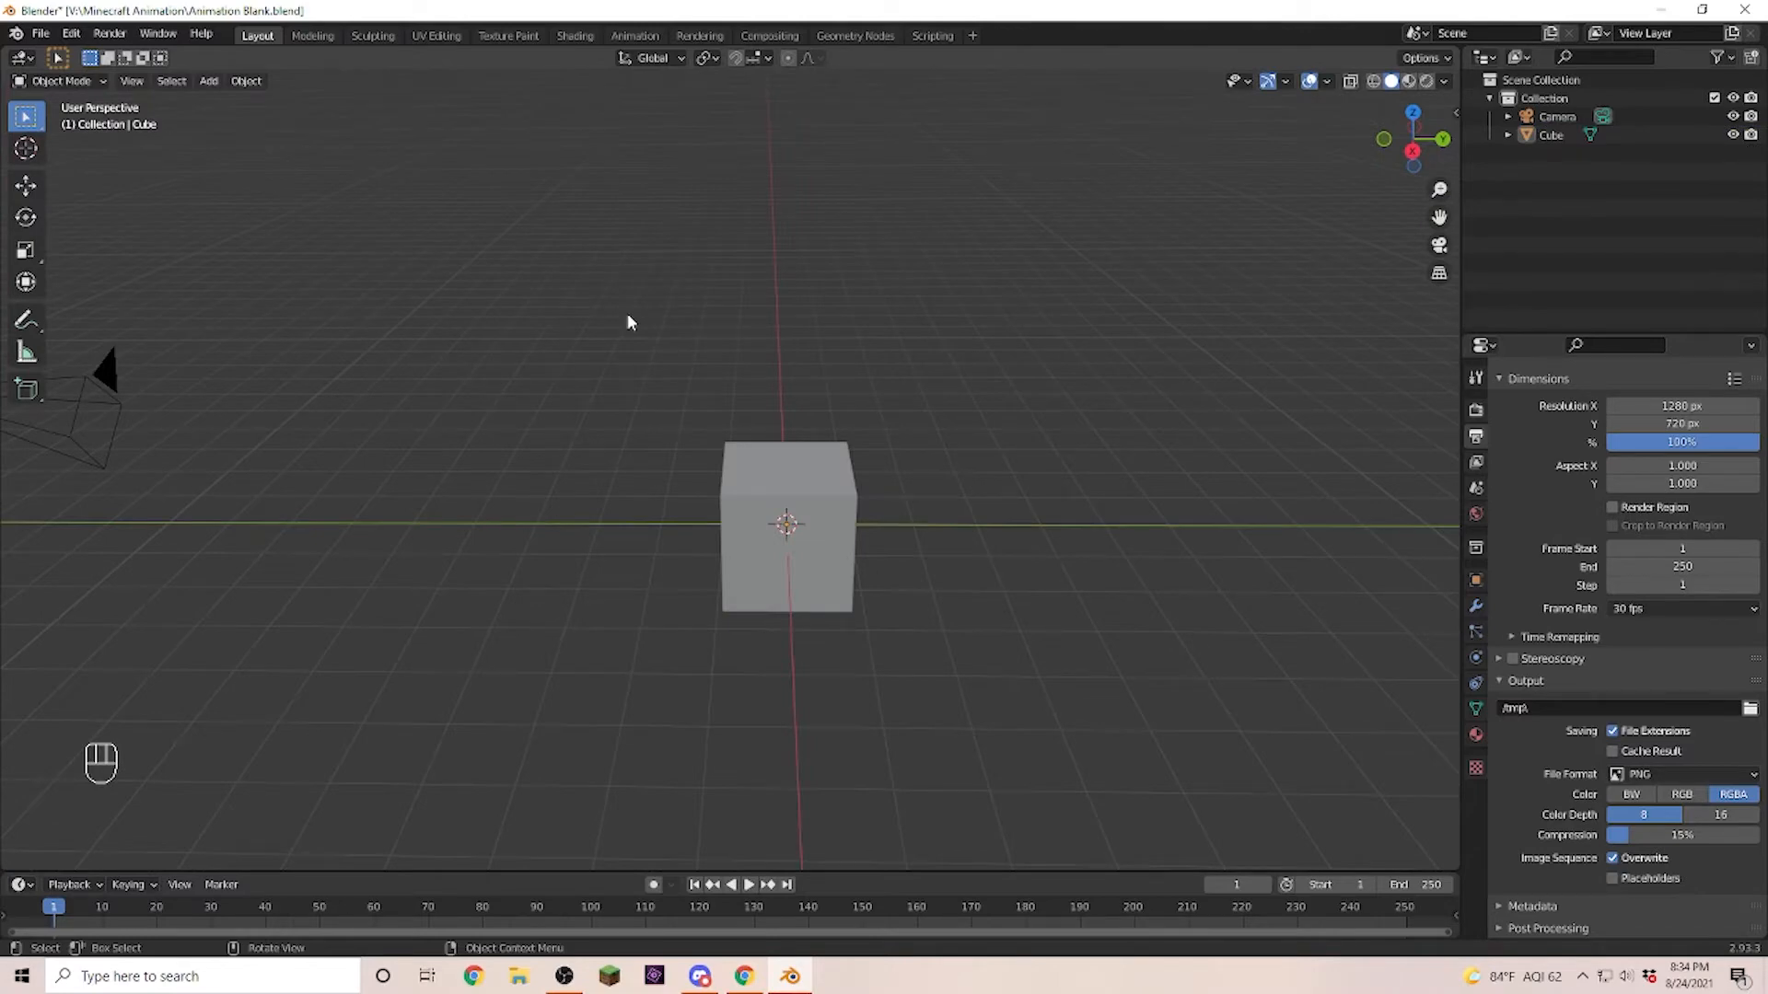
Move the view through the scene around the cube with Walk Navigation, including downward.
key(shift)
key(shift+grave)
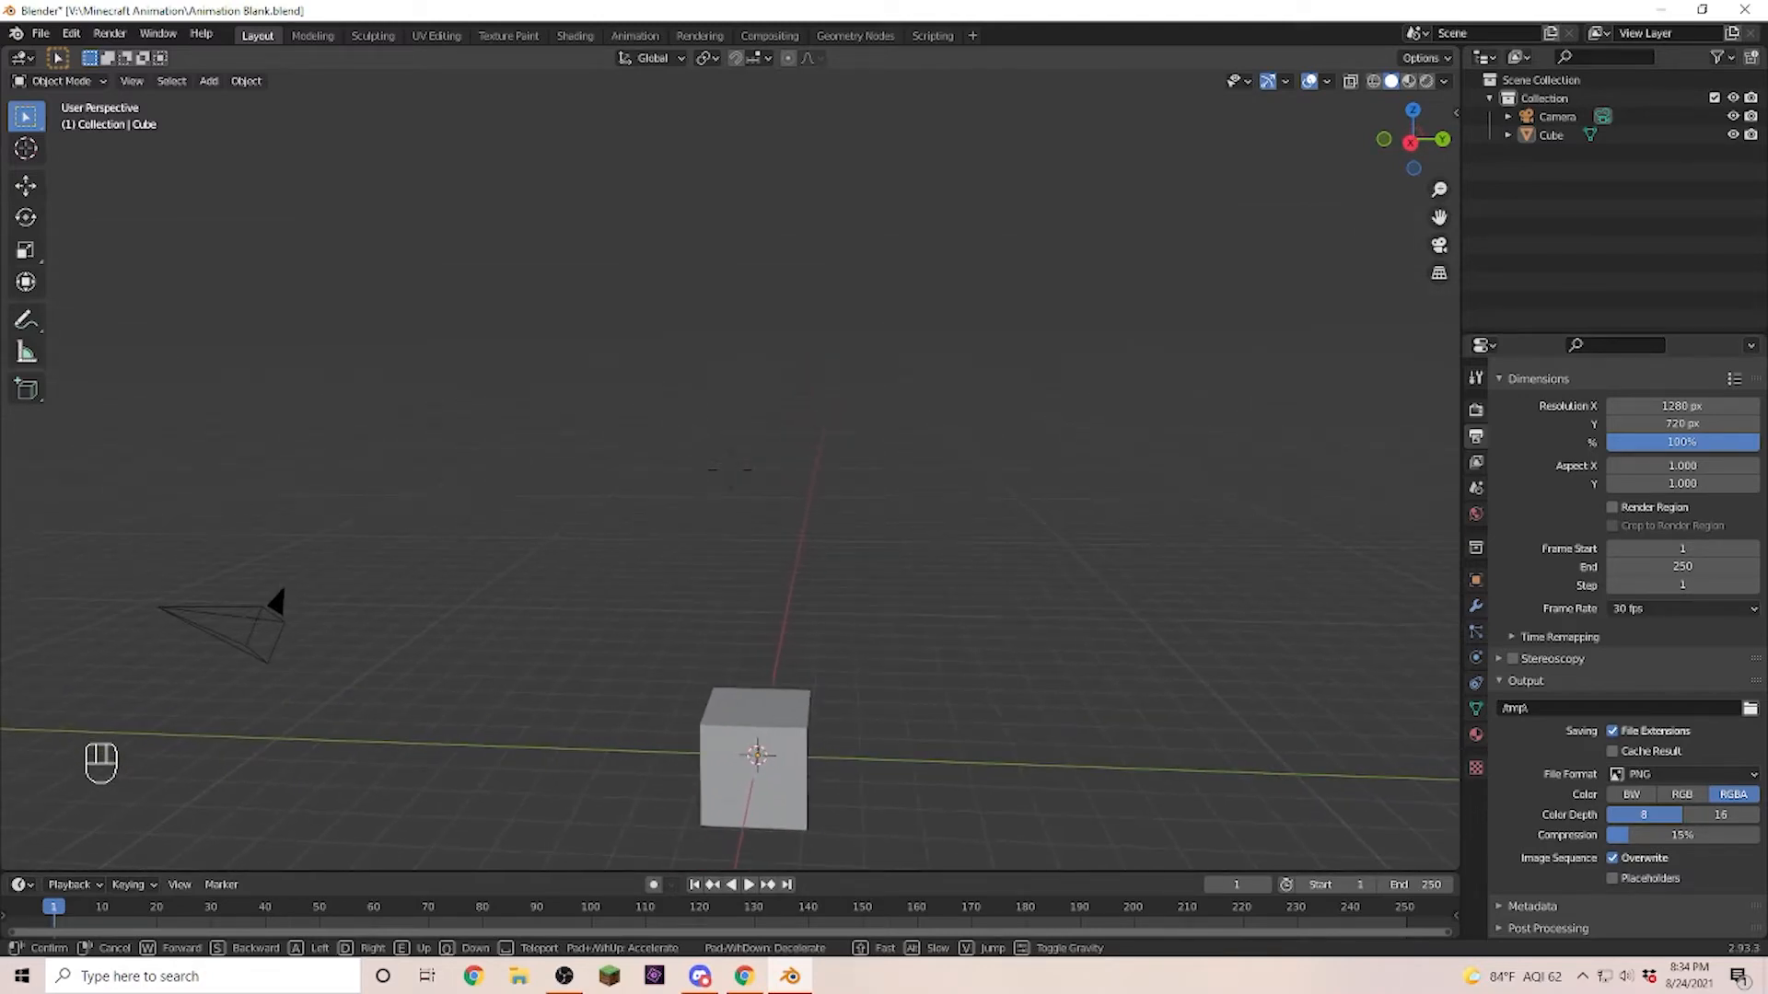
key(q)
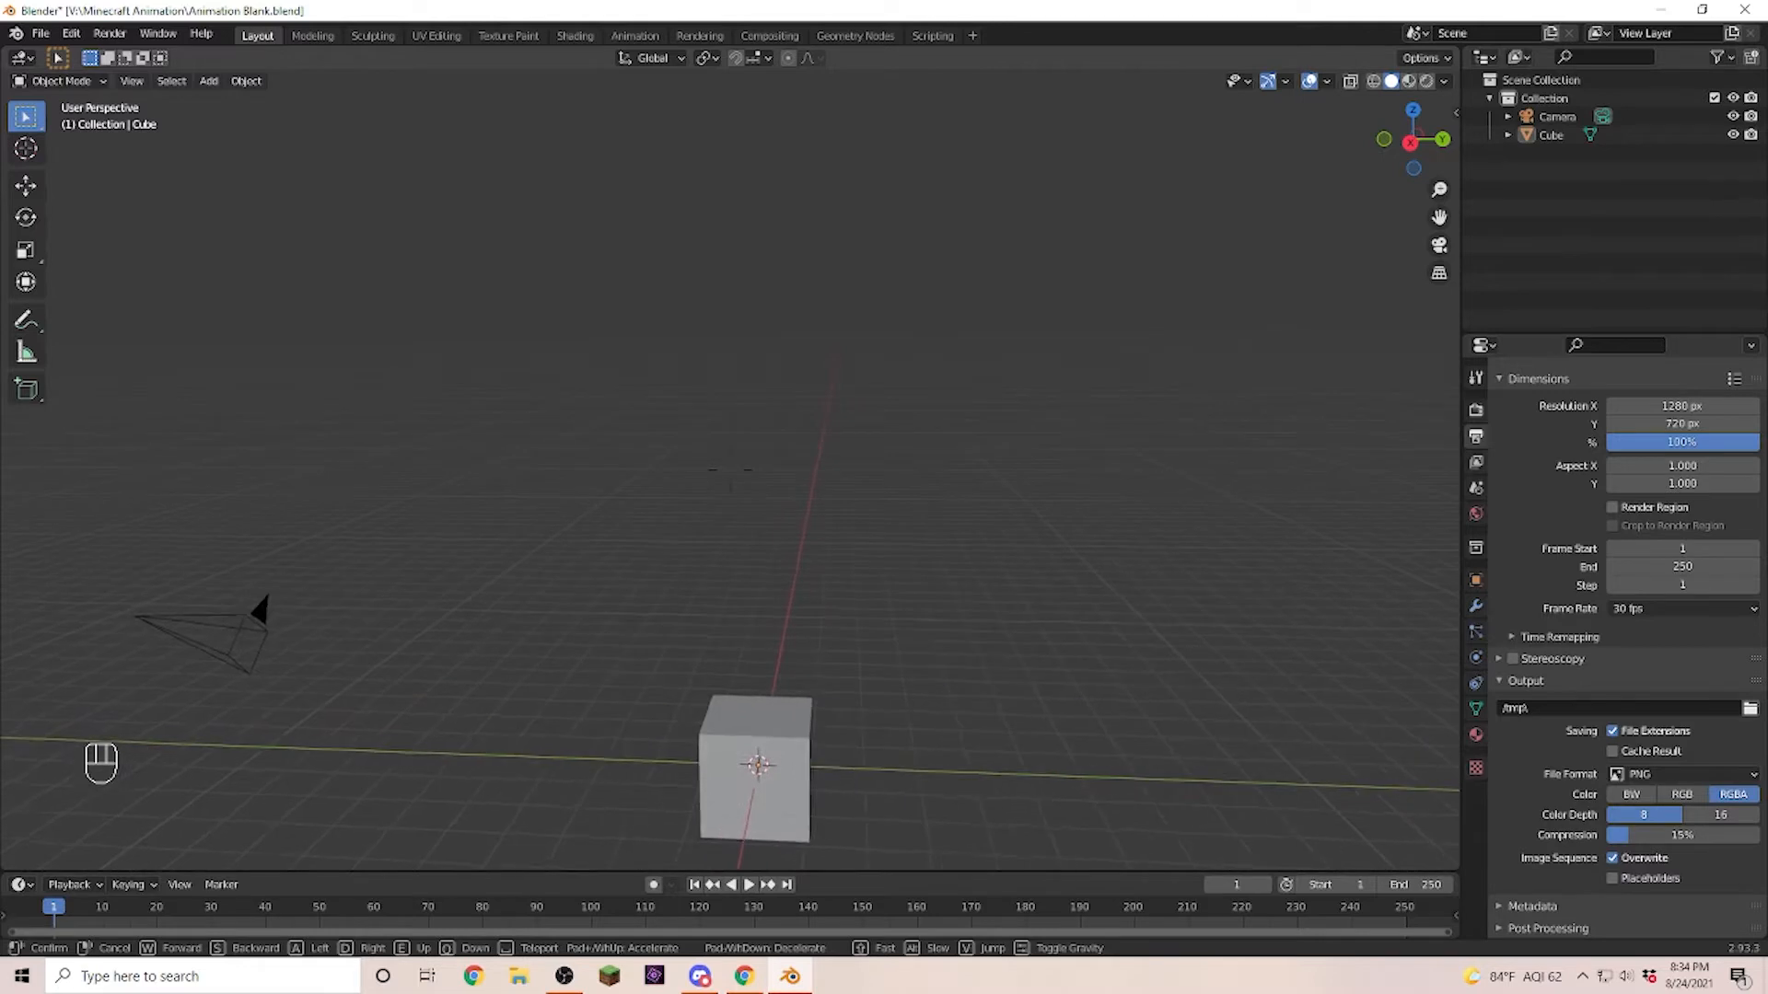
click(729, 468)
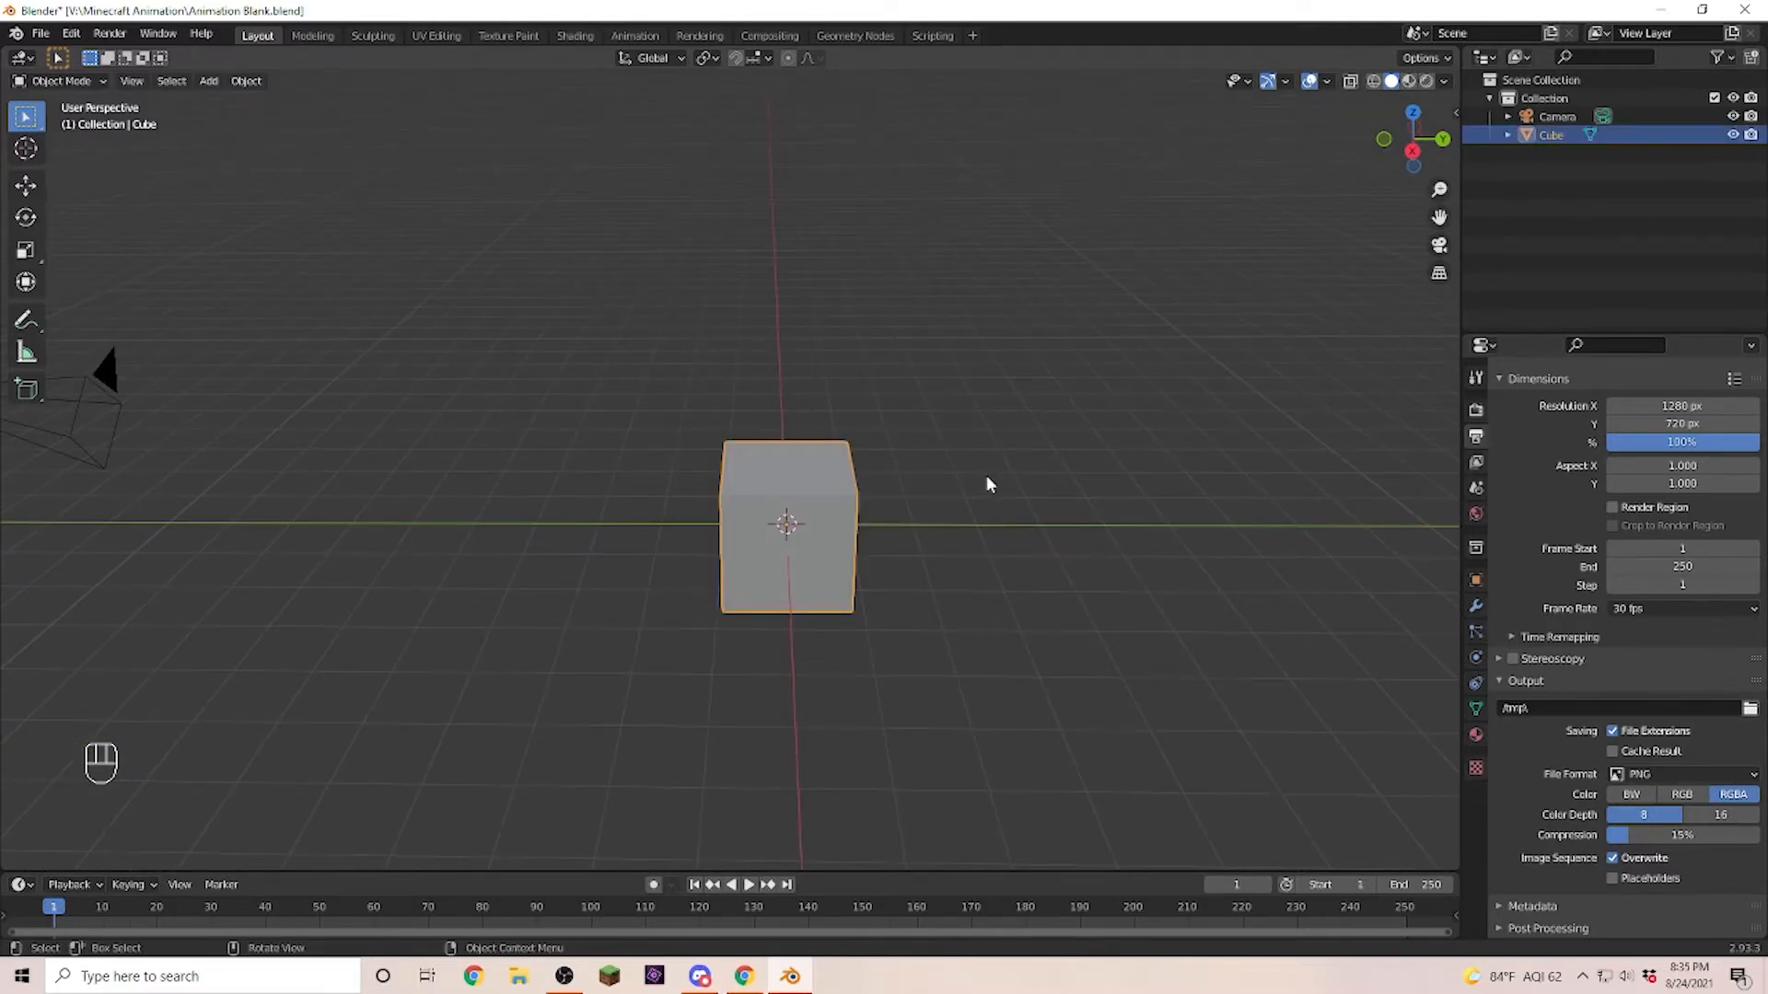
Switch the cube into Edit Mode and return it to Object Mode.
click(100, 82)
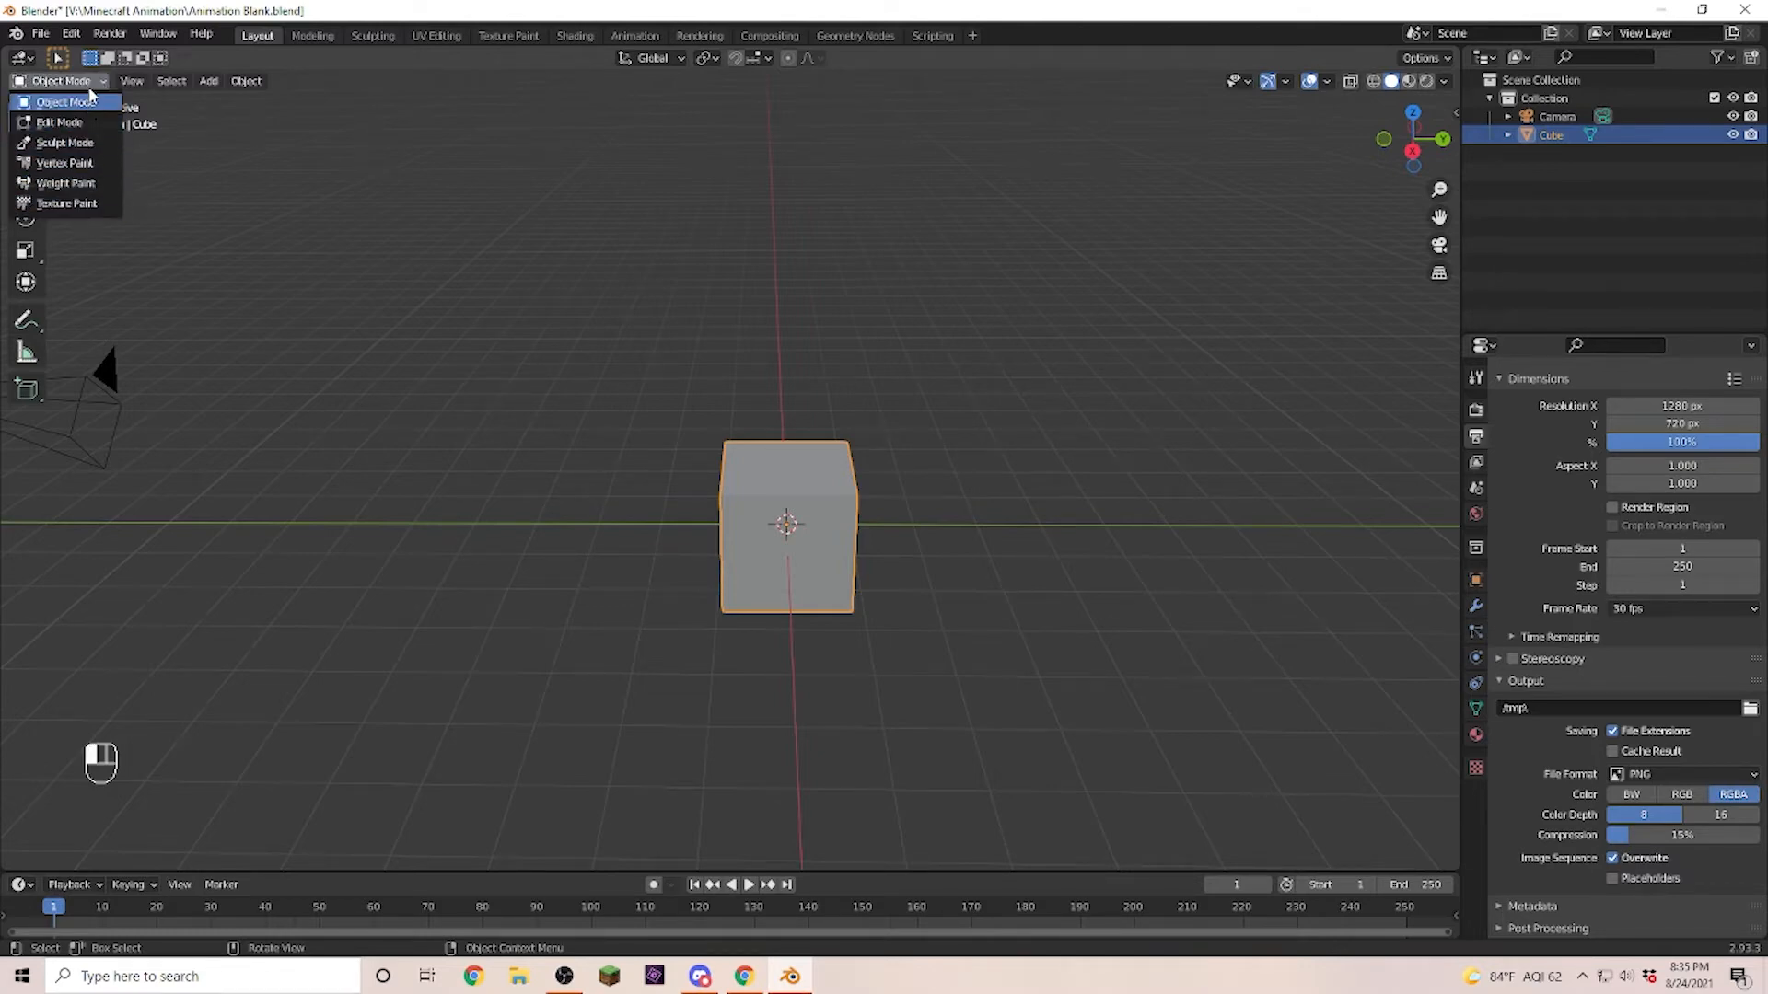
key(Tab)
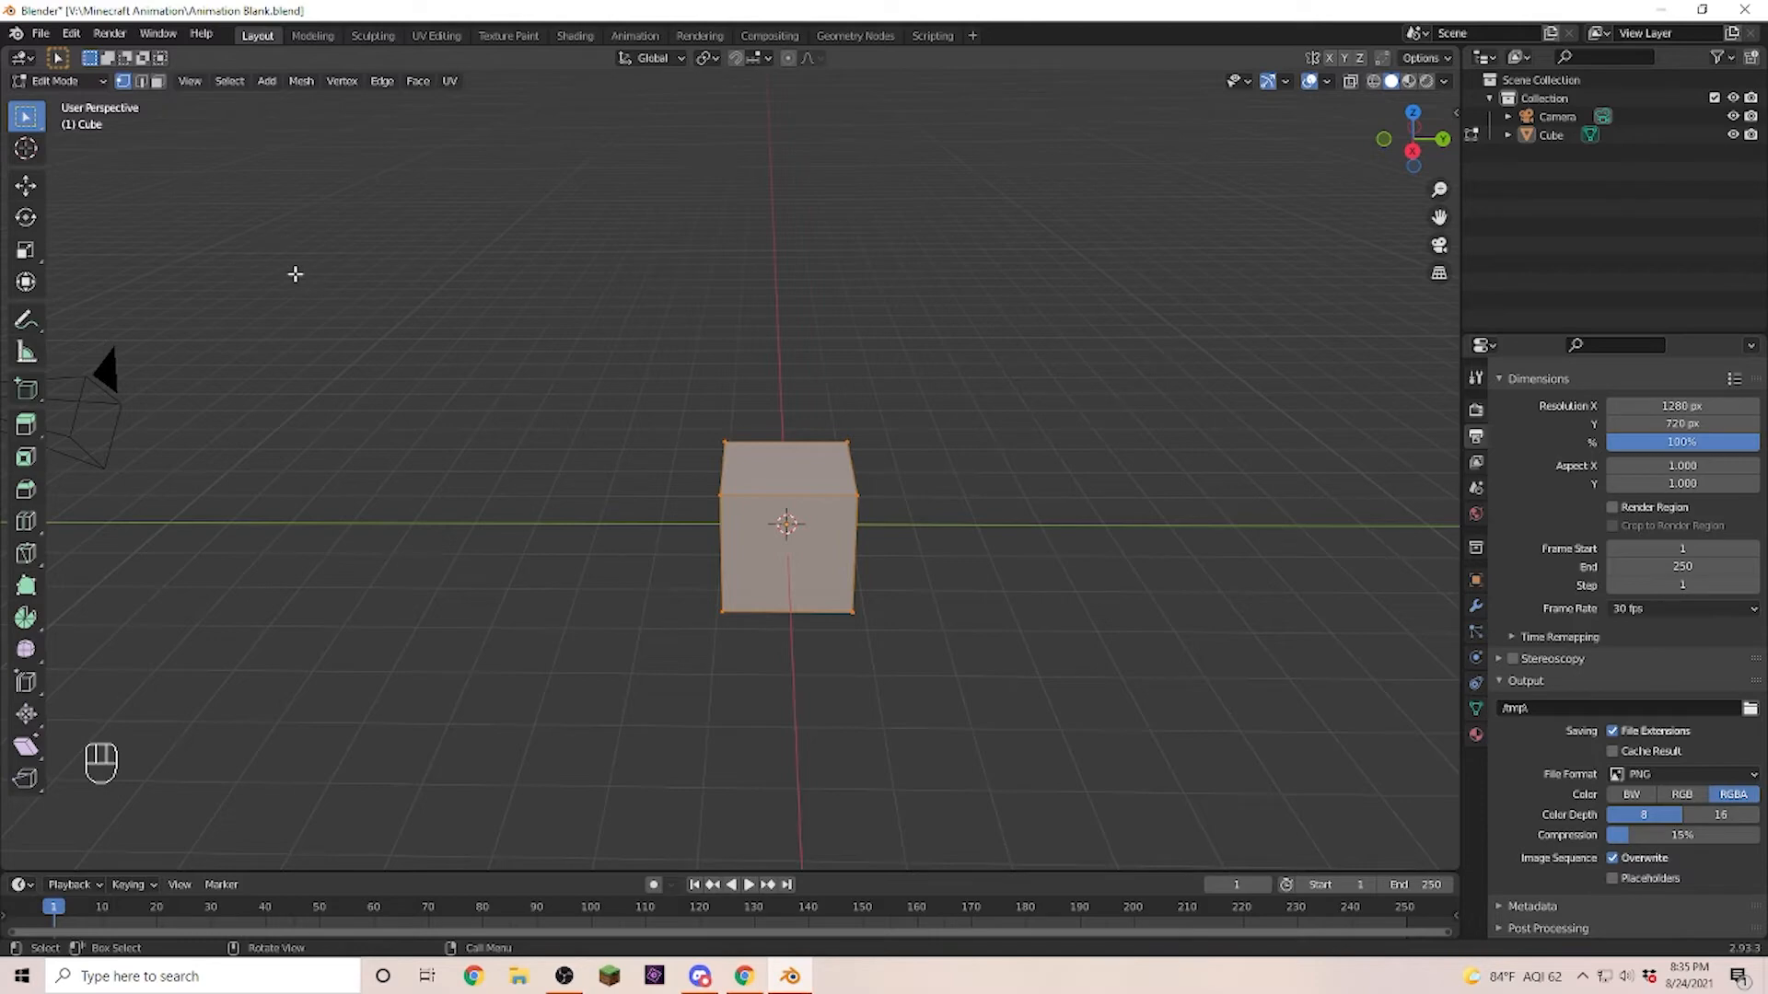
click(97, 80)
click(50, 98)
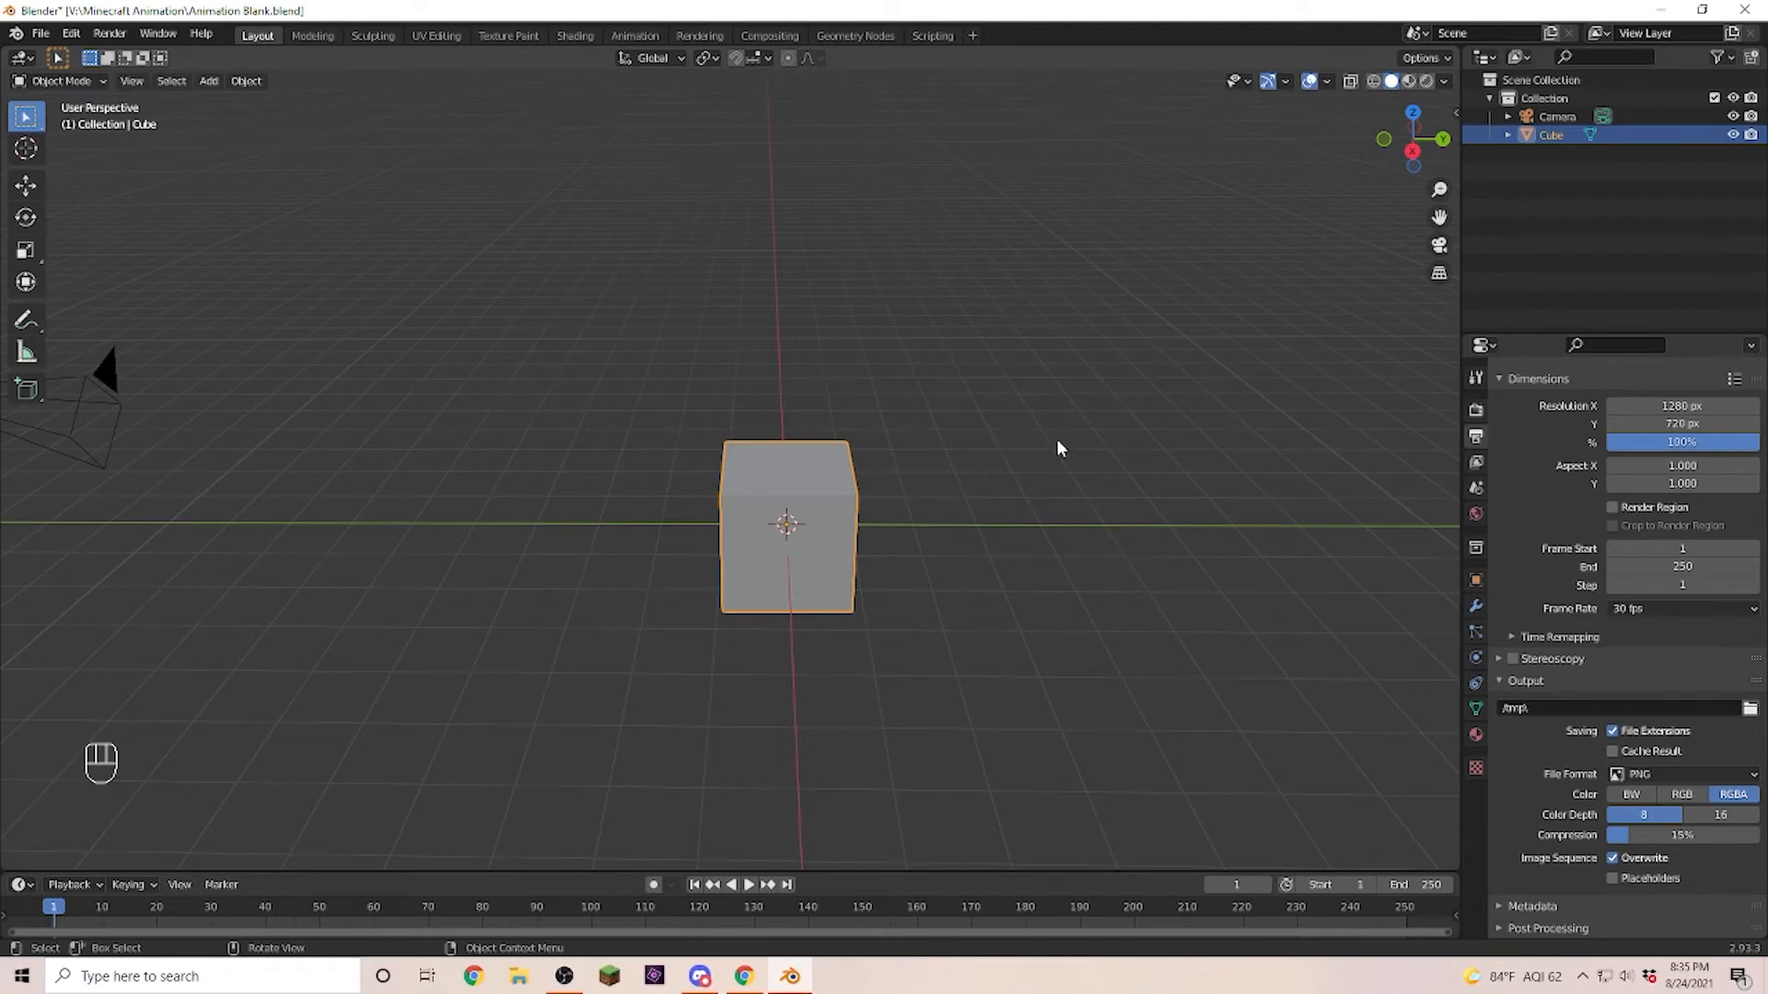
Try moving the cube freely away from the world origin and undo the move.
key(g)
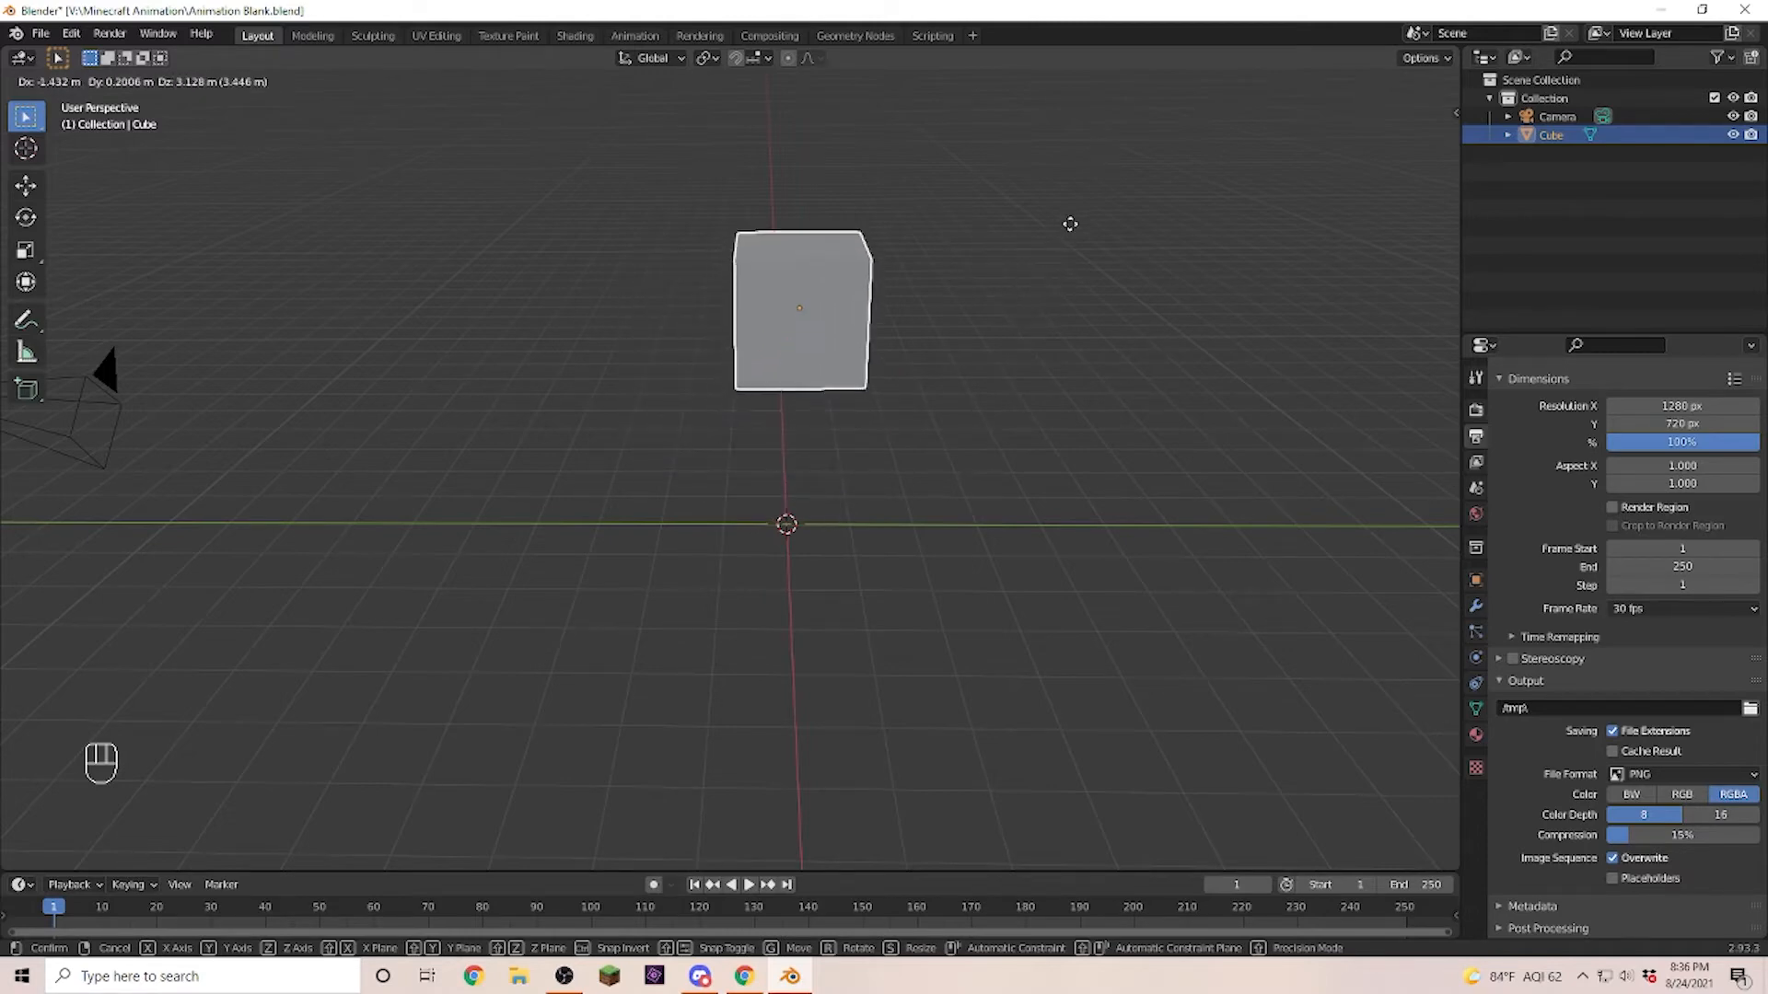
key(Escape)
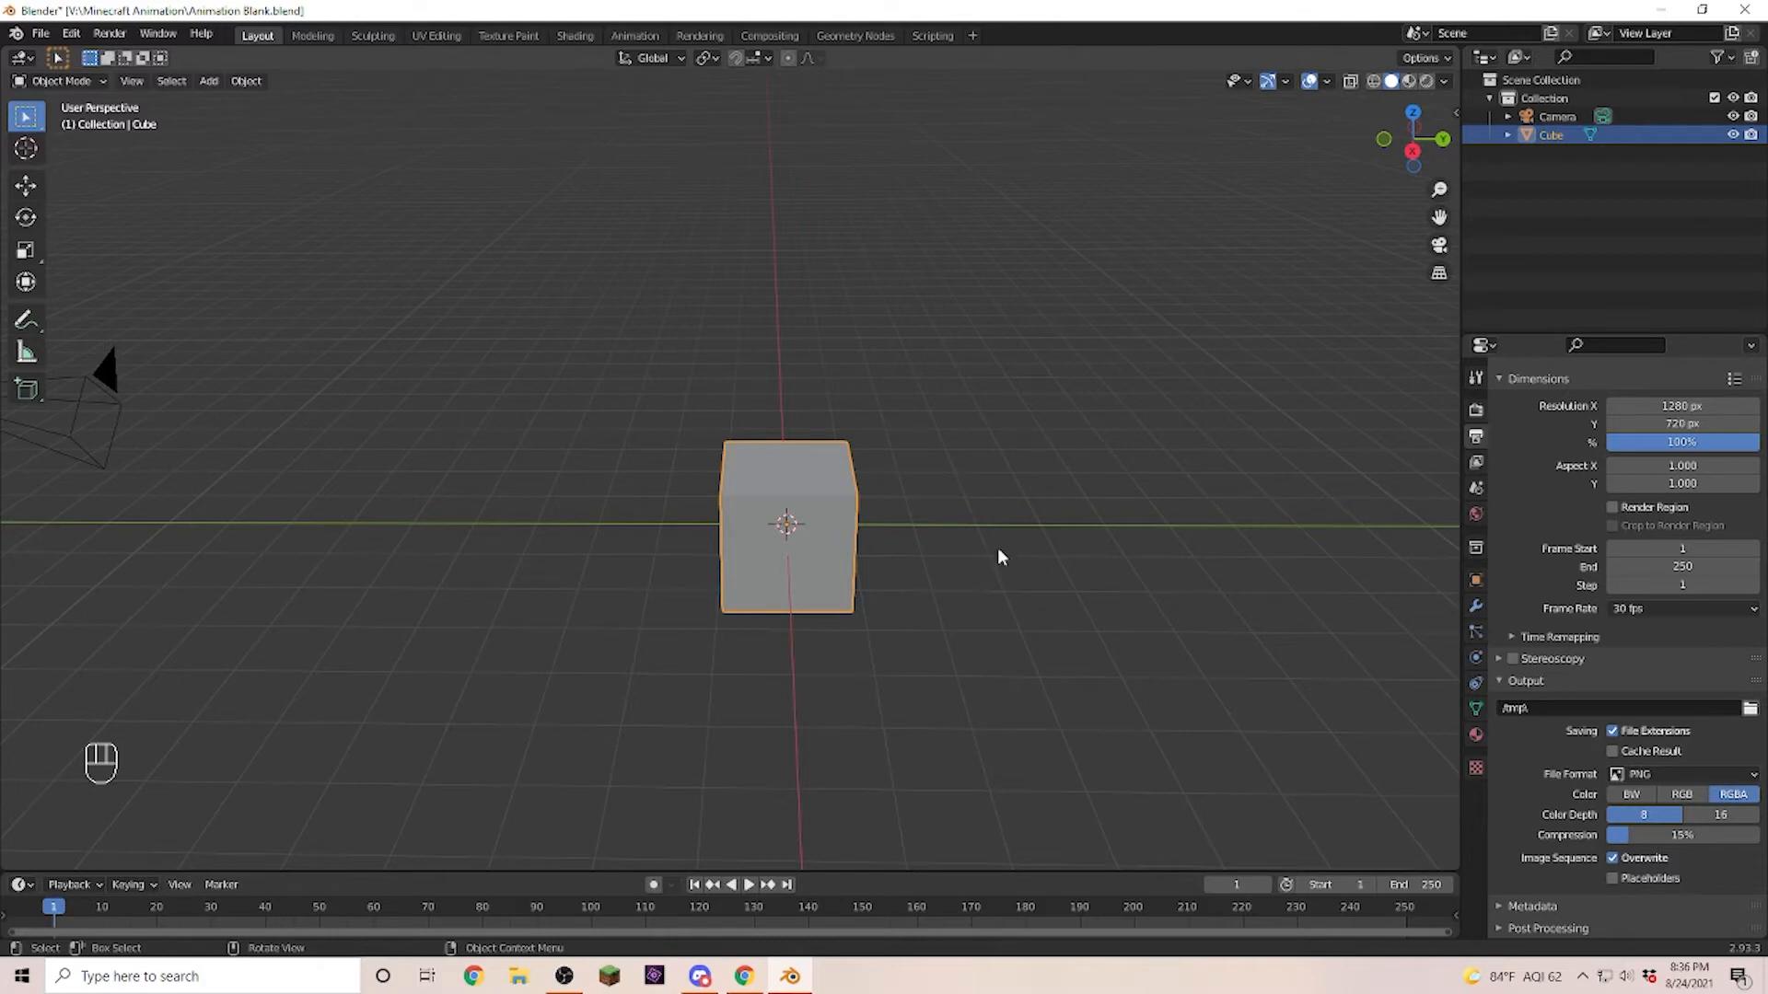
key(g)
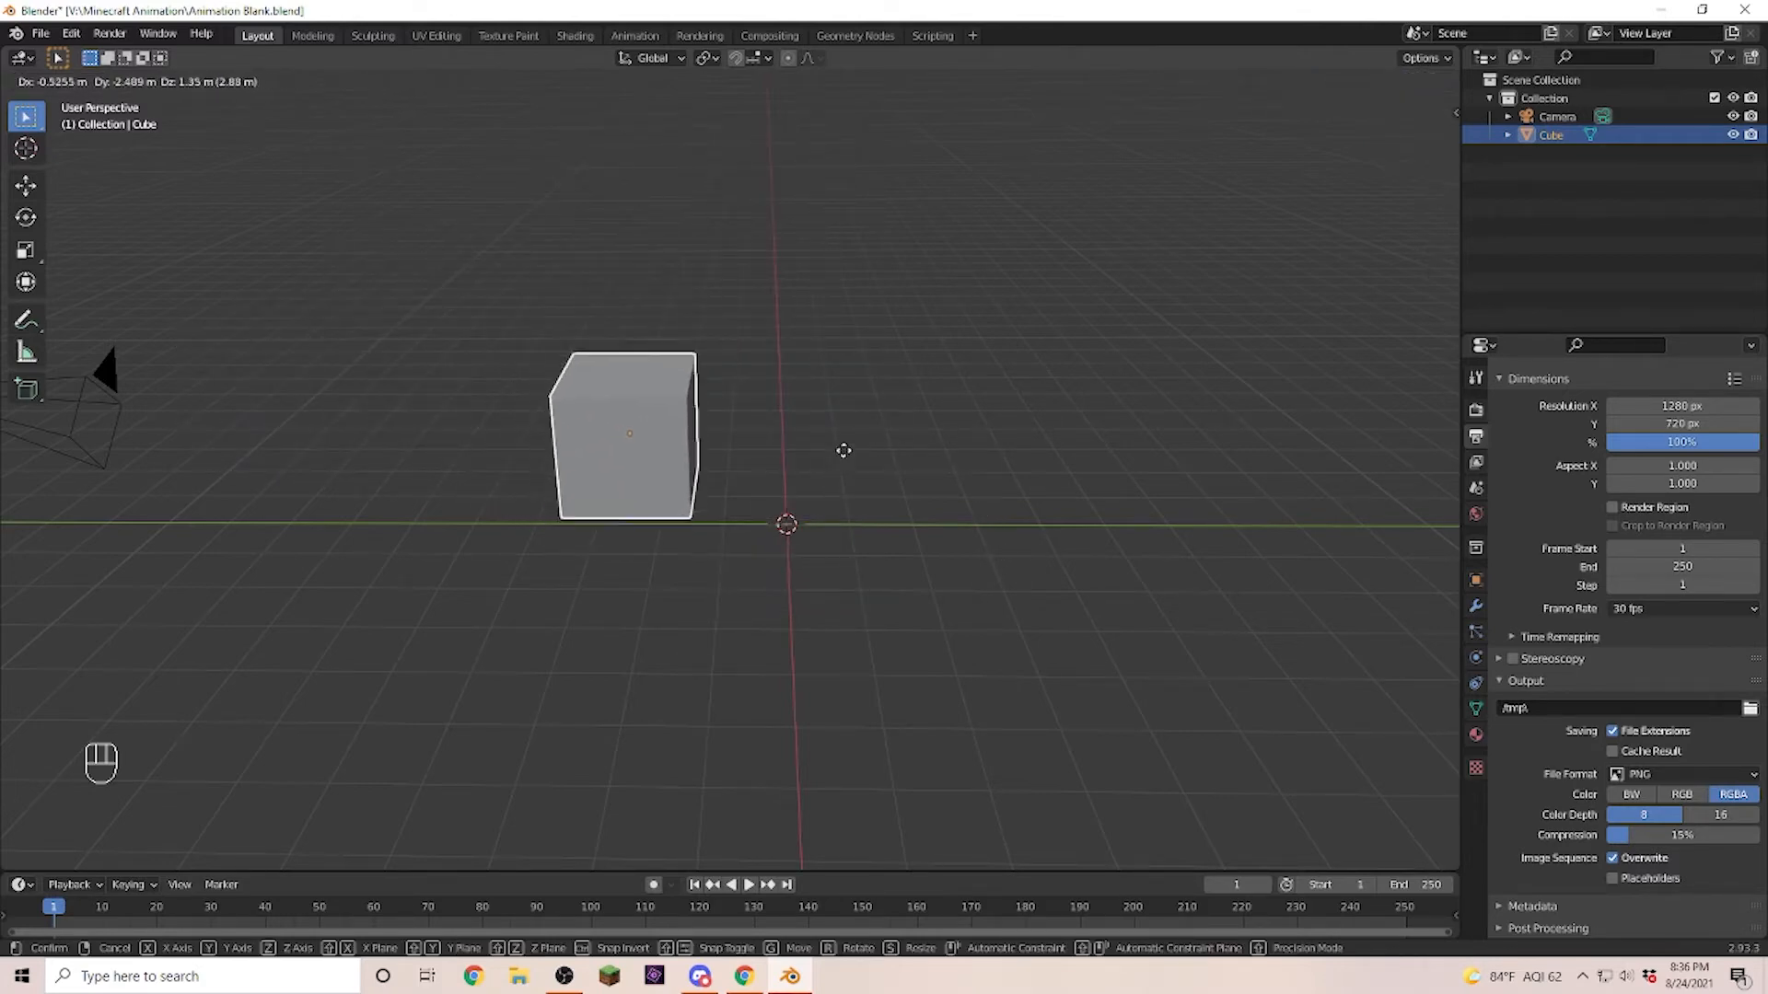
click(790, 450)
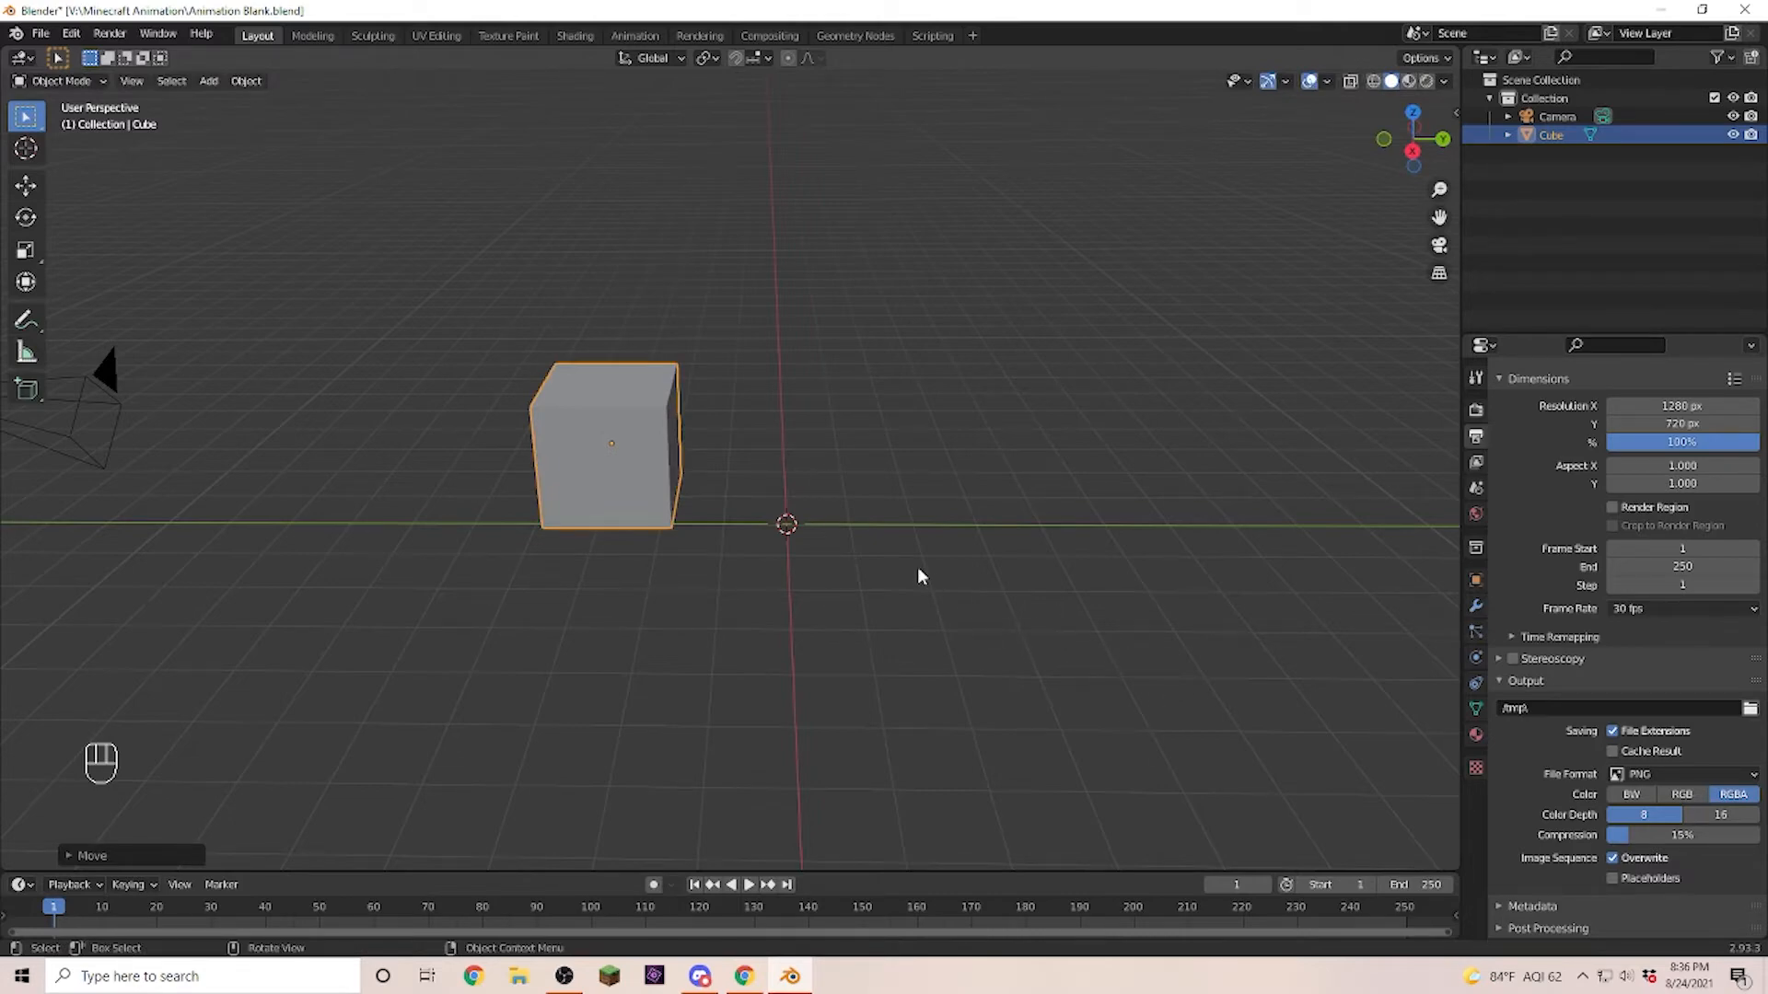
key(ctrl+z)
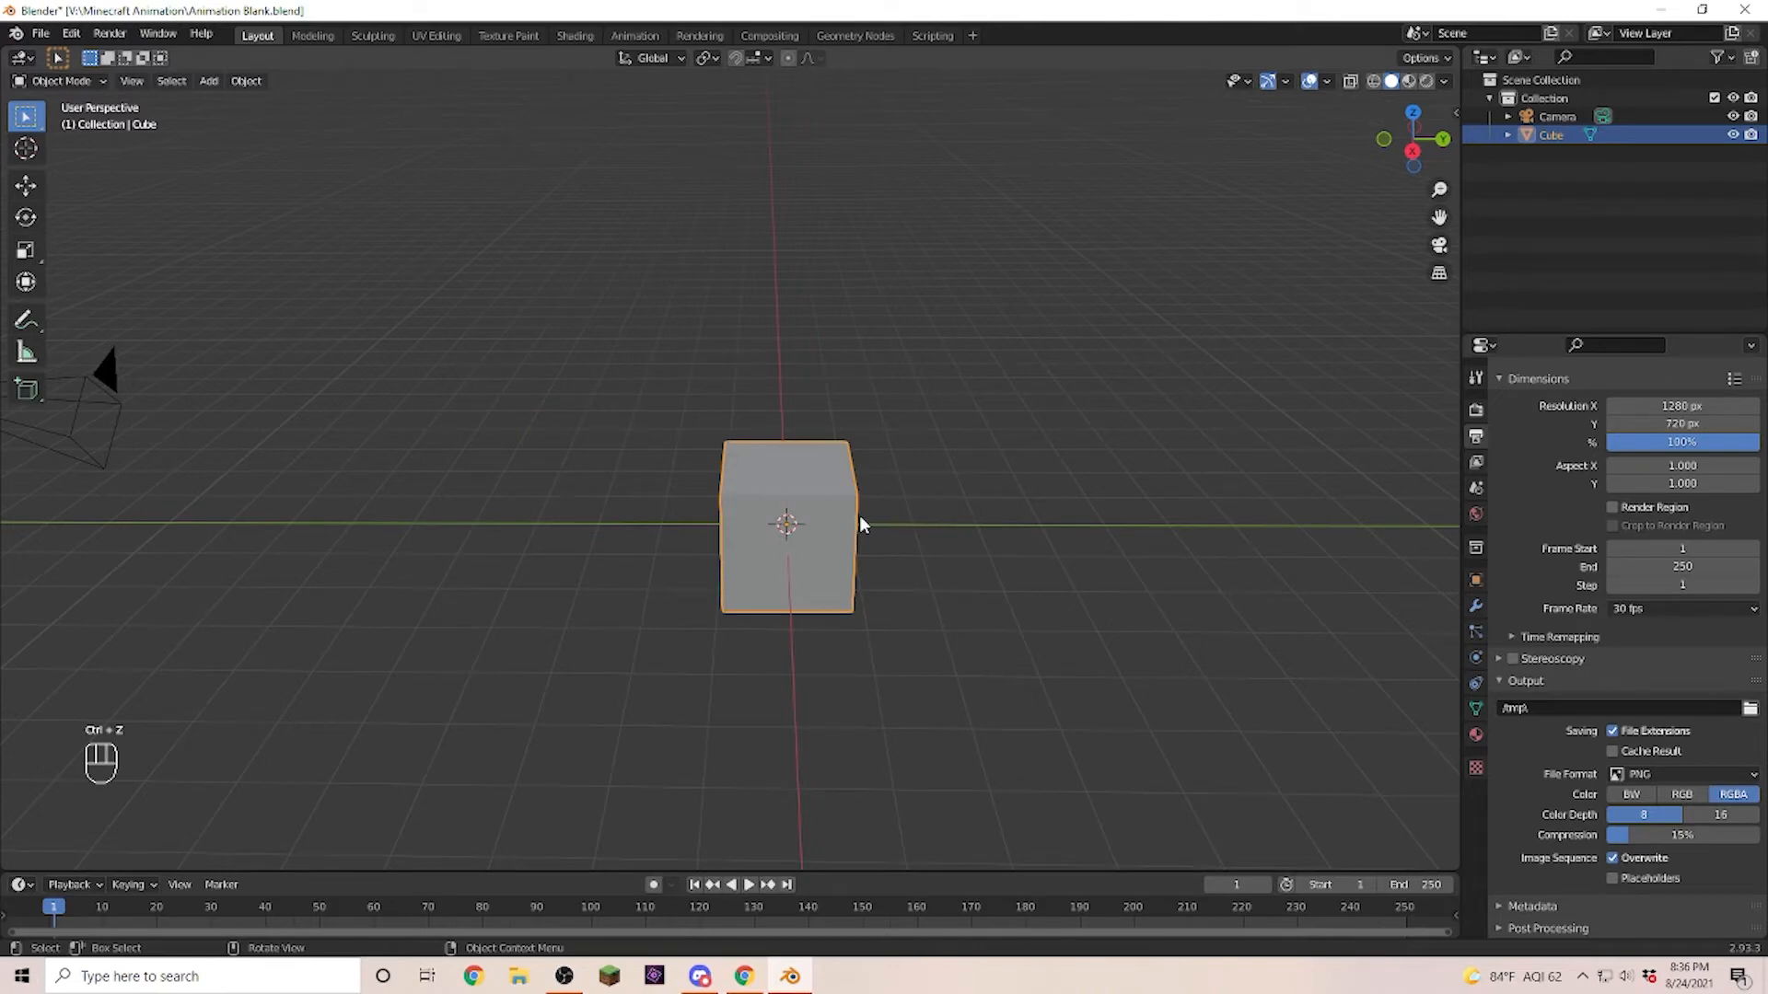
Try moving the cube constrained to the global Y, X and Z axes in turn.
middle_drag(859, 516, 1002, 577)
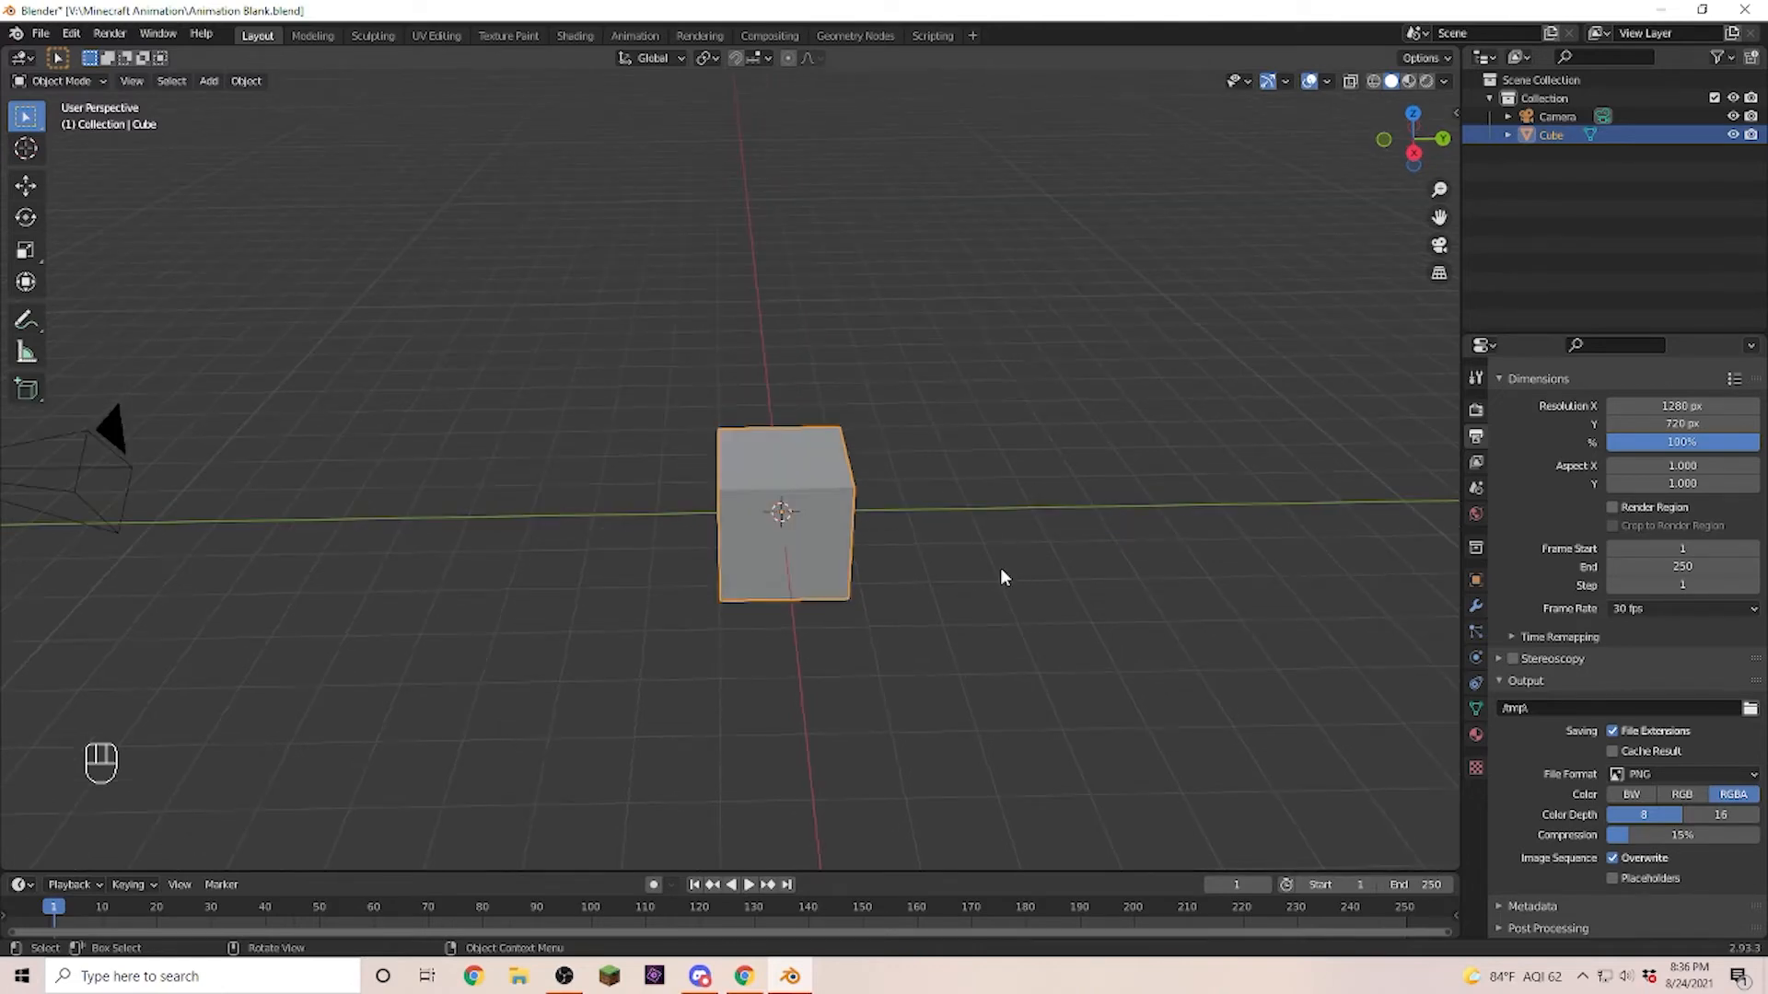
key(g)
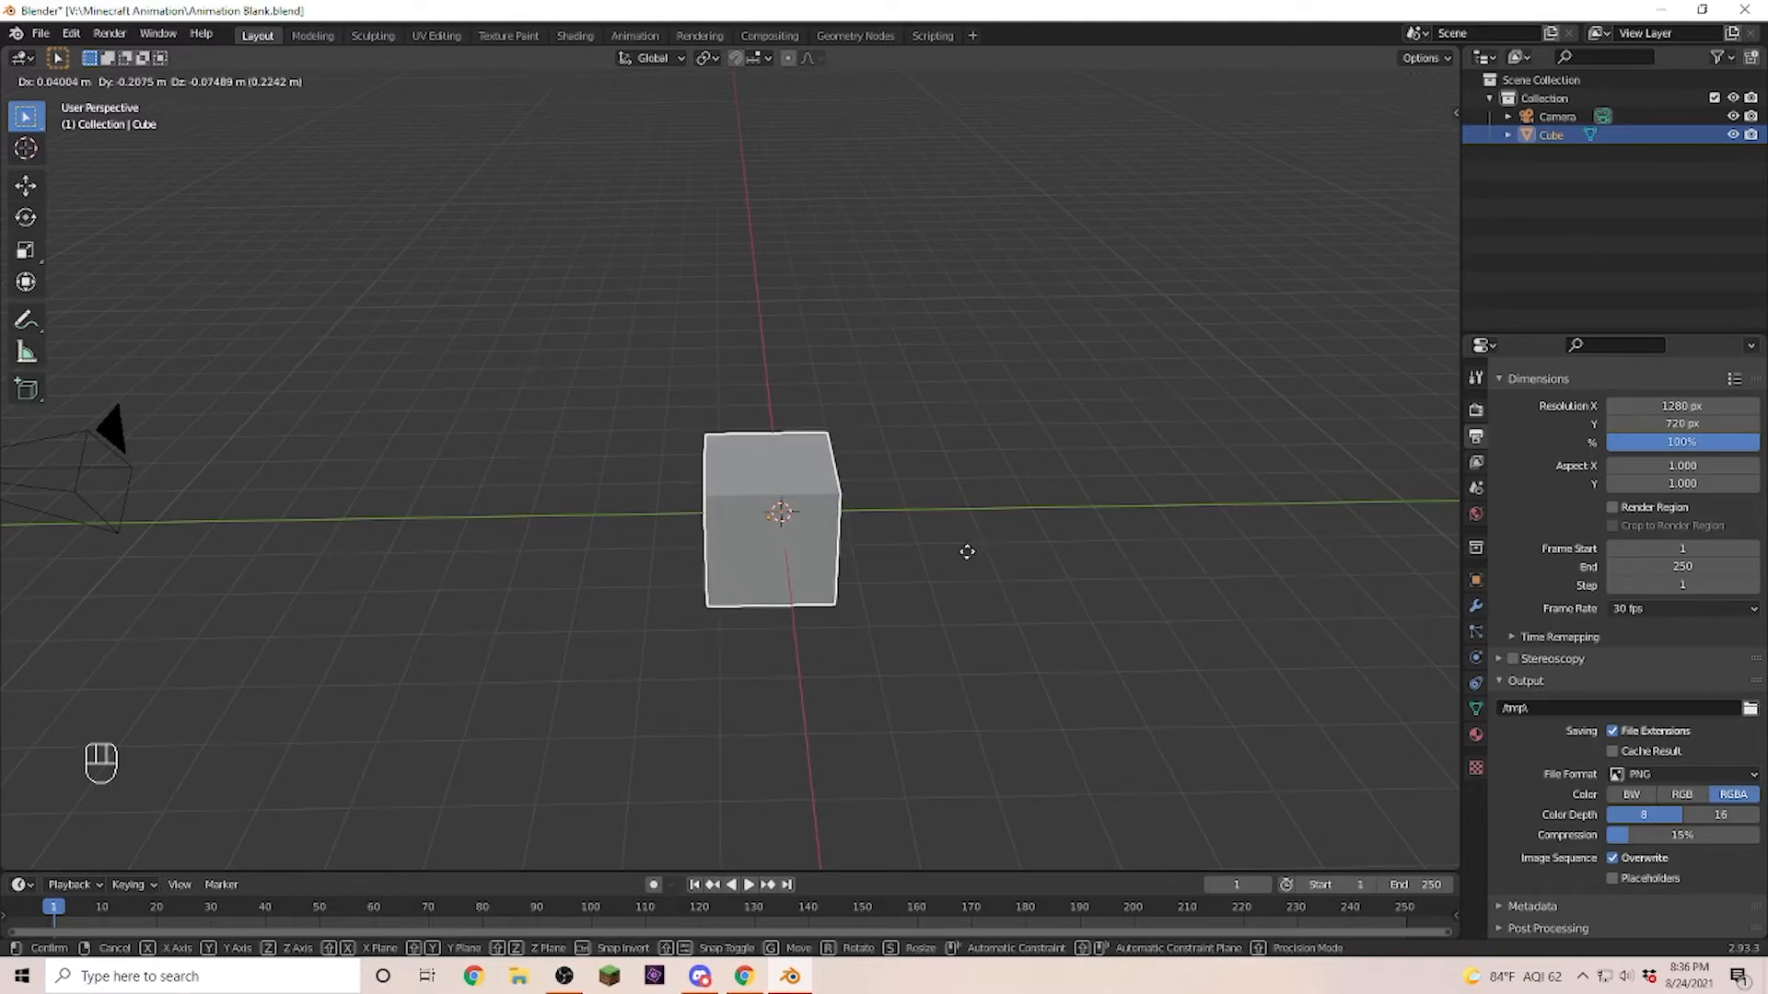
key(y)
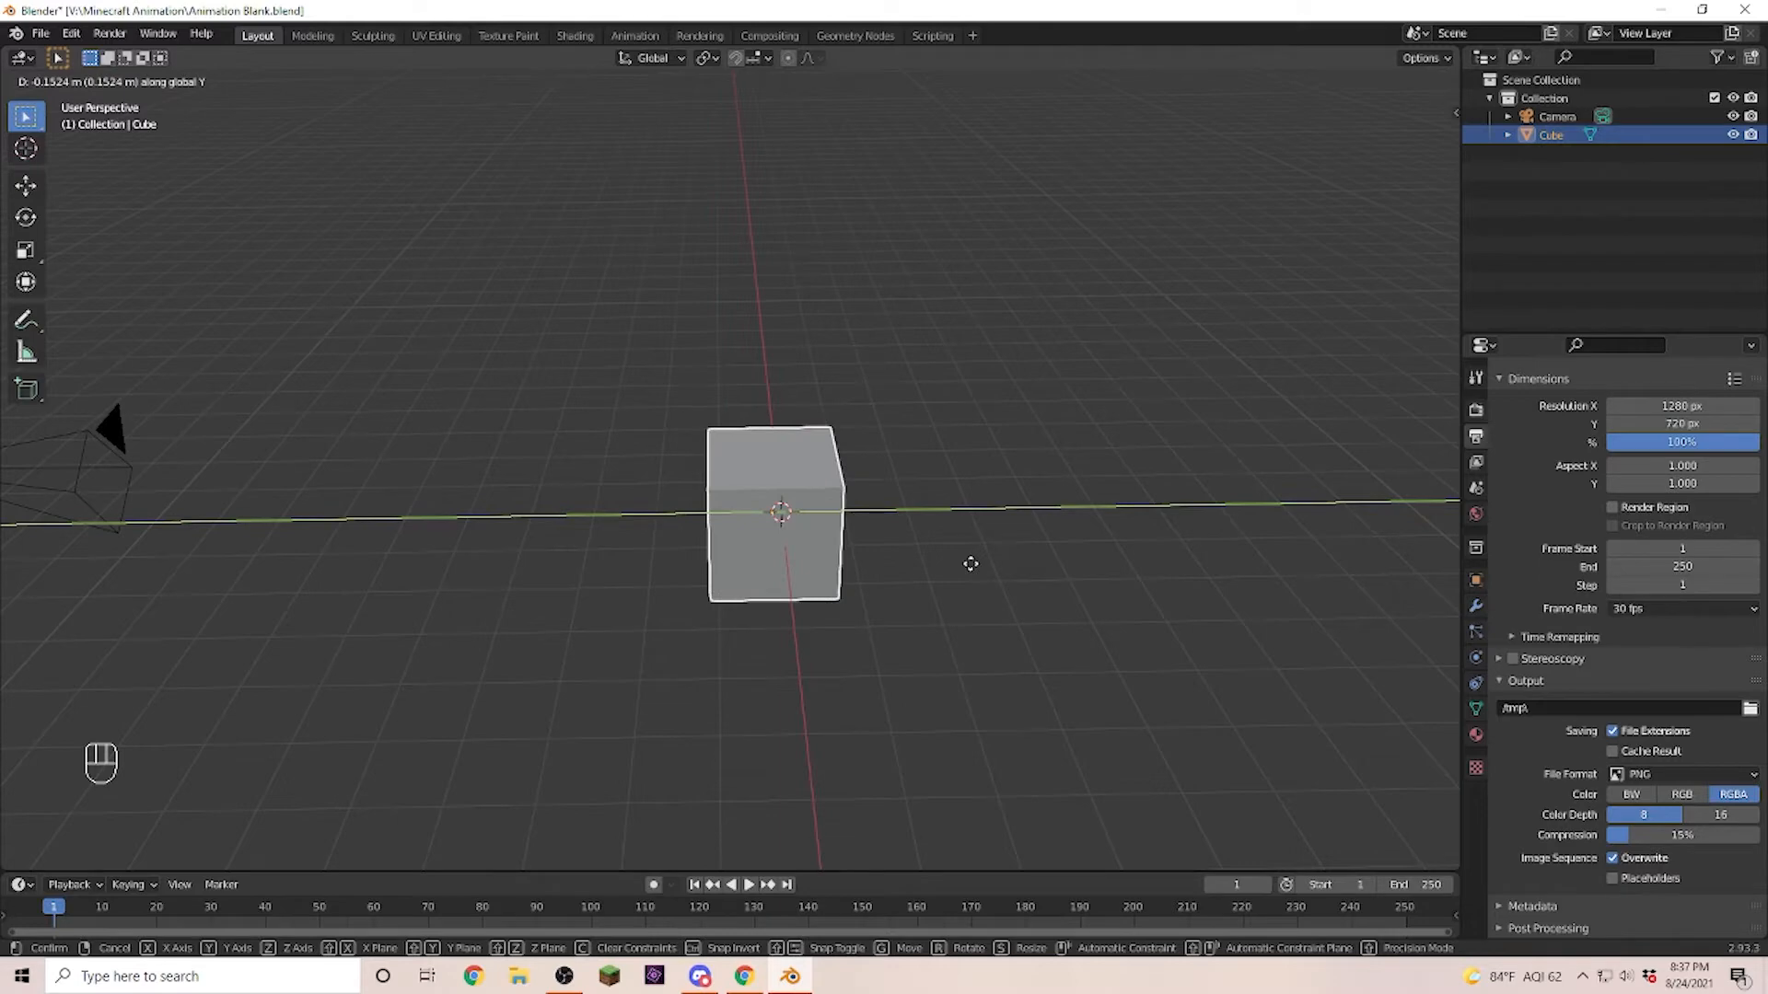
key(x)
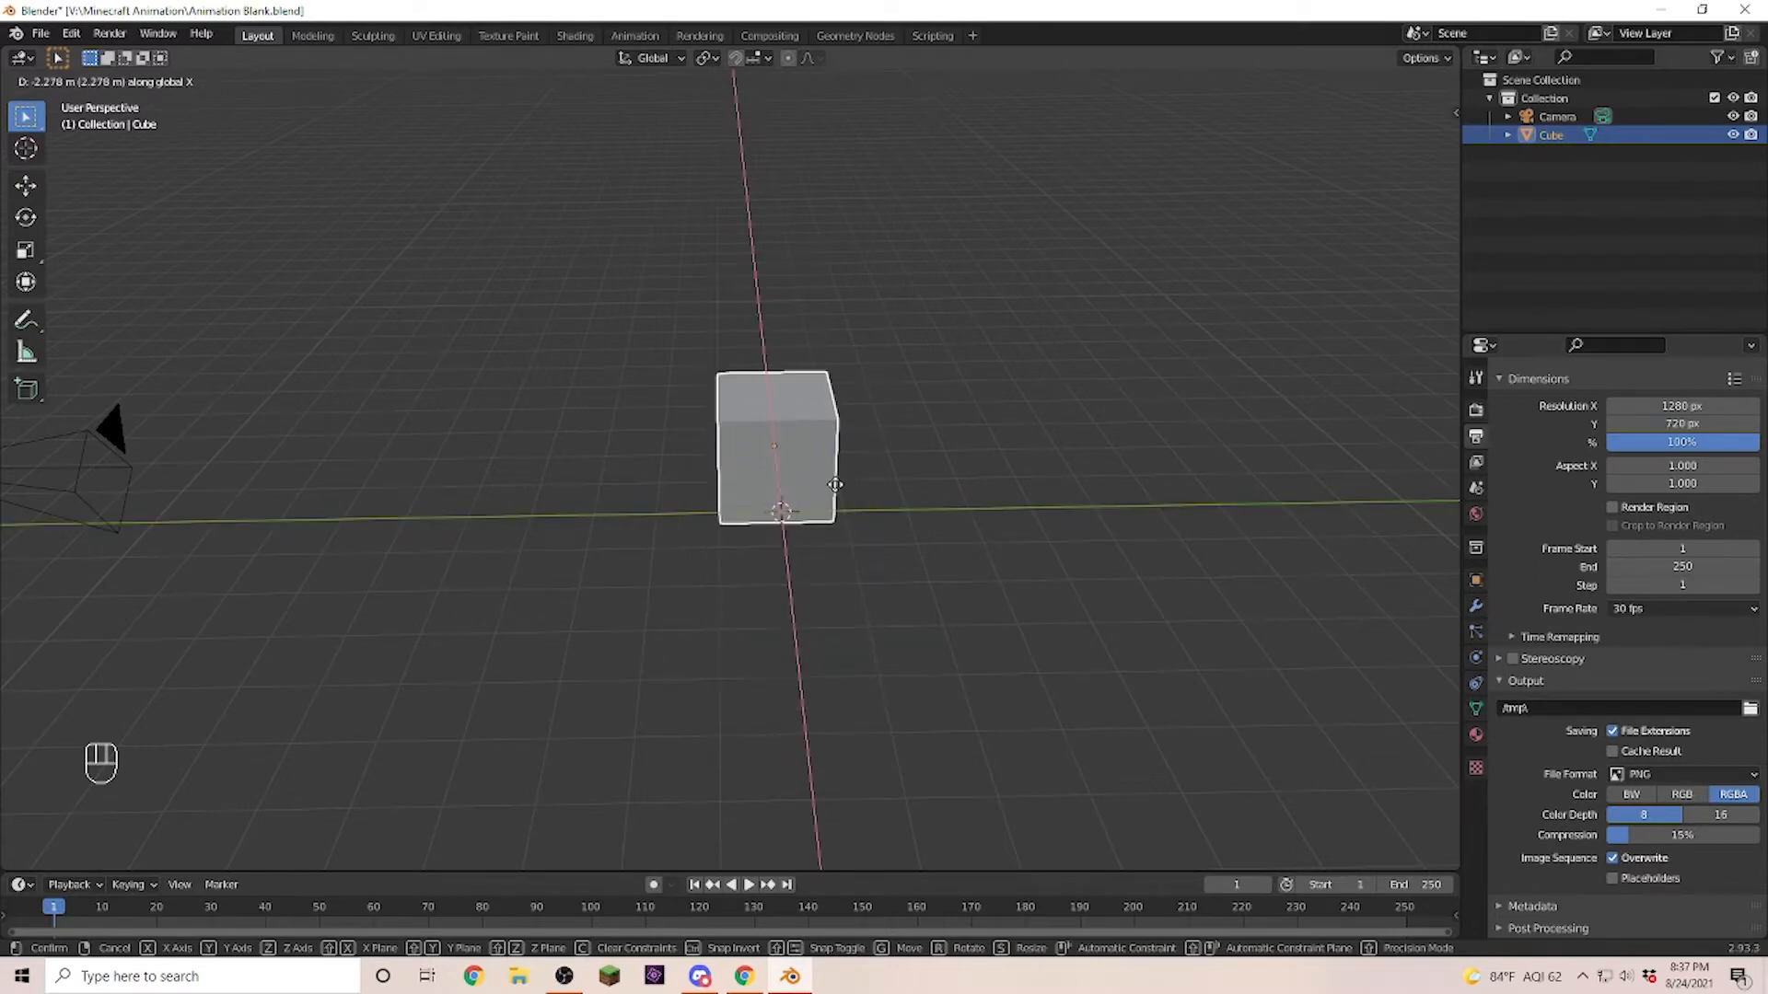
key(z)
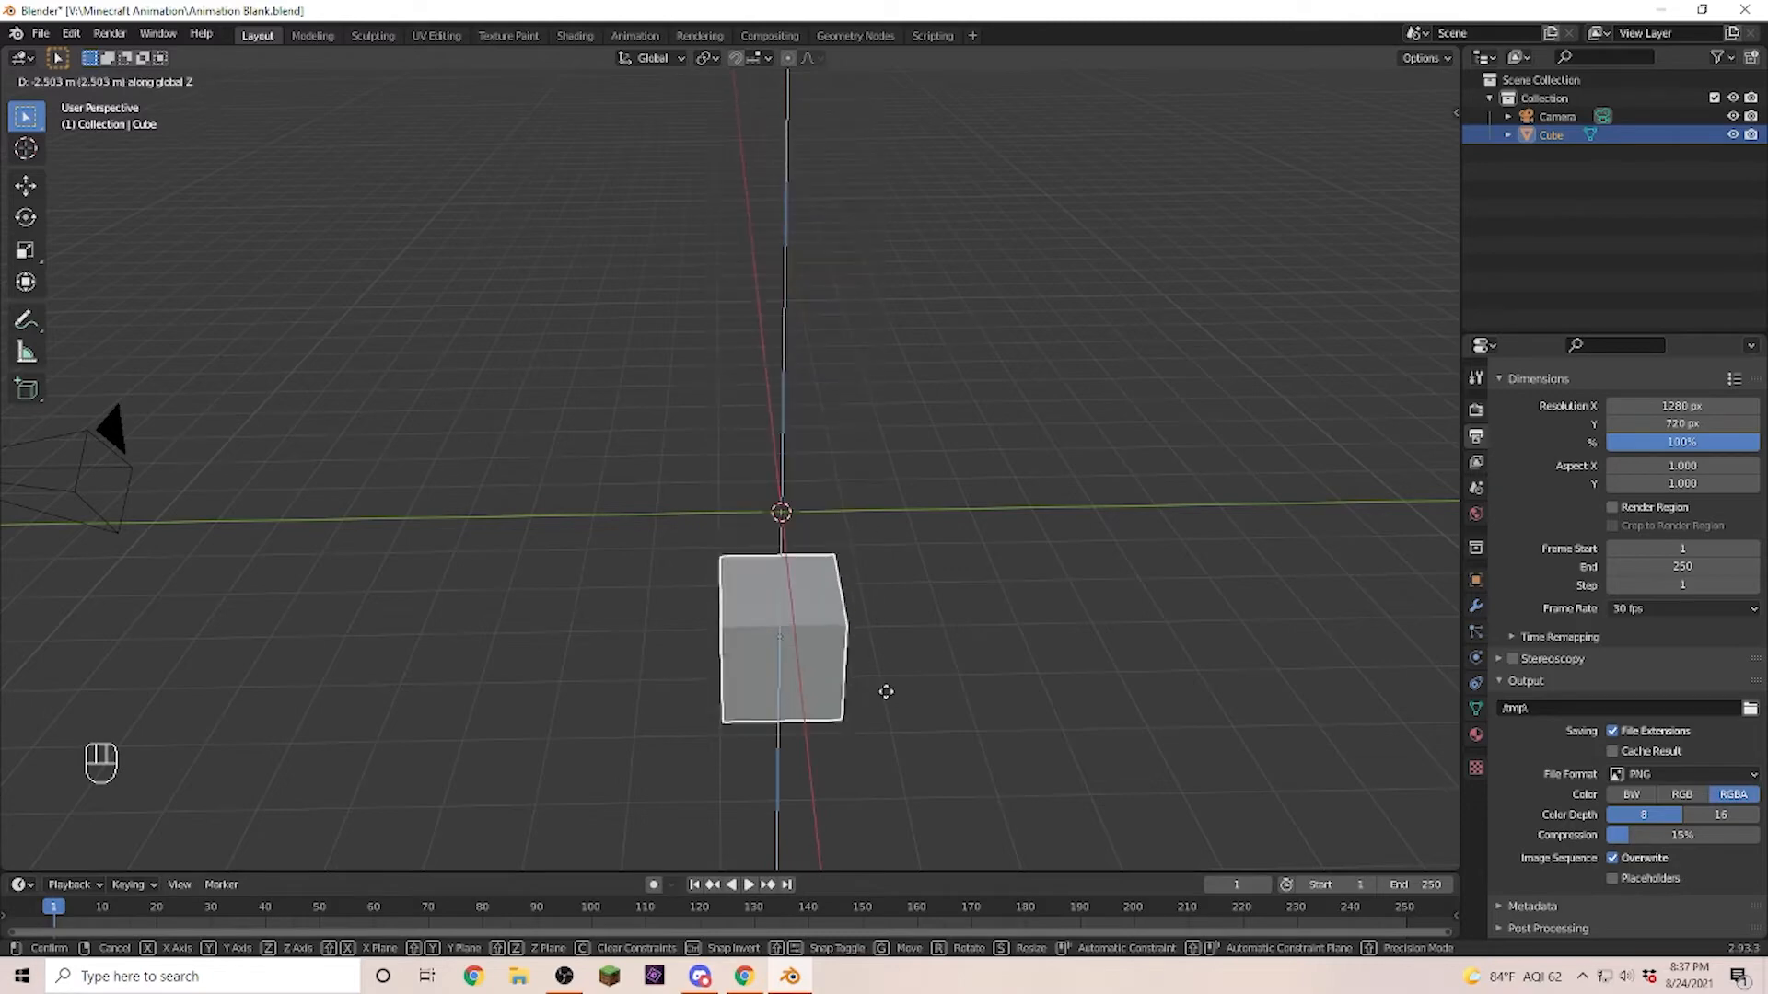
click(909, 537)
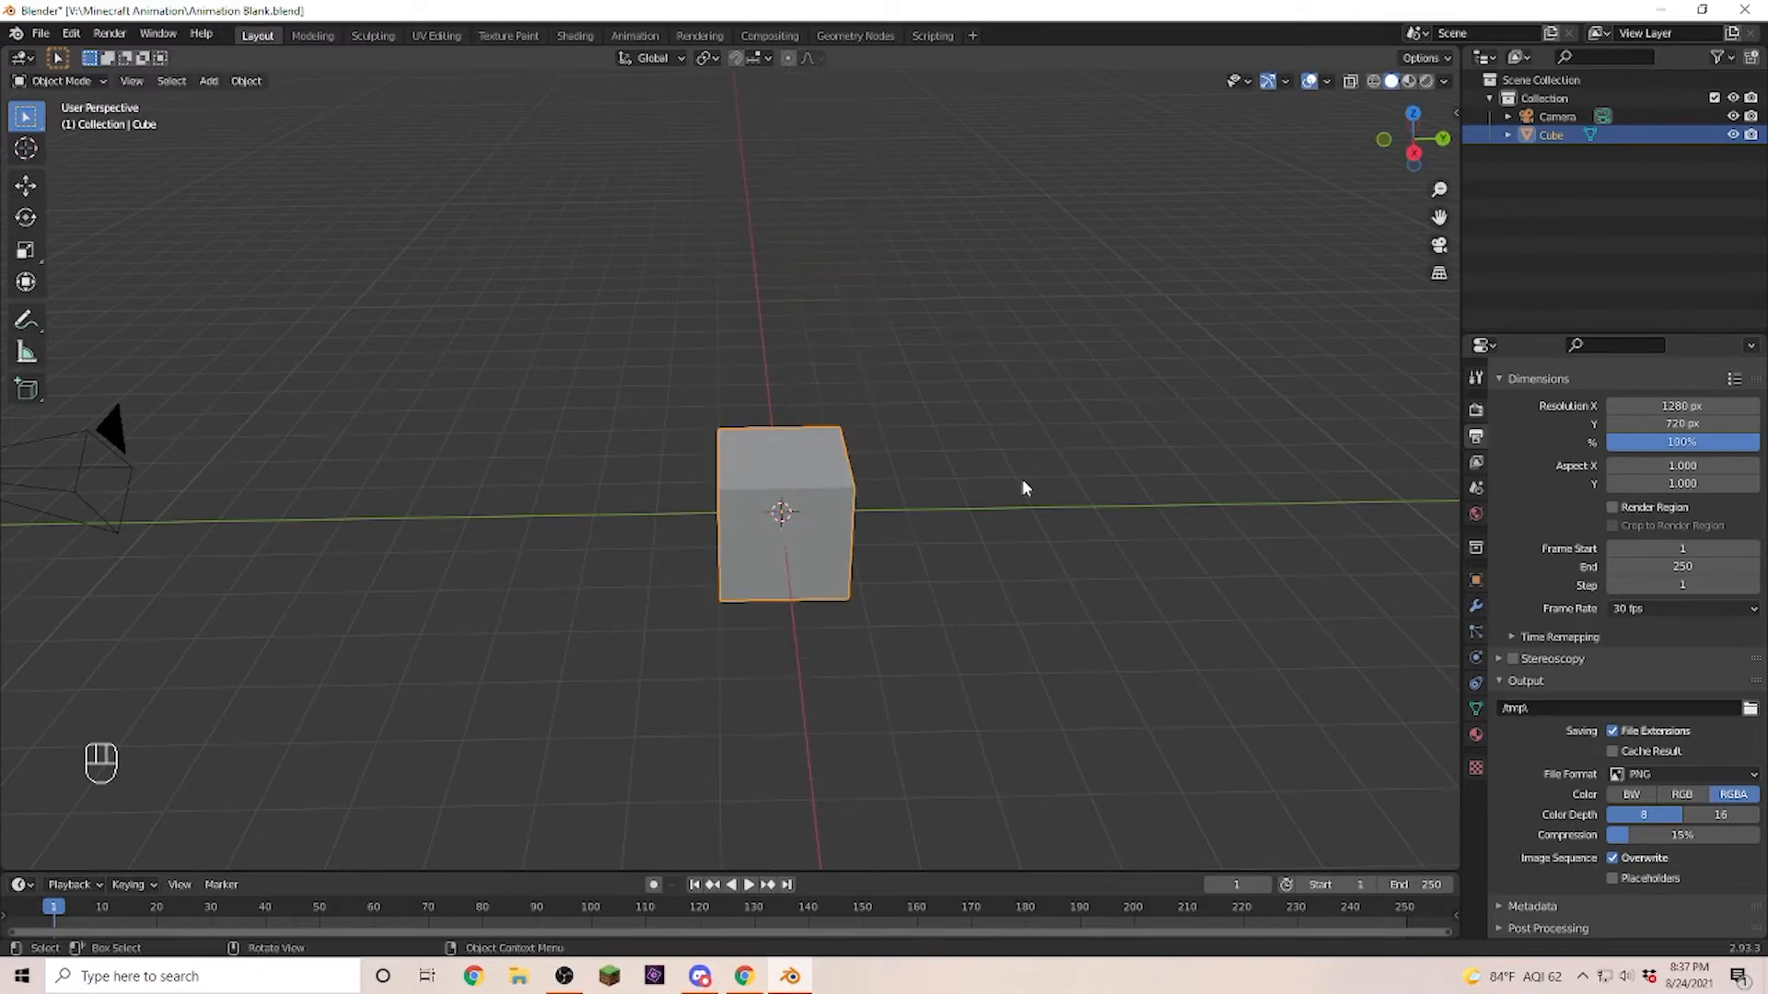
Try moving the cube along the global Z axis and along the global Y axis.
key(g)
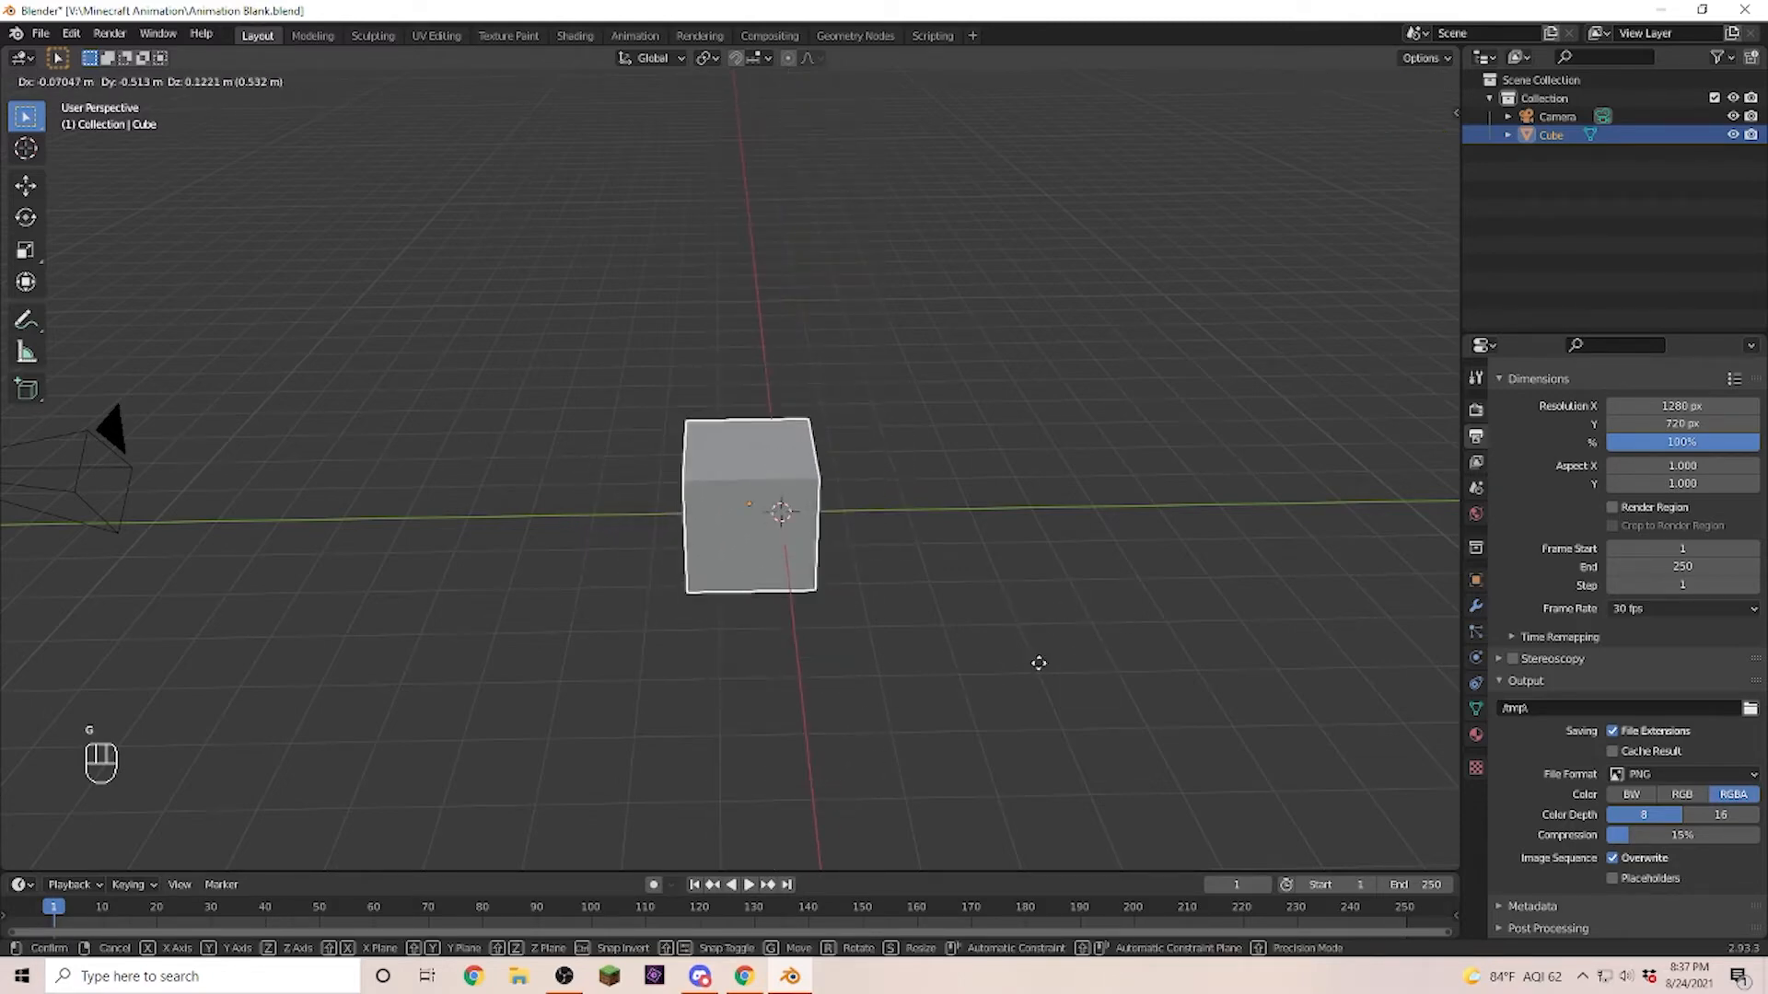
key(z)
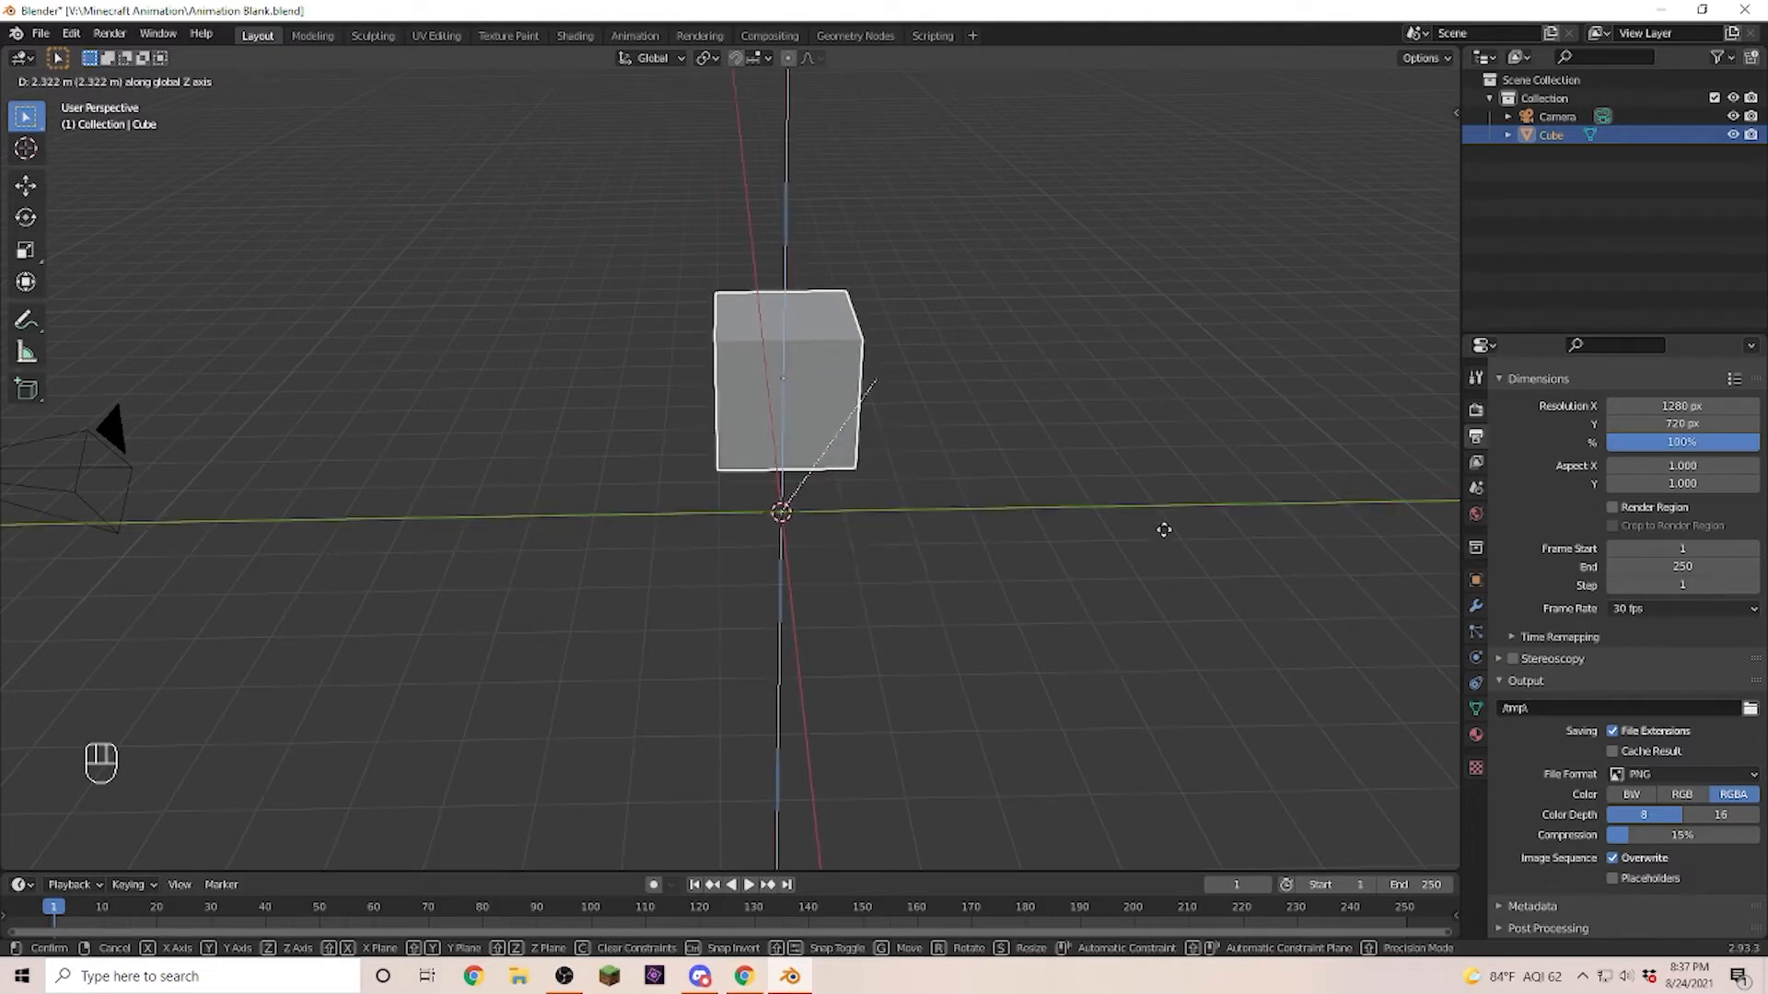
key(y)
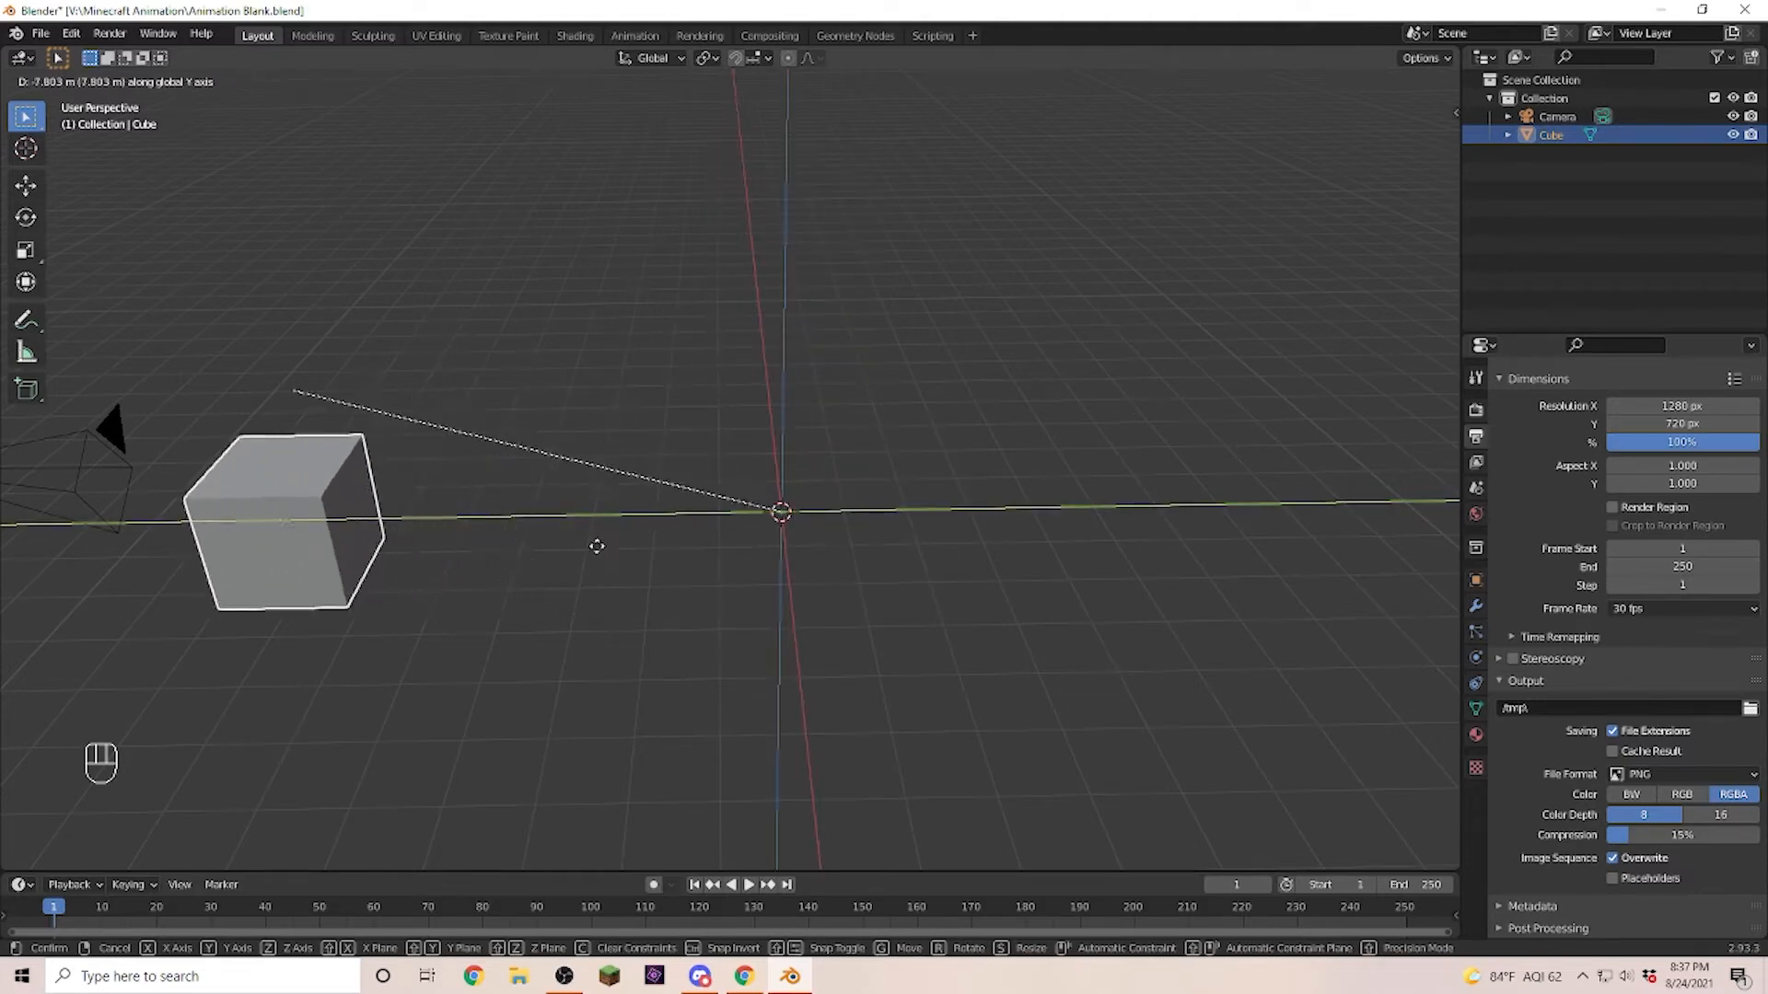
middle_drag(994, 695, 967, 658)
right_click(967, 658)
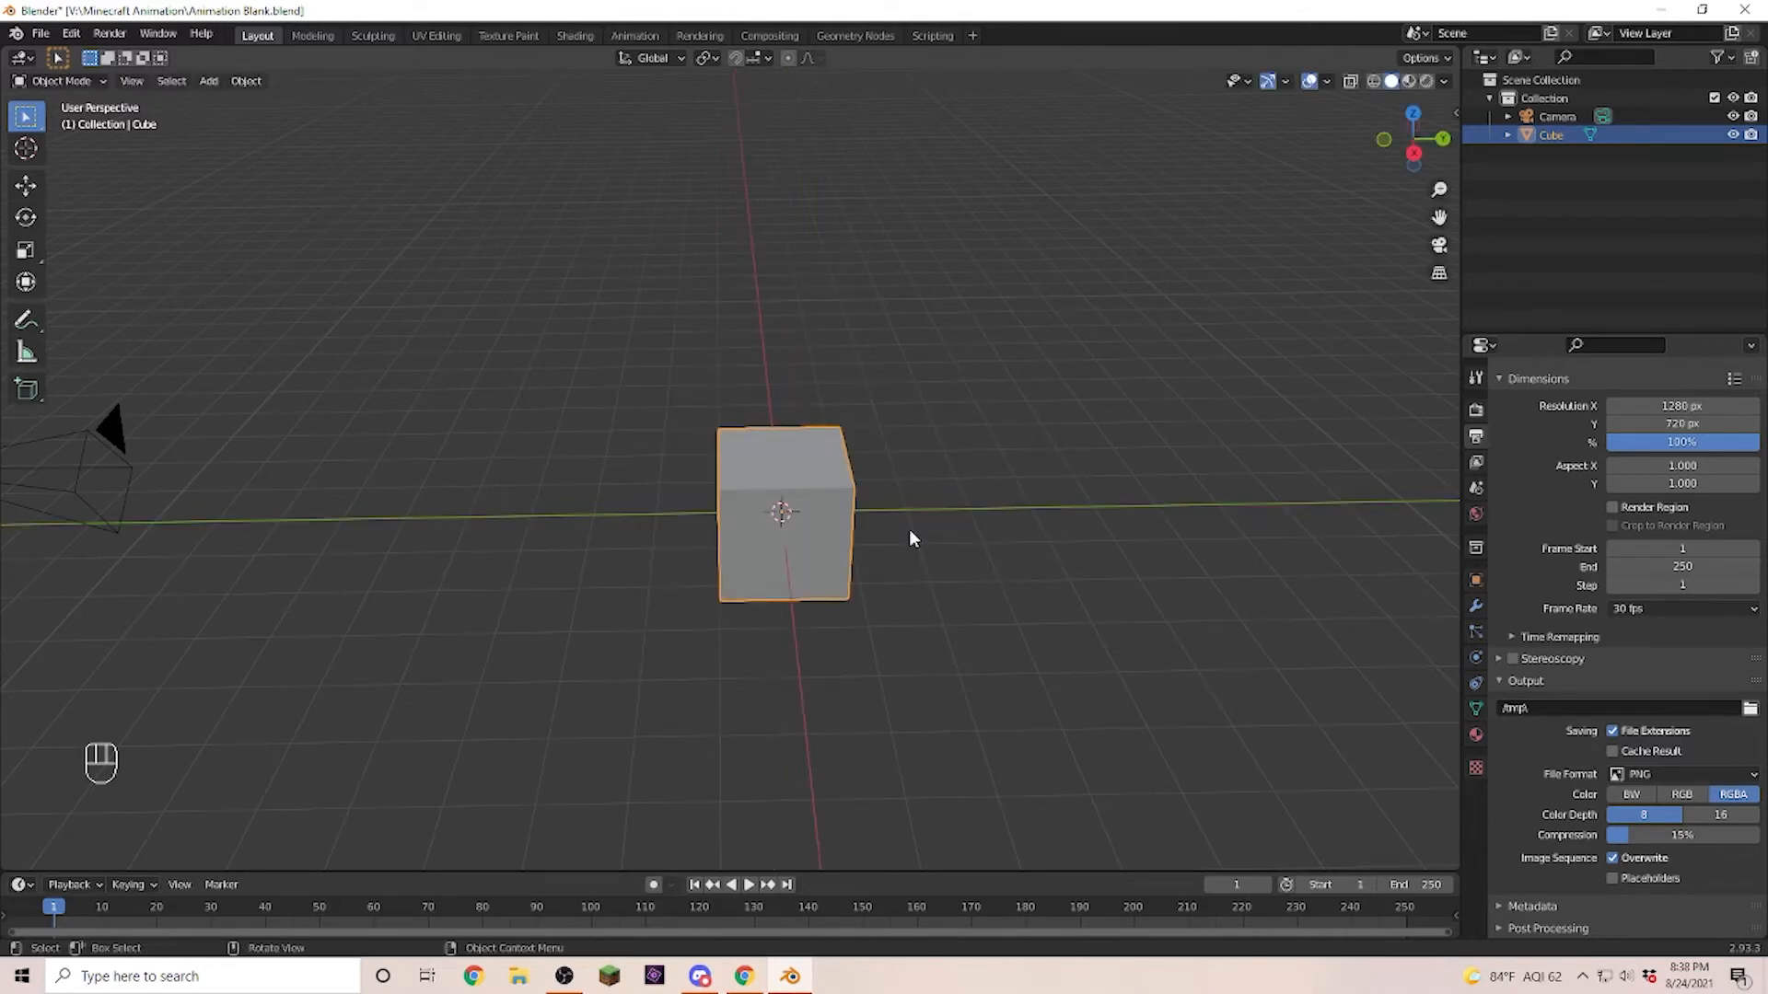
Try rotating the cube freely and around the global X and Y axes.
key(r)
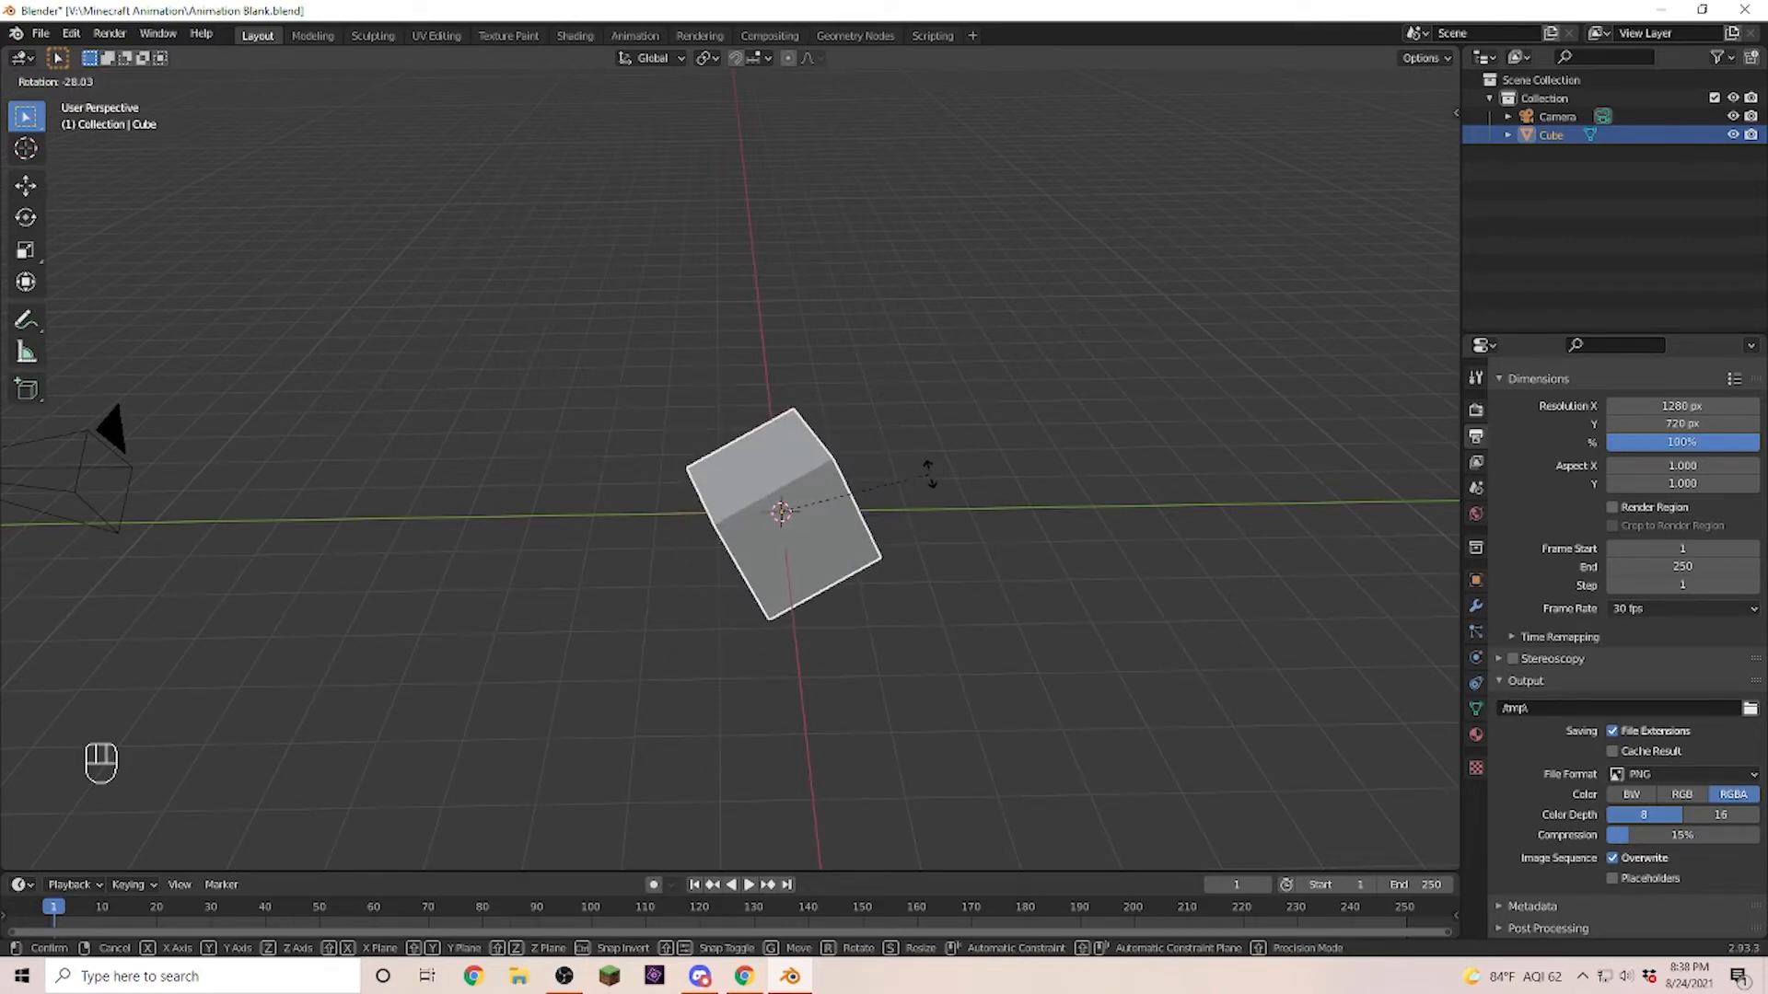
key(x)
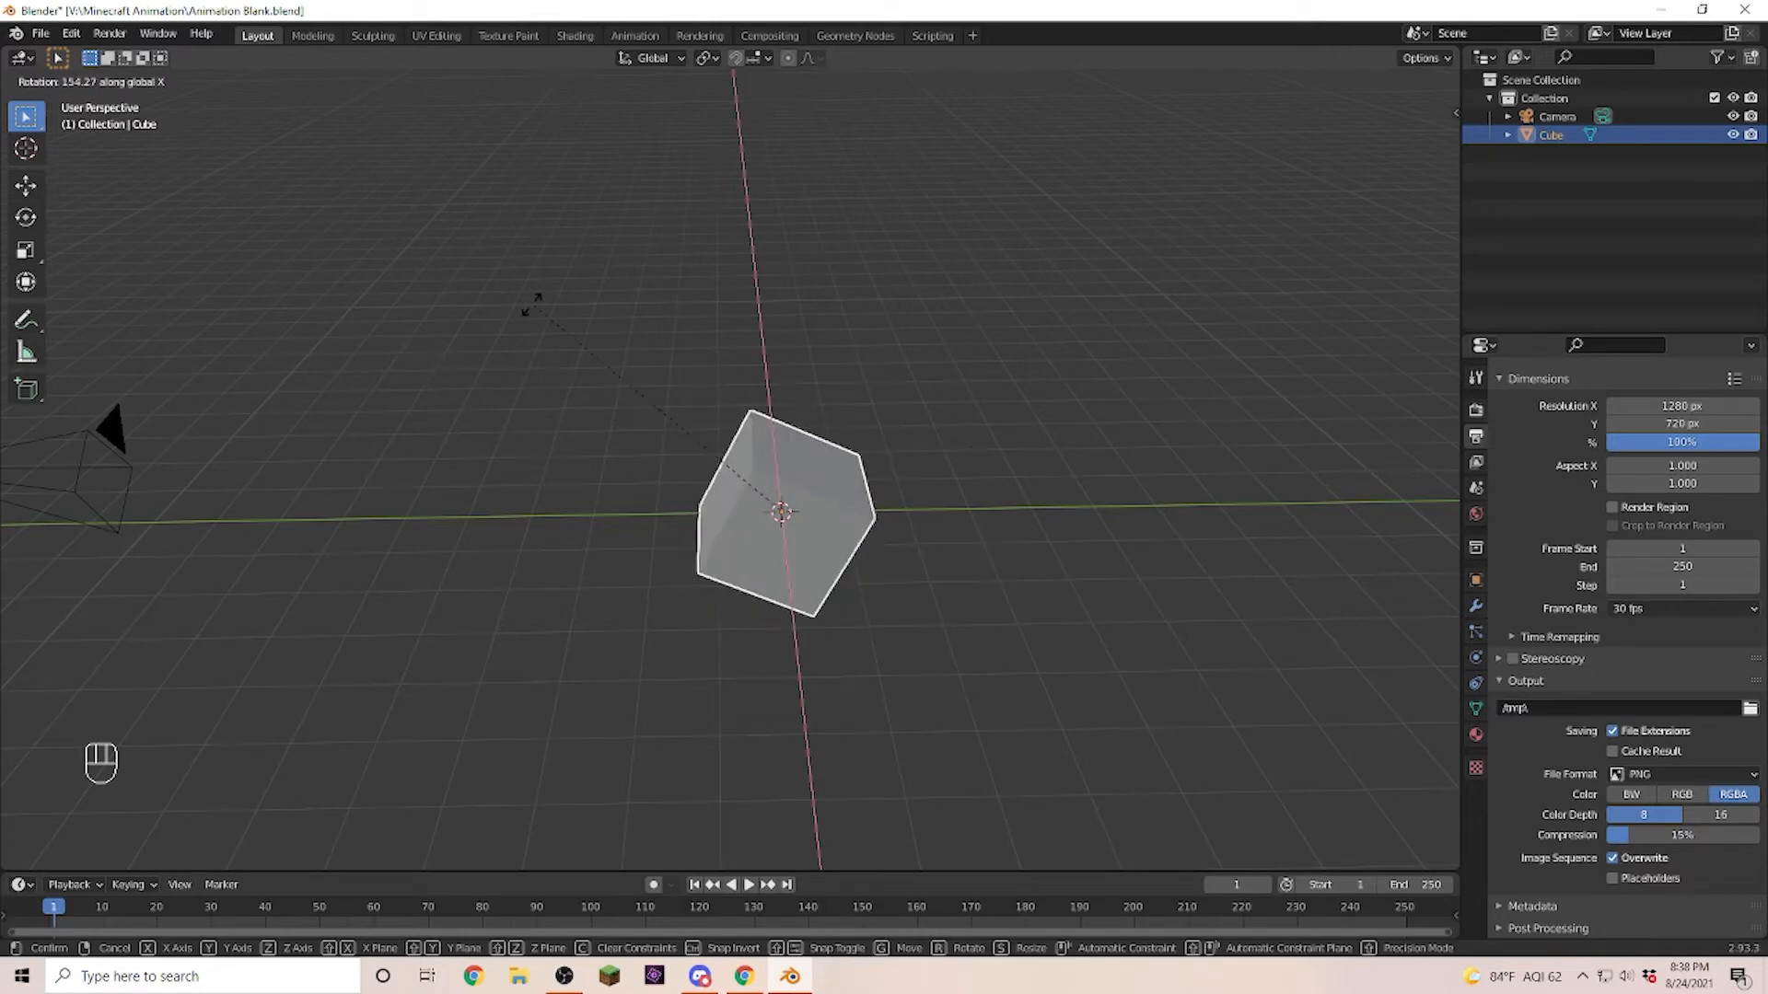
key(y)
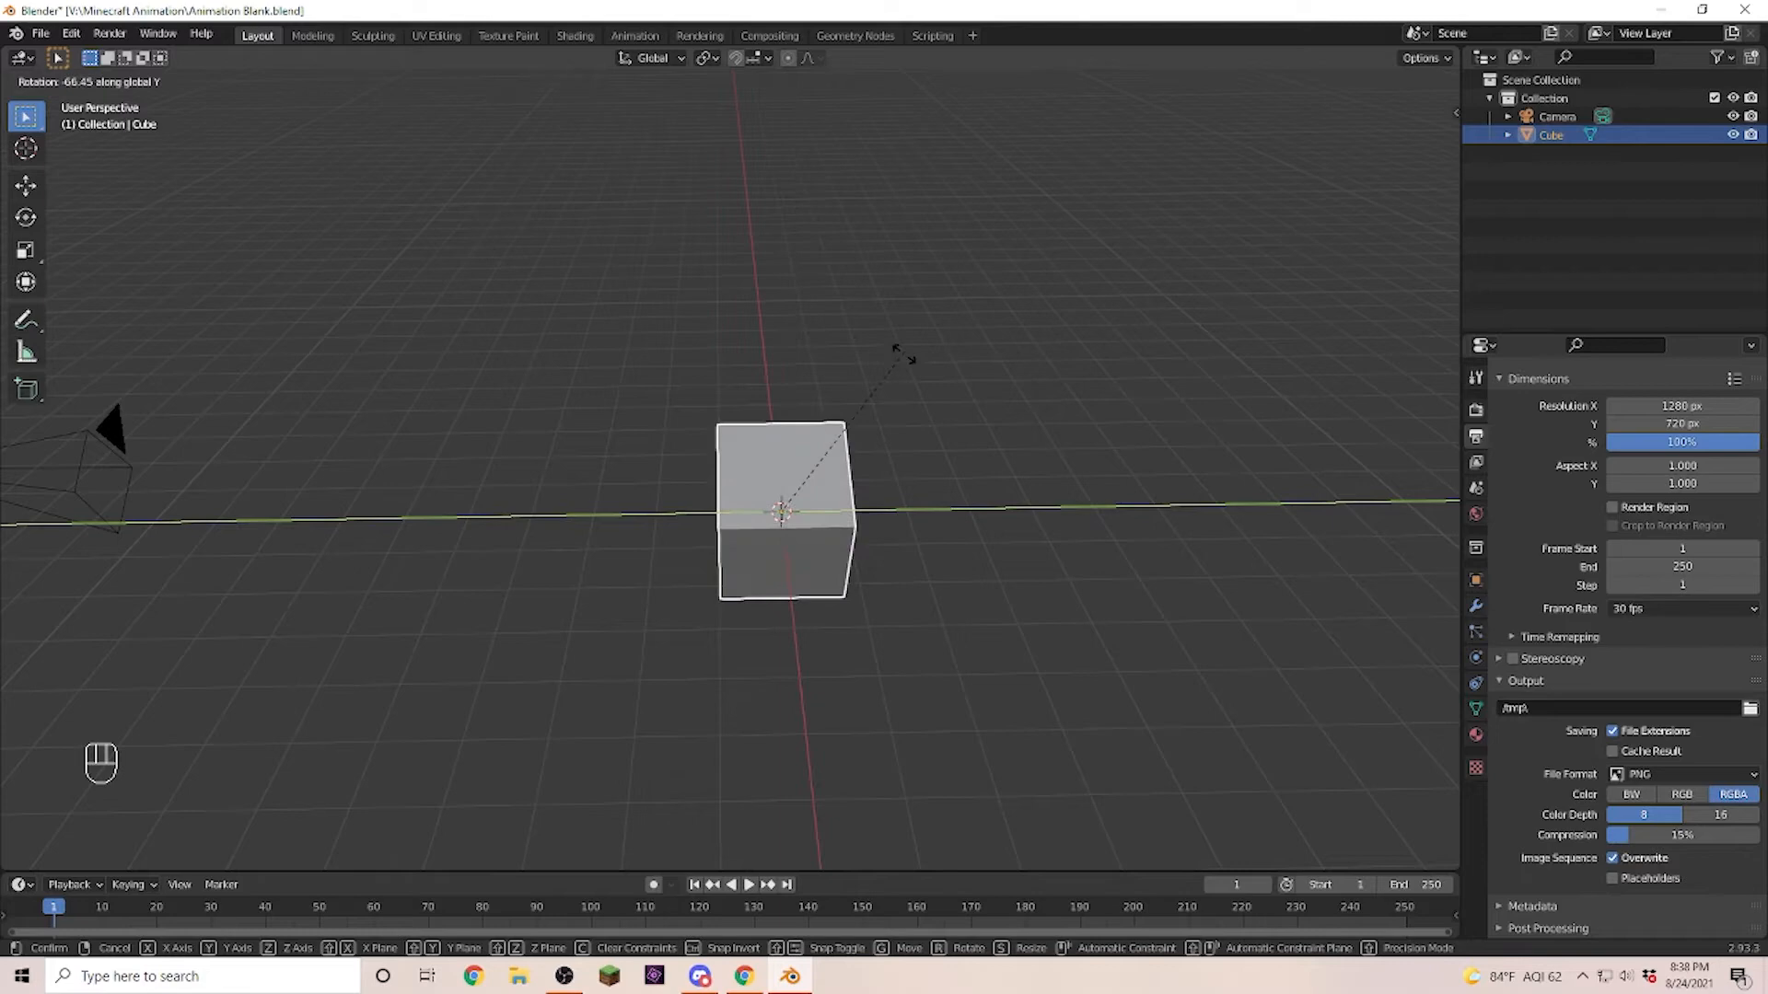
key(Escape)
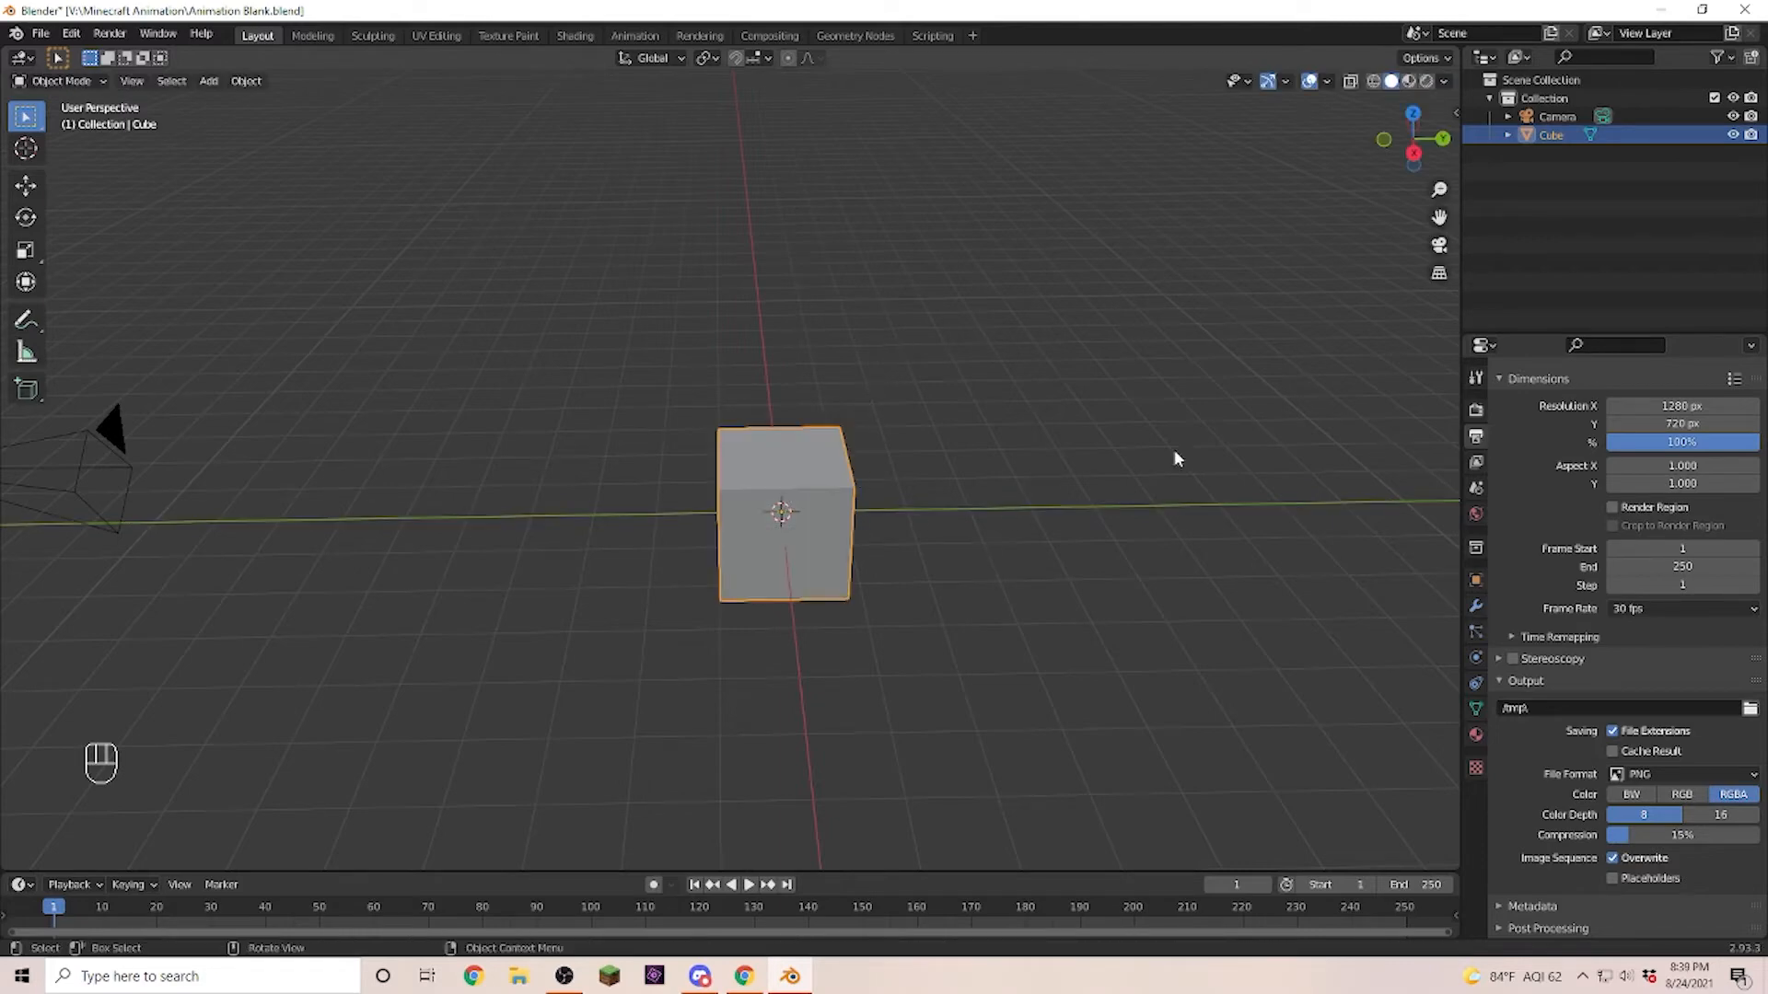
Try scaling the cube uniformly and separately along the global X and Z axes.
key(s)
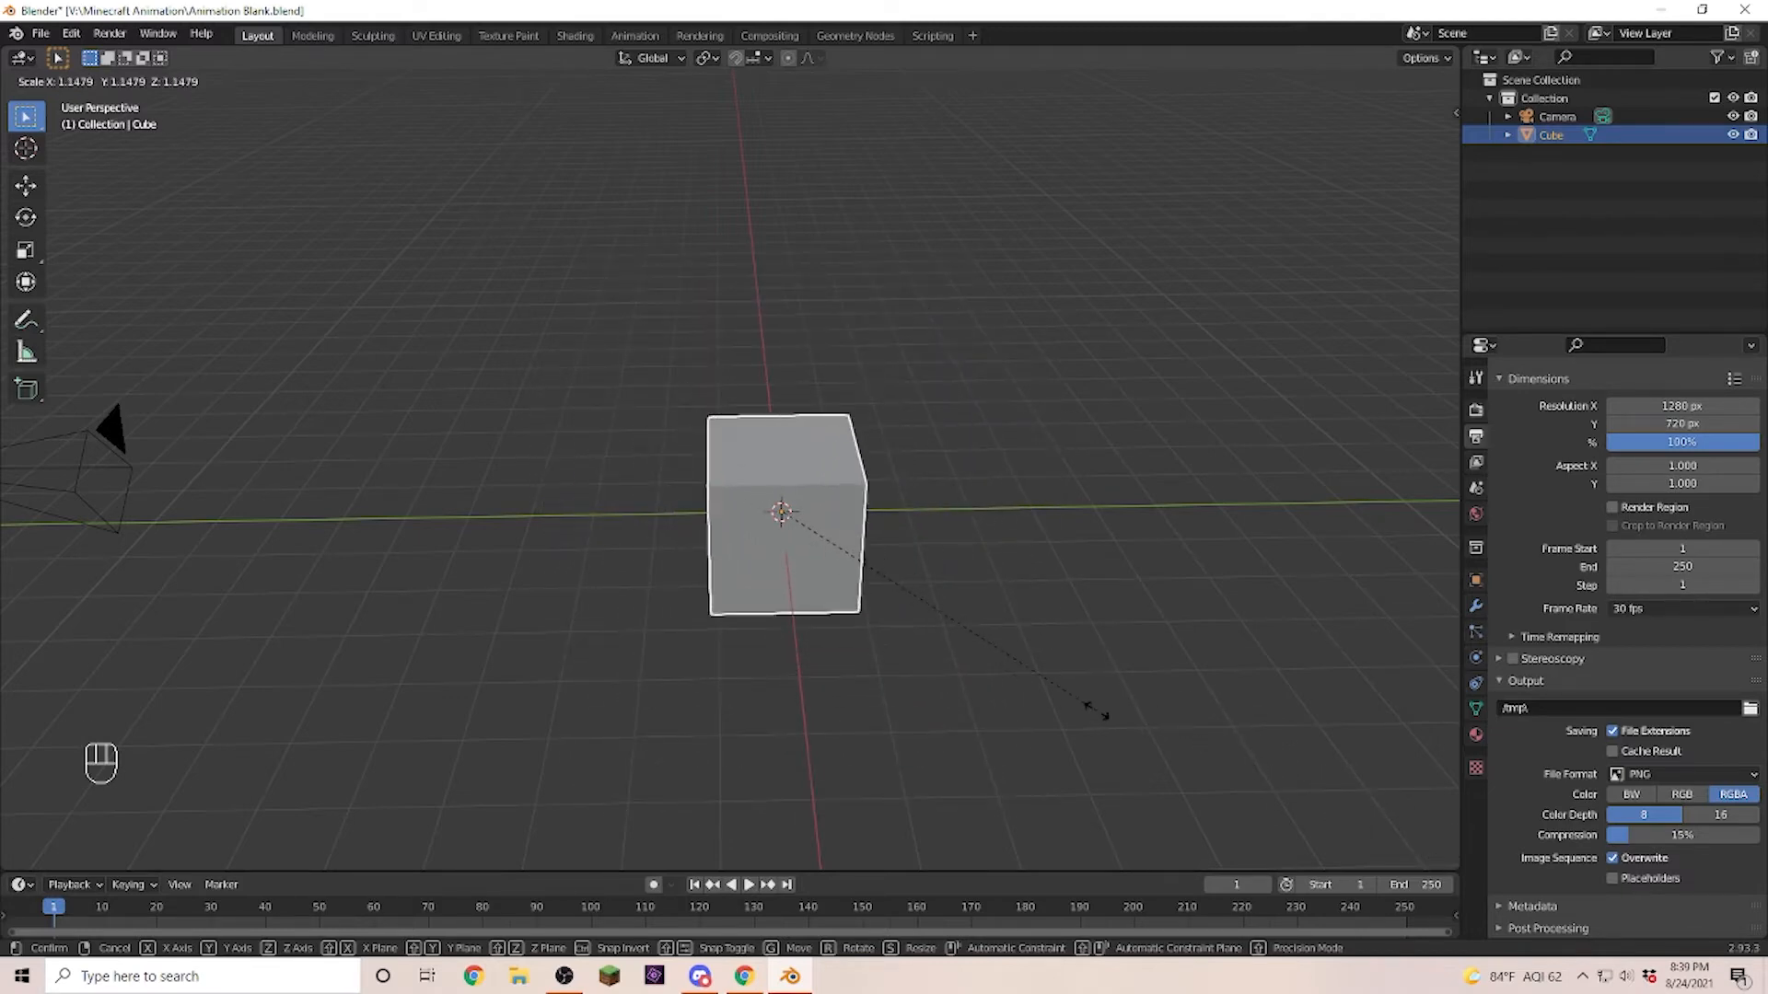
key(x)
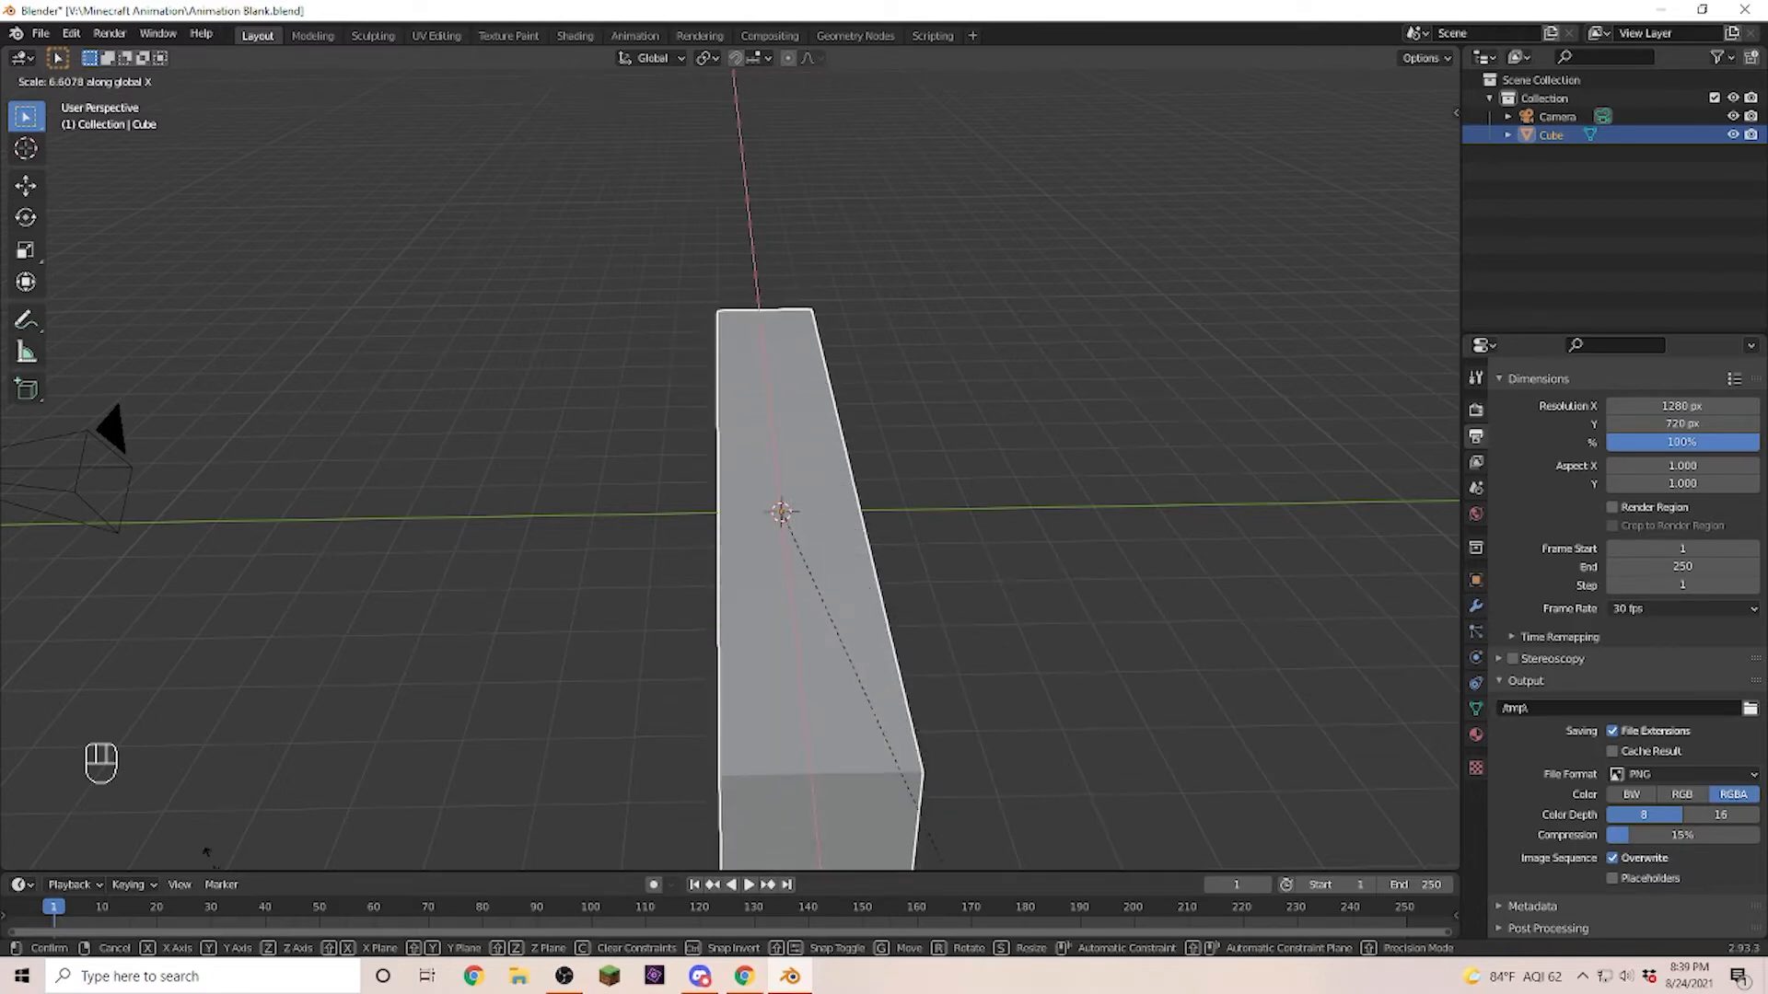
right_click(955, 537)
key(s)
key(z)
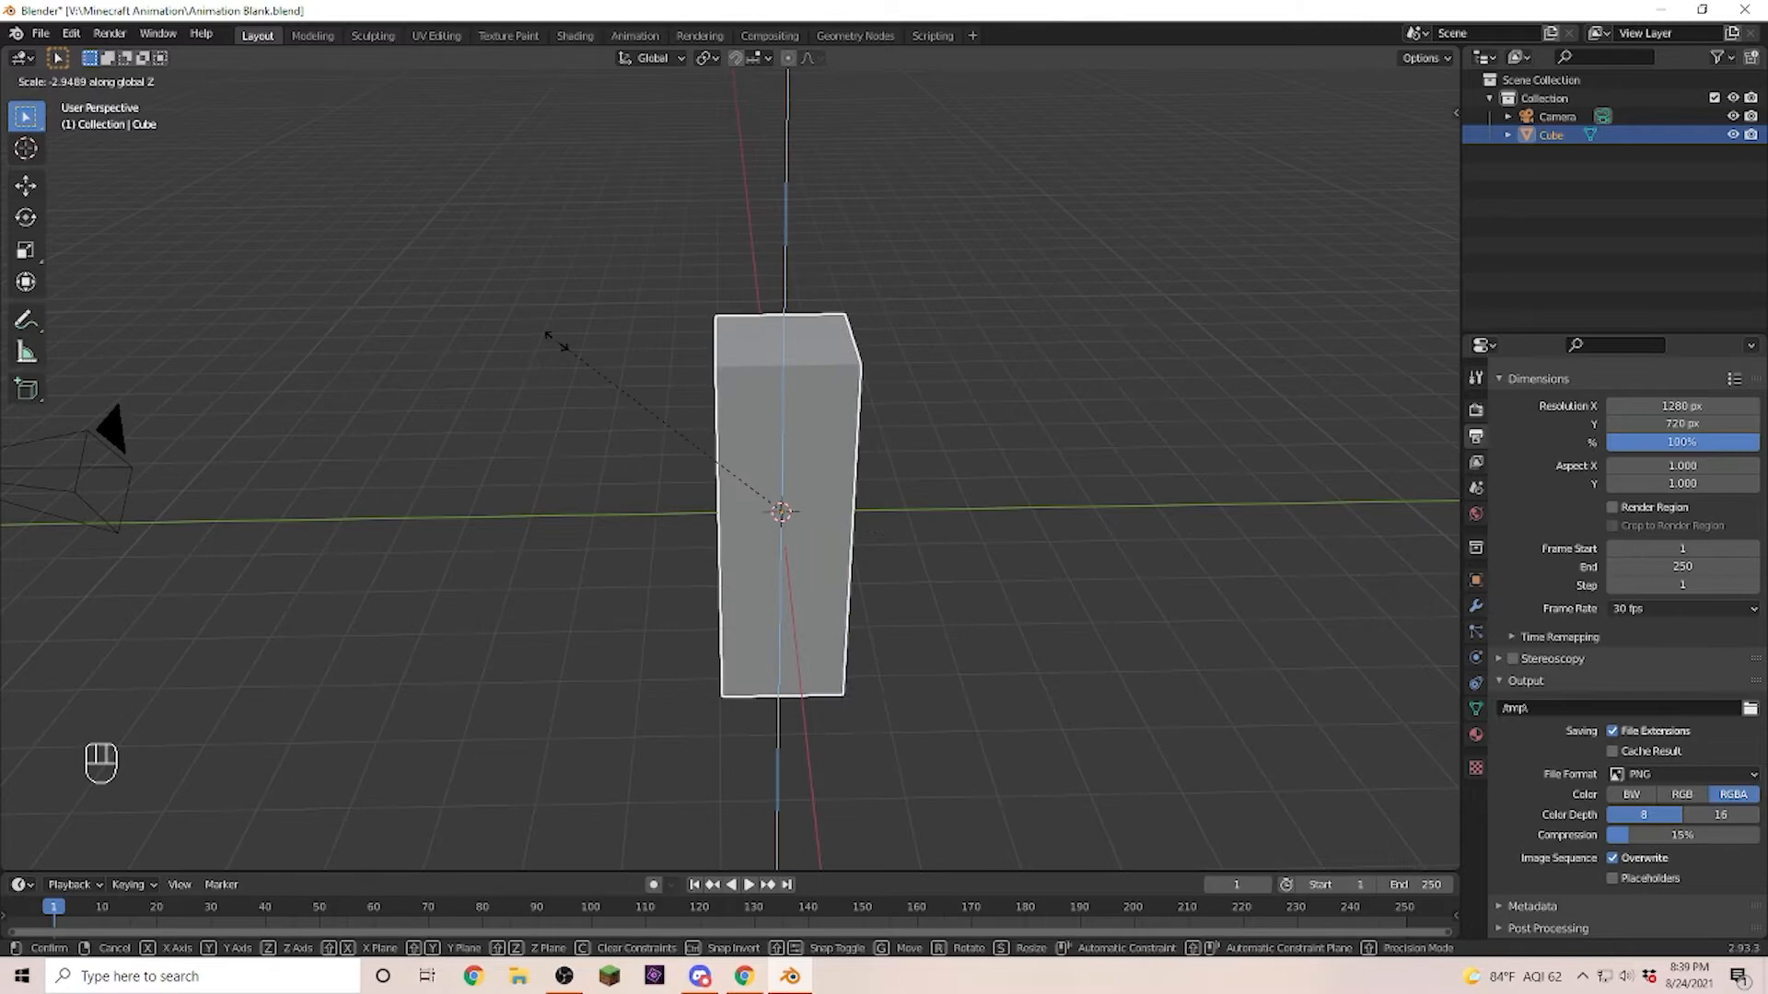
right_click(1077, 714)
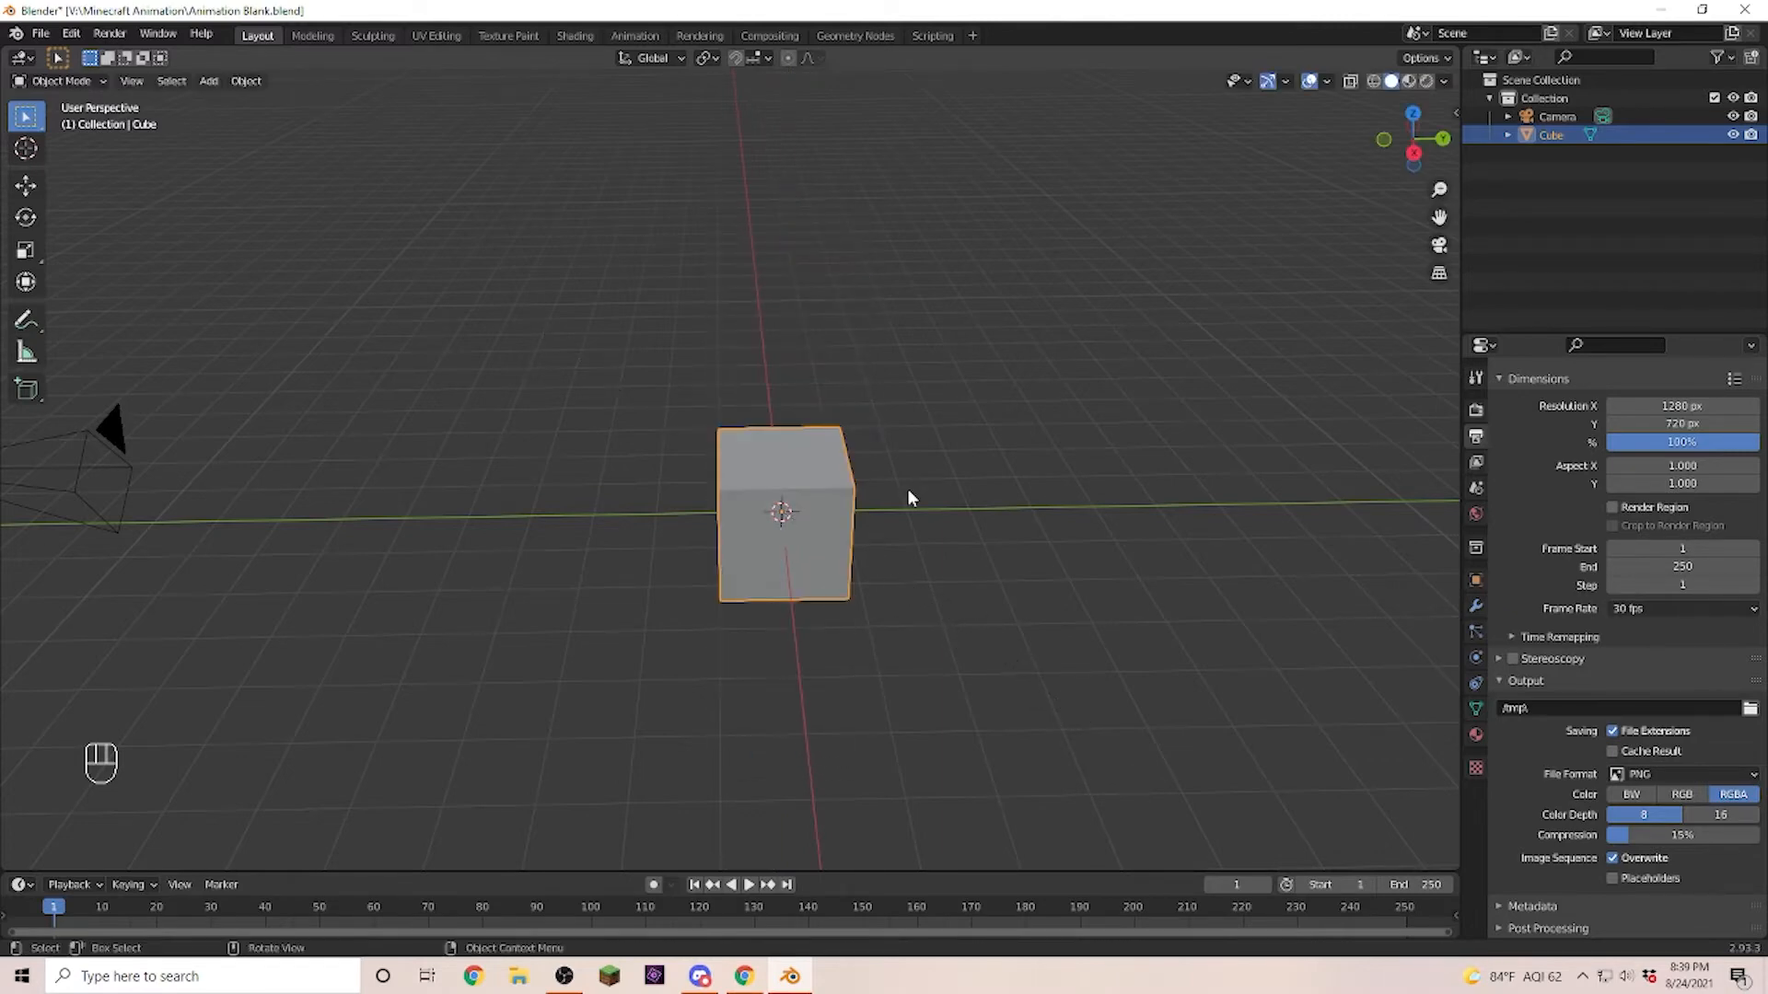
Duplicate the cube and place the copy beside the original in the positive direction of the global Y axis.
key(shift)
key(shift+d)
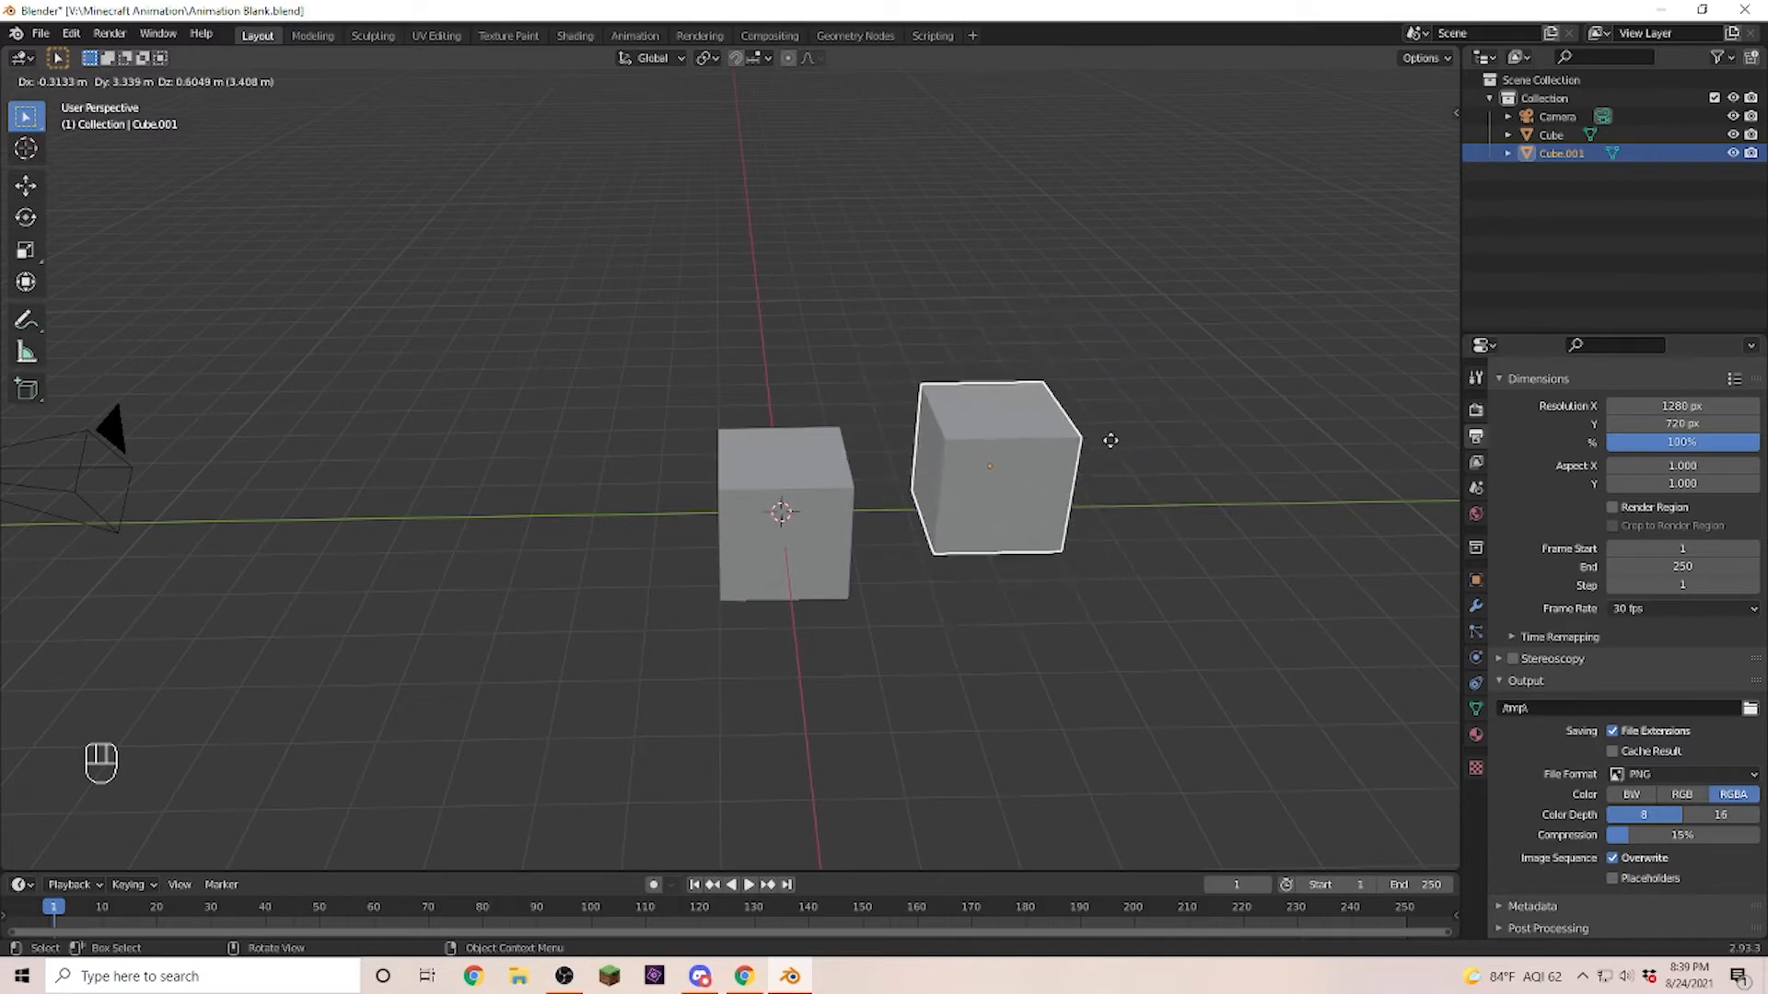
key(y)
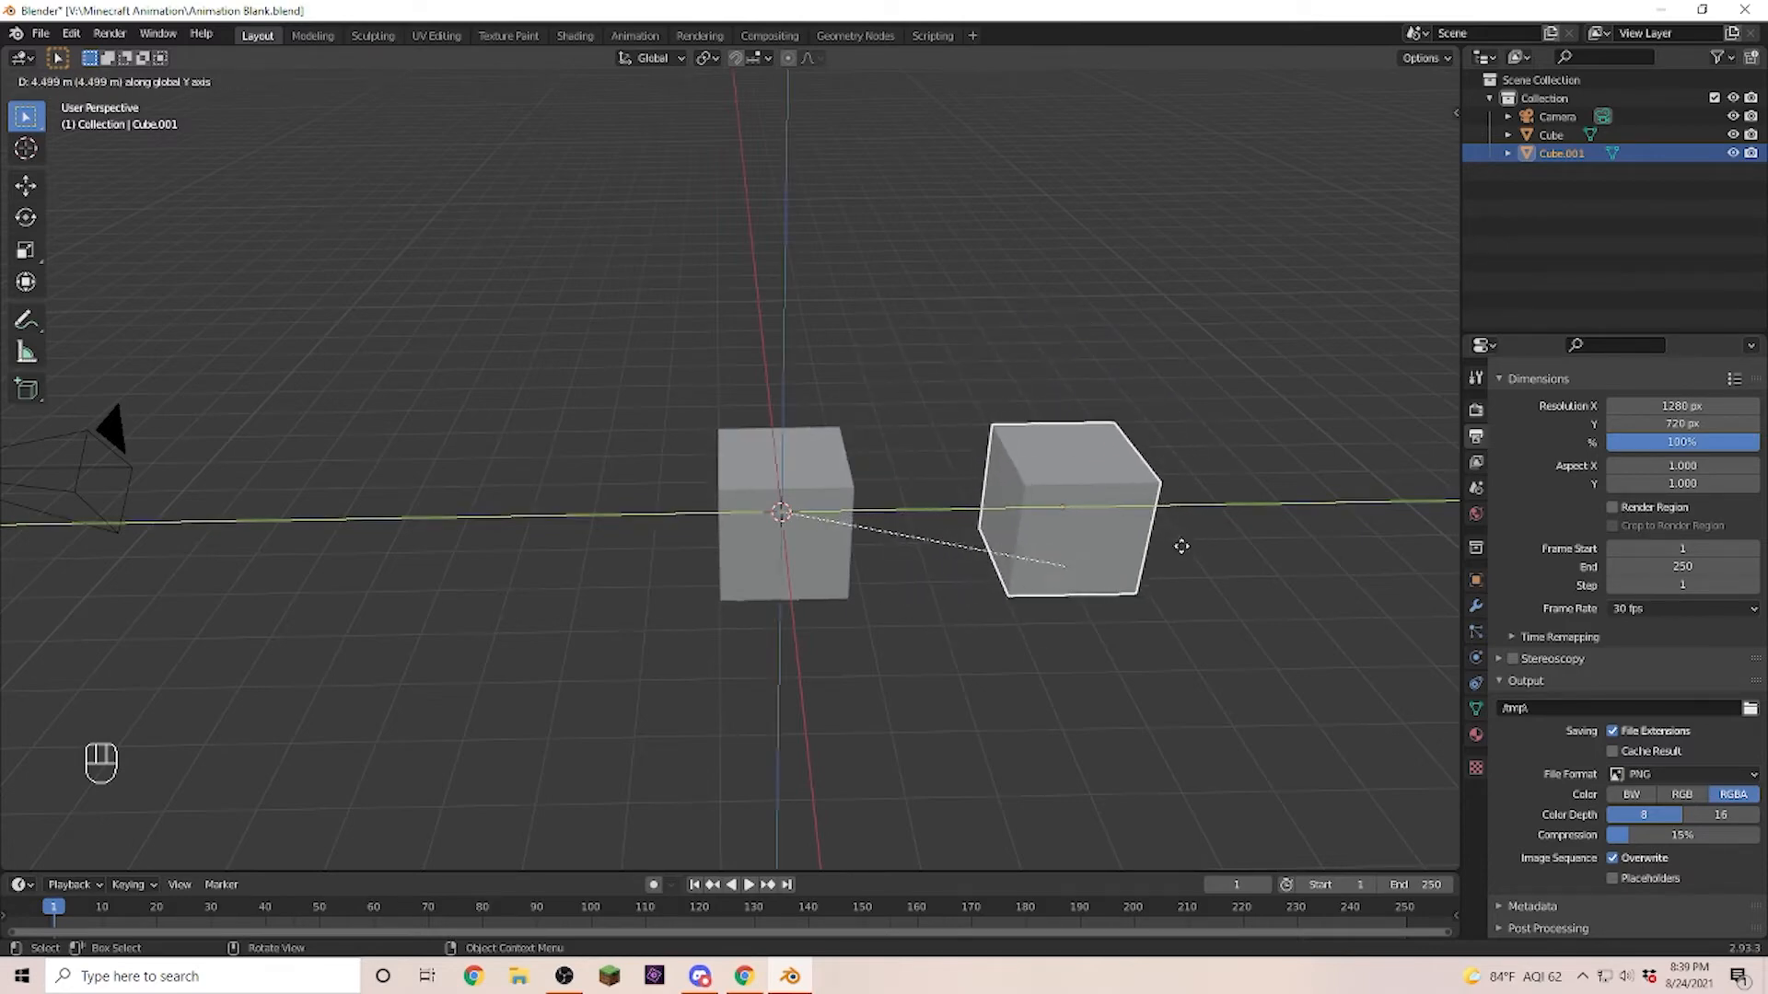
click(1087, 647)
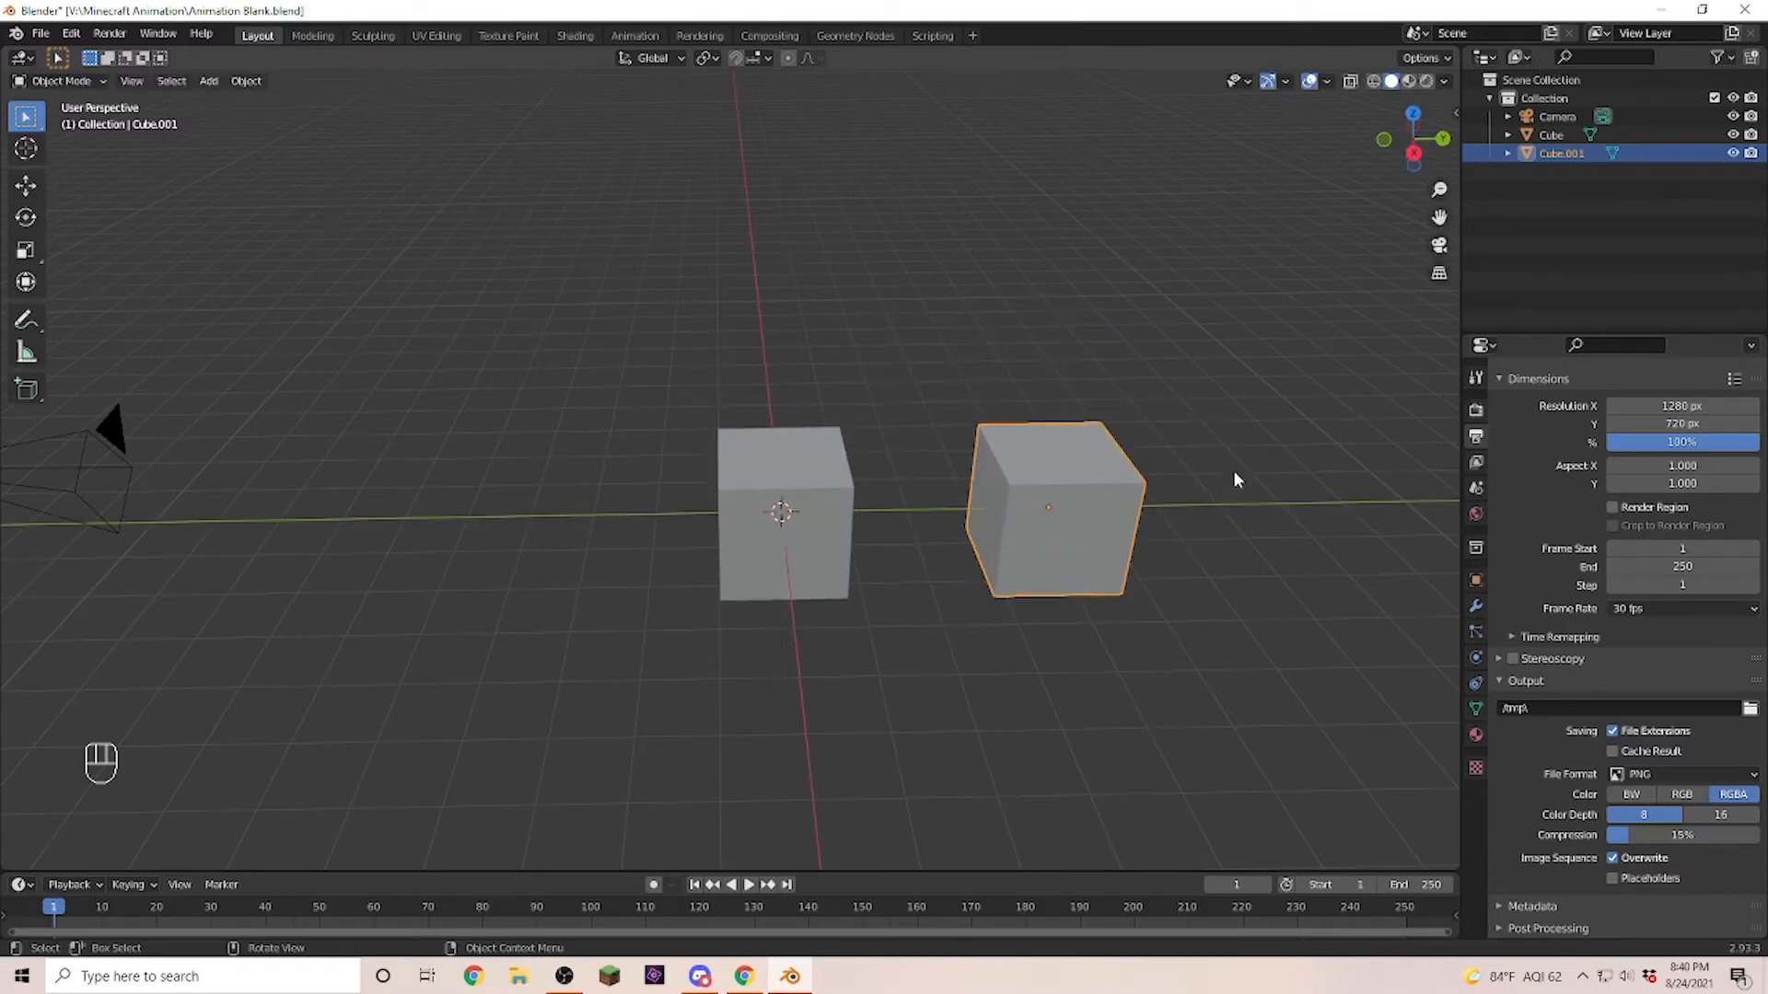
Box-select both cubes and try moving them together.
drag(1221, 356, 649, 750)
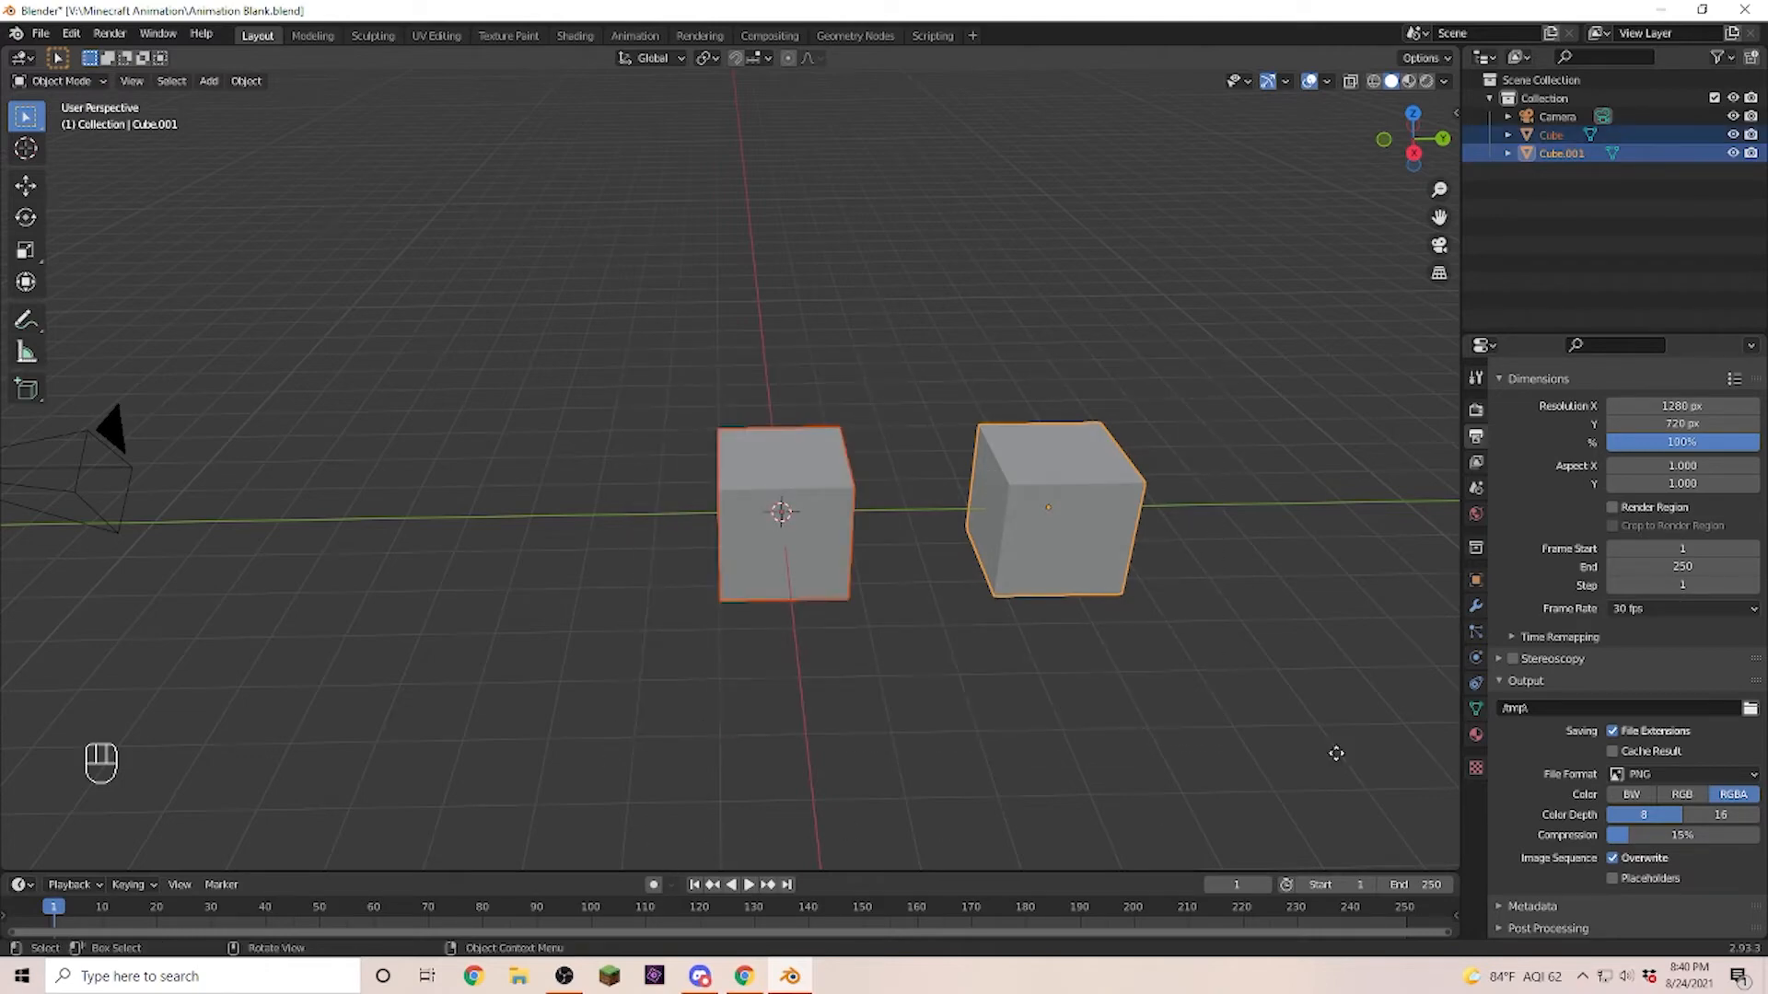
key(g)
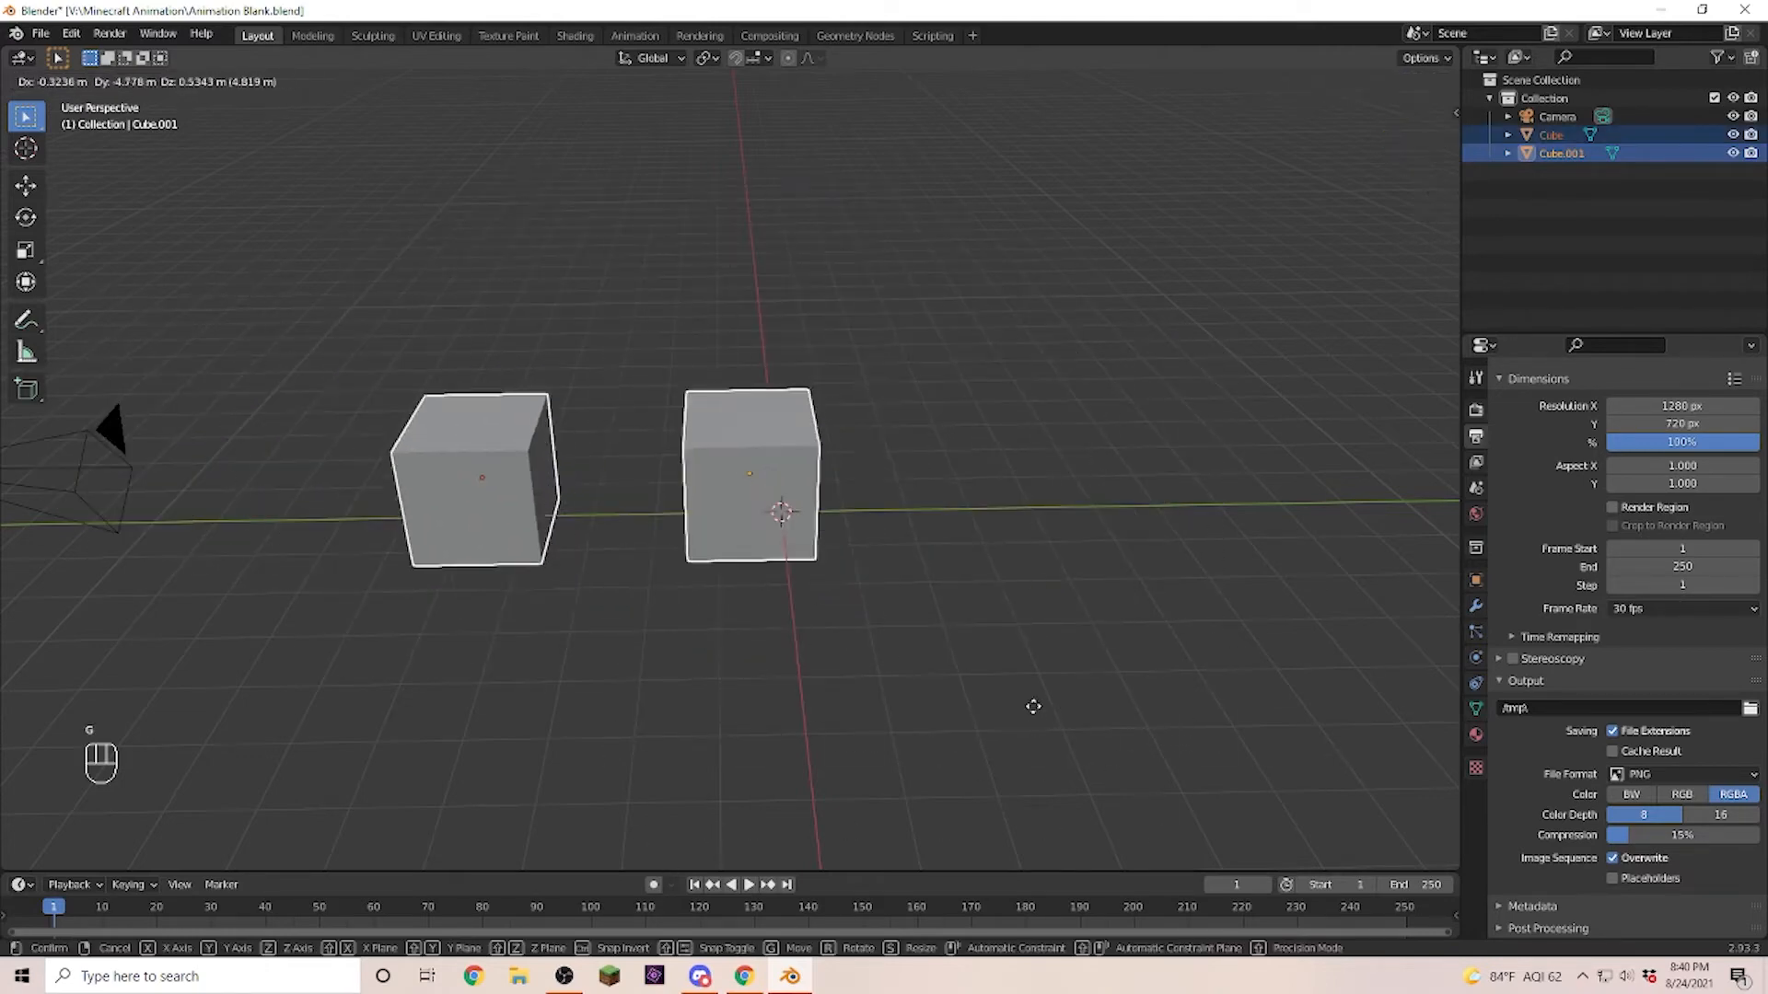
right_click(1219, 728)
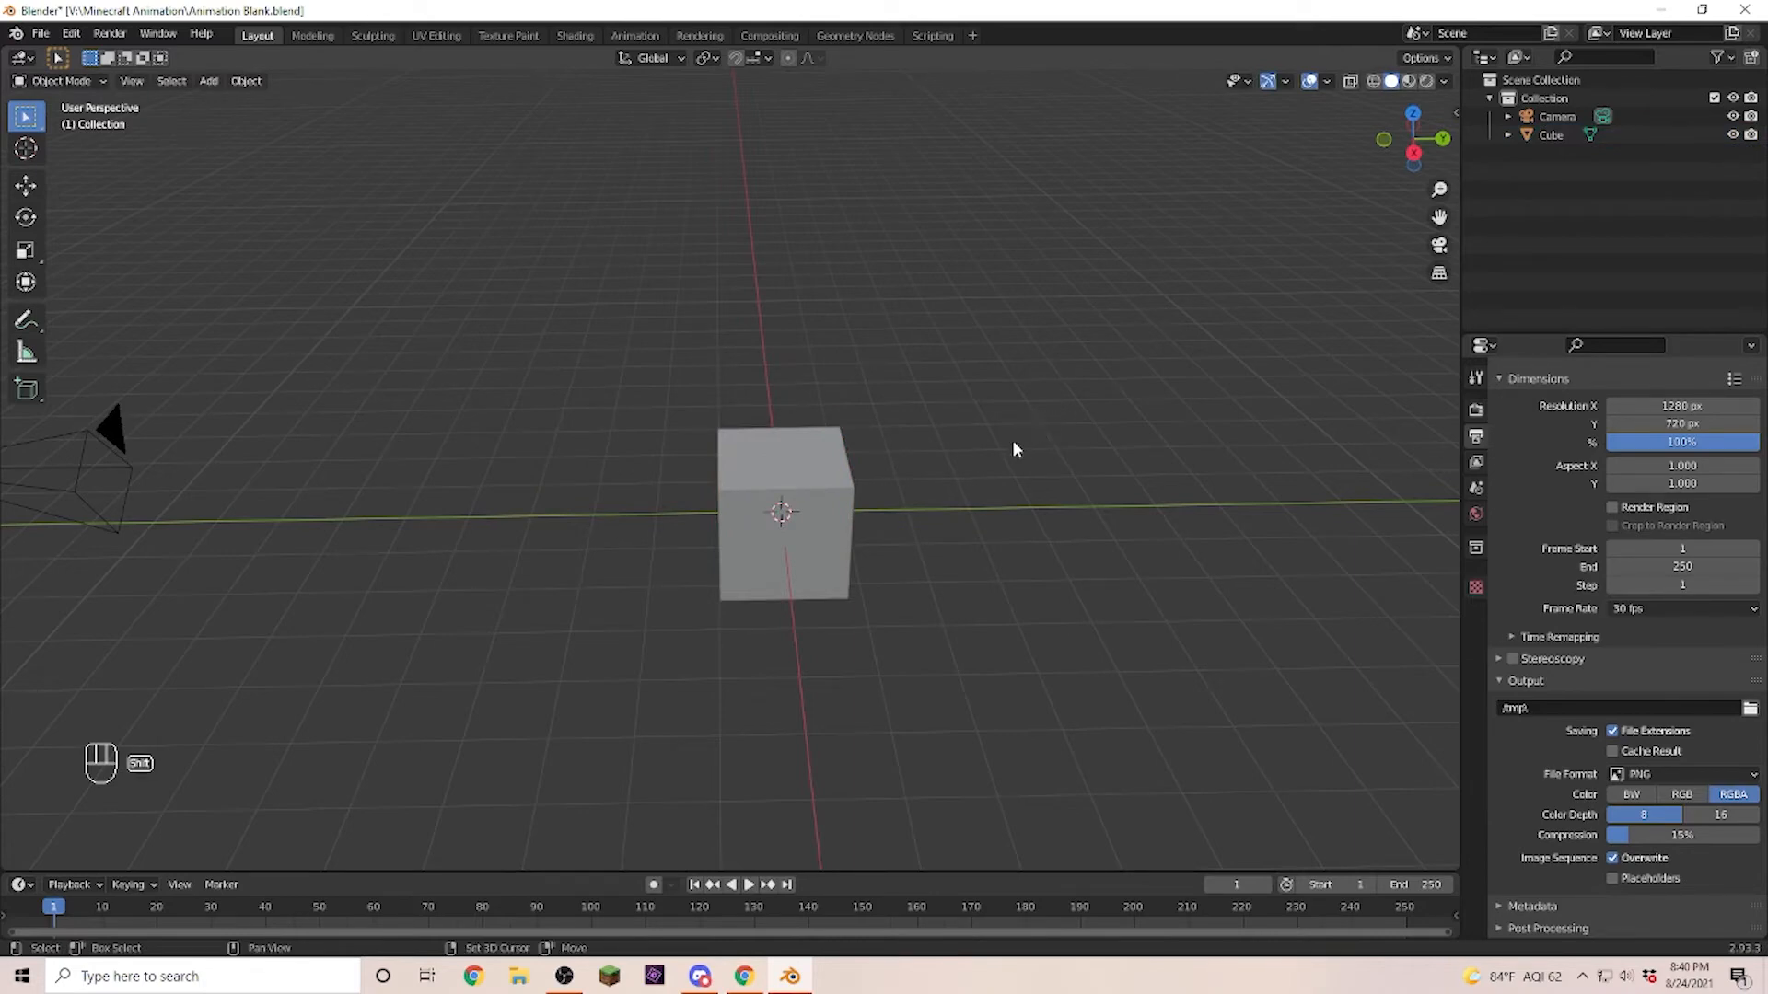
Add a UV Sphere mesh and move it out of the cube to a spot above it on the camera's side.
key(shift+a)
mouse_move(1013, 439)
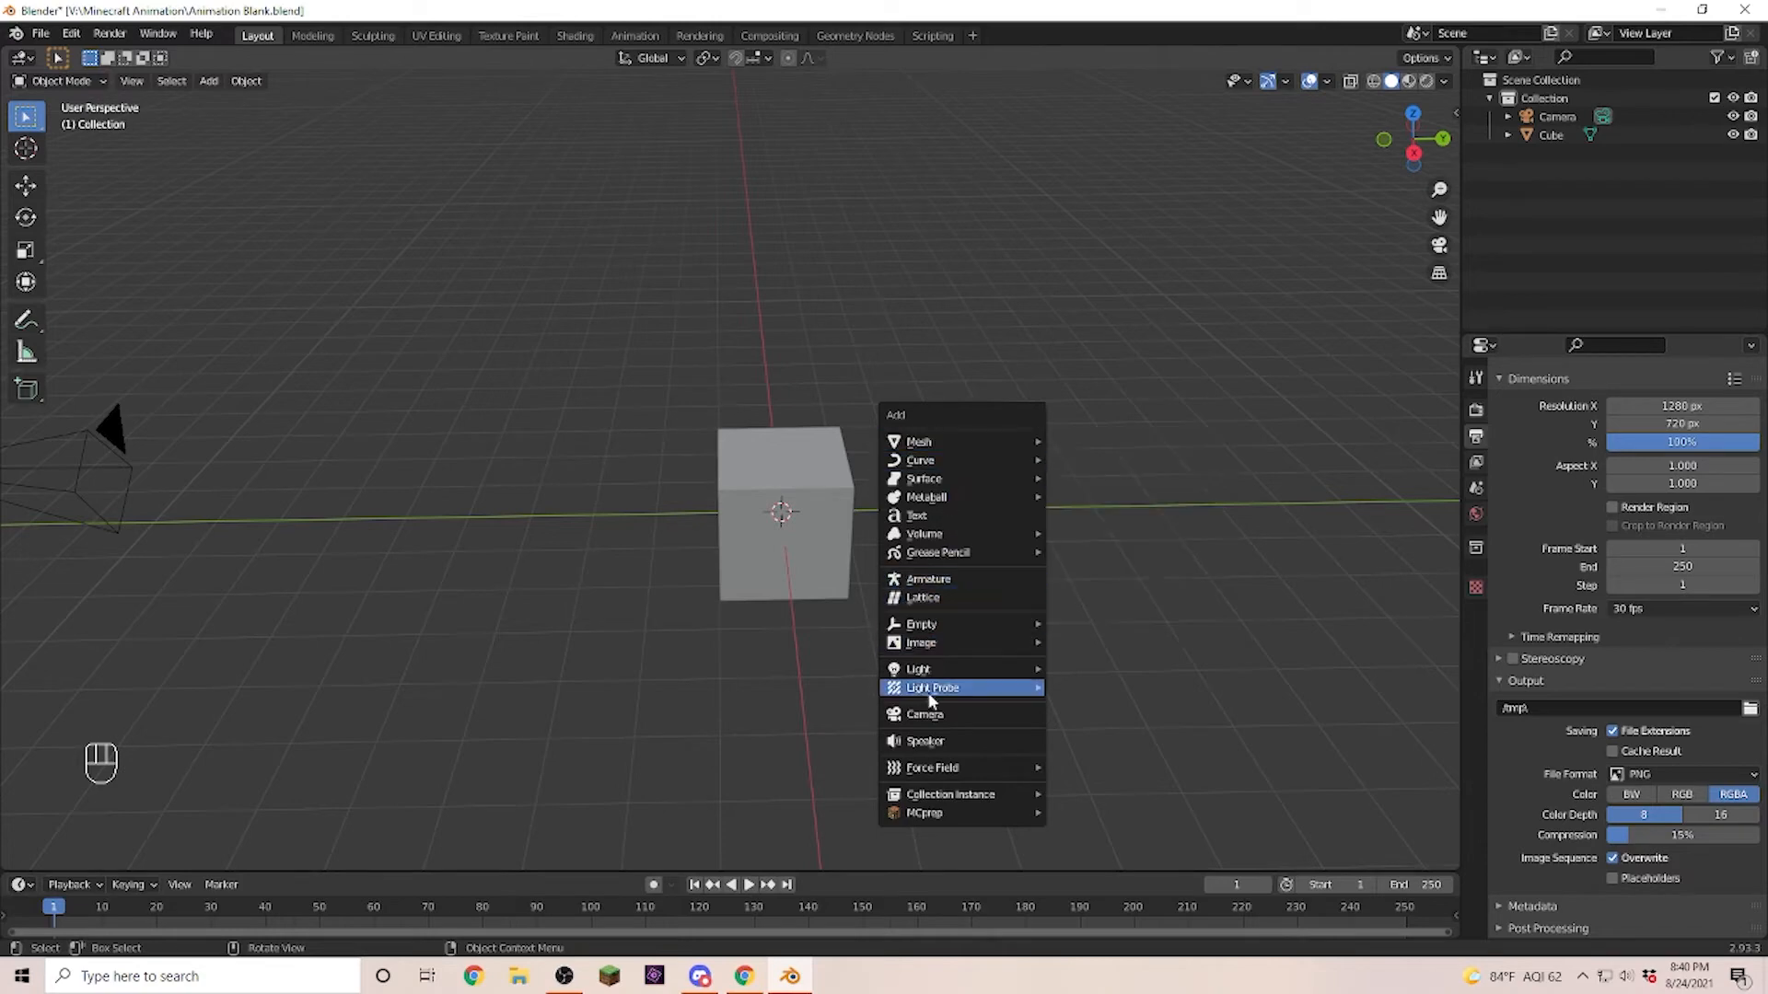
mouse_move(955, 680)
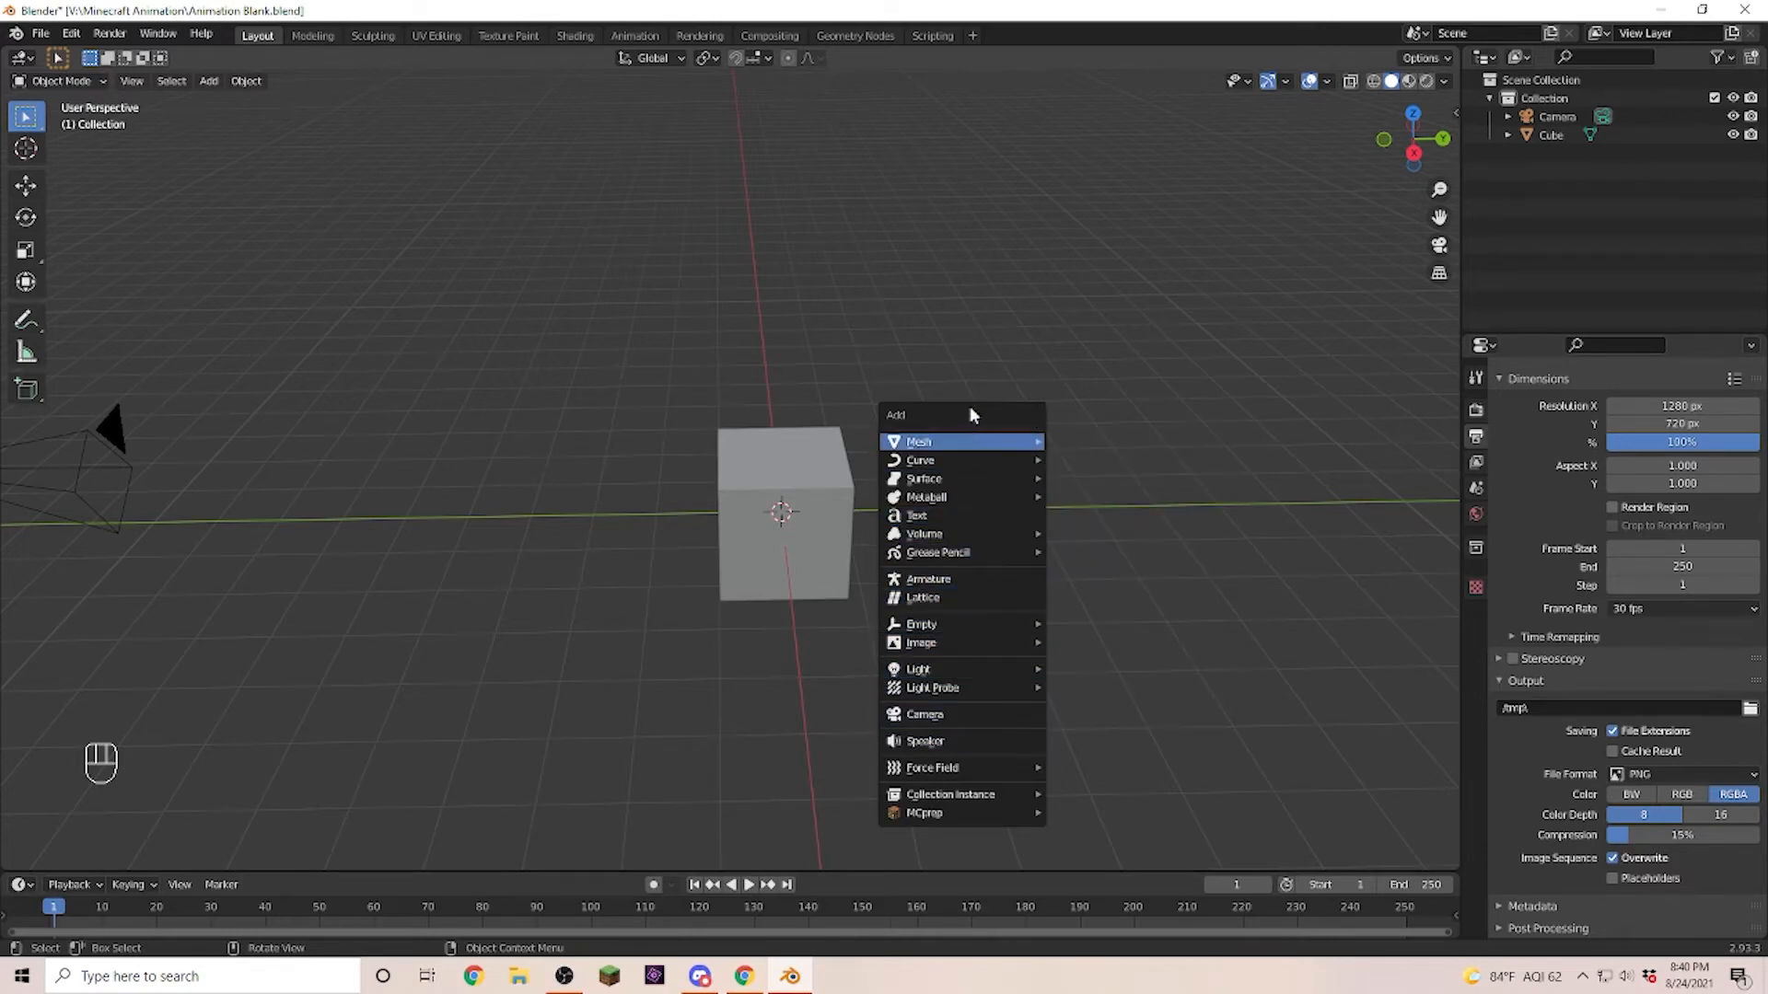
mouse_move(952, 447)
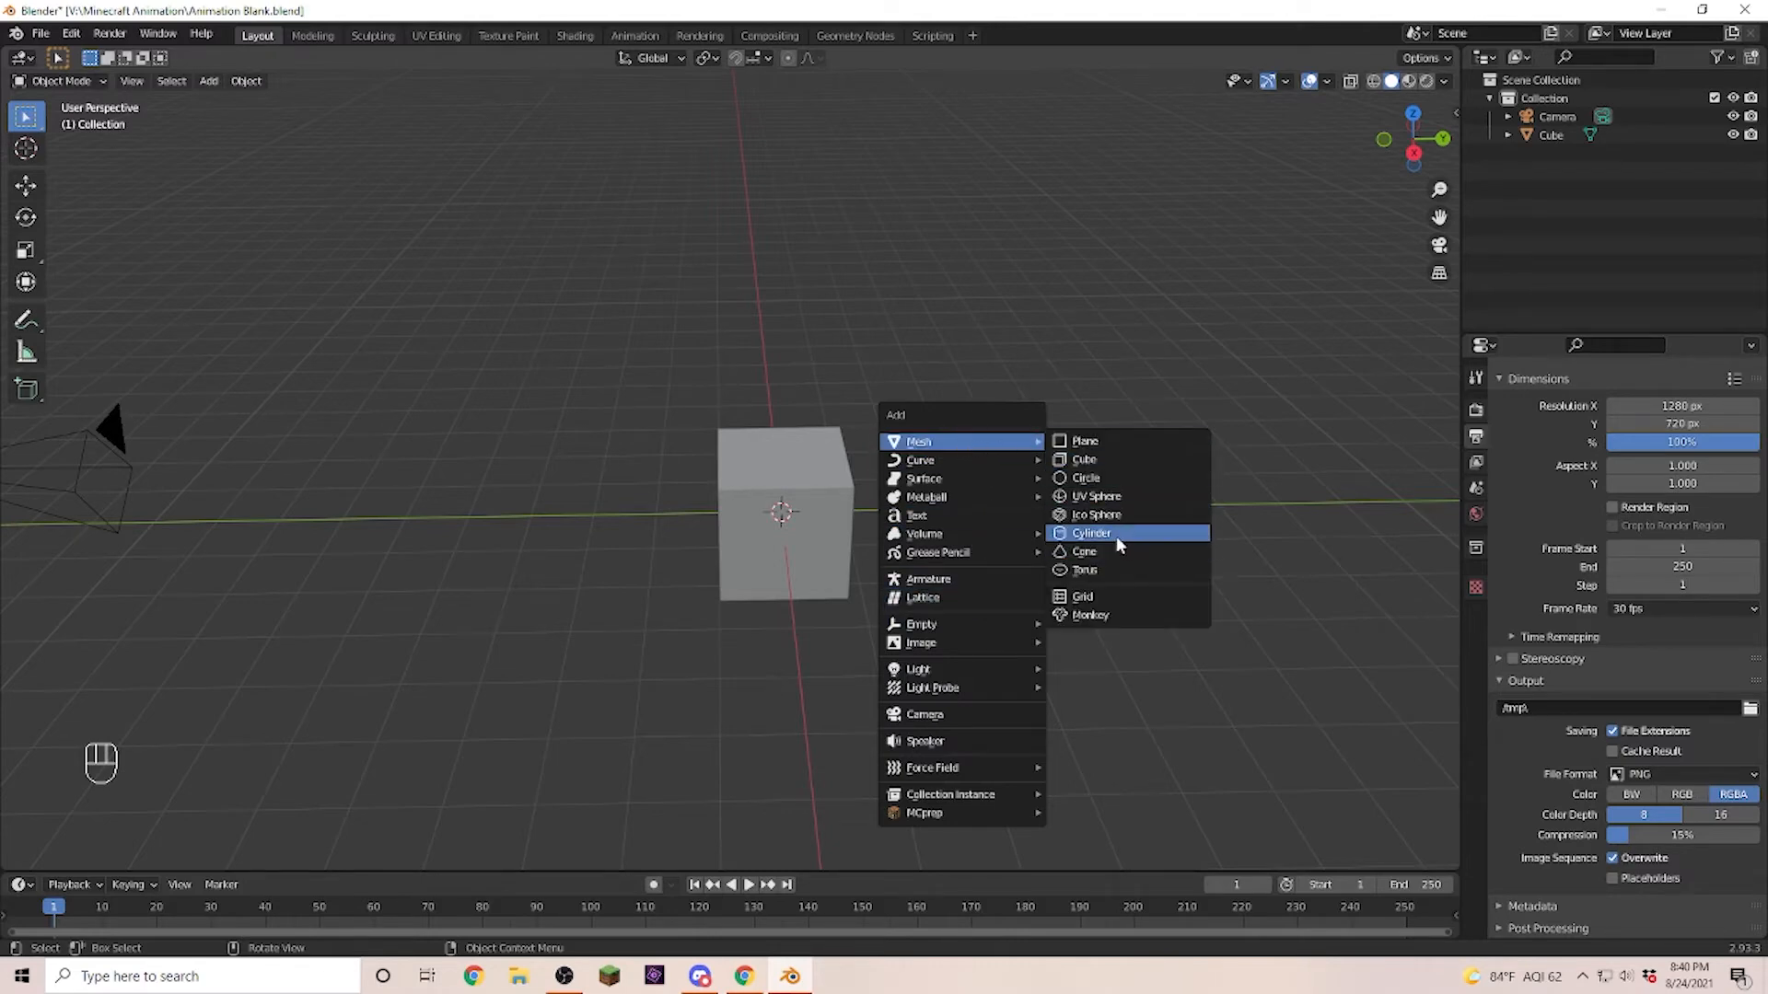
click(1135, 497)
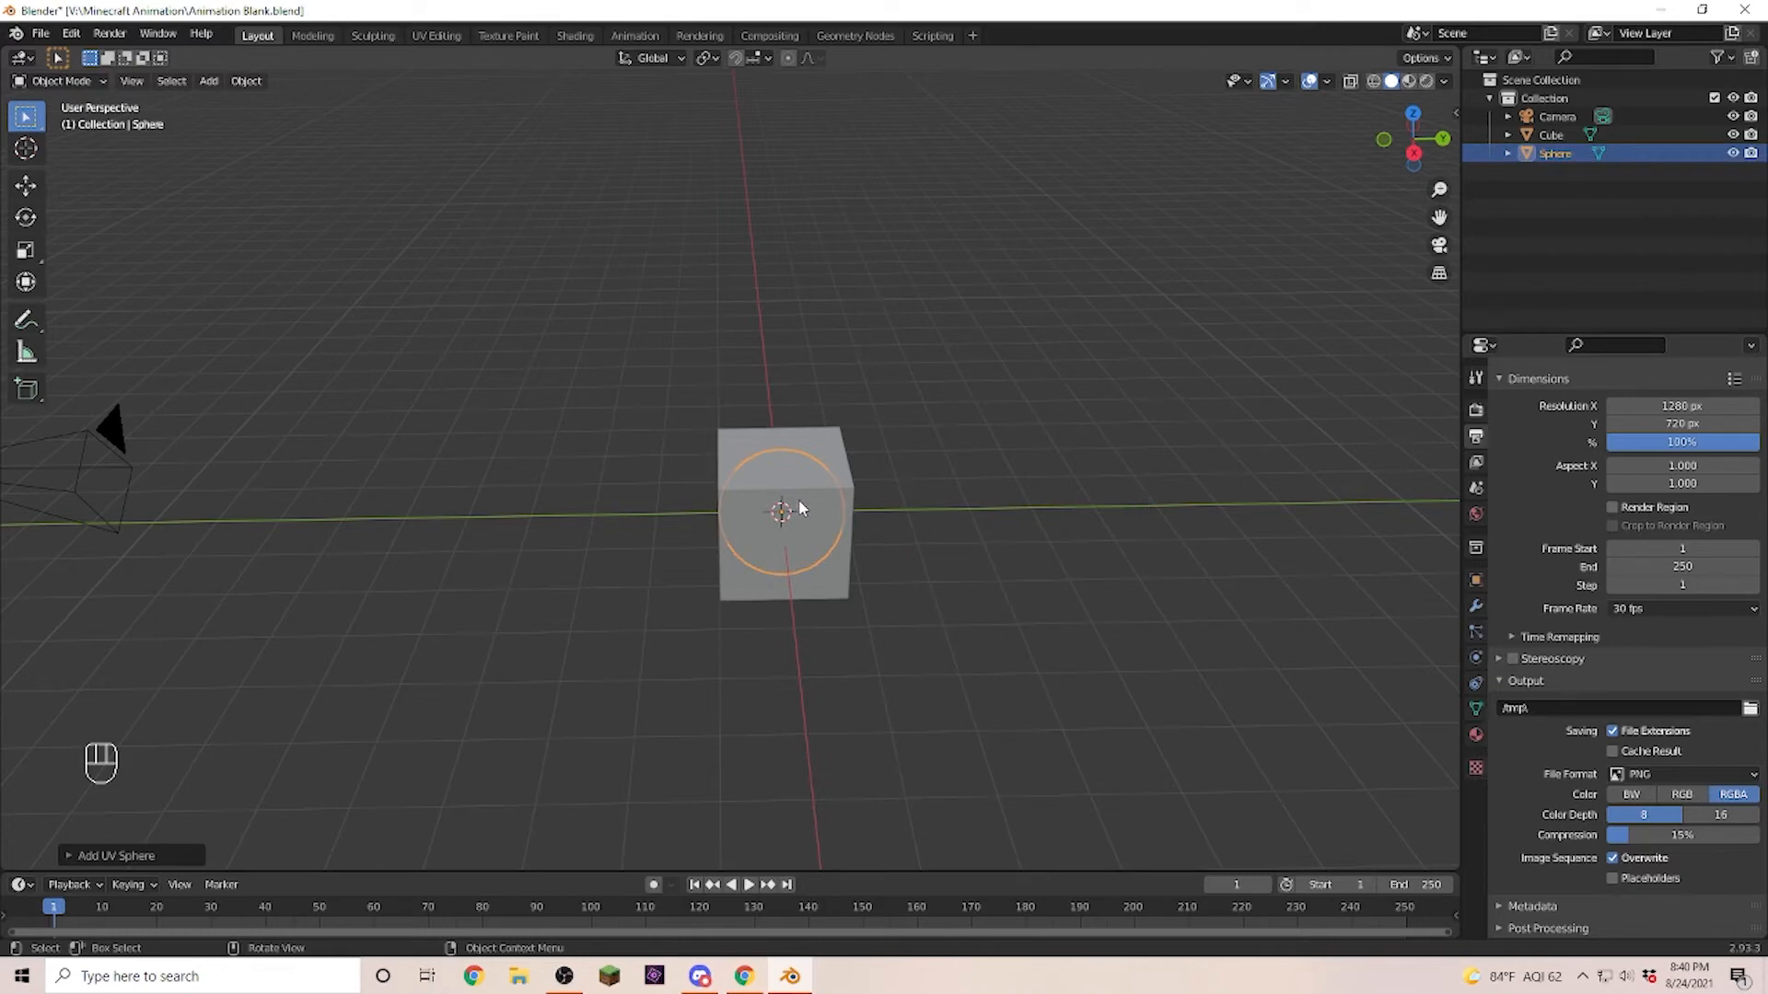
key(g)
click(690, 294)
Add a Sun light and move it above the cube, on the opposite side from the camera.
middle_drag(944, 391, 820, 350)
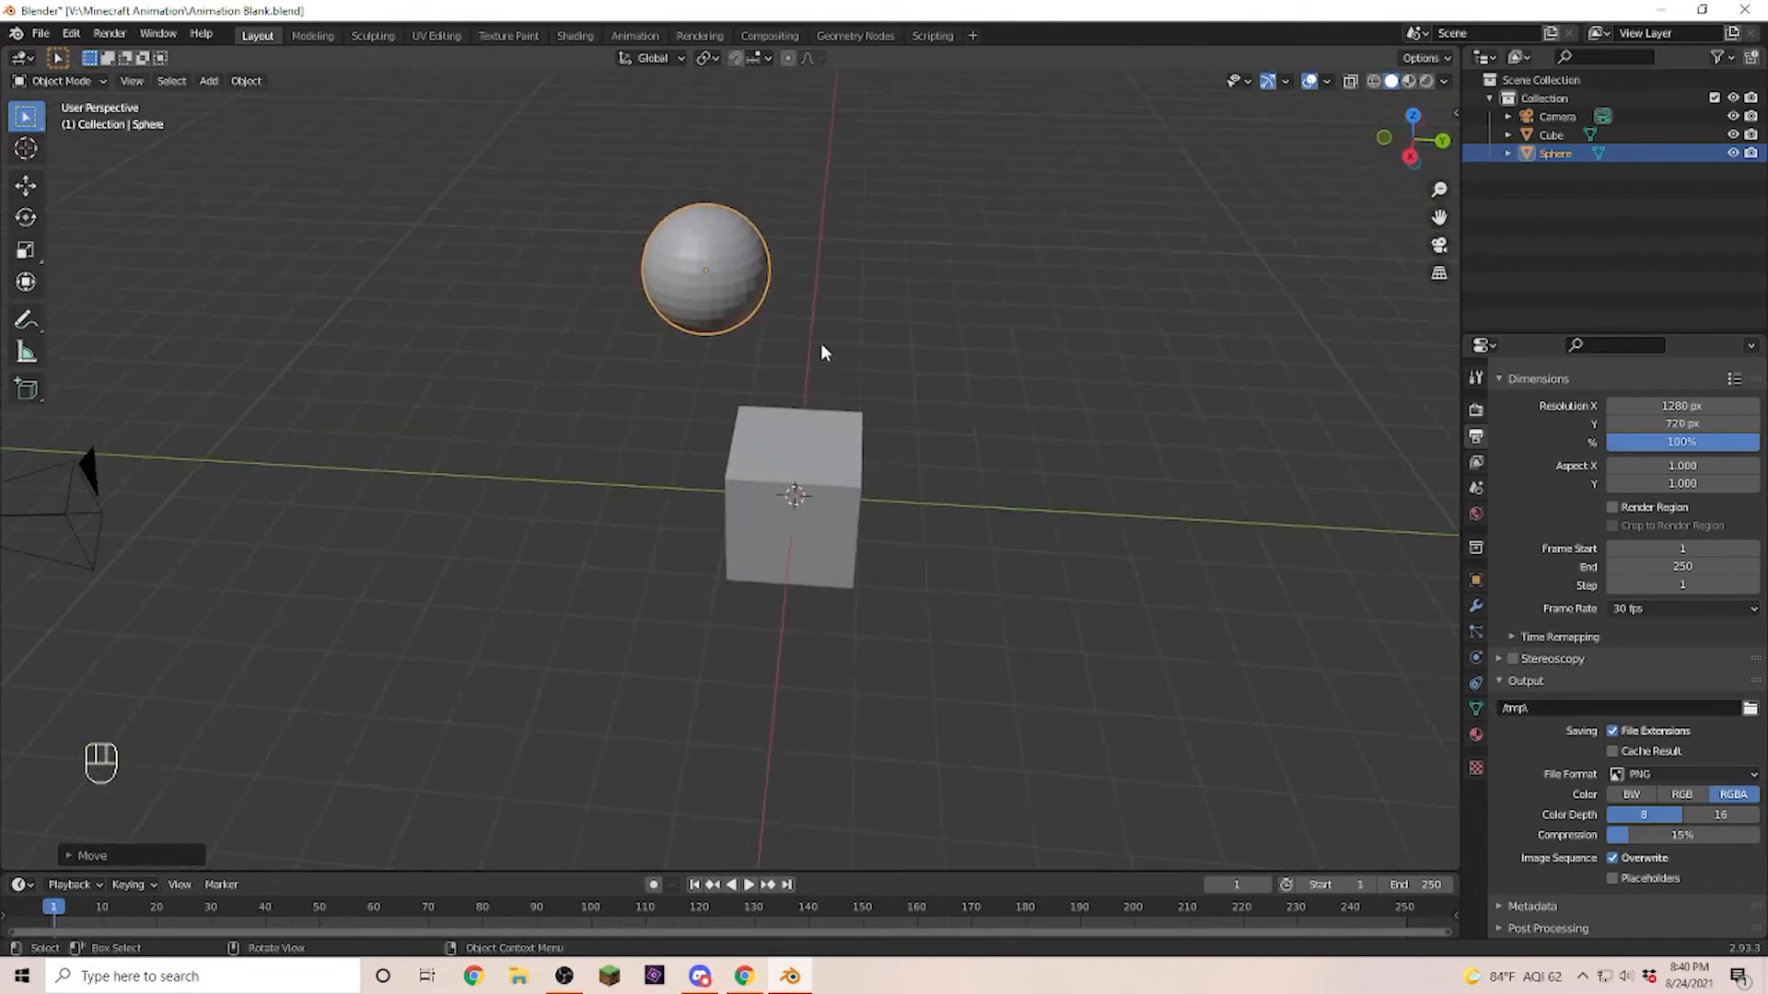
key(shift+a)
mouse_move(1068, 415)
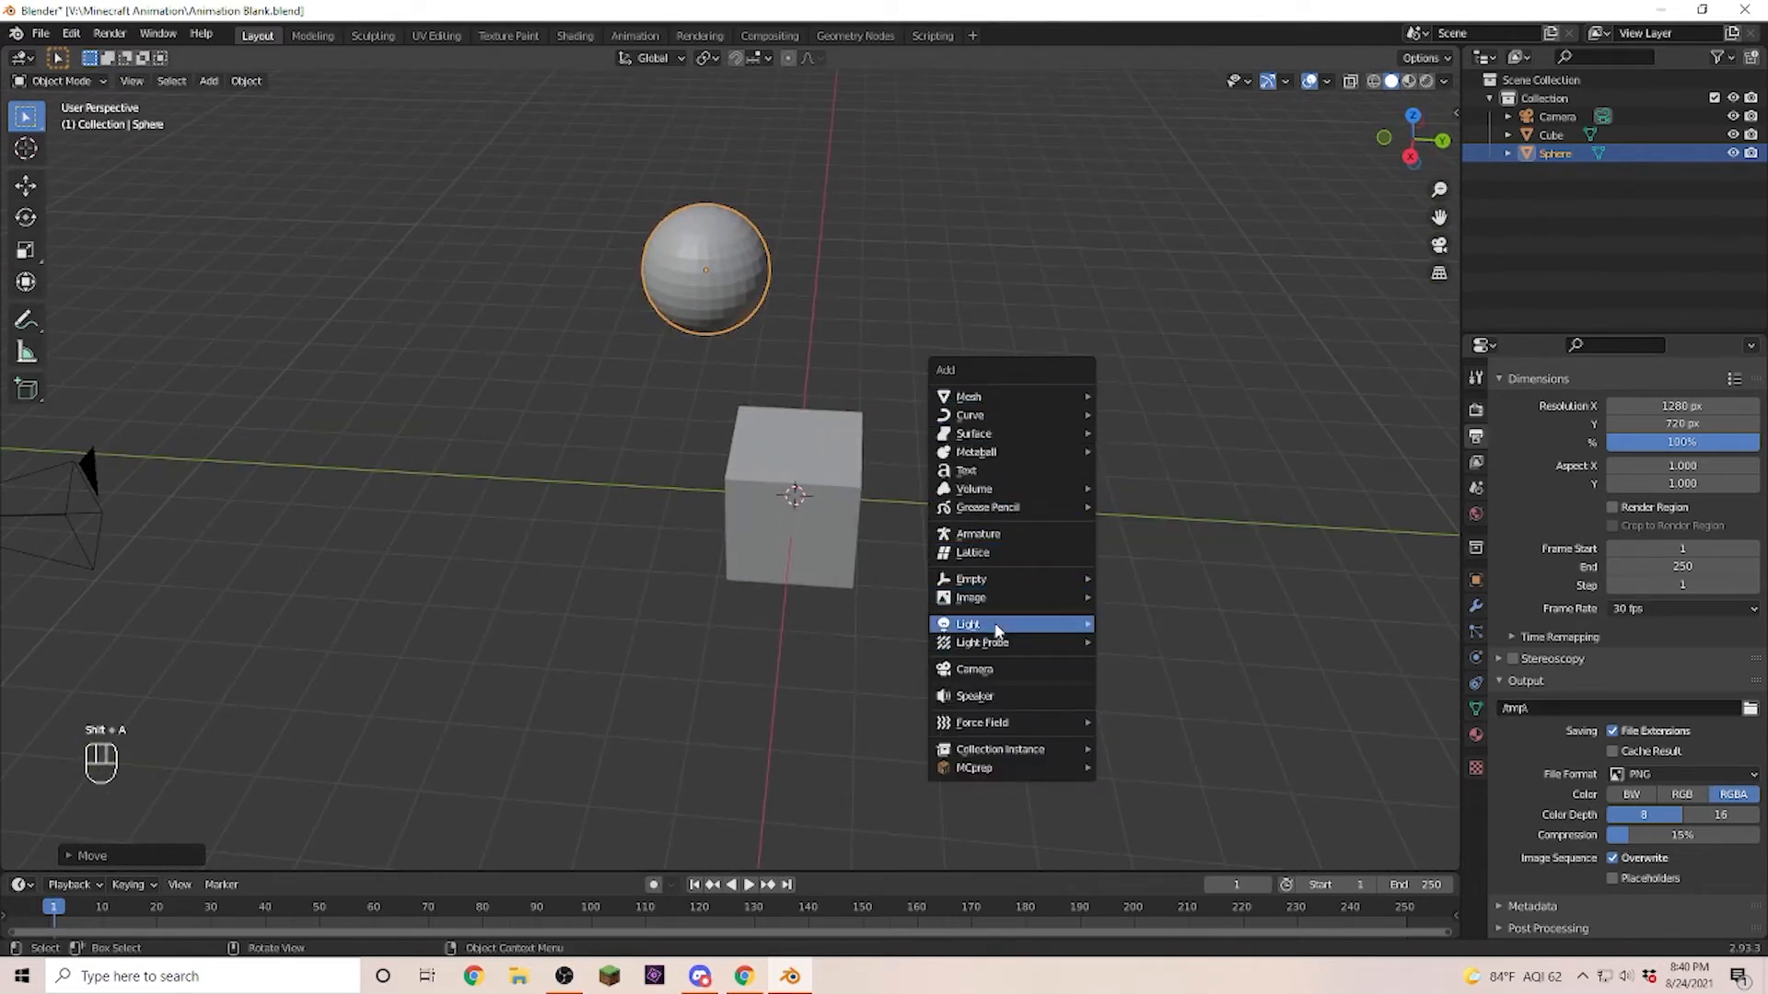
mouse_move(998, 629)
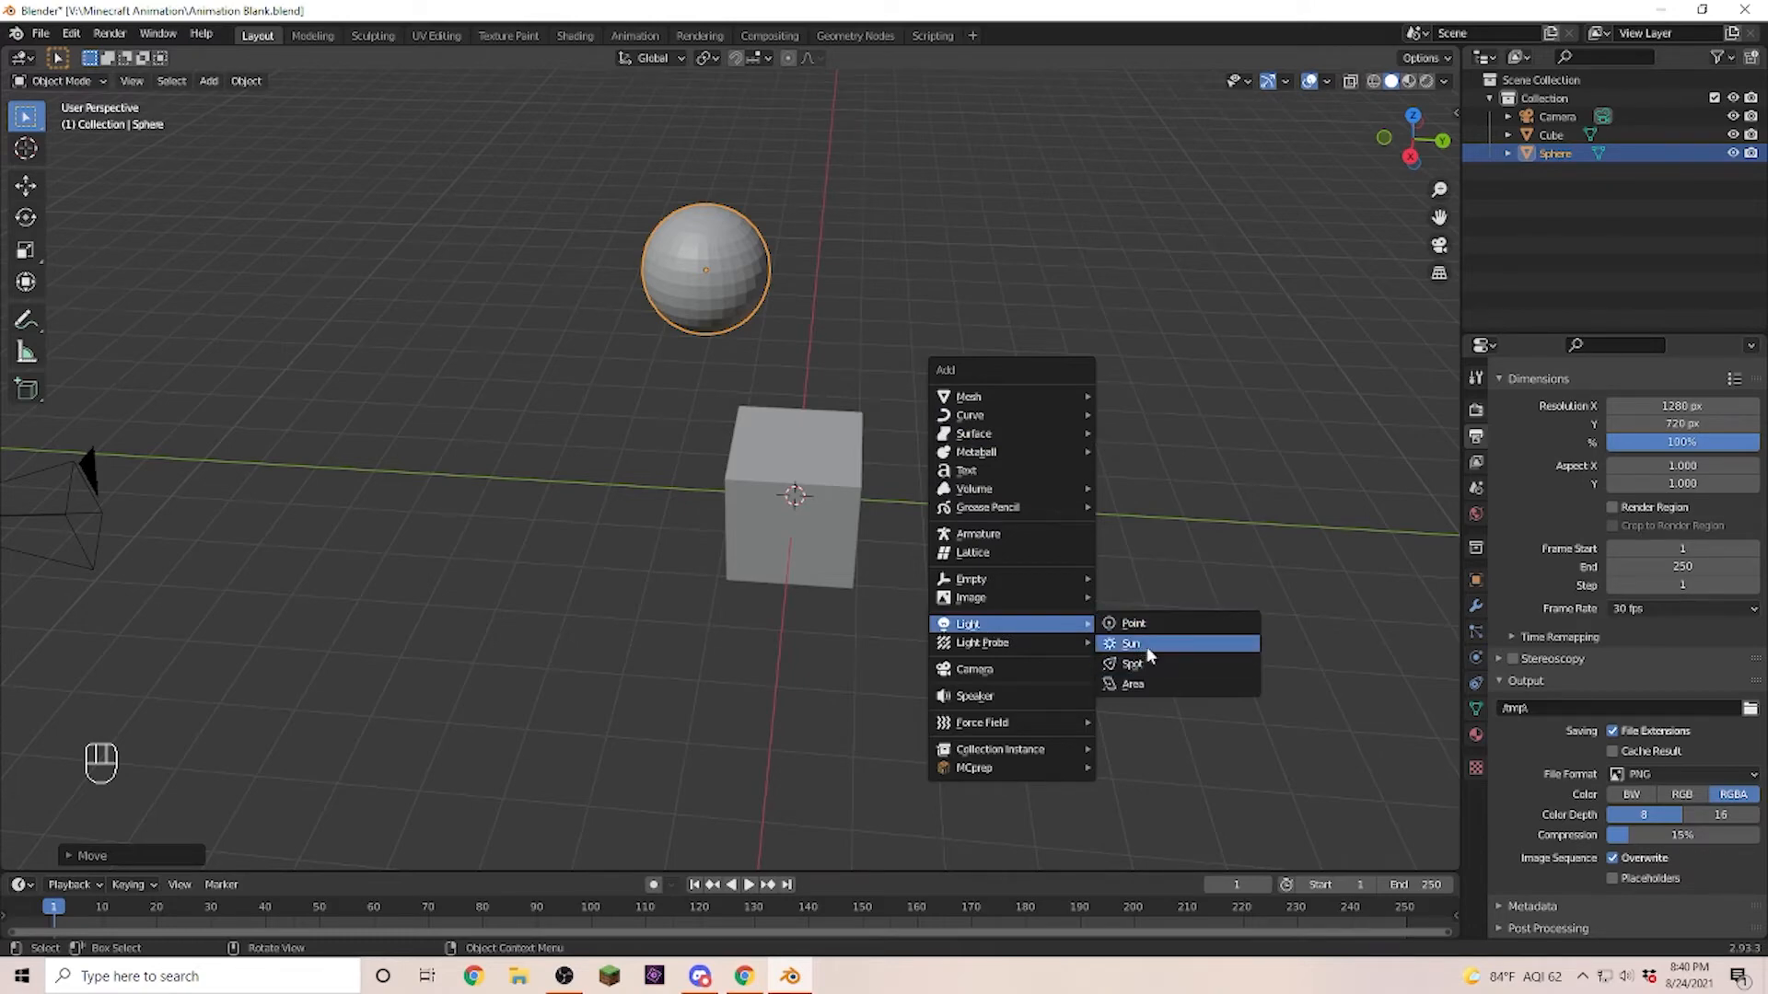
click(1147, 649)
key(g)
click(1029, 288)
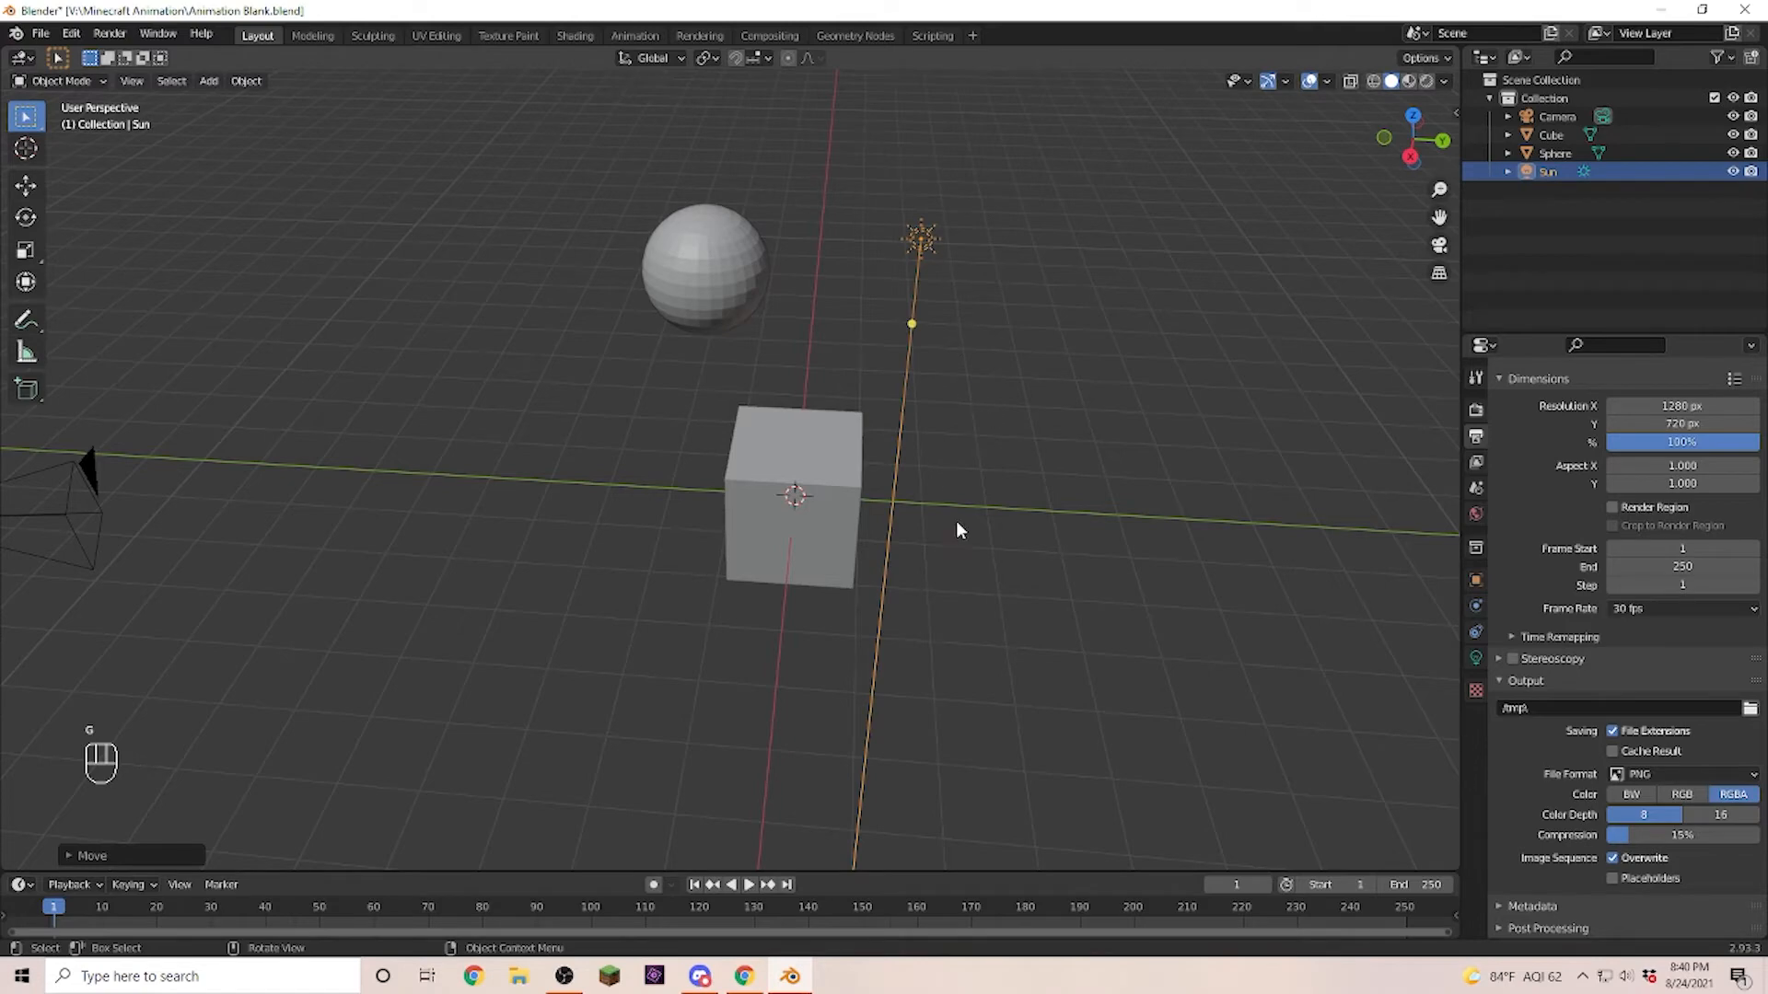
middle_drag(957, 522, 985, 476)
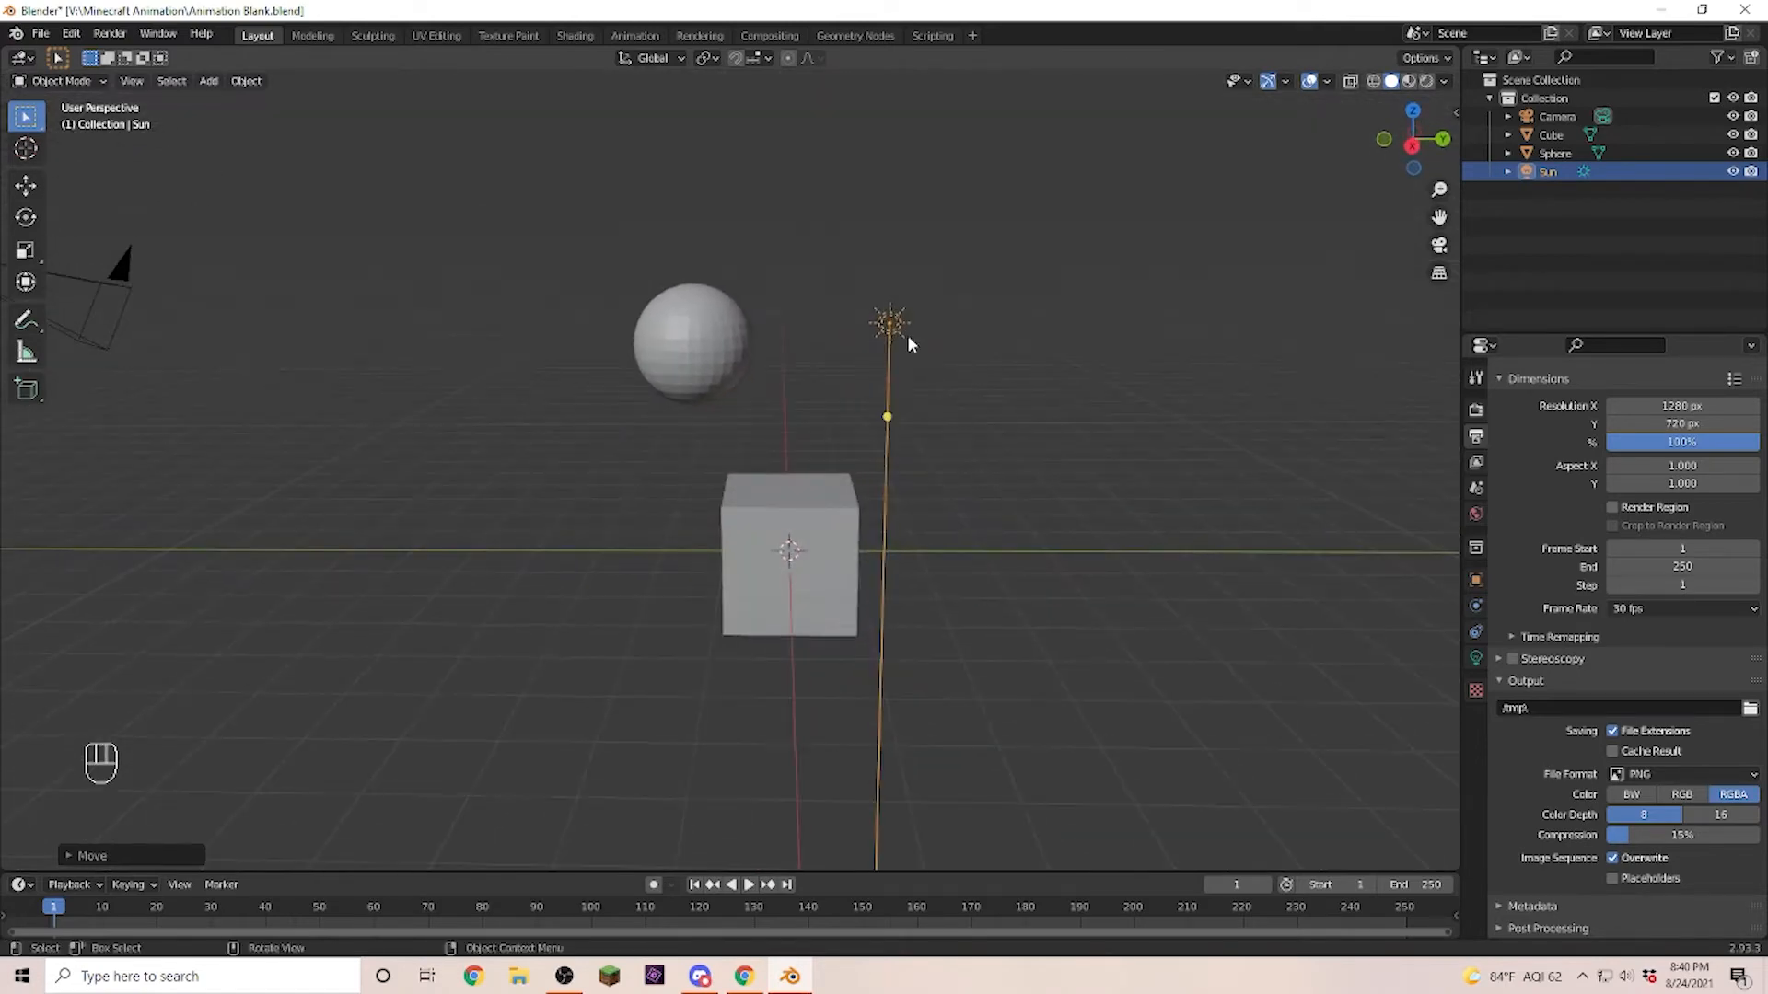
click(792, 341)
Place the 3D cursor on the green Y axis line between the cube and the camera and add a Monkey mesh there.
middle_drag(856, 470, 888, 544)
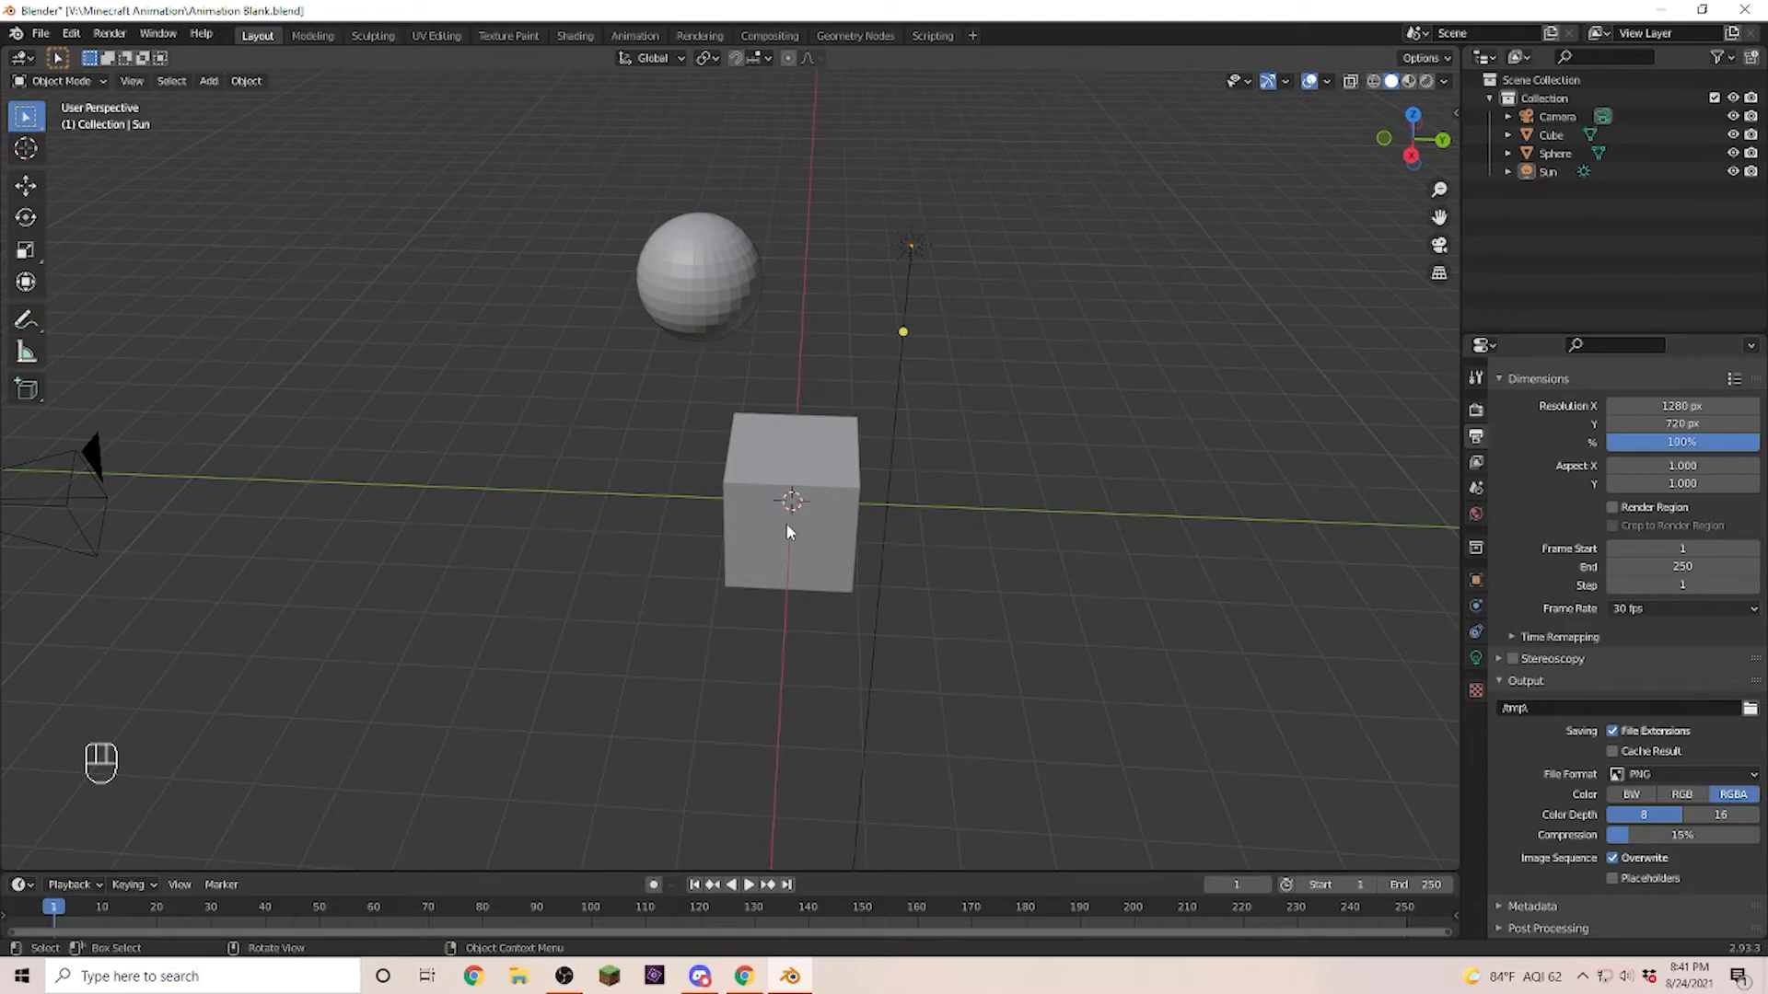
click(26, 148)
click(531, 492)
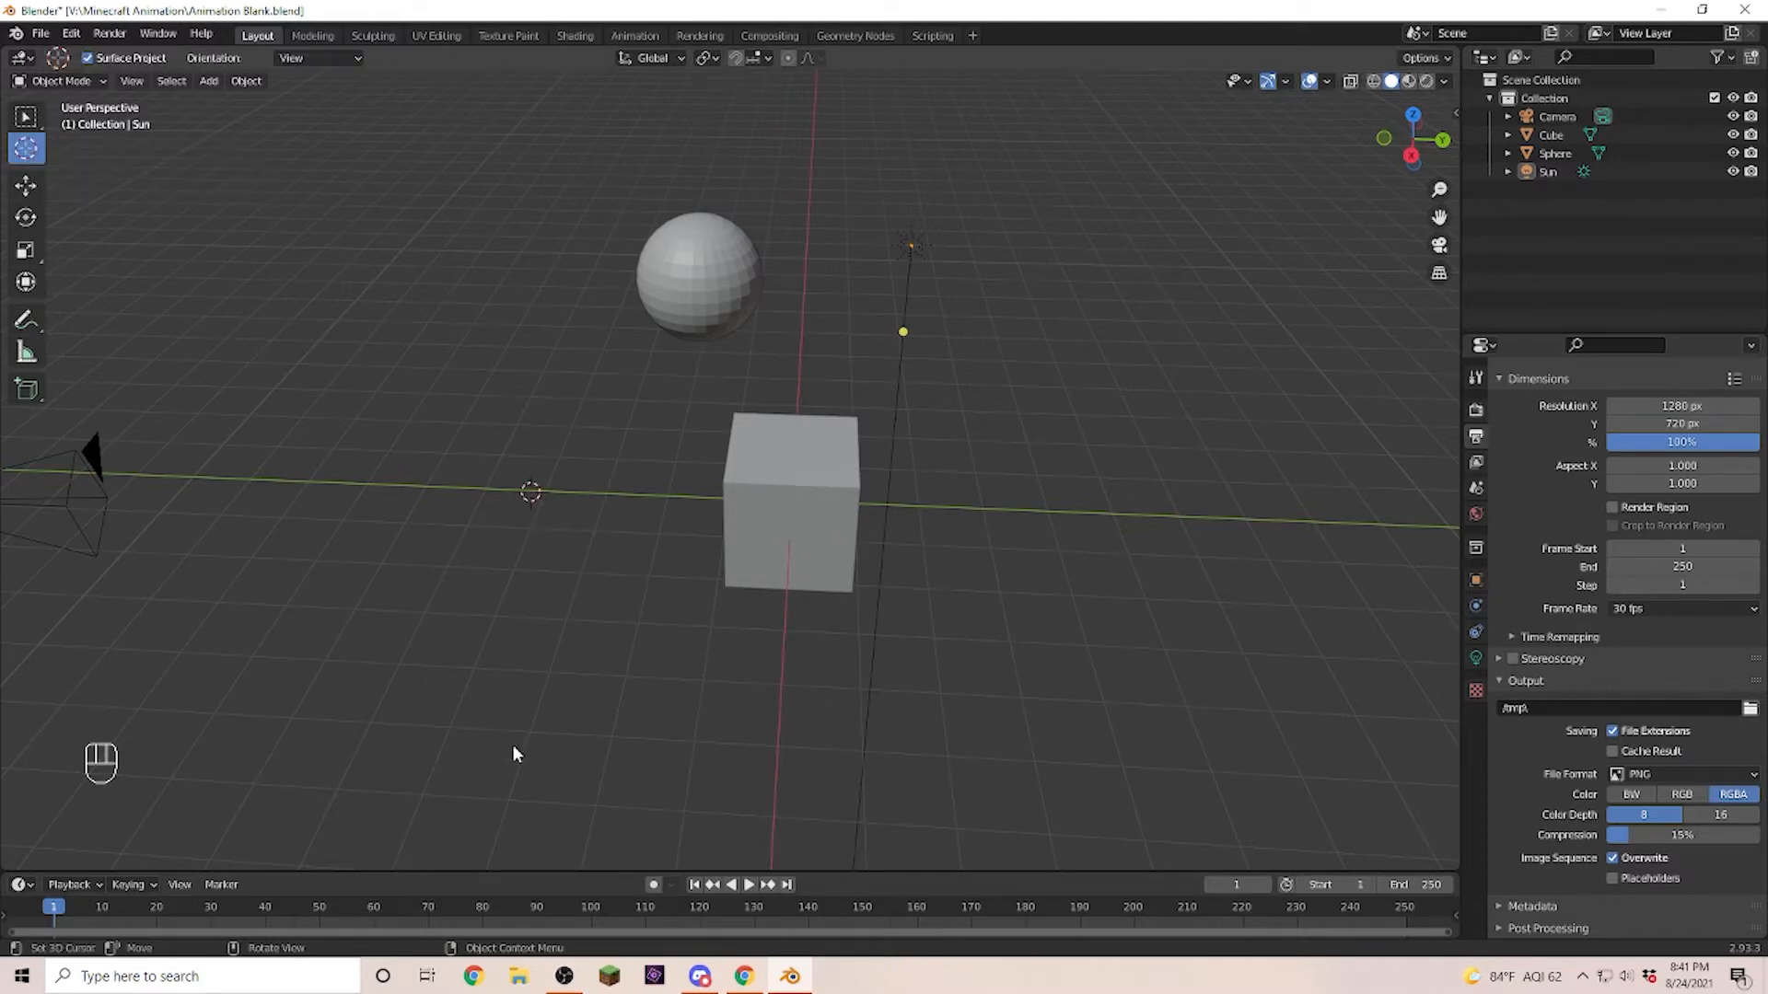
key(shift+a)
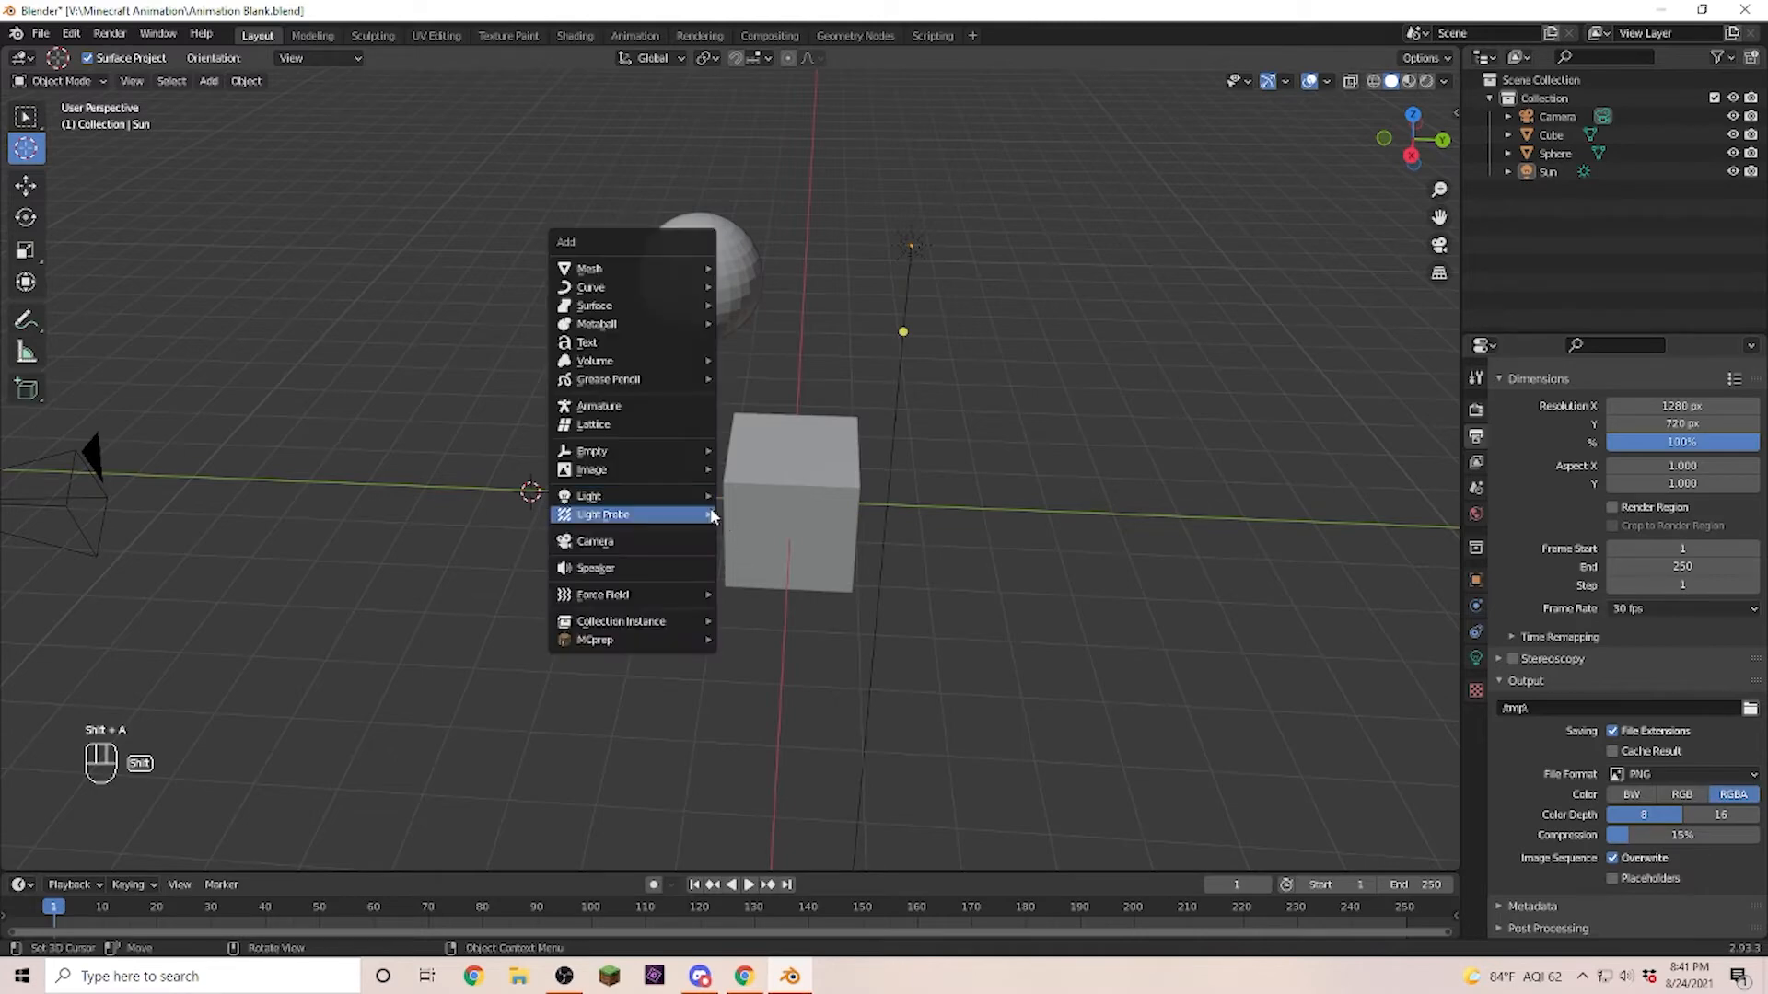
mouse_move(669, 267)
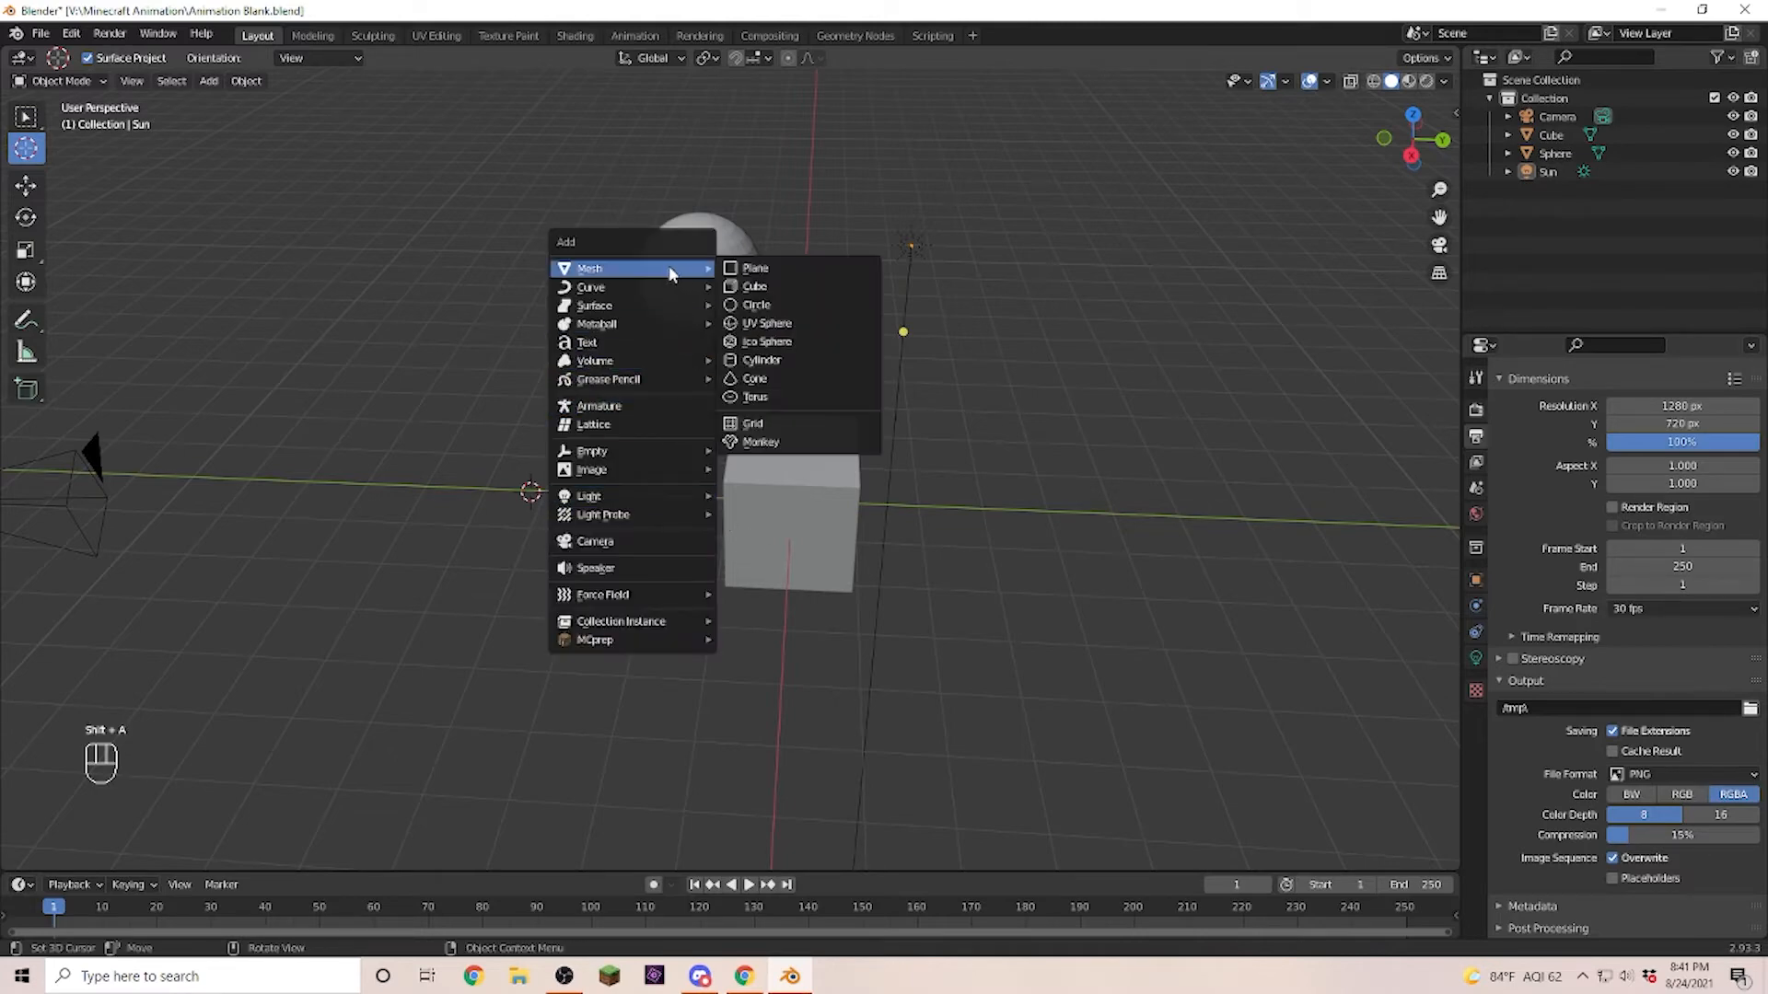
click(798, 442)
middle_drag(541, 626, 679, 547)
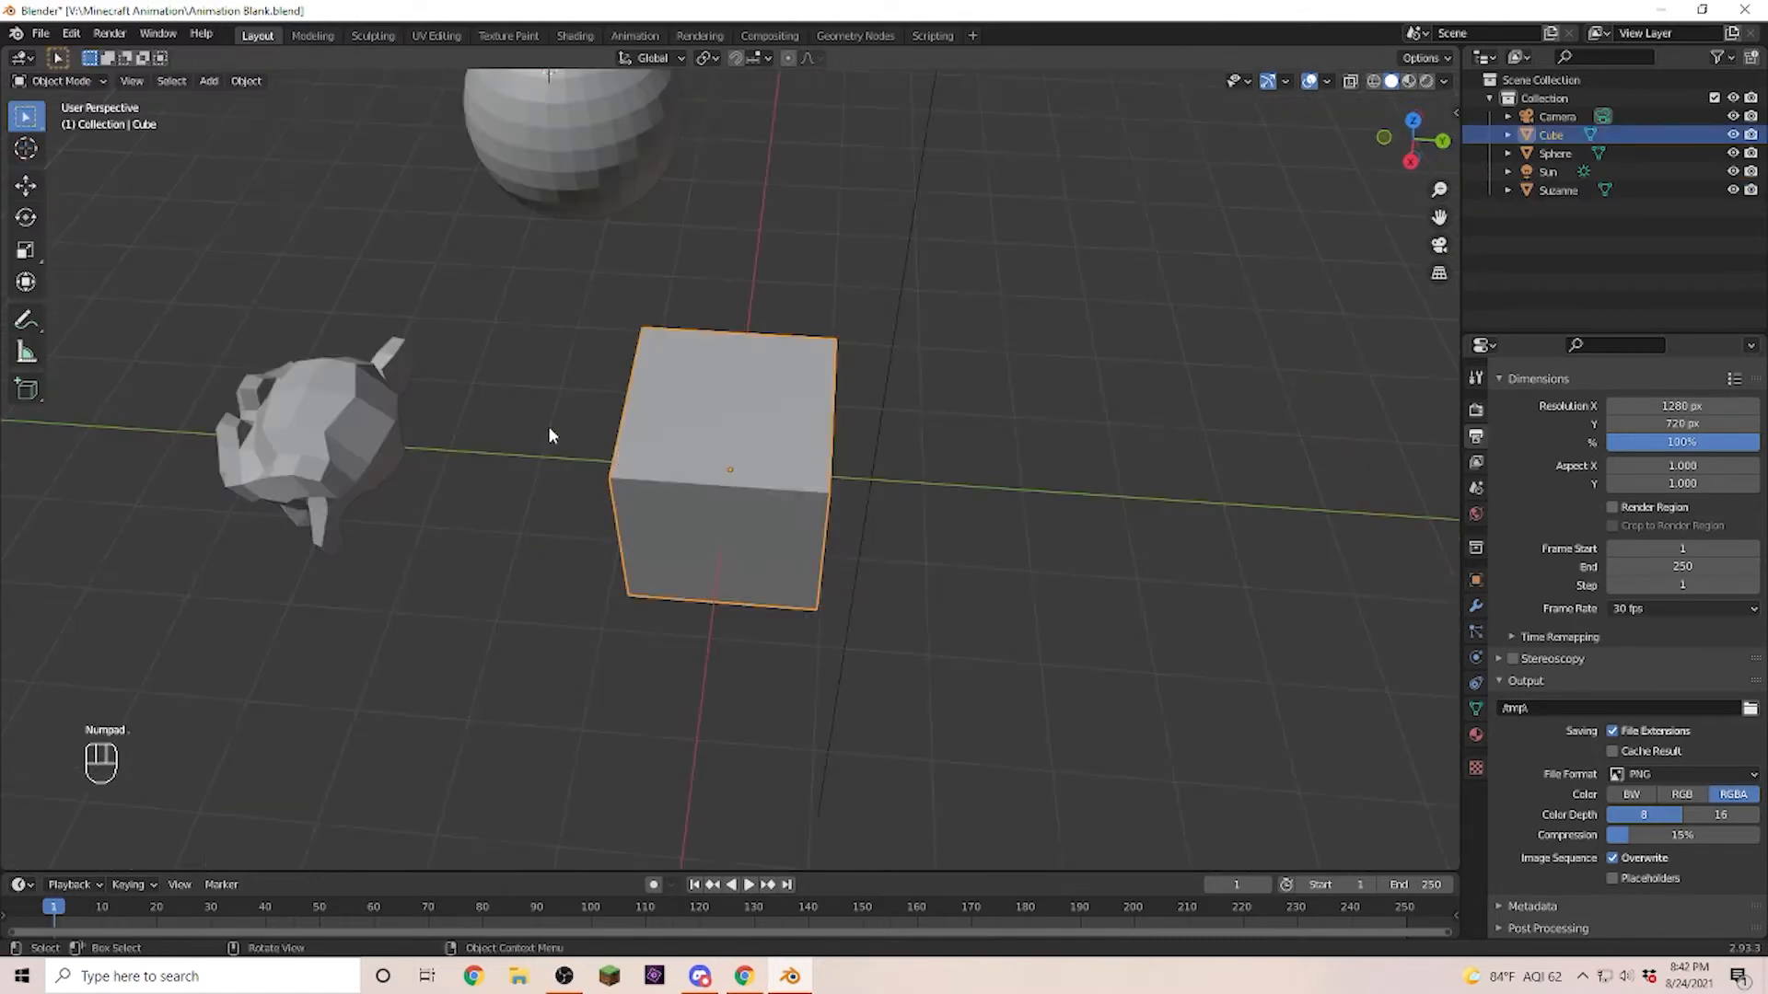
Frame the view on the monkey head and on the sphere in turn, and select the cube.
click(333, 423)
key(KP_Decimal)
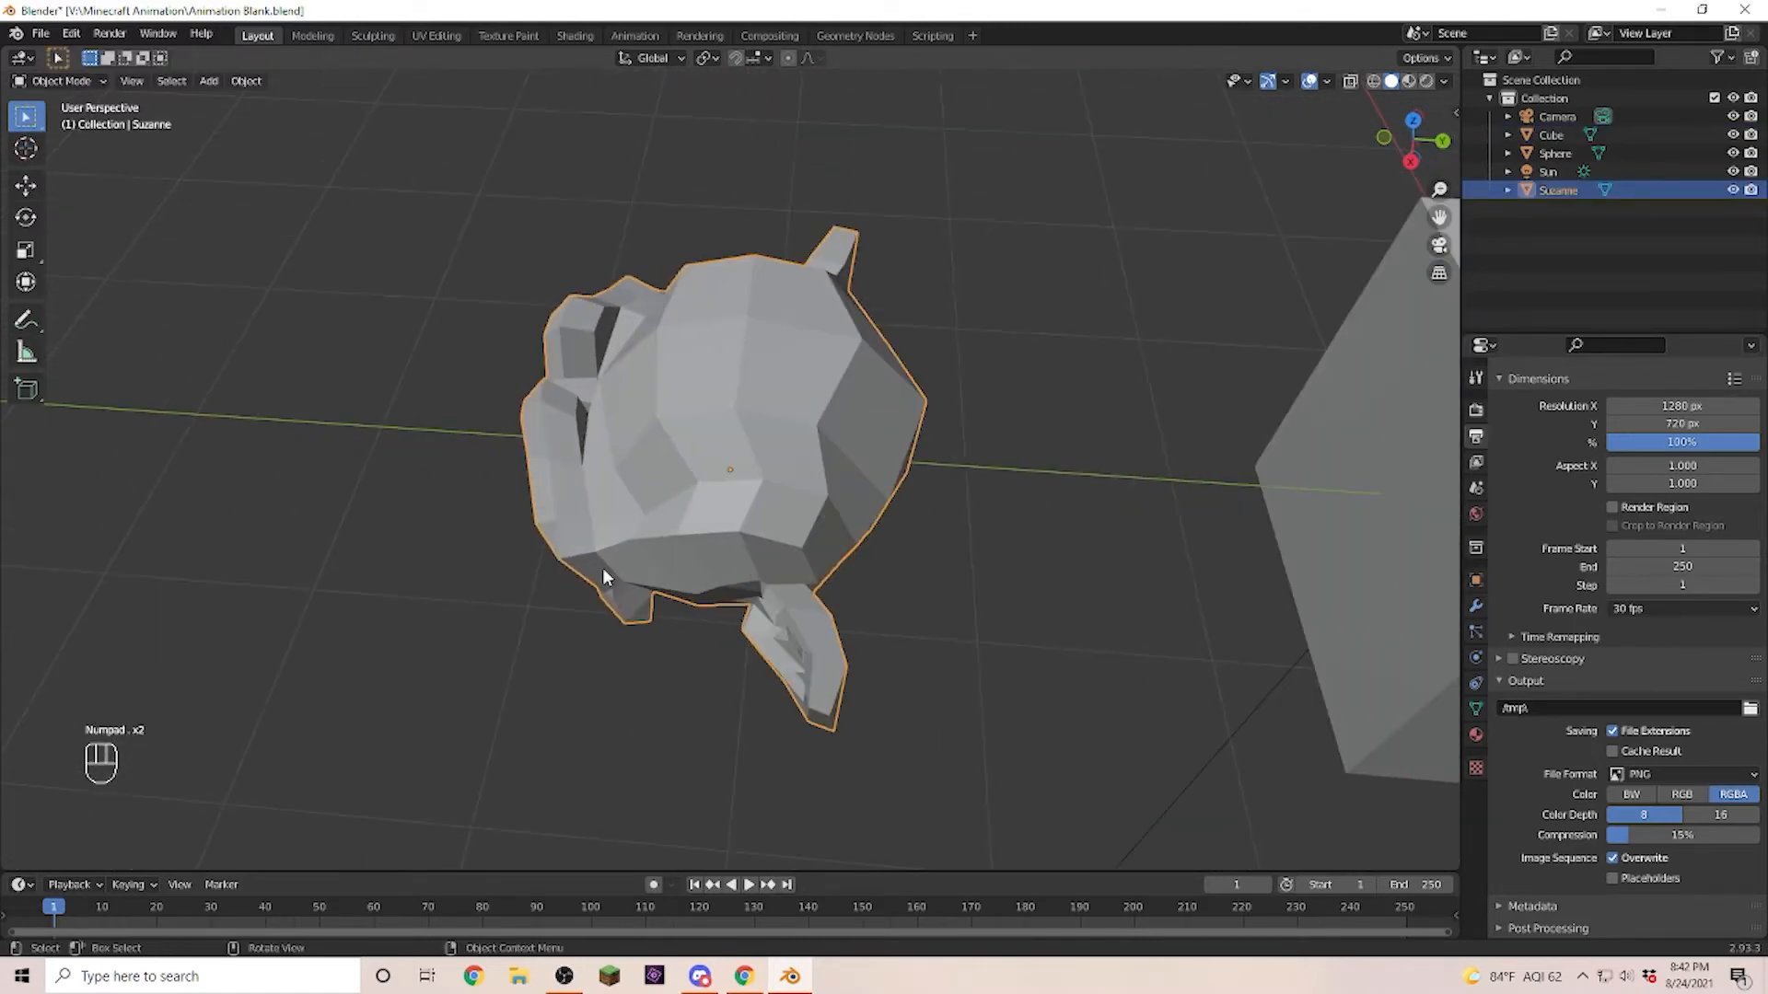
scroll(1015, 349, down, 5)
click(1000, 181)
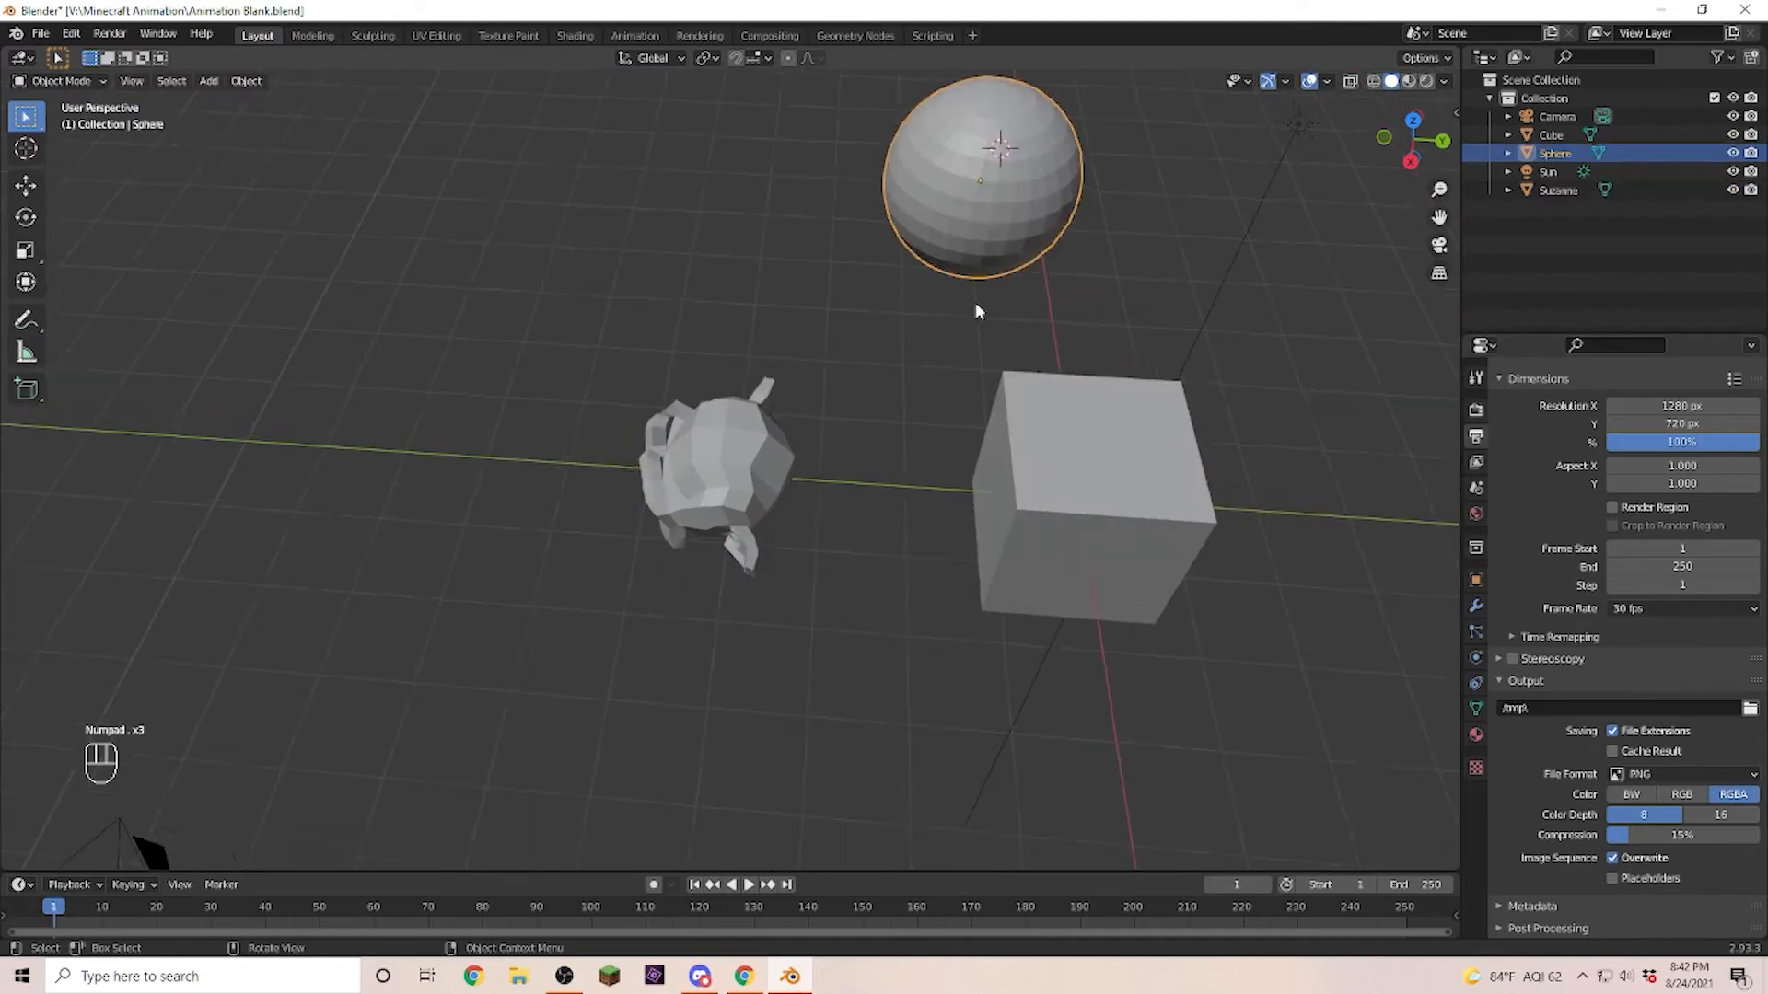
key(KP_Decimal)
scroll(985, 468, down, 7)
click(748, 600)
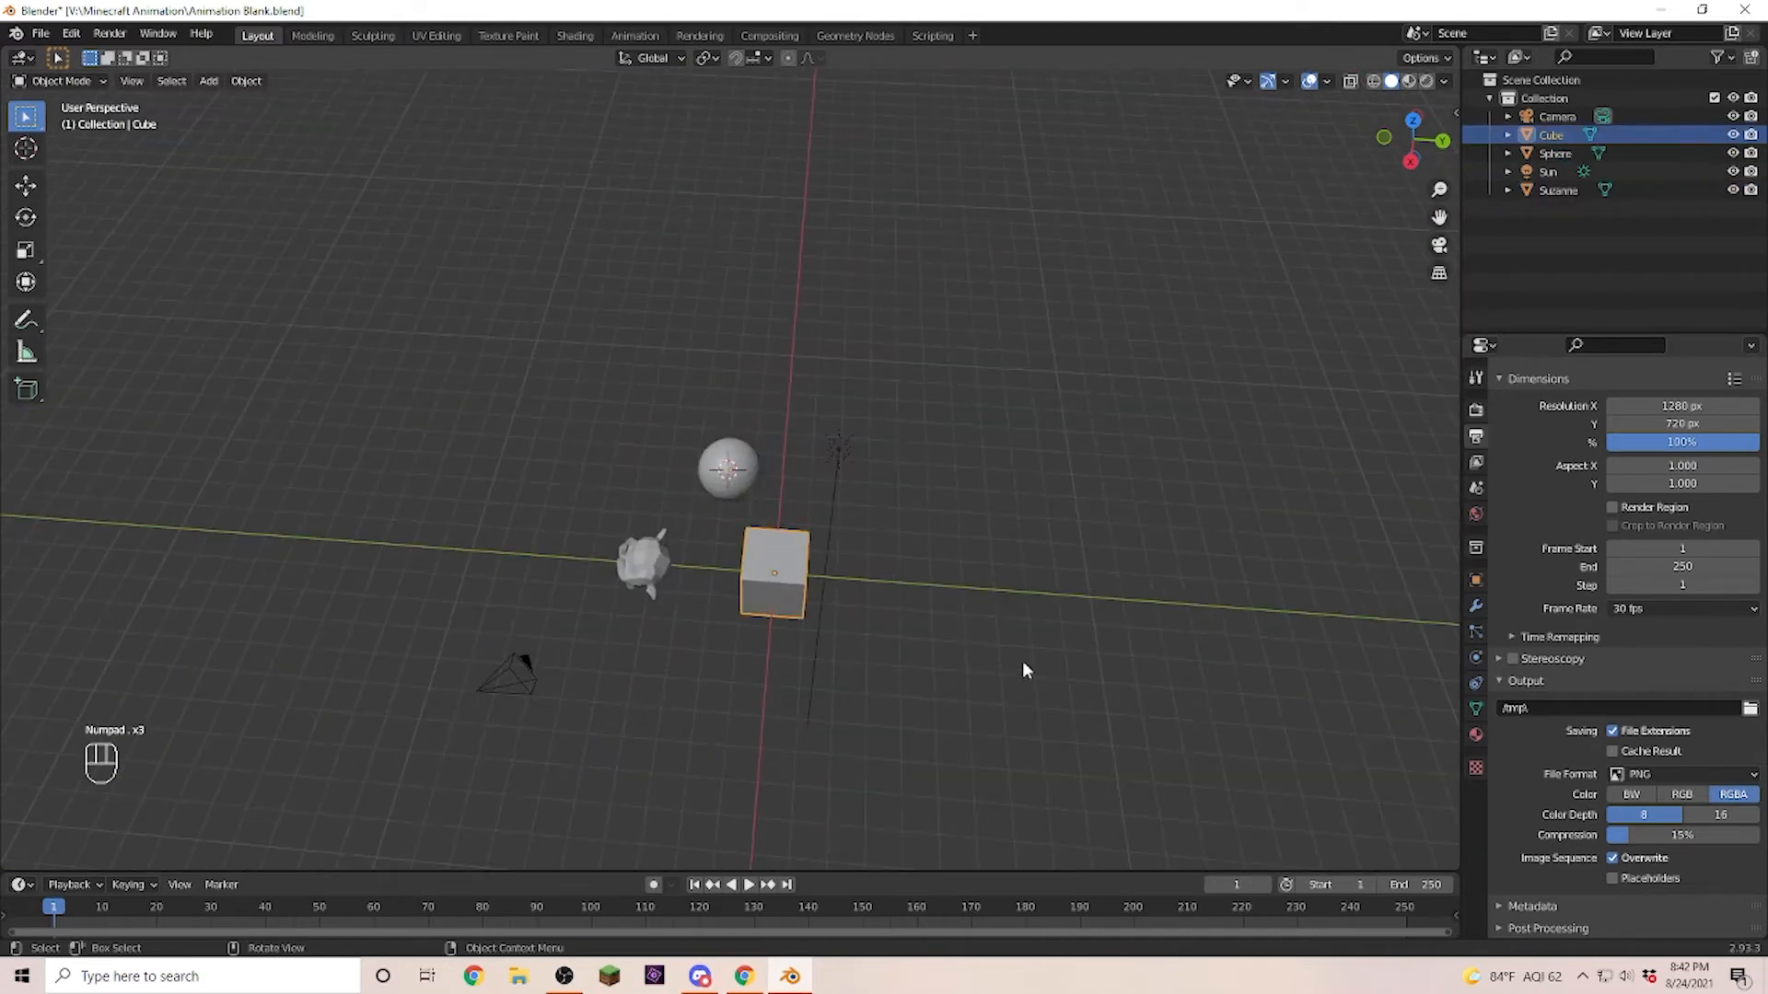
Frame the view on the cube and on the monkey head in turn.
key(KP_Decimal)
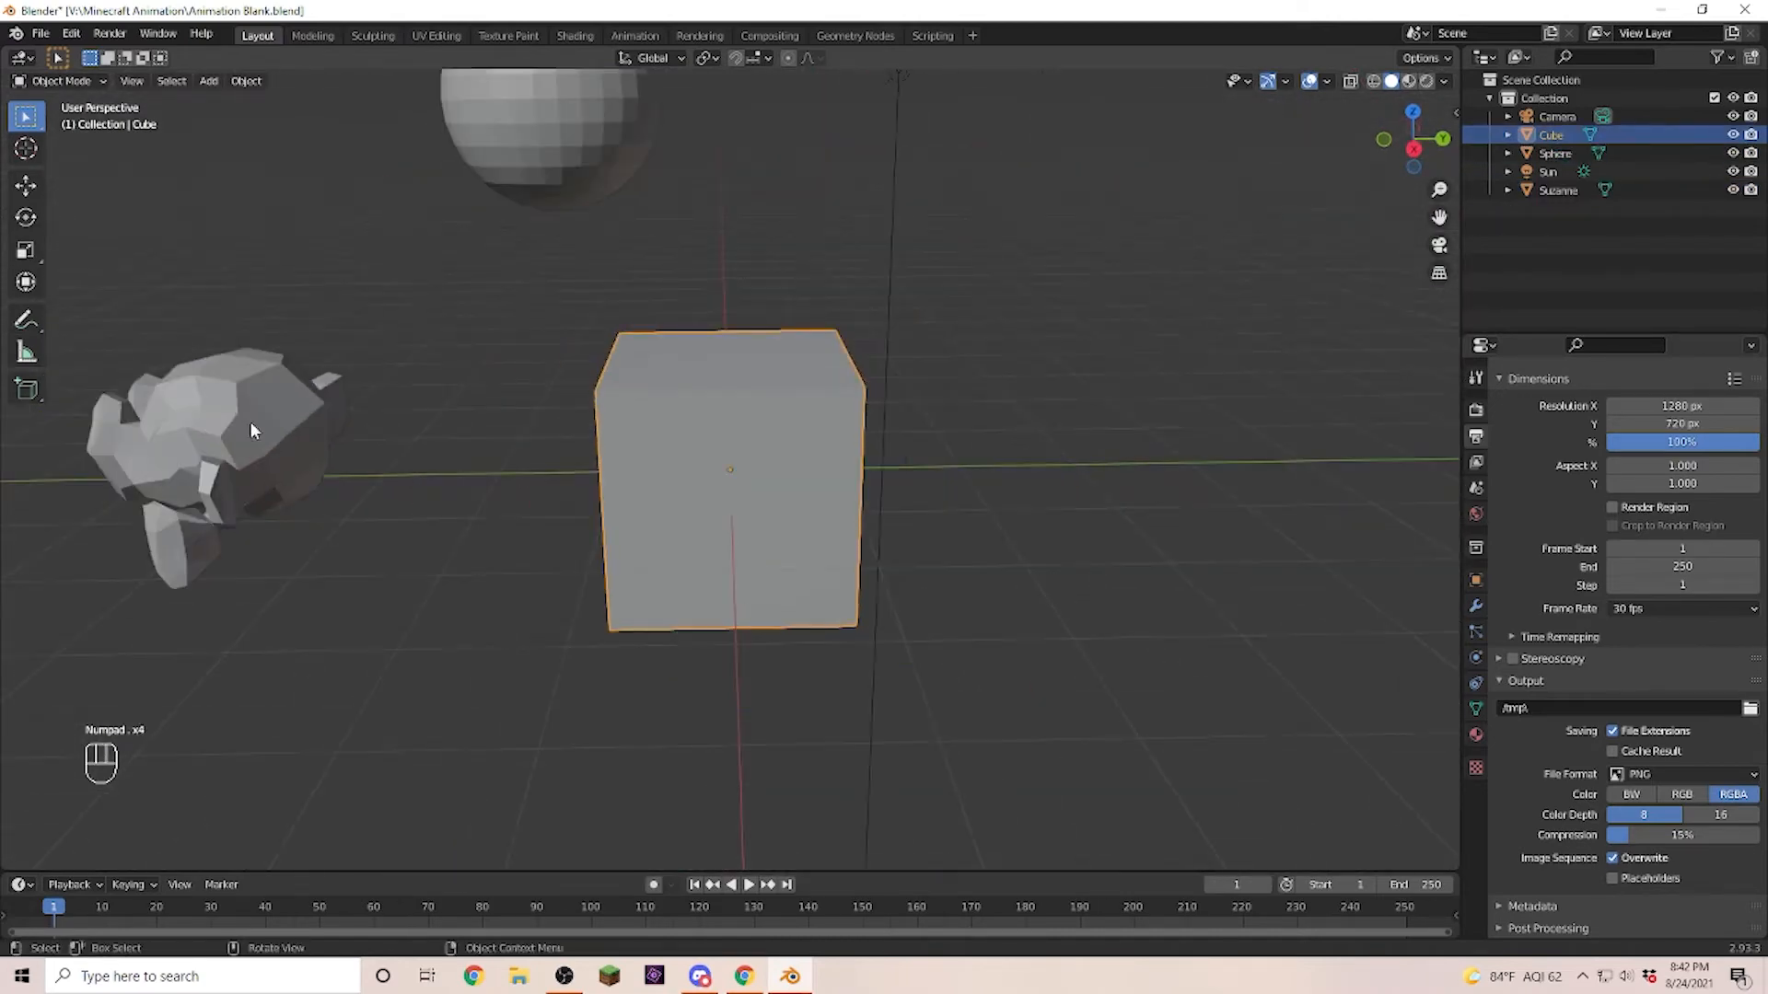
click(250, 430)
key(KP_Decimal)
scroll(544, 504, down, 8)
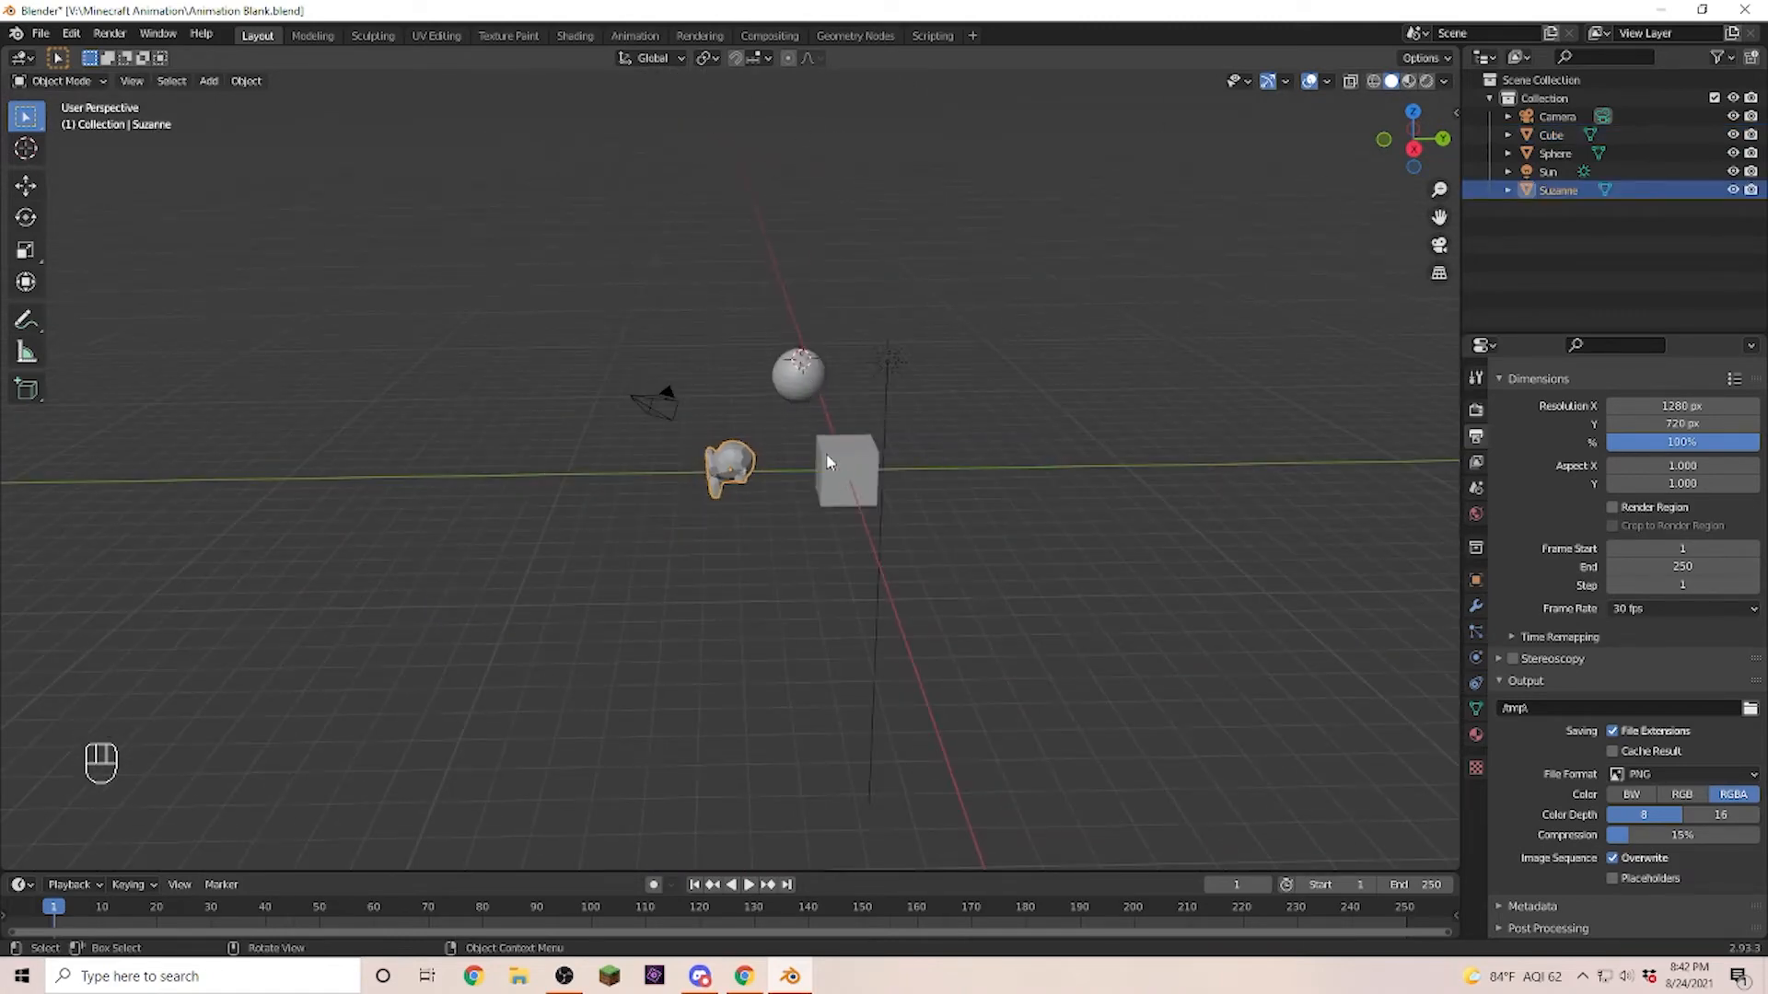
Move the sphere far behind the cube, near the distant end of the red X axis line, and frame the view on it.
click(806, 379)
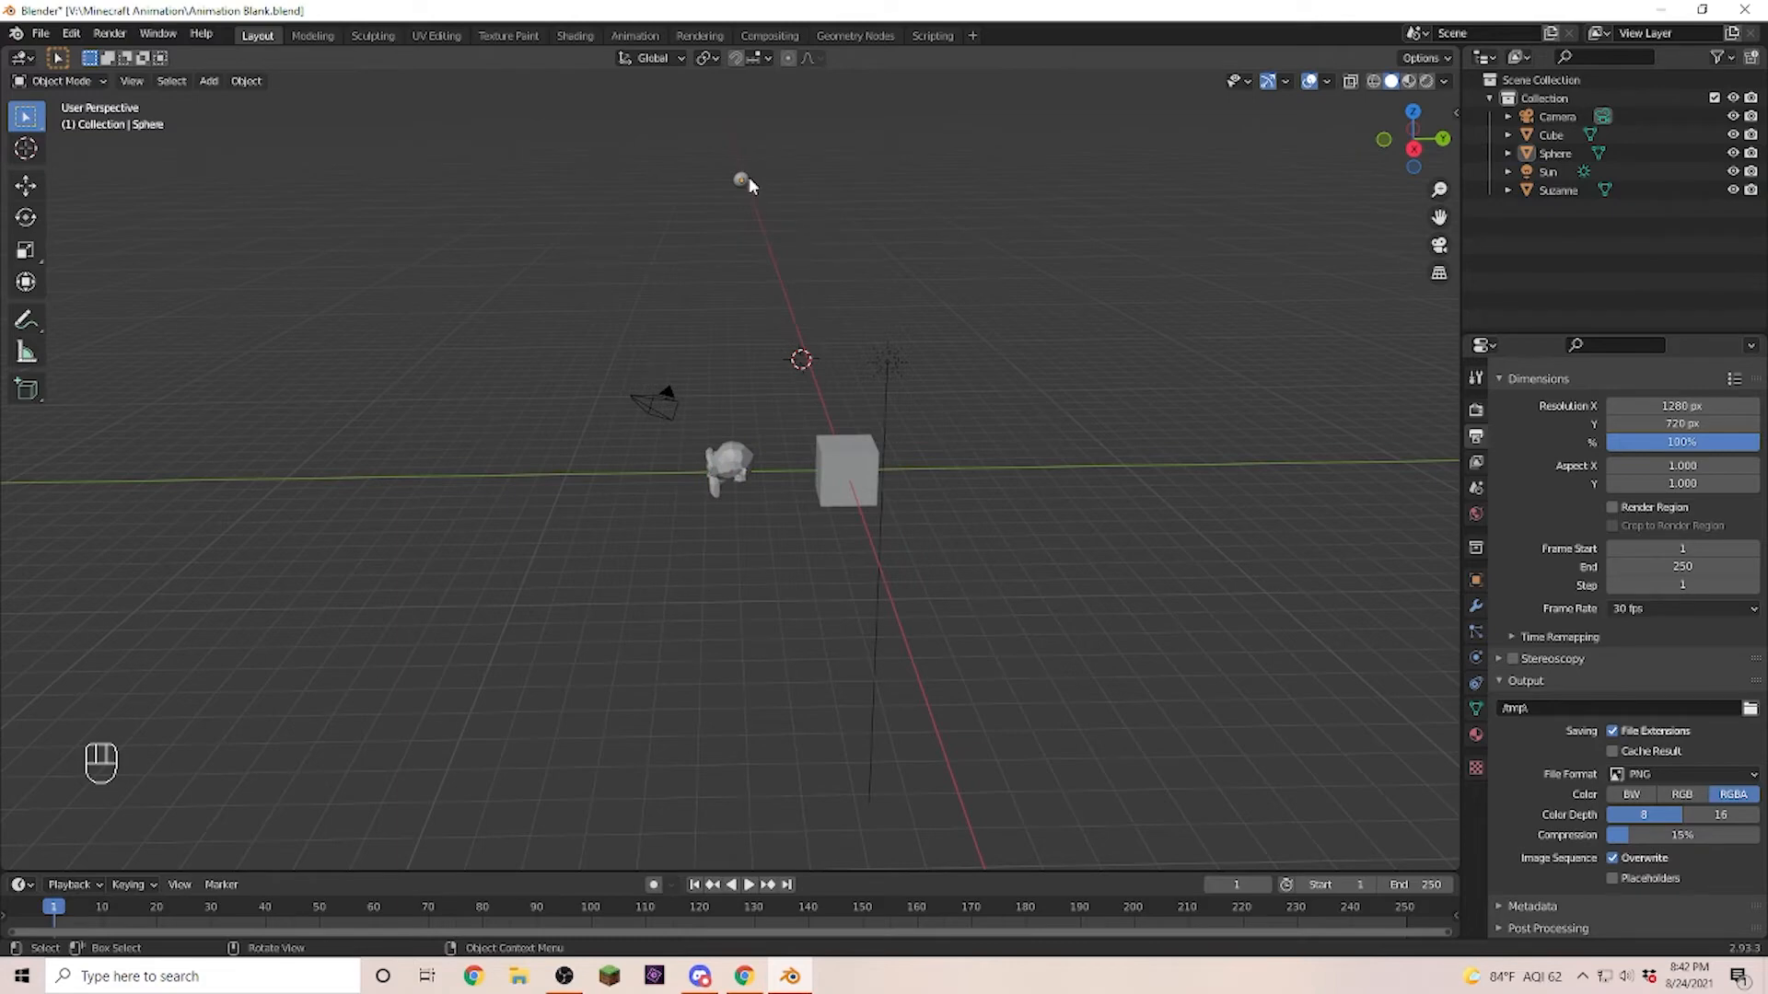
click(742, 181)
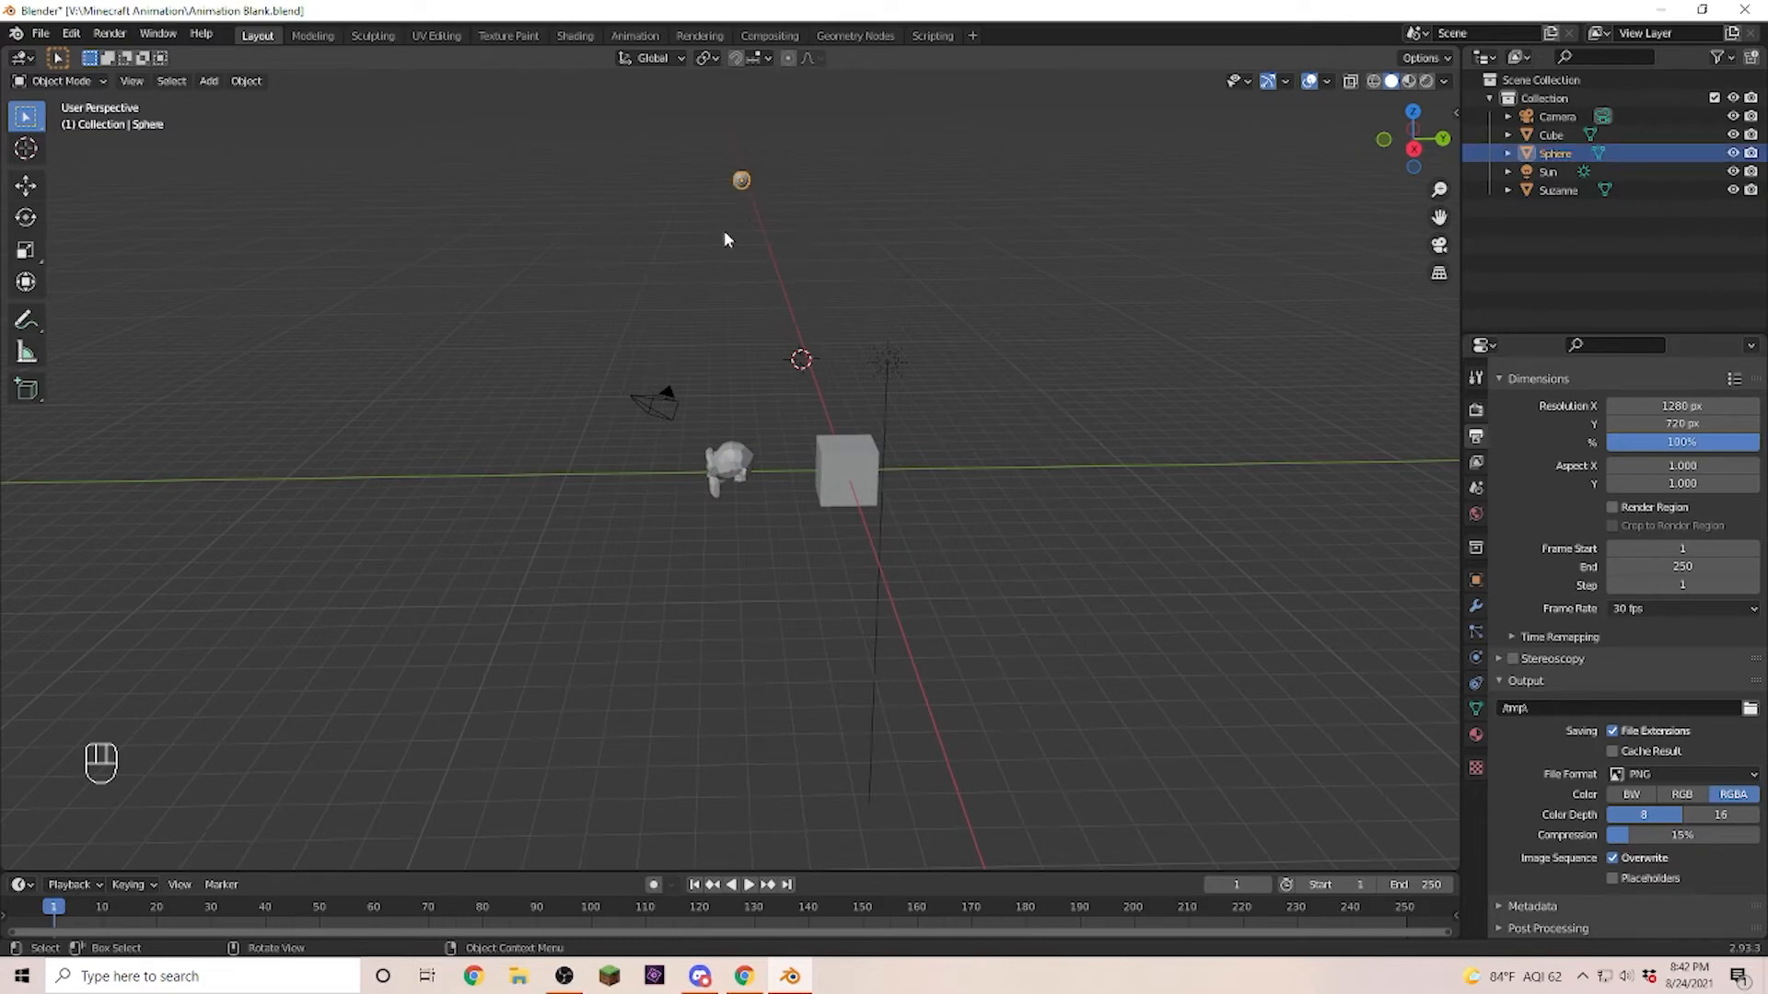
key(KP_Decimal)
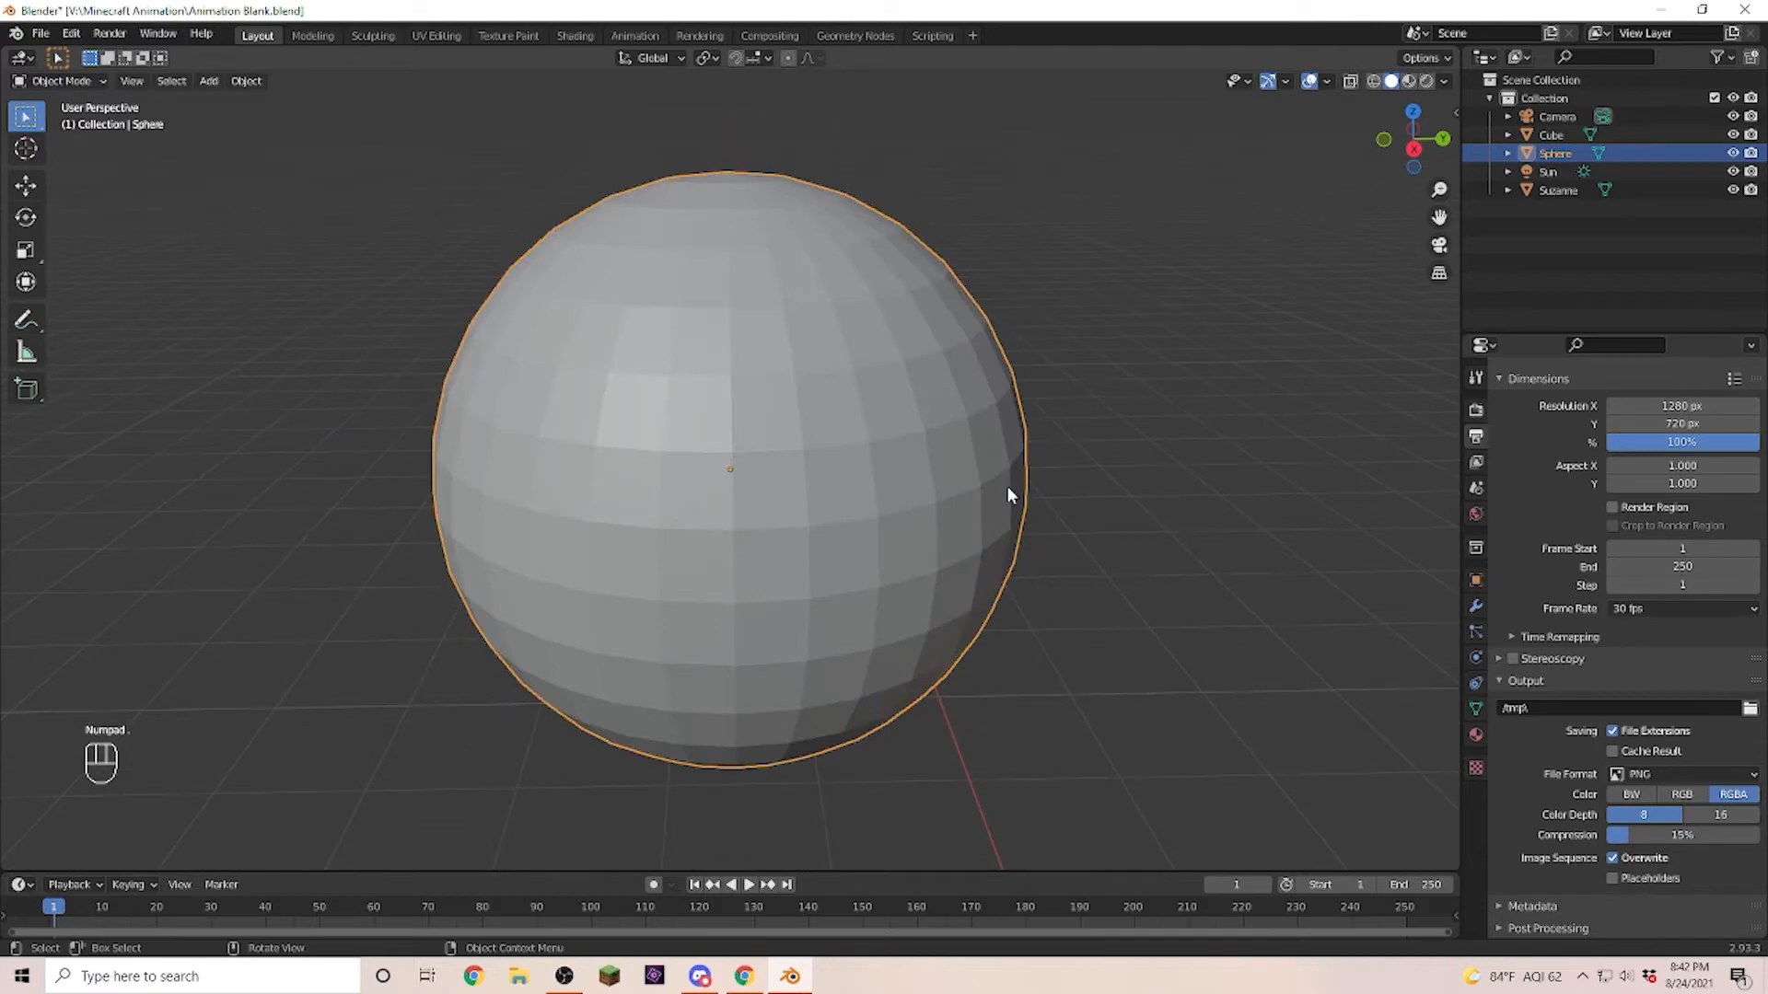
scroll(1079, 480, down, 10)
scroll(1003, 507, down, 3)
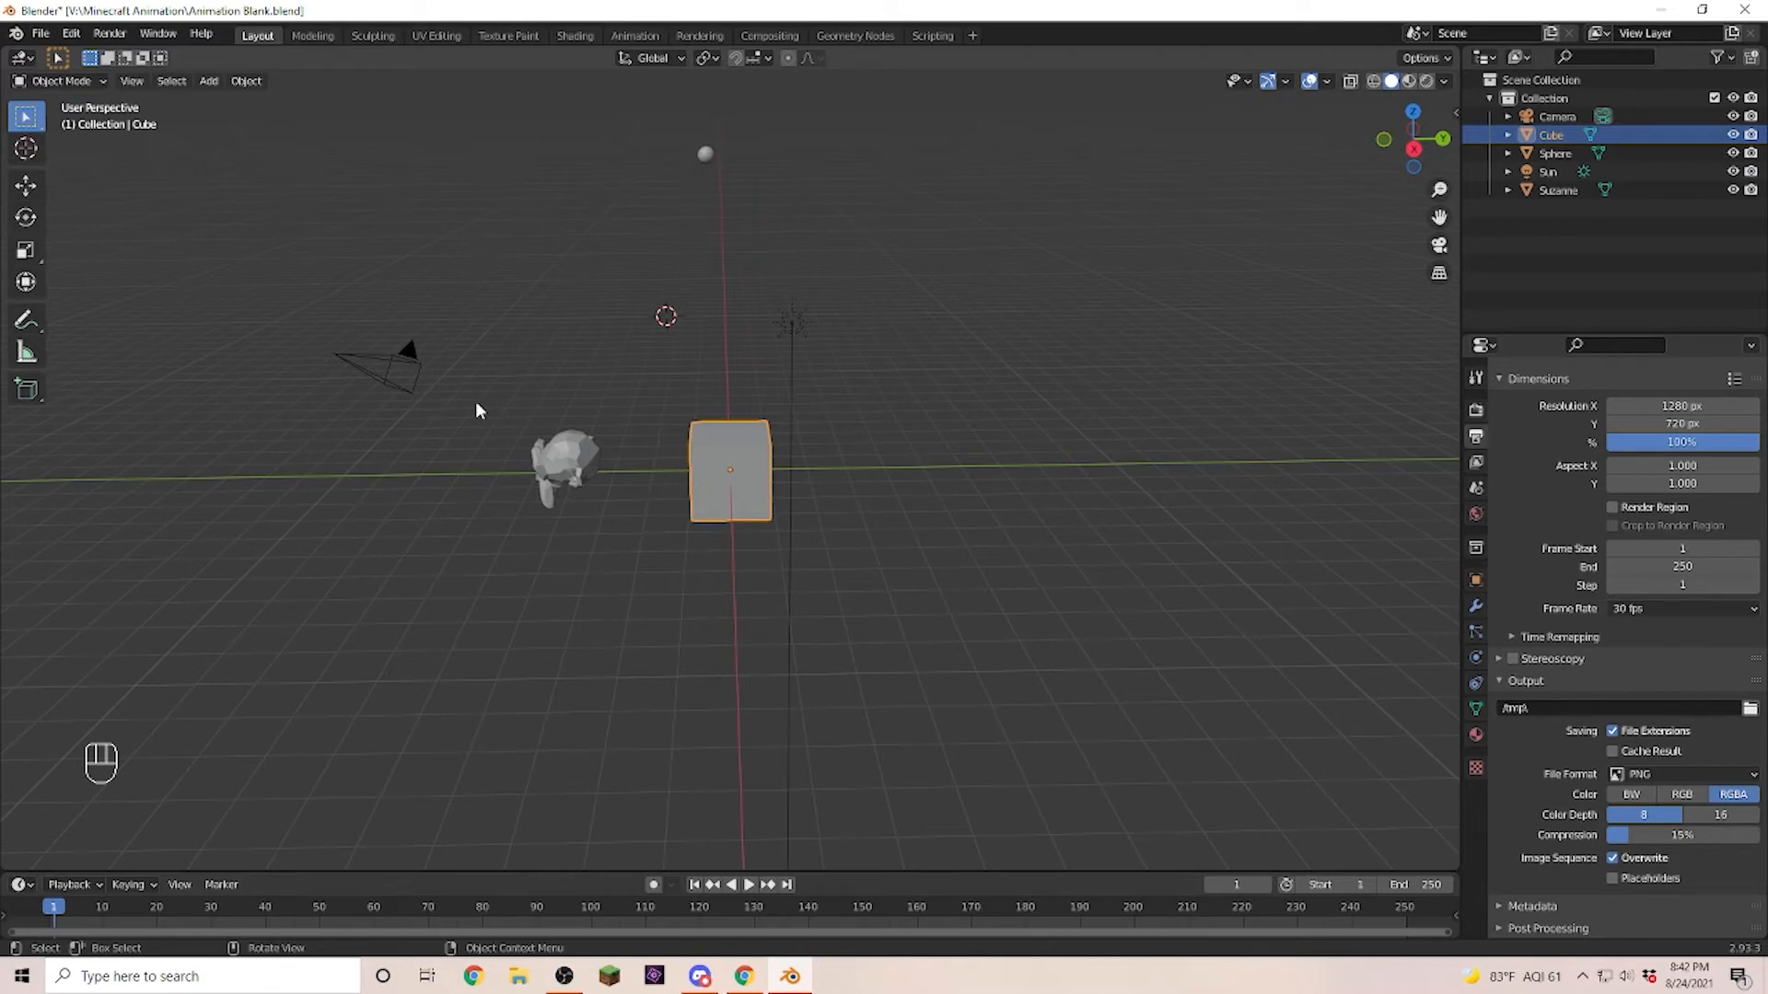
Look through the camera and fly it to a viewpoint facing the monkey head, with the cube behind it.
key(KP_0)
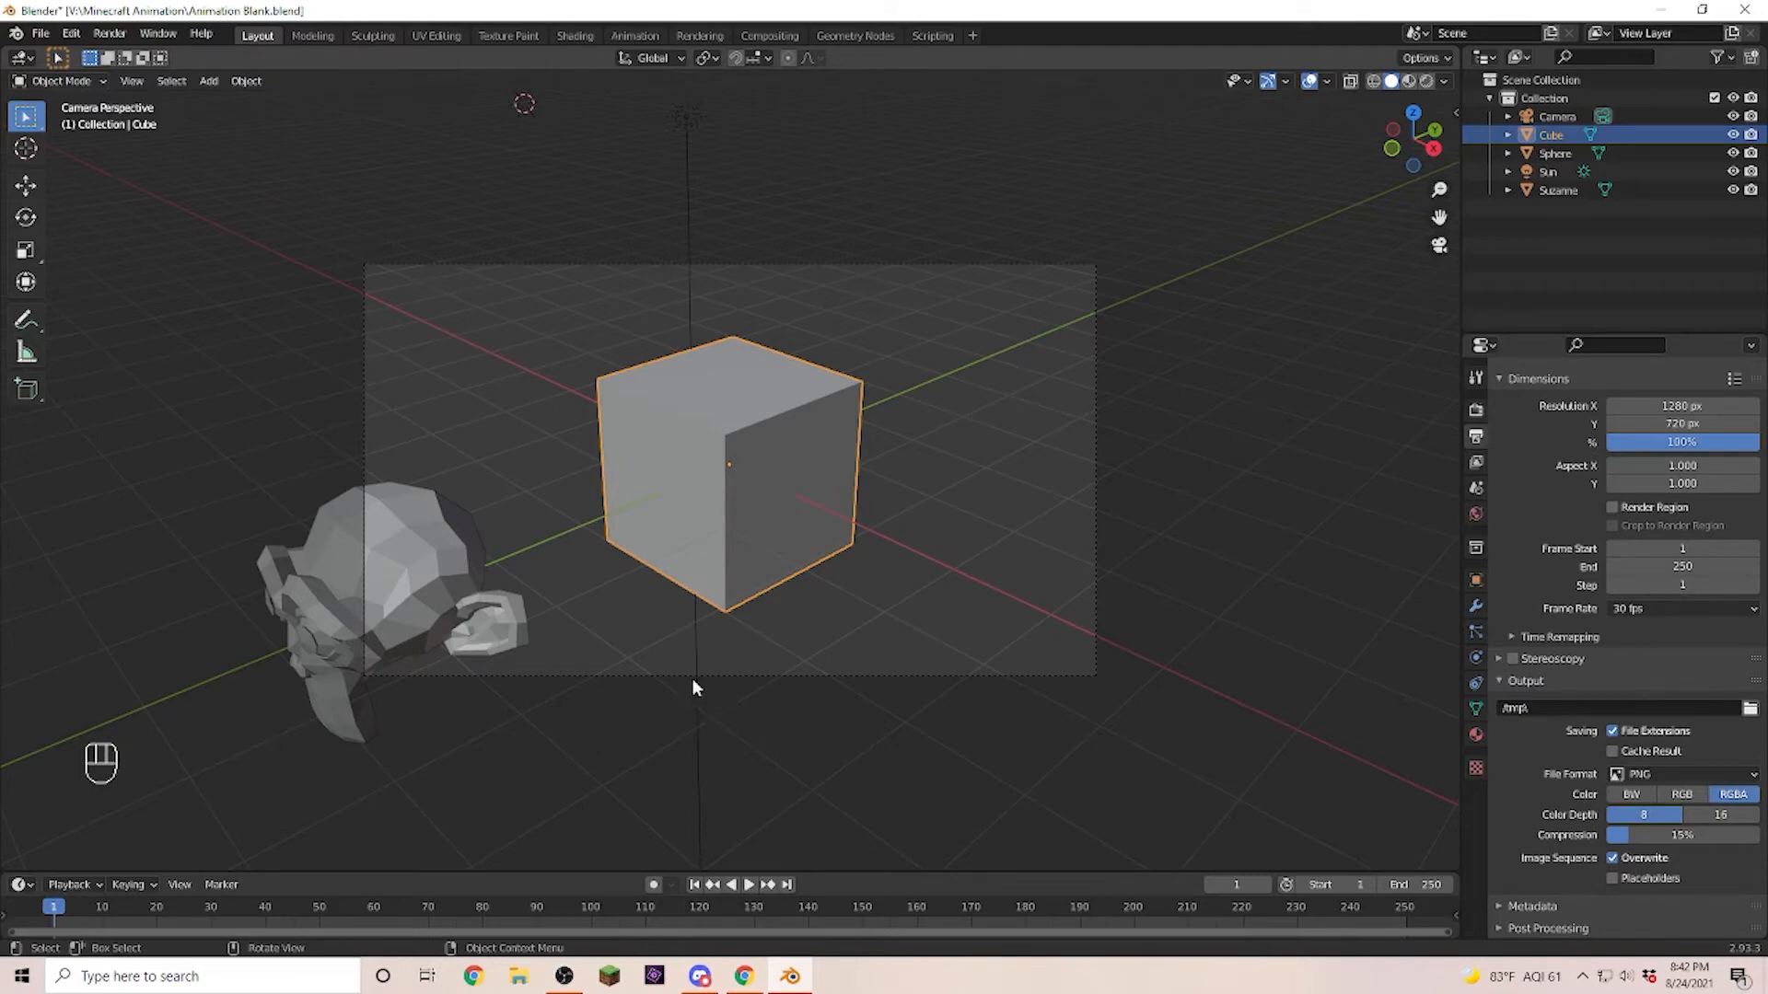
key(shift+grave)
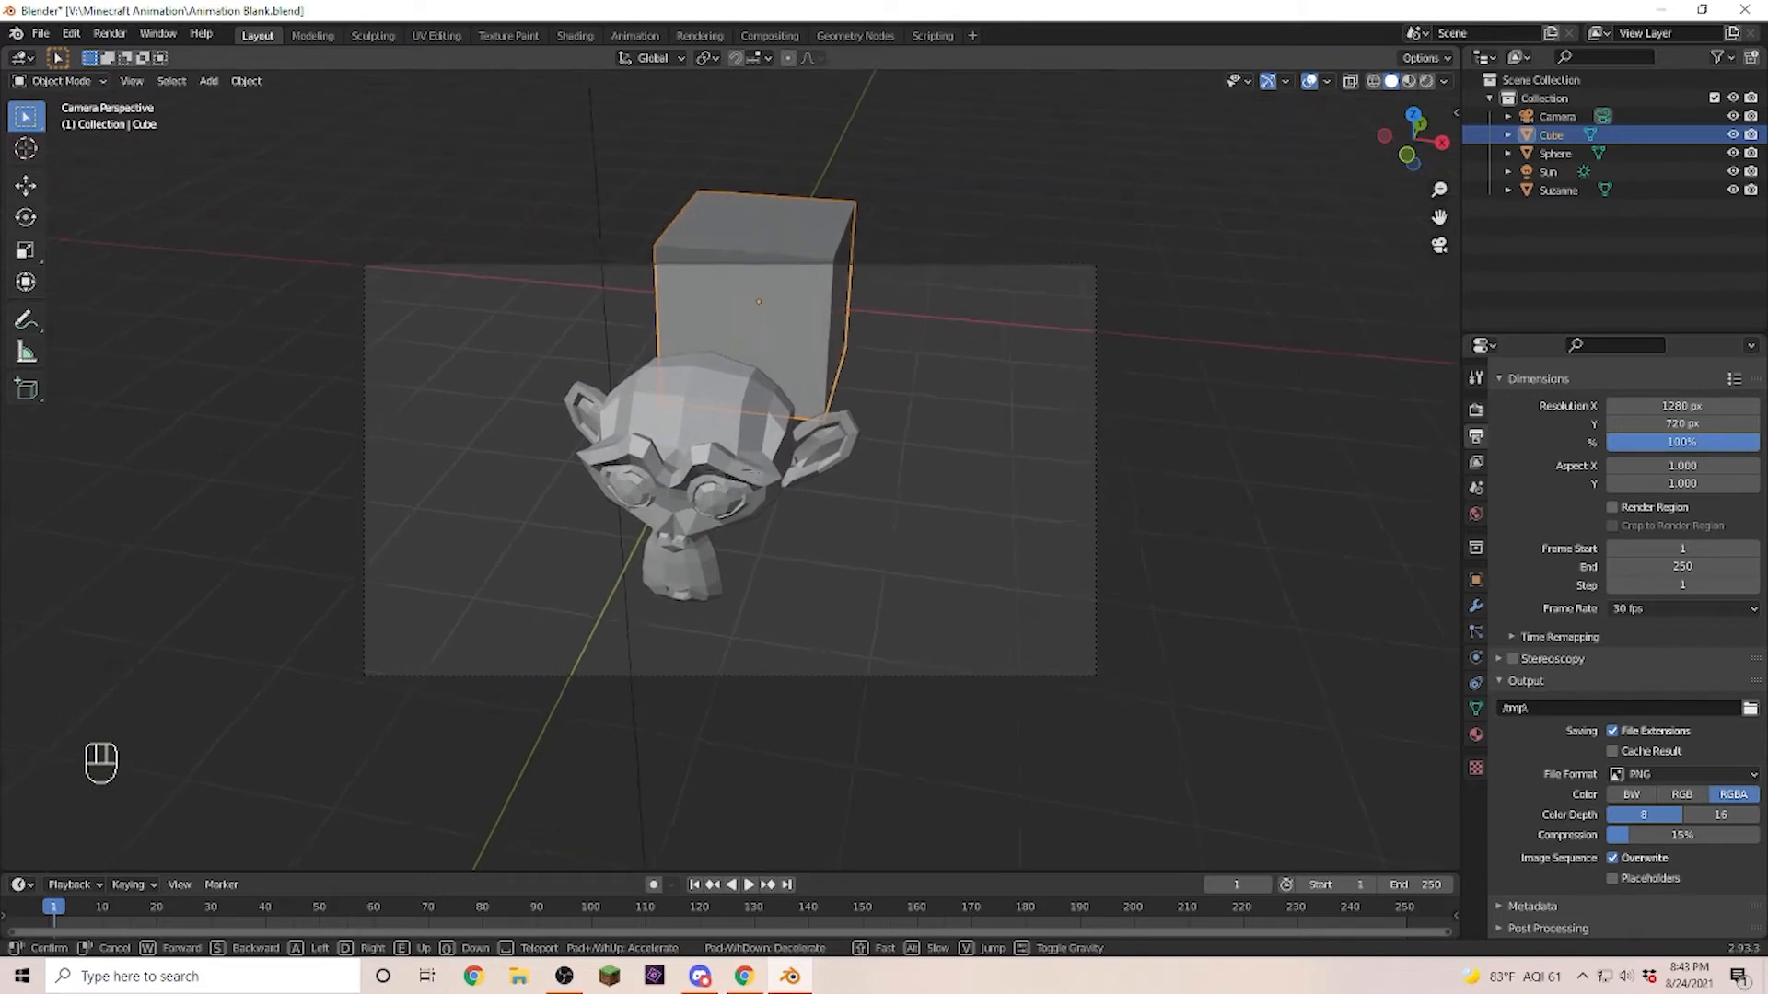
click(729, 475)
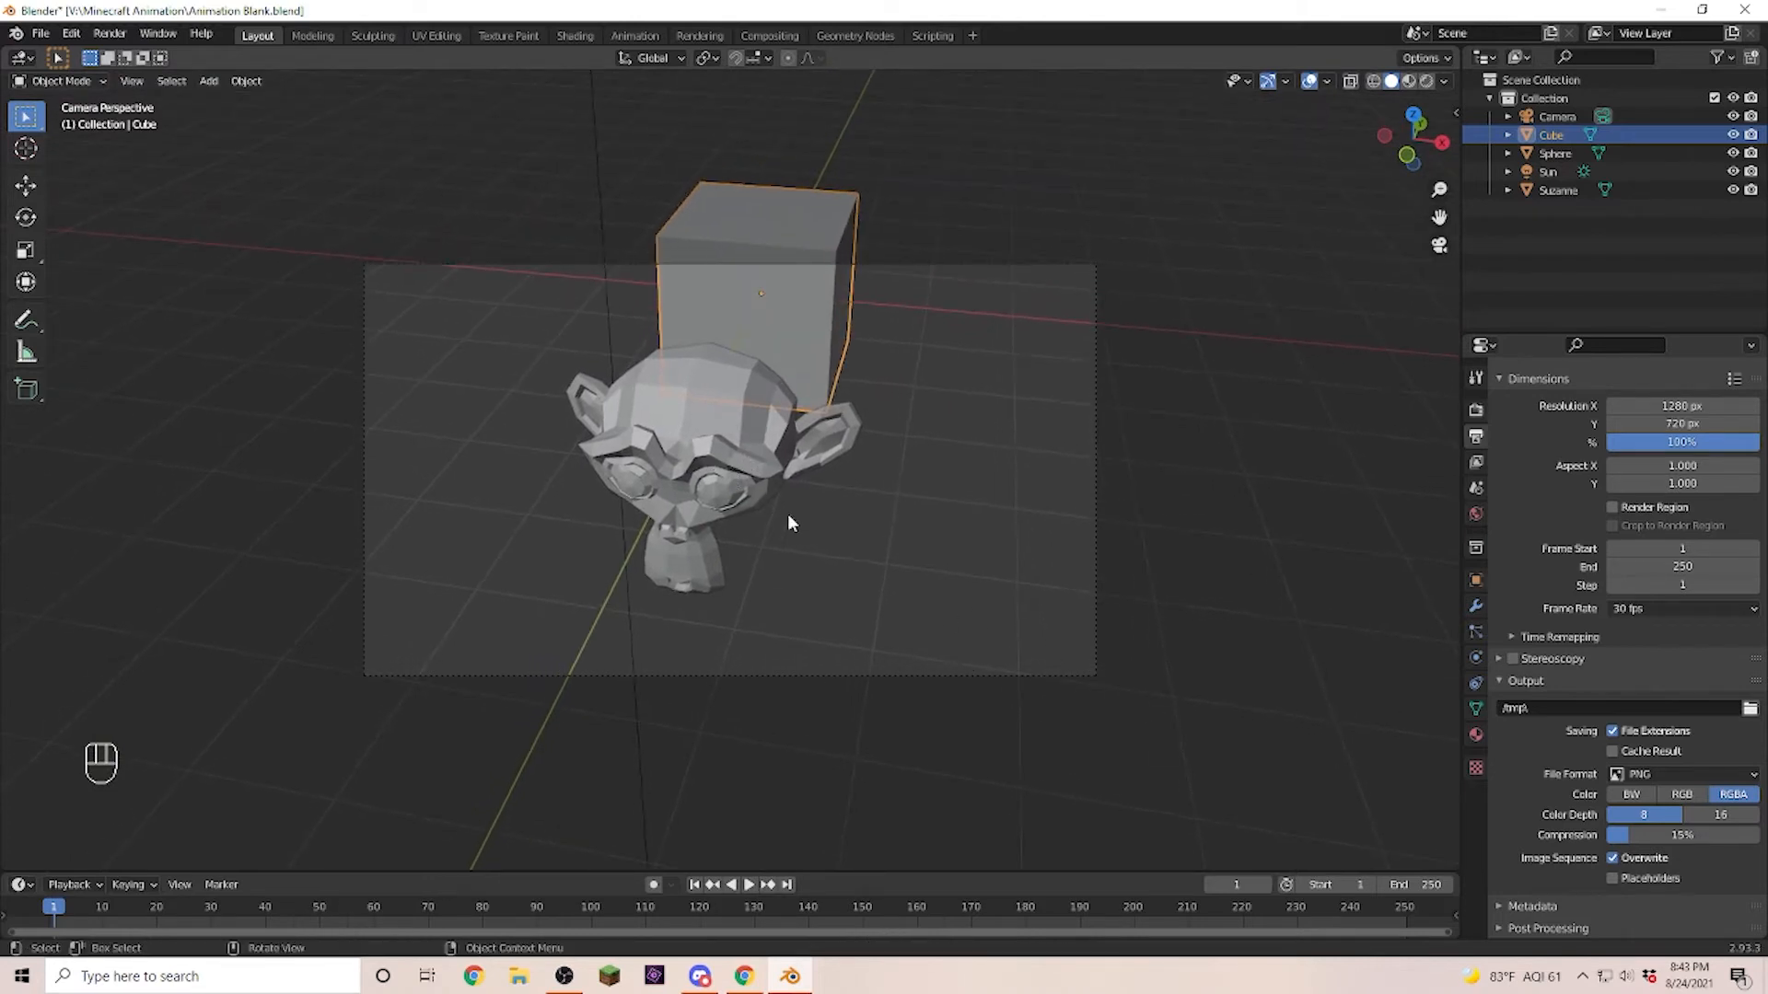
Switch back and forth between the camera view and the free perspective view.
key(KP_0)
key(KP_0)
key(KP_0)
key(KP_0)
key(KP_0)
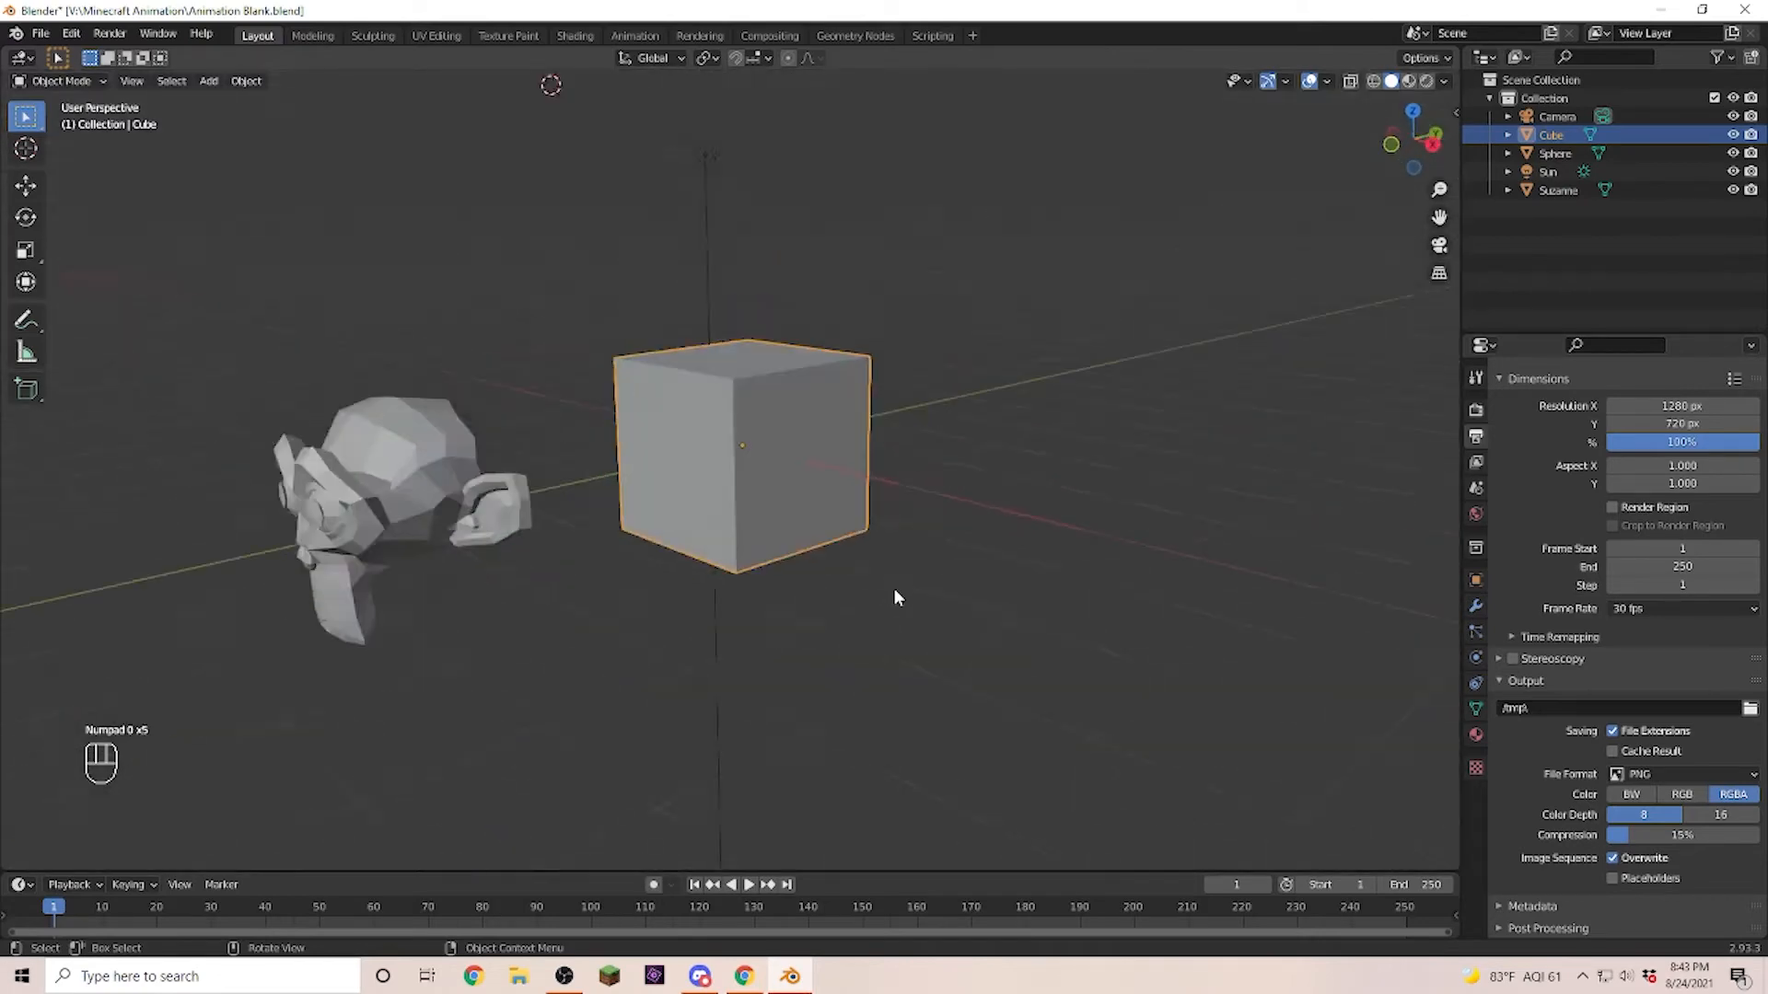
key(KP_0)
key(KP_0)
middle_drag(895, 480, 799, 559)
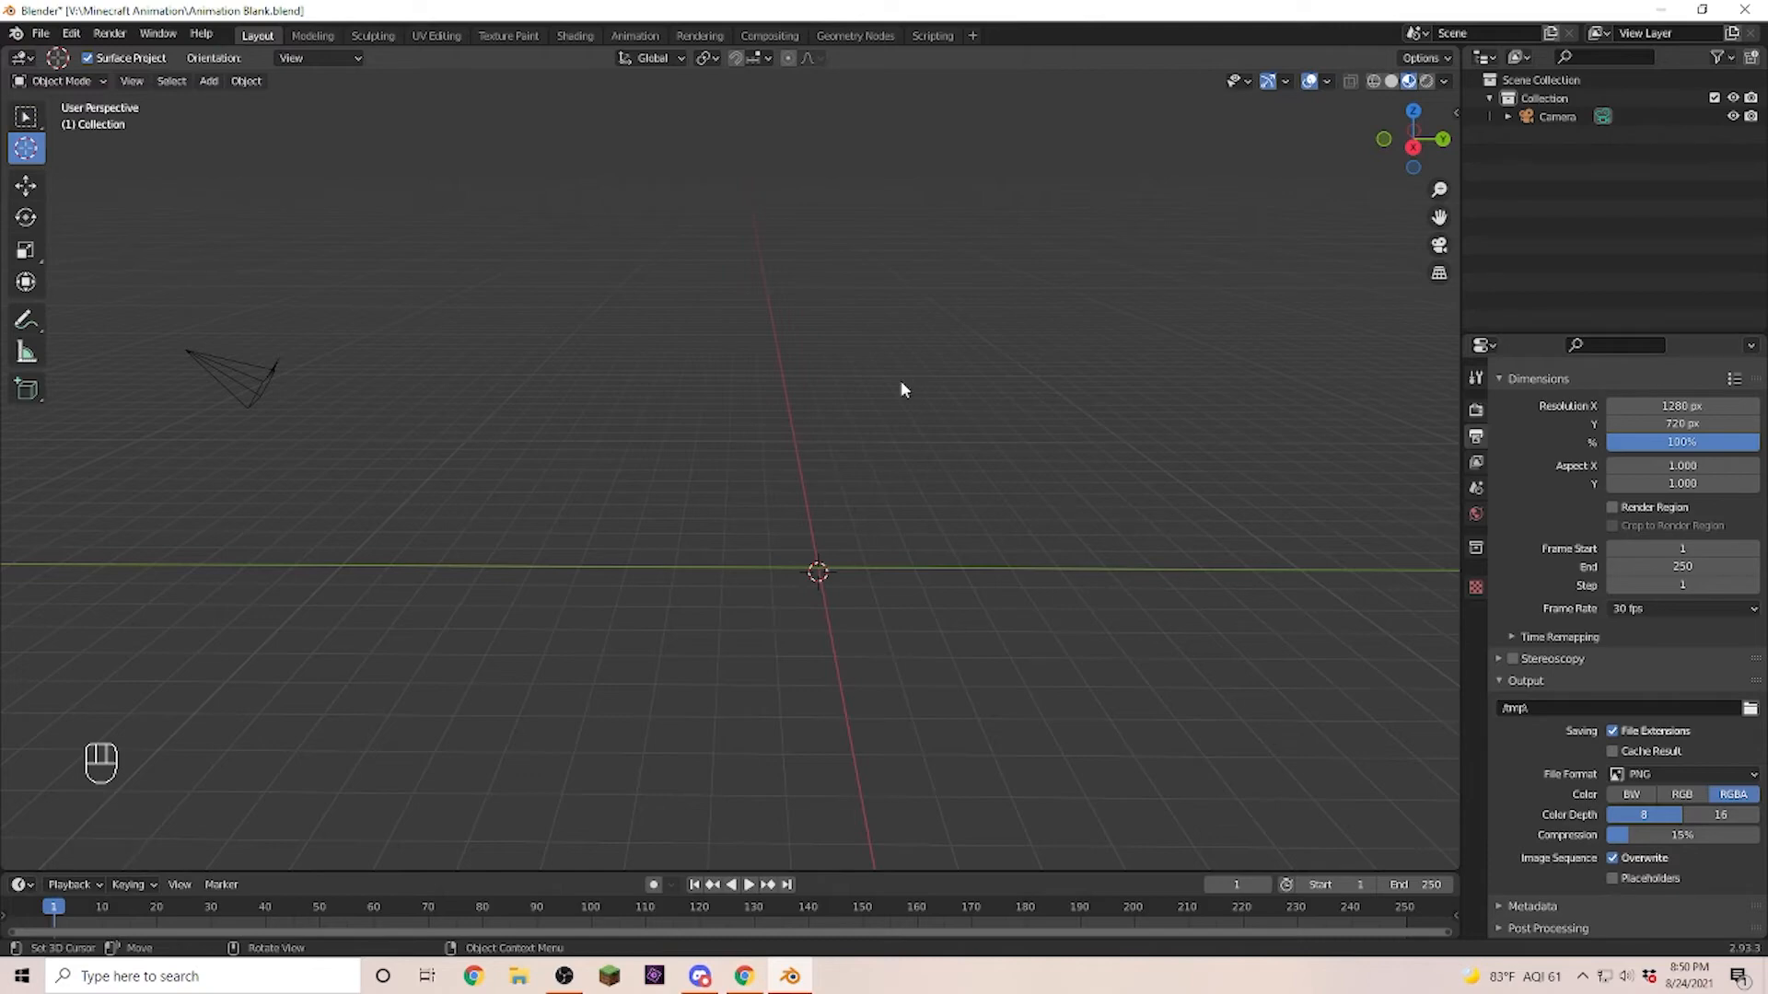
Load the mobs for the MCprep Mob Spawner.
key(shift+a)
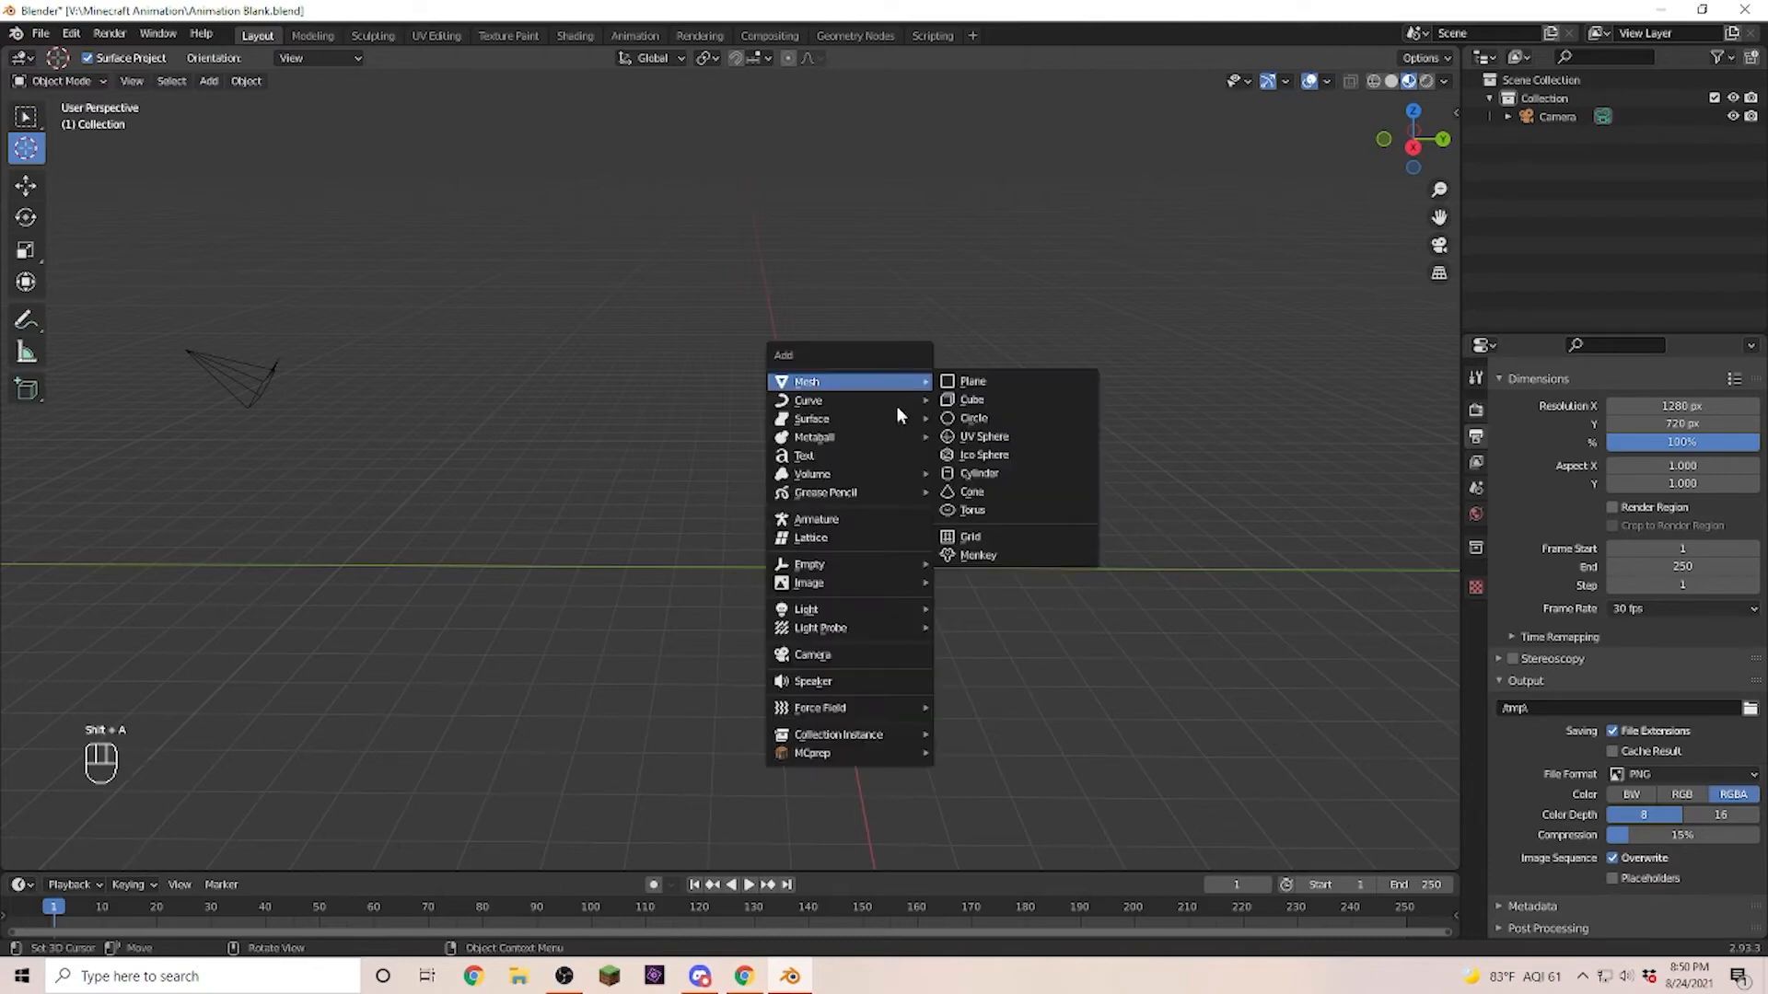
mouse_move(857, 757)
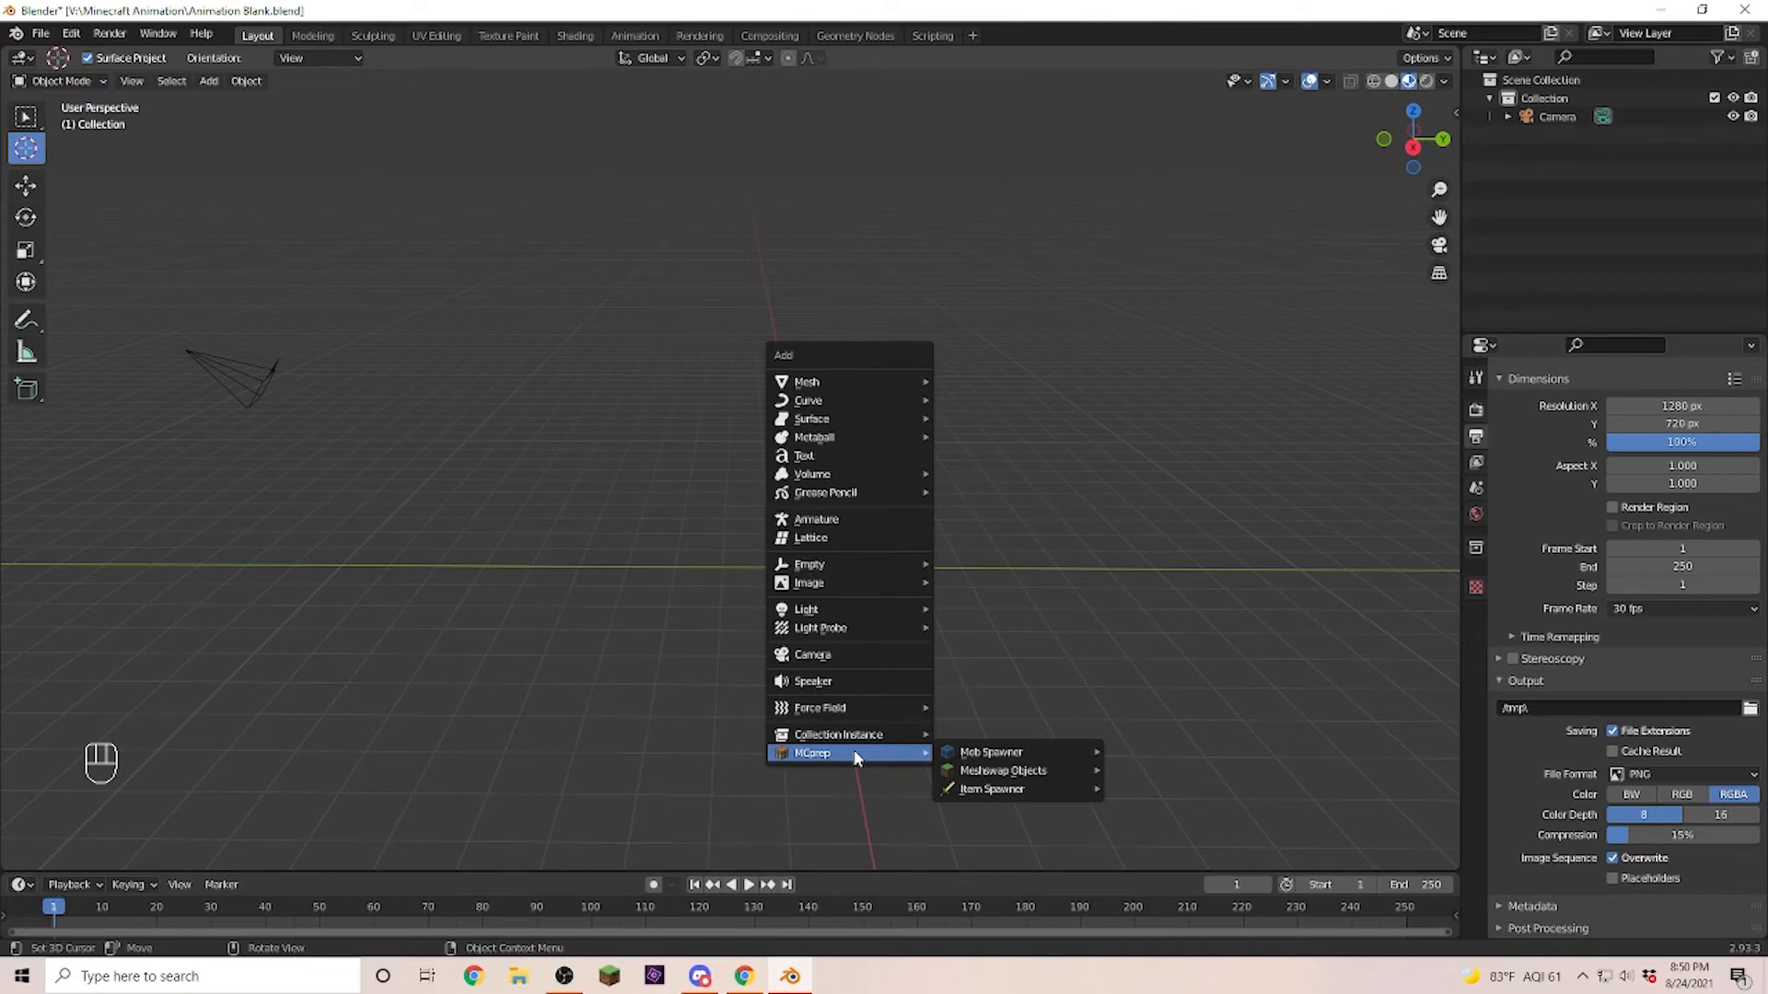
mouse_move(994, 759)
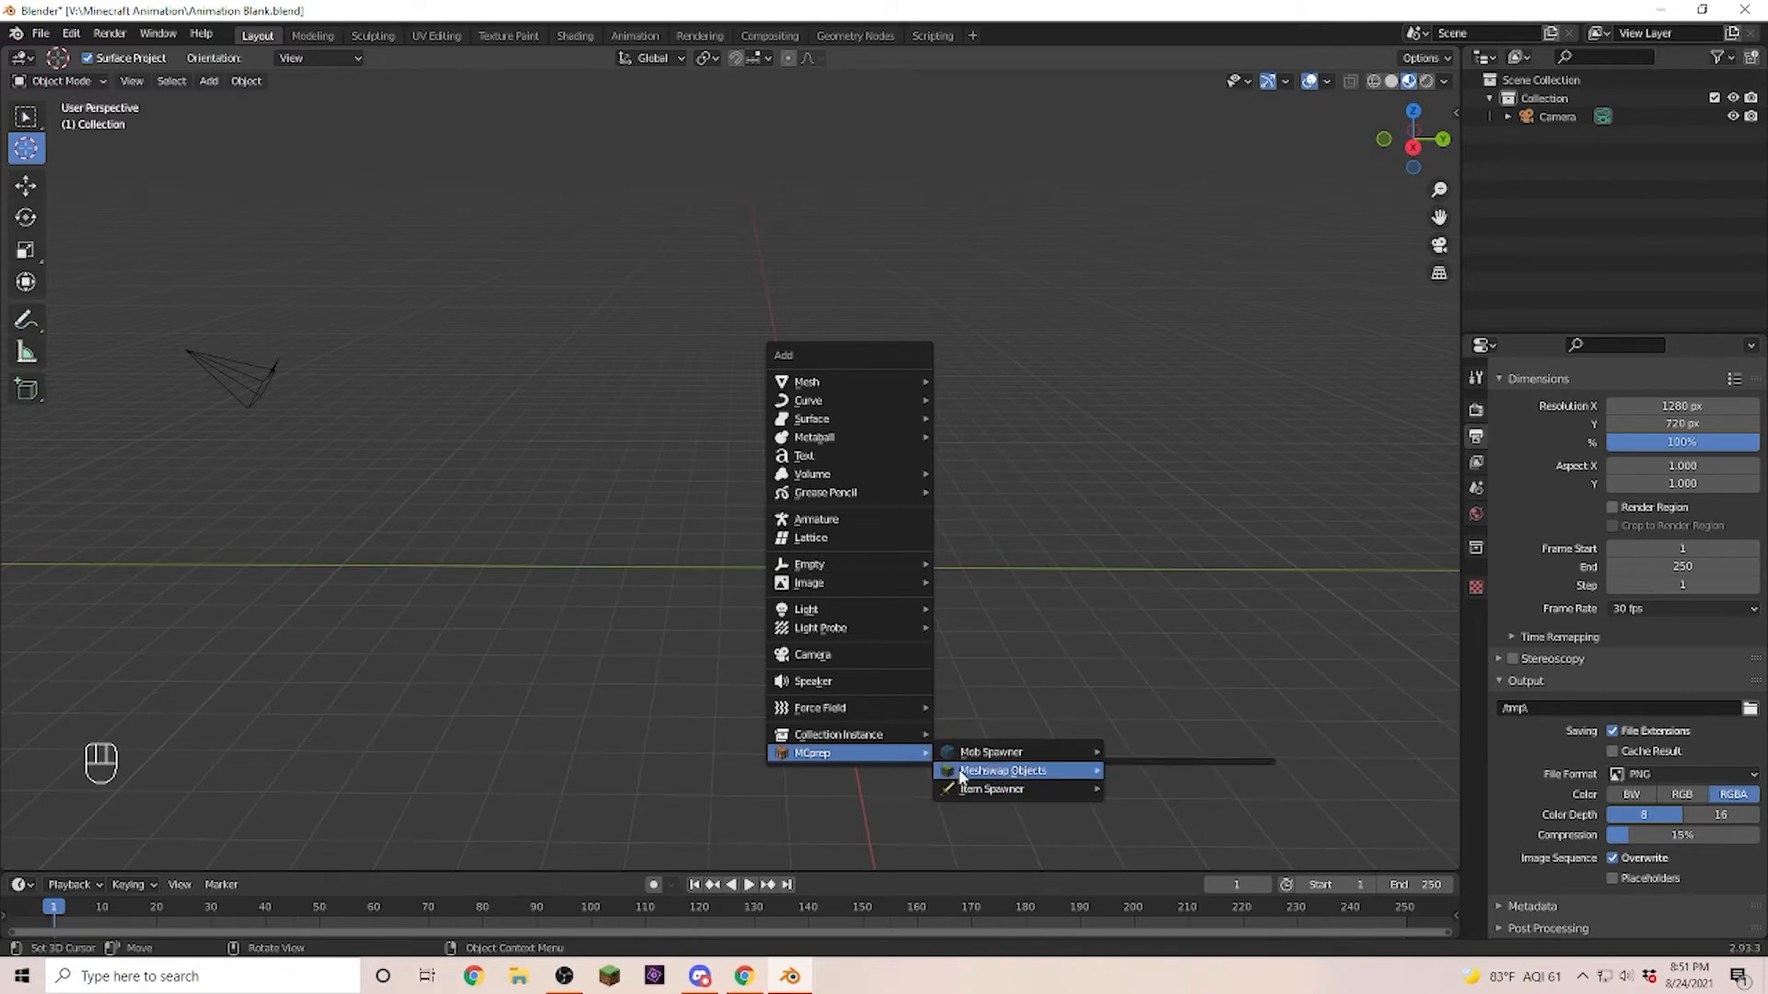
click(209, 82)
mouse_move(243, 474)
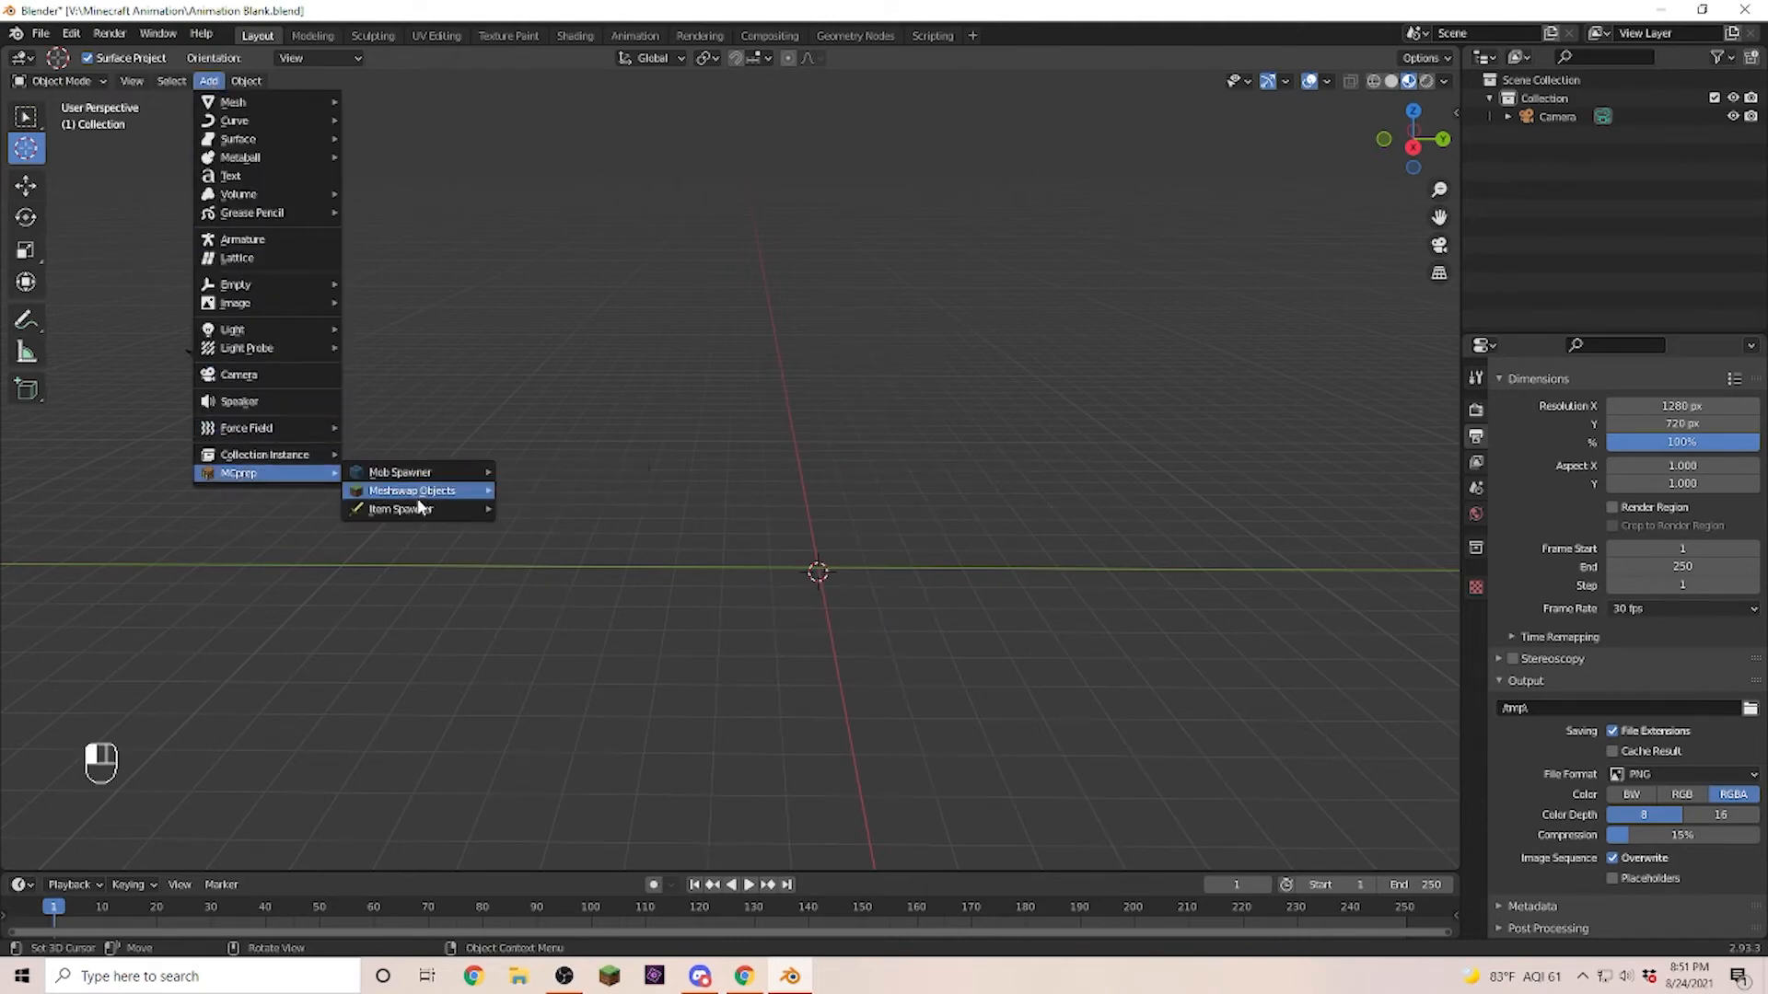
mouse_move(441, 497)
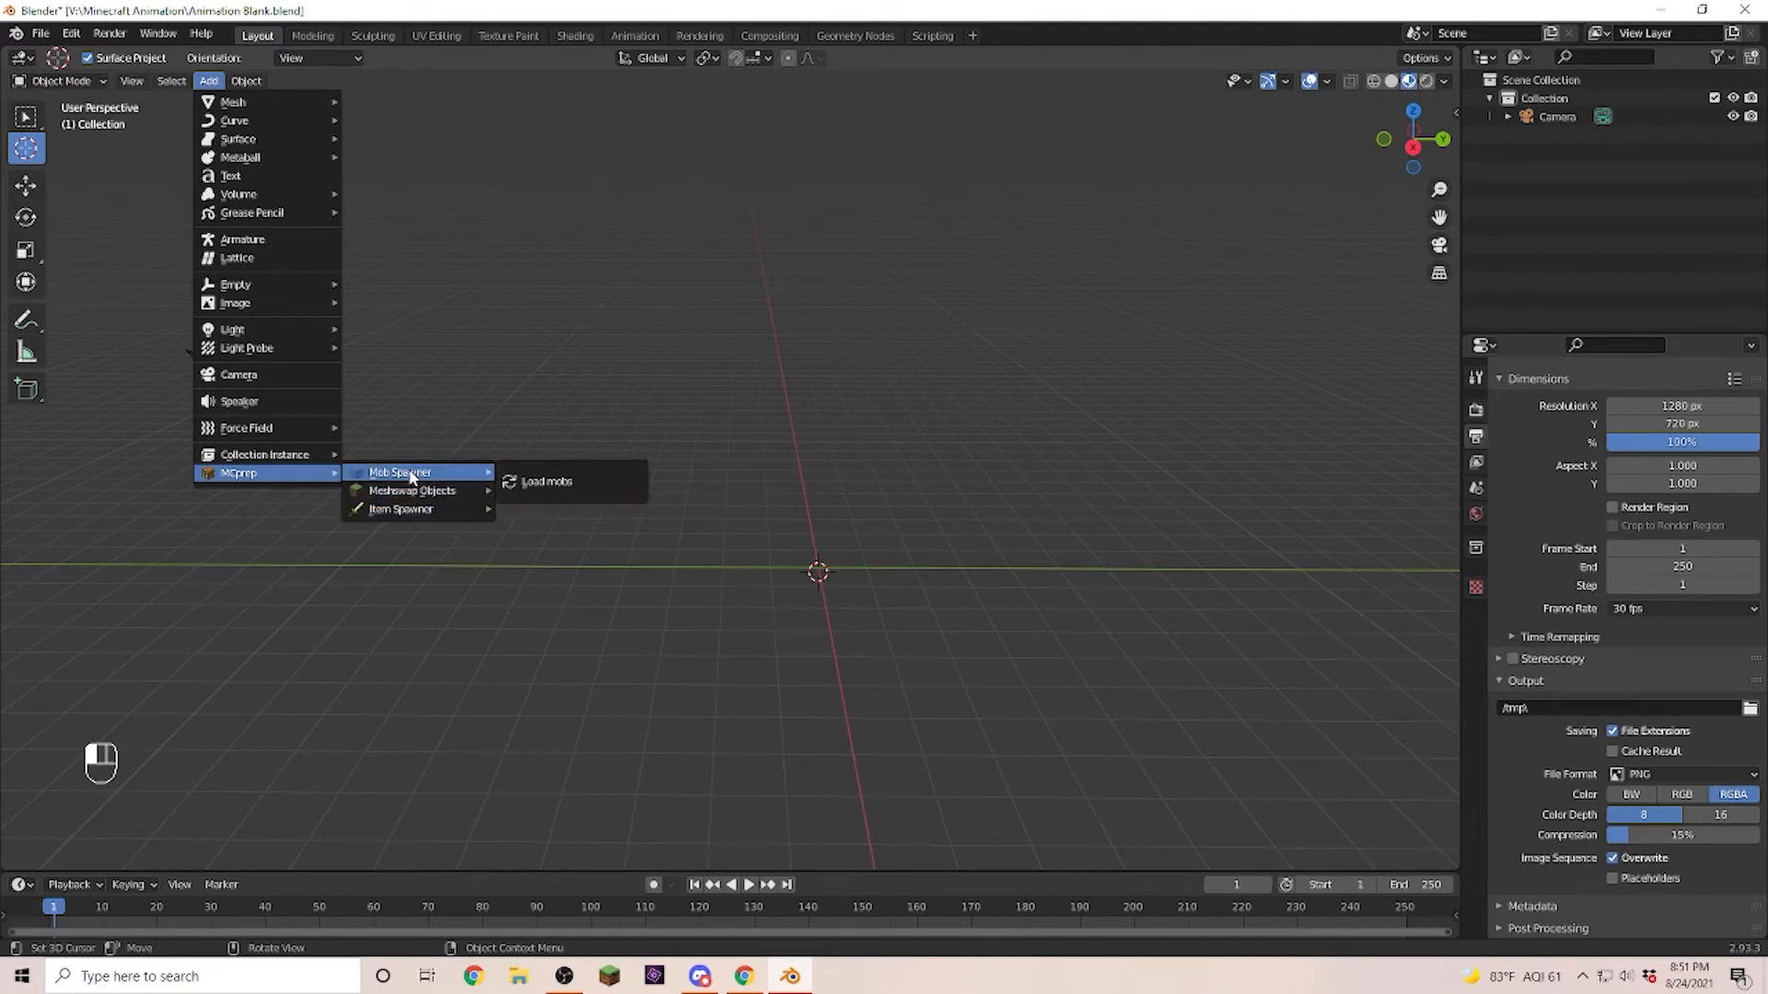
click(559, 483)
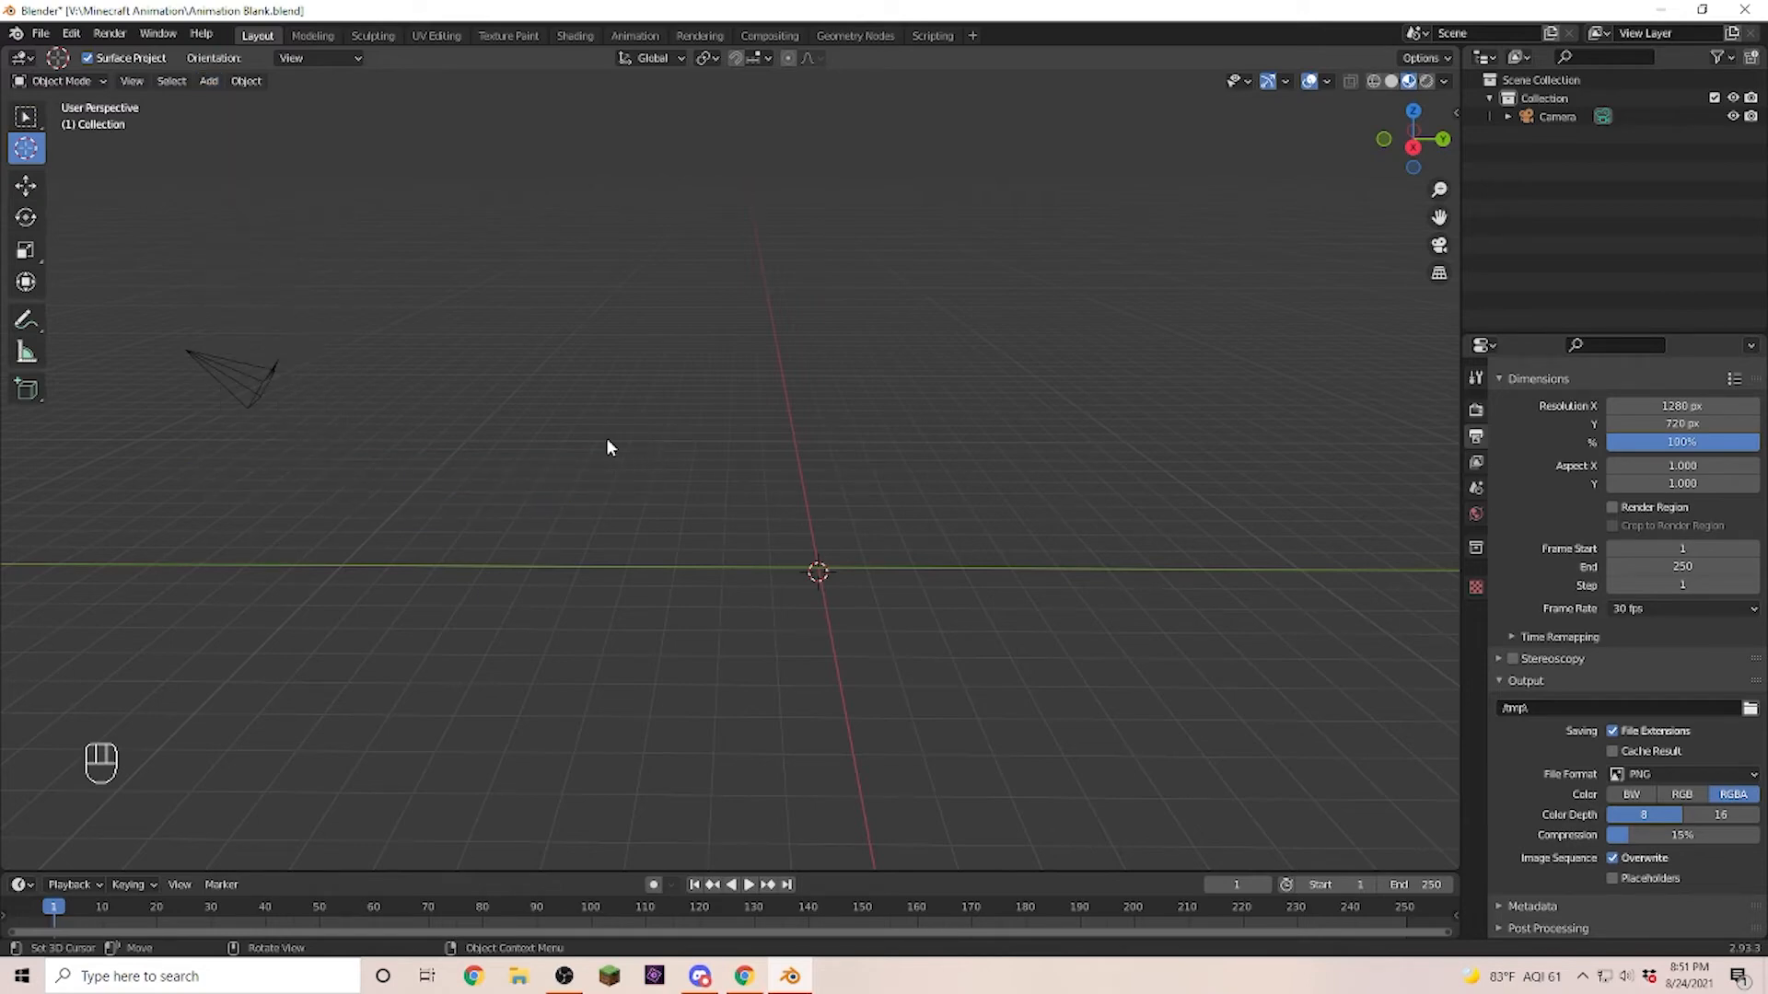
Spawn the Player mob with the MCprep Mob Spawner at the world origin.
click(209, 81)
mouse_move(423, 473)
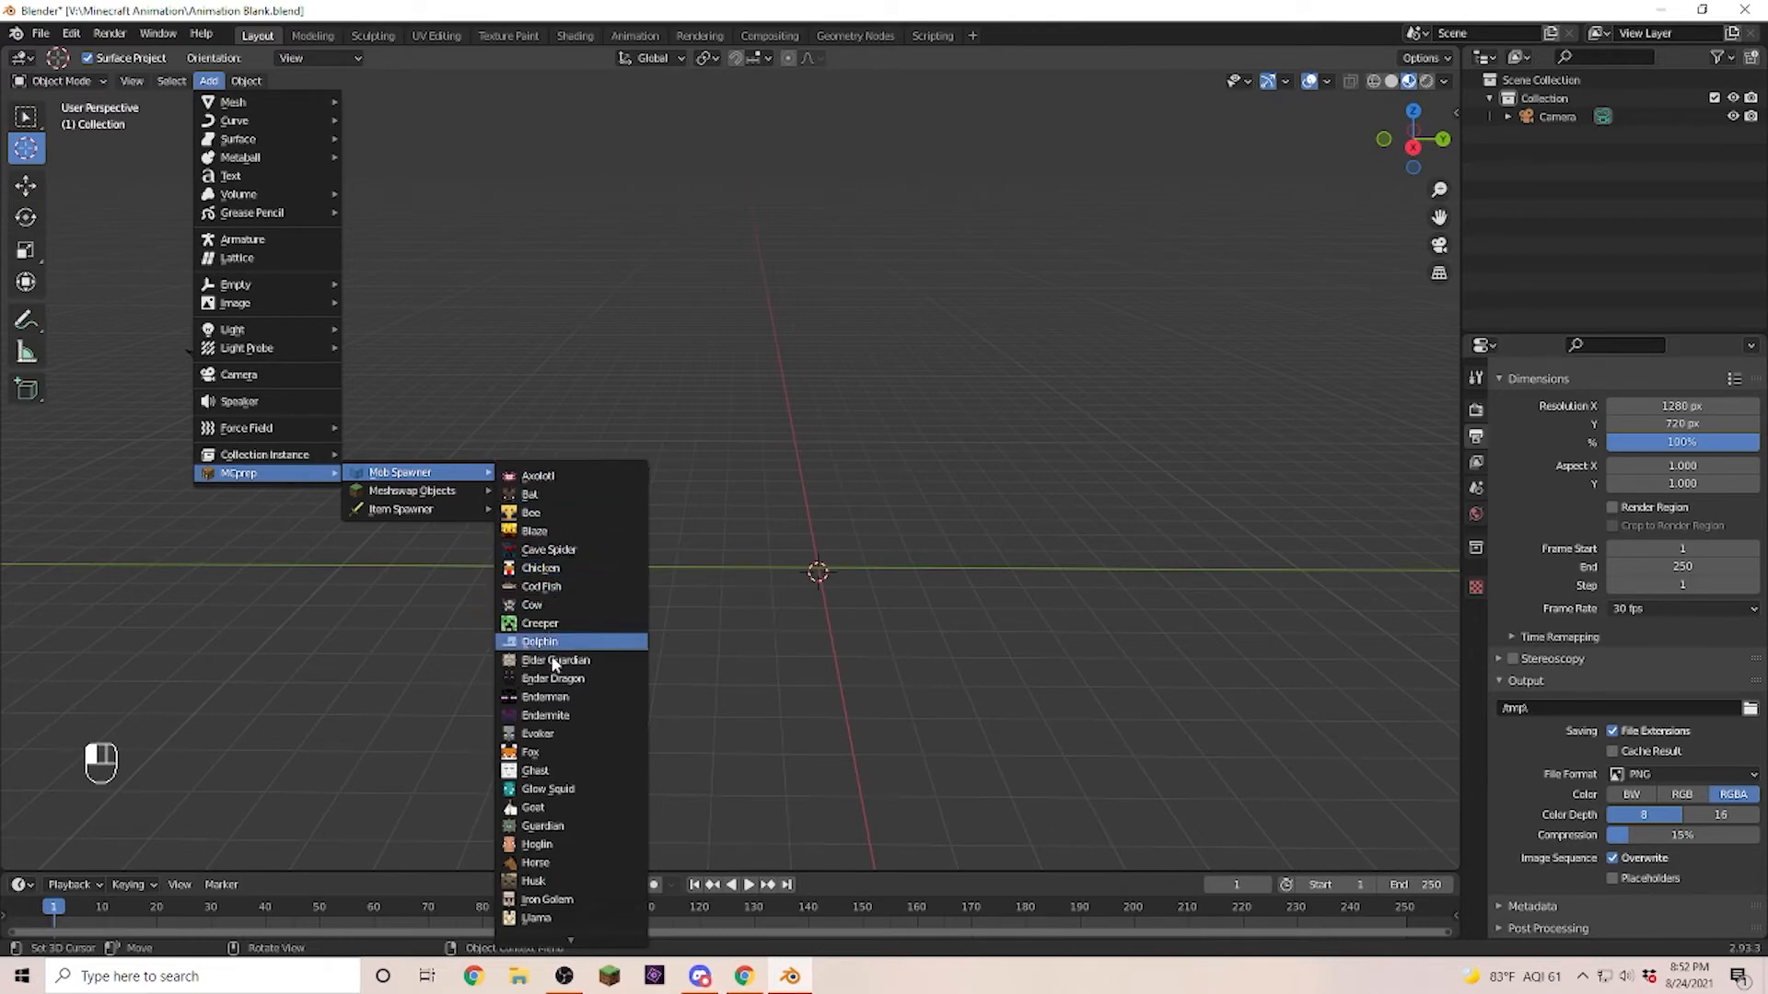
mouse_move(574, 941)
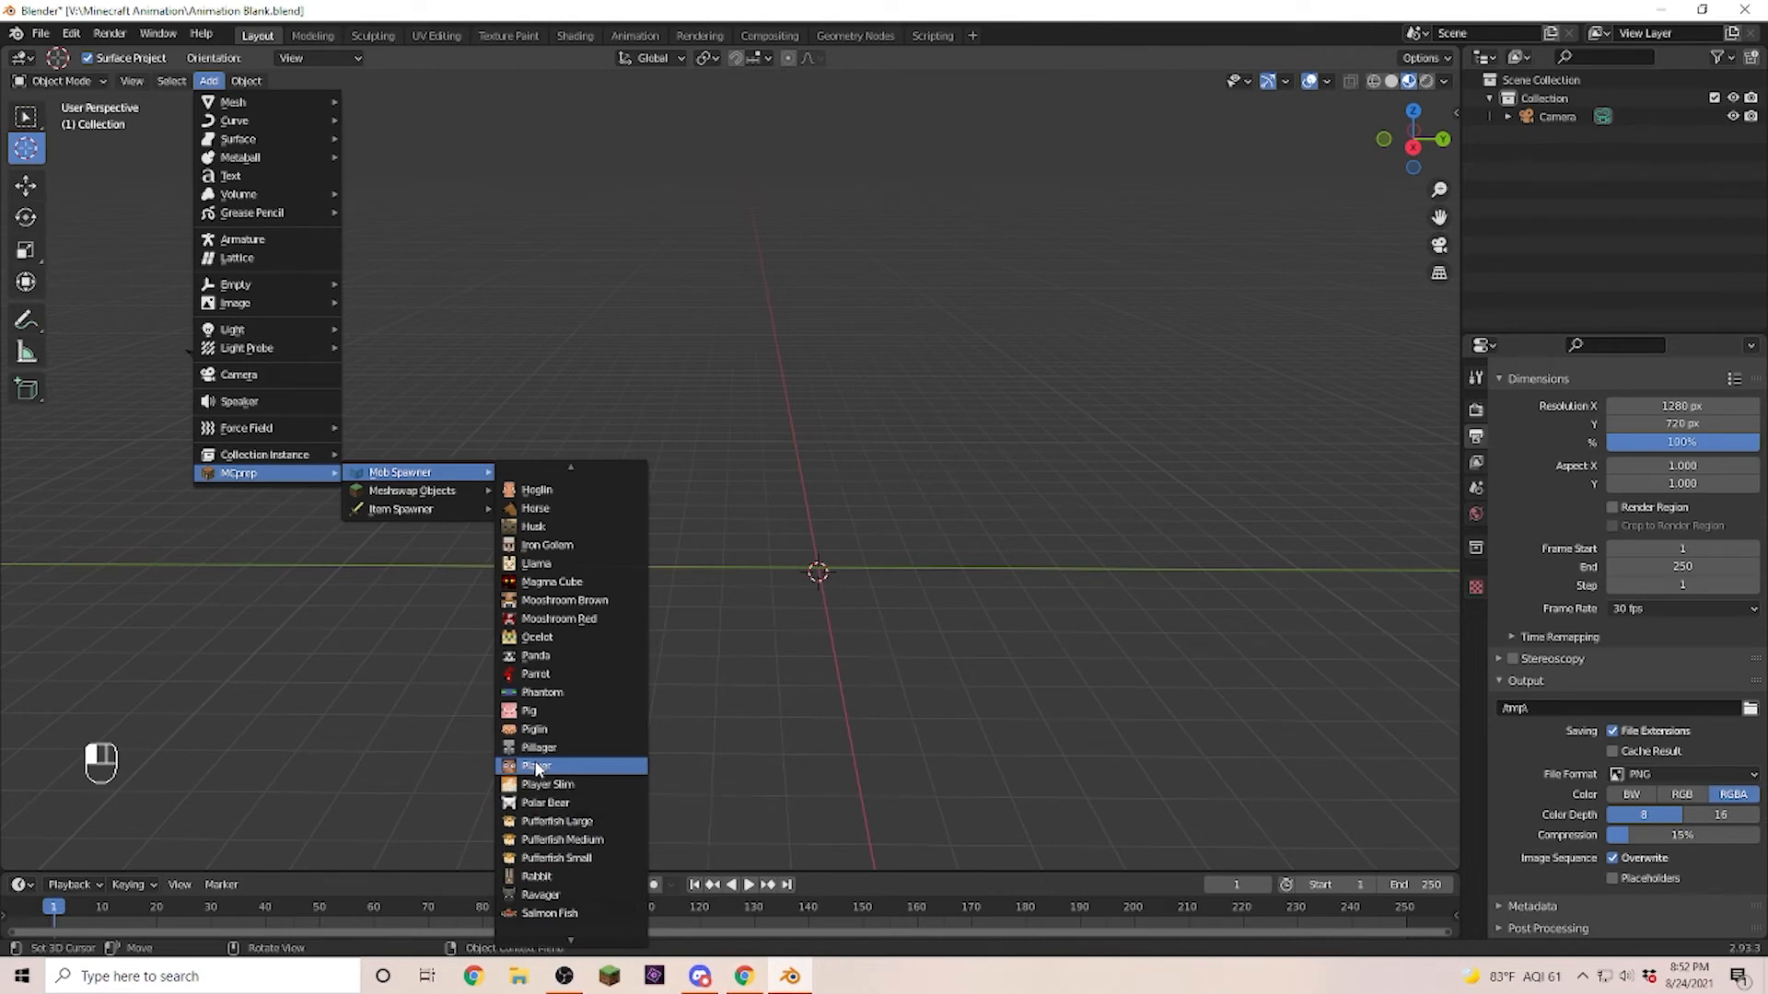
click(538, 767)
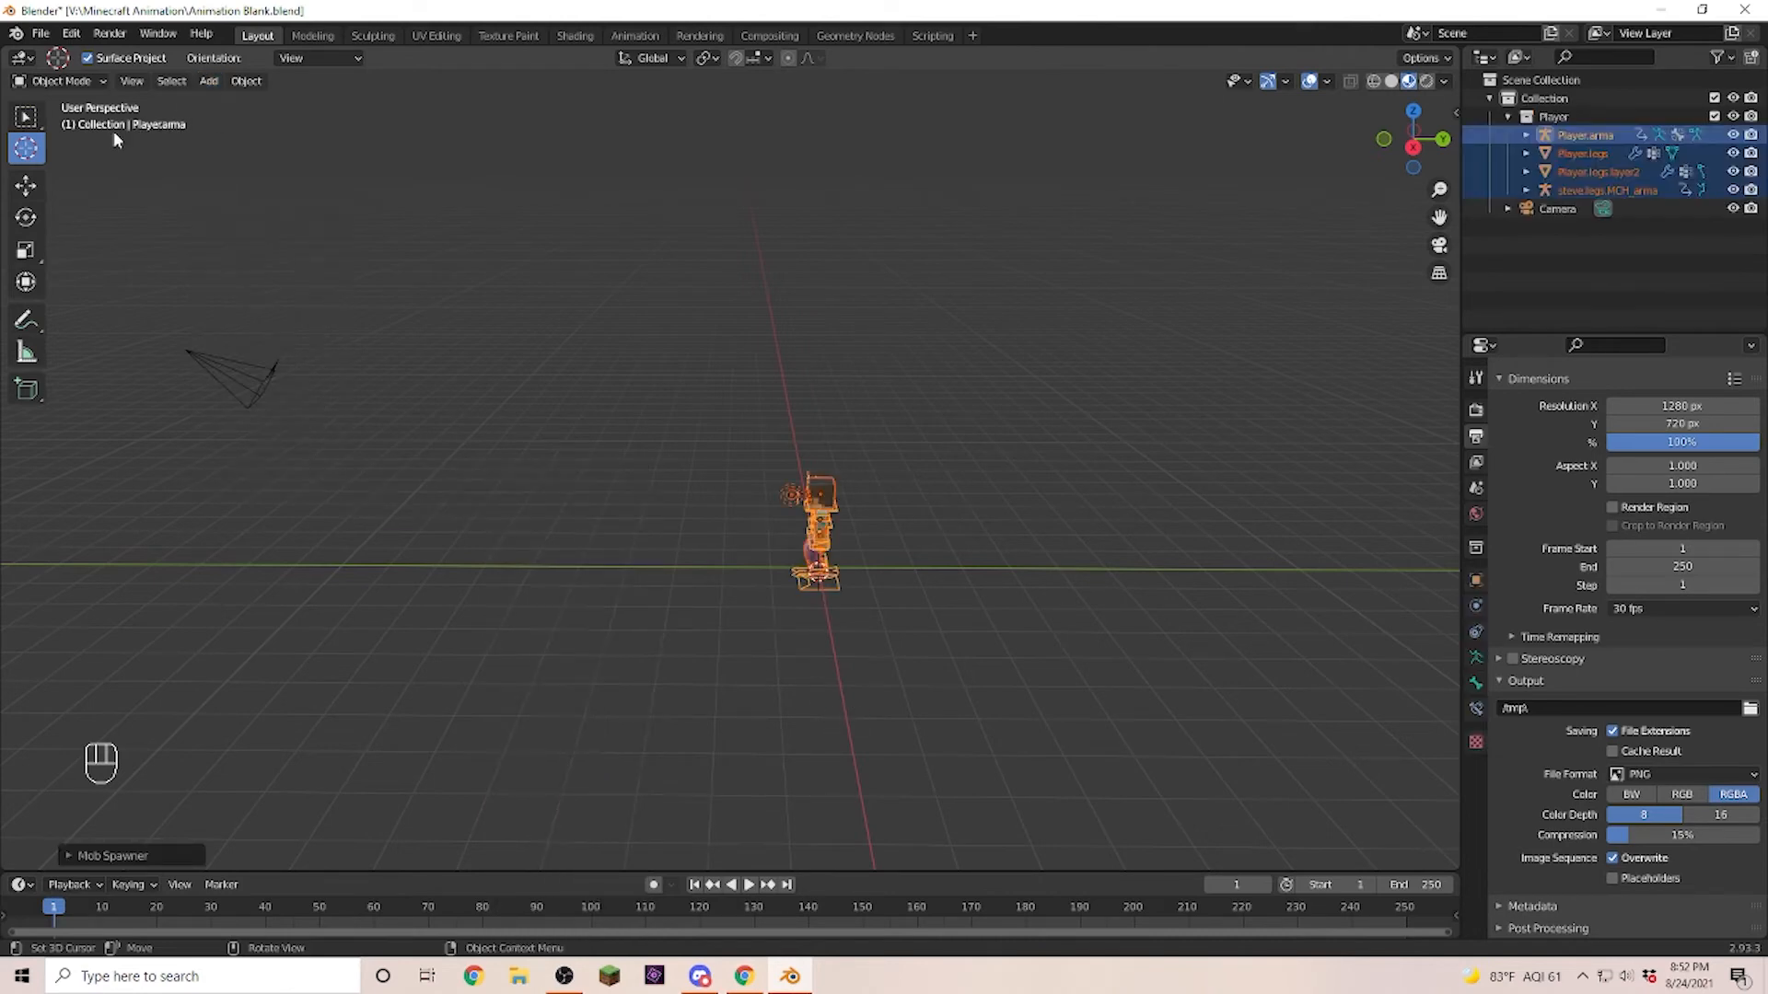
Place the 3D cursor on the red X axis line beside the Player rig and spawn a Simple Player with MCprep.
click(829, 629)
click(131, 80)
click(209, 80)
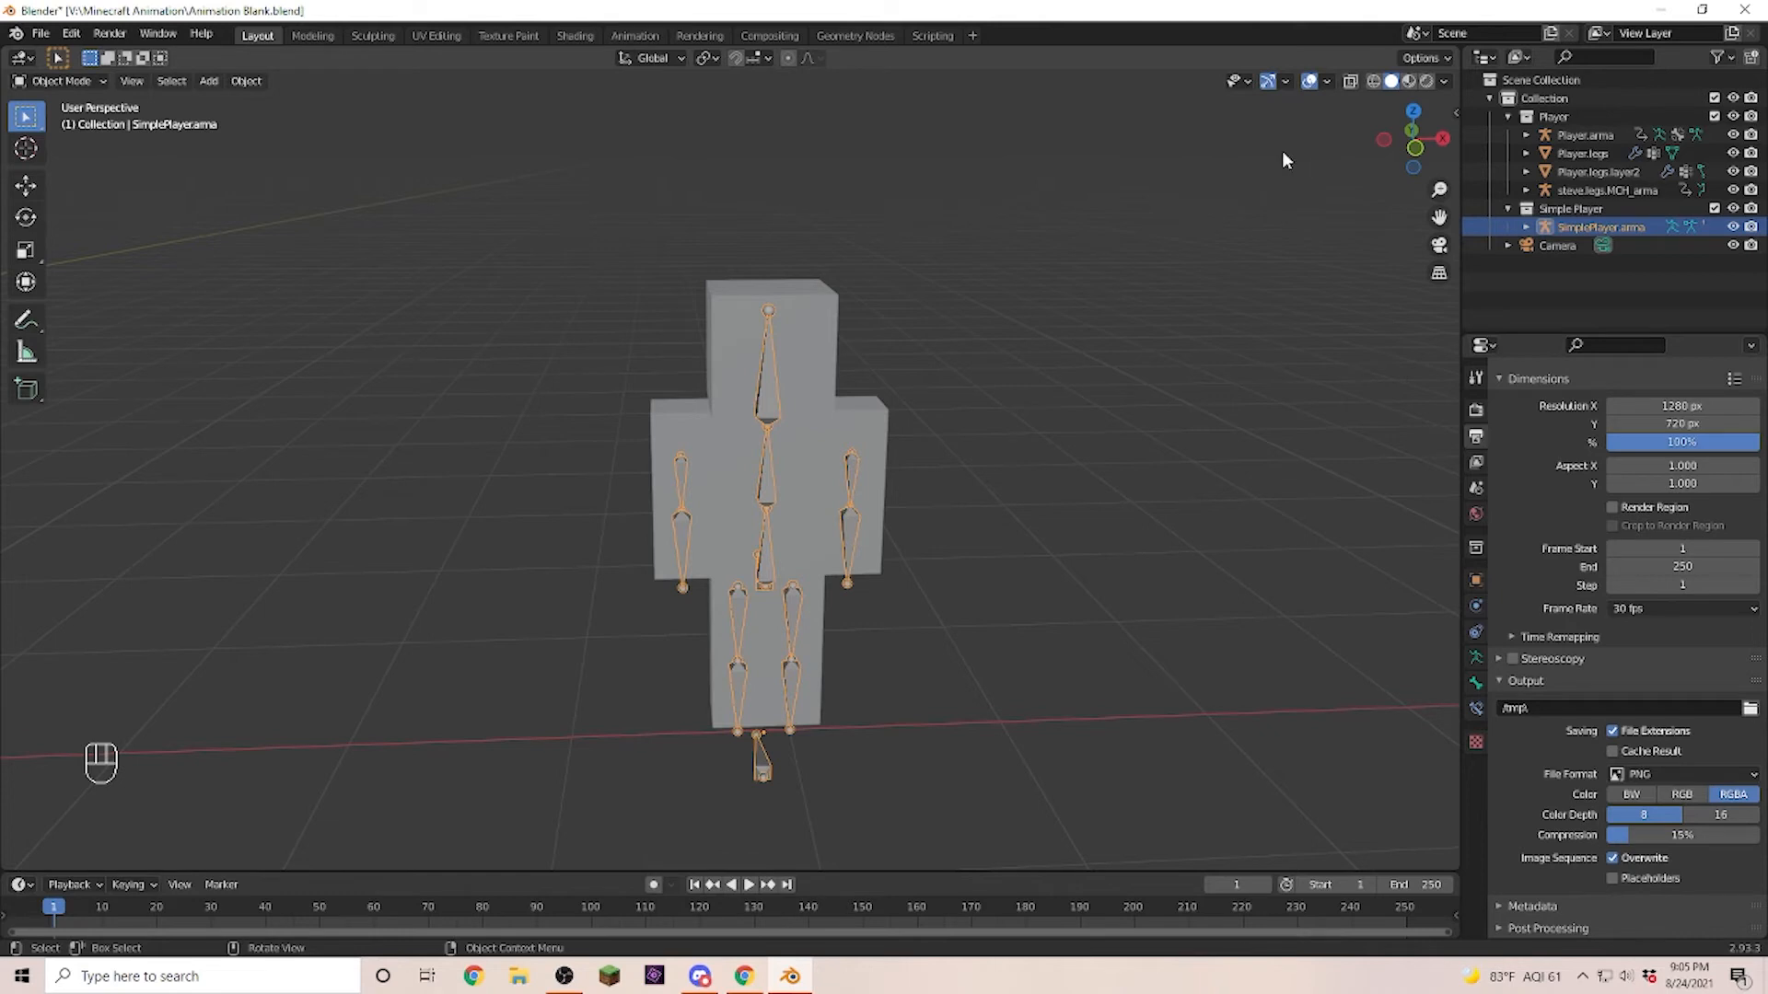
Compare the Simple Player in wireframe, material preview and rendered viewport shading.
click(1373, 81)
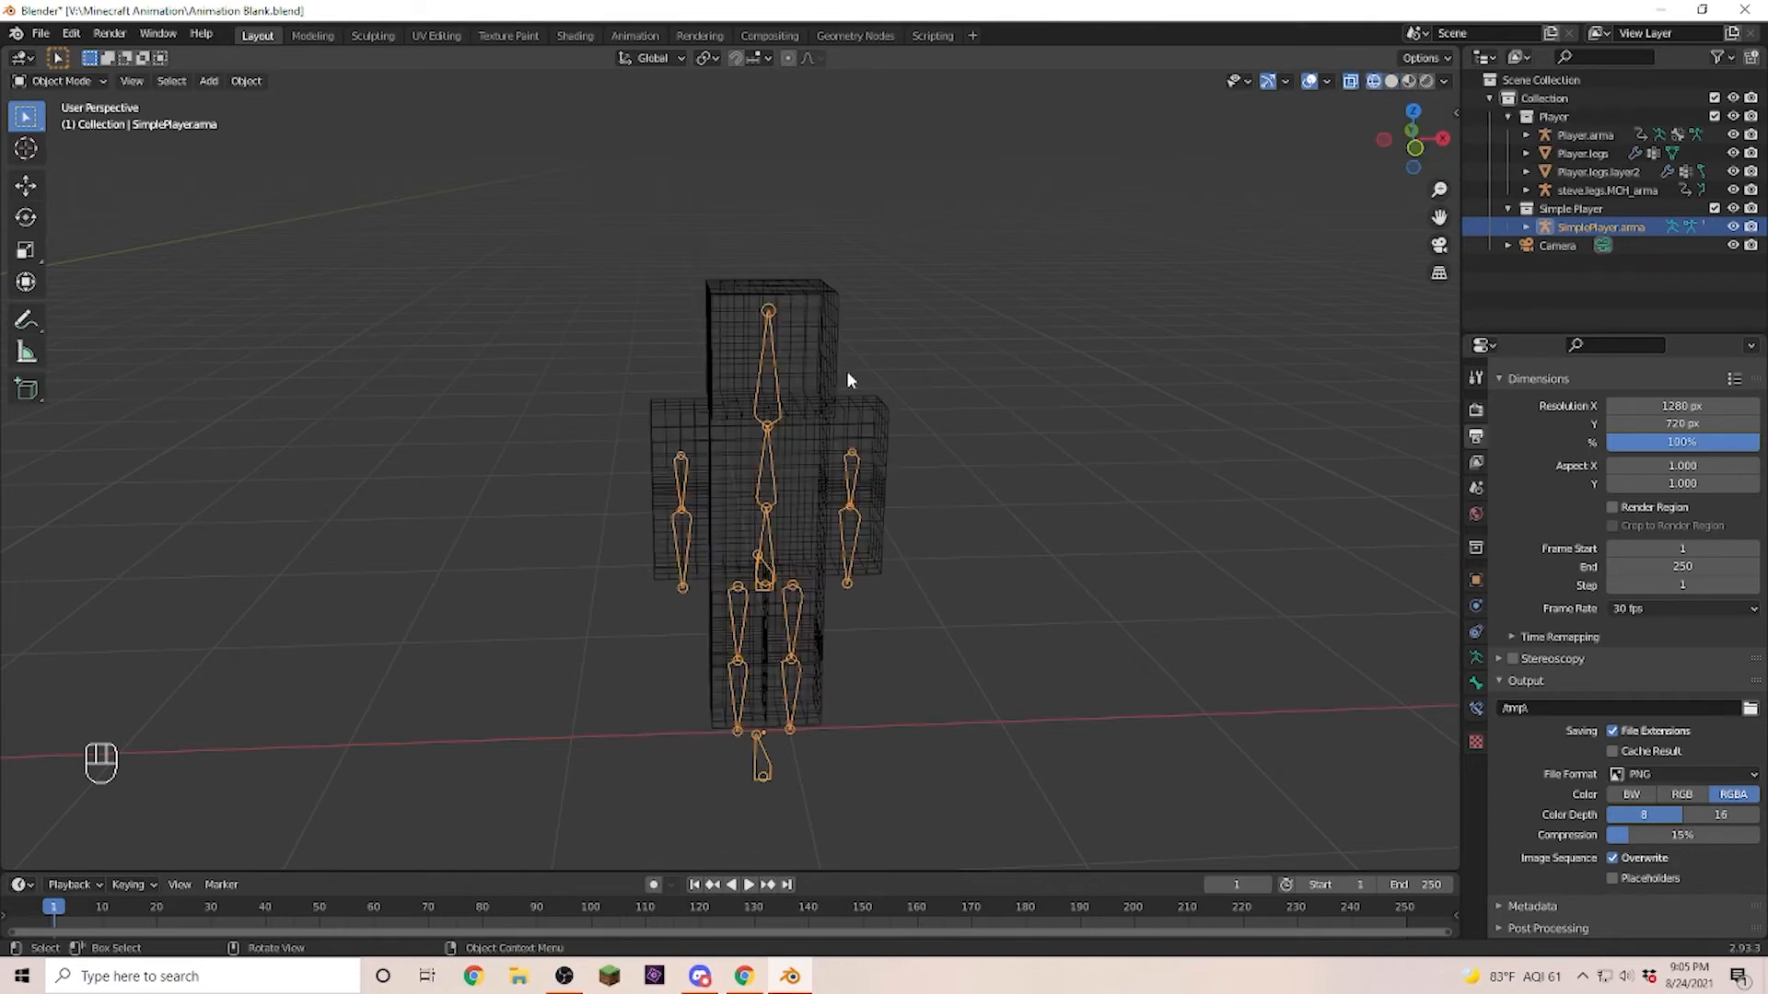
click(1407, 82)
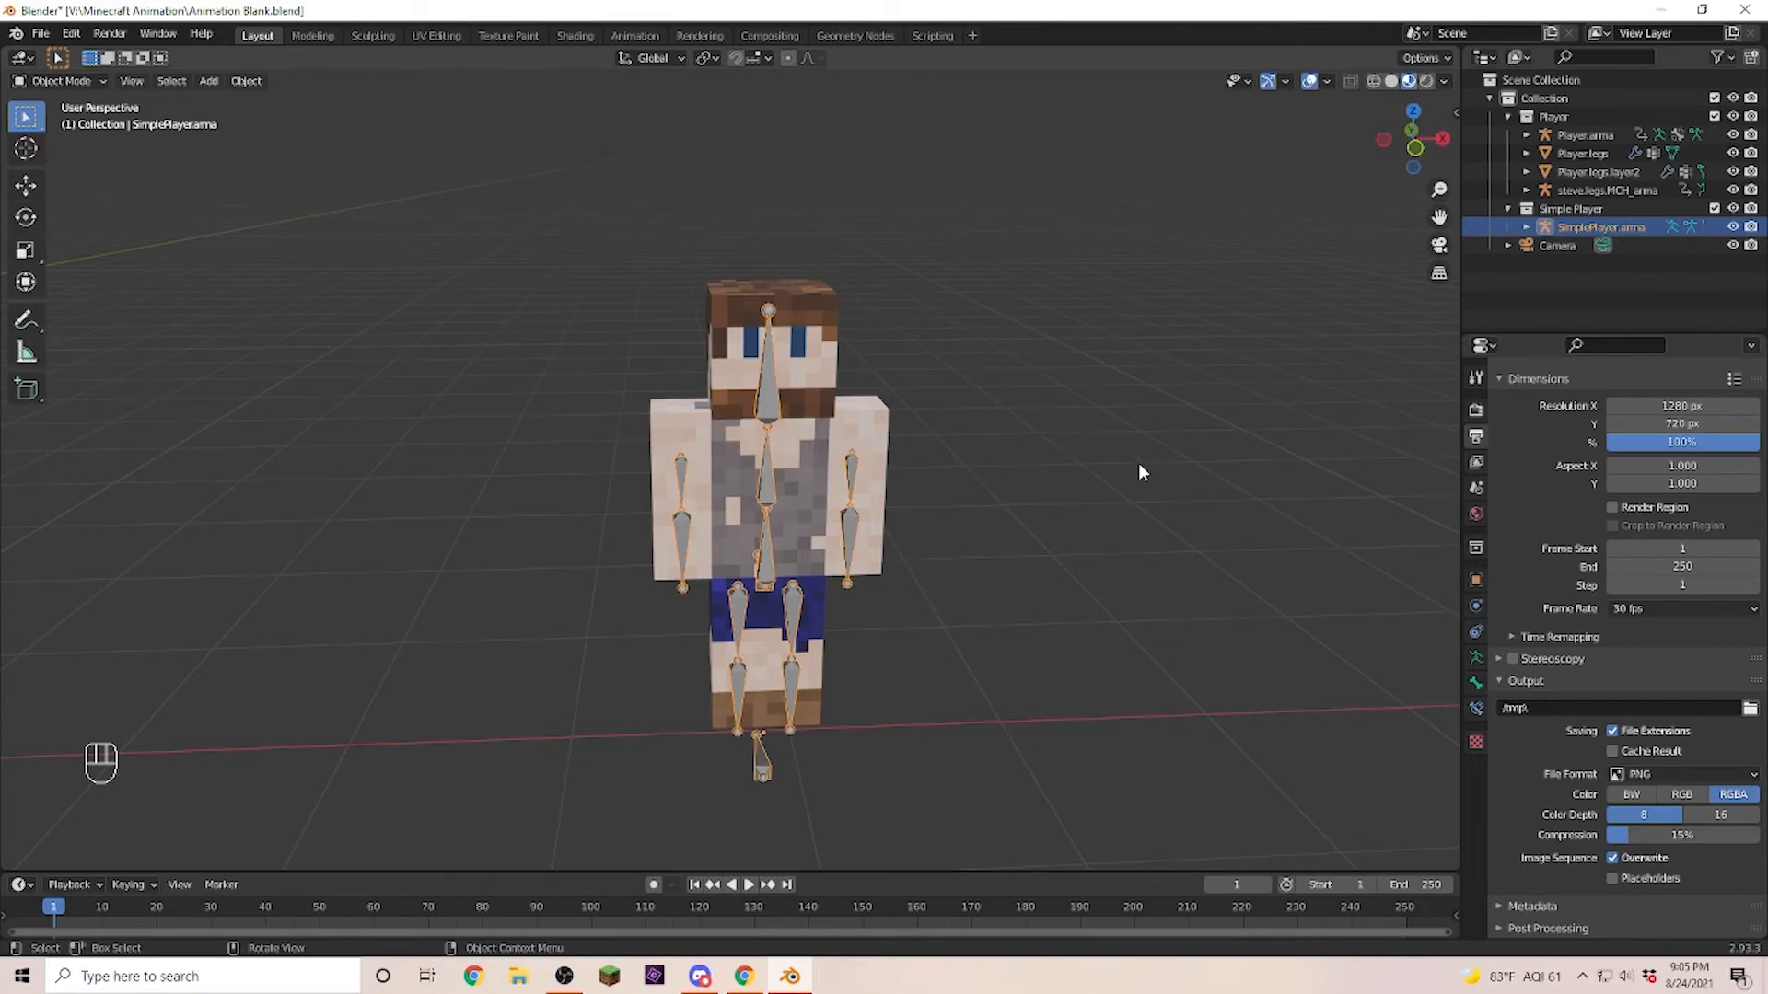
click(1428, 80)
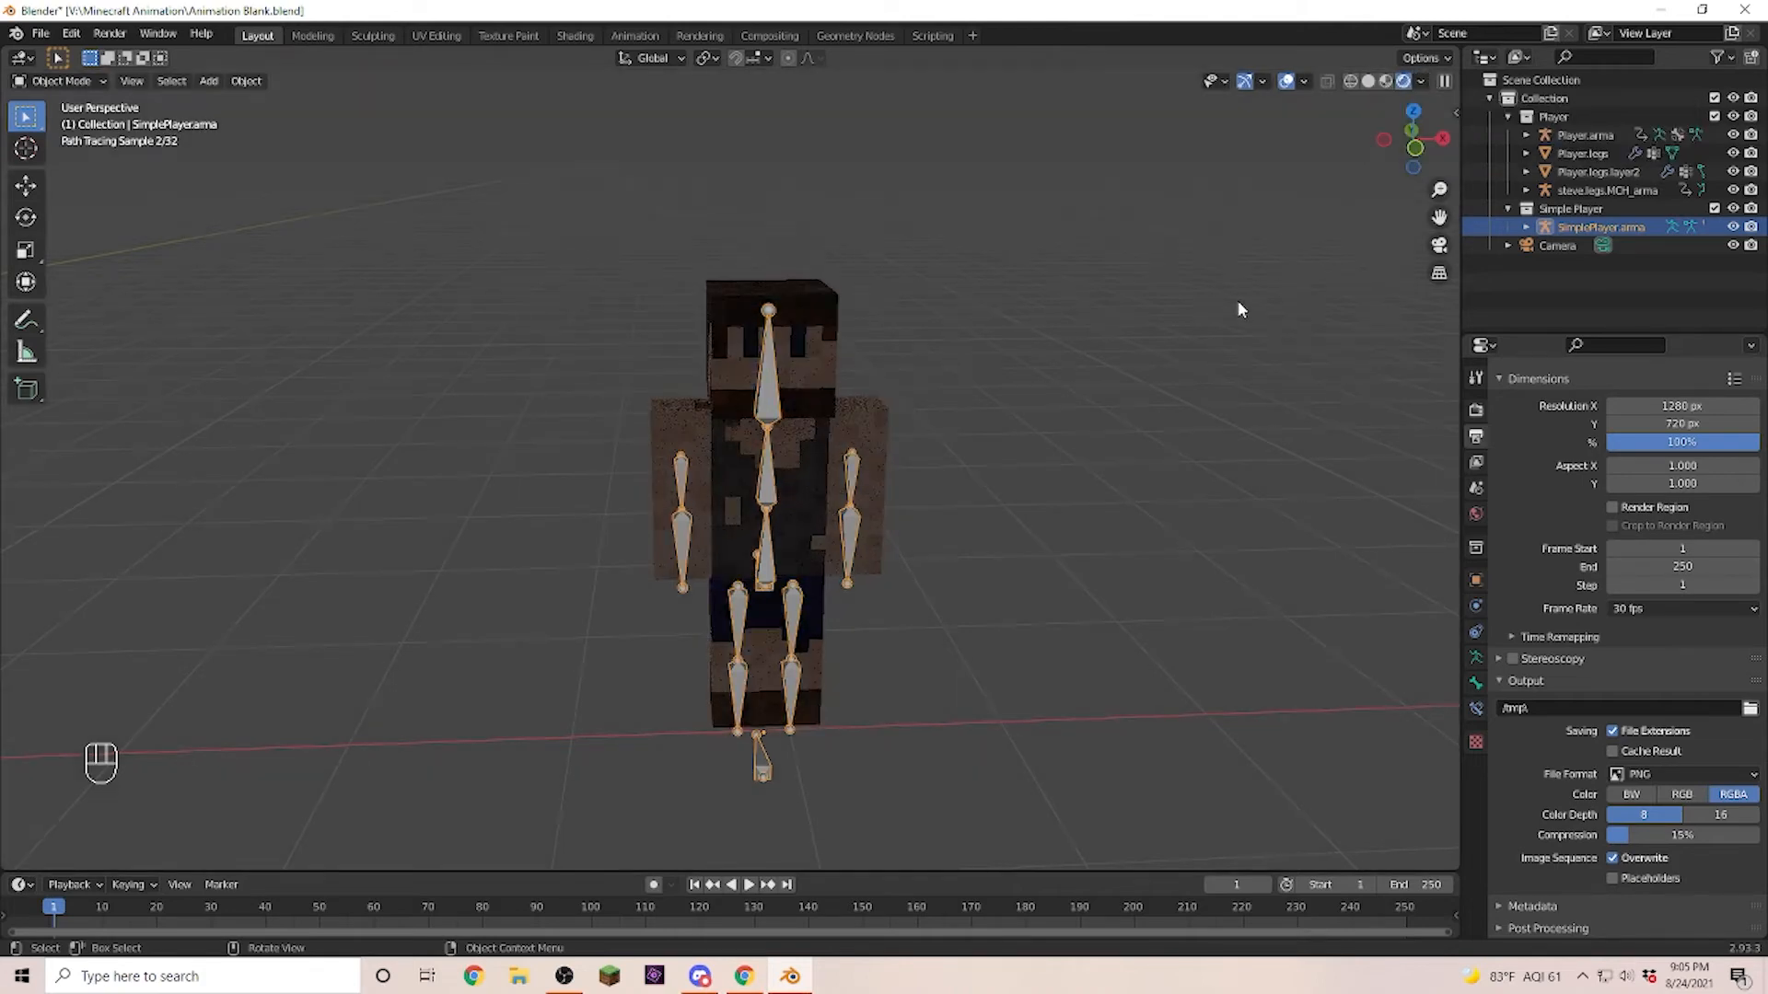
mouse_move(1154, 606)
middle_down()
mouse_move(1121, 516)
mouse_move(1200, 584)
mouse_move(1269, 584)
mouse_move(1090, 603)
mouse_move(1173, 592)
mouse_move(1172, 608)
middle_up()
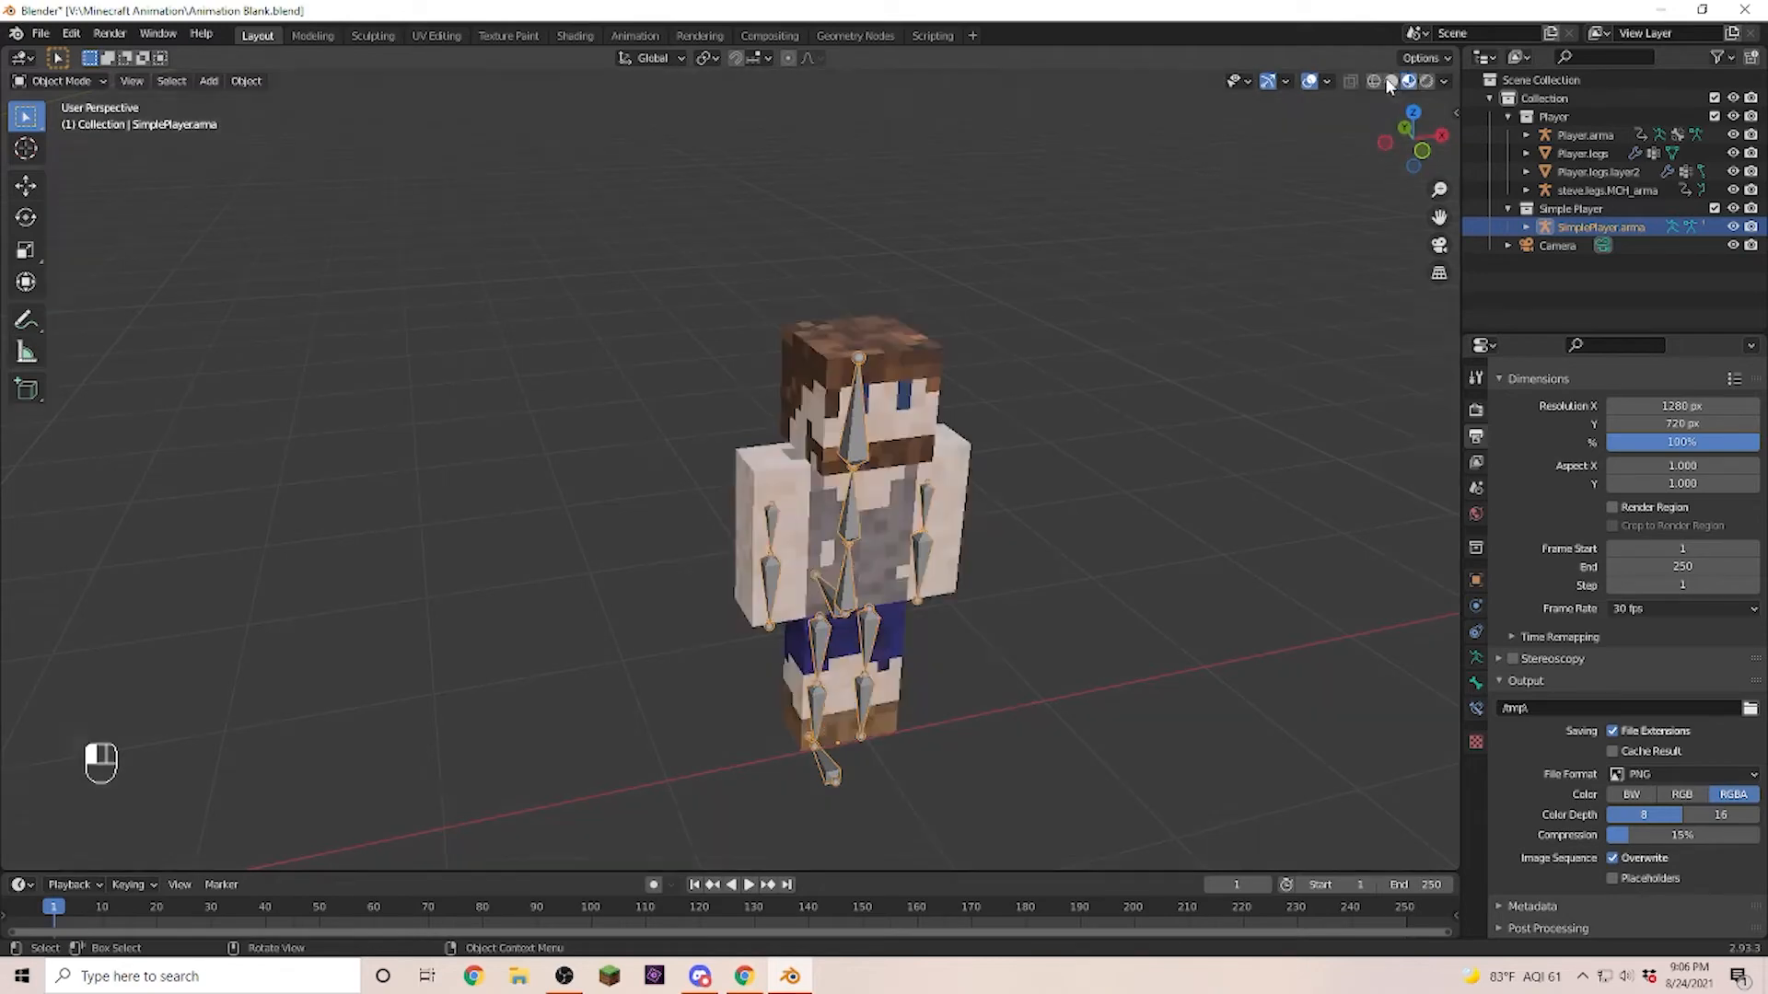
Fly the view to face the Player and Simple Player rigs side by side, and pick the Player's head.
key(shift+grave)
key(w)
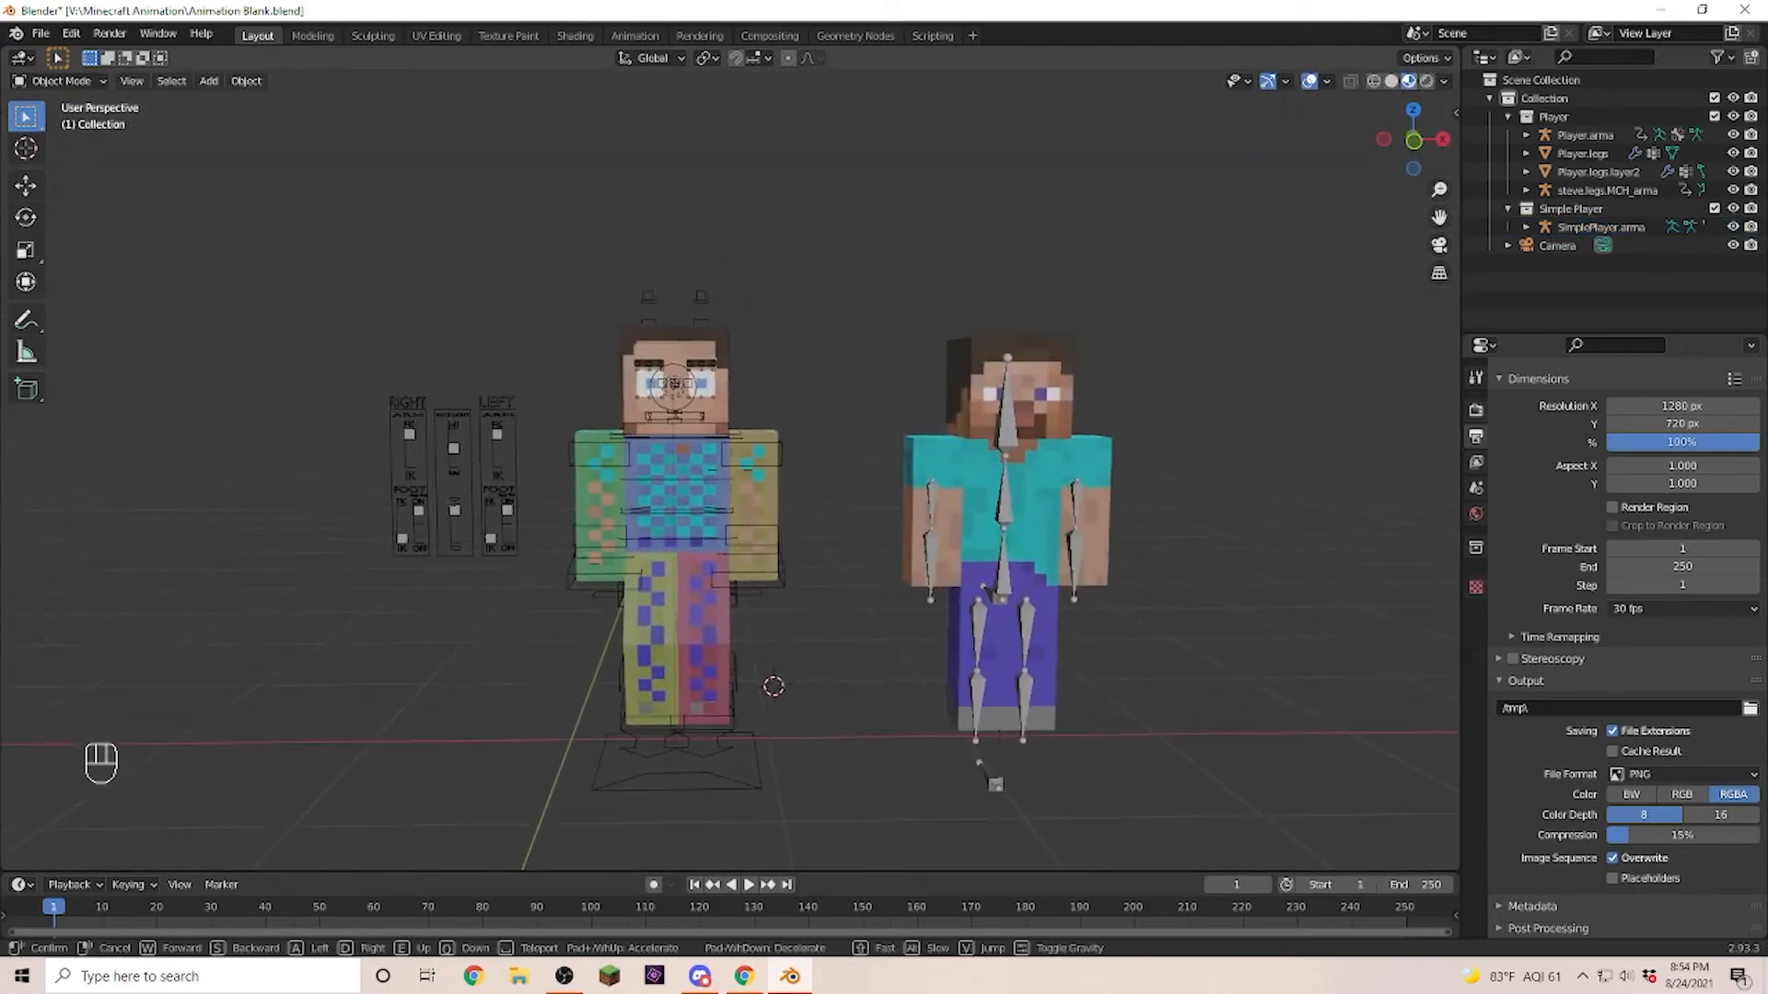
key(w)
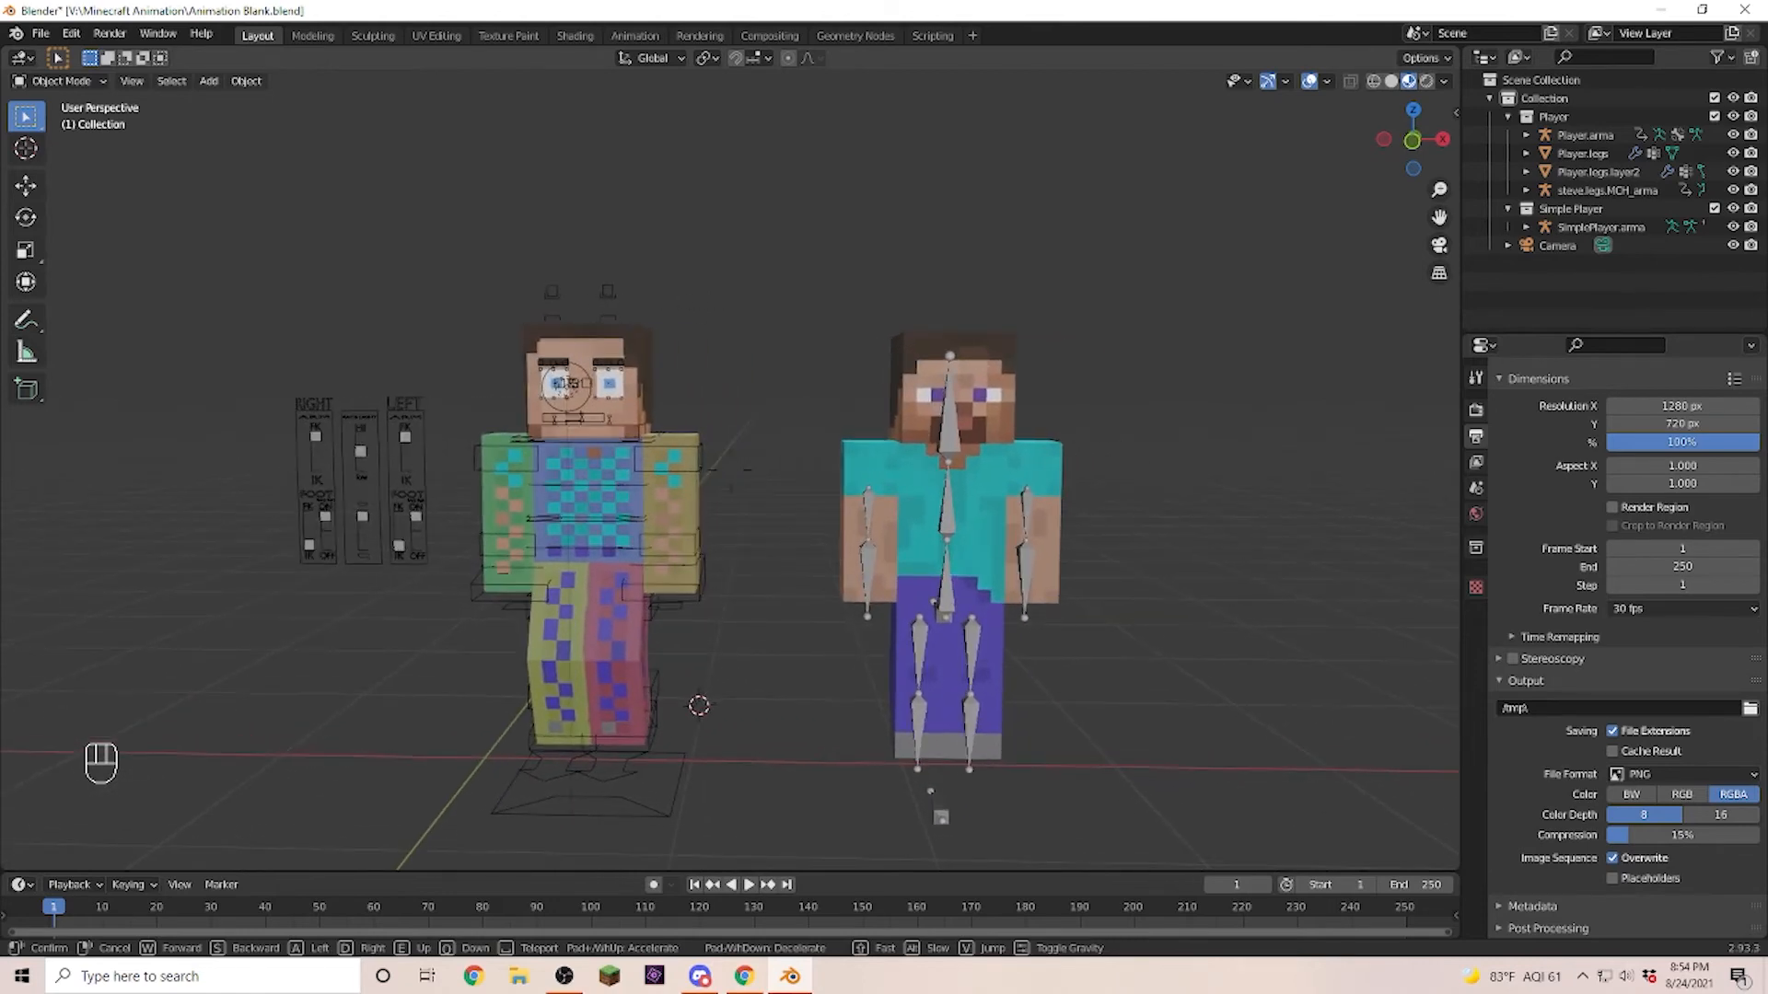
click(730, 477)
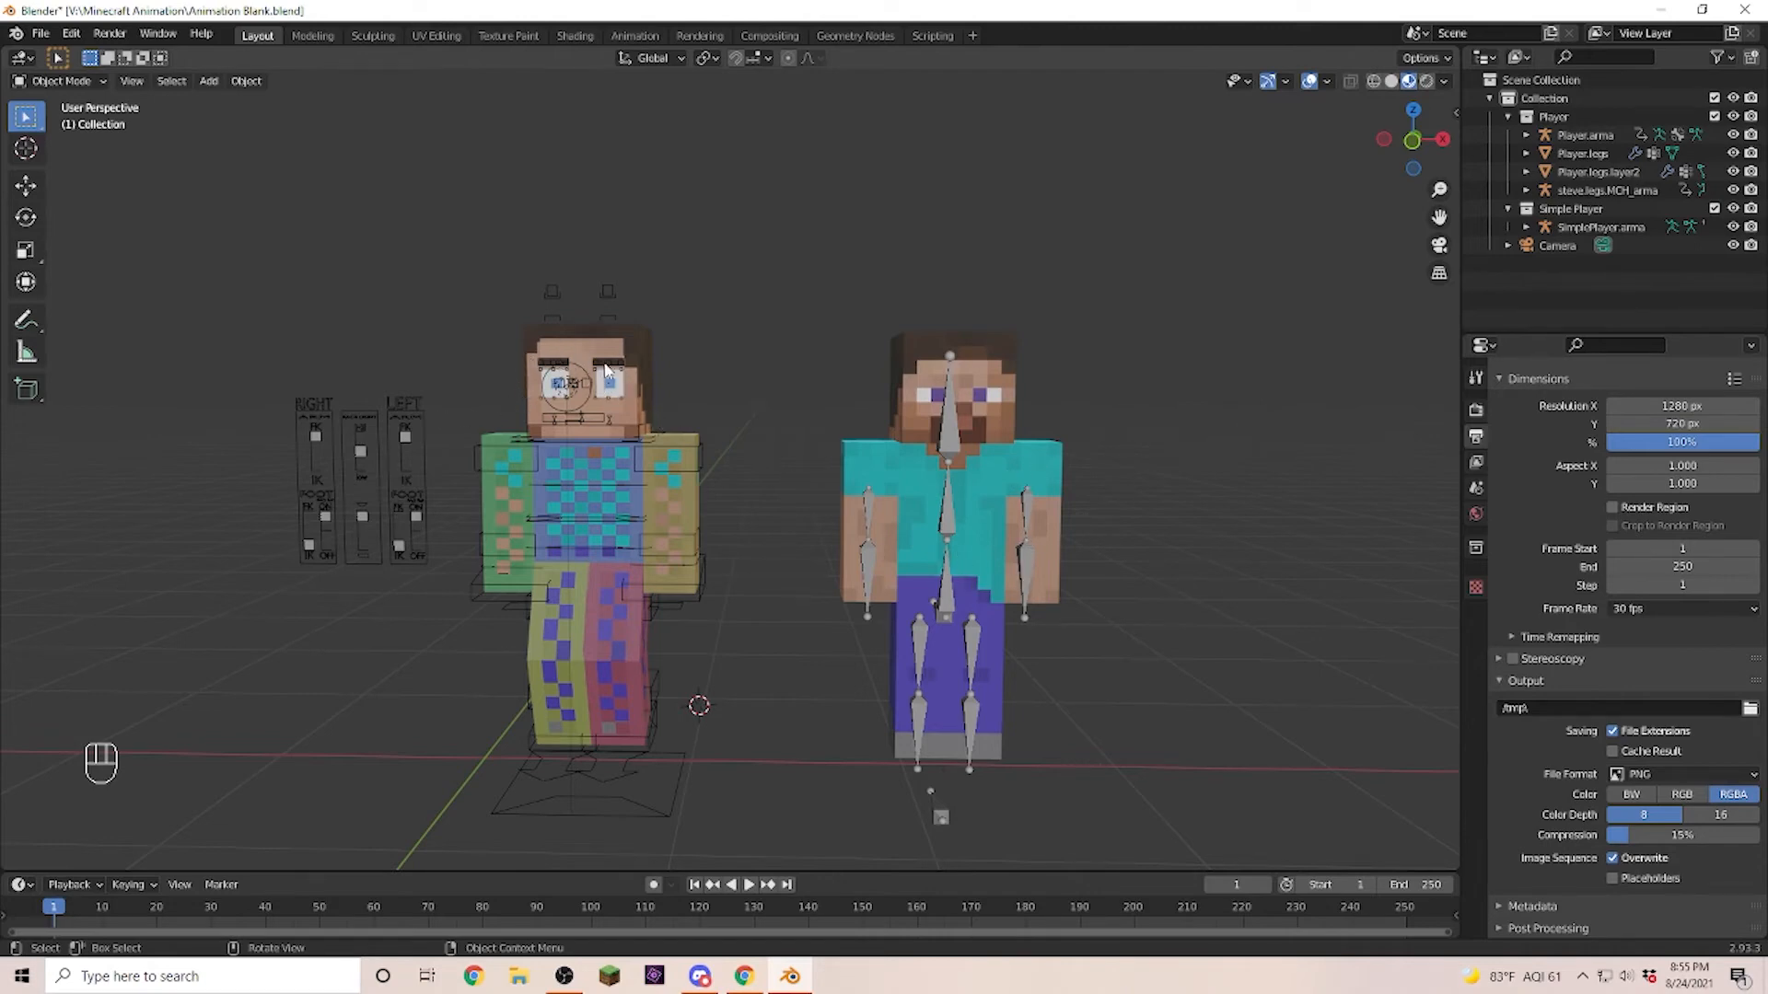
click(624, 394)
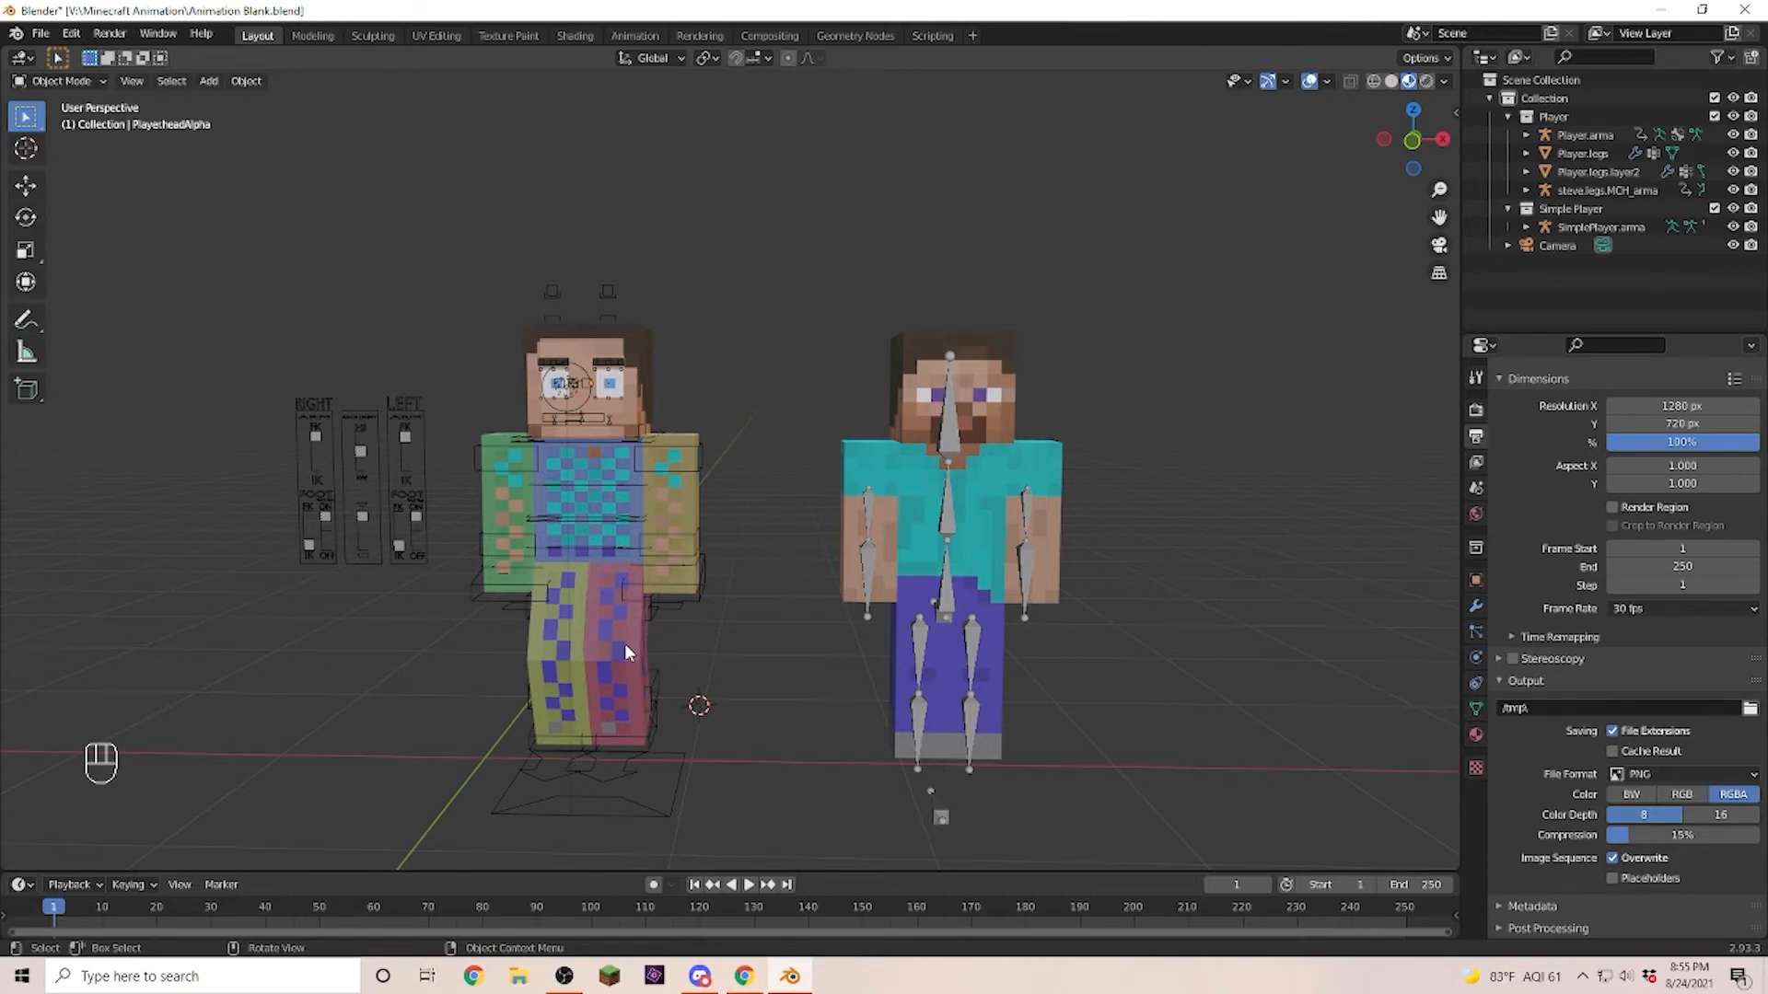
Select the Simple Player's body mesh and apply the redshirt.png skin to it with the MCprep Skin Swapper.
click(1024, 571)
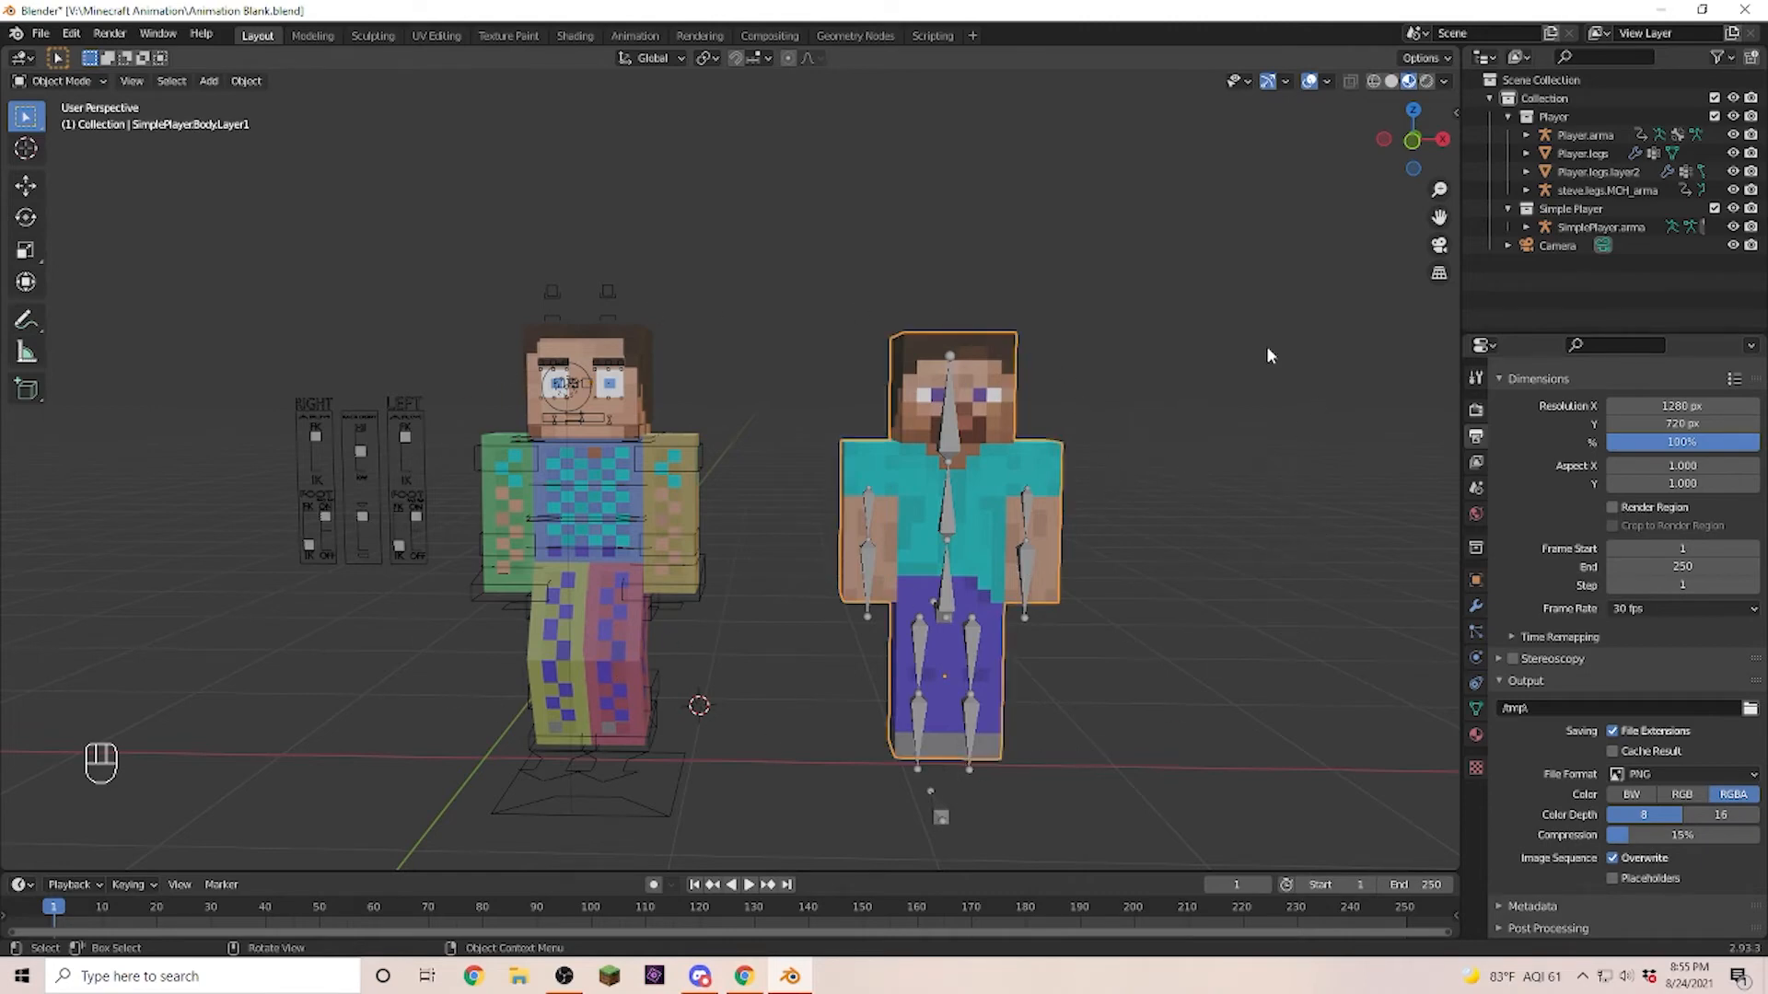
key(n)
key(n)
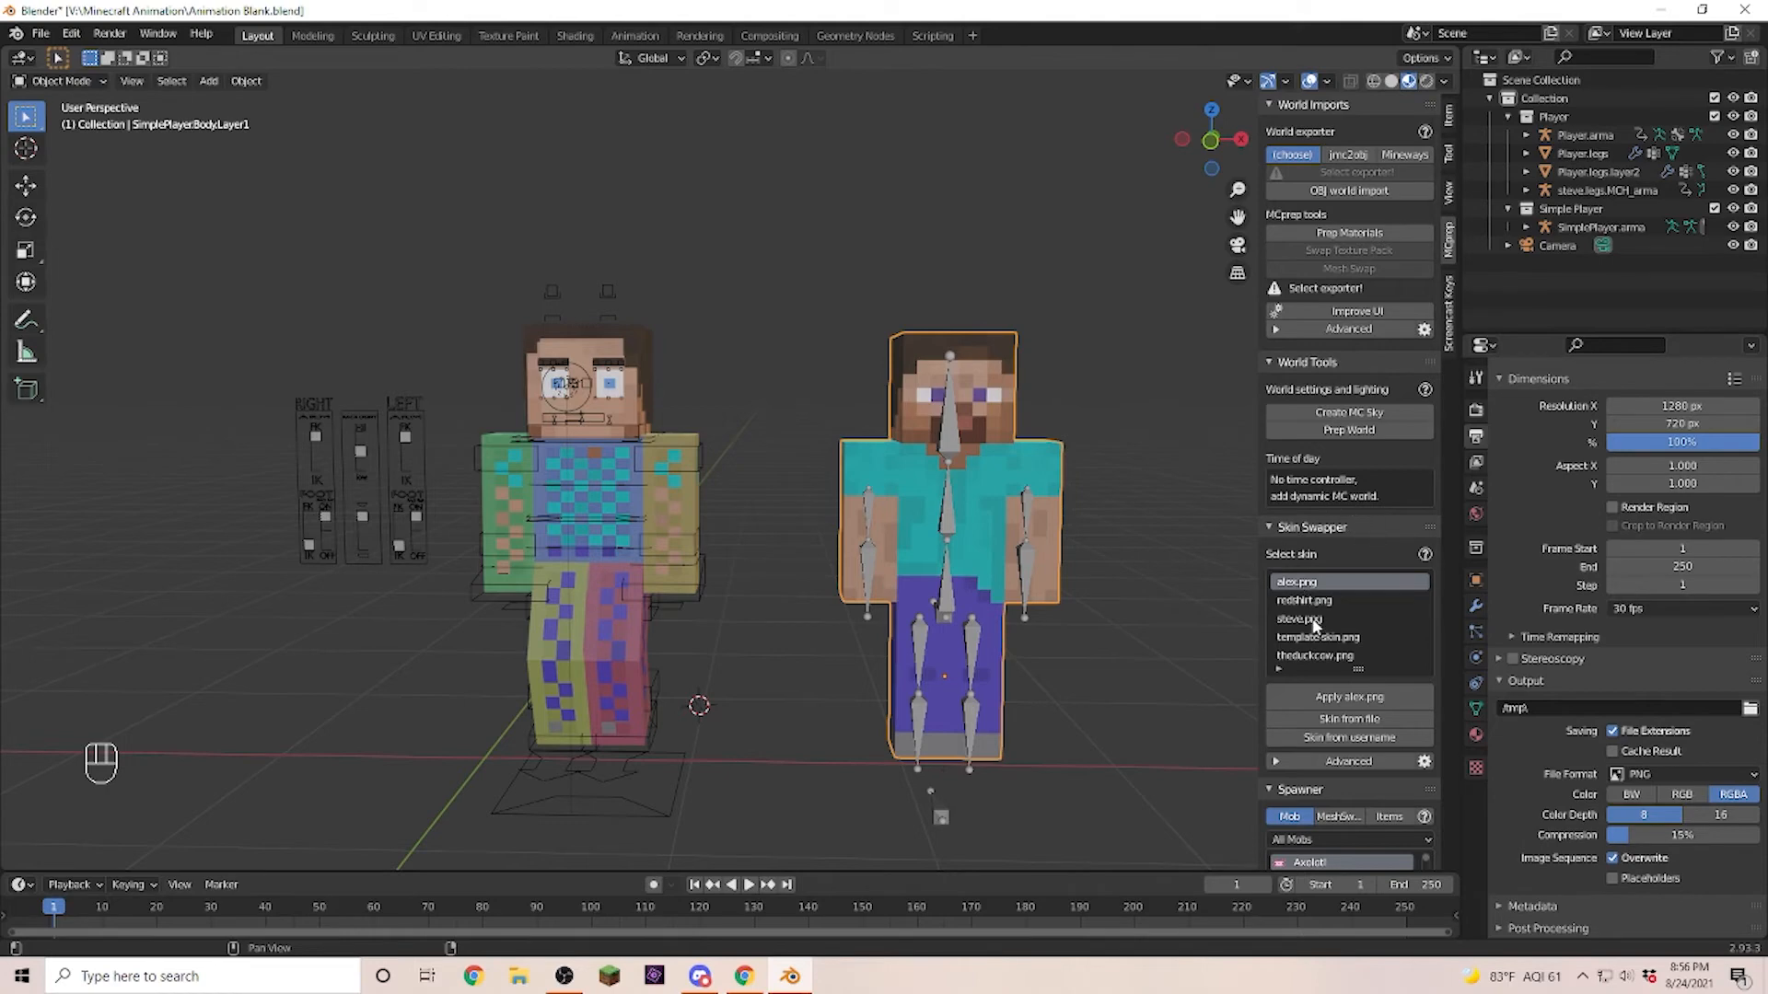
scroll(1315, 622, down, 2)
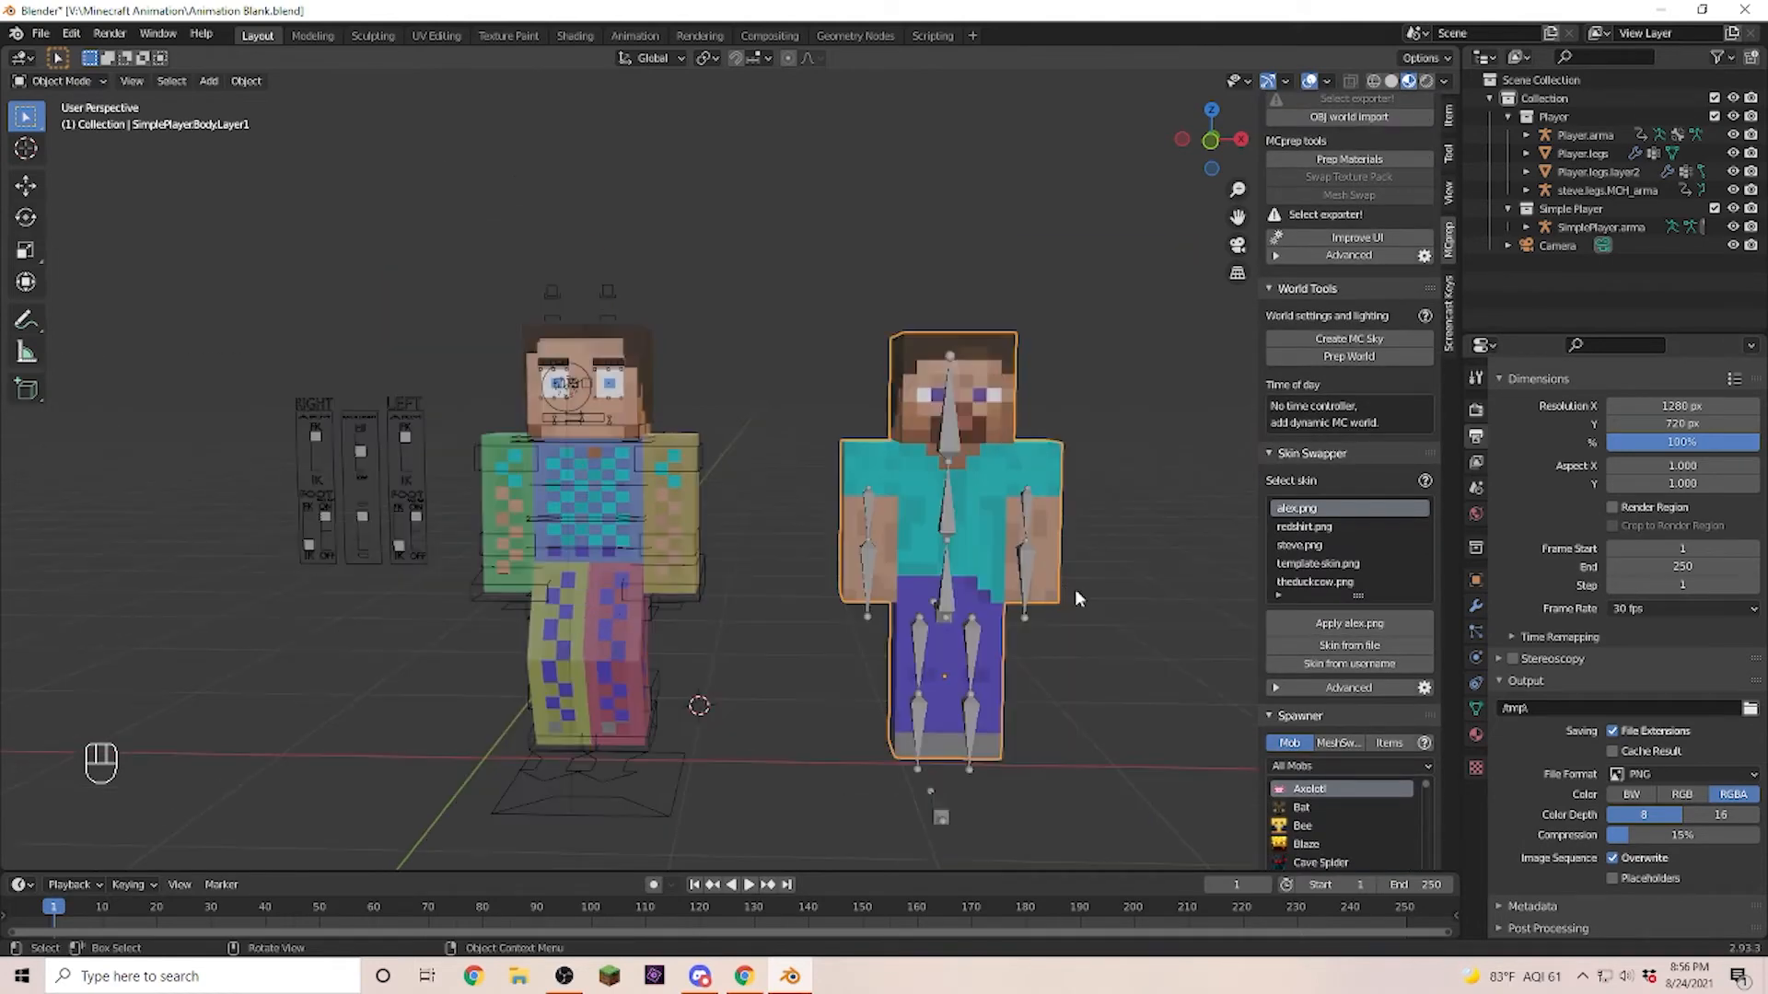
click(1291, 527)
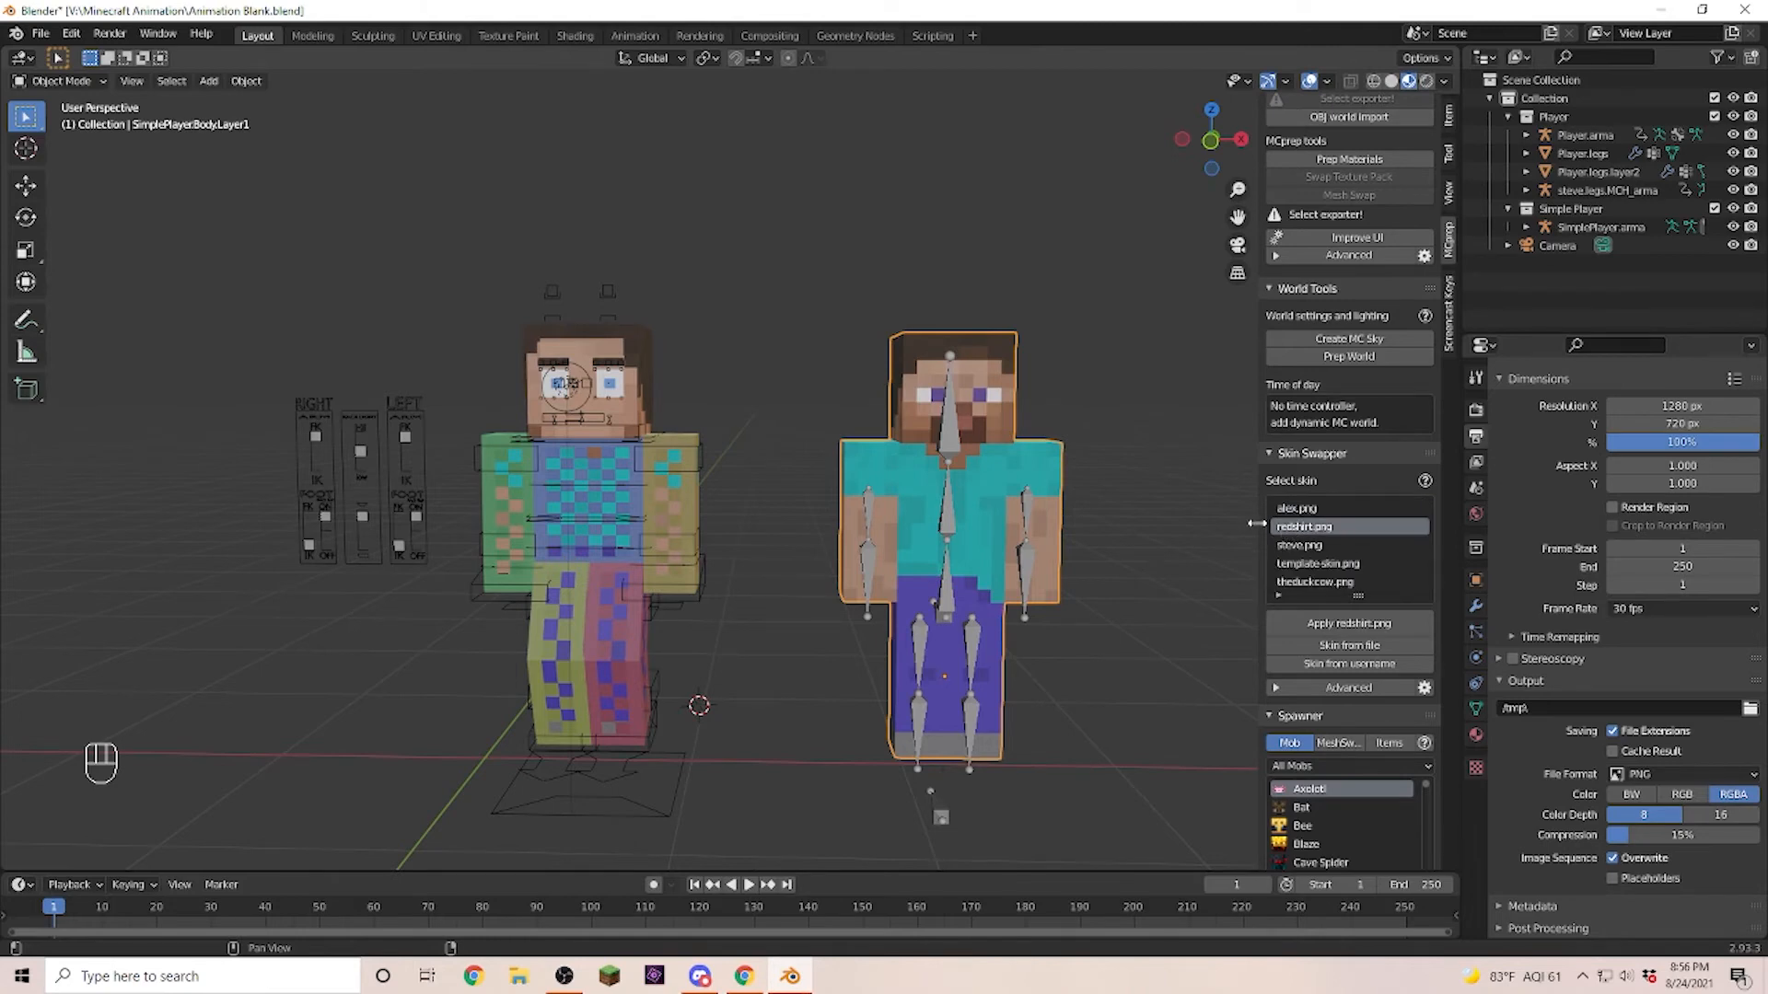
click(1349, 624)
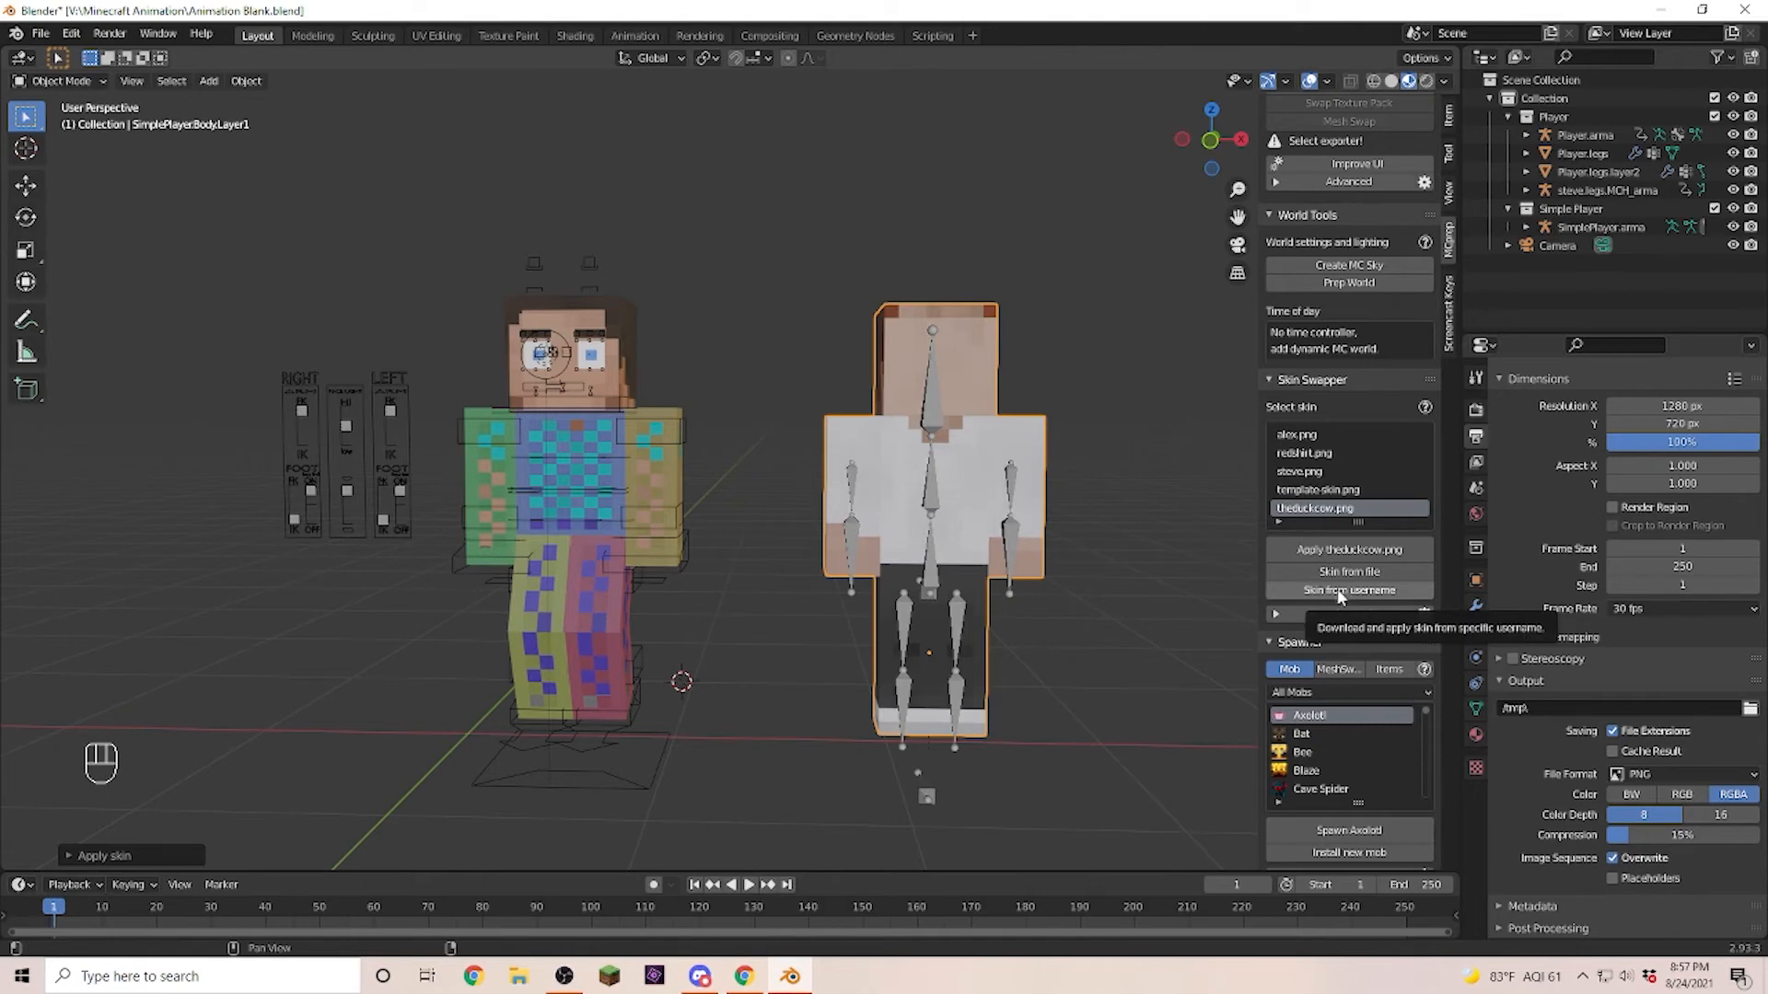
click(1337, 589)
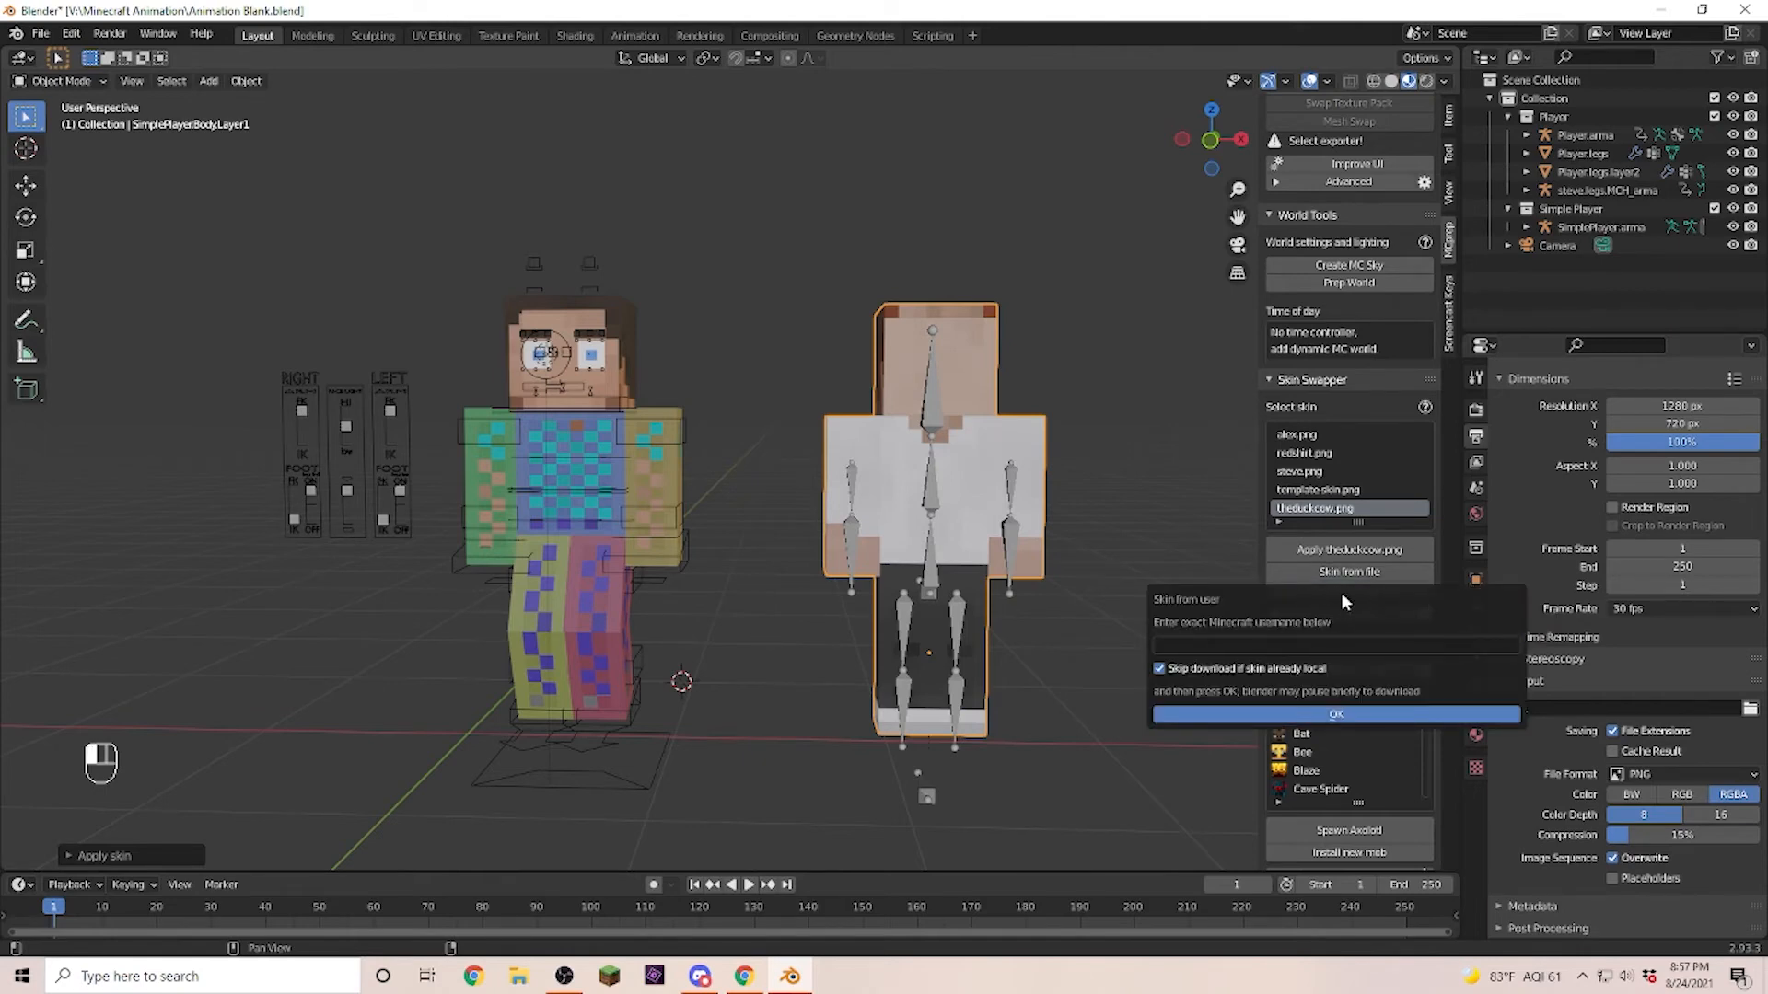
click(1216, 646)
text(j8n)
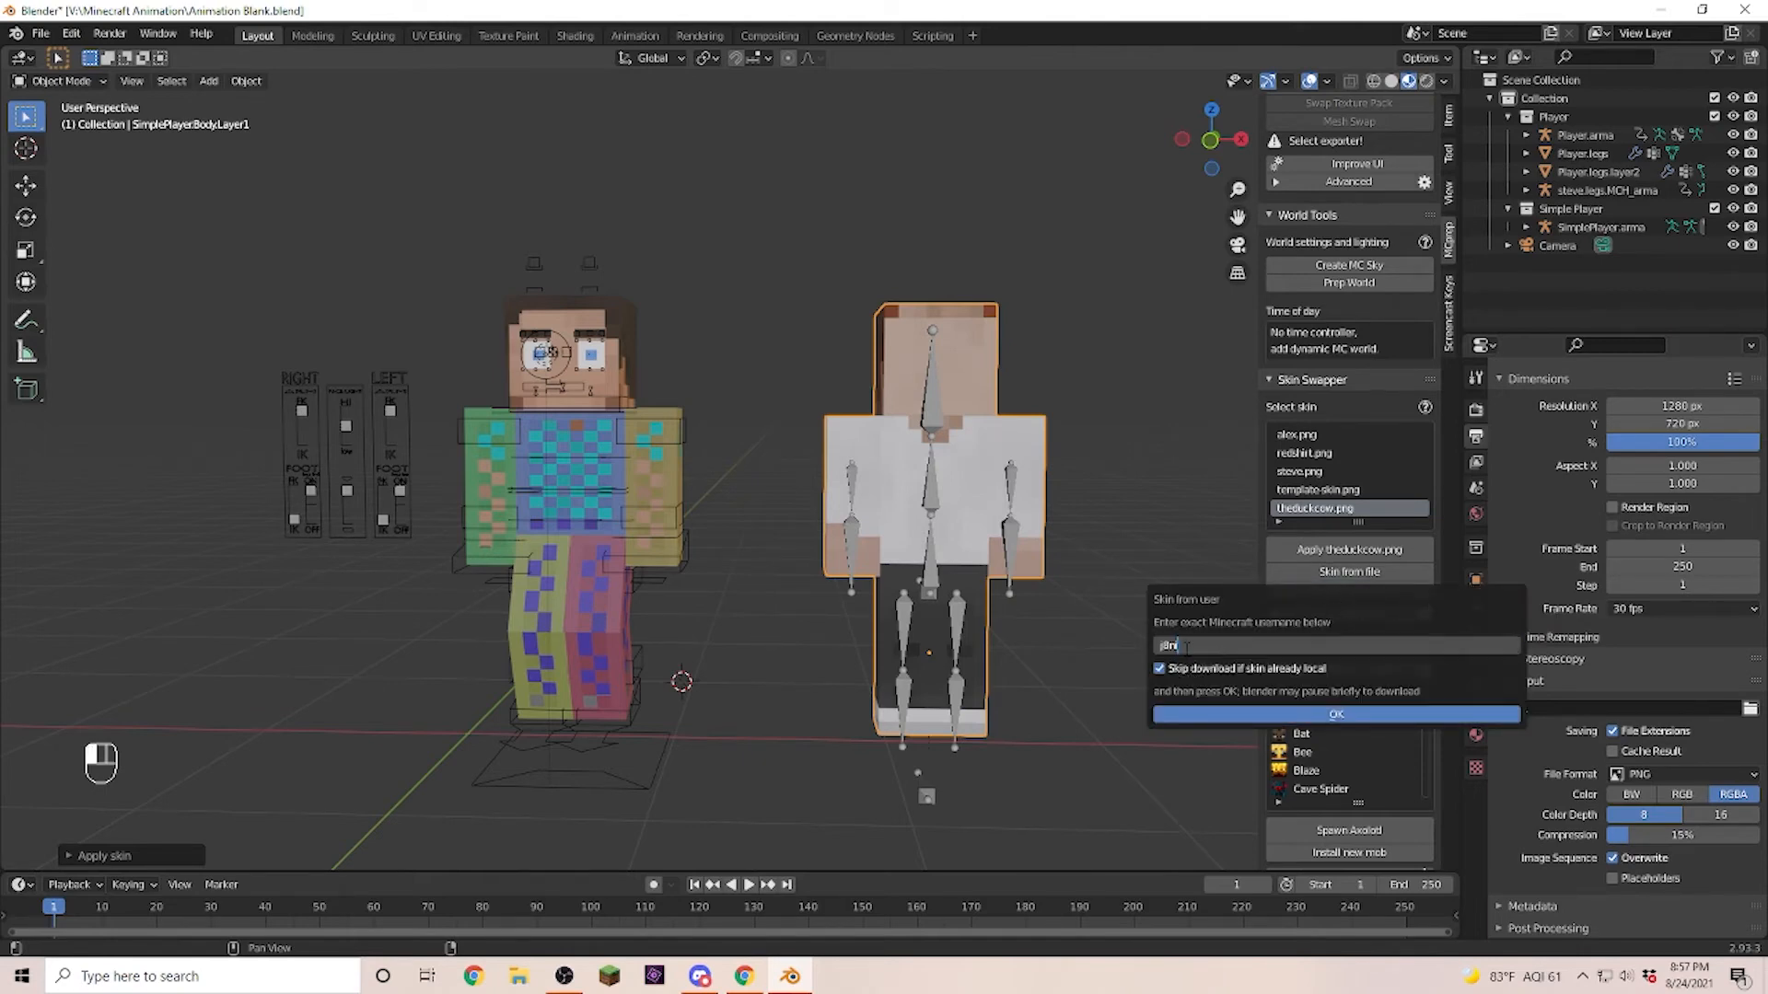
text(i)
click(1336, 715)
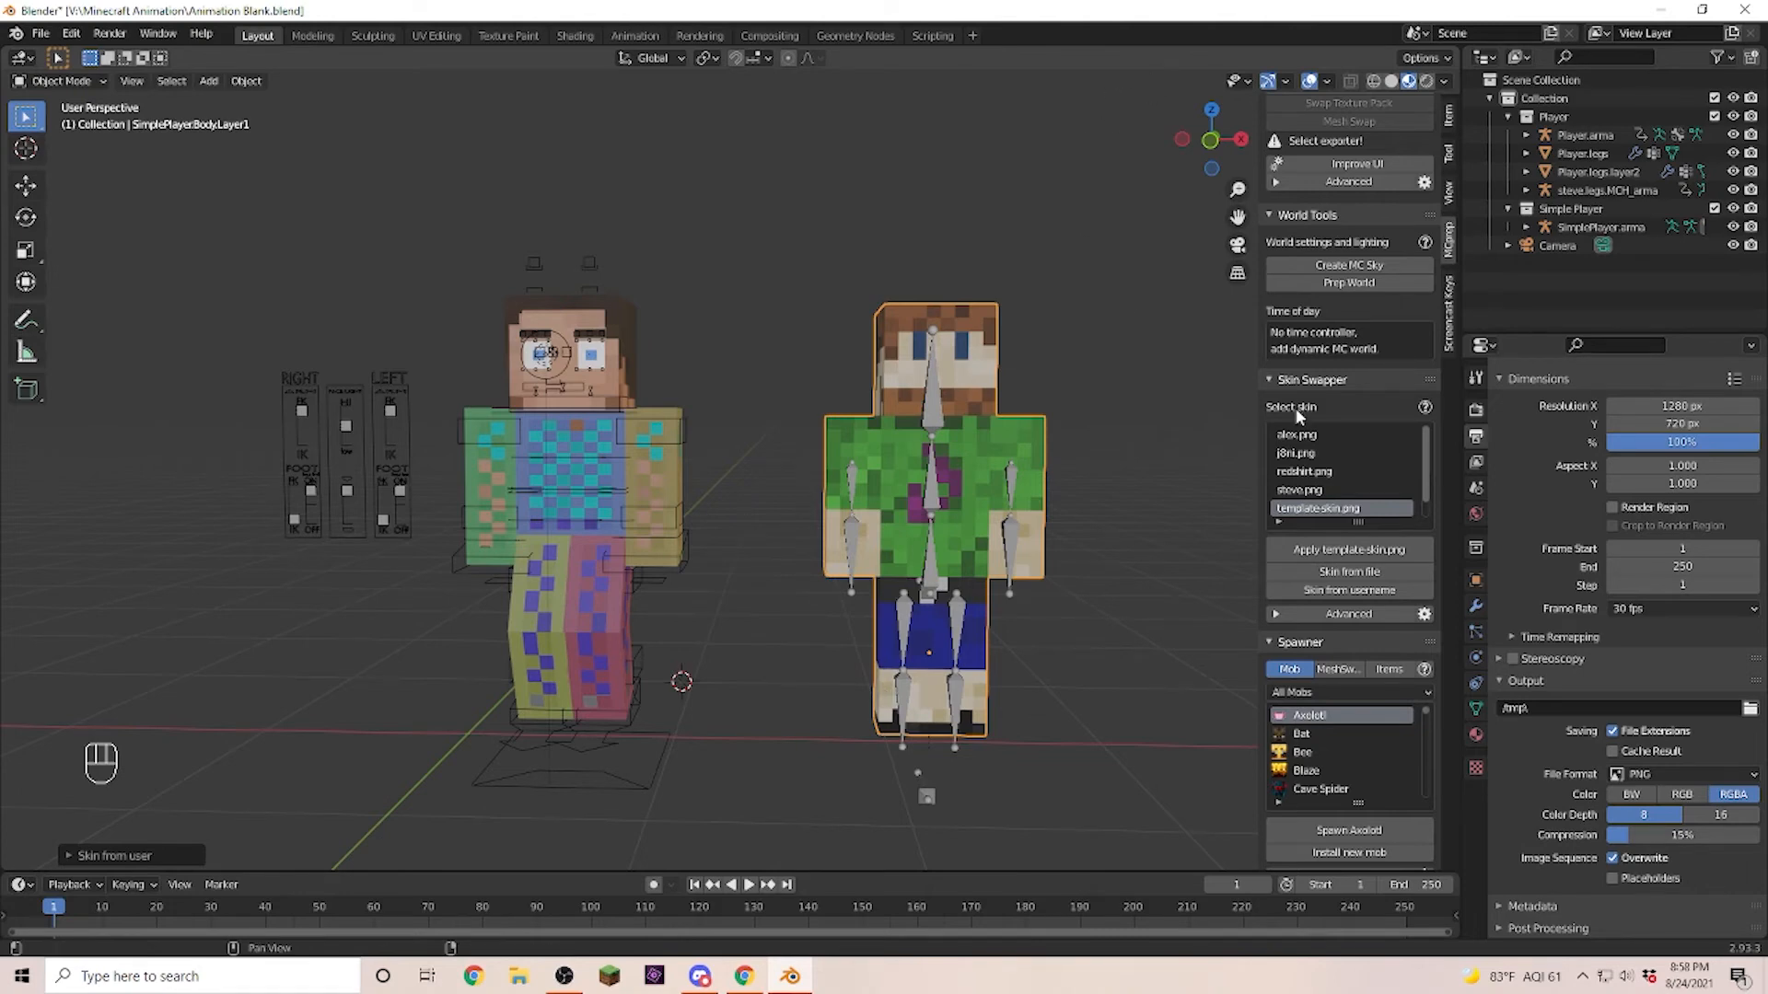
click(1346, 576)
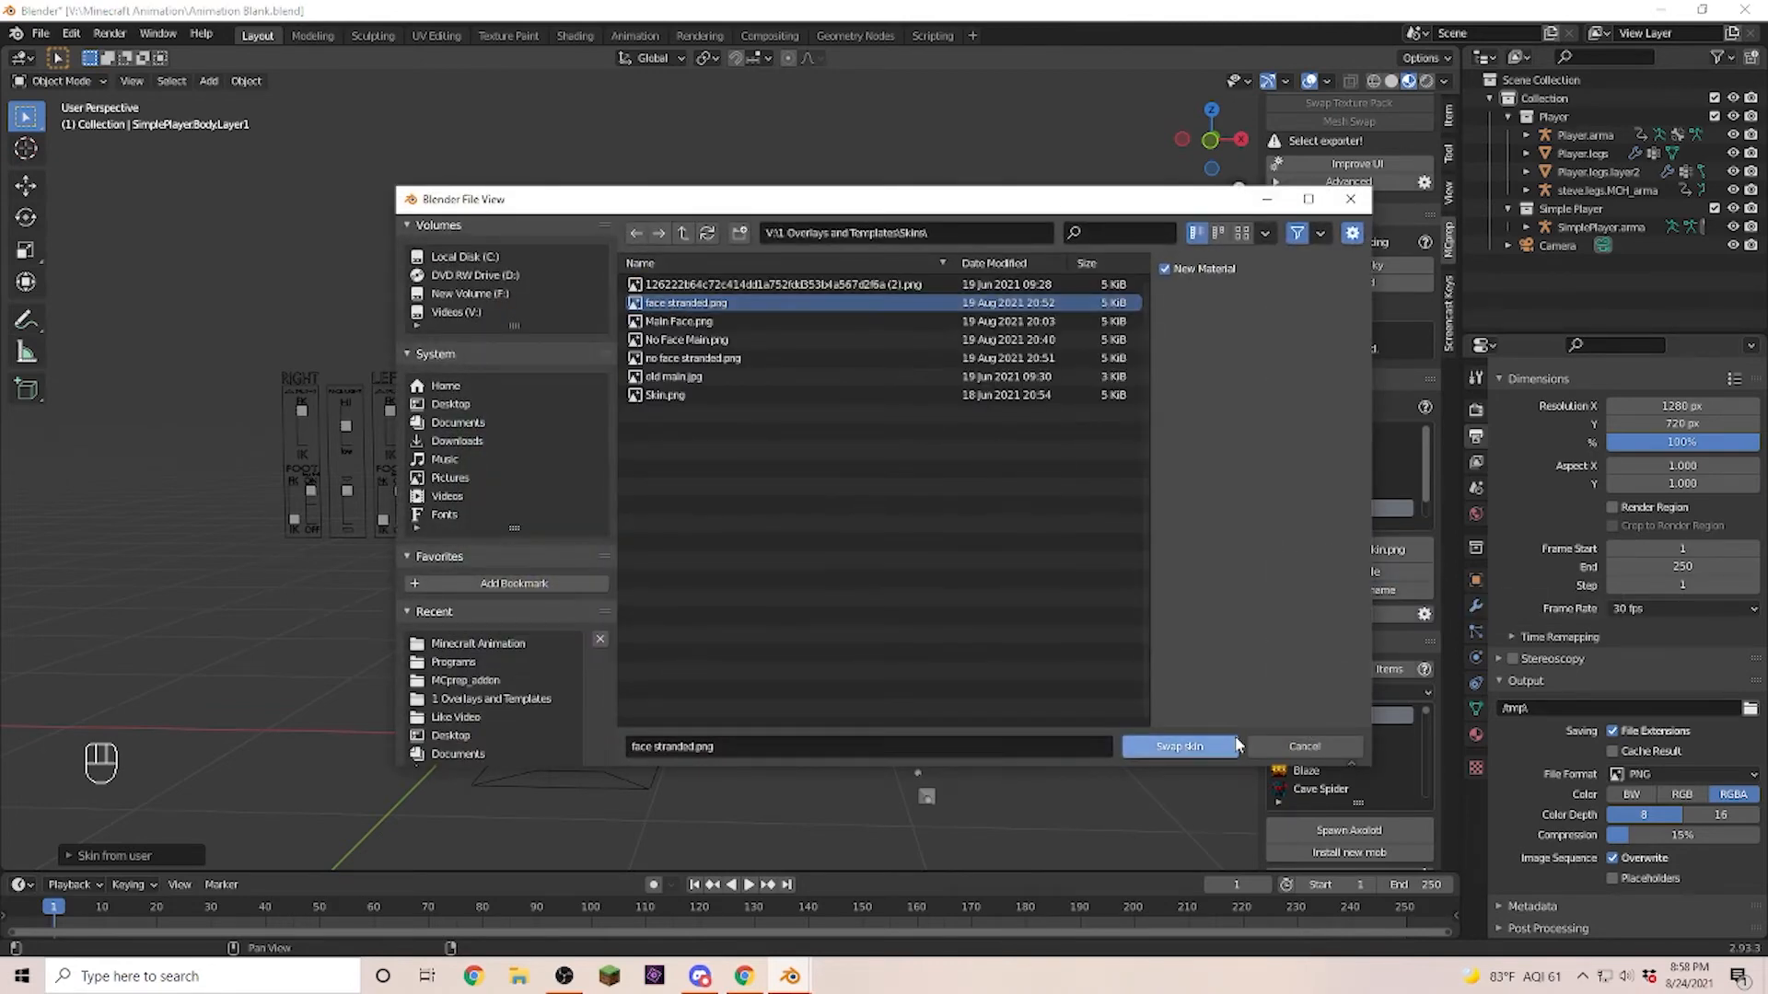
click(1174, 752)
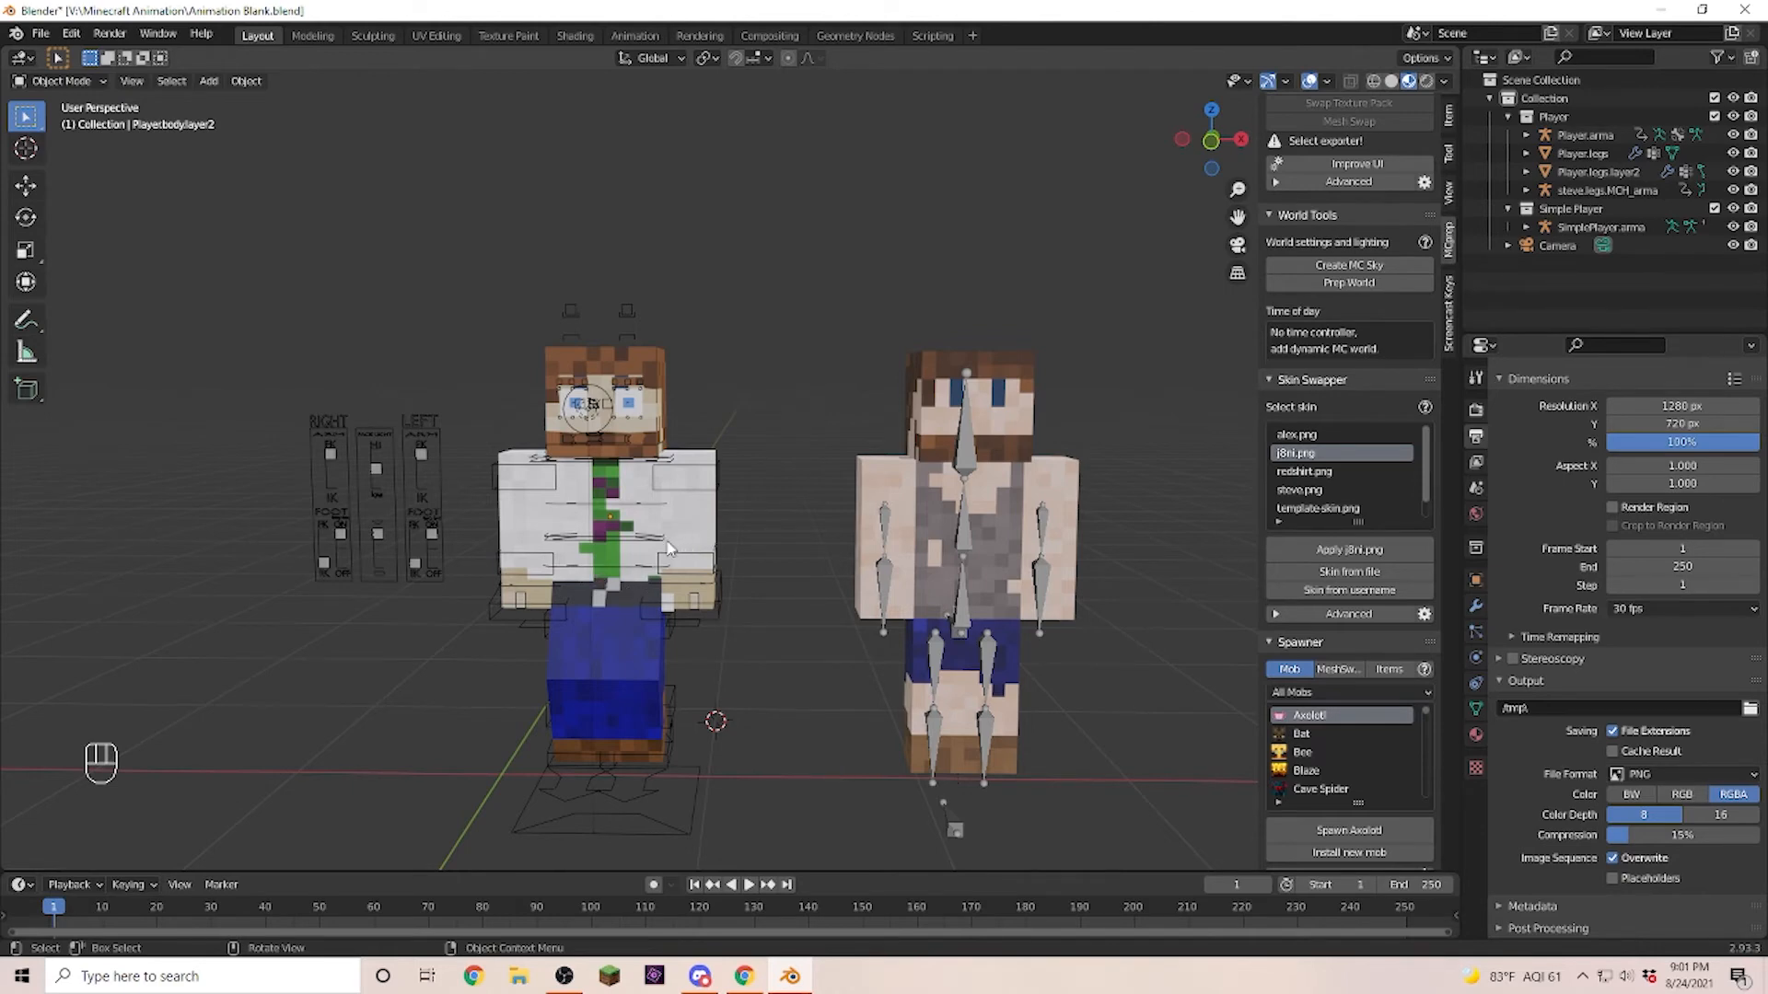
Select the whole Simple Player rig, move it along the X axis well away from the Player rig, and frame it closely.
scroll(761, 513, down, 8)
drag(831, 423, 747, 577)
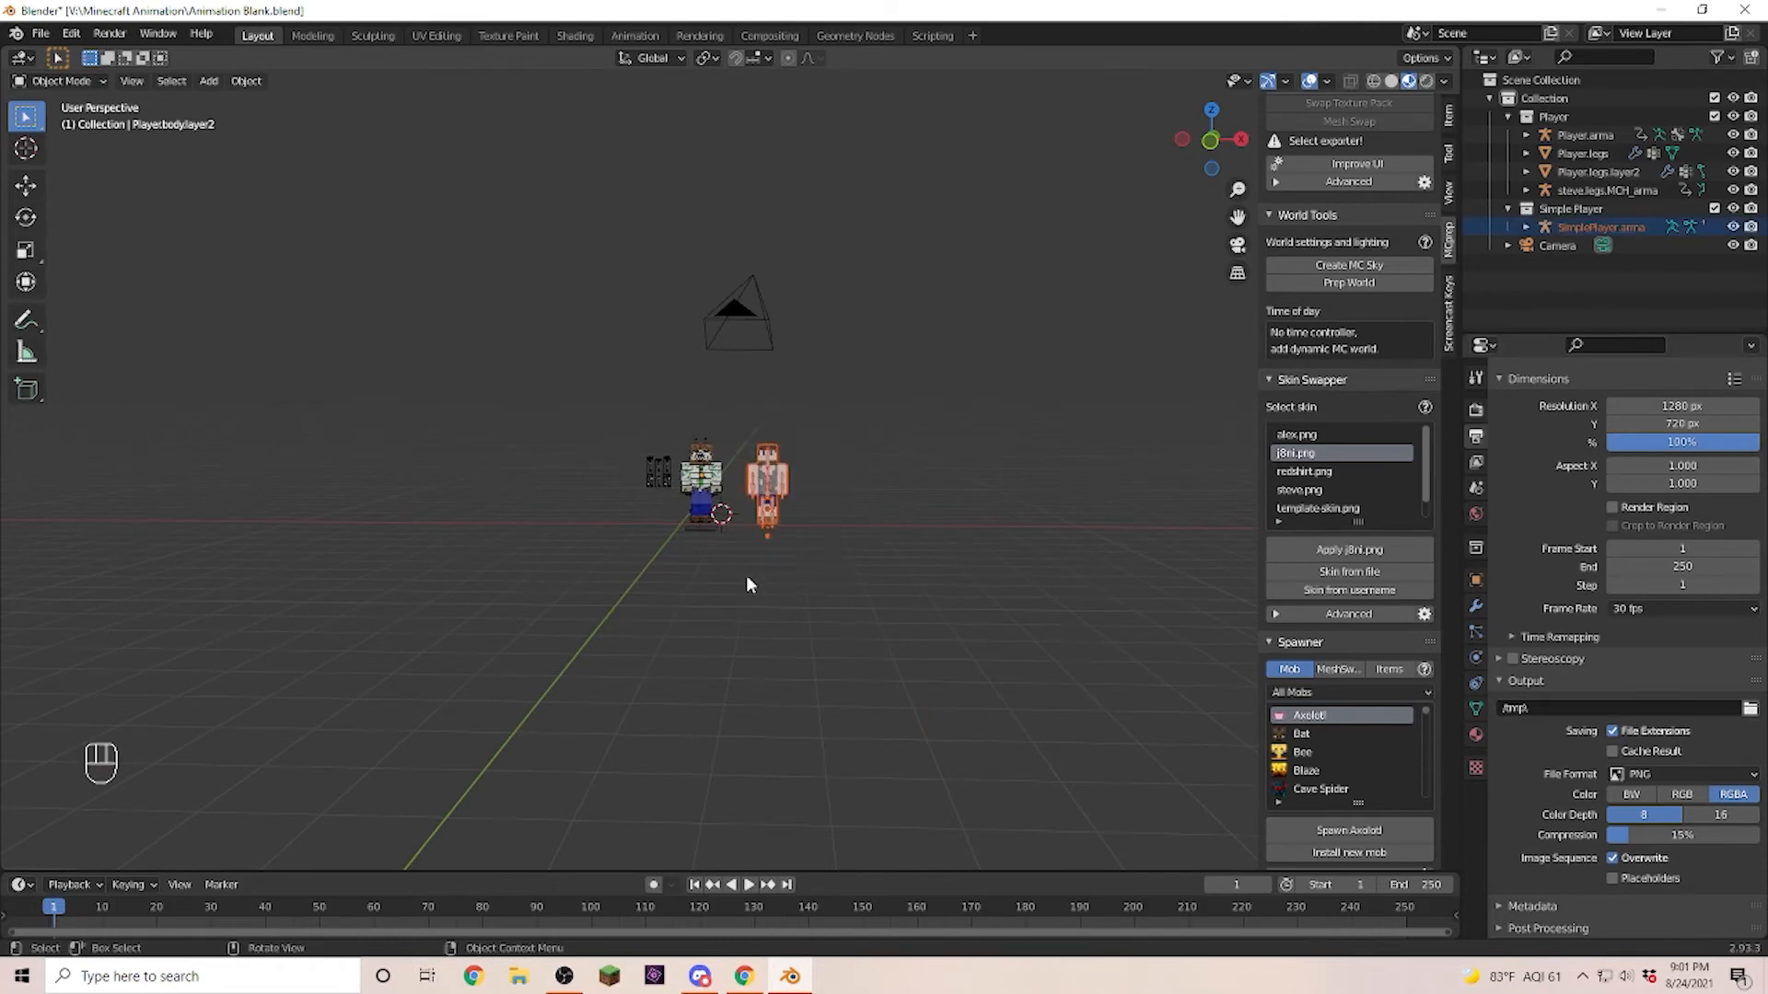
key(g)
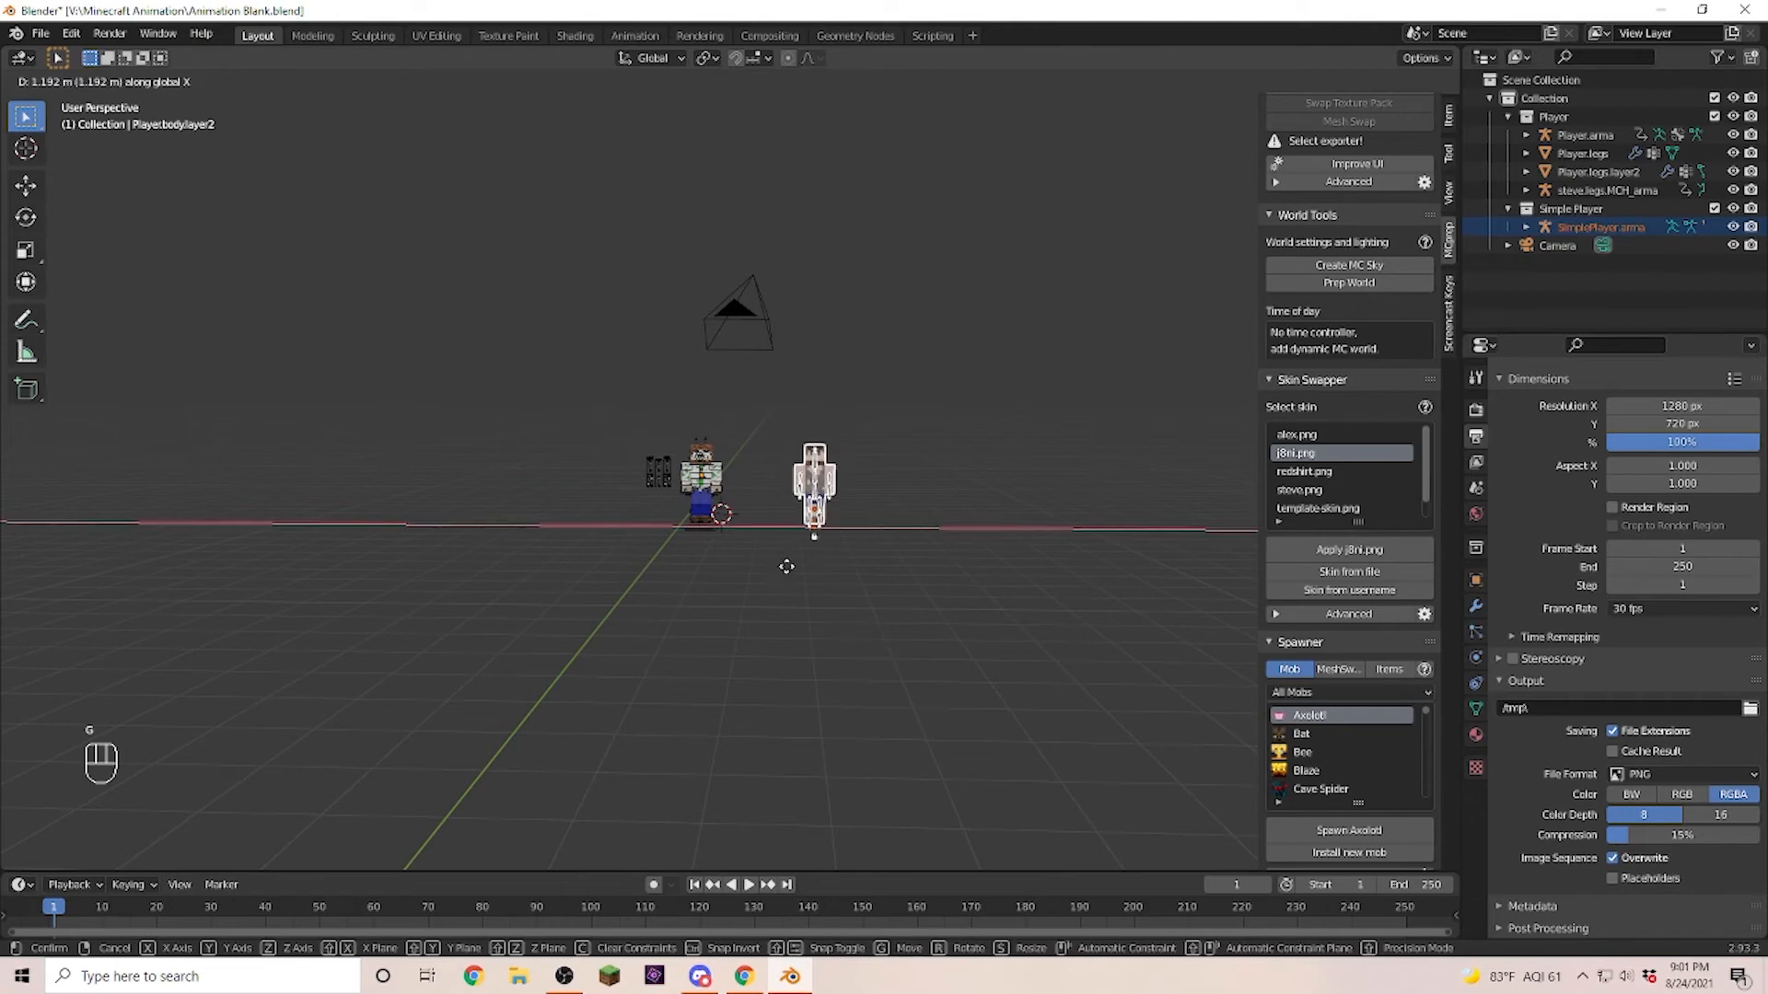
click(1241, 568)
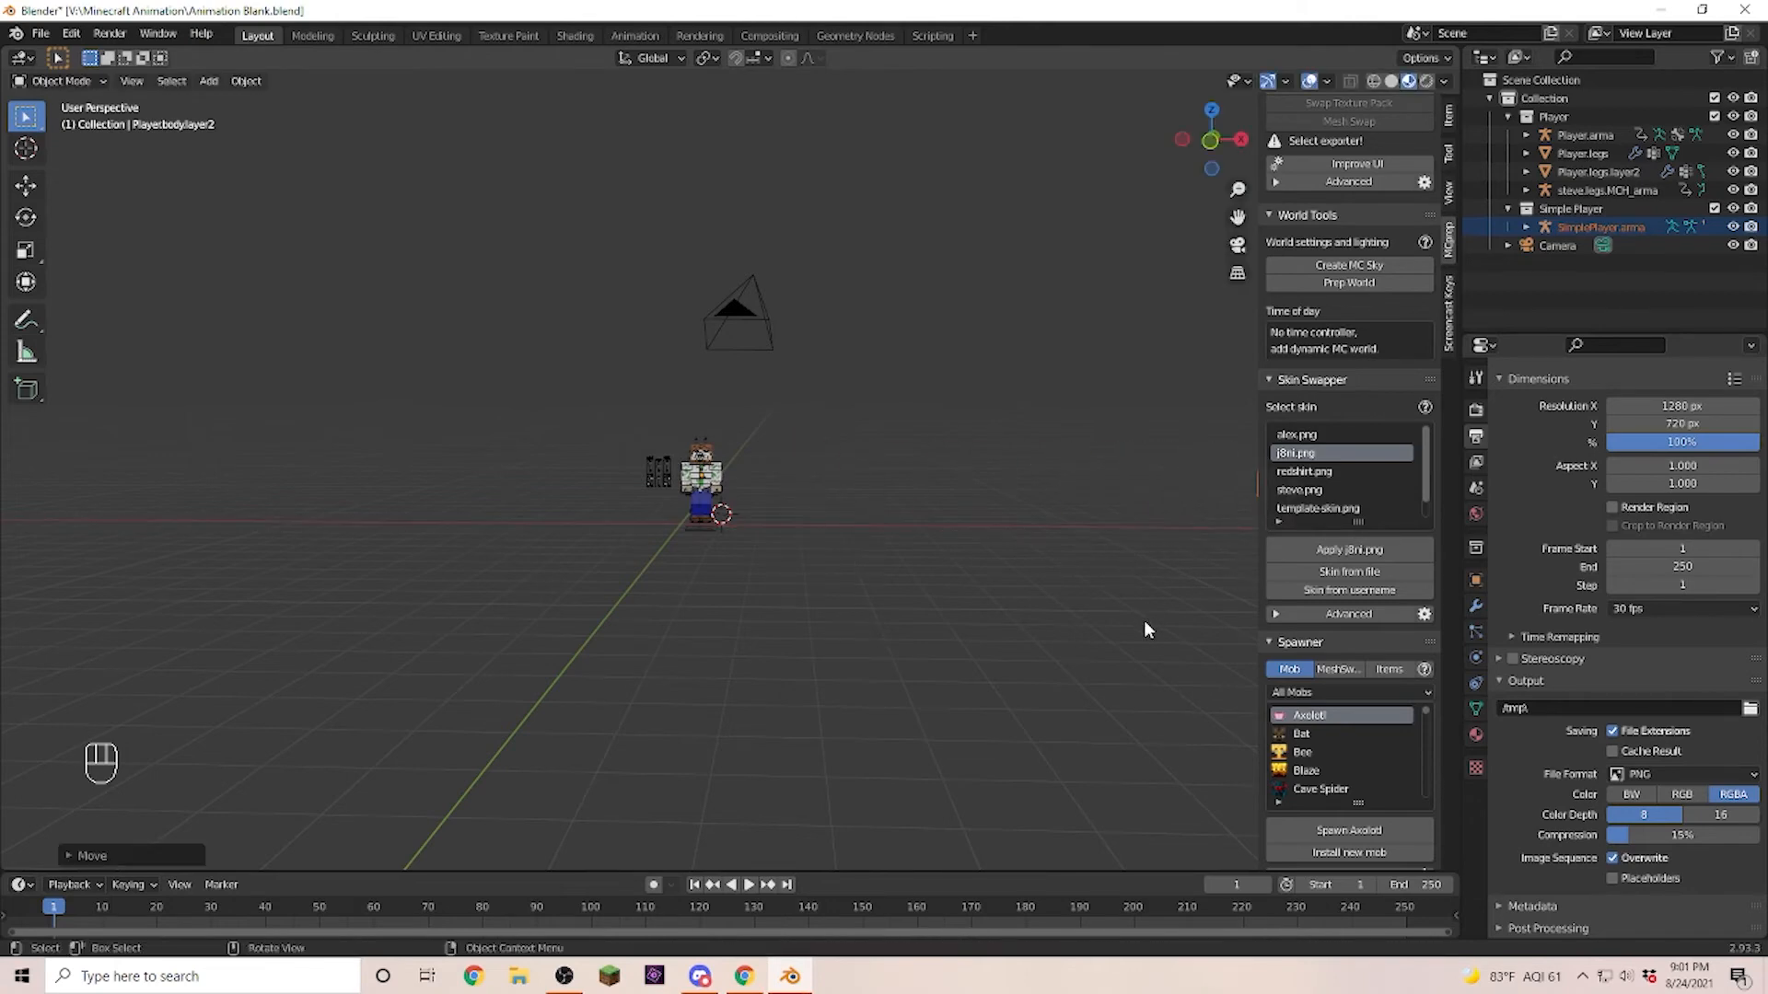
key(KP_Decimal)
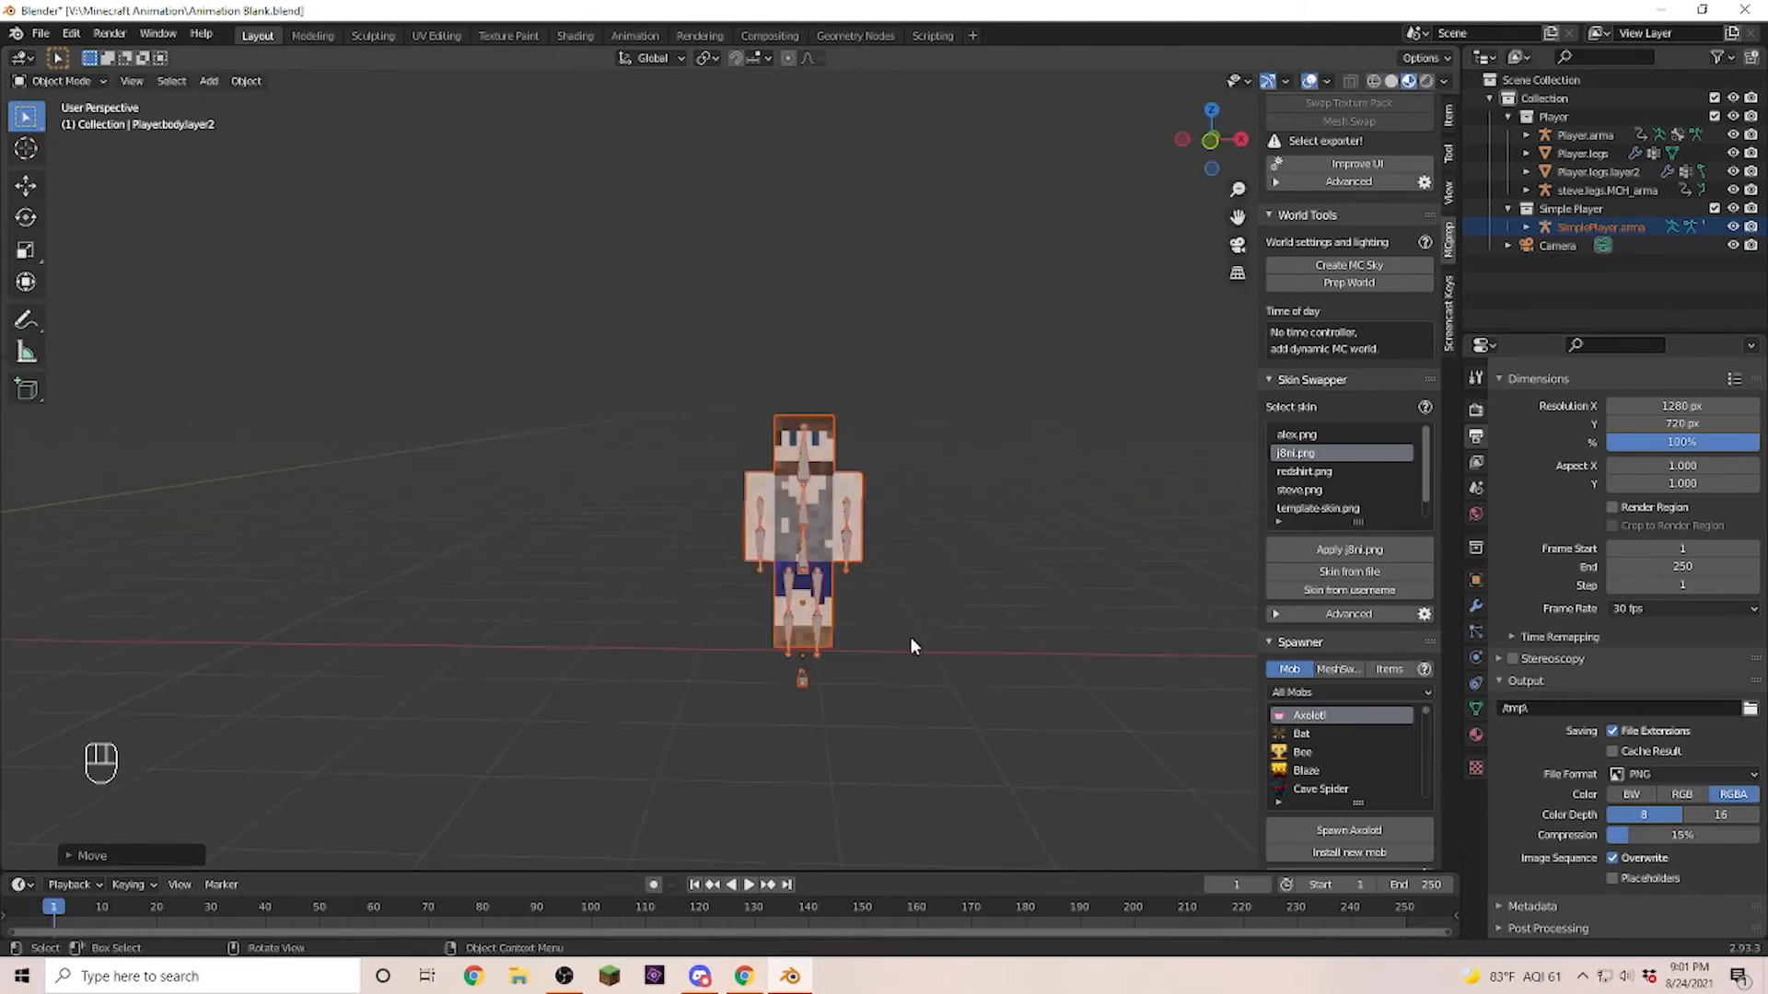
scroll(632, 694, up, 2)
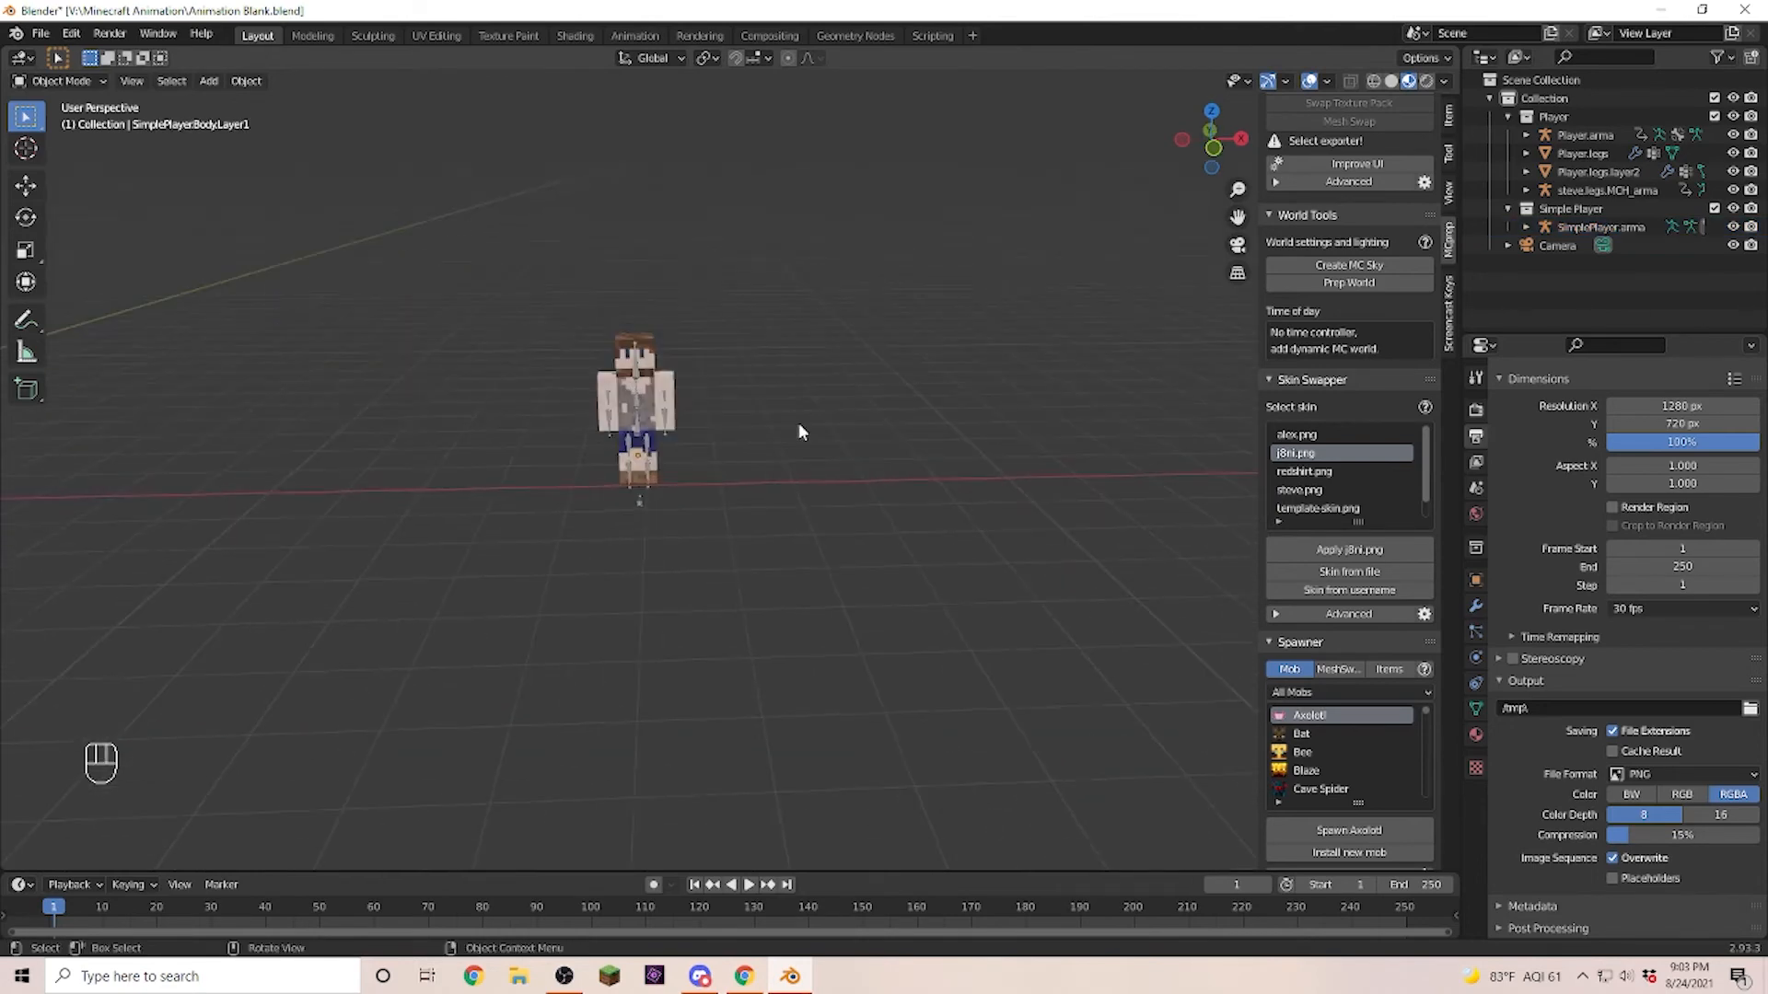
shift+middle_drag(799, 423, 904, 505)
scroll(906, 473, up, 4)
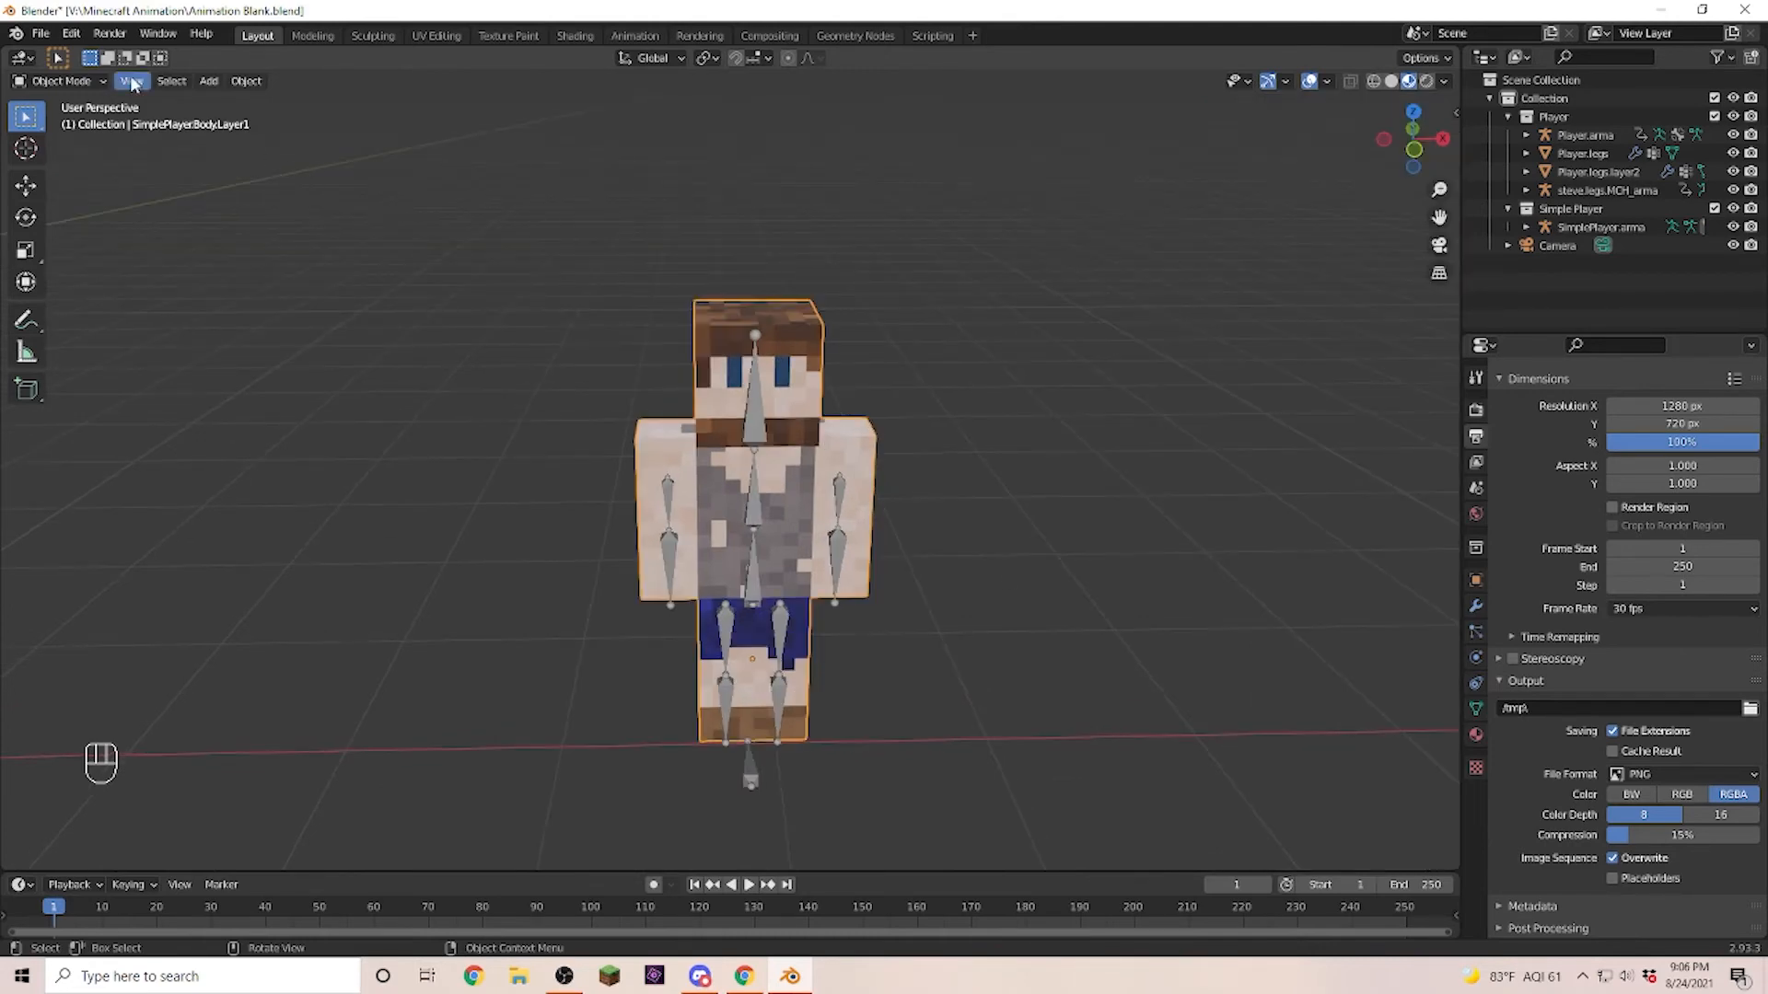
Select the Simple Player's armature and switch it to Pose Mode.
click(80, 80)
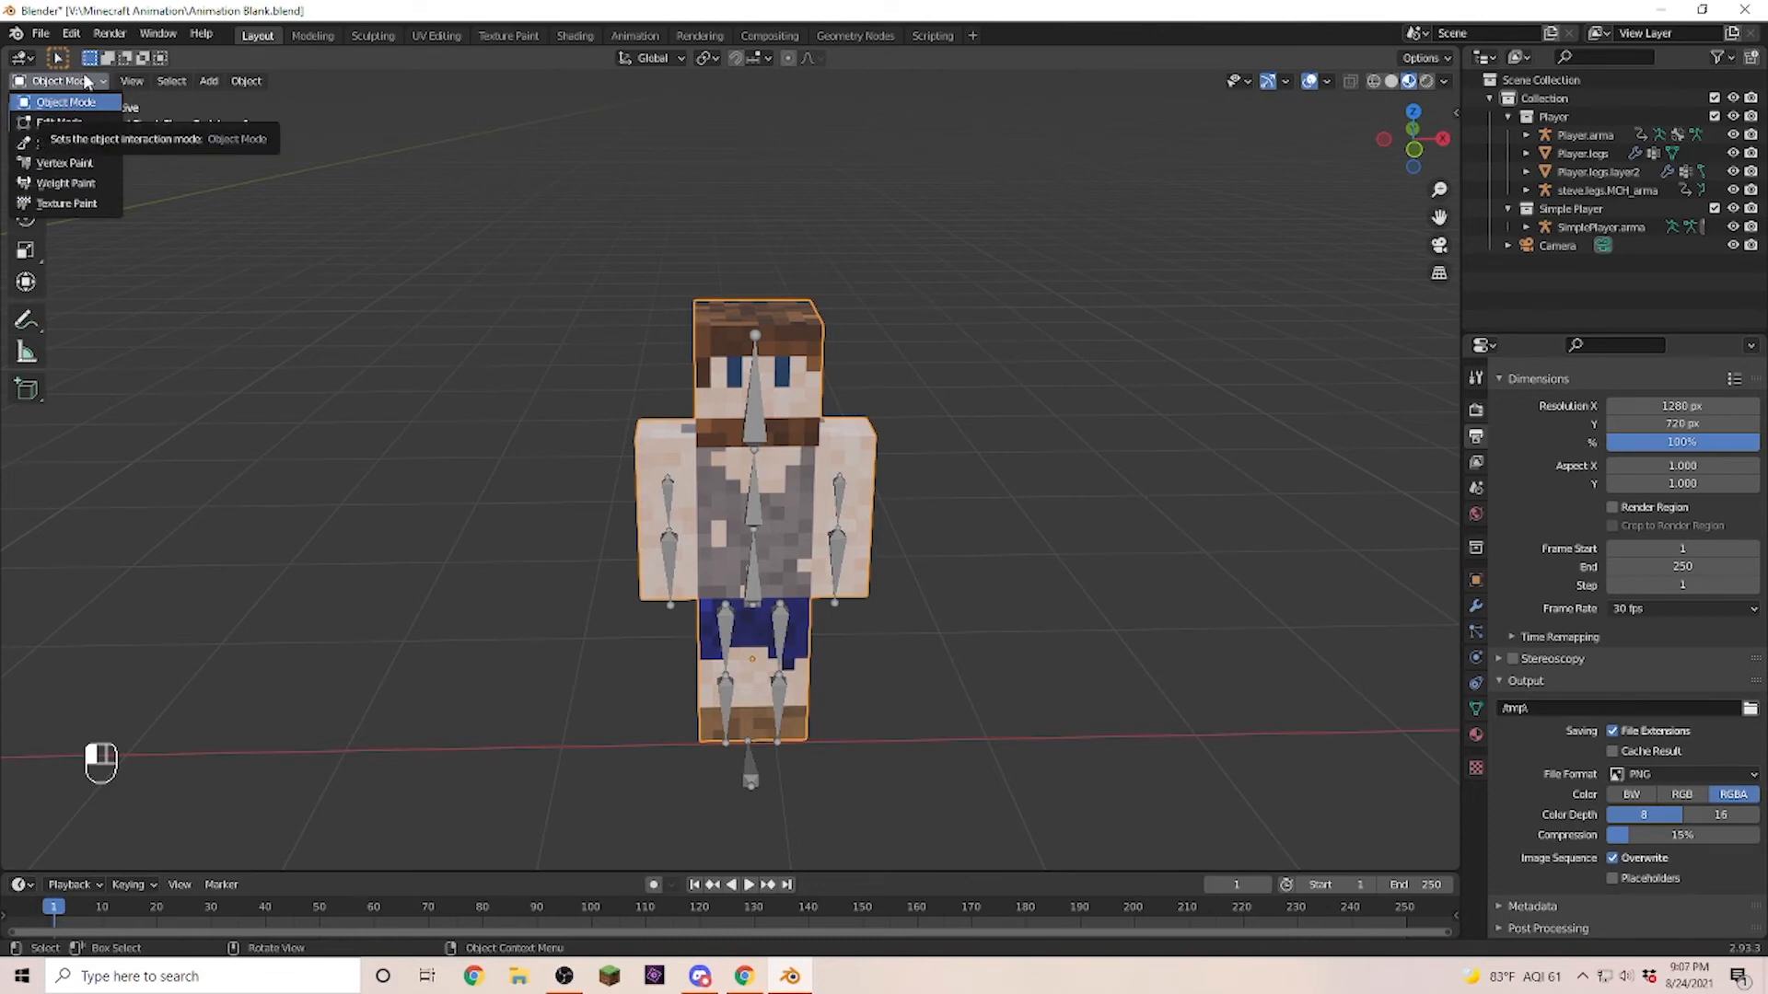
click(86, 87)
click(756, 431)
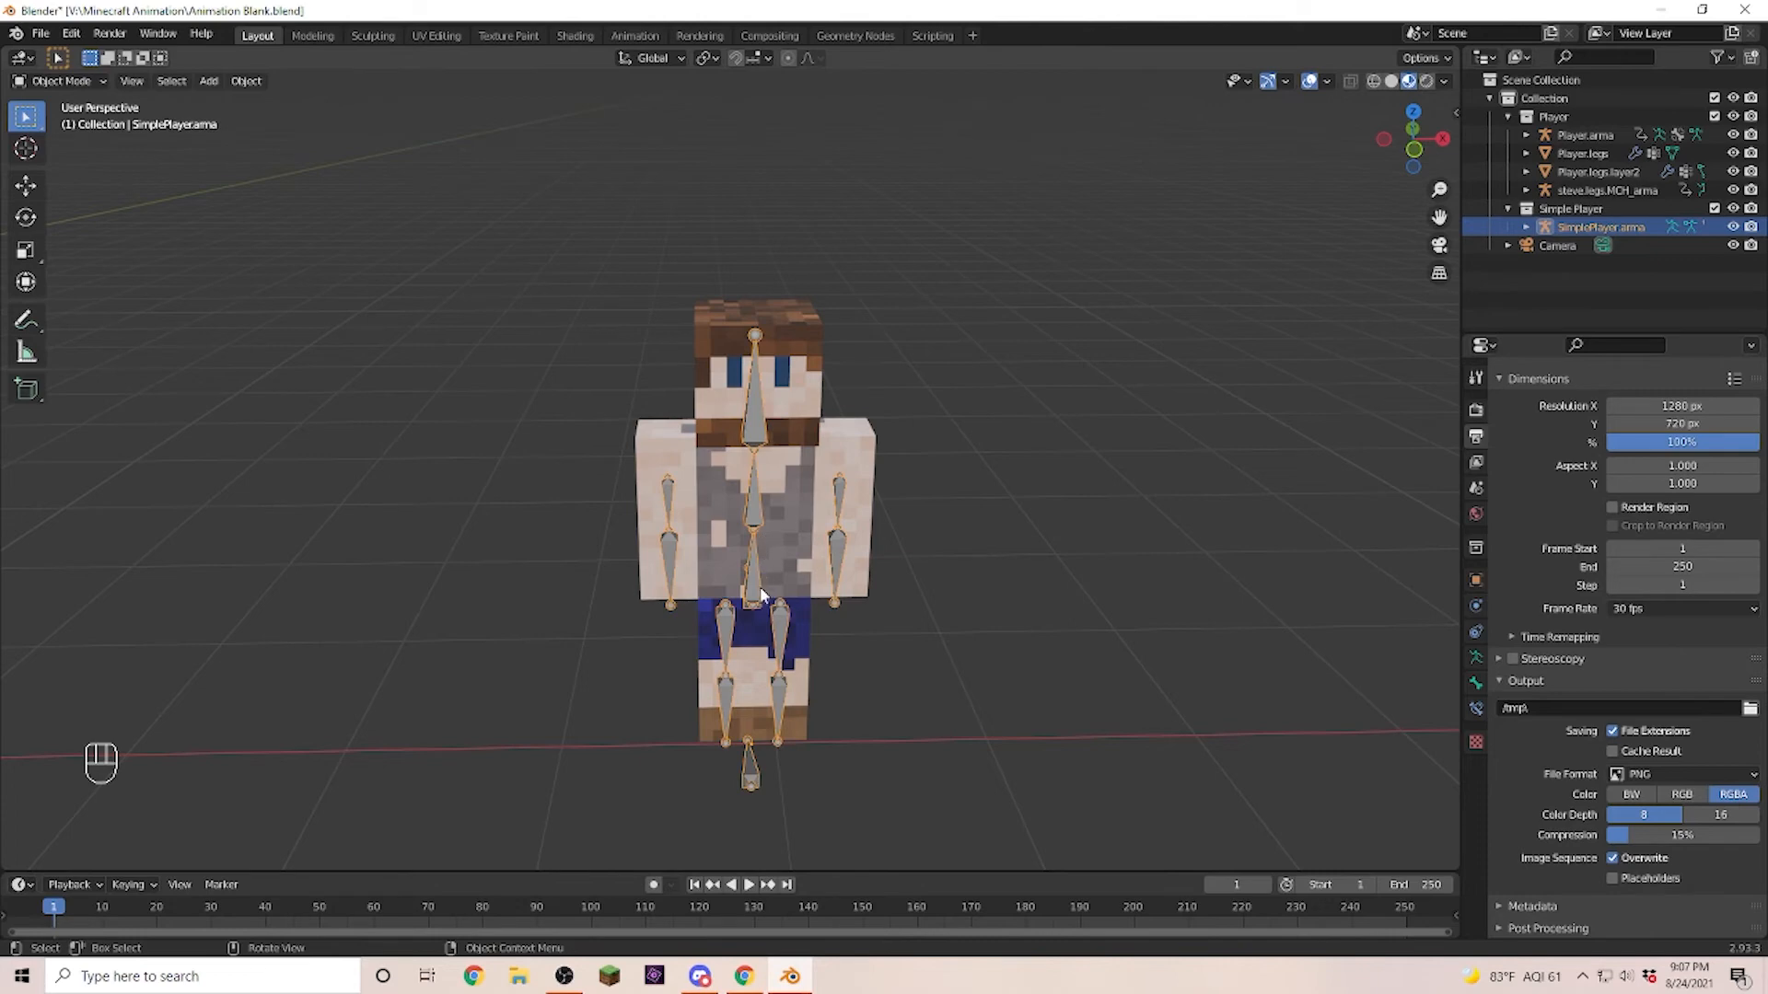
click(91, 80)
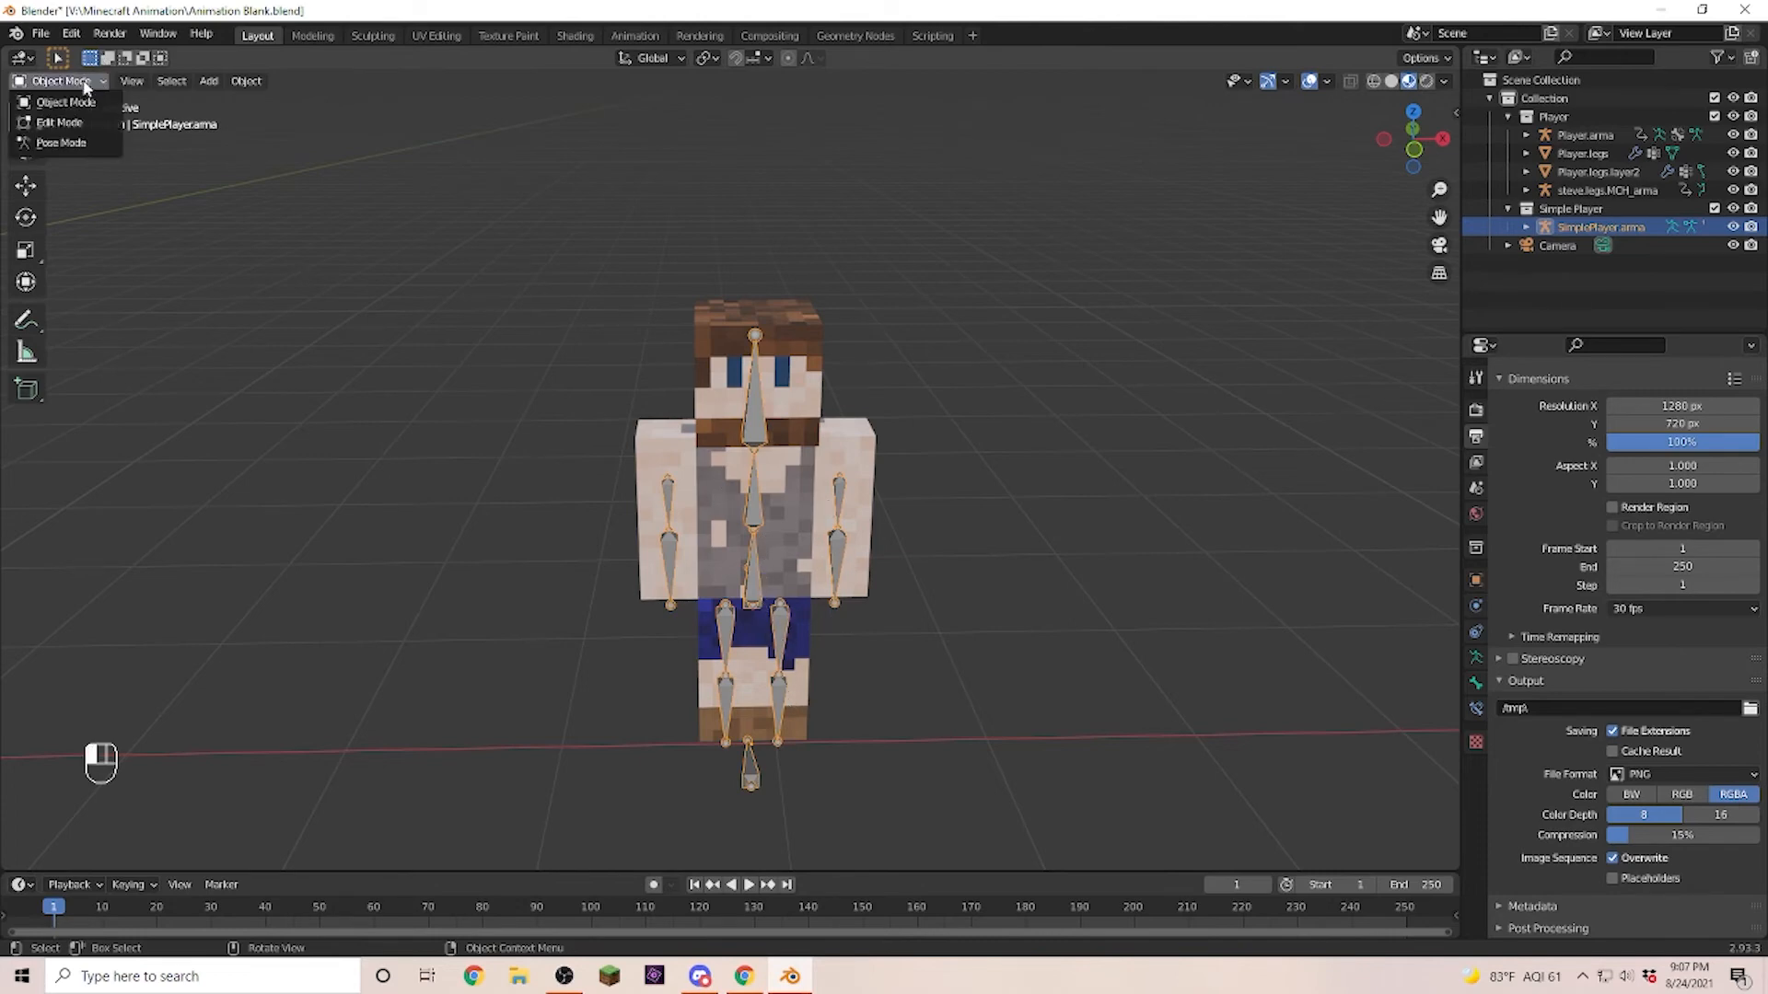
click(61, 142)
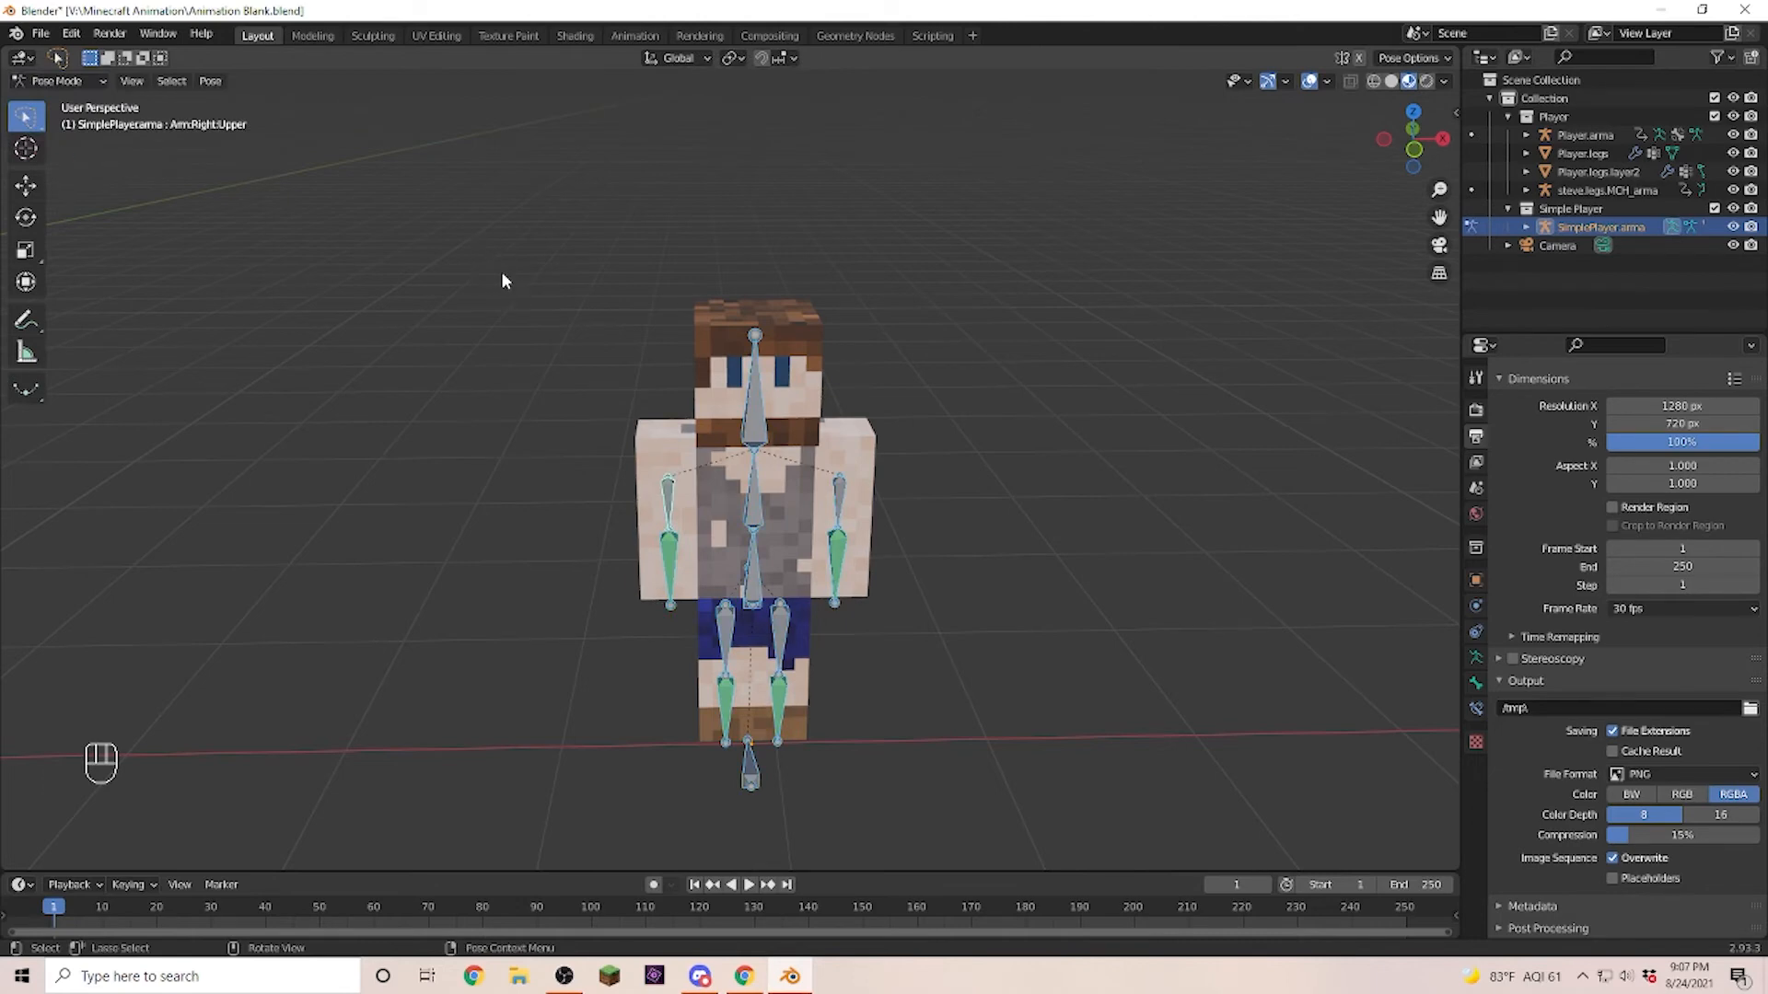
Select the Simple Player's Head bone and try rotating it freely, first from the front and again from the side.
click(751, 409)
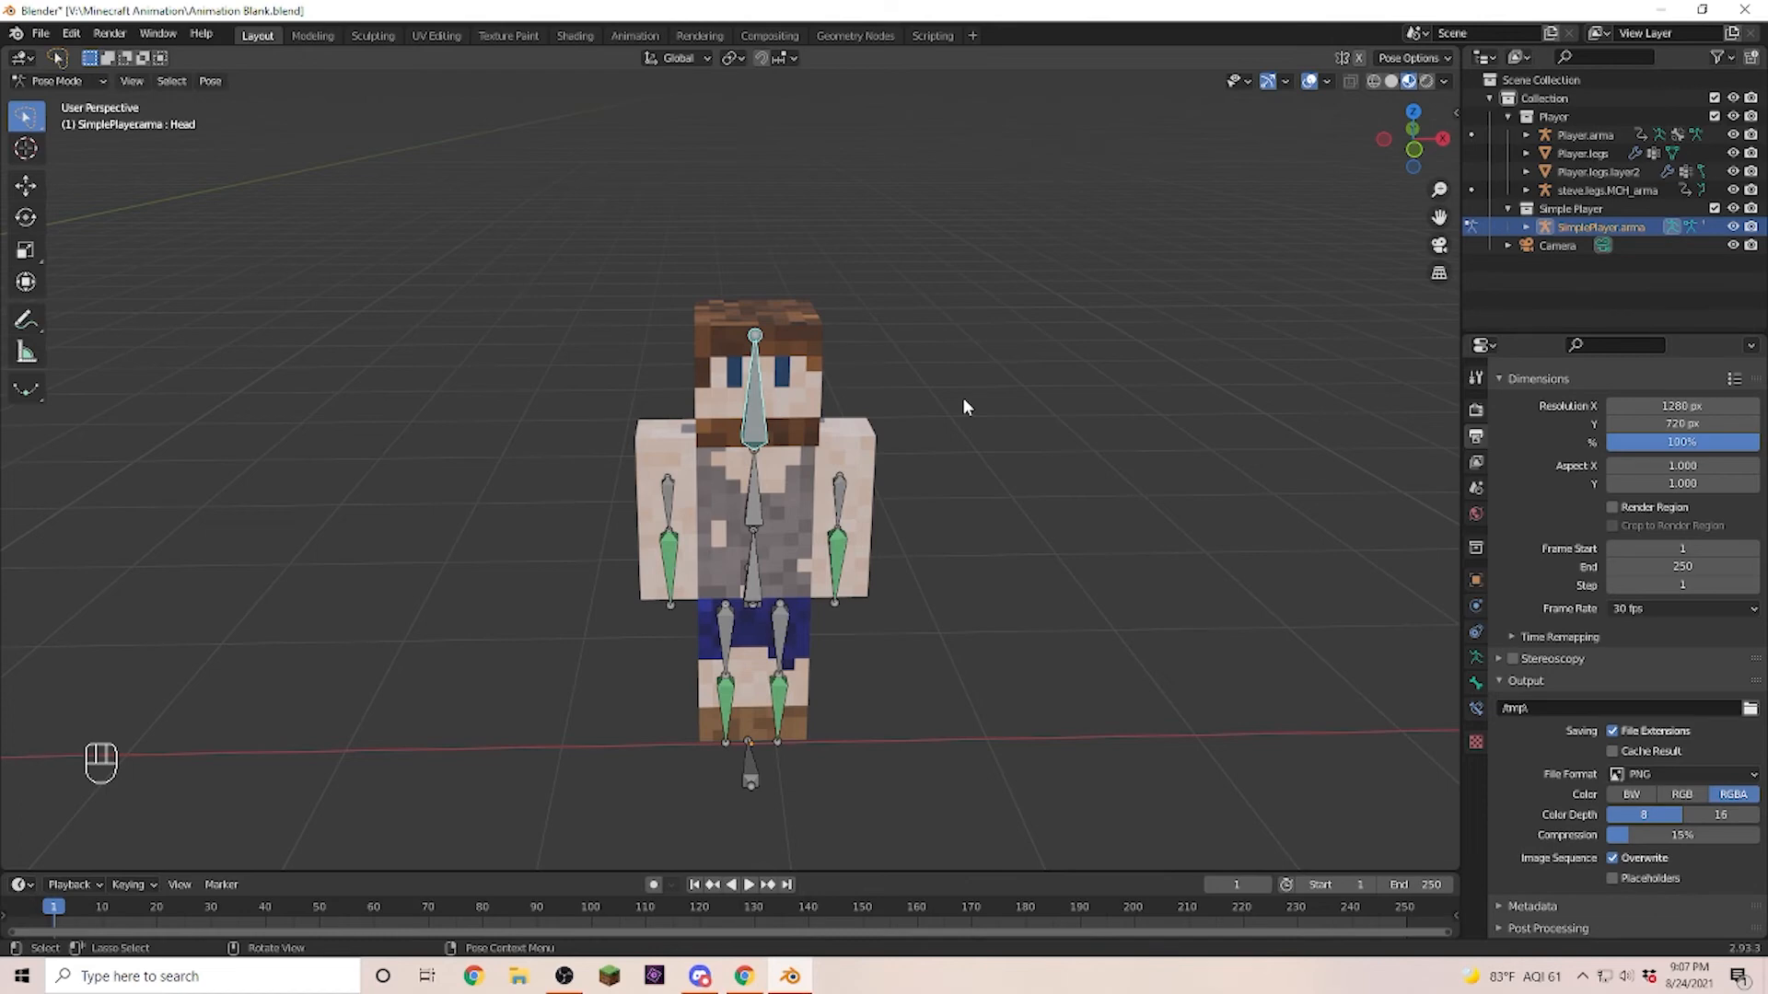
key(r)
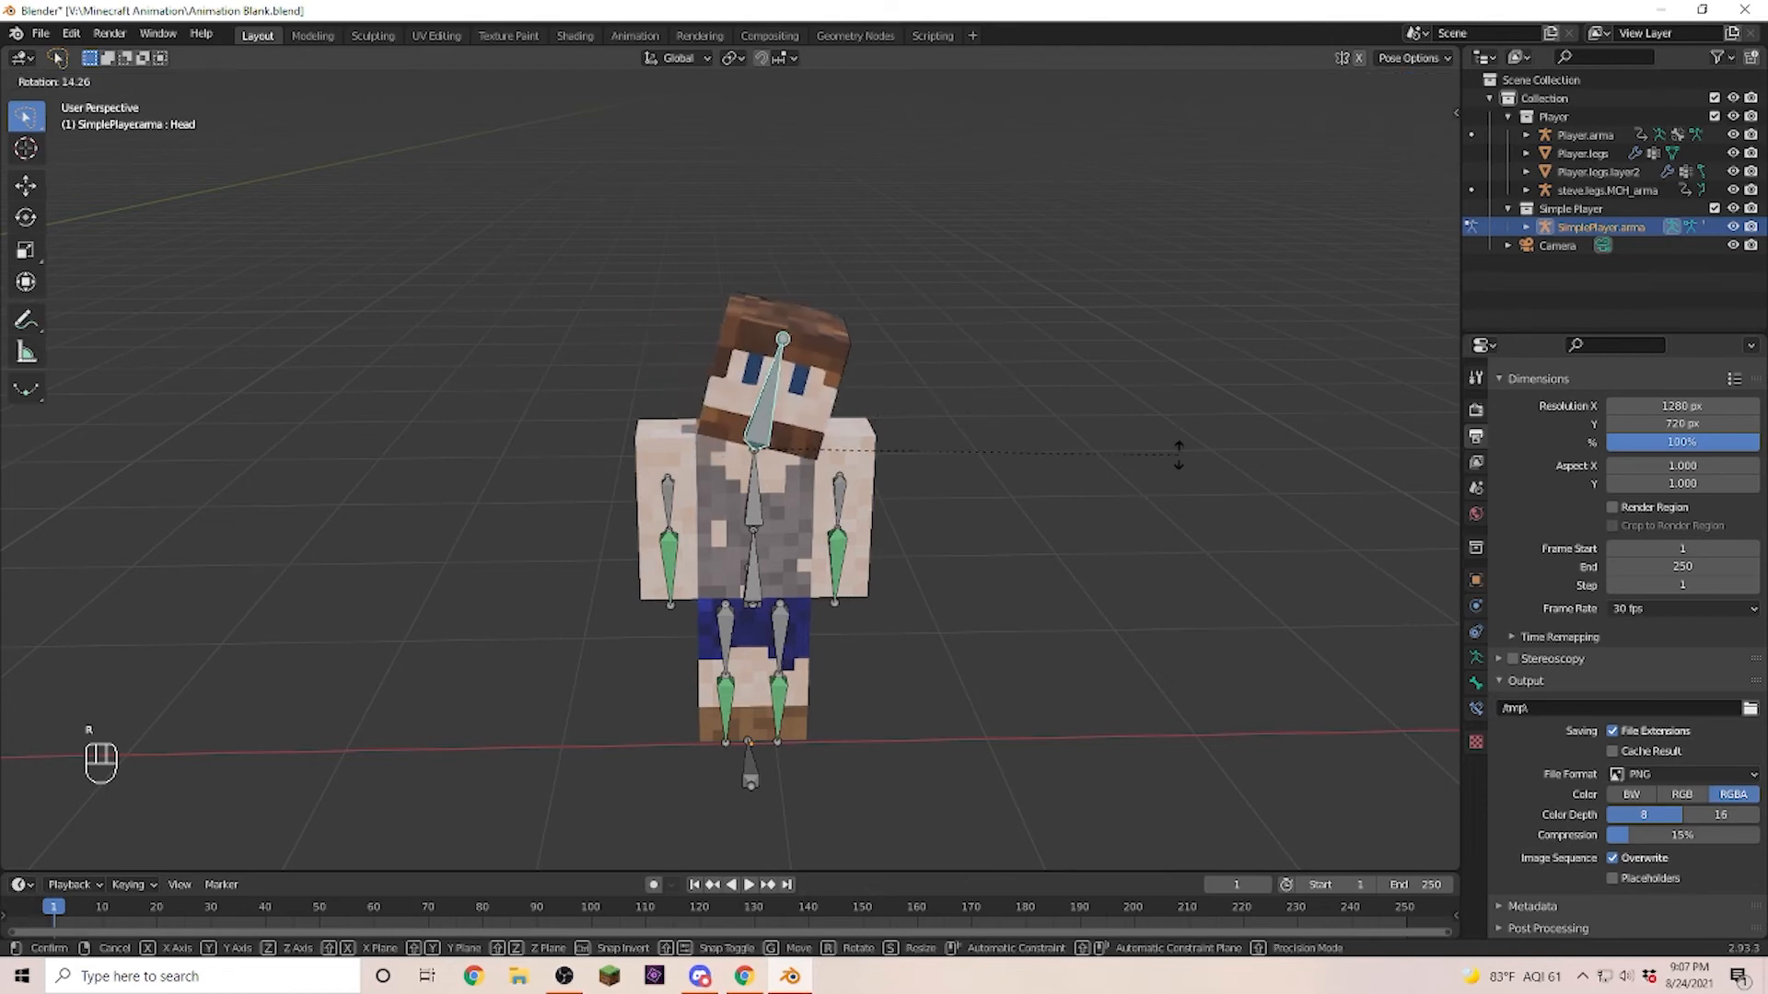
key(Escape)
middle_drag(1078, 417, 791, 465)
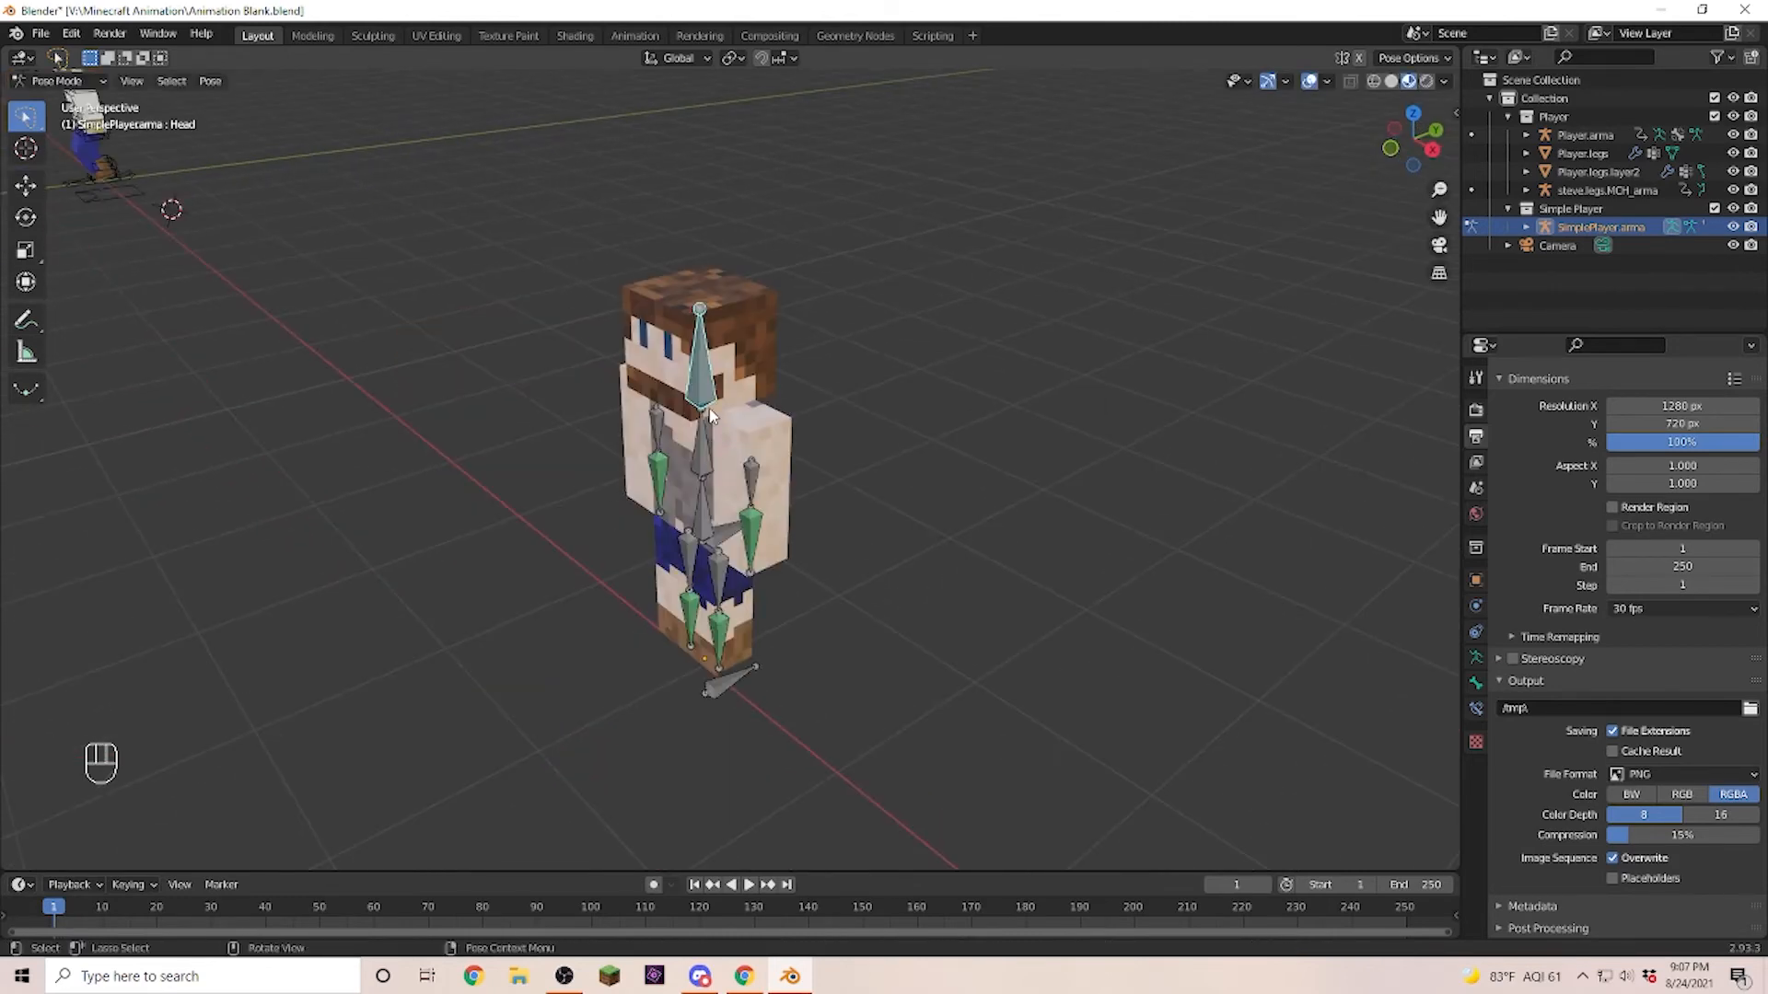
key(r)
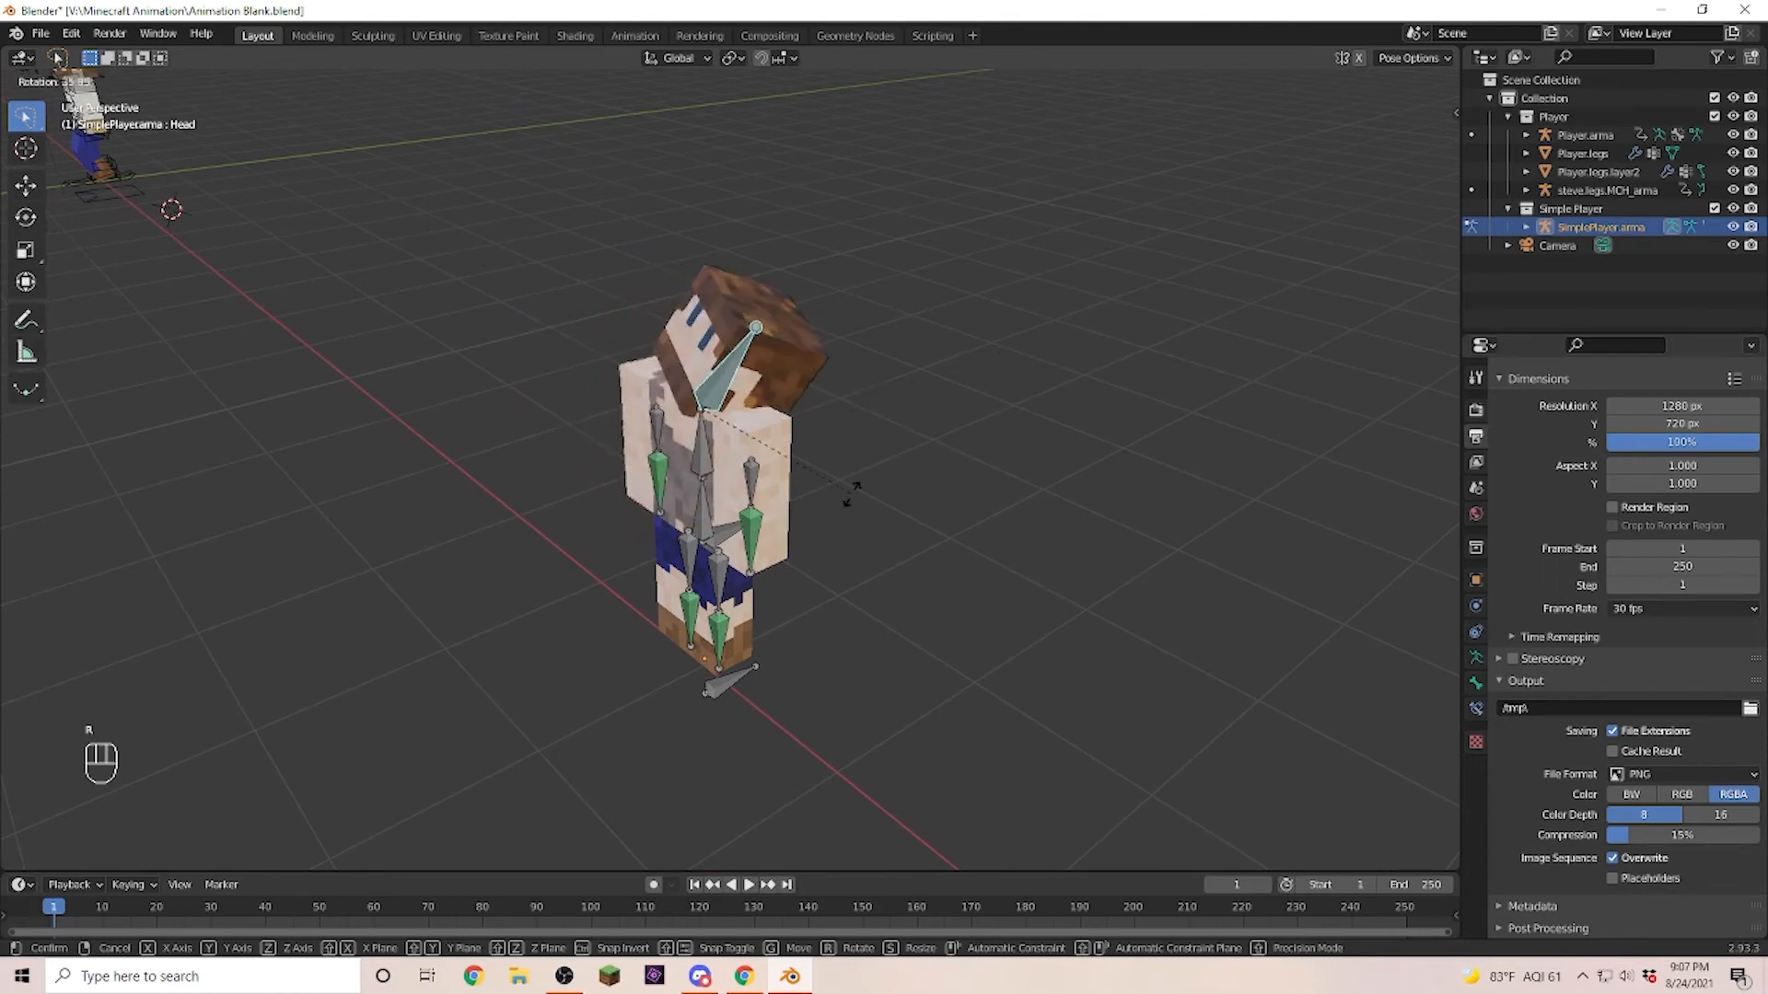
right_click(992, 397)
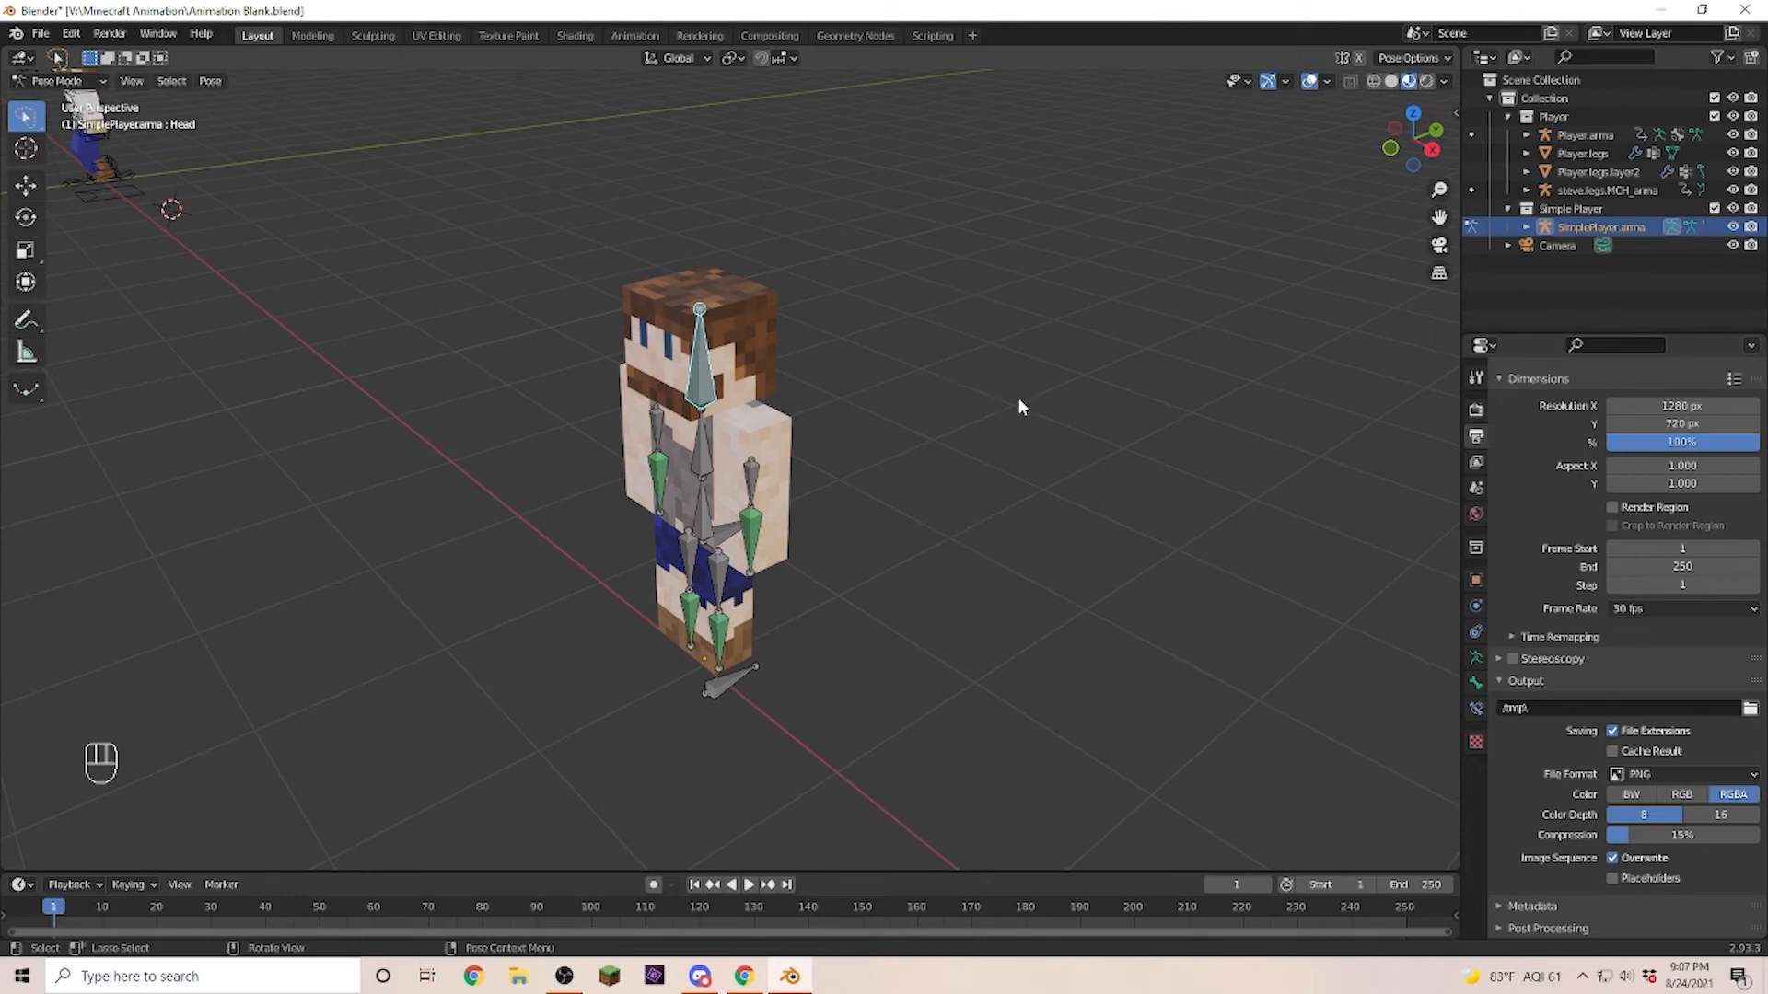
Tilt the Head bone slightly around the global Y axis and turn it around the global Z axis.
key(r)
key(y)
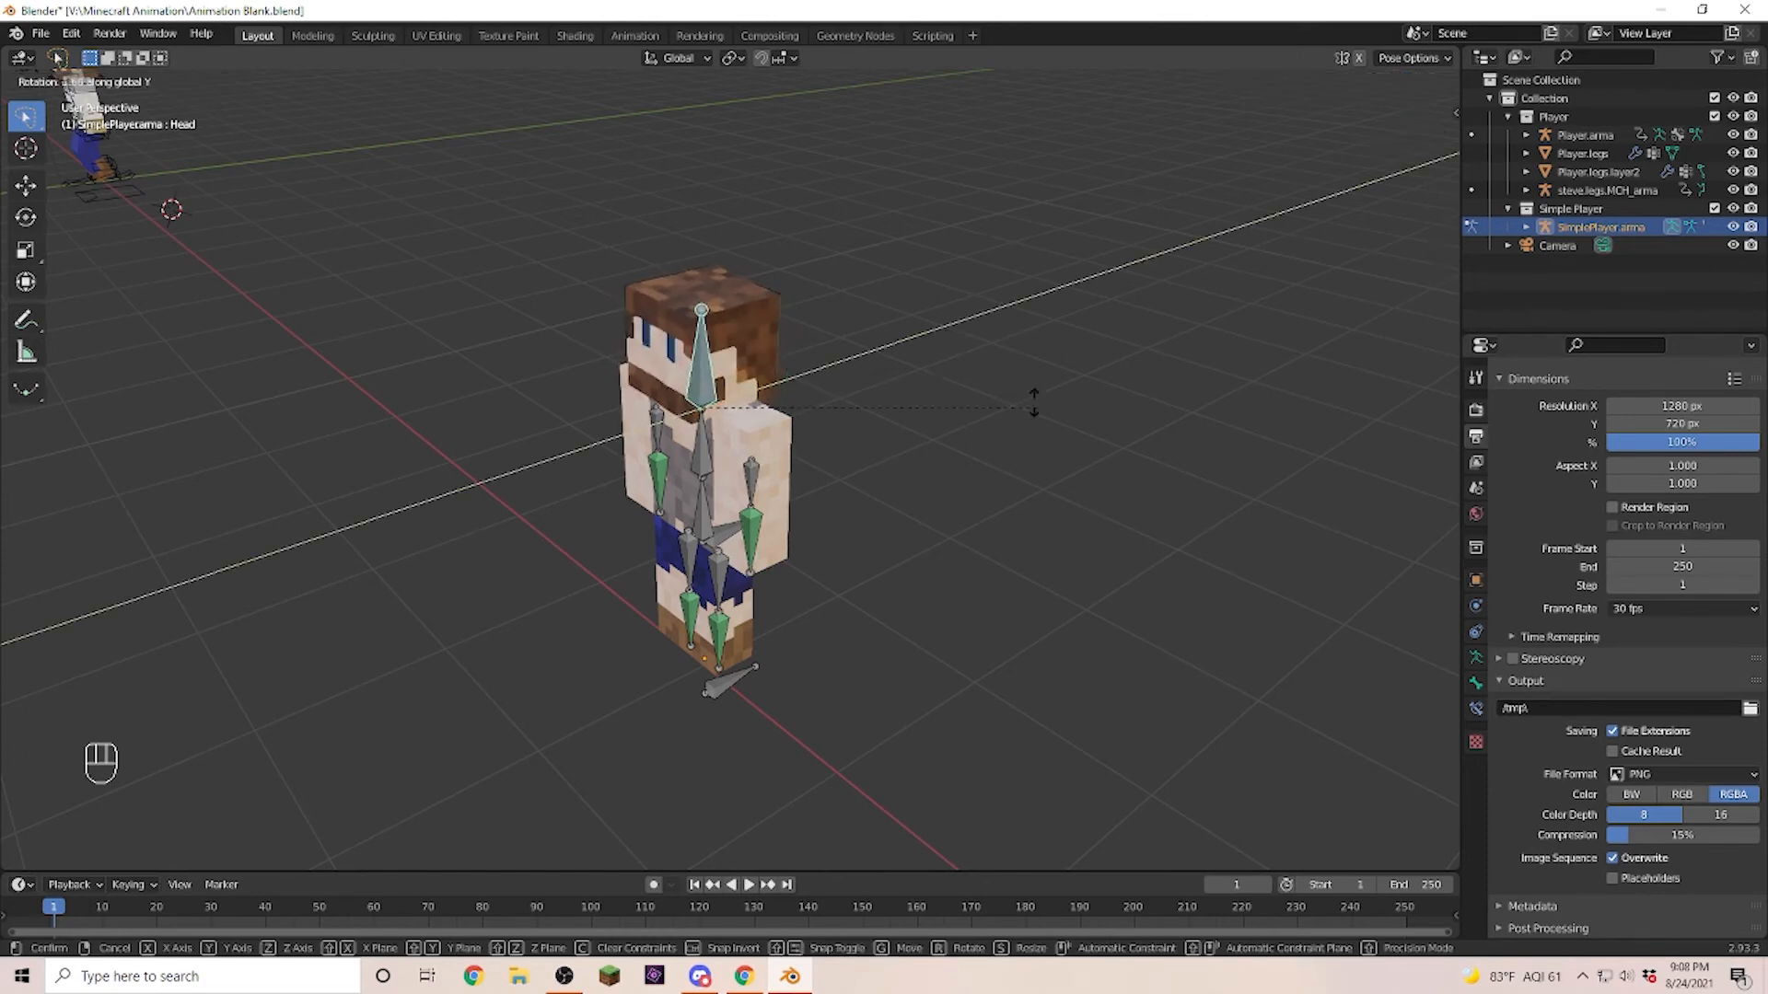
click(1013, 354)
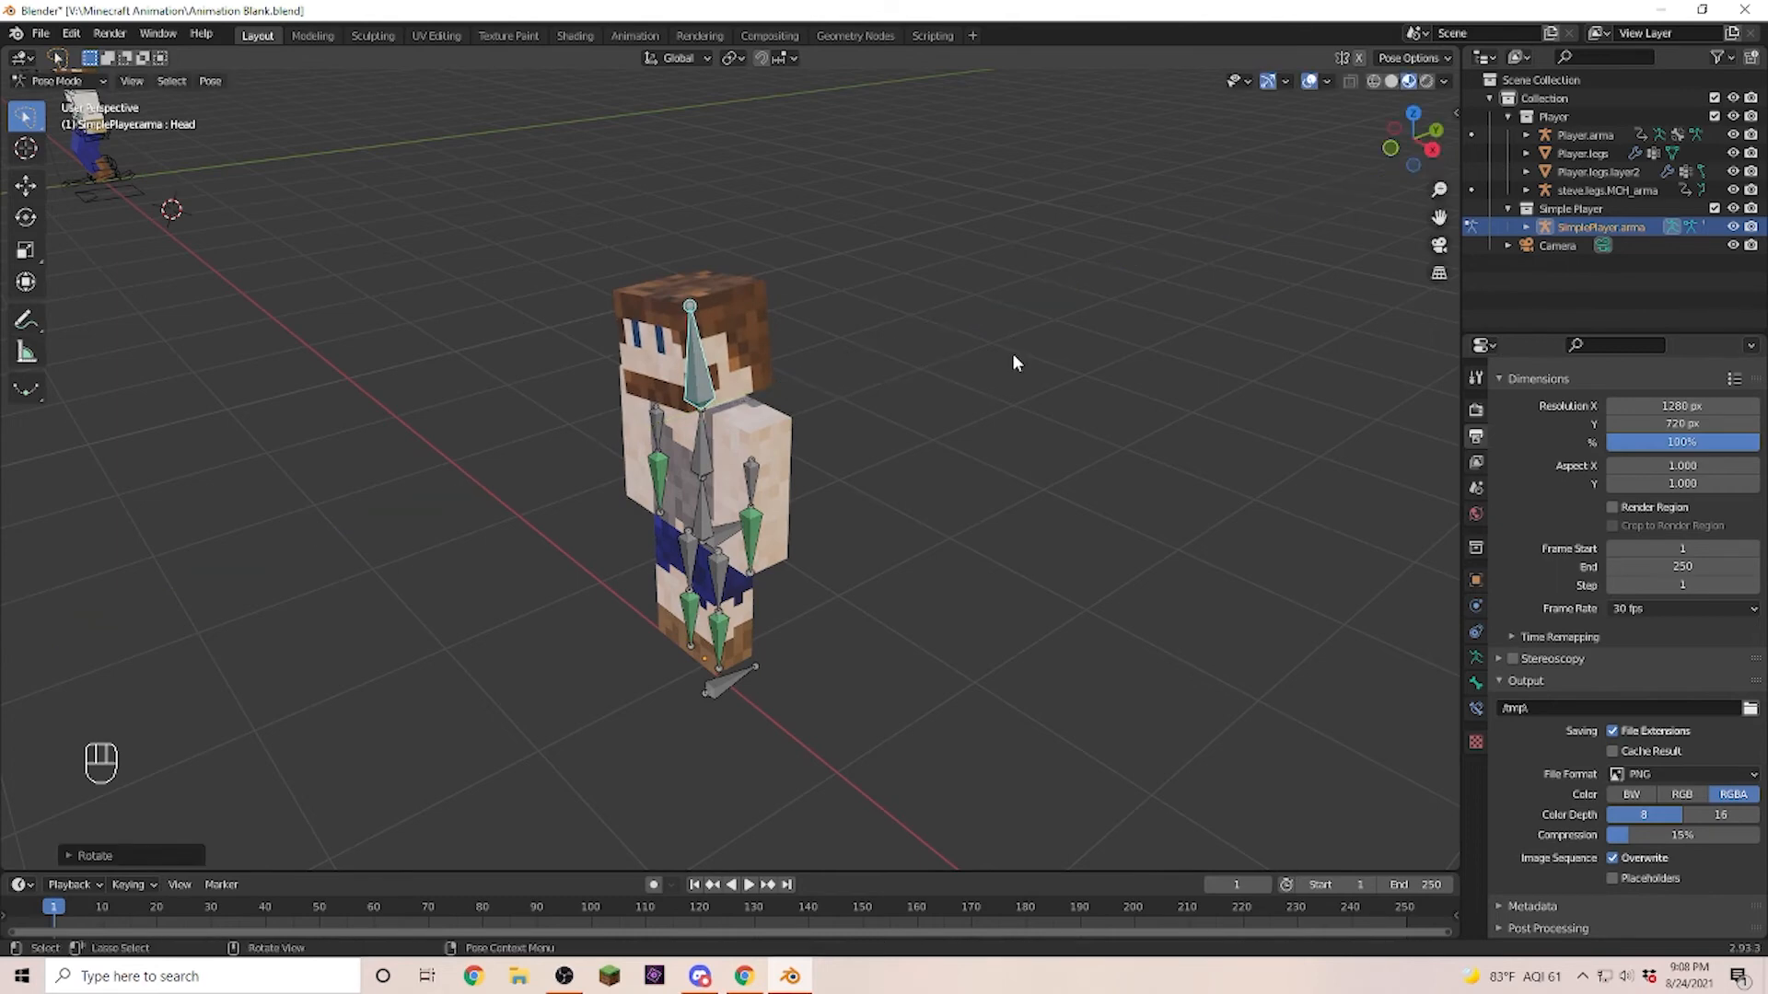
key(r)
key(z)
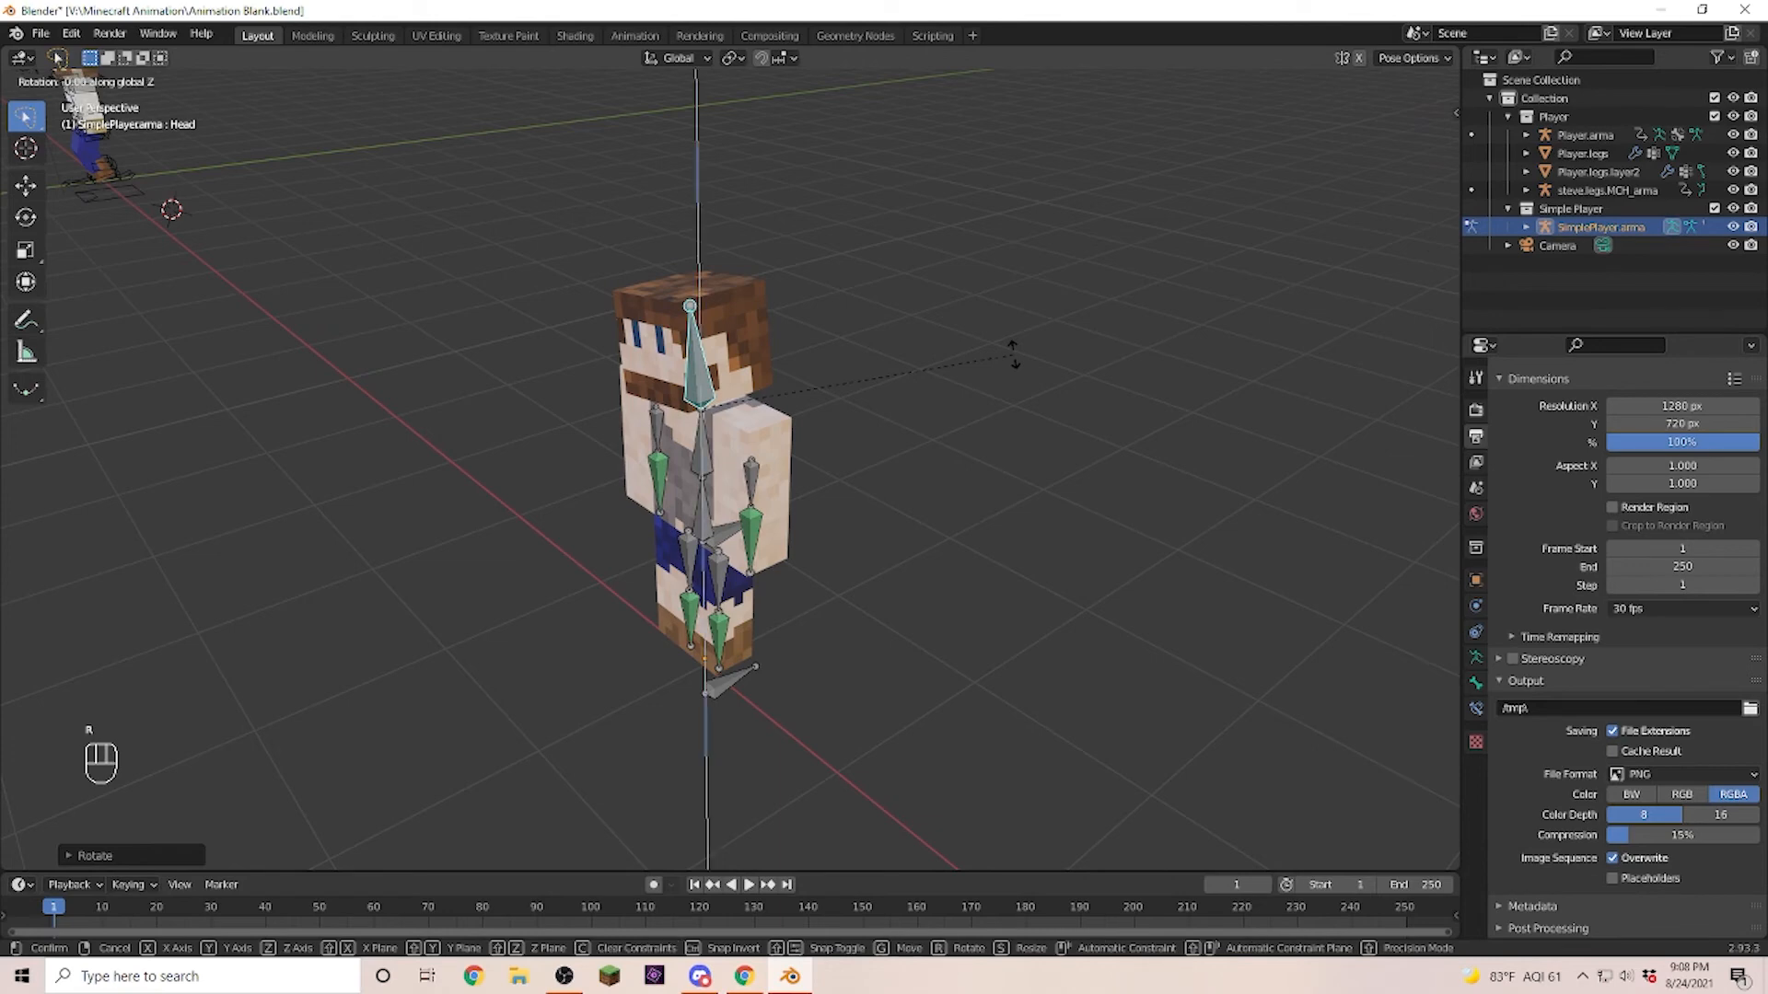
click(941, 440)
Bend the Simple Player's left arm by freely rotating its lower arm bone.
middle_drag(900, 583, 987, 584)
click(911, 503)
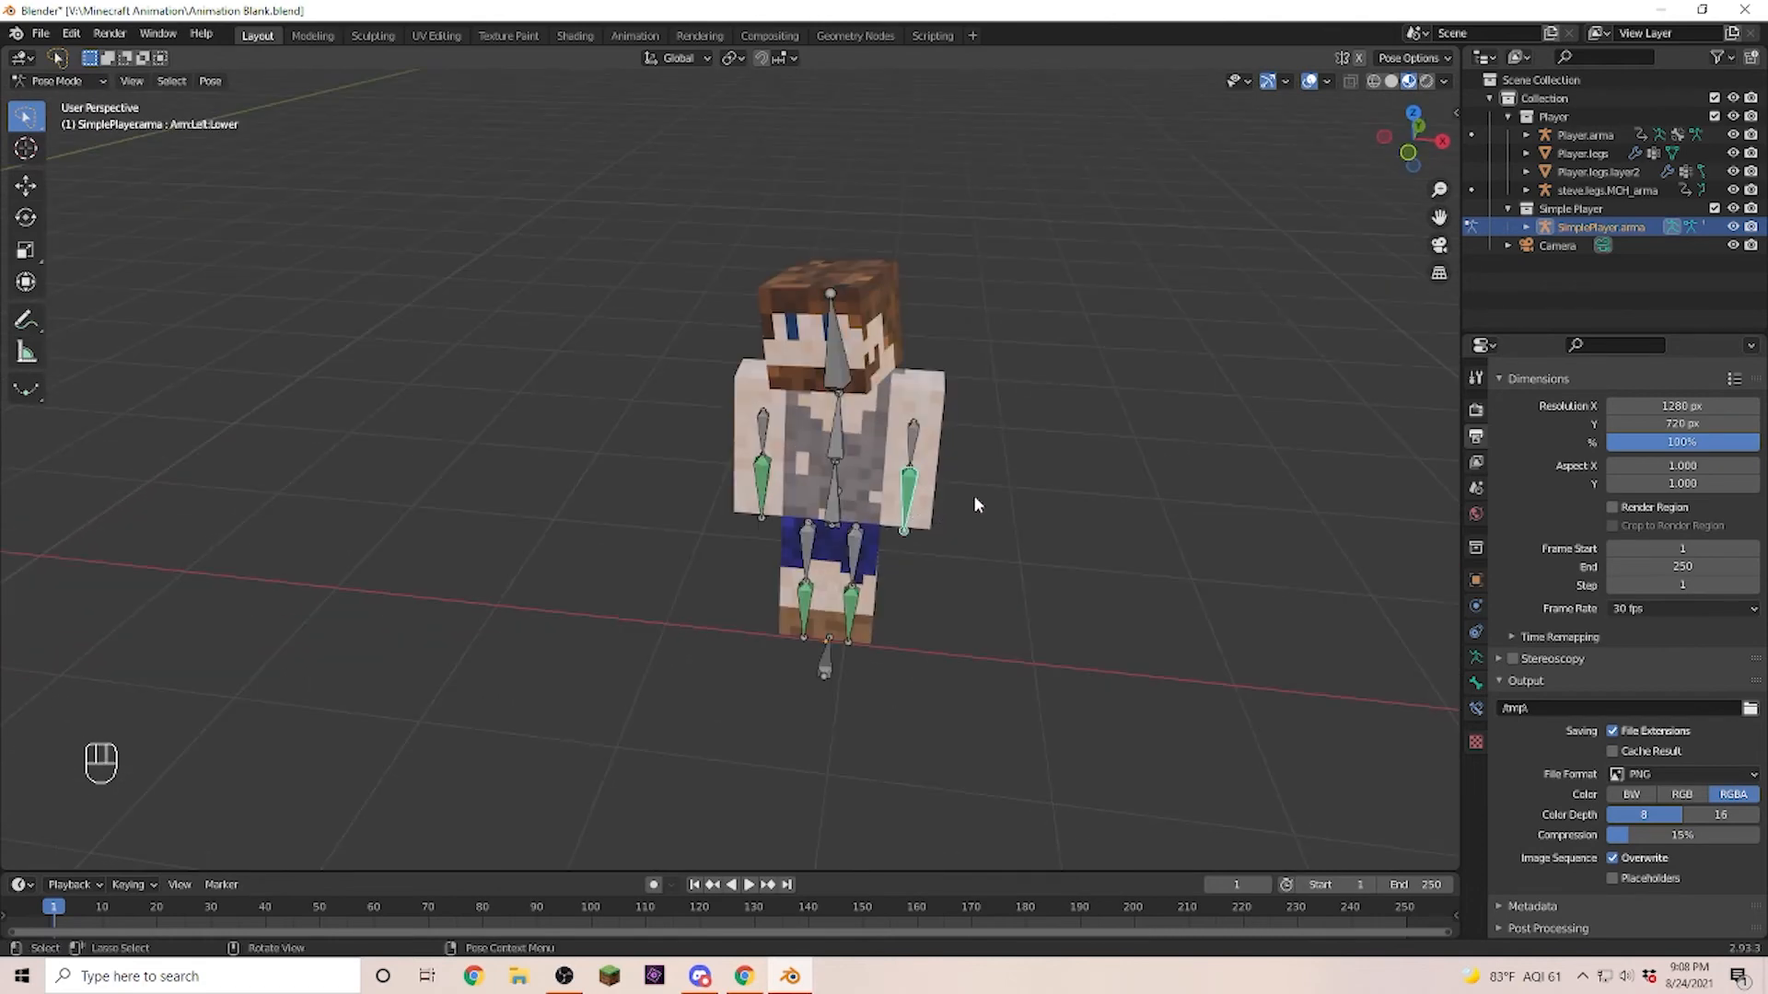
key(r)
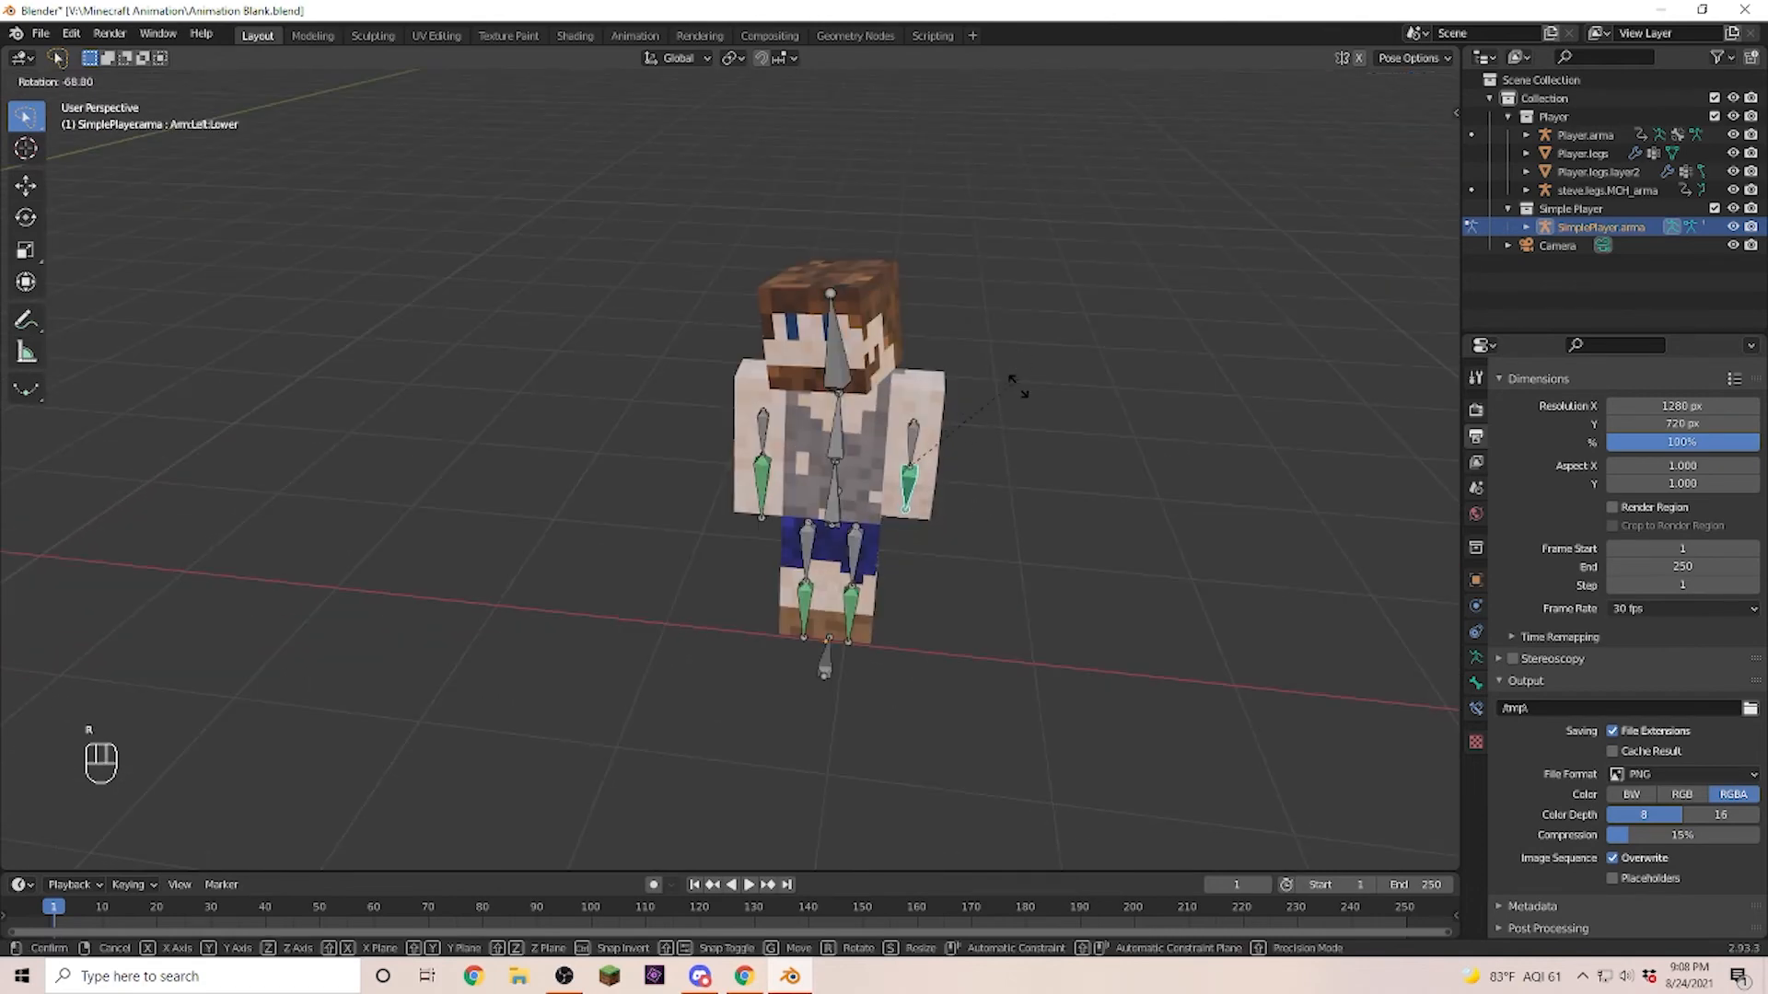
click(1016, 415)
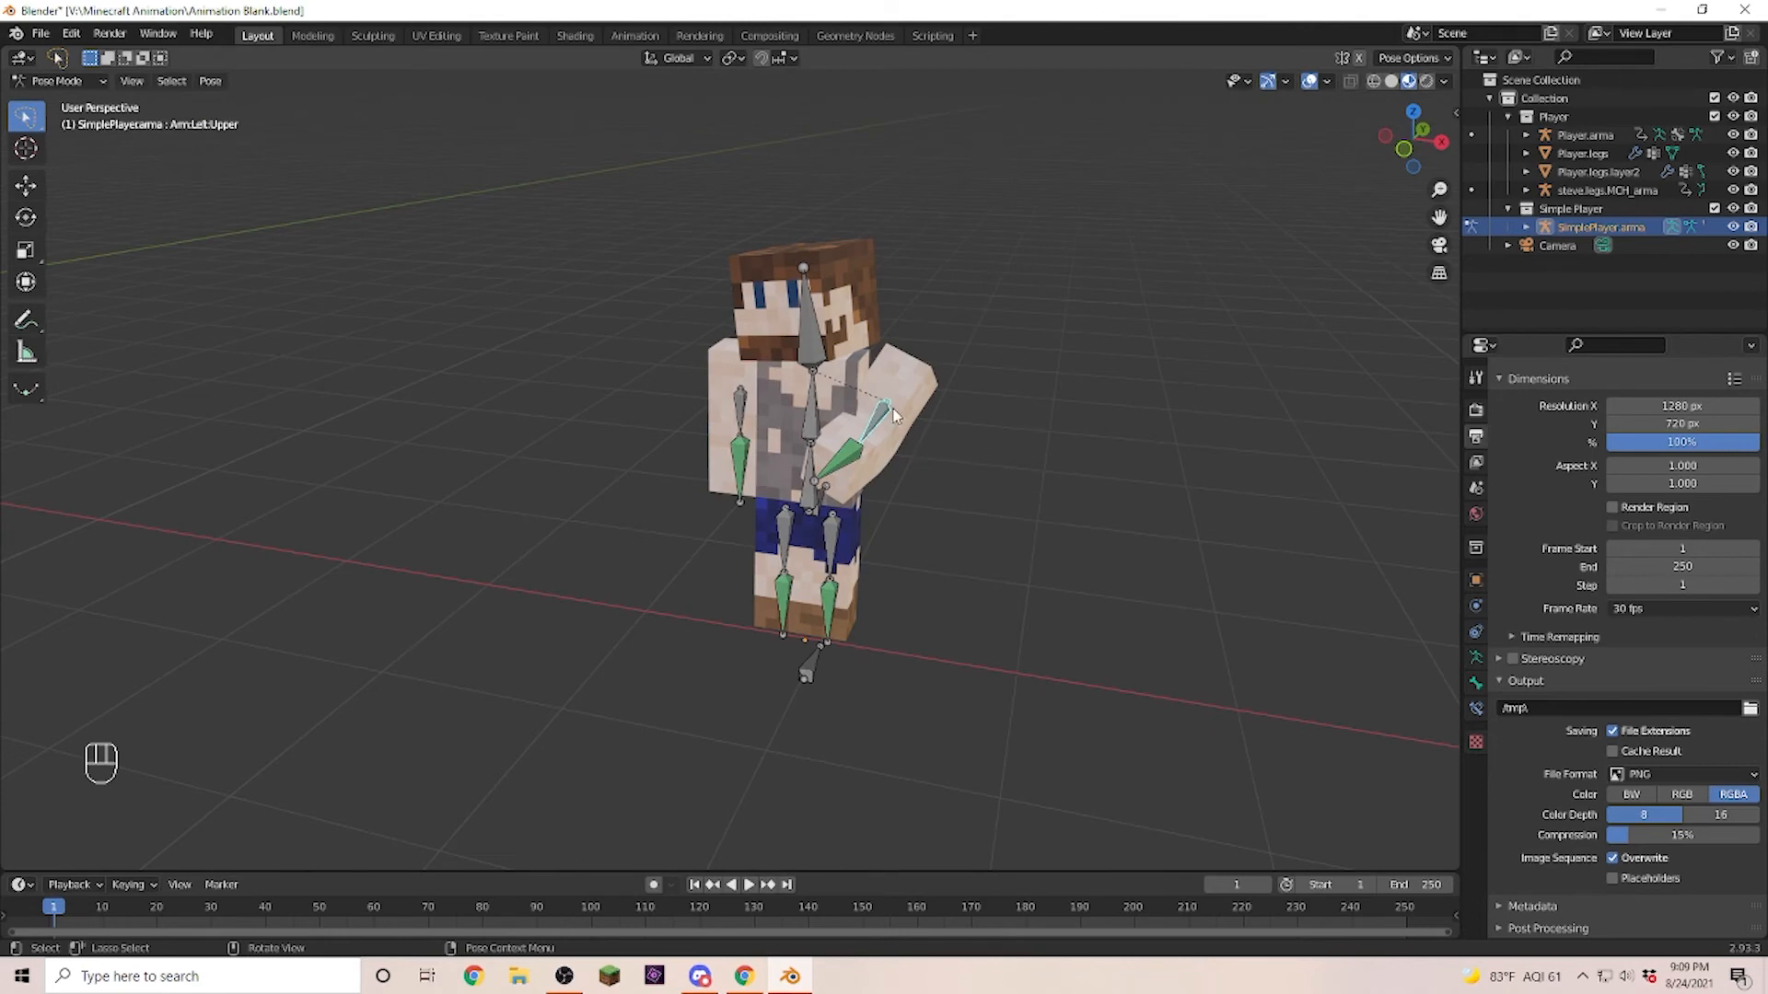
Select both the upper and lower left arm bones and clear their rotation.
drag(961, 402, 849, 470)
drag(907, 403, 856, 488)
key(alt+r)
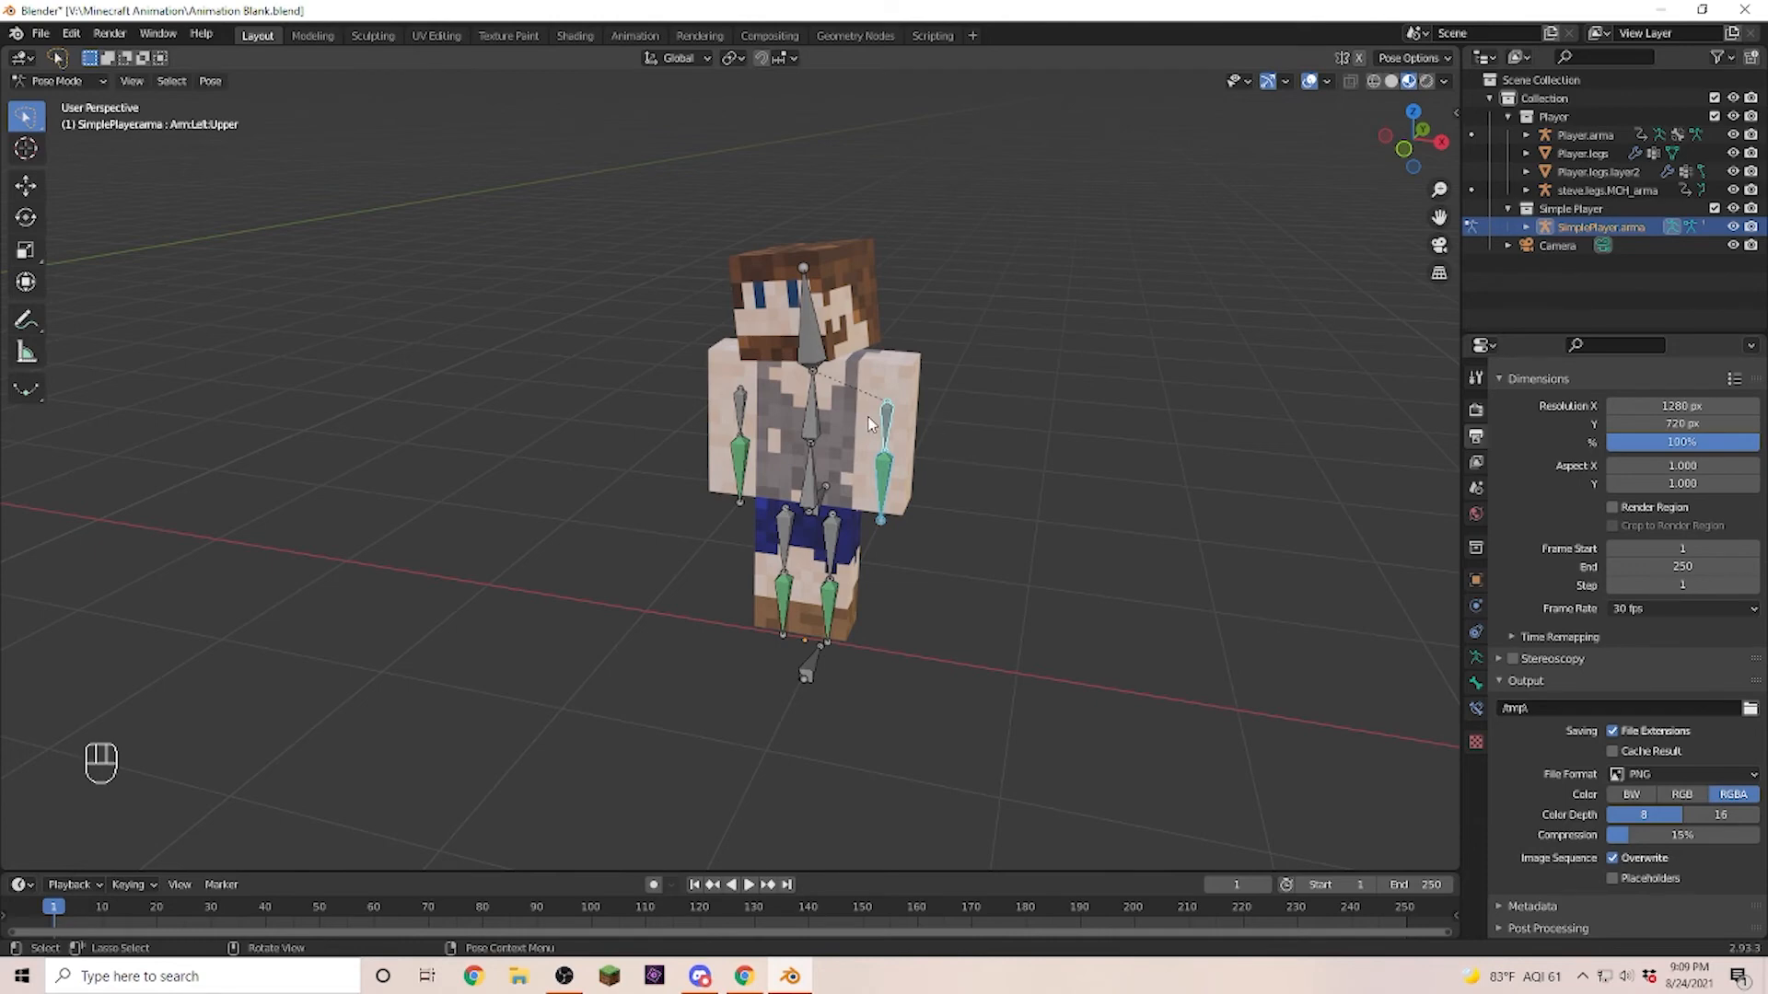
Move the left arm bones away from the body, and clear their location to reattach the arm.
key(g)
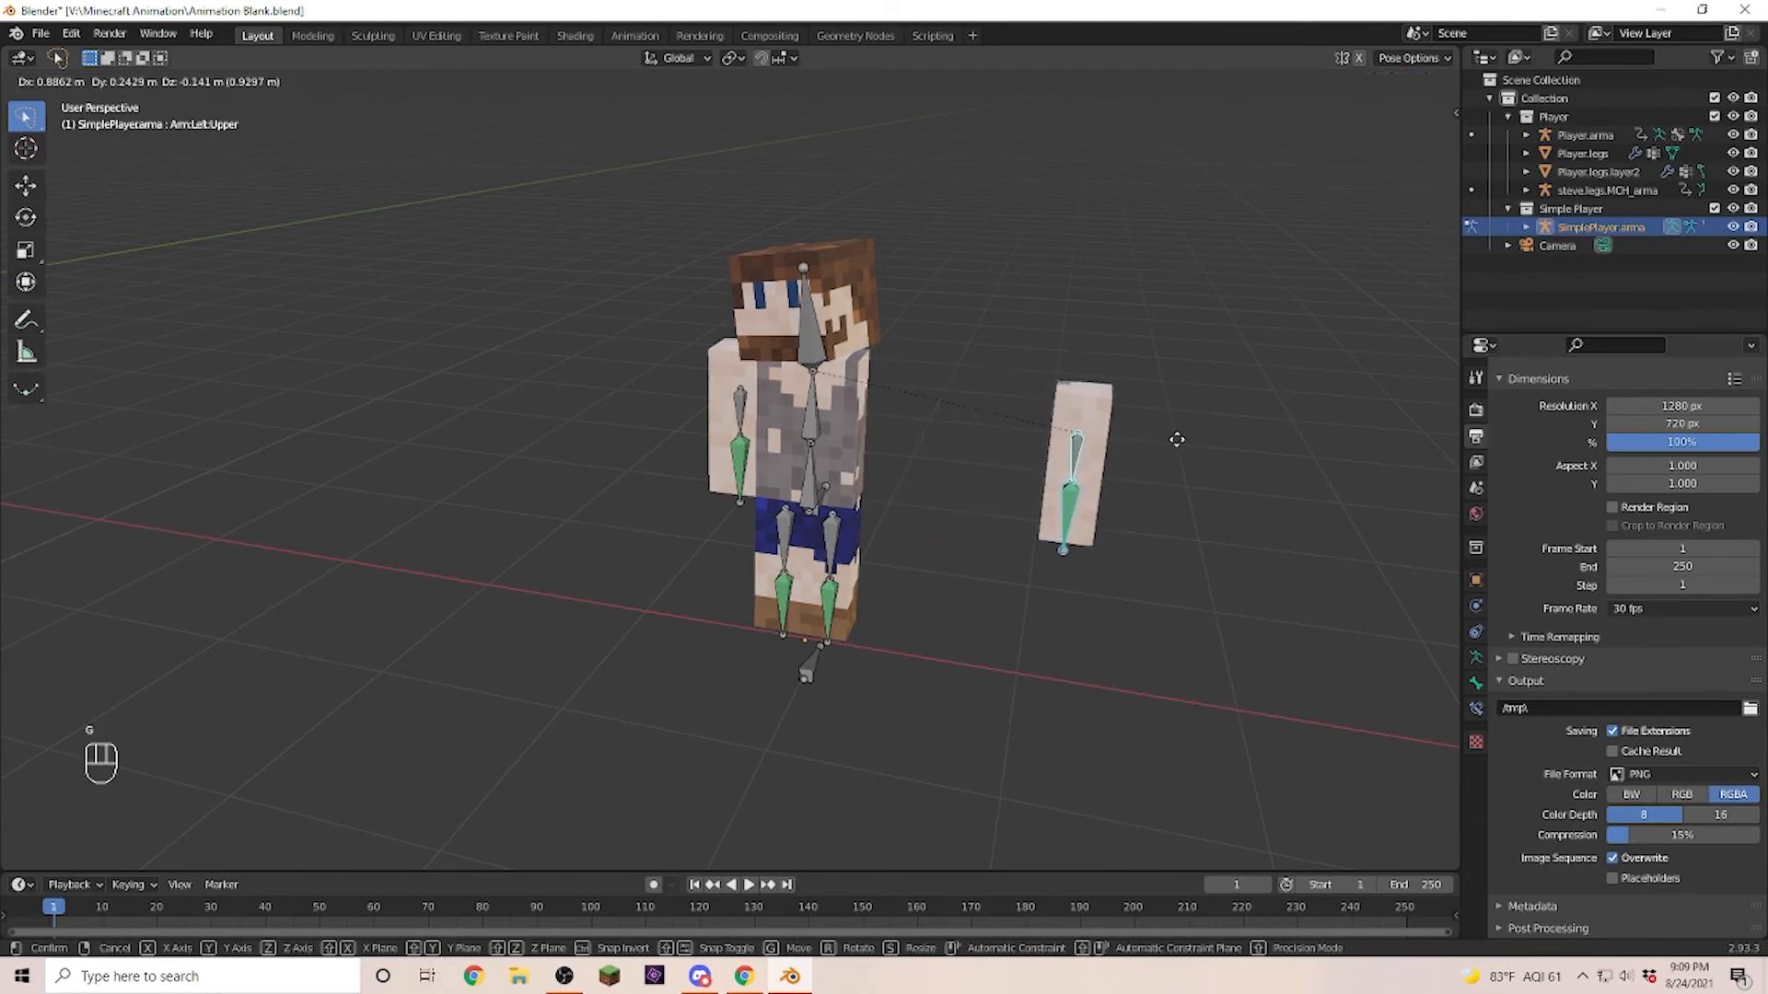
click(1163, 431)
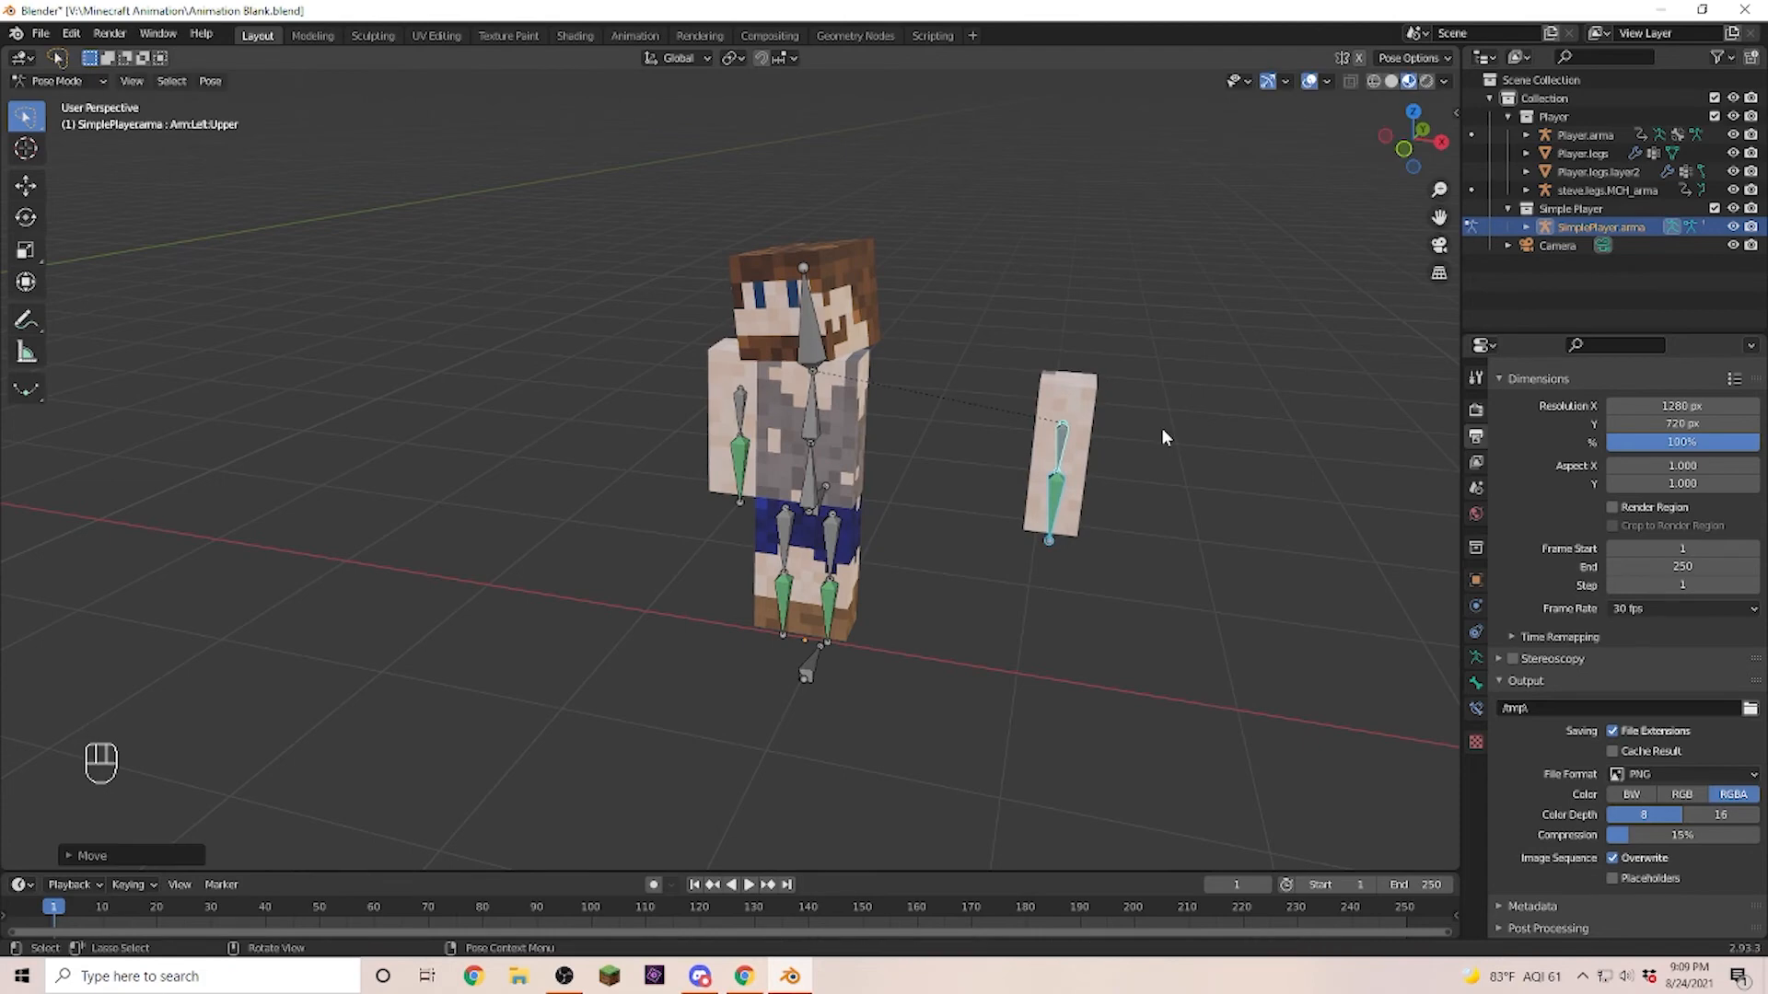
key(alt+g)
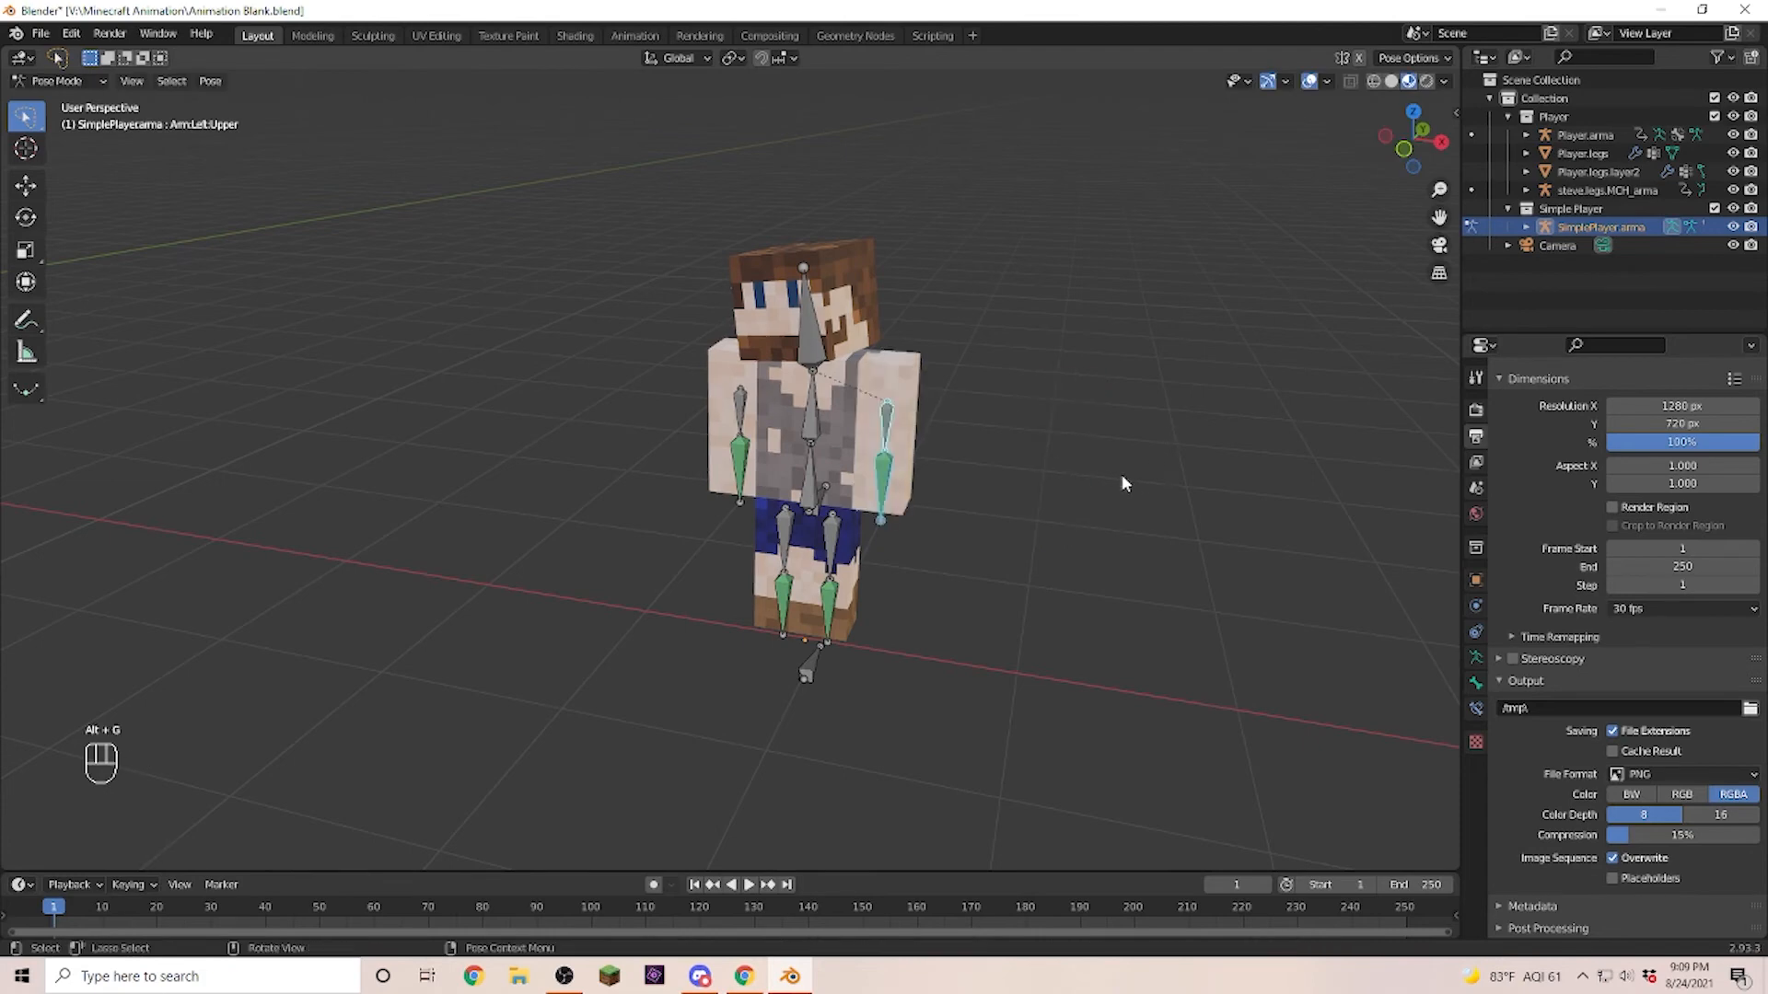
Select the MAIN bone below the feet and rotate the whole Simple Player around the global Z axis.
middle_drag(1011, 597, 1028, 569)
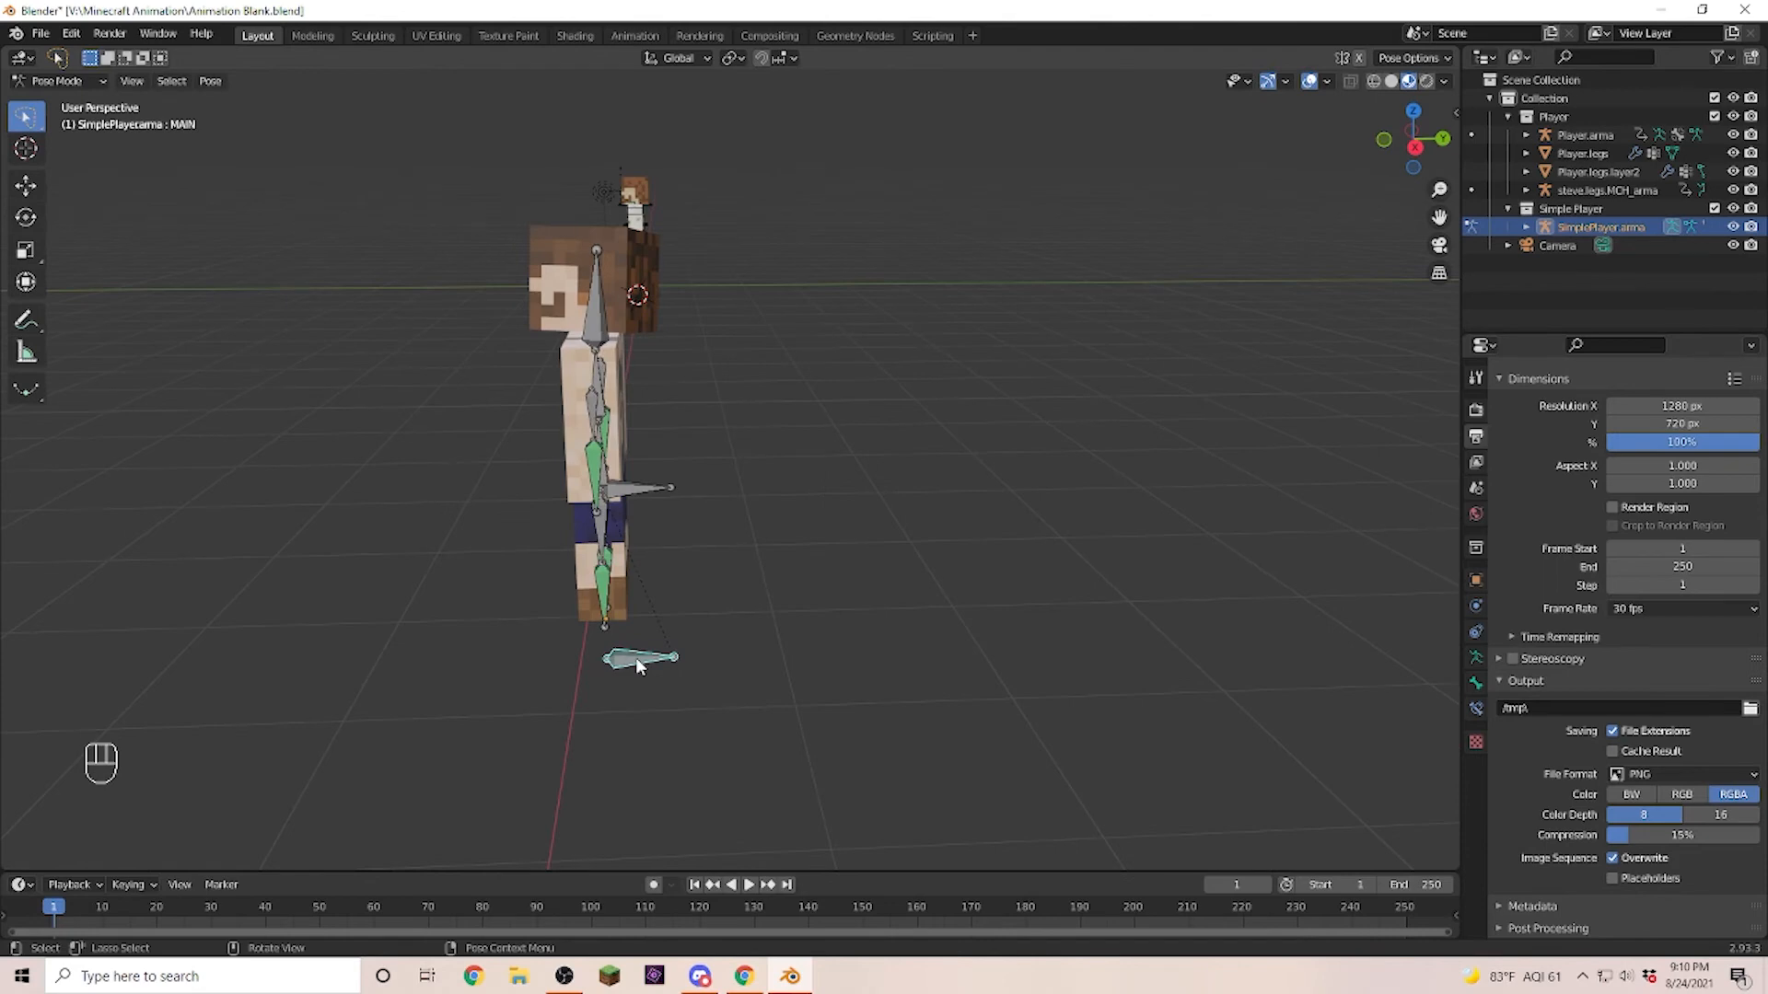
key(r)
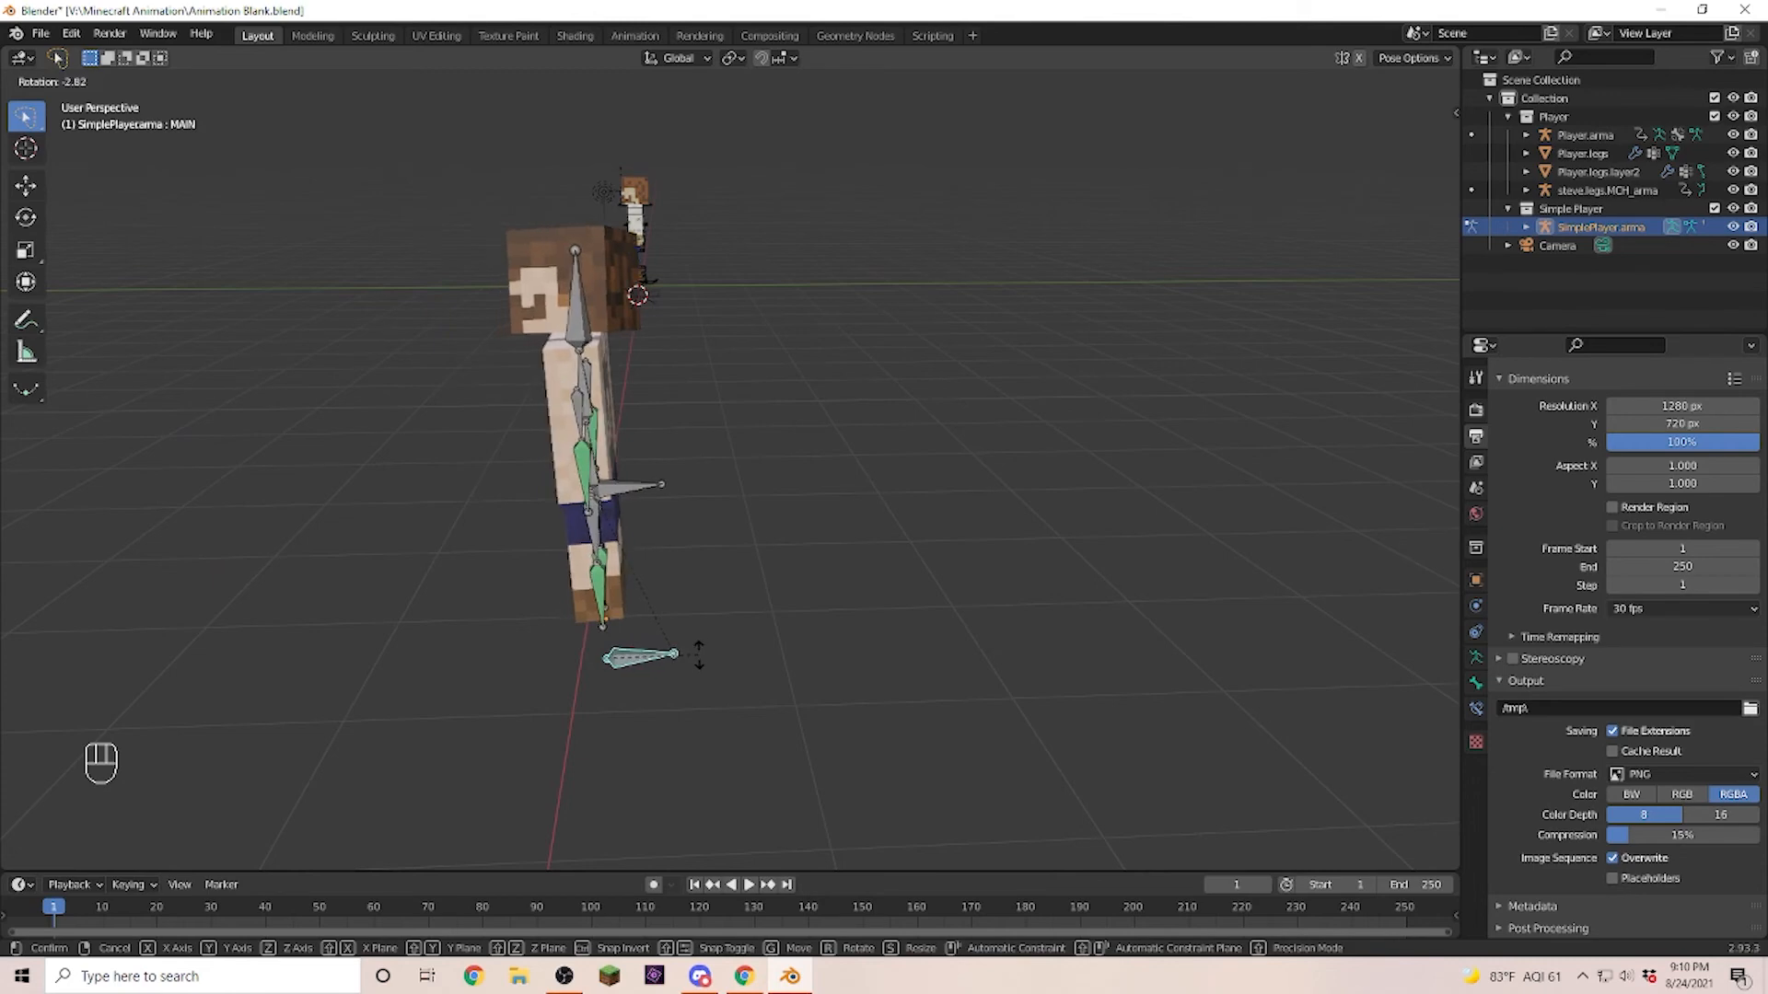
key(z)
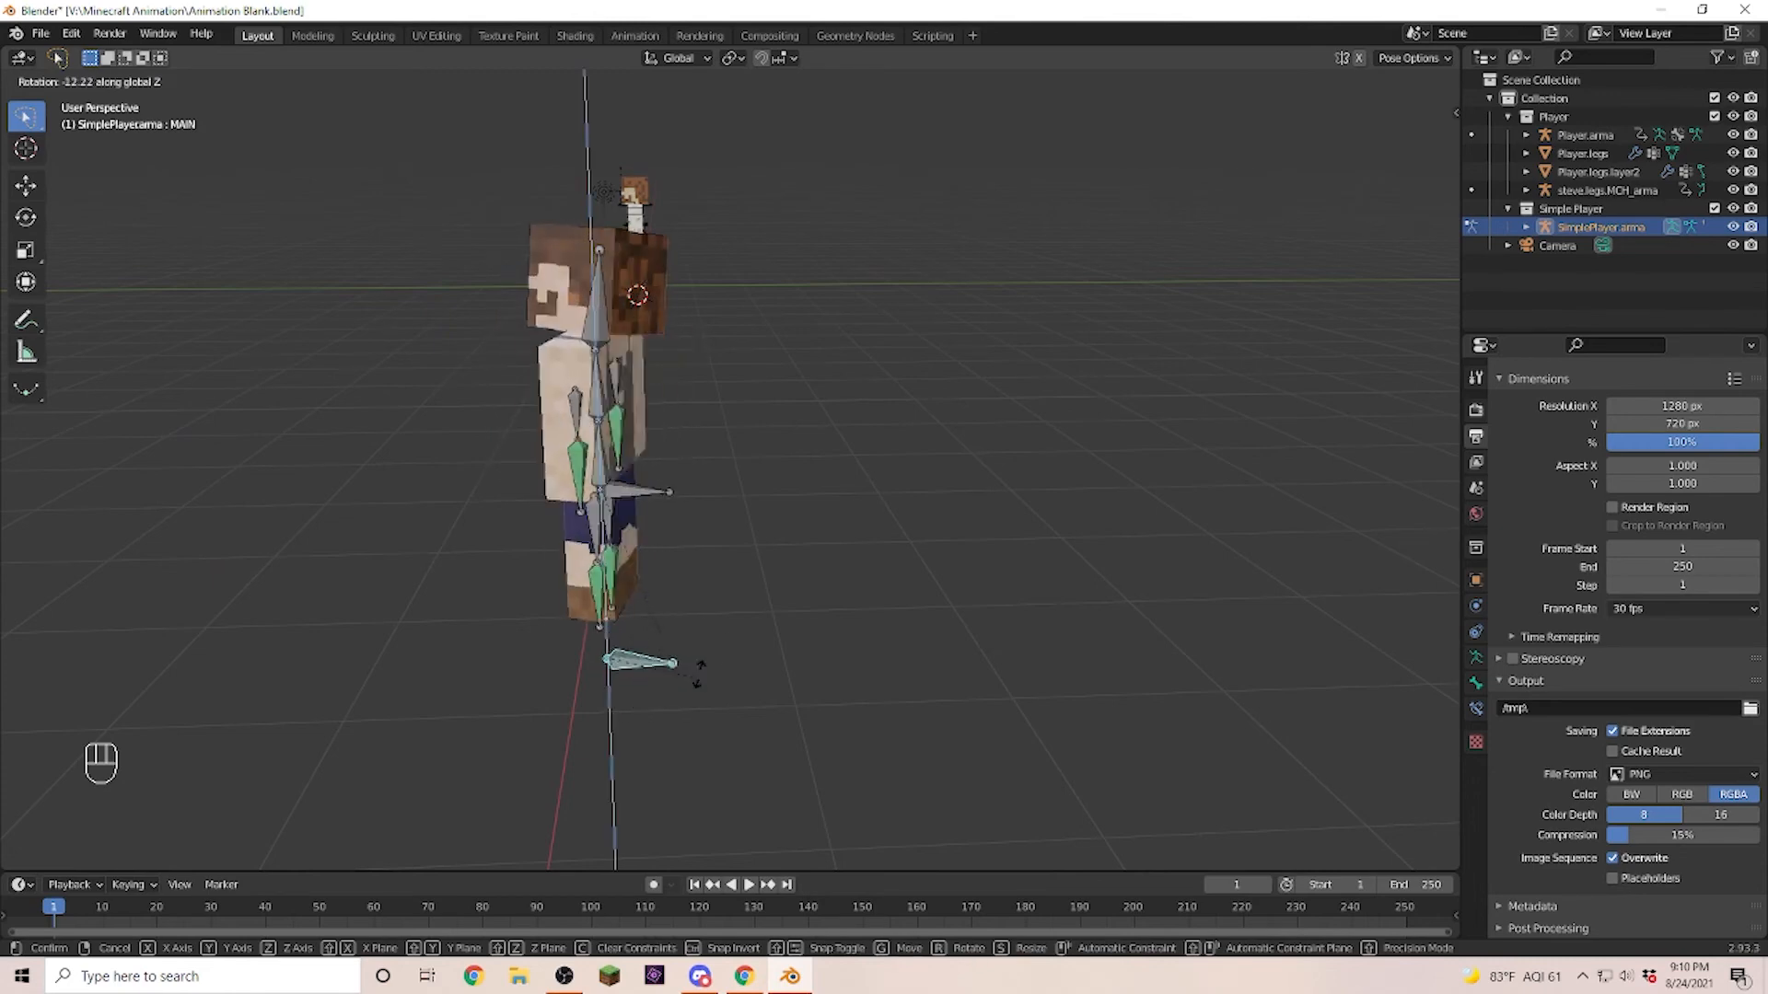
click(753, 584)
Select the Simple Player's upper left arm bone and rotate it around its local X axis.
middle_drag(751, 665, 870, 688)
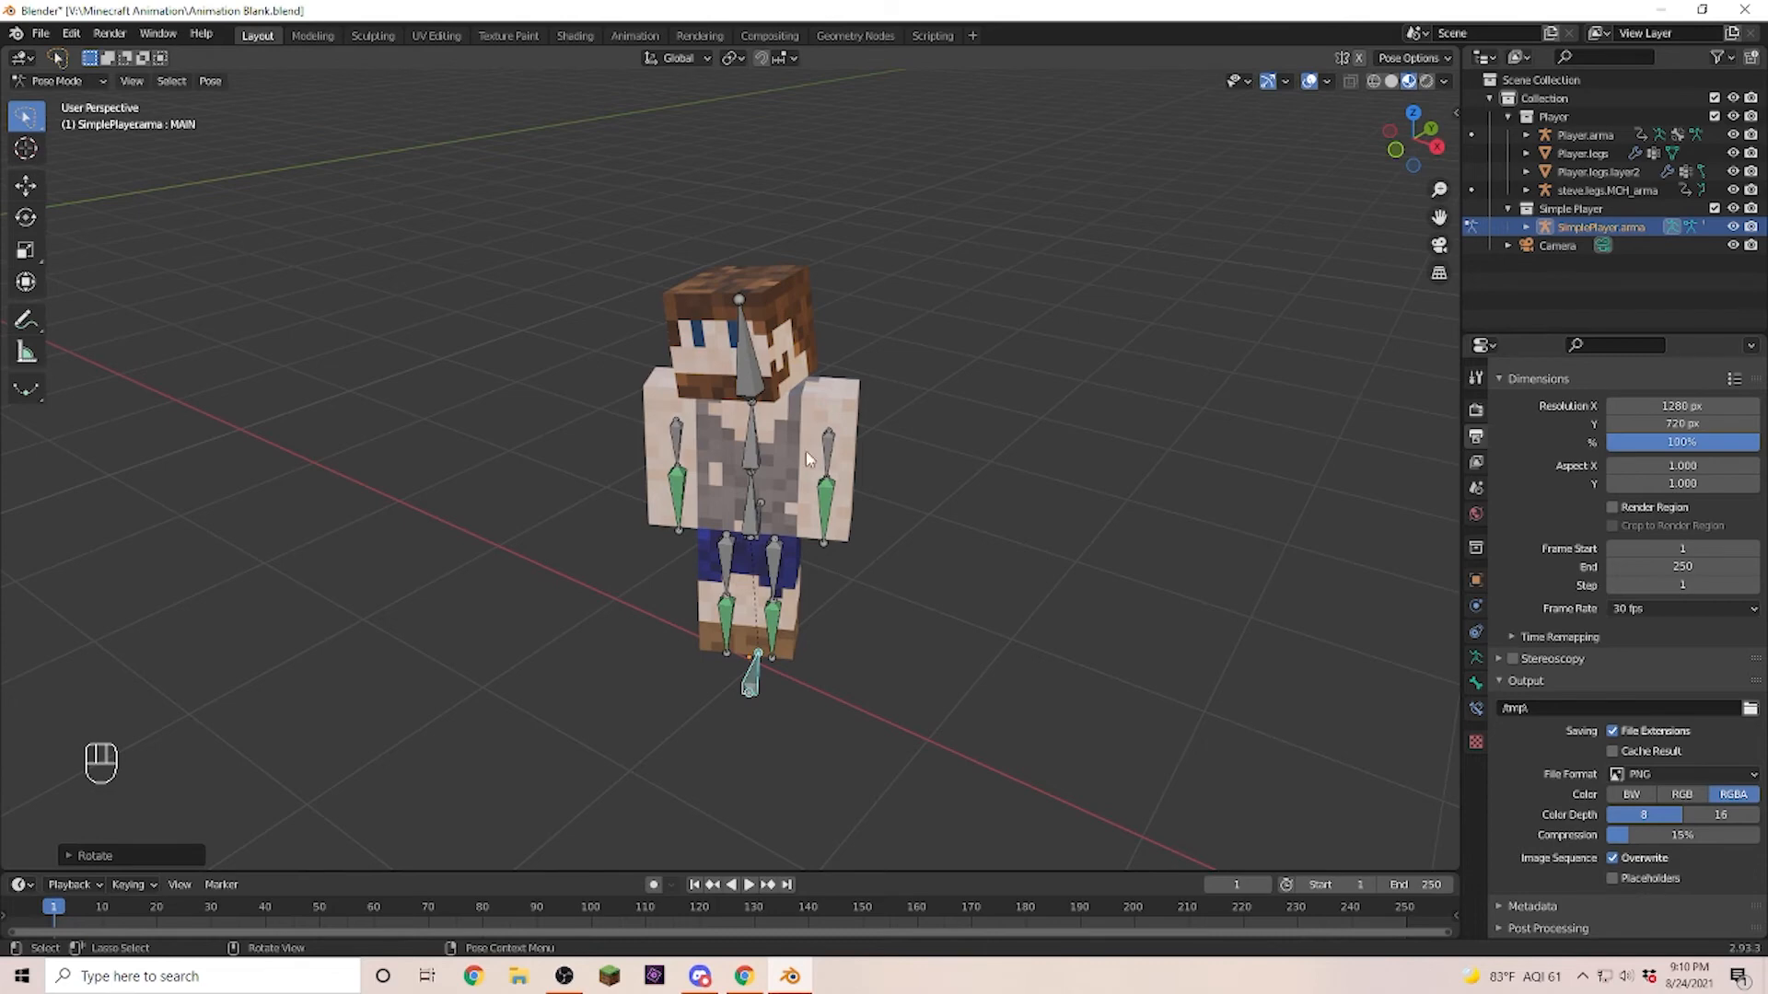
click(830, 444)
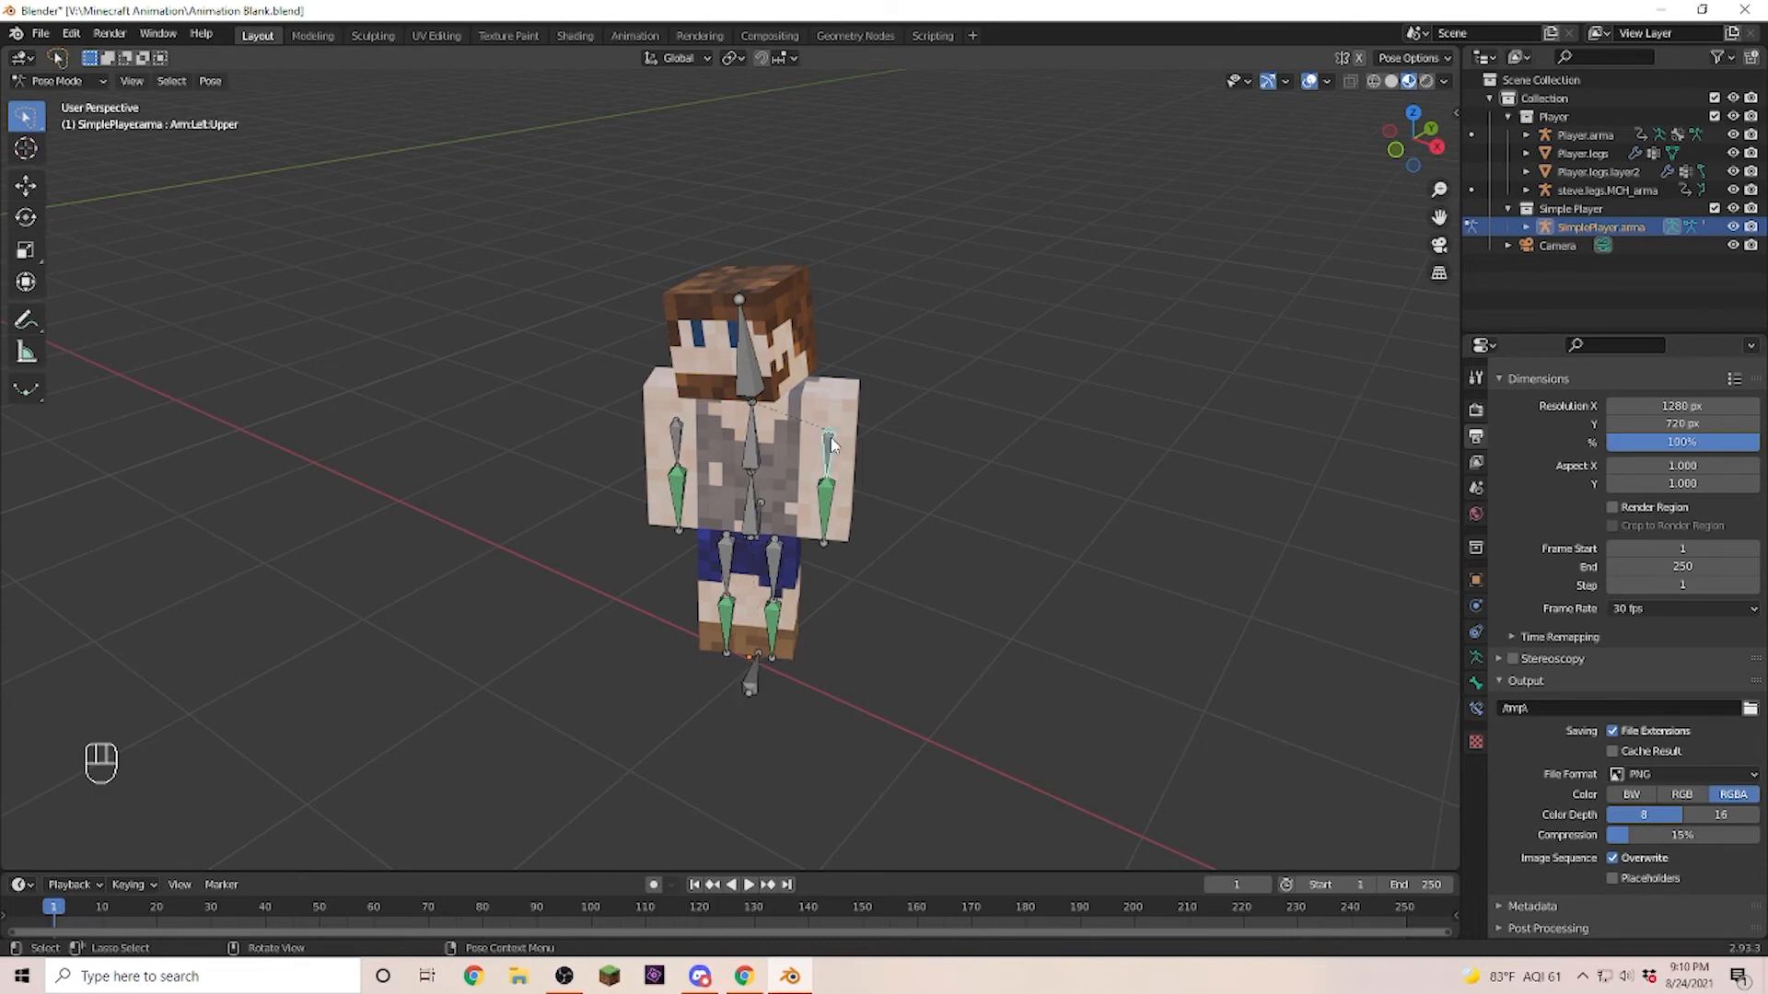
key(r)
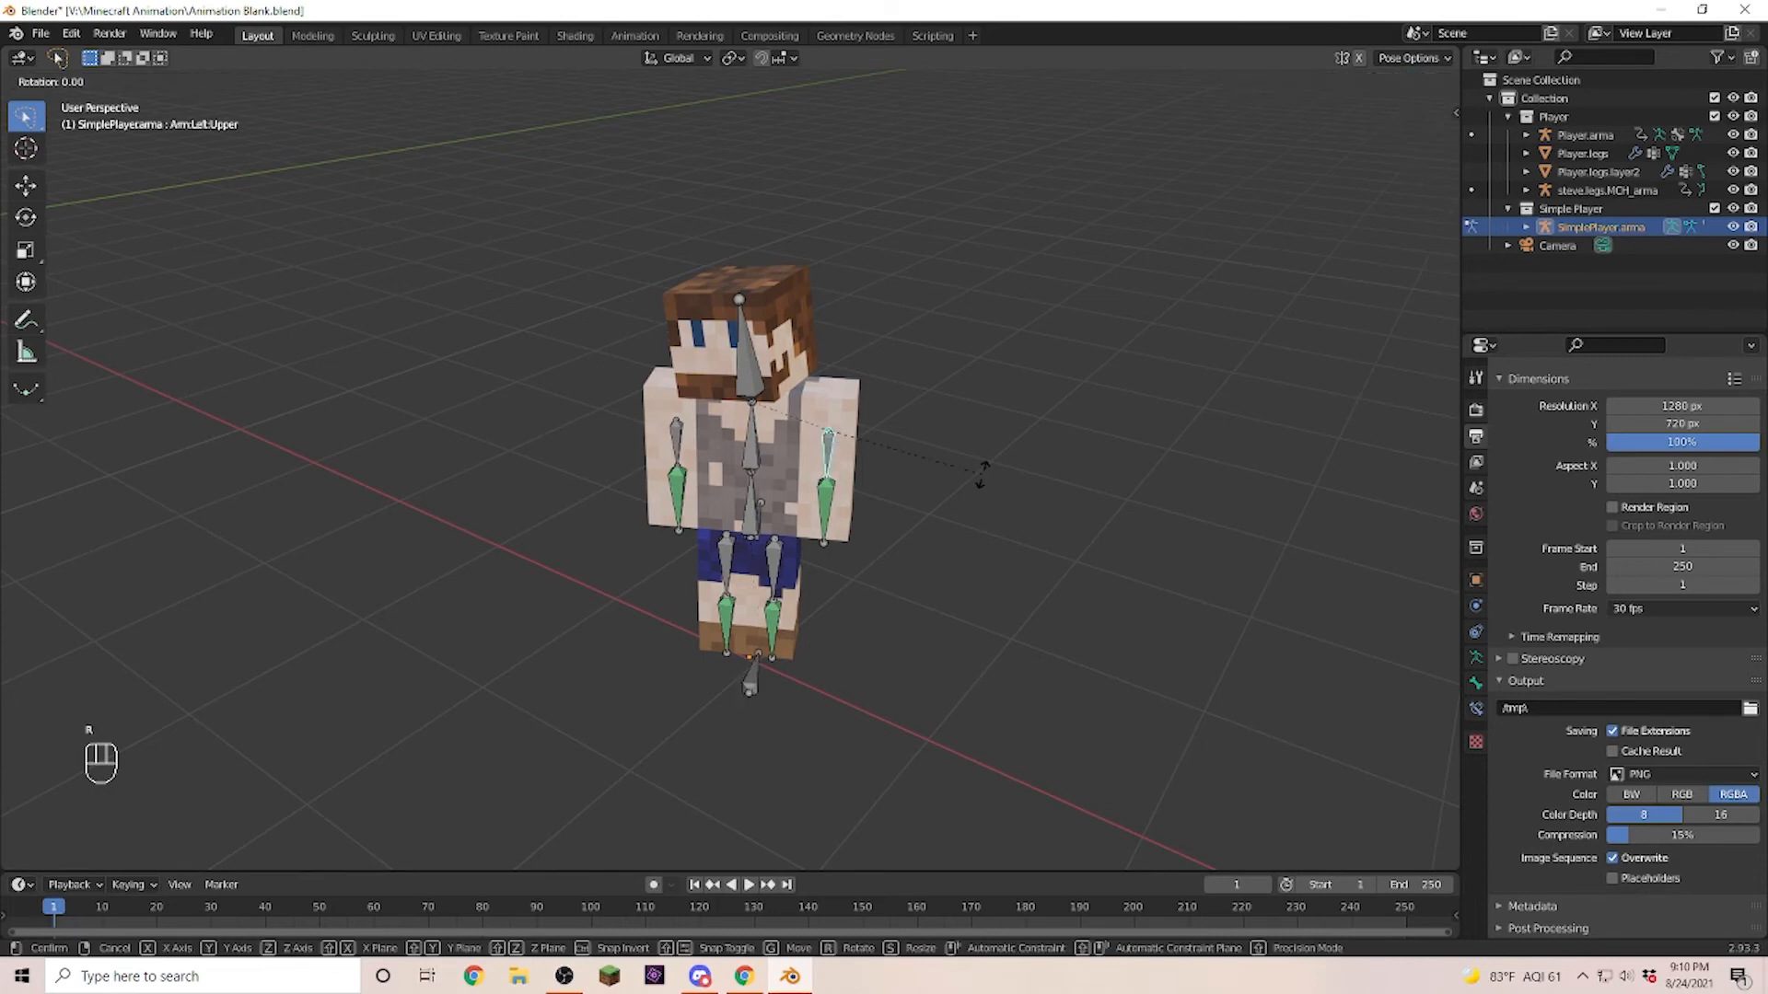
key(x)
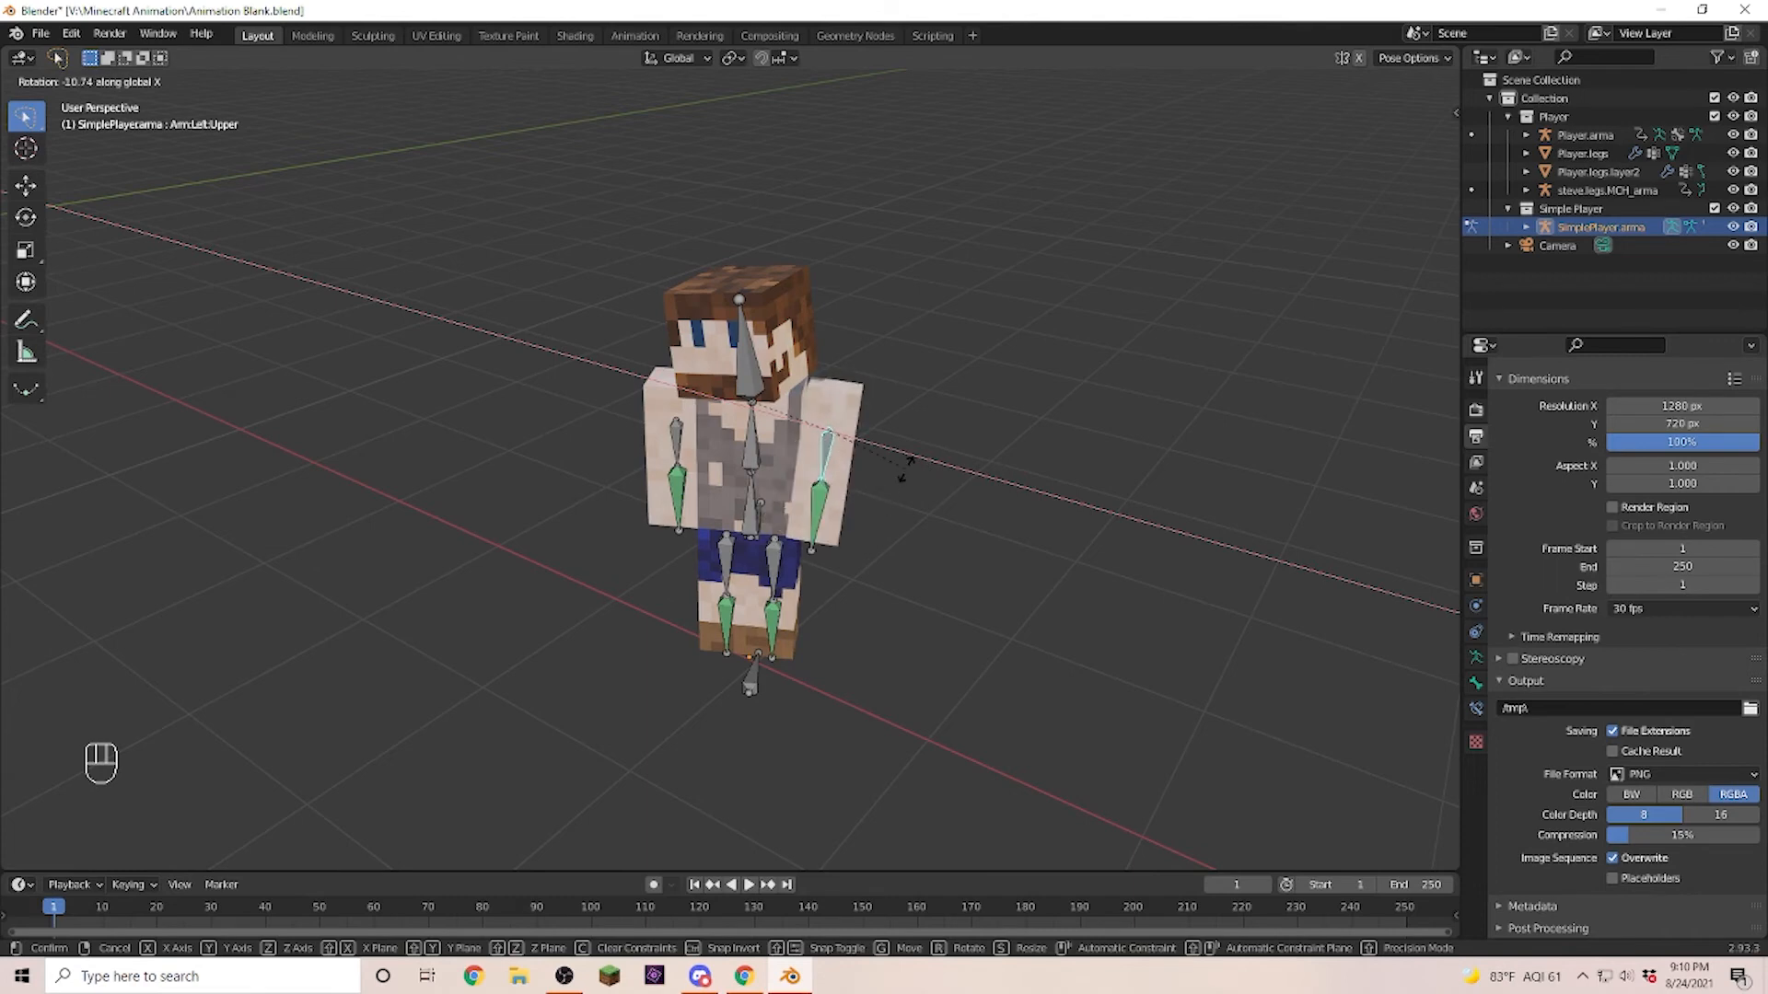
key(x)
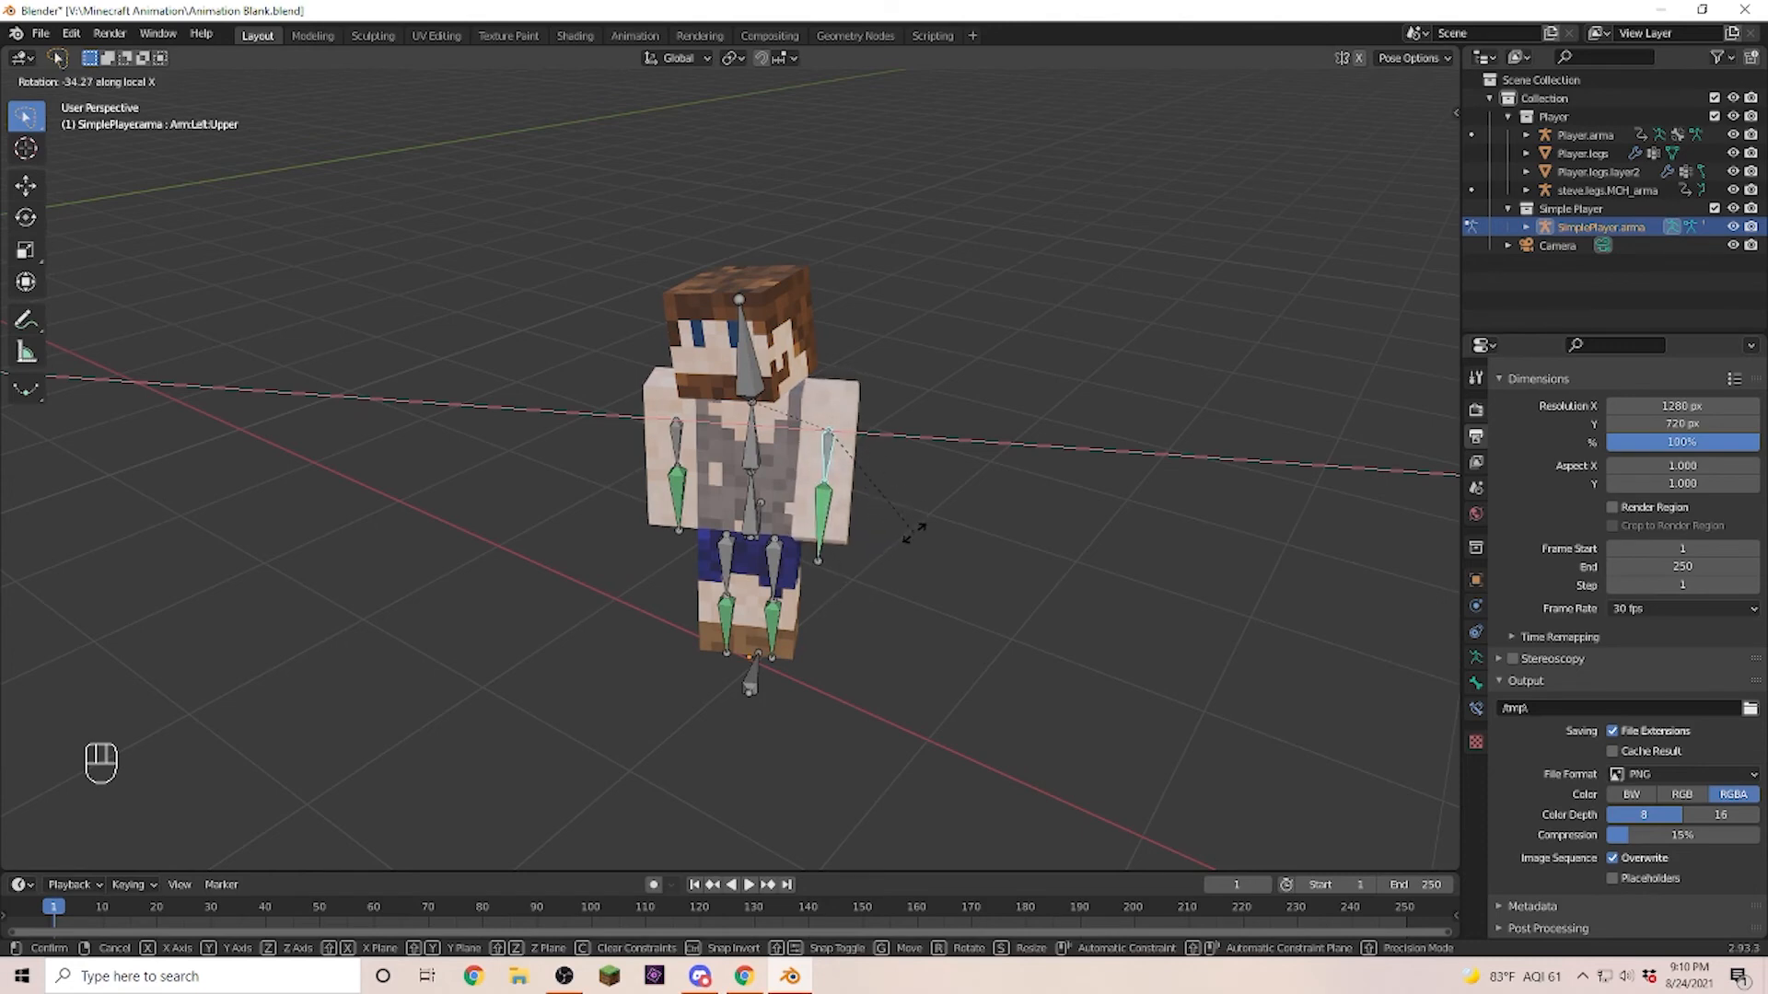
click(901, 583)
middle_drag(1011, 581, 1013, 584)
middle_drag(1068, 616, 1089, 645)
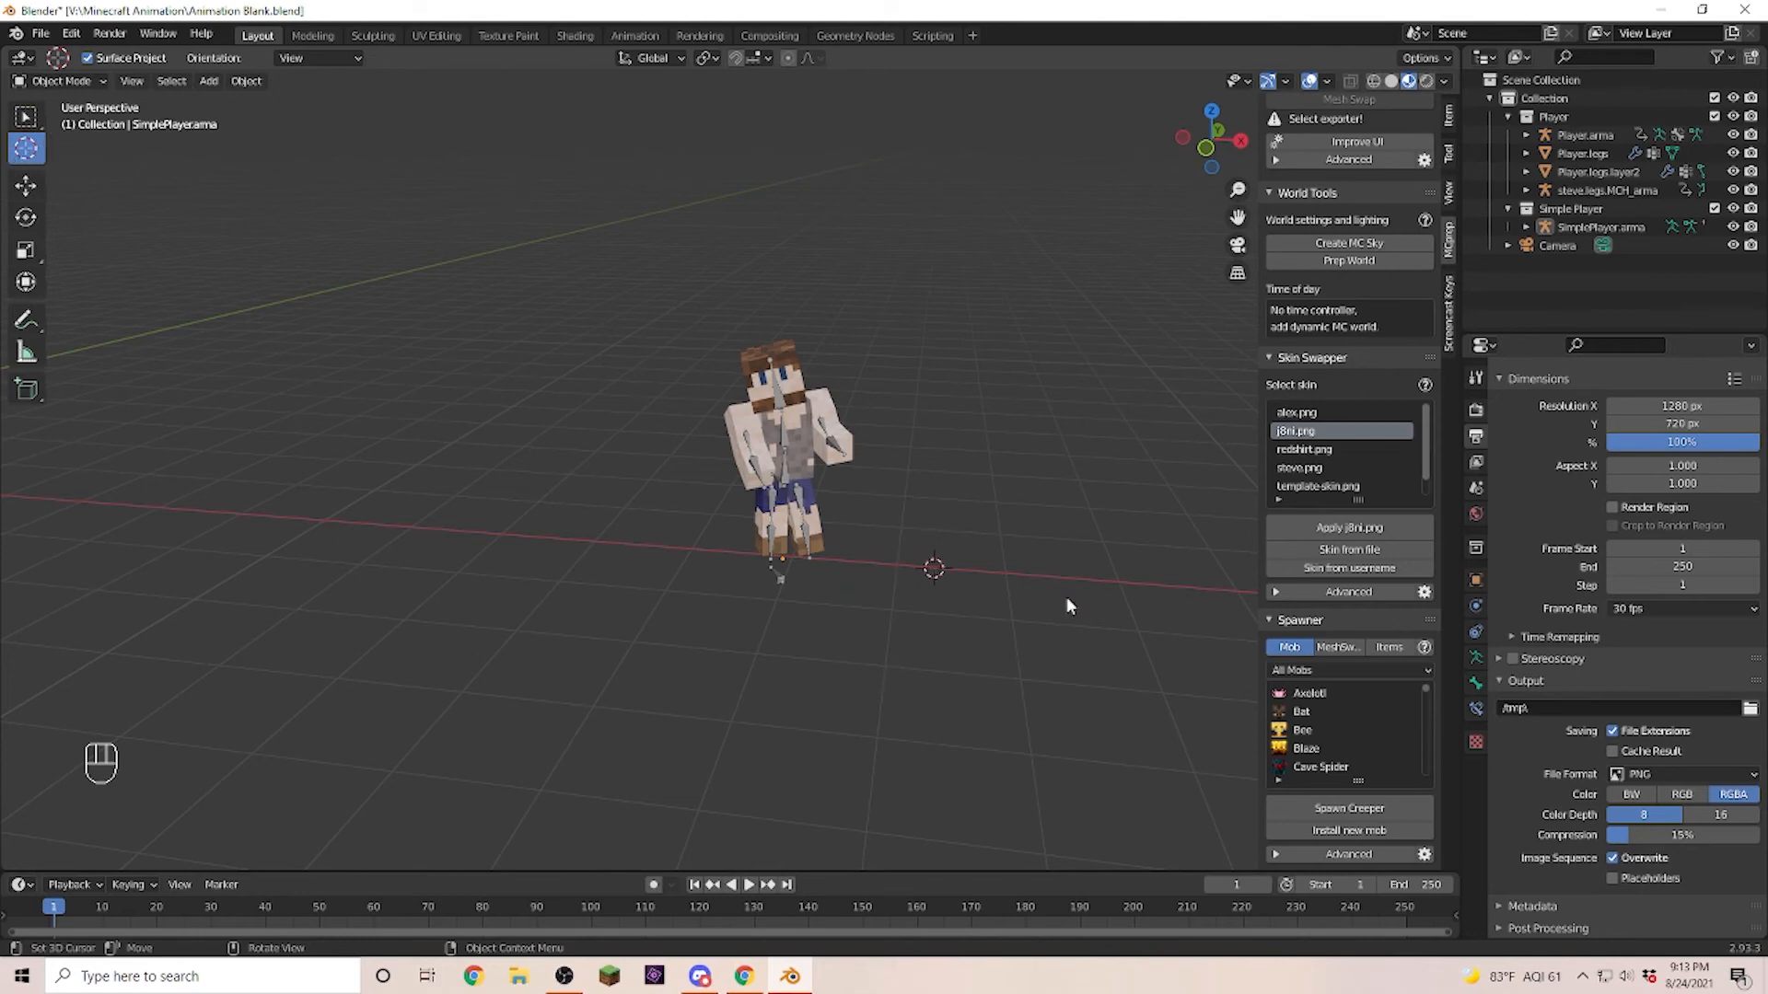
Place the 3D cursor on the ground beside the Simple Player and spawn an Axolotl mob there.
click(1013, 572)
click(1337, 649)
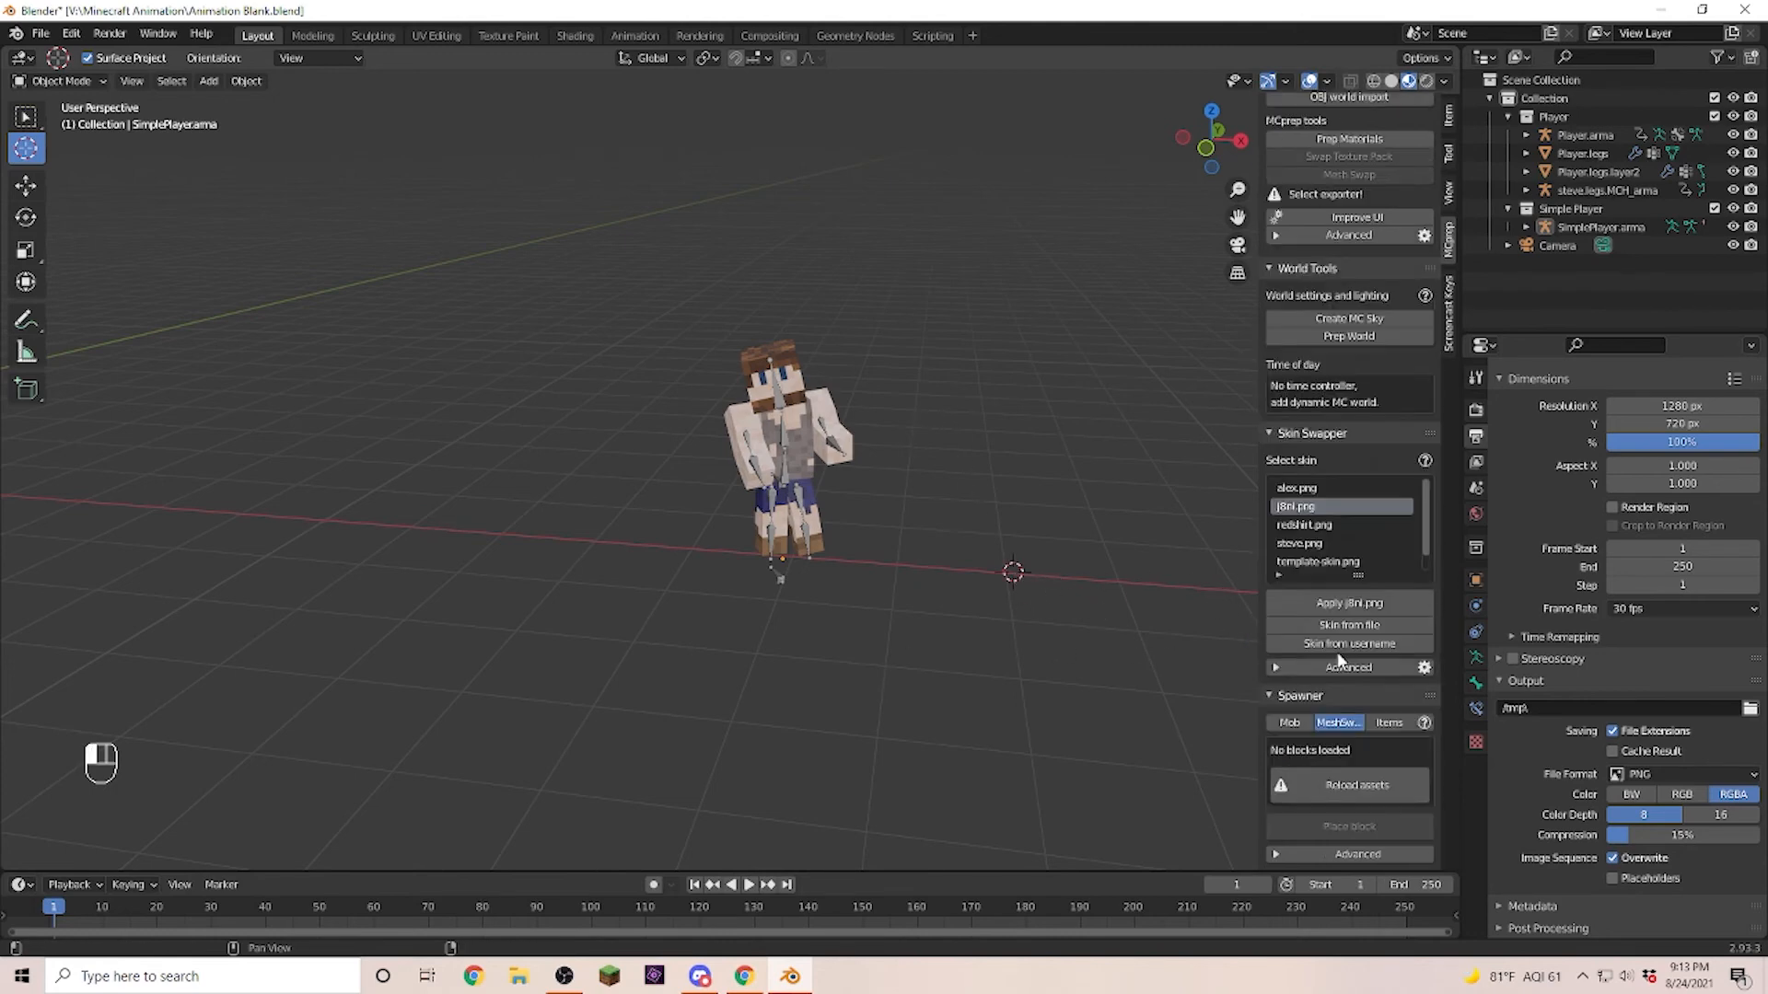
click(1396, 725)
click(1289, 723)
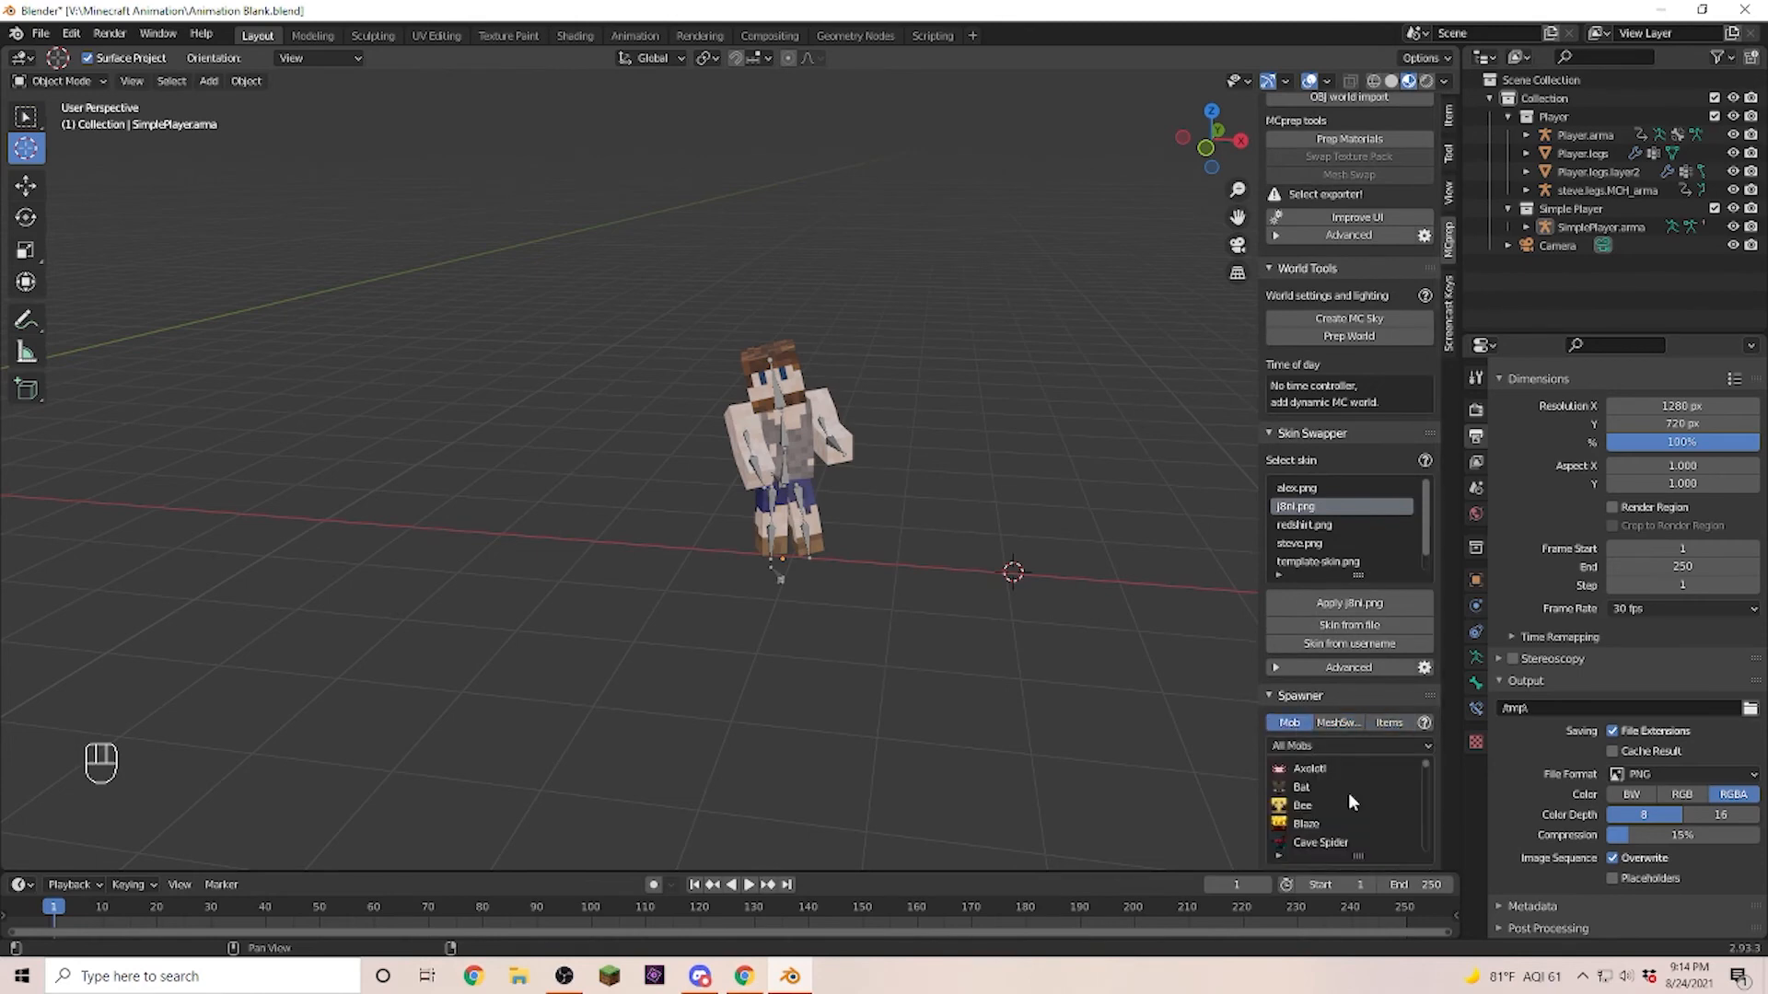
click(1328, 769)
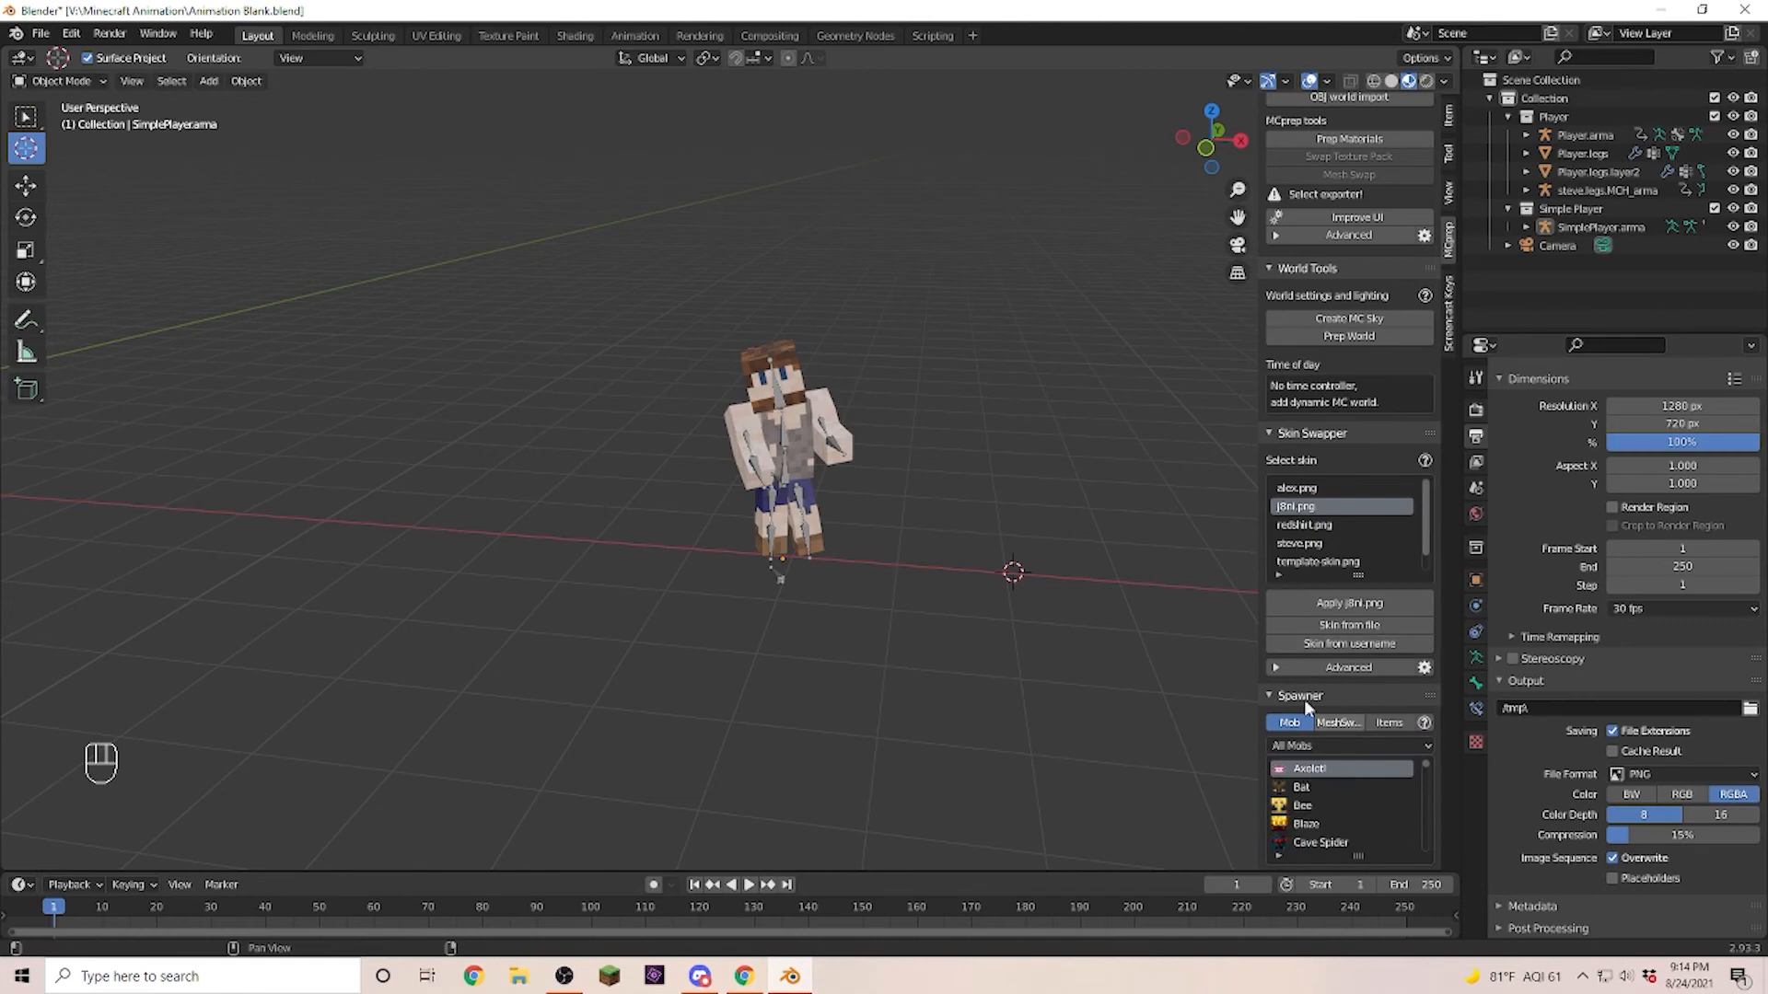
scroll(1304, 772, down, 2)
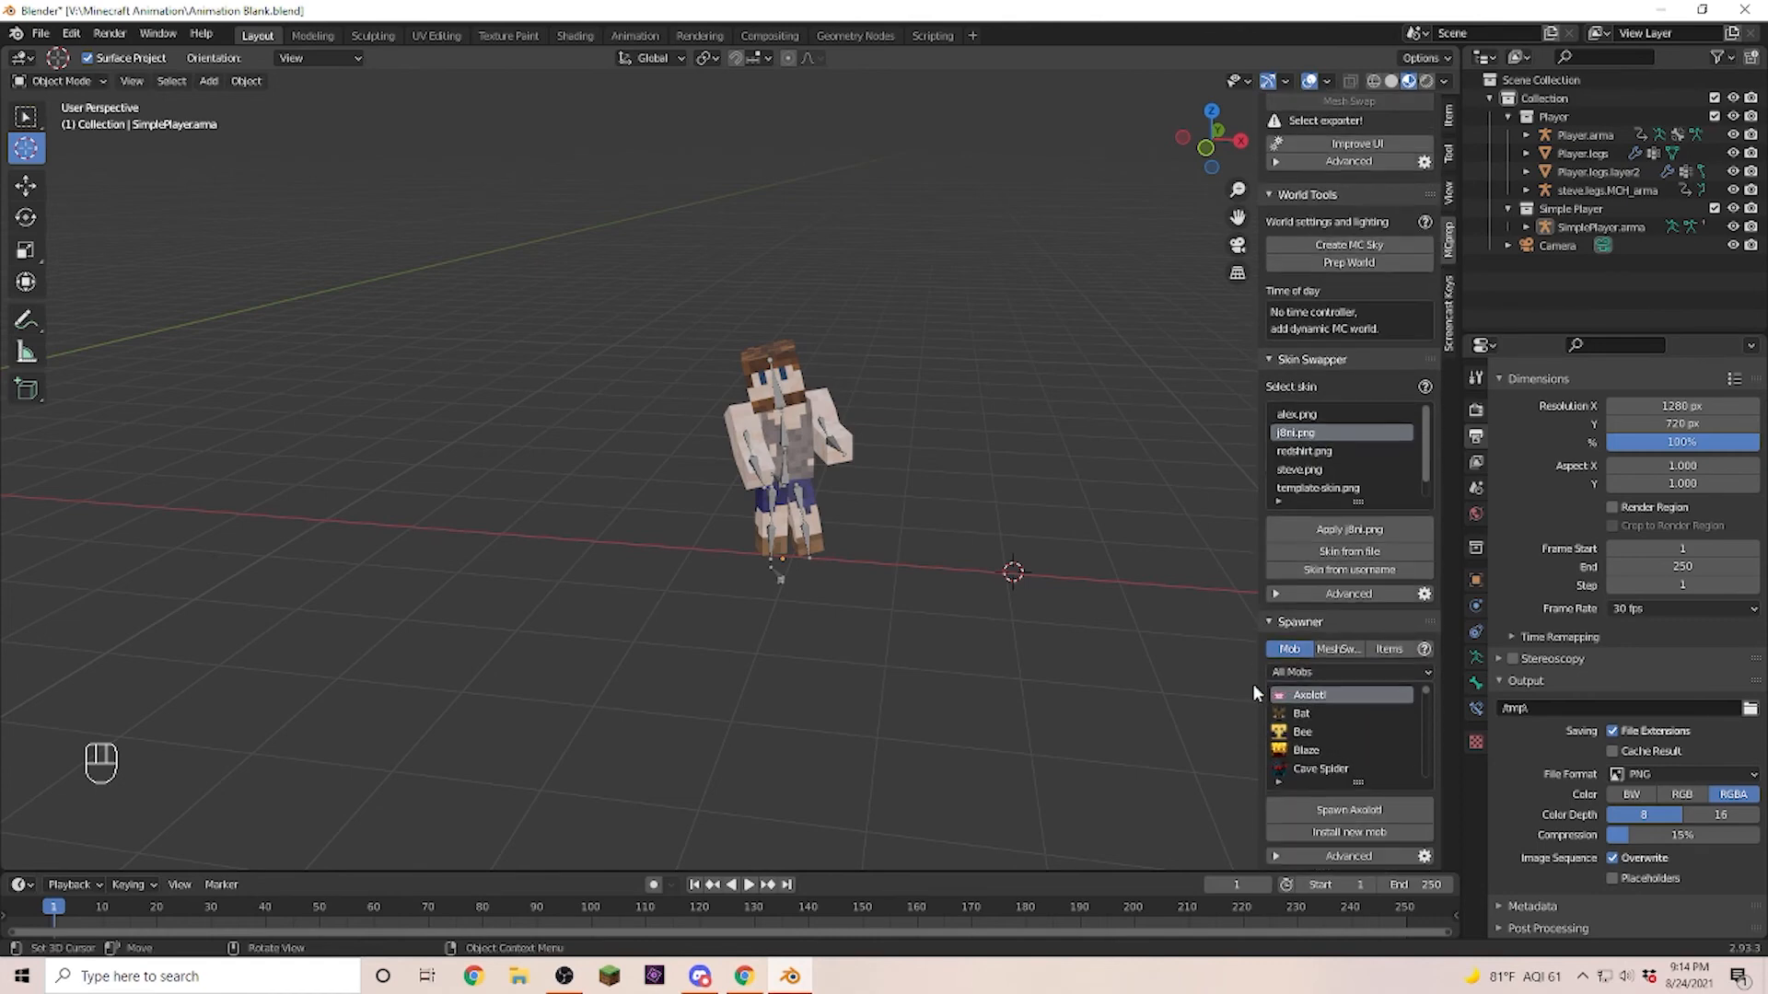
click(1352, 812)
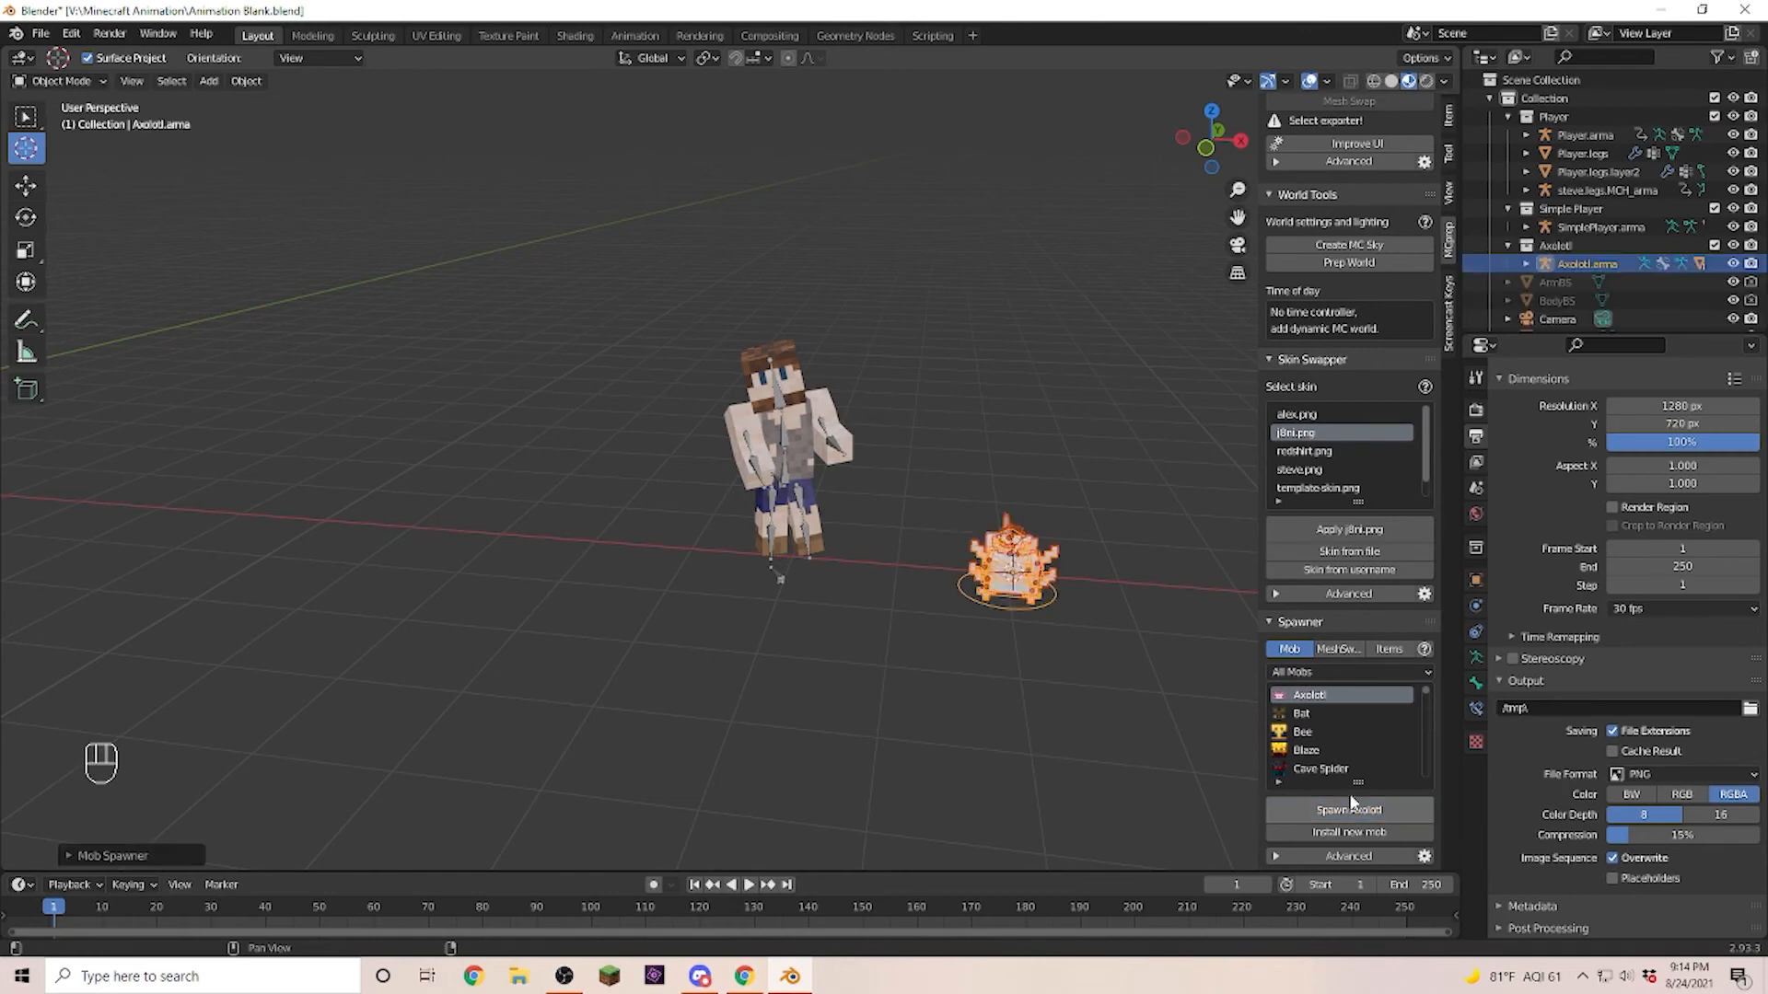
Switch to the selection tool, raise the Axolotl rig along the global Z axis, and scale it.
middle_drag(1050, 678, 868, 669)
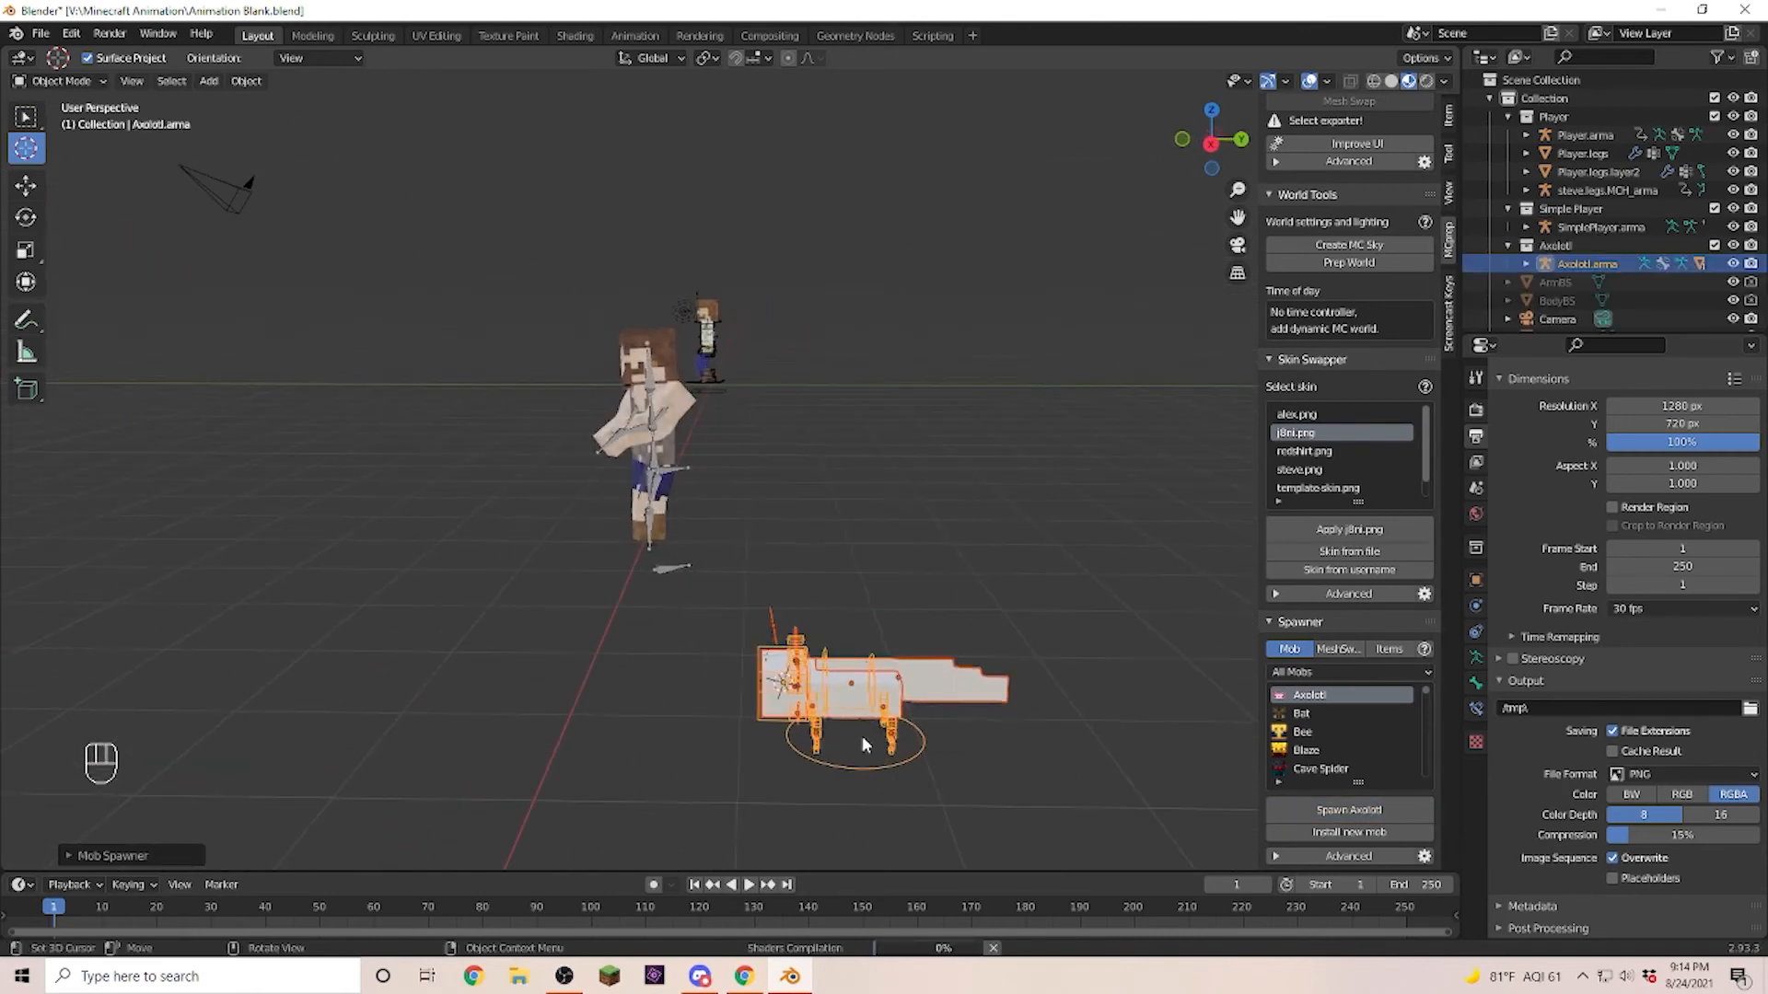
middle_drag(825, 807, 831, 676)
key(w)
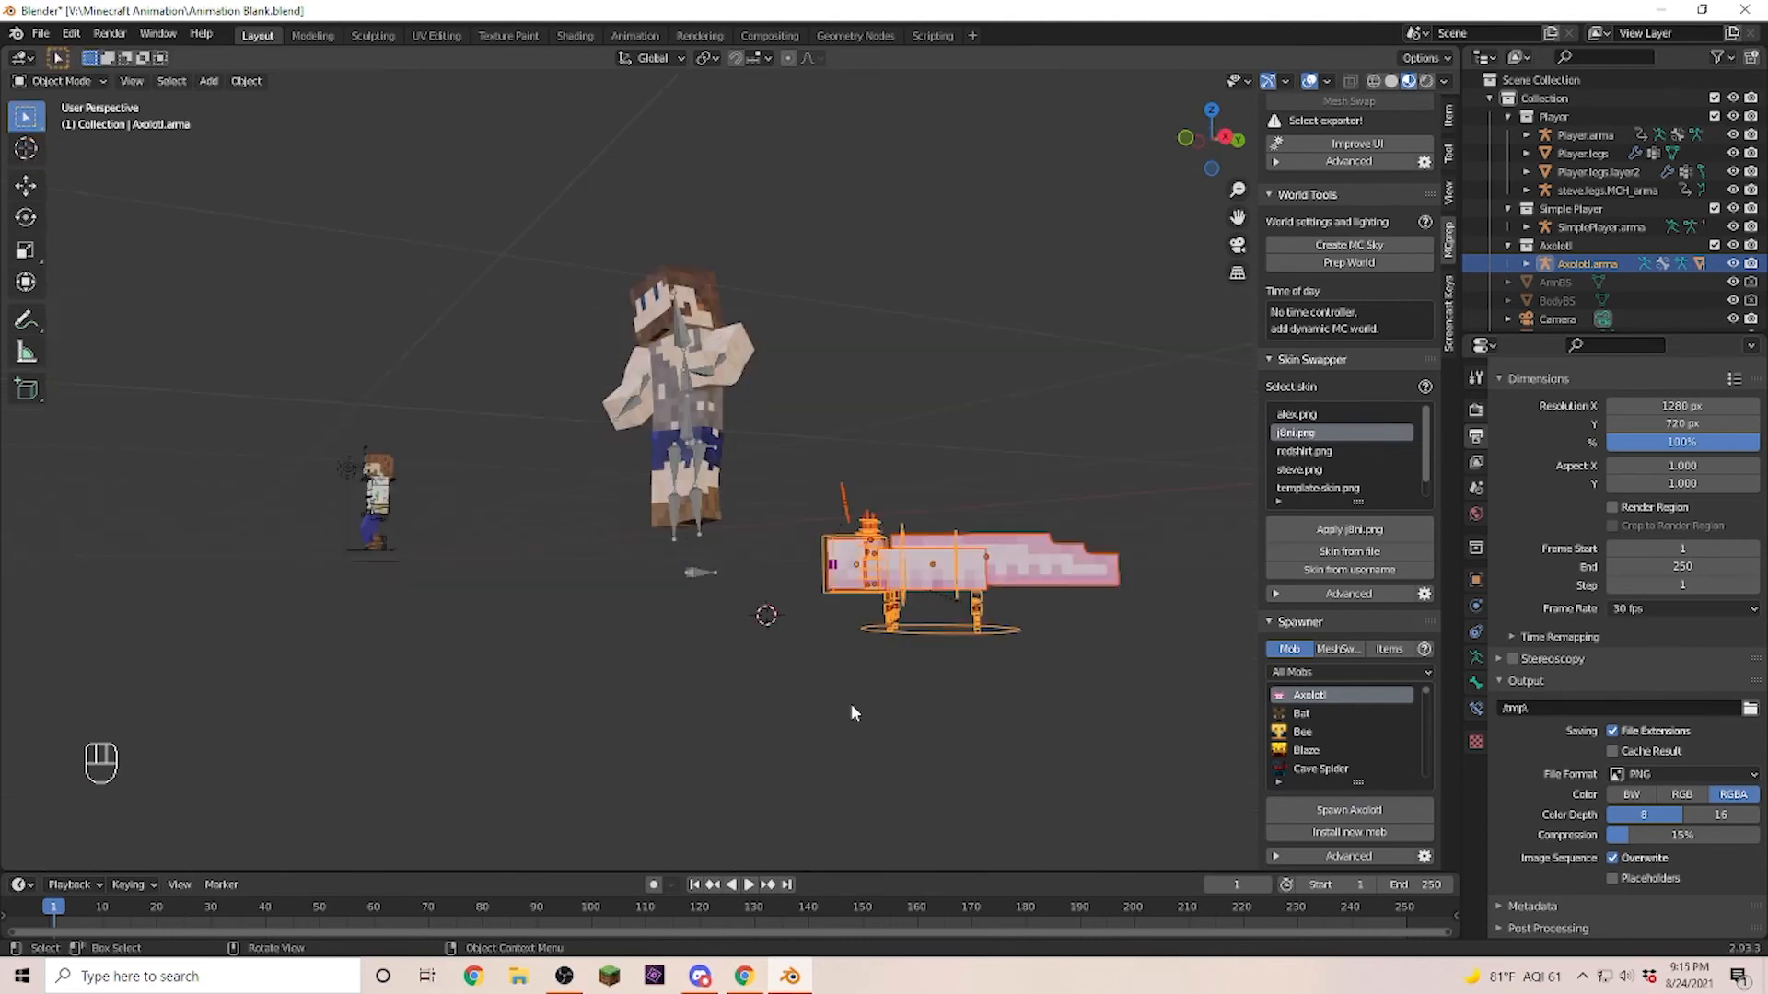
key(g)
key(z)
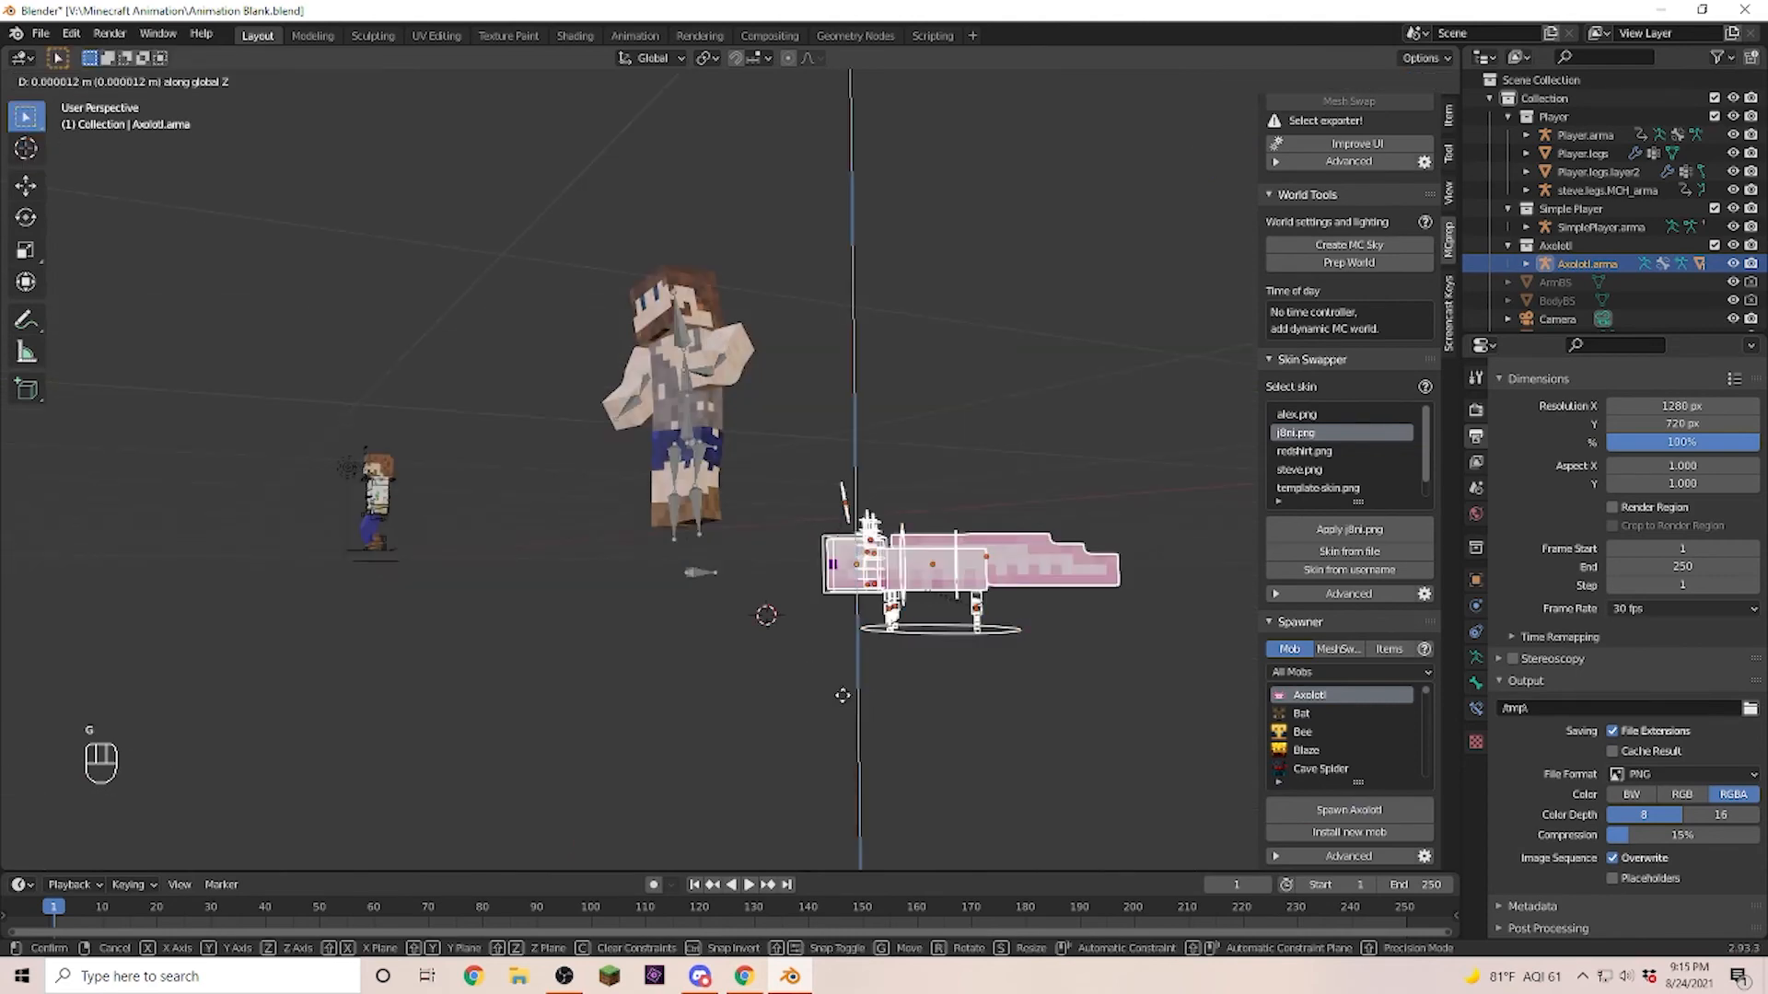
click(836, 558)
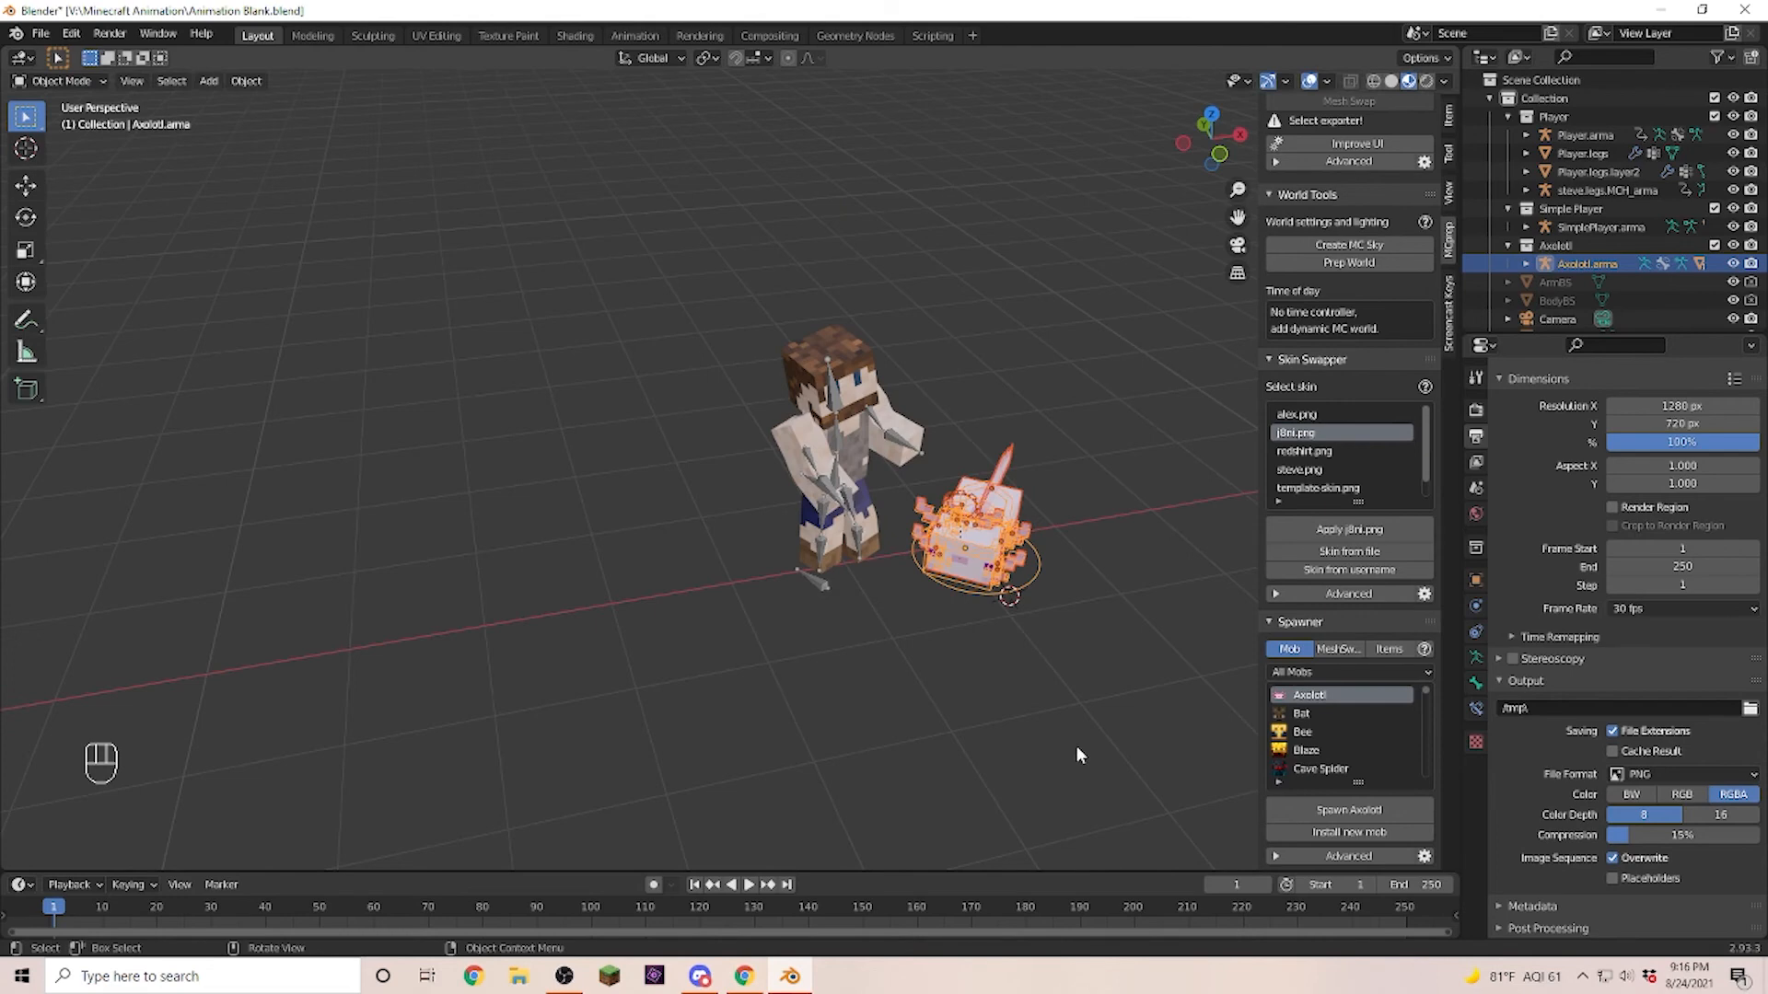
key(s)
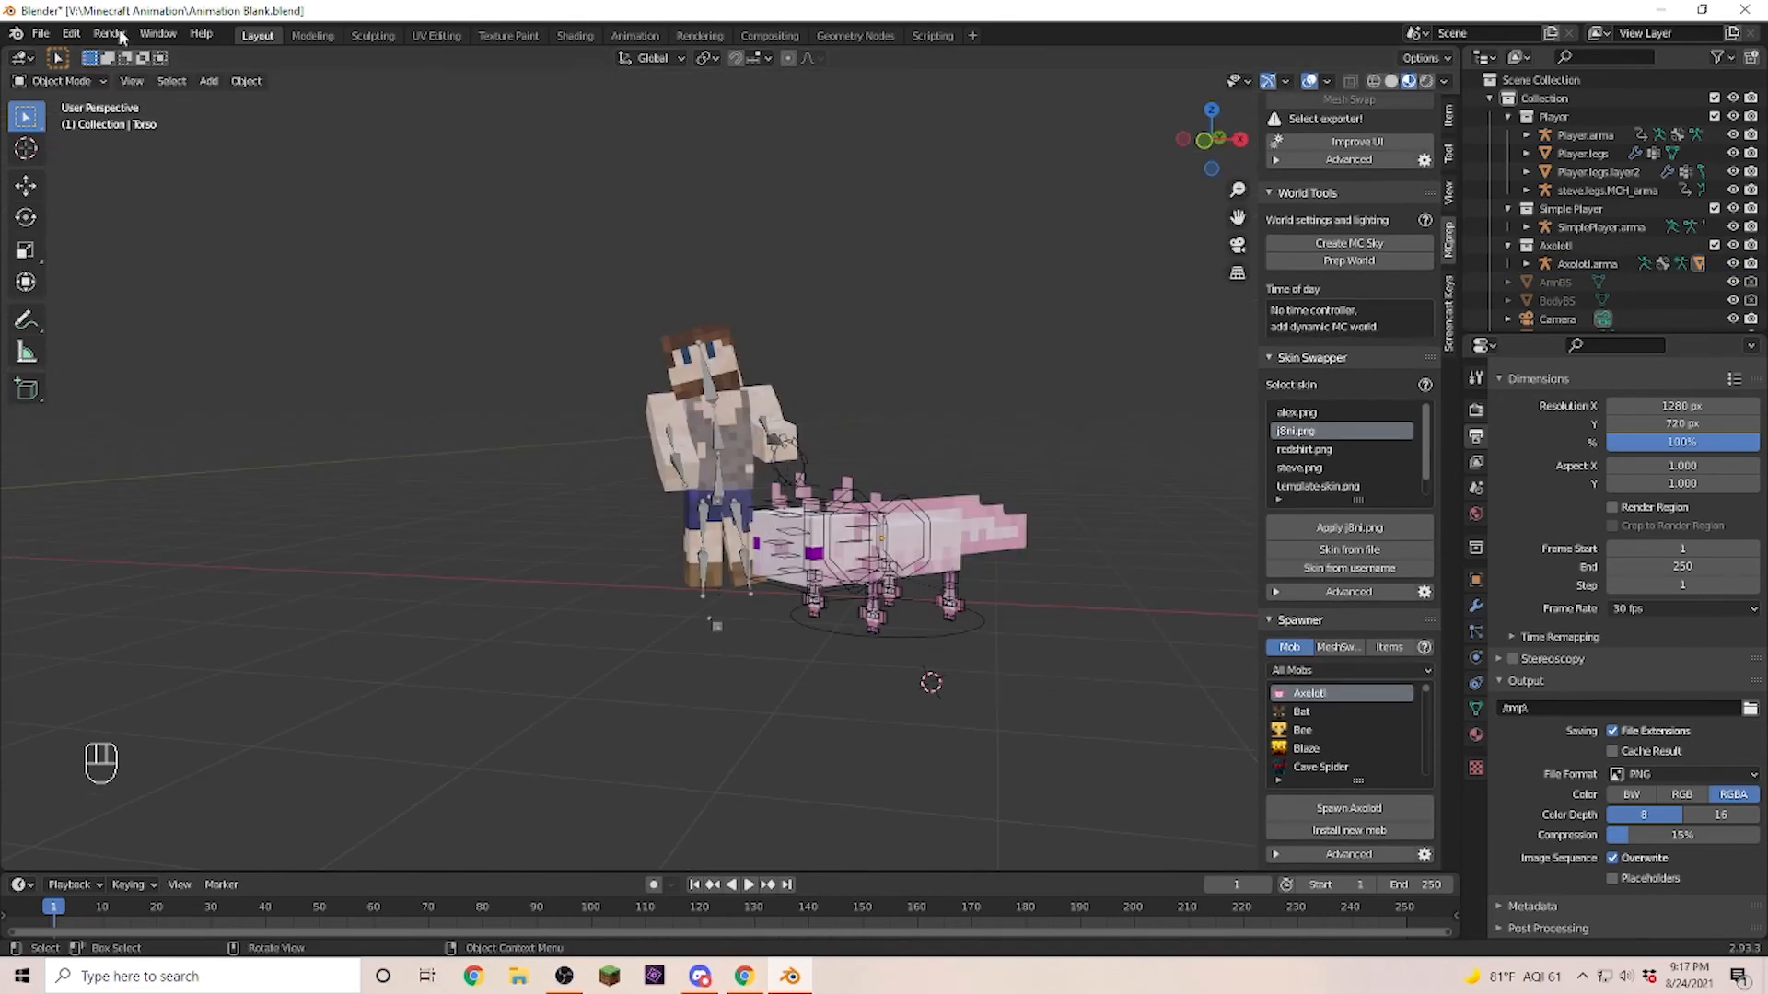
Select the Axolotl rig and enter Pose Mode to examine its bone controls.
click(954, 559)
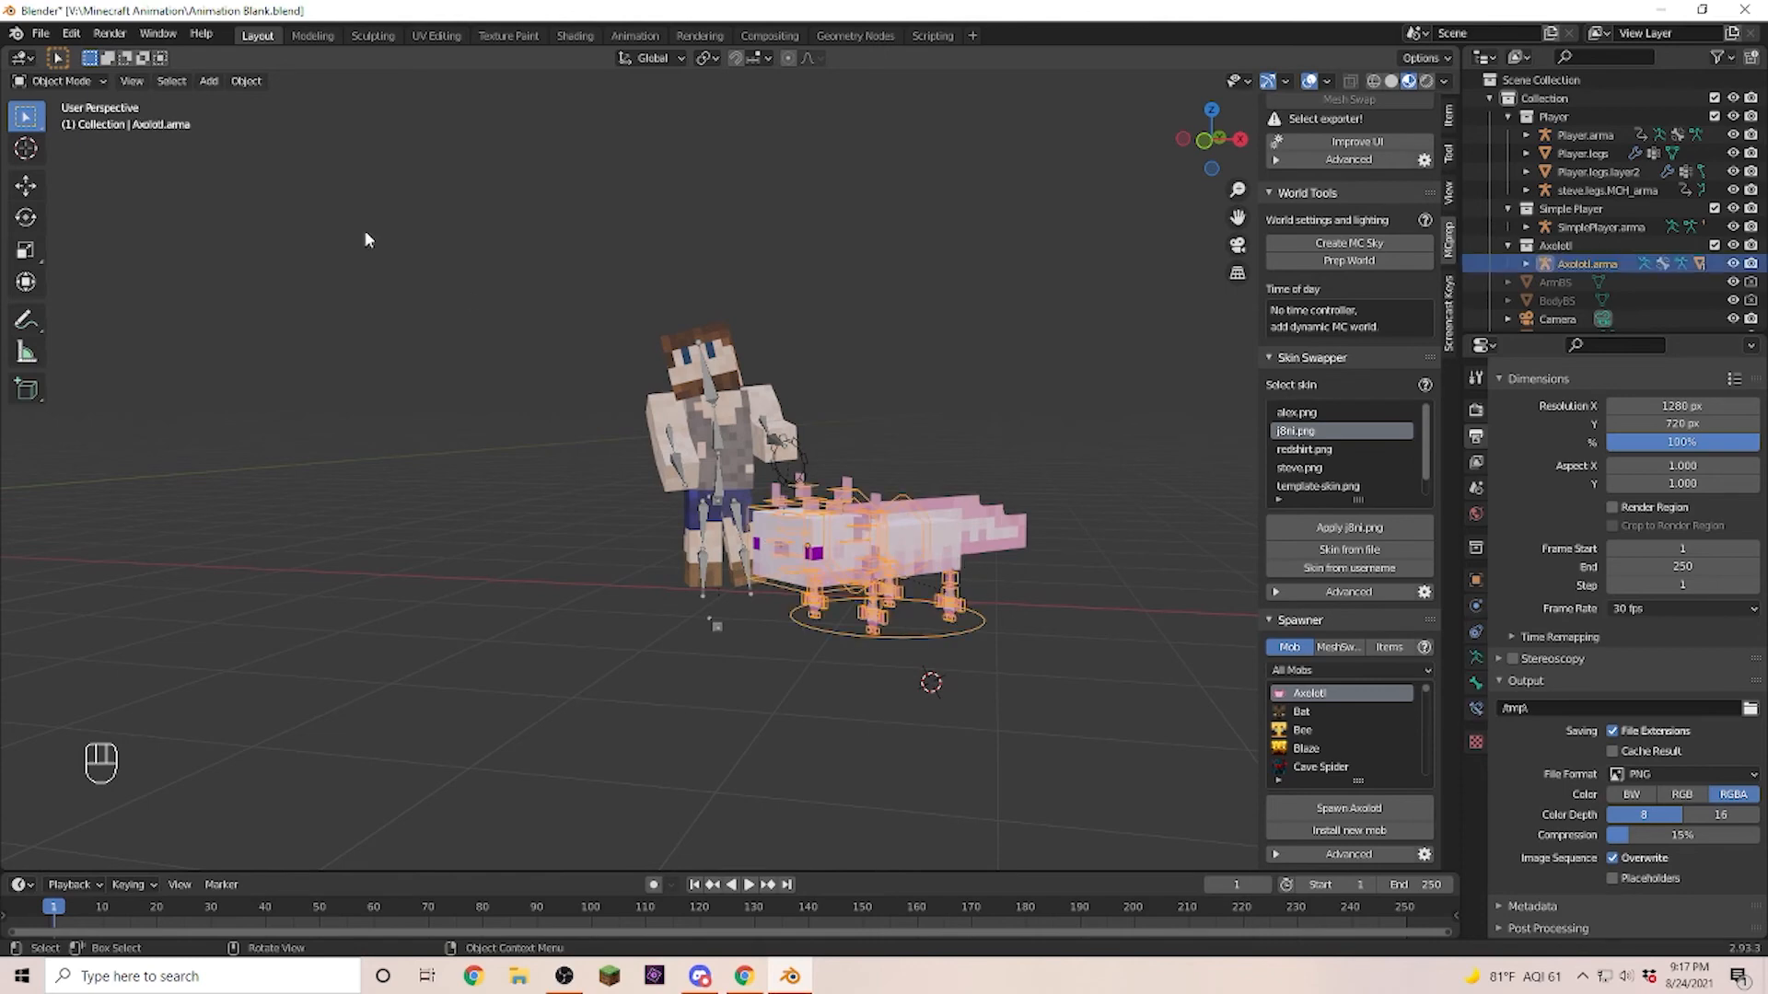
click(95, 80)
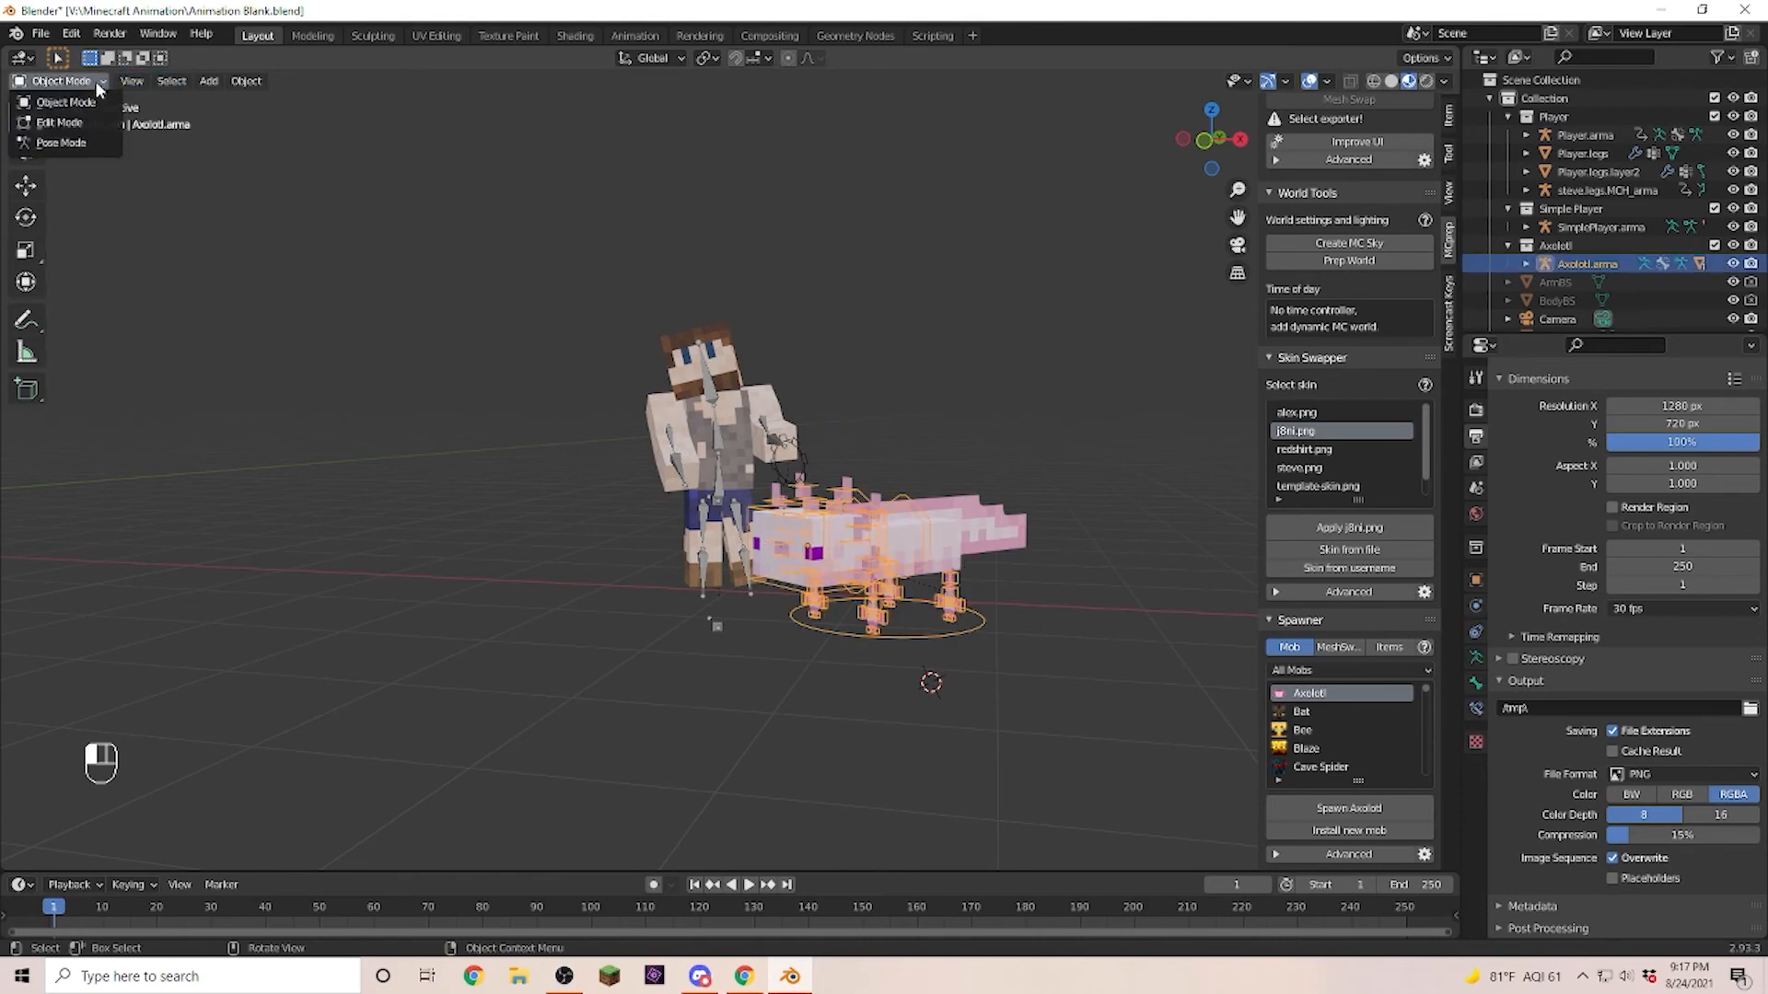
click(55, 149)
middle_drag(726, 701, 830, 730)
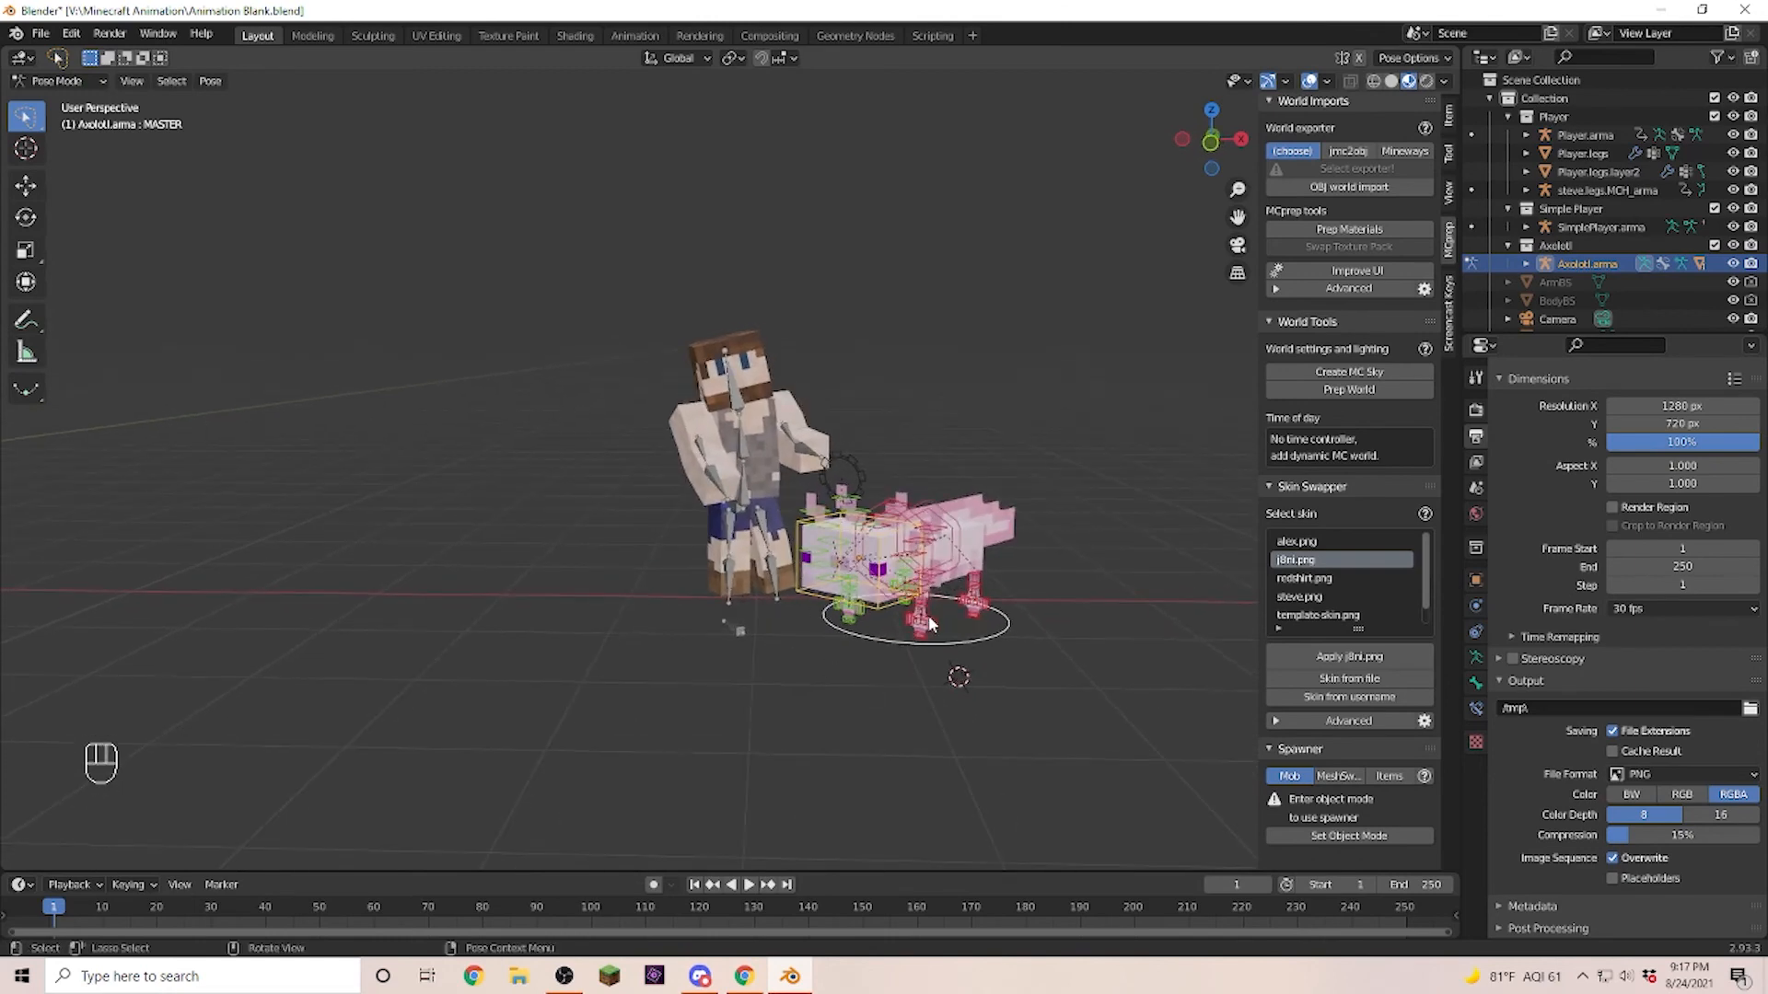
Return to Object Mode and move the camera about 15 m to beside the Simple Player and Axolotl.
scroll(486, 488, down, 8)
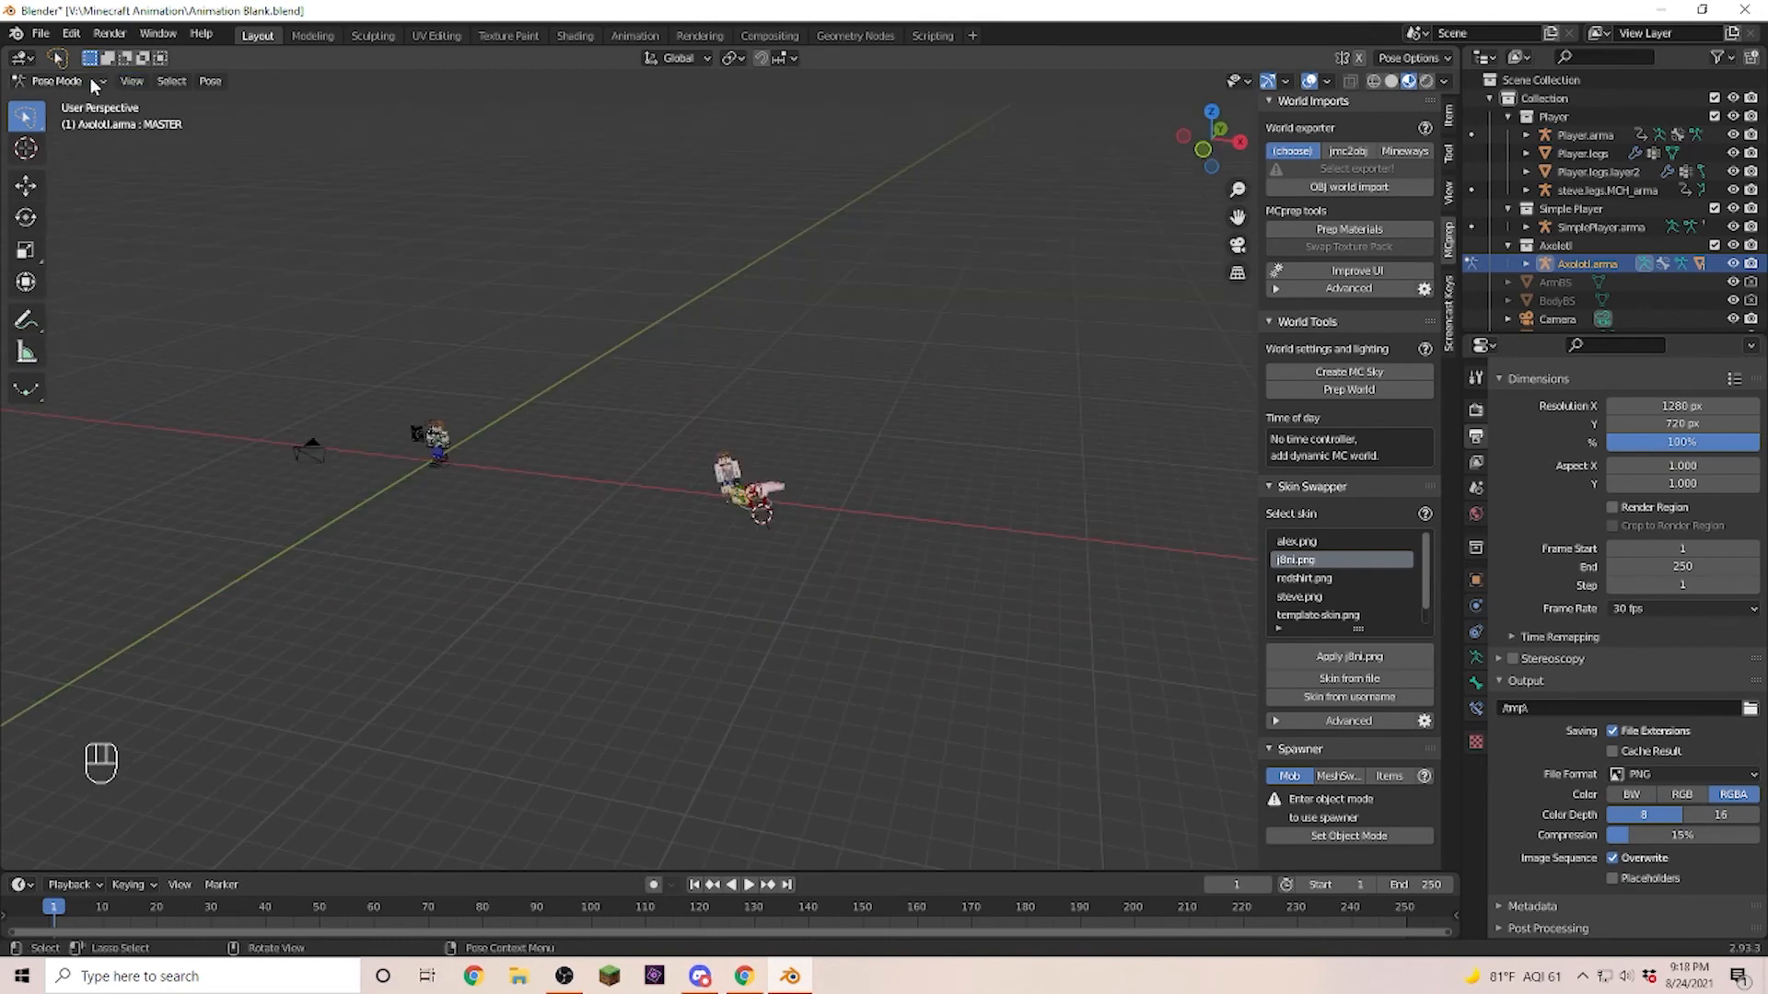
click(57, 81)
click(61, 104)
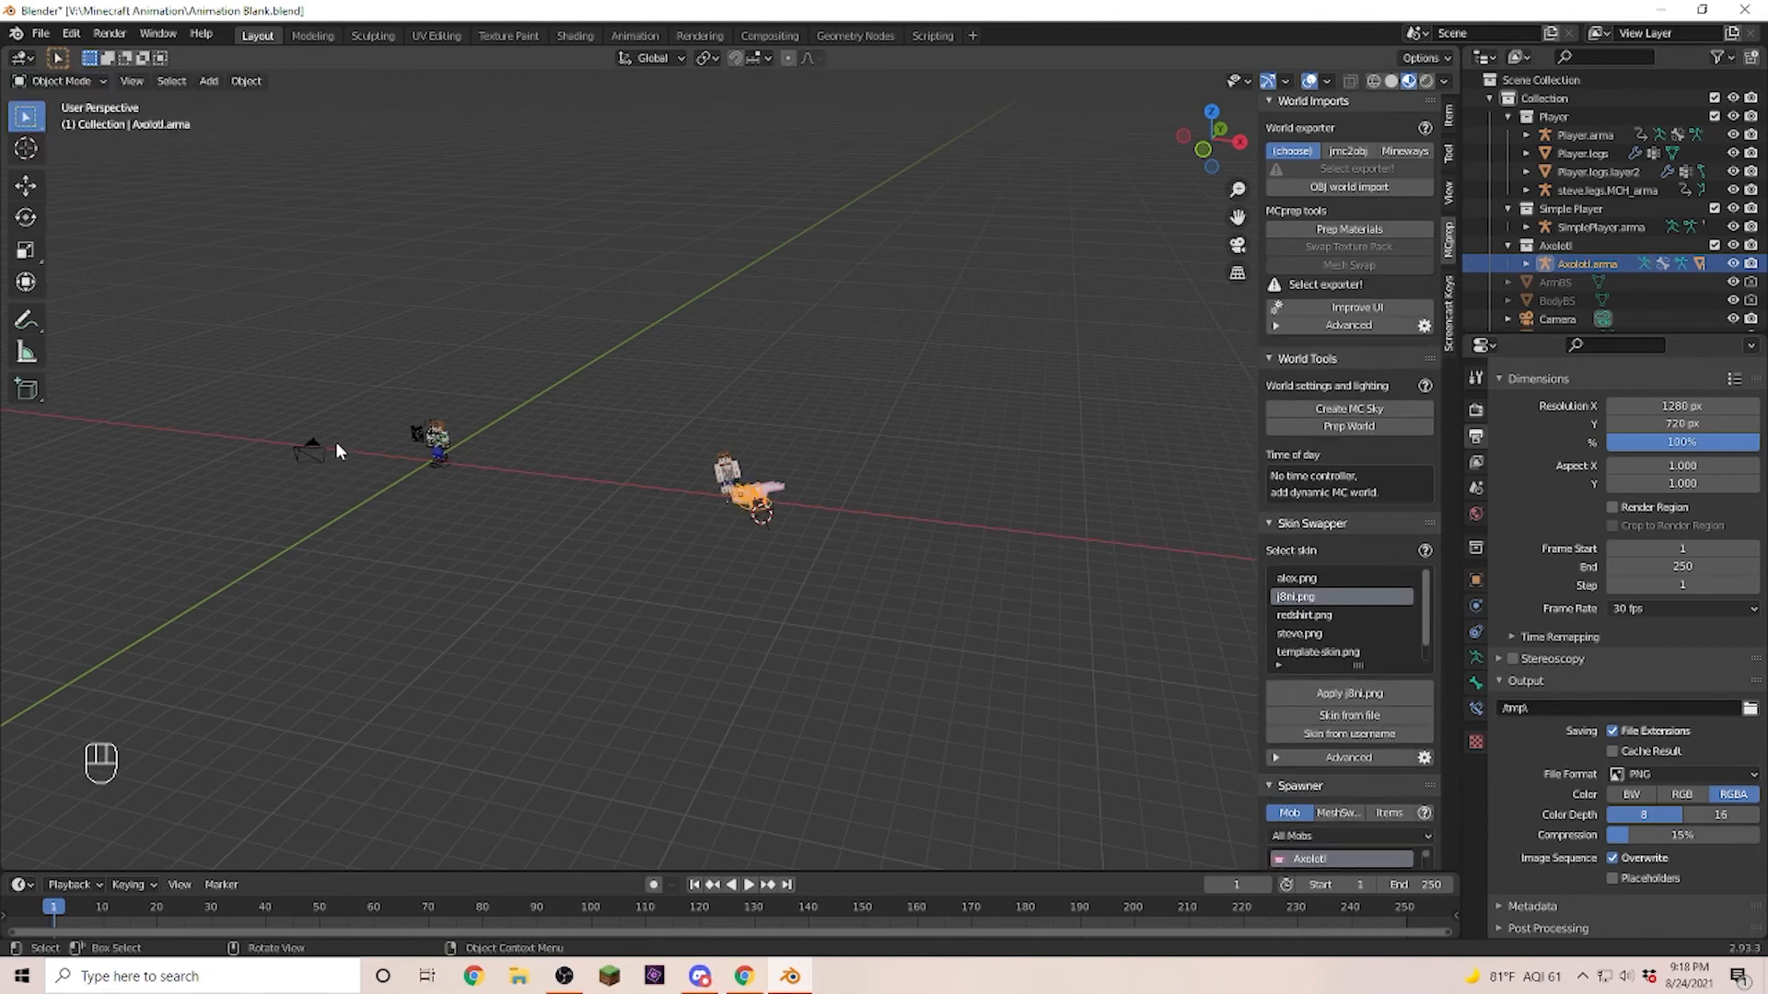
click(310, 451)
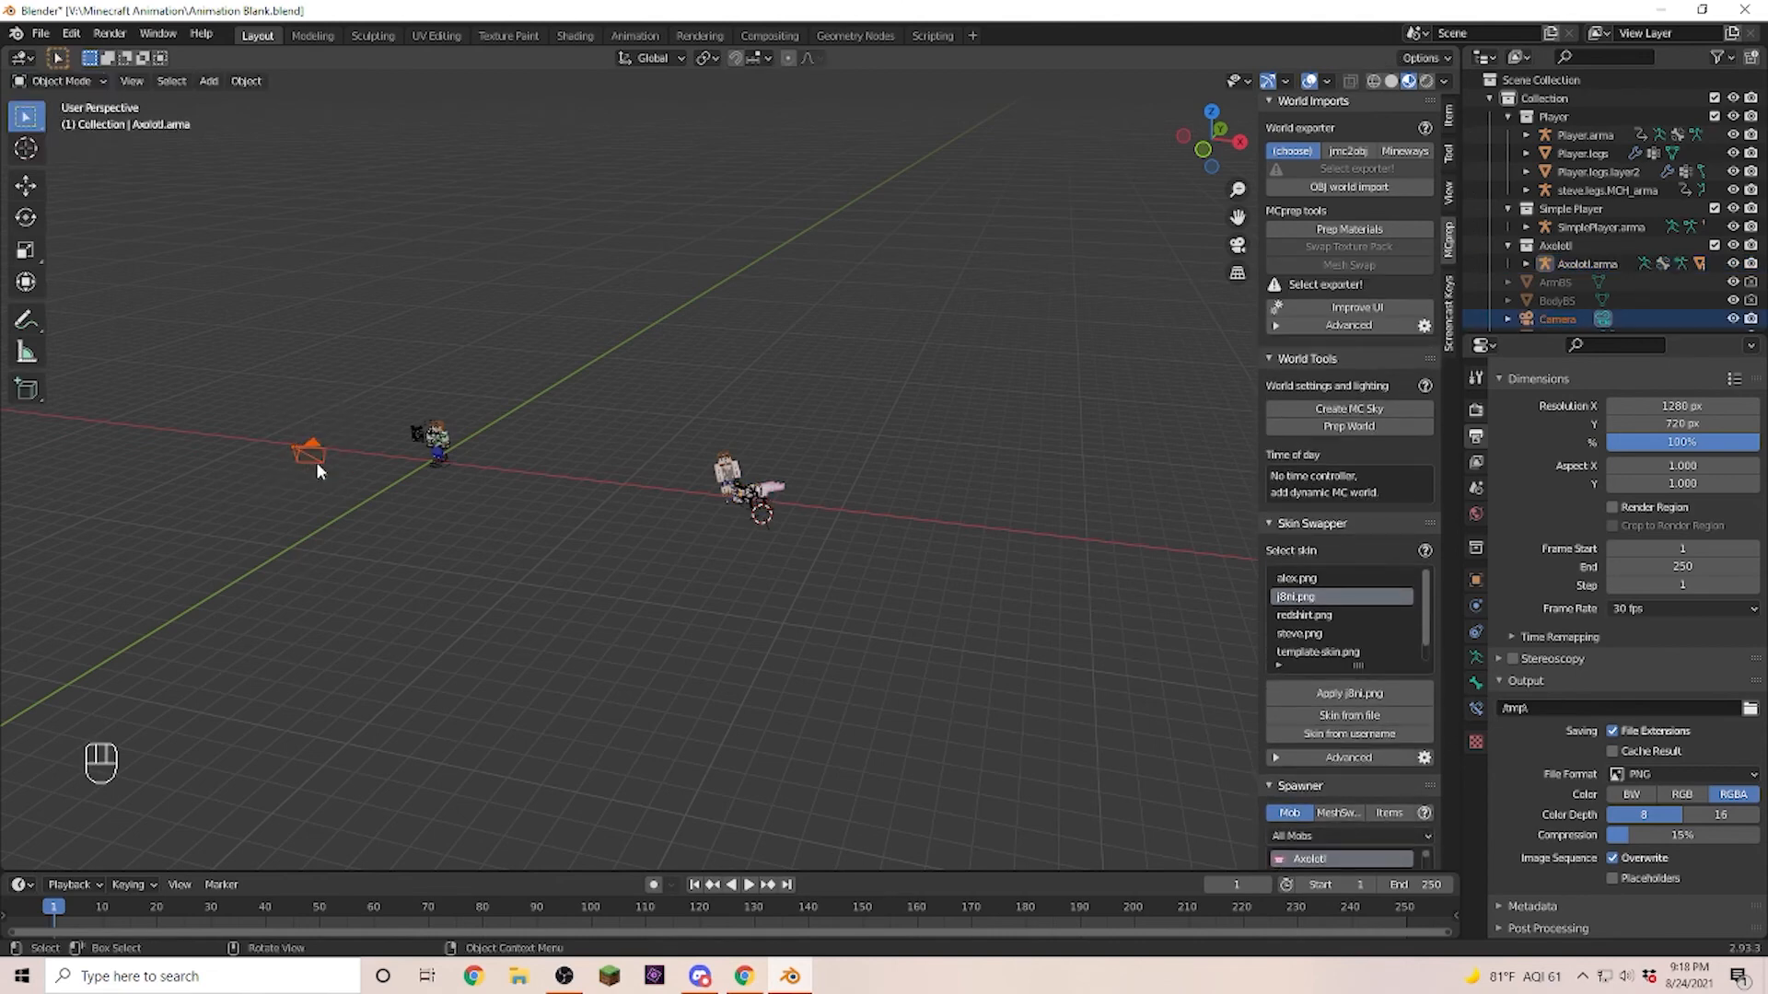
key(g)
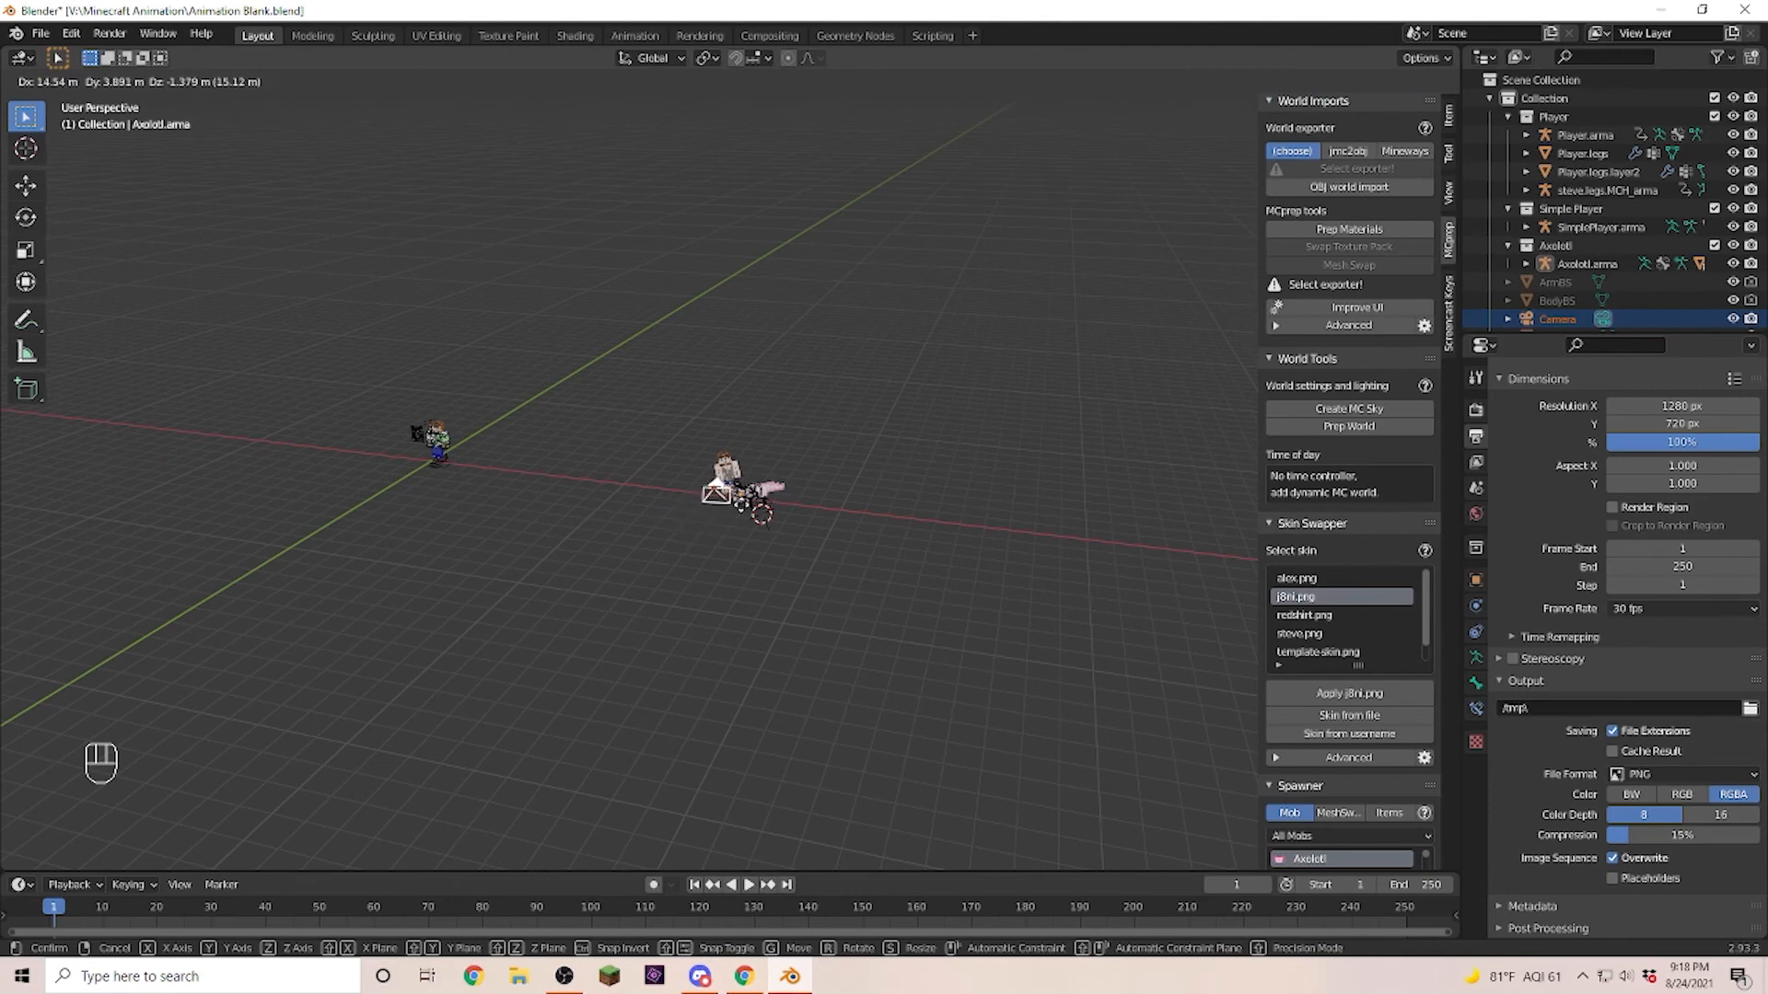
click(591, 553)
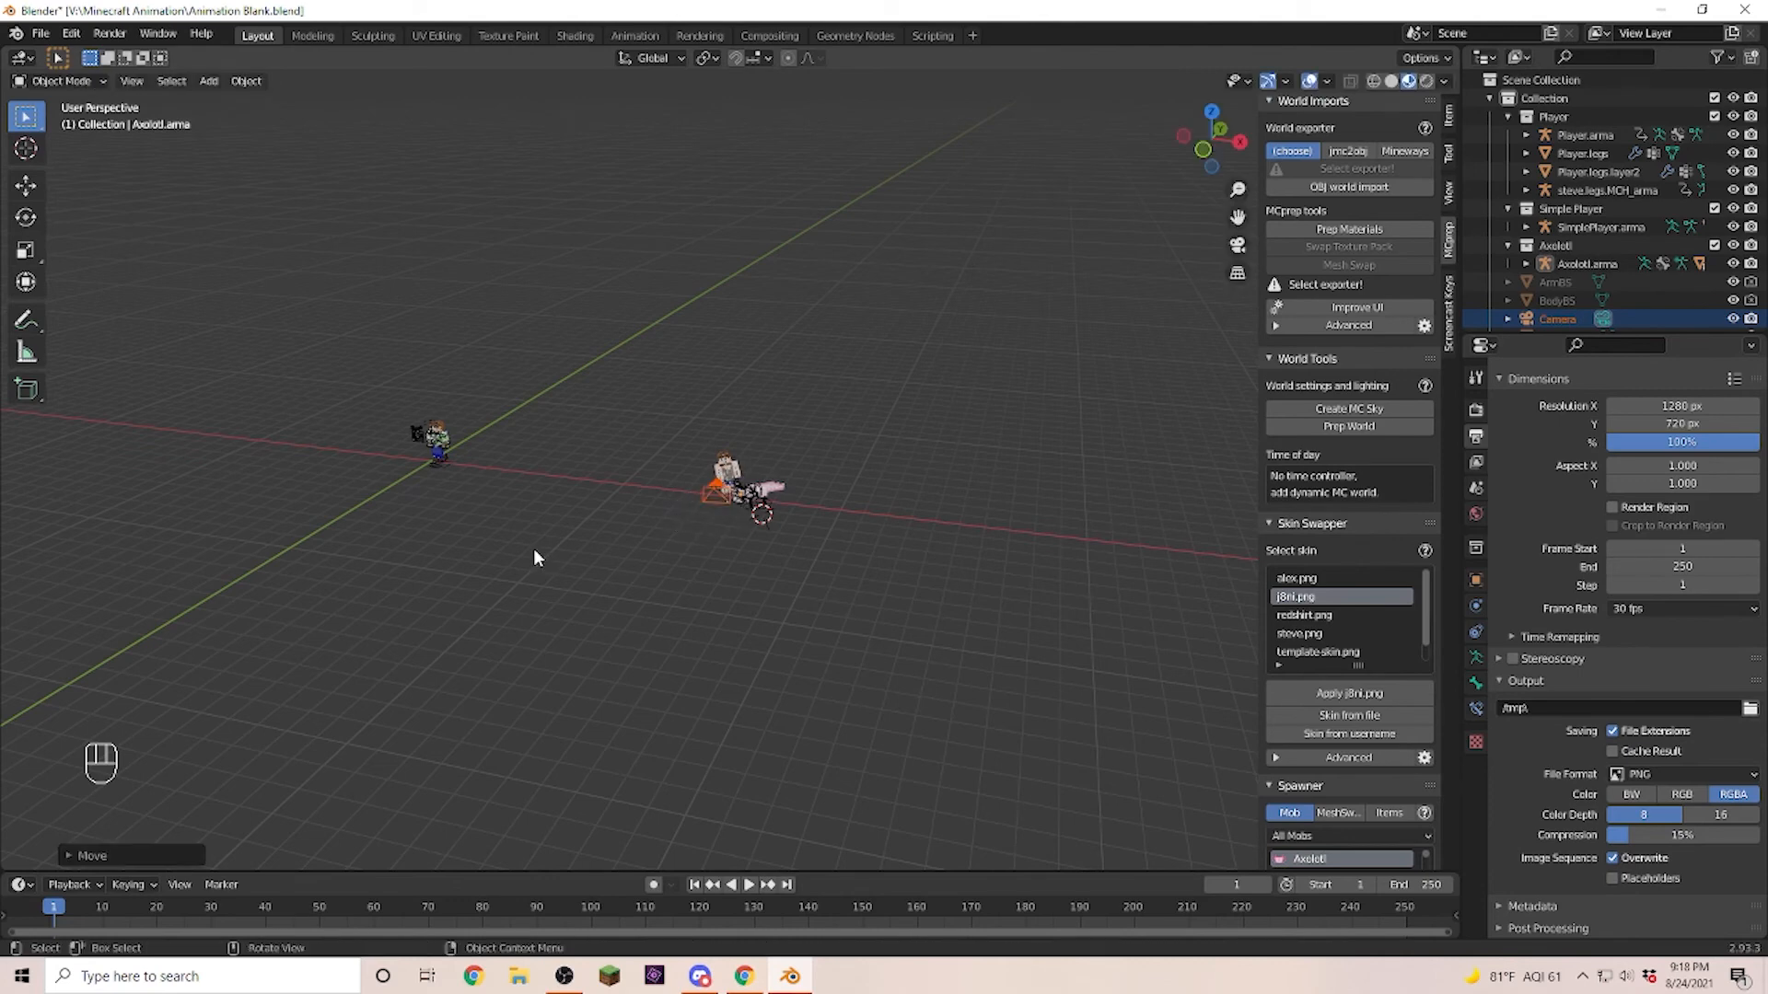
Look through the camera, frame the Simple Player and Axolotl using walk navigation, and leave the camera view.
key(KP_0)
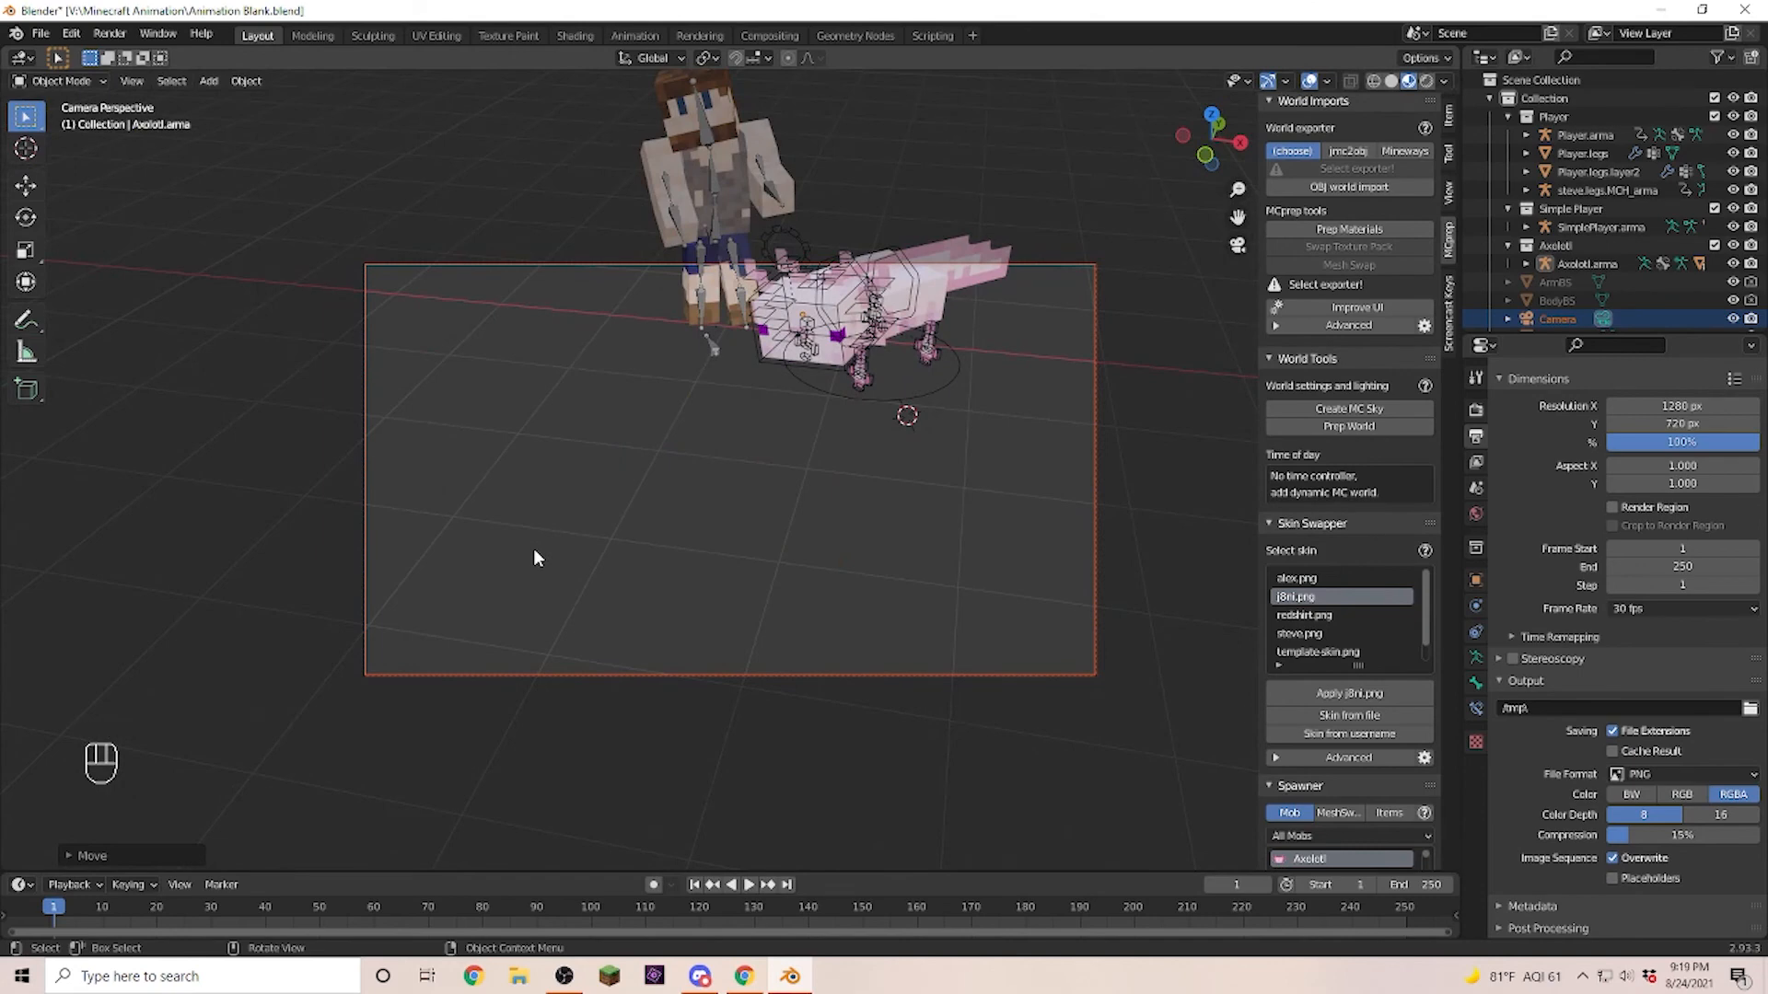
key(KP_0)
key(KP_0)
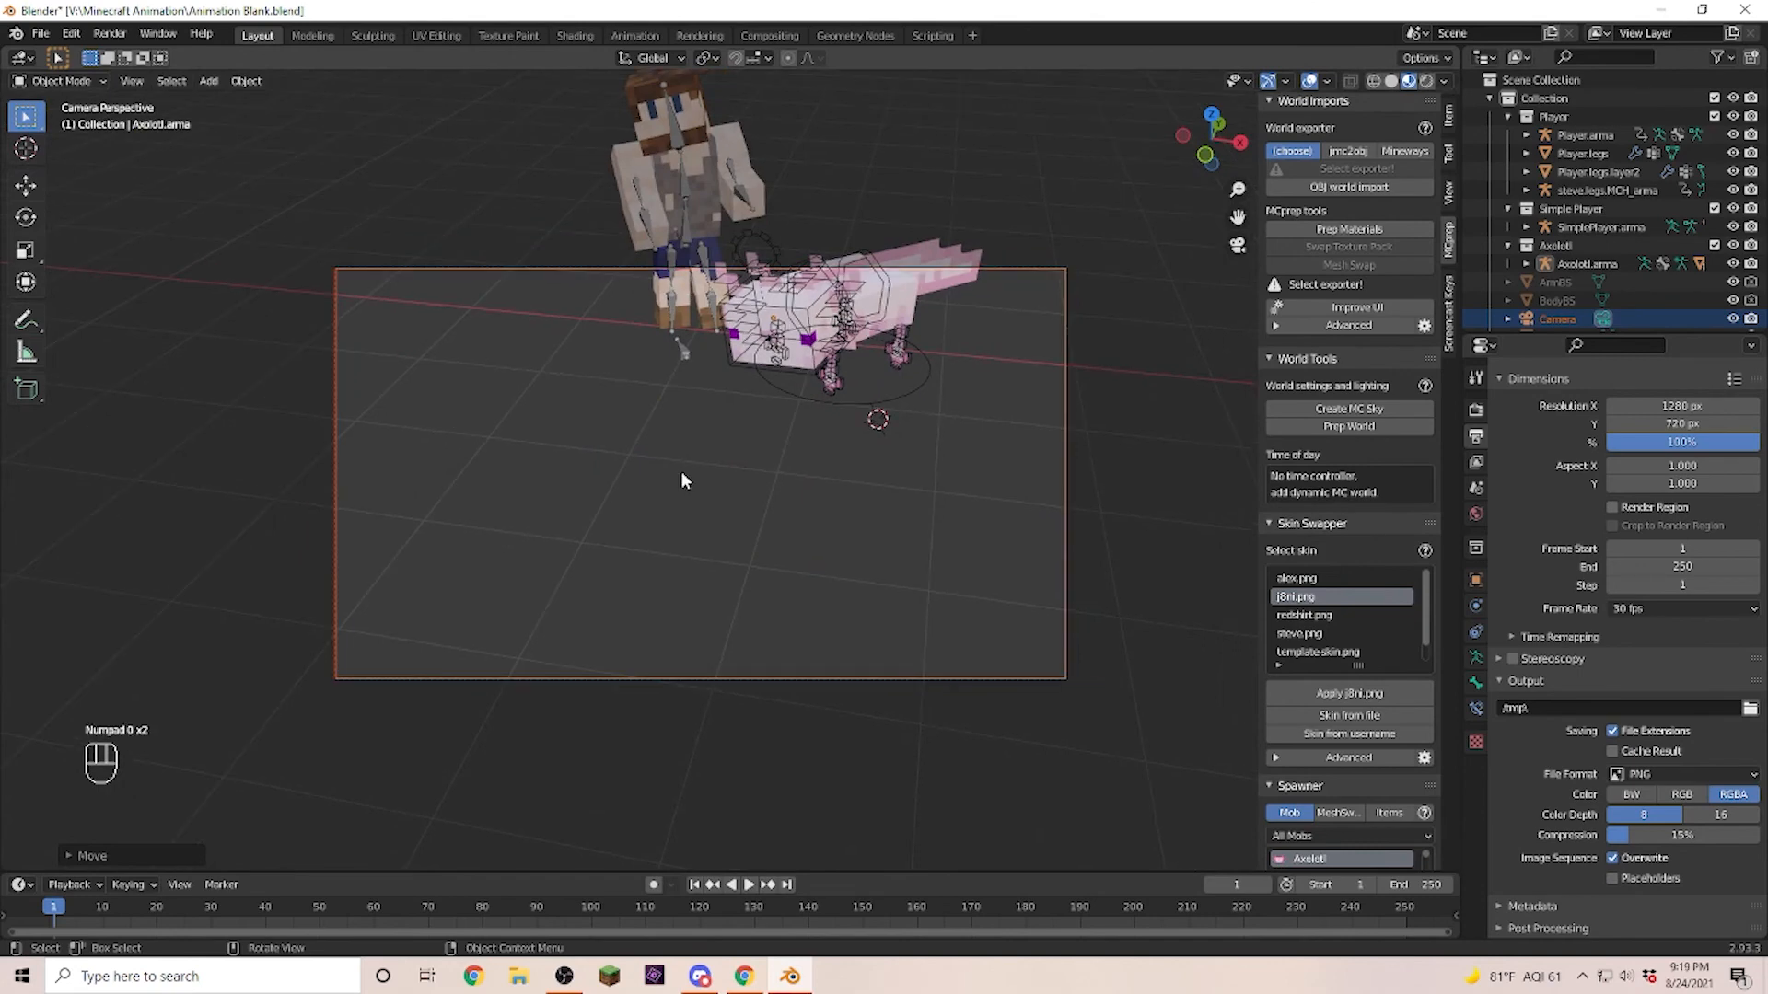
key(shift)
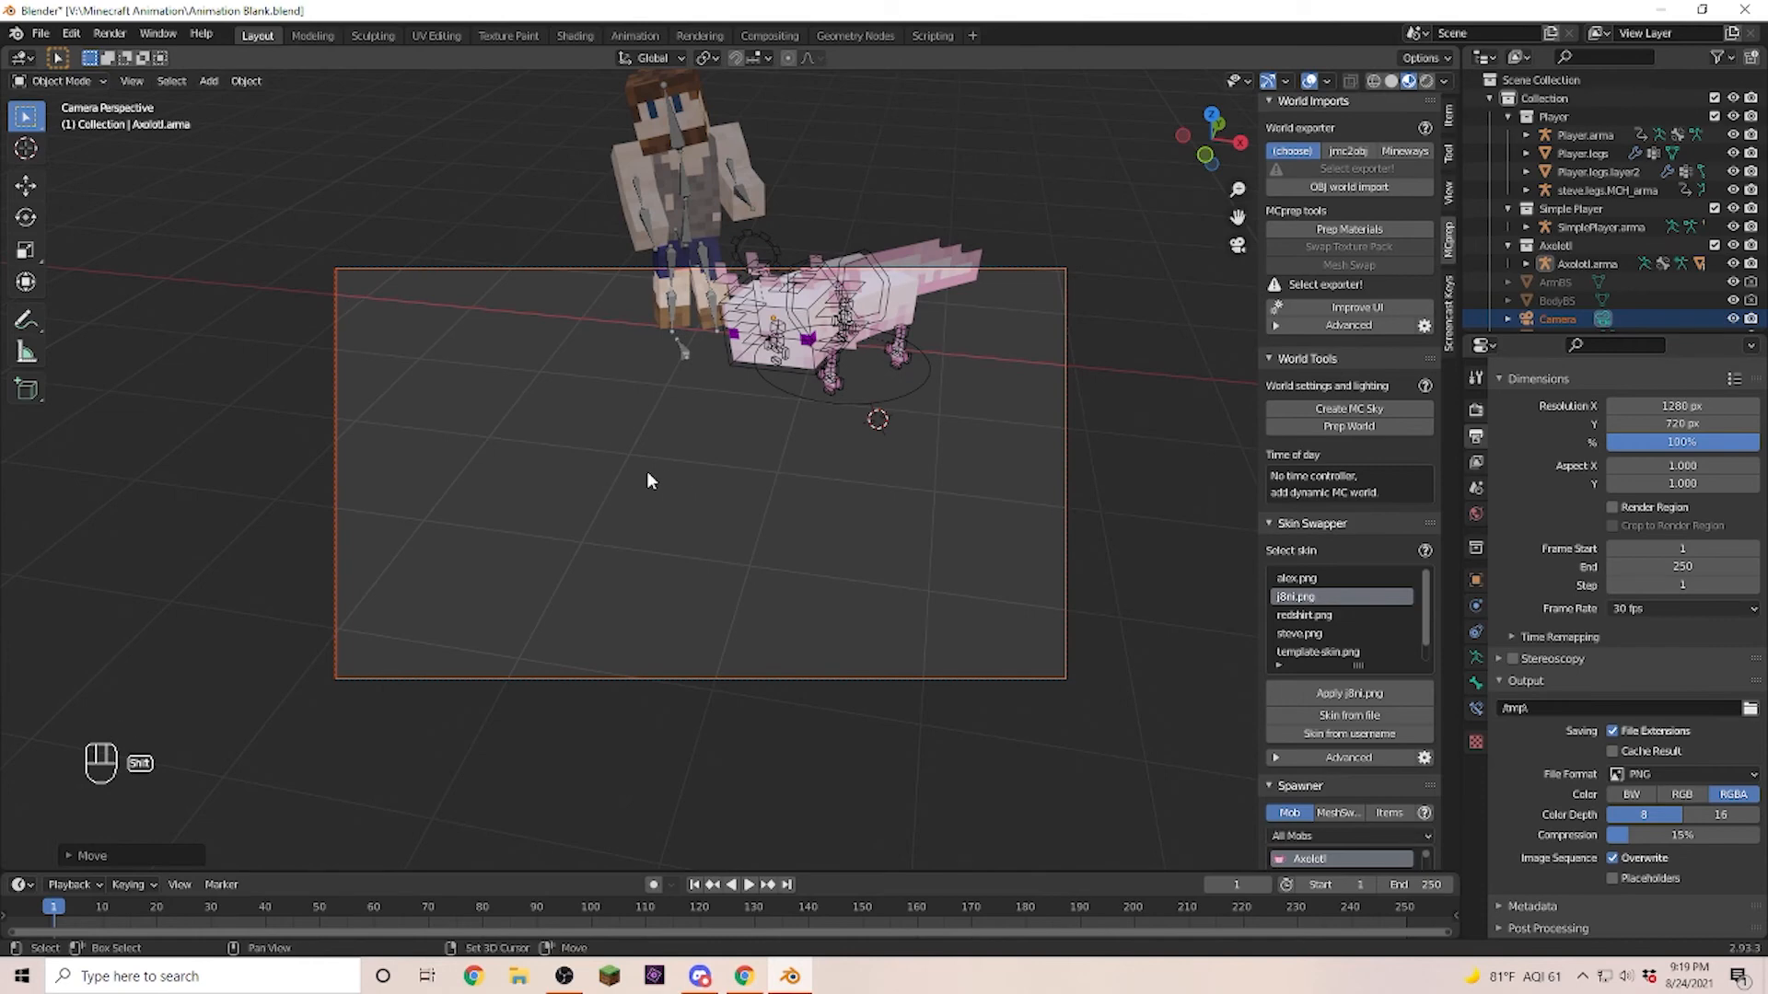
key(shift+grave)
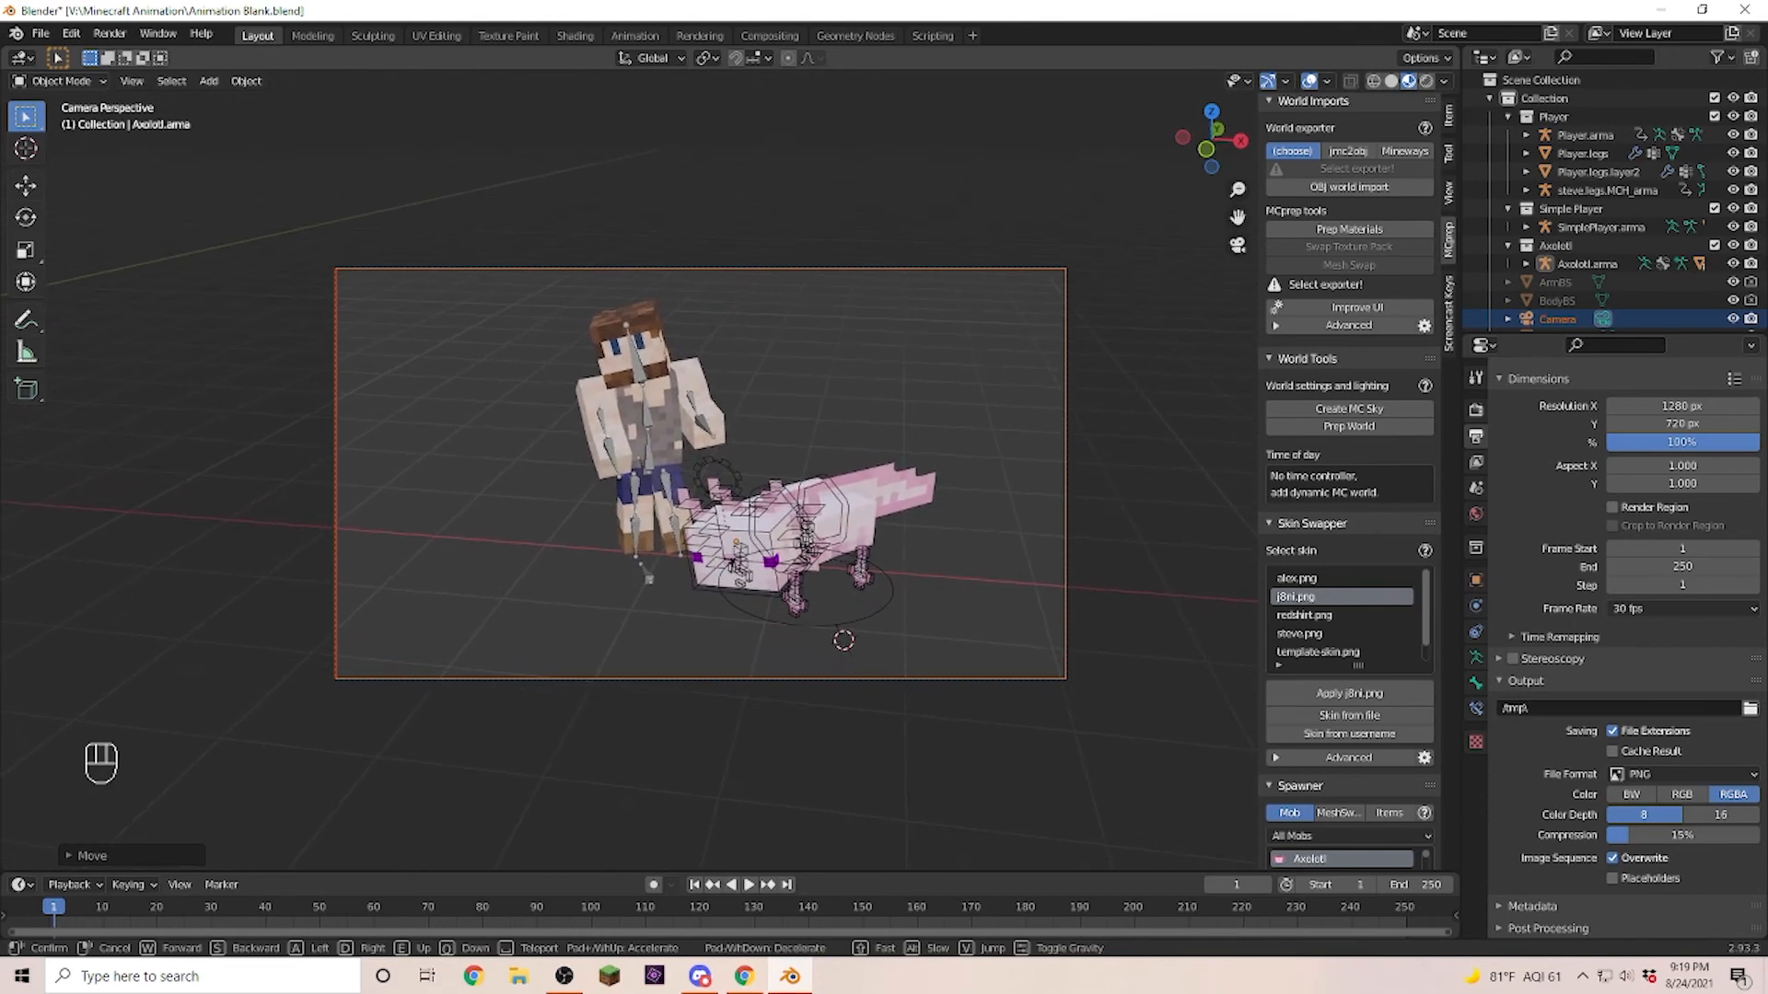
click(868, 542)
key(KP_0)
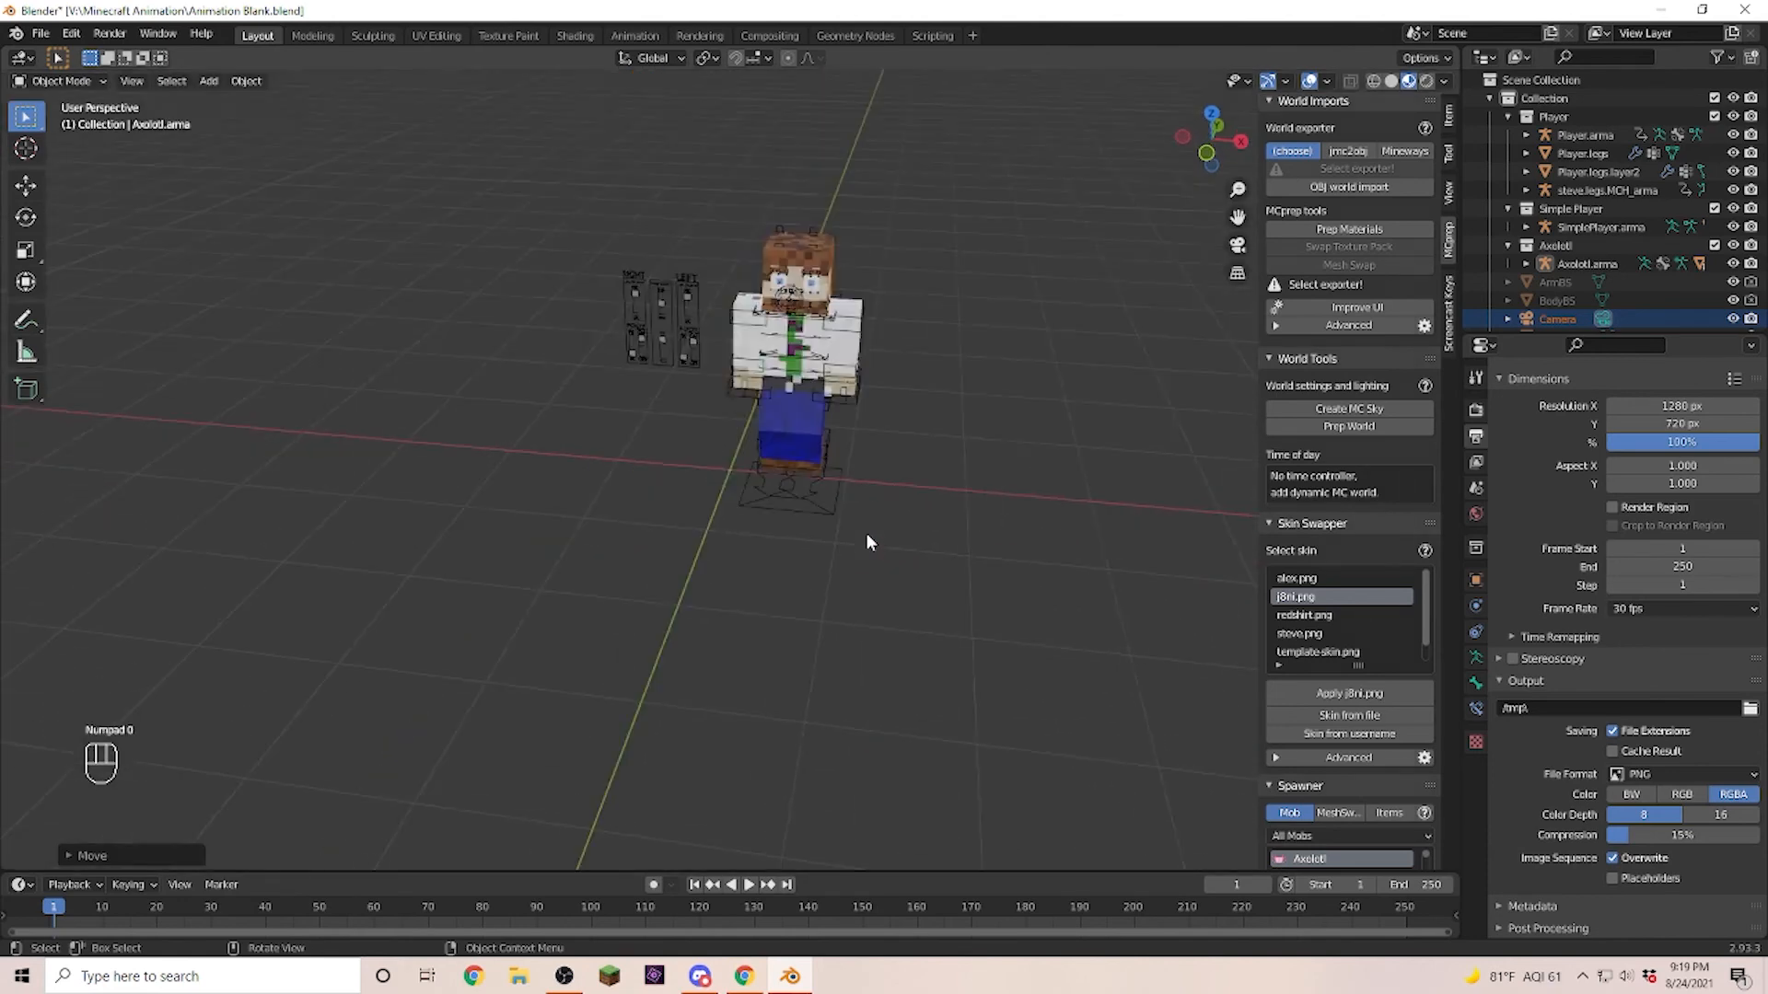
Deselect the camera, add a Sun light at the 3D cursor, and raise it along the global Z axis above the characters.
scroll(867, 536, down, 4)
middle_drag(978, 534, 652, 550)
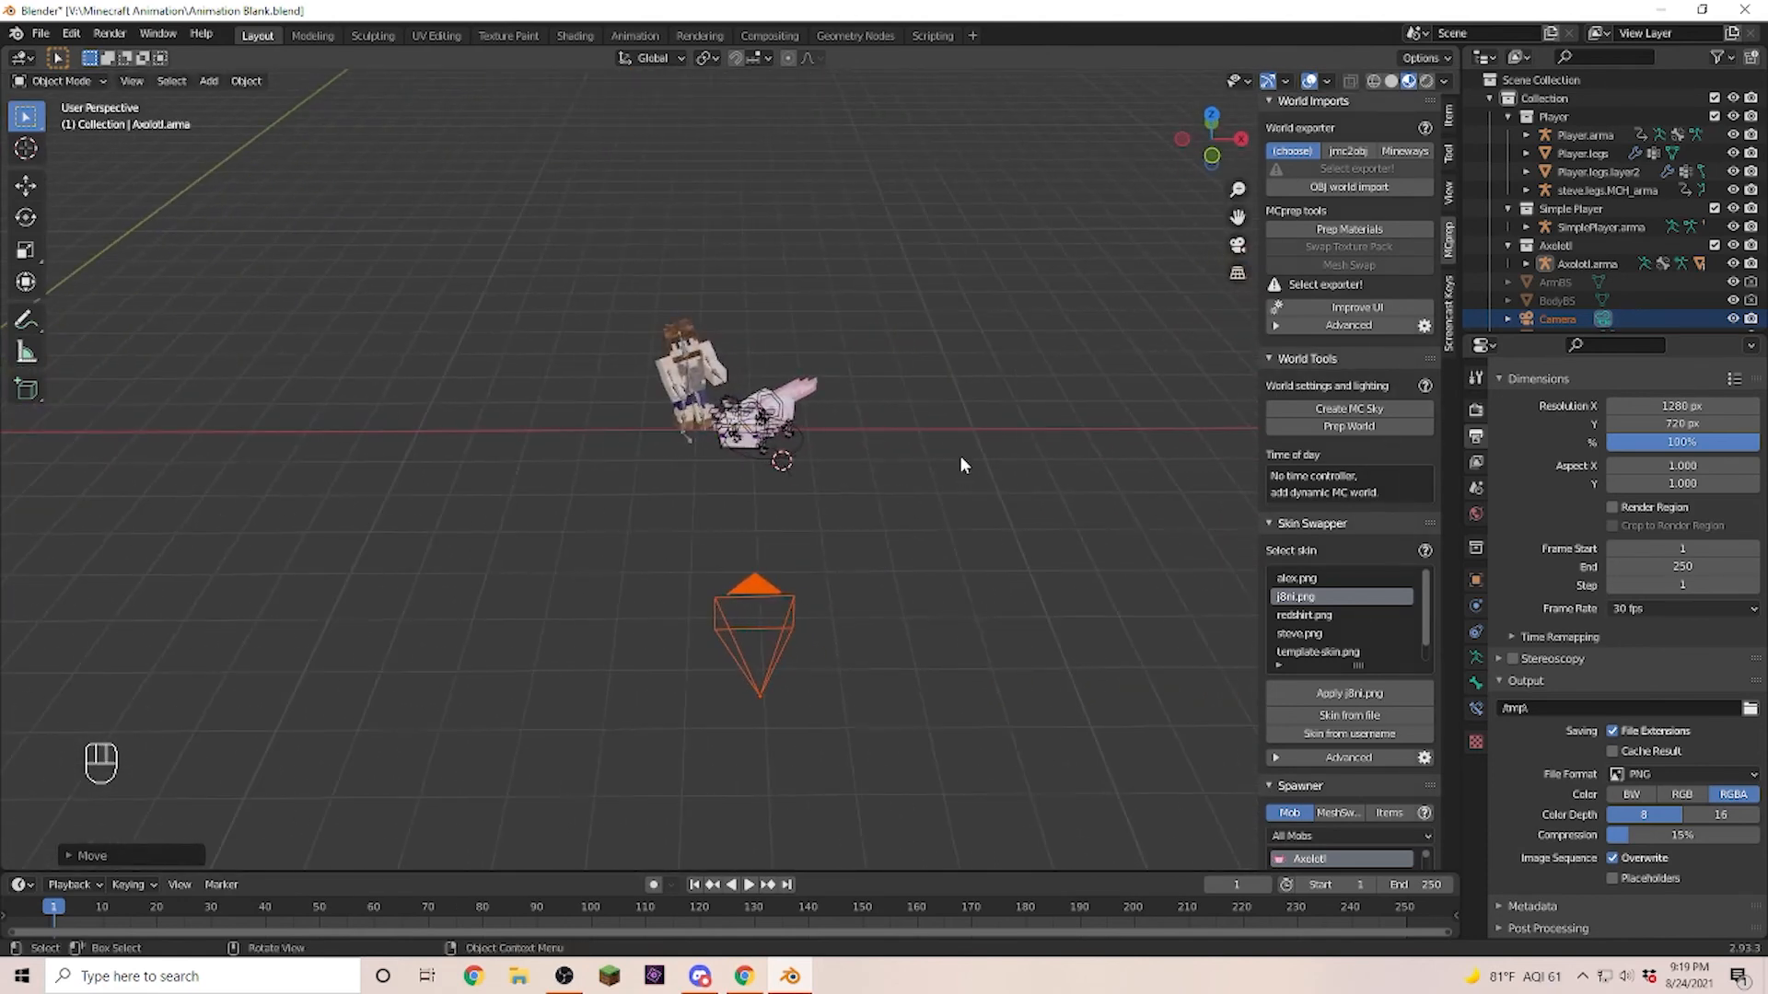
scroll(953, 461, up, 4)
shift+middle_drag(1022, 433, 983, 578)
scroll(870, 612, up, 3)
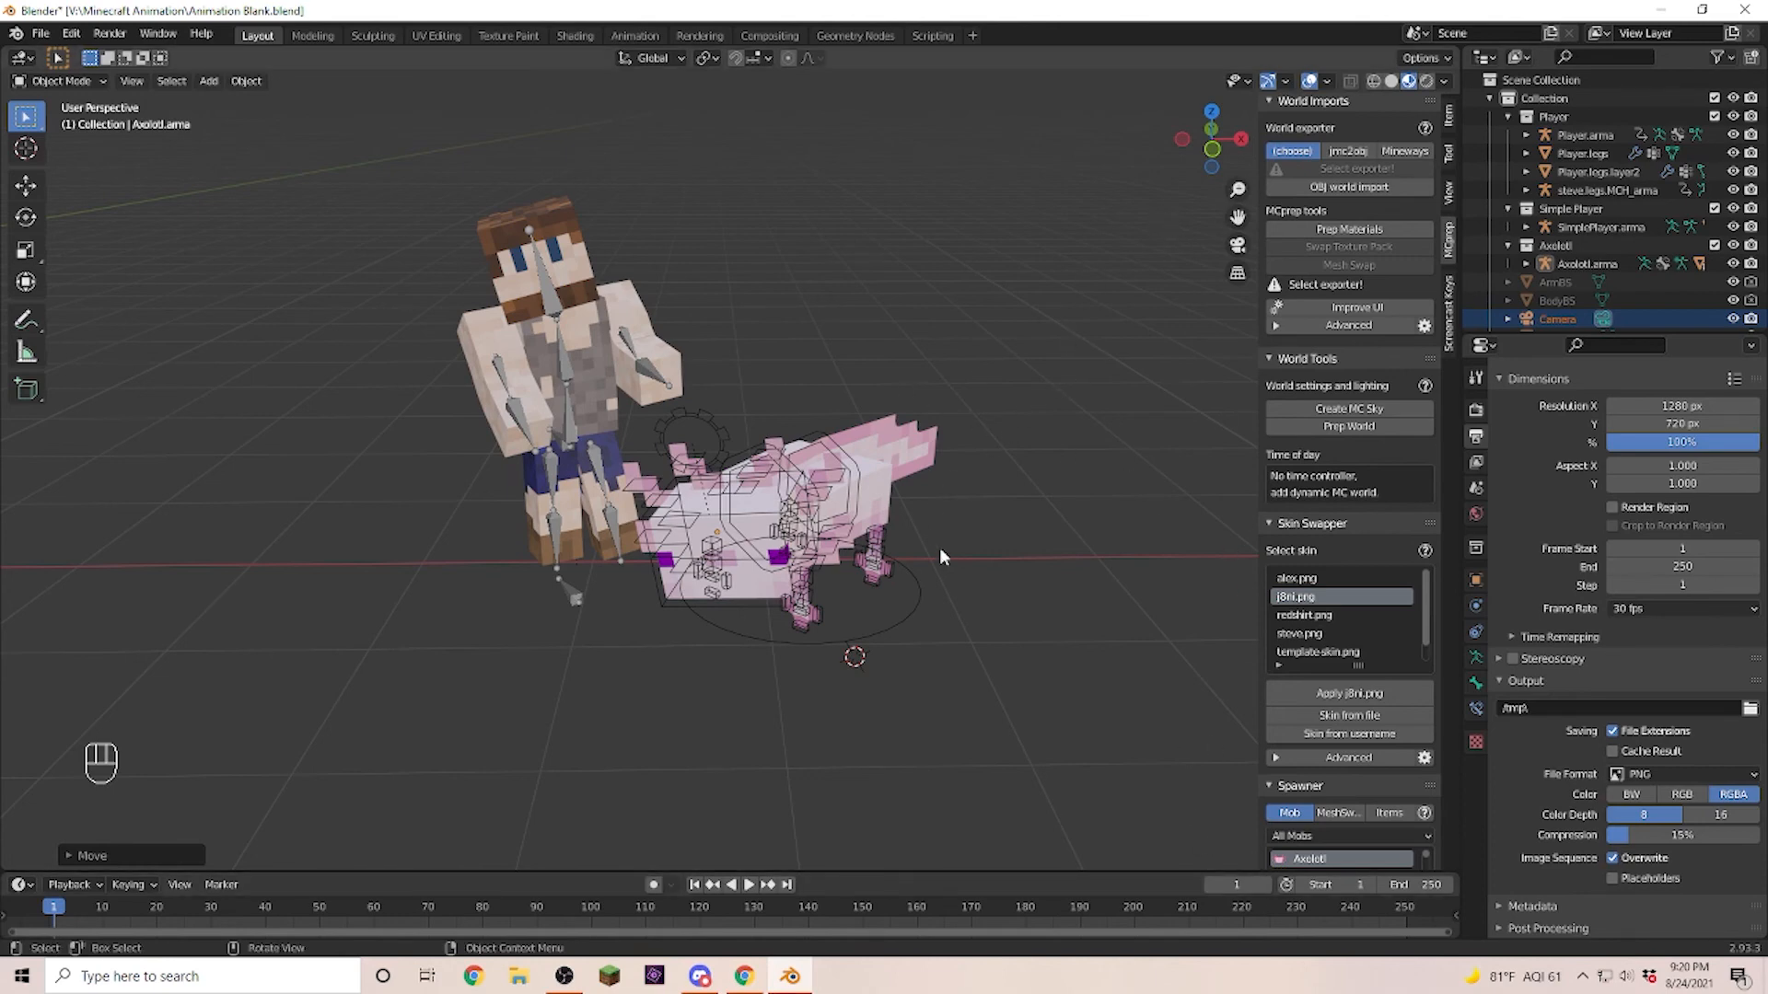
click(230, 518)
scroll(303, 506, down, 3)
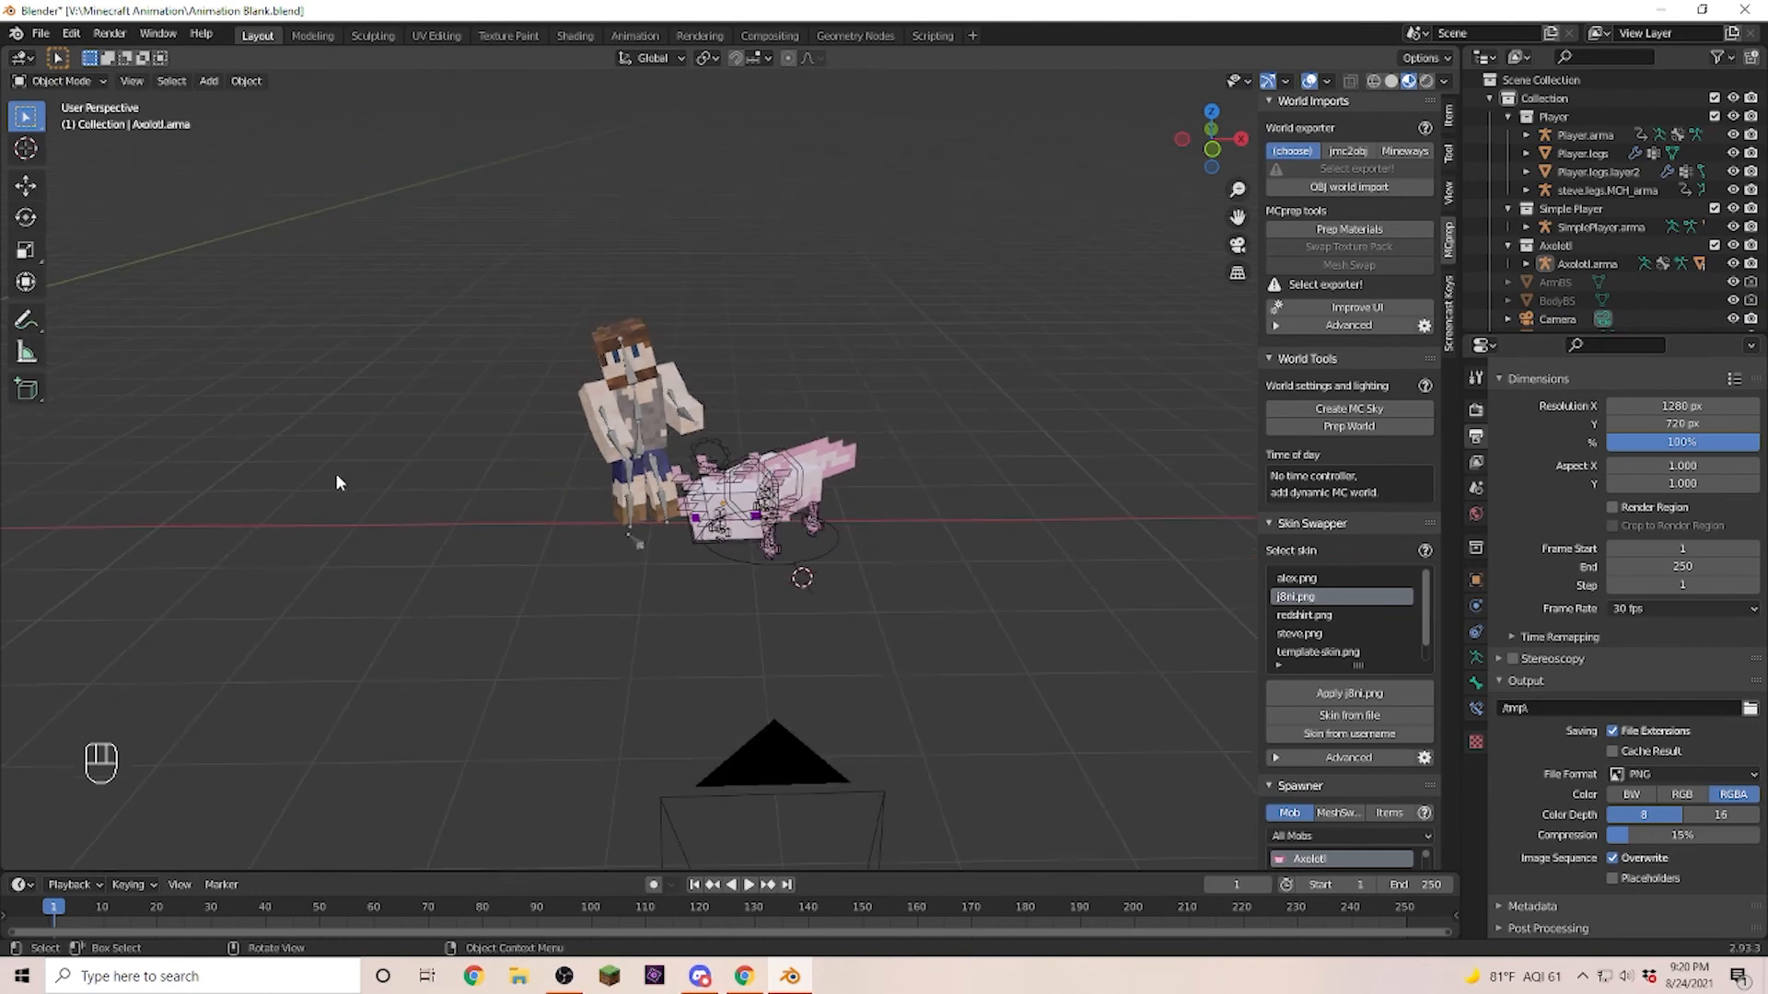
key(shift+a)
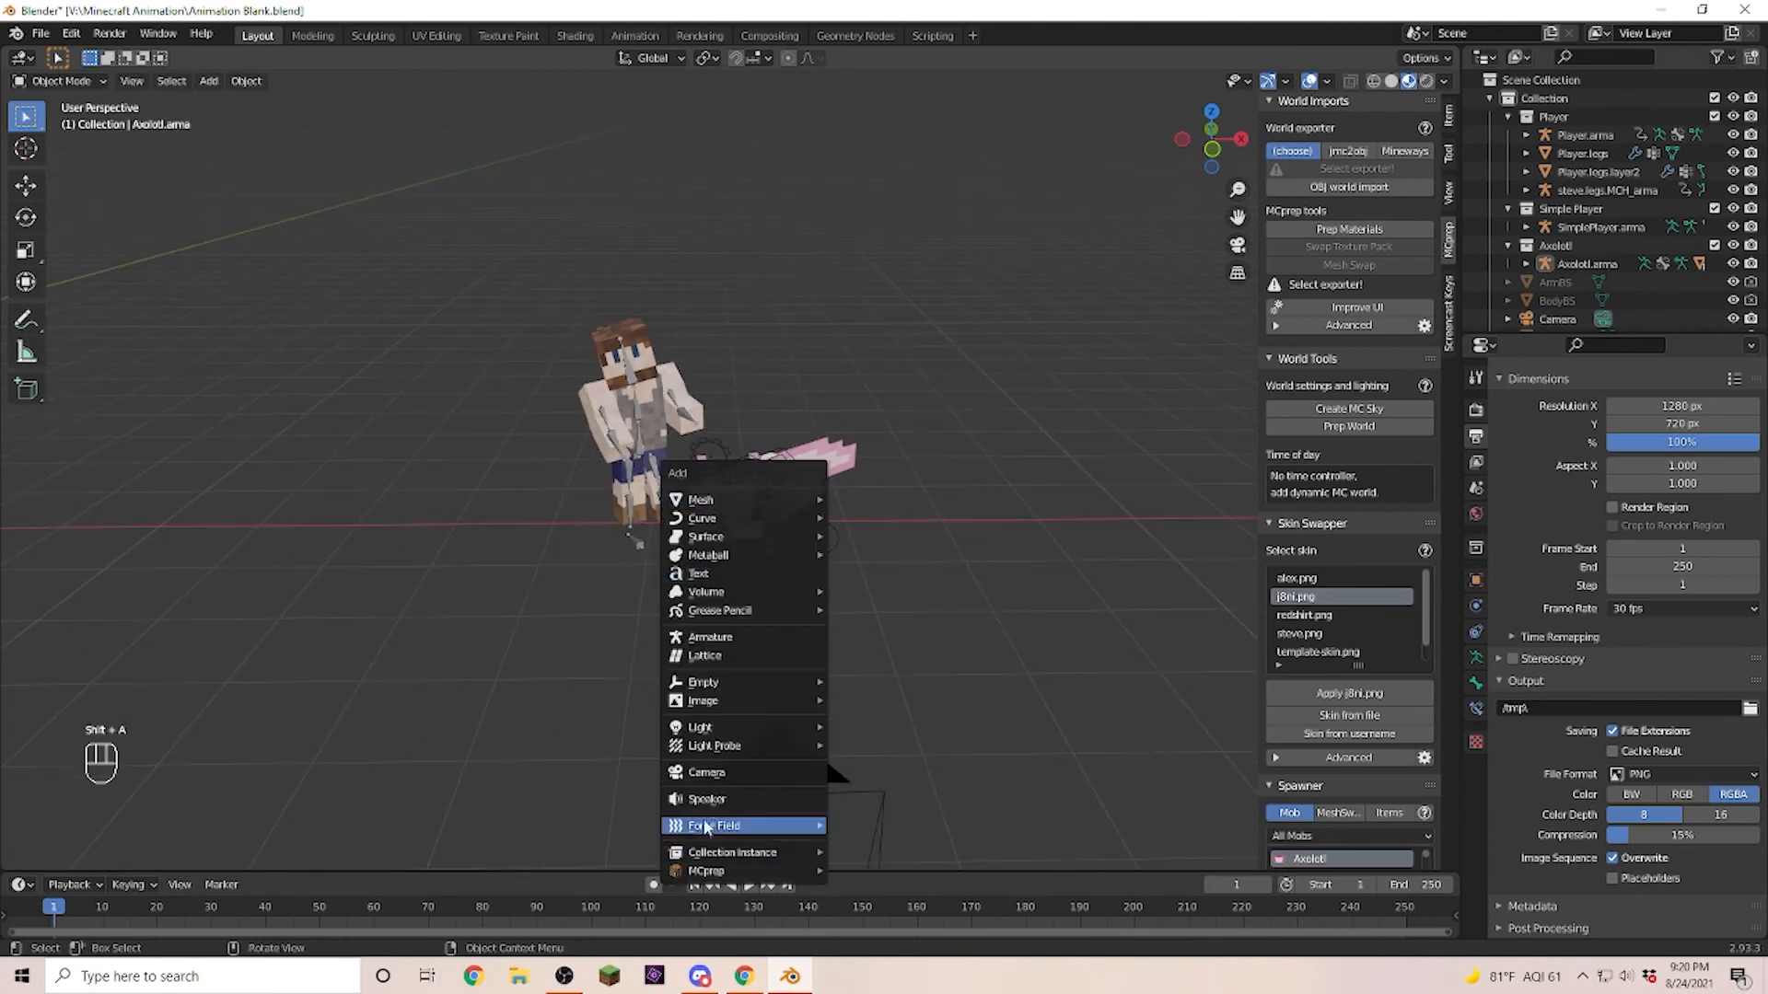
mouse_move(730, 729)
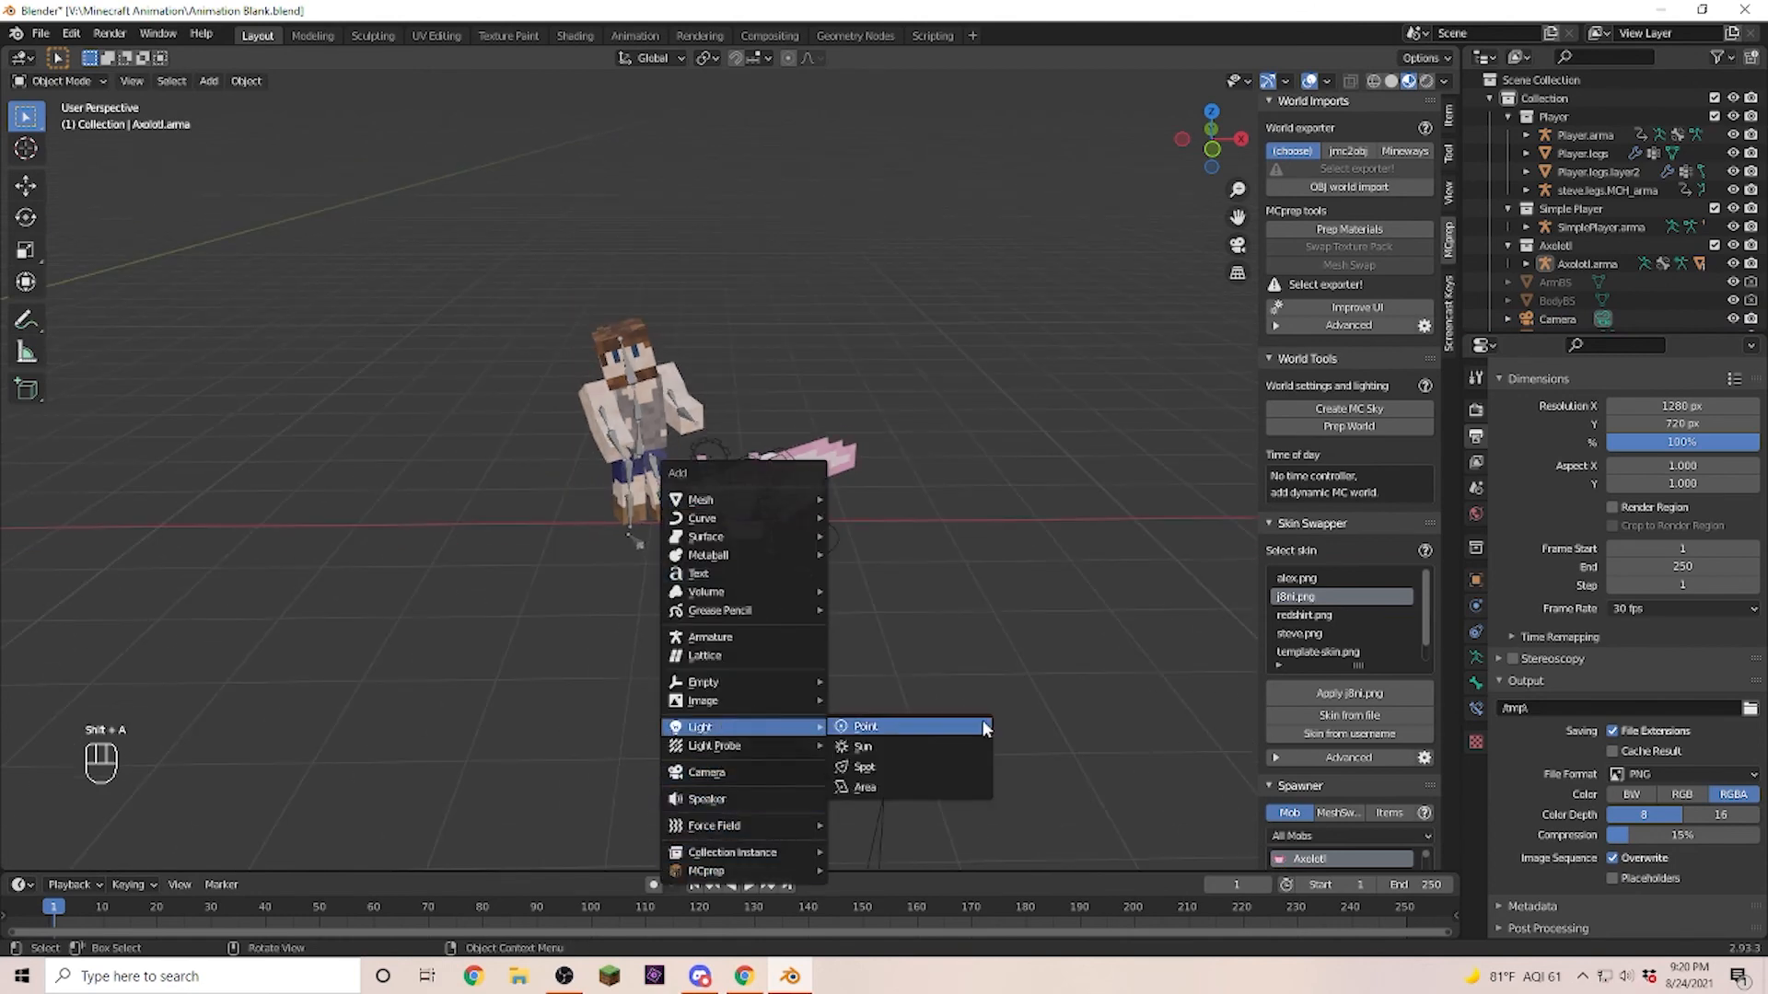
click(914, 748)
key(g)
key(z)
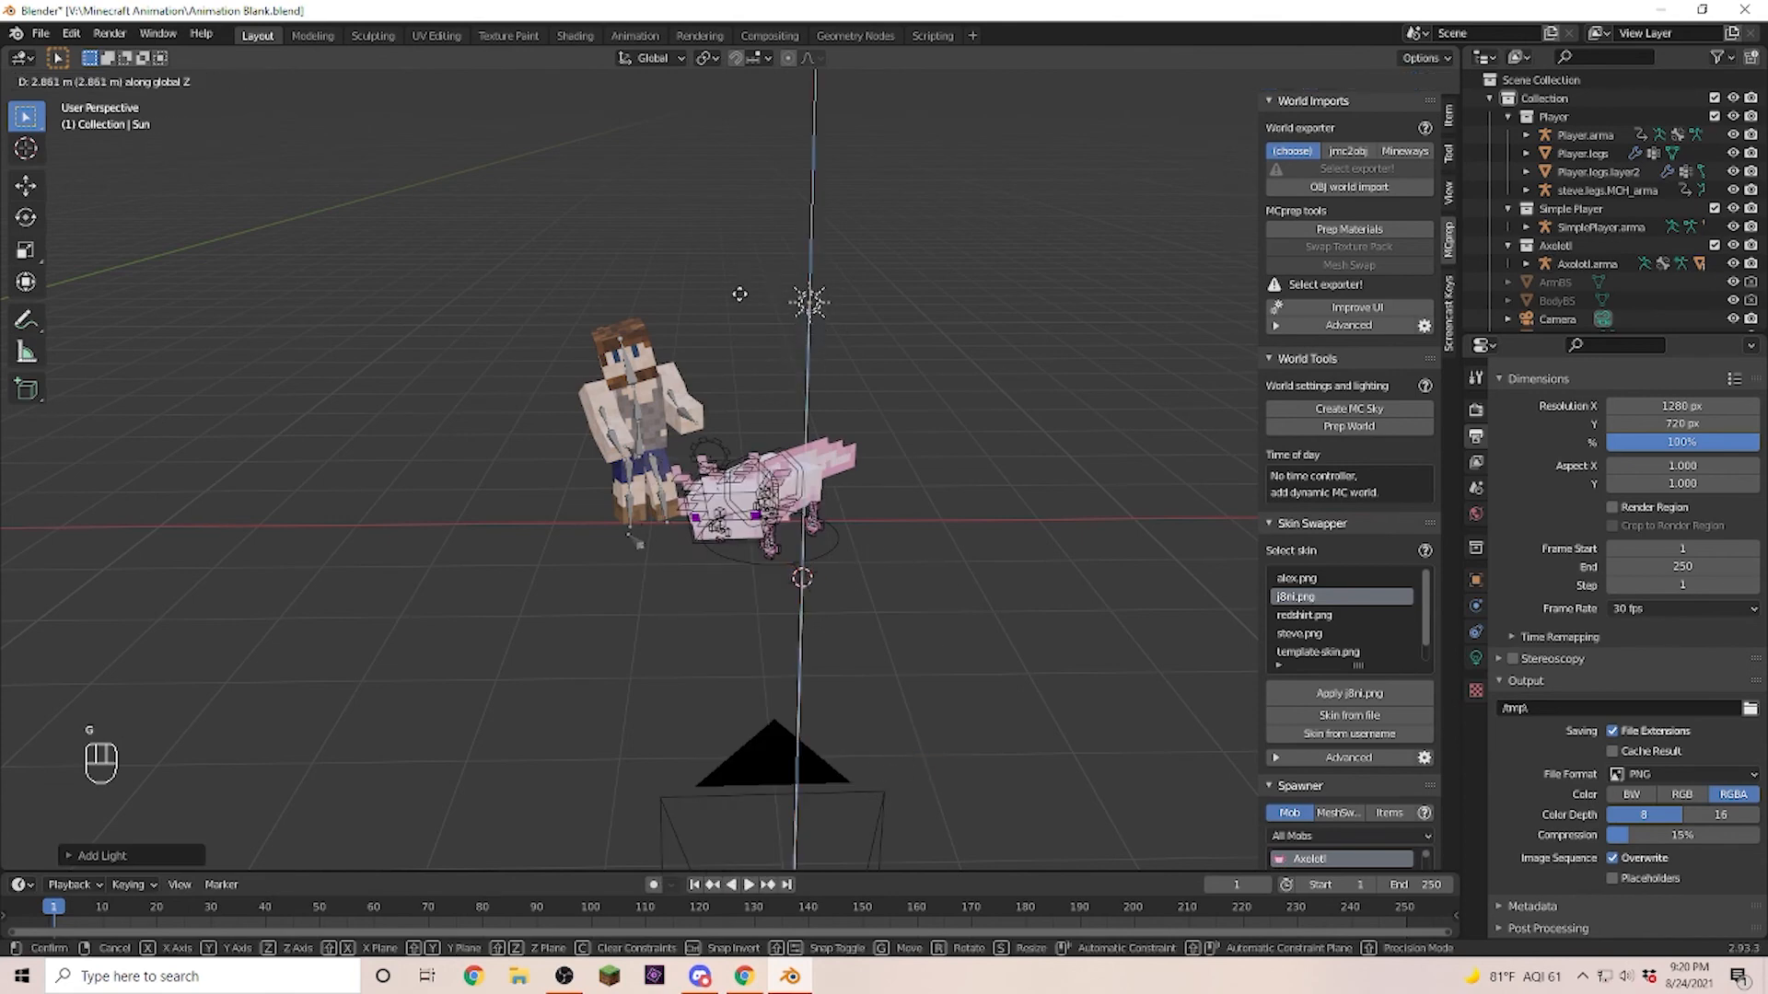
click(836, 267)
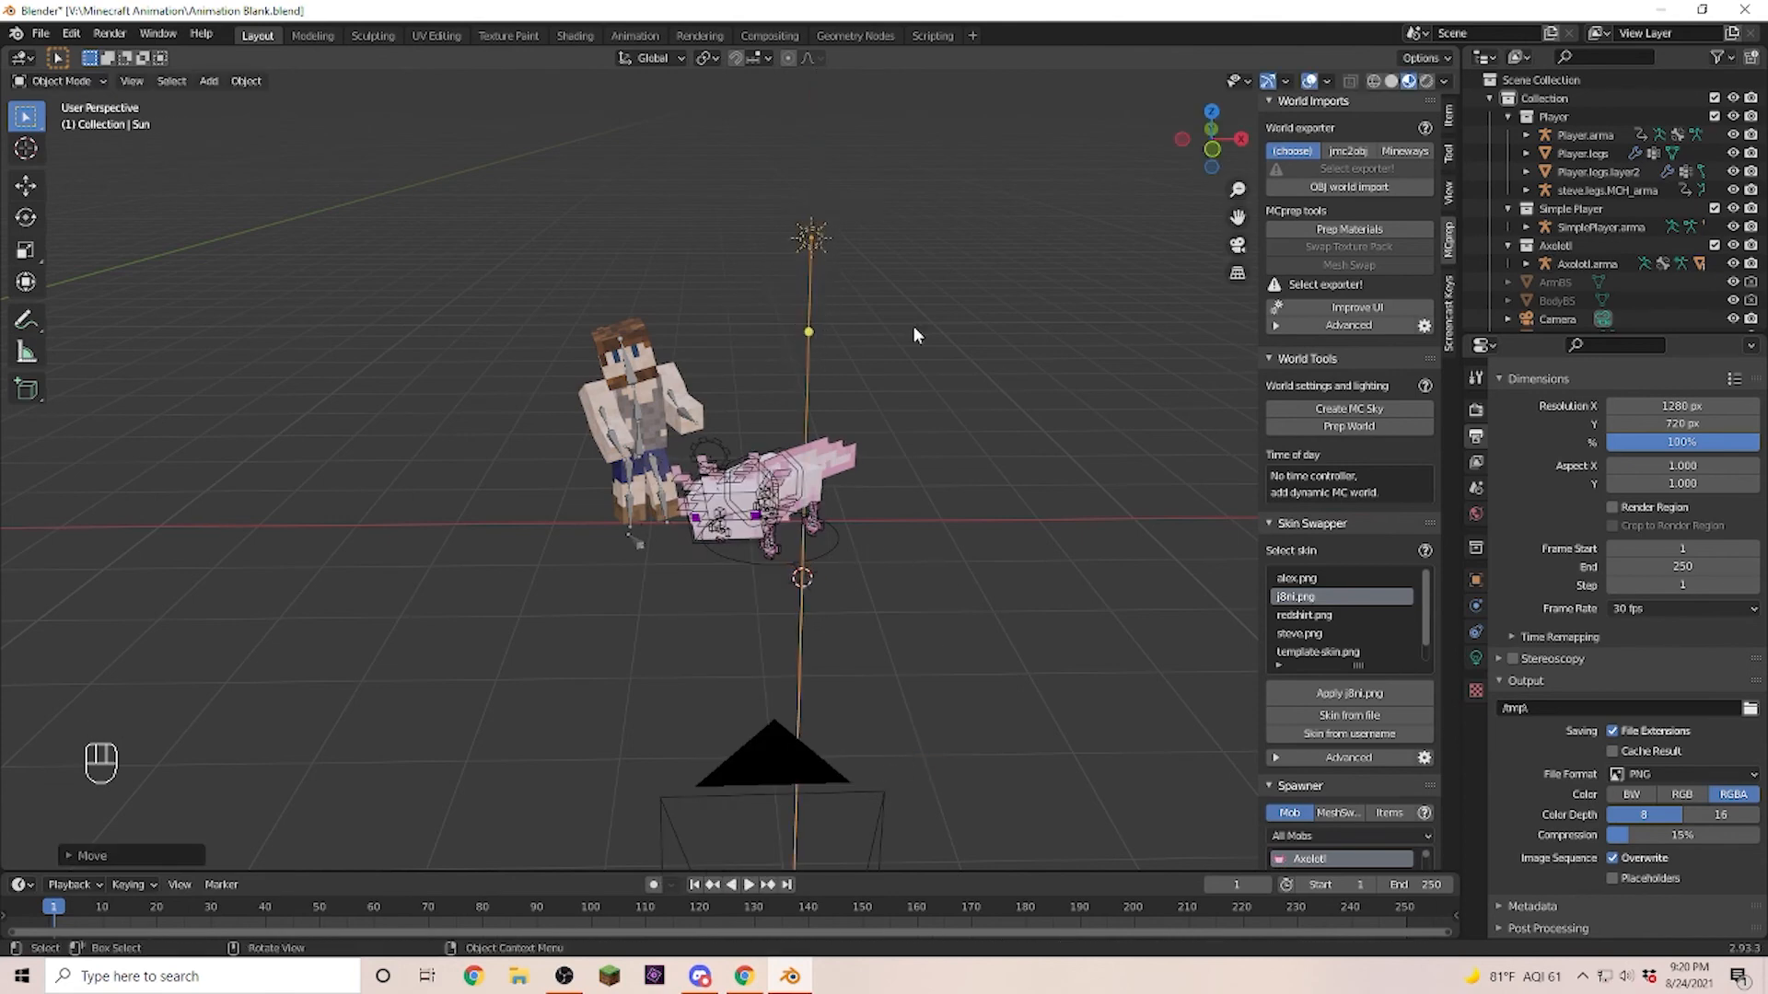
Switch the viewport to rendered shading, look through the camera, and deselect the Sun light.
click(1426, 81)
key(KP_0)
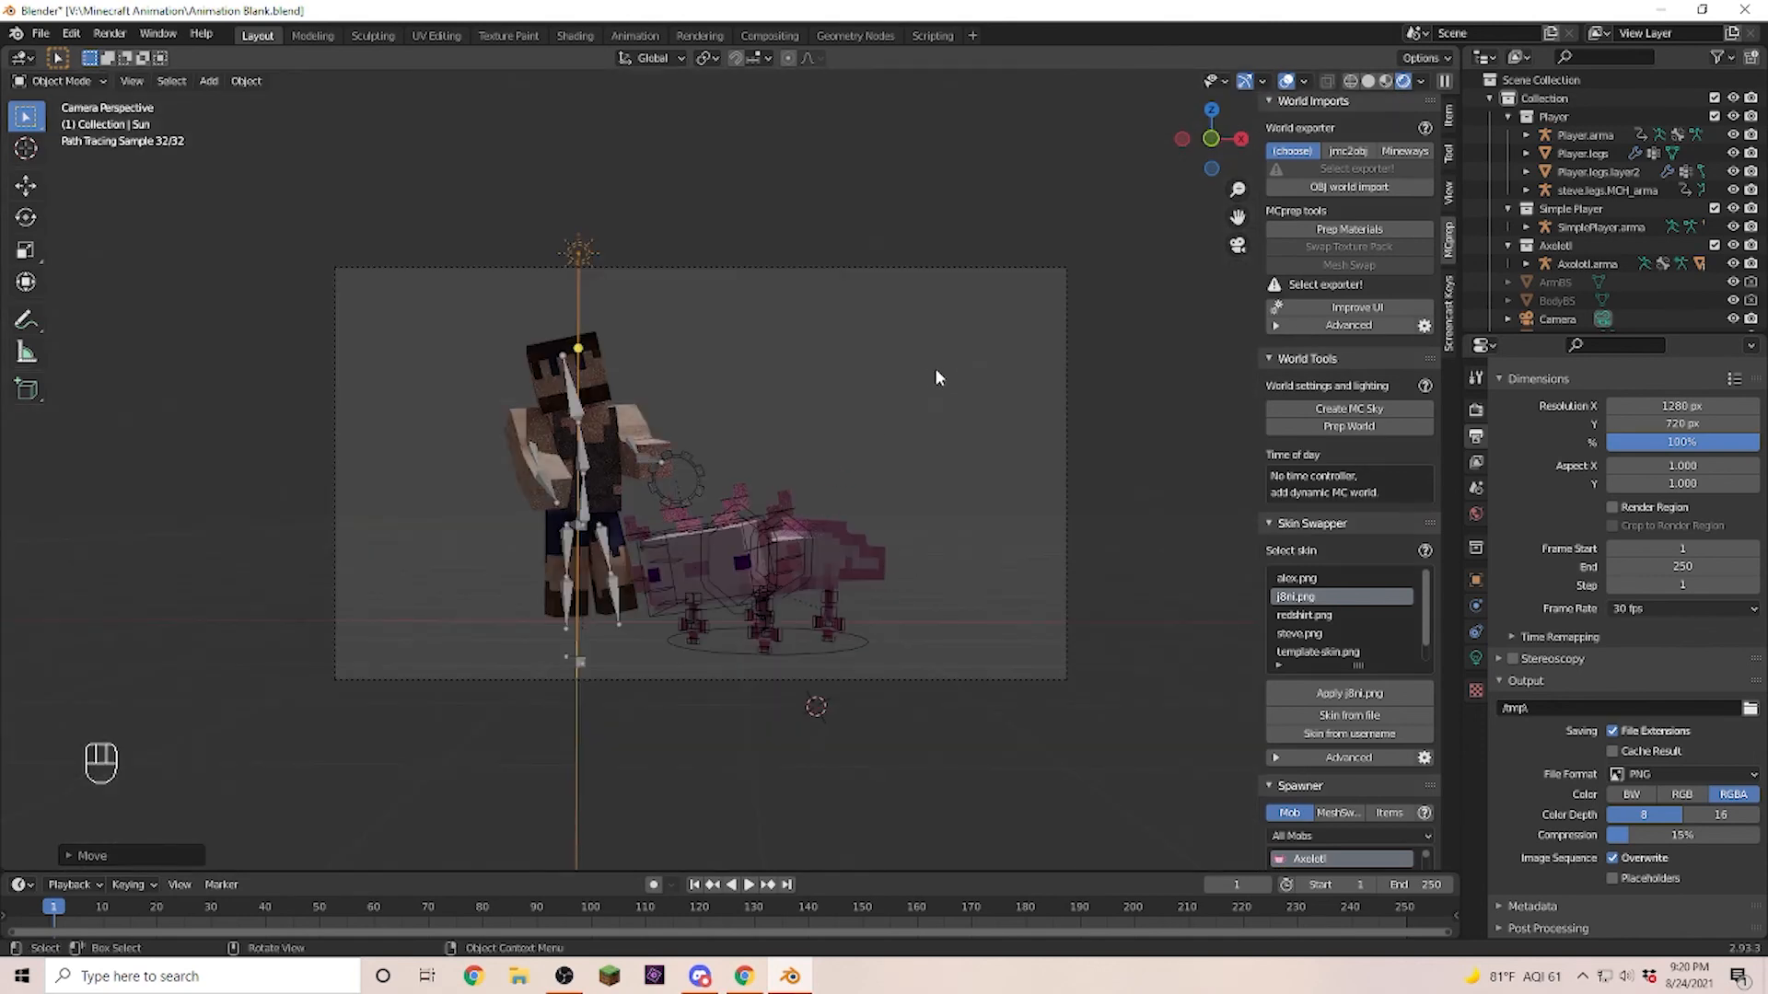
click(626, 261)
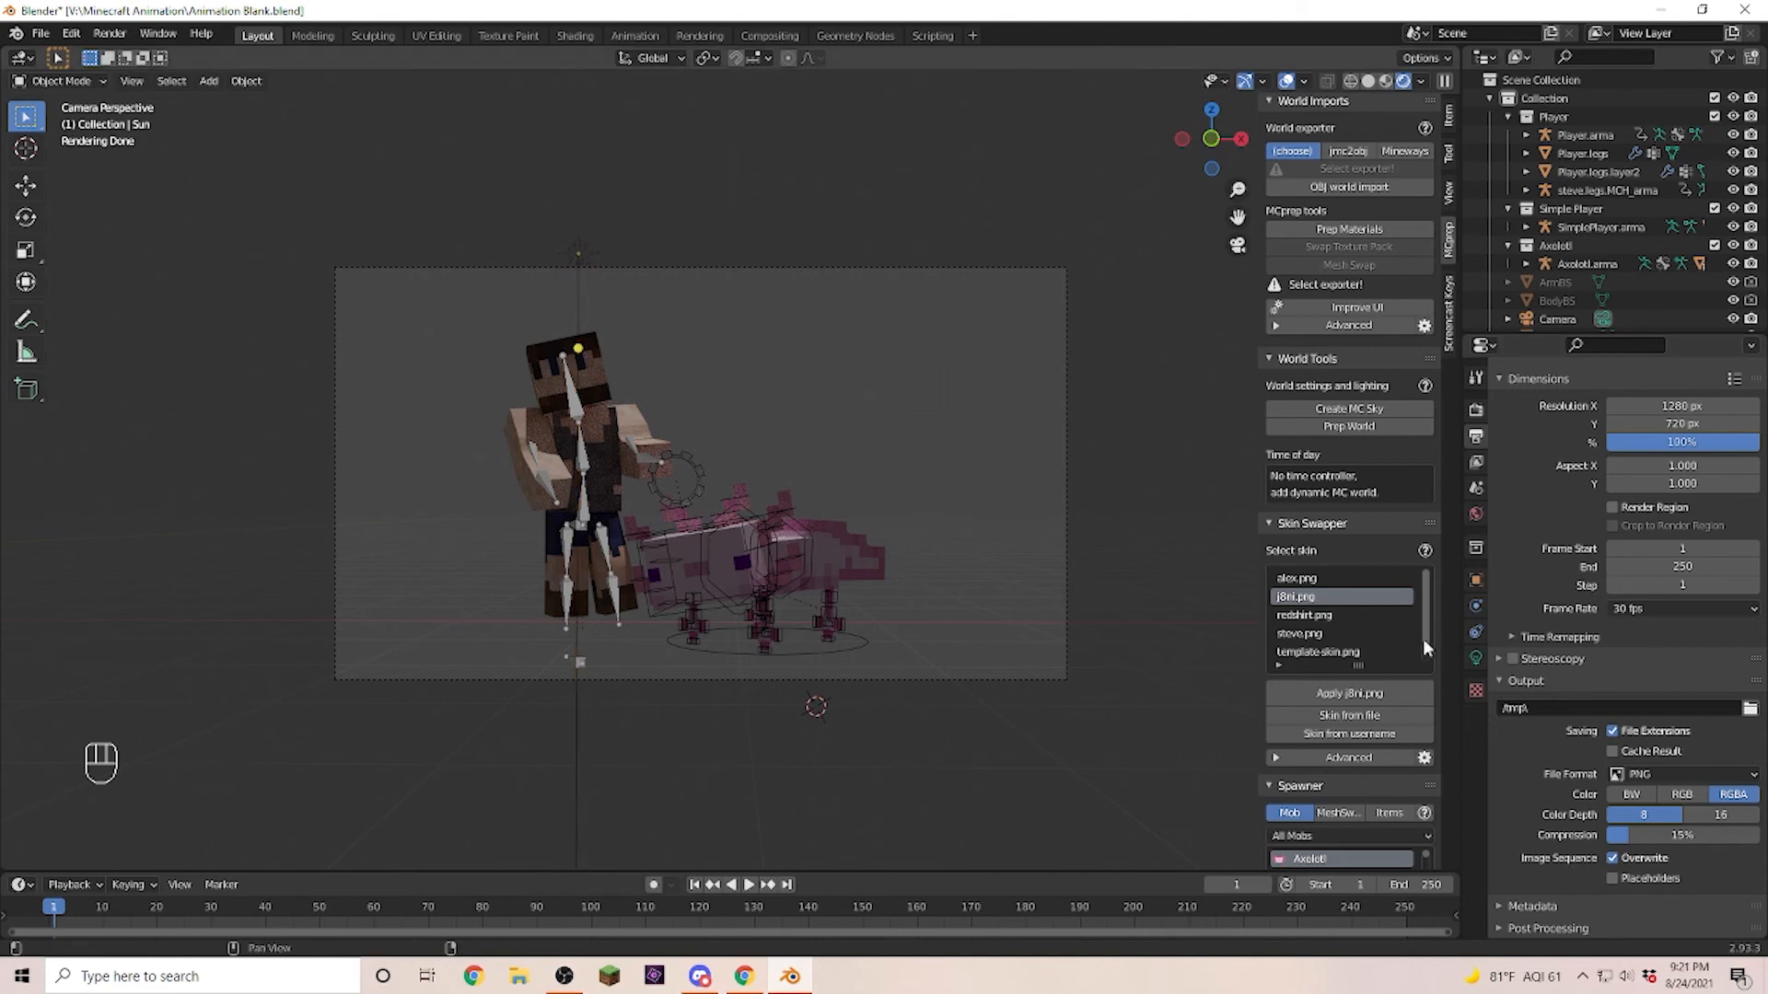
Open the Sun light's properties, hide the viewport sidebar, then set the light's strength to 1.5 and disable Cast Shadow.
click(1475, 658)
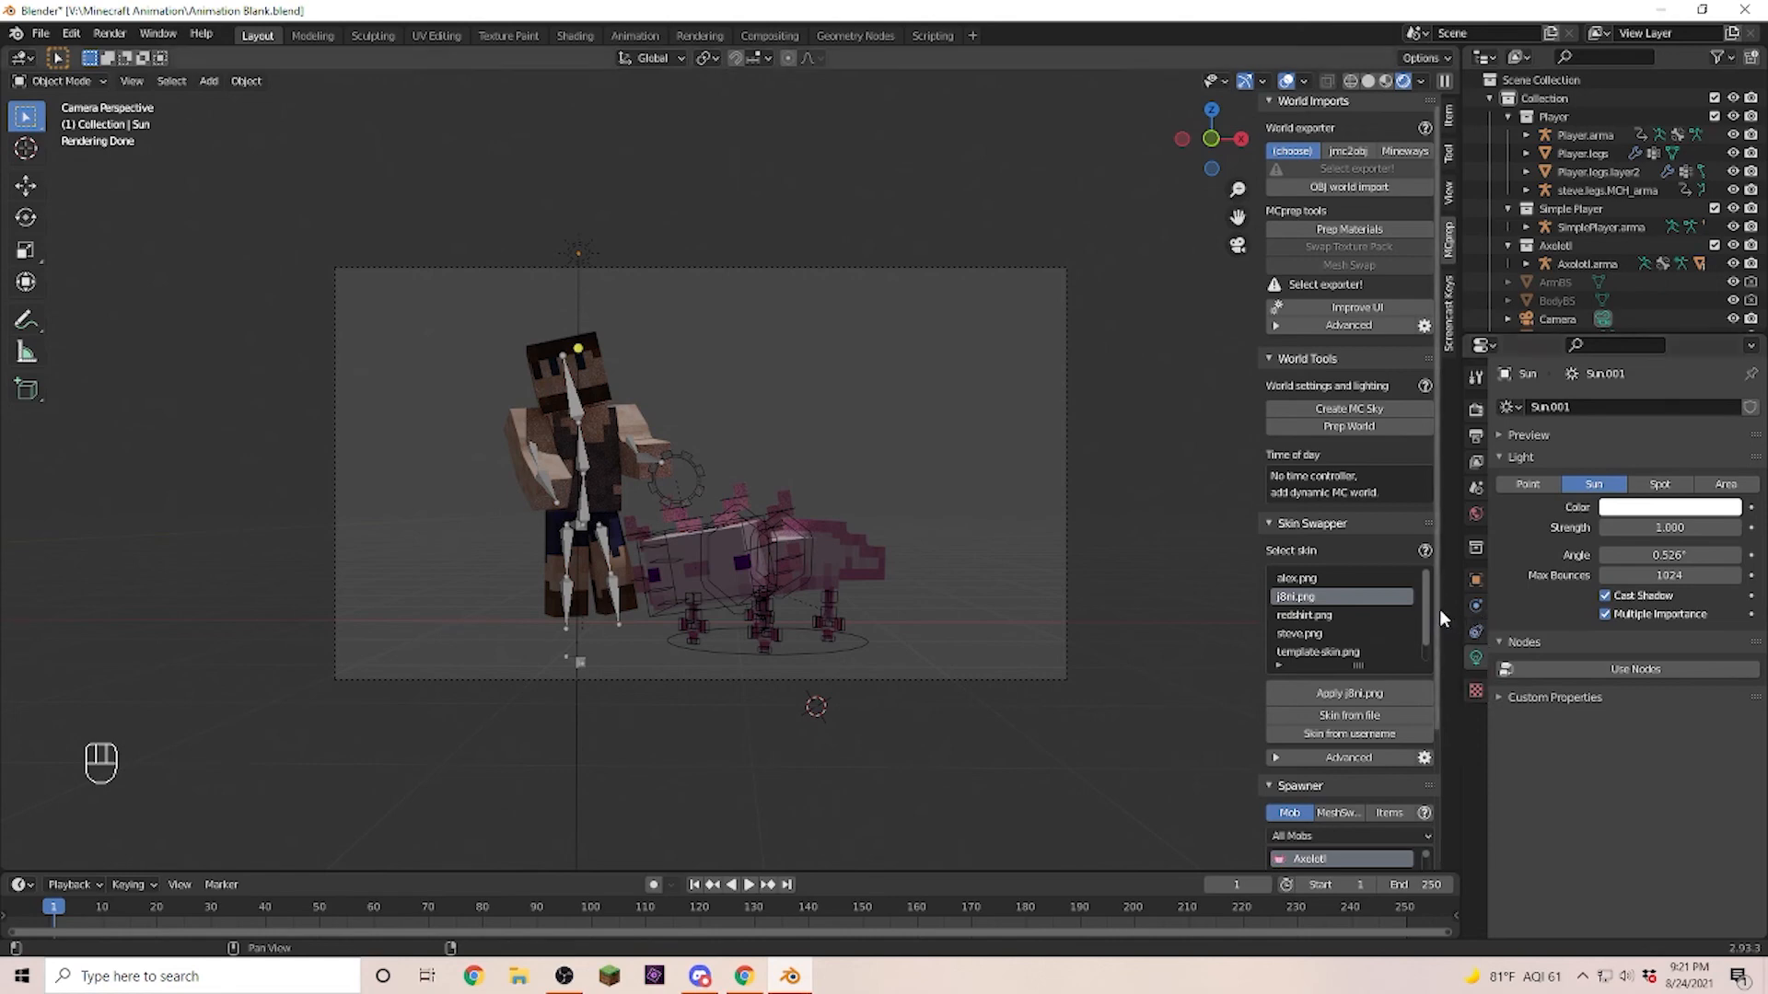
key(n)
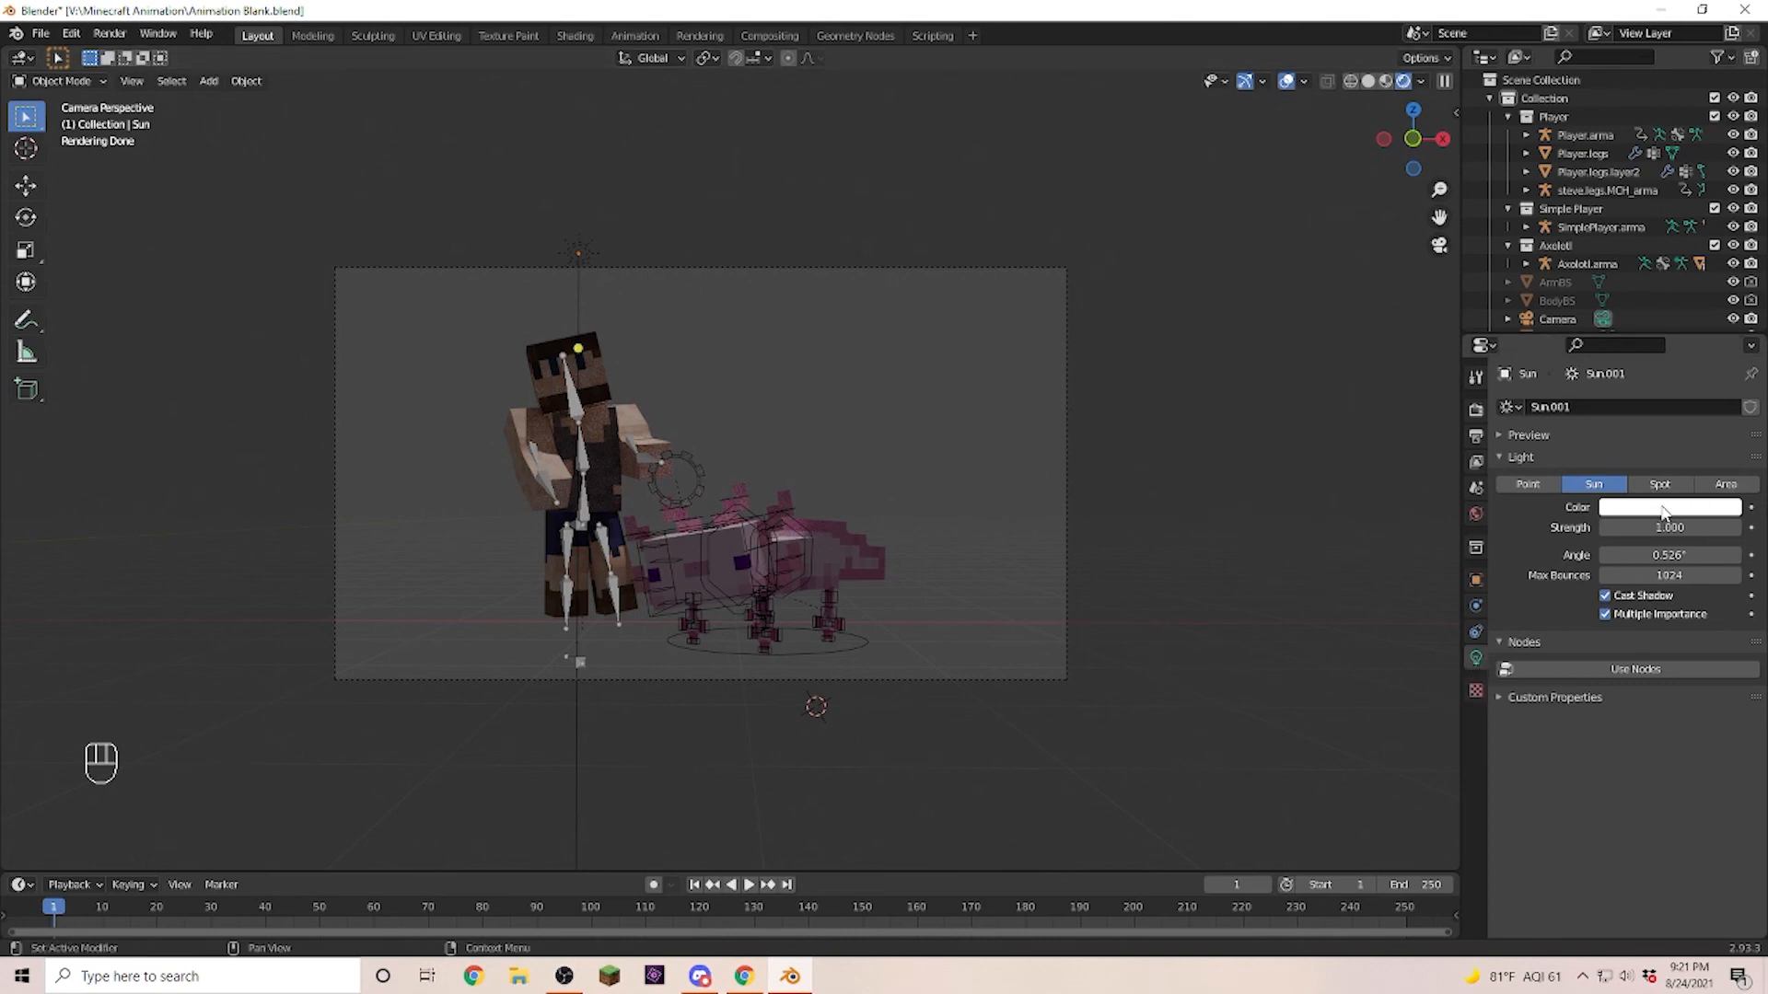
drag(1667, 528, 1703, 527)
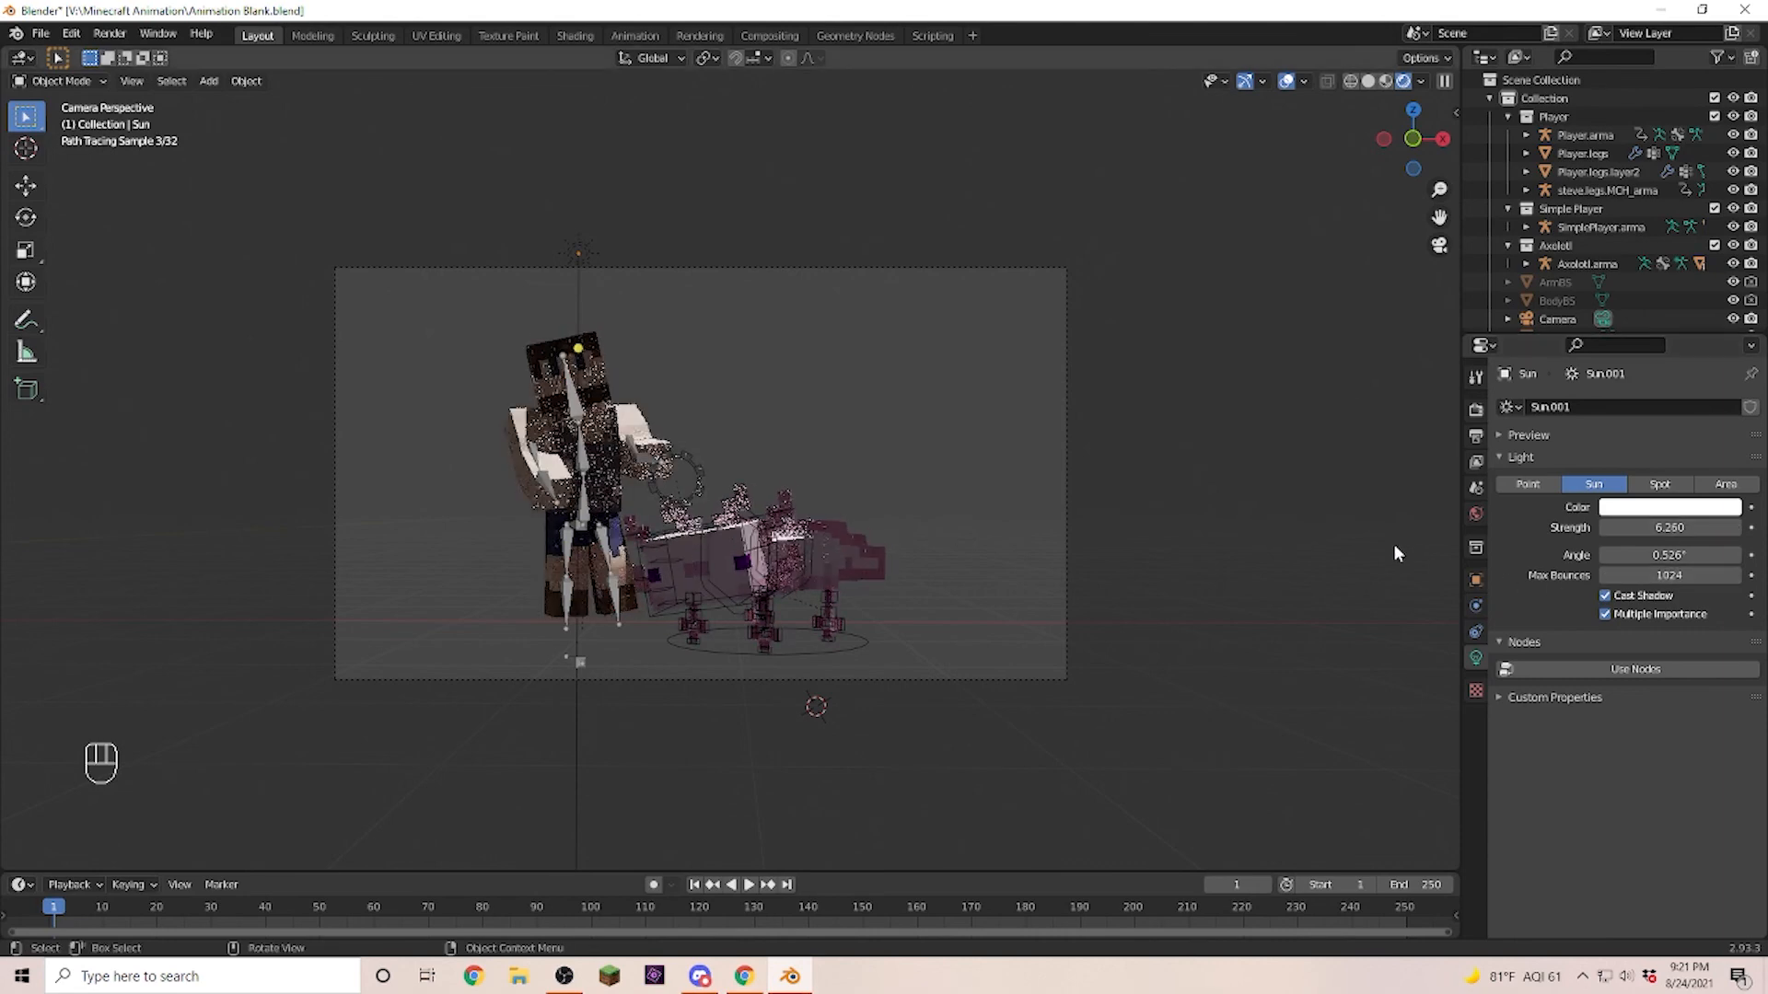
drag(1683, 529, 1648, 528)
click(1660, 530)
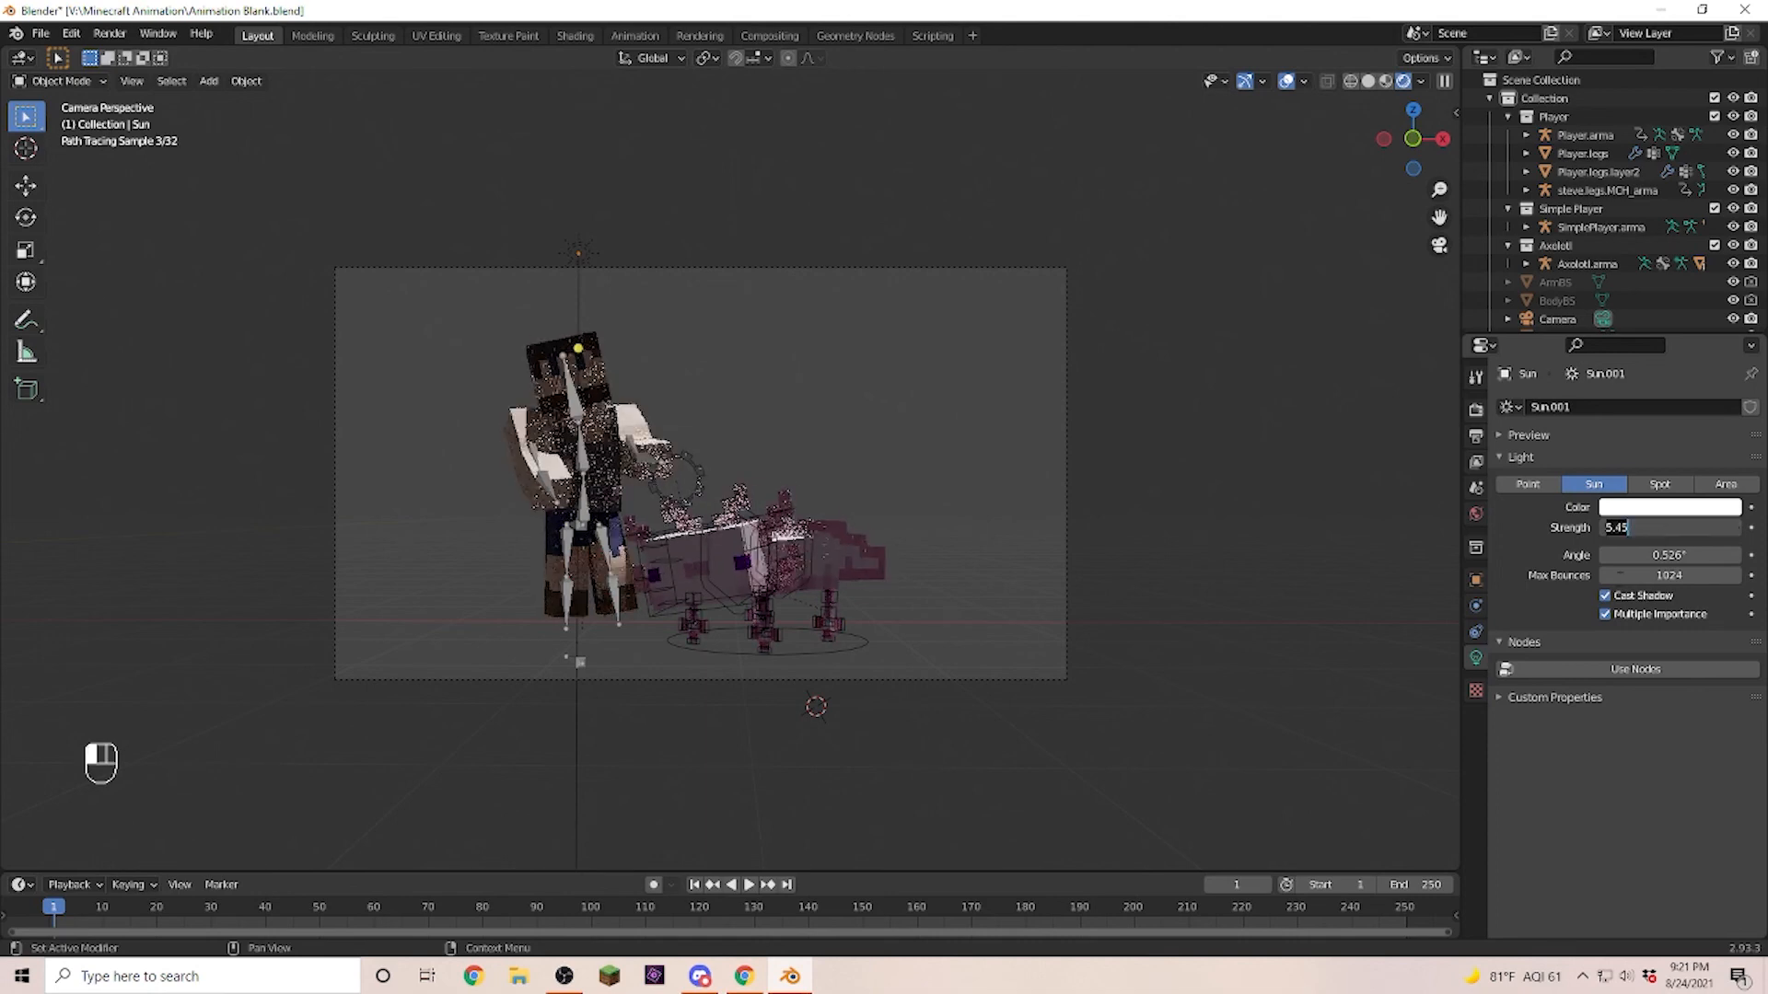
text(1.5)
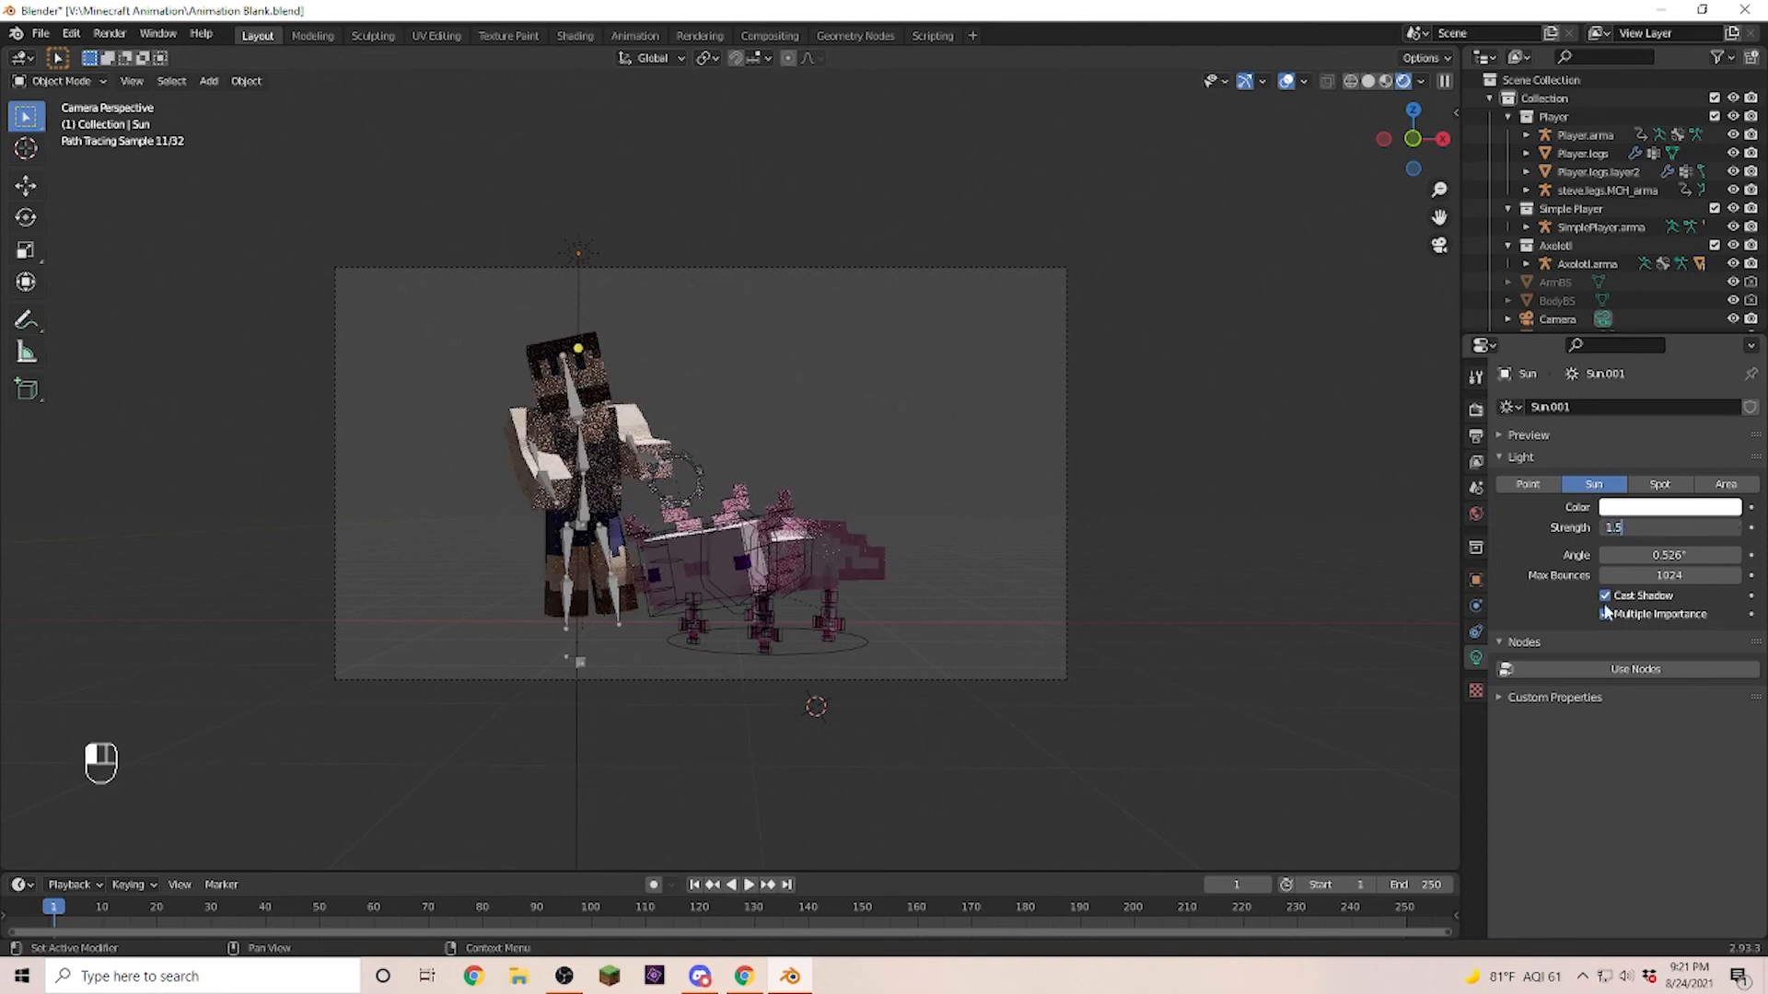
key(Return)
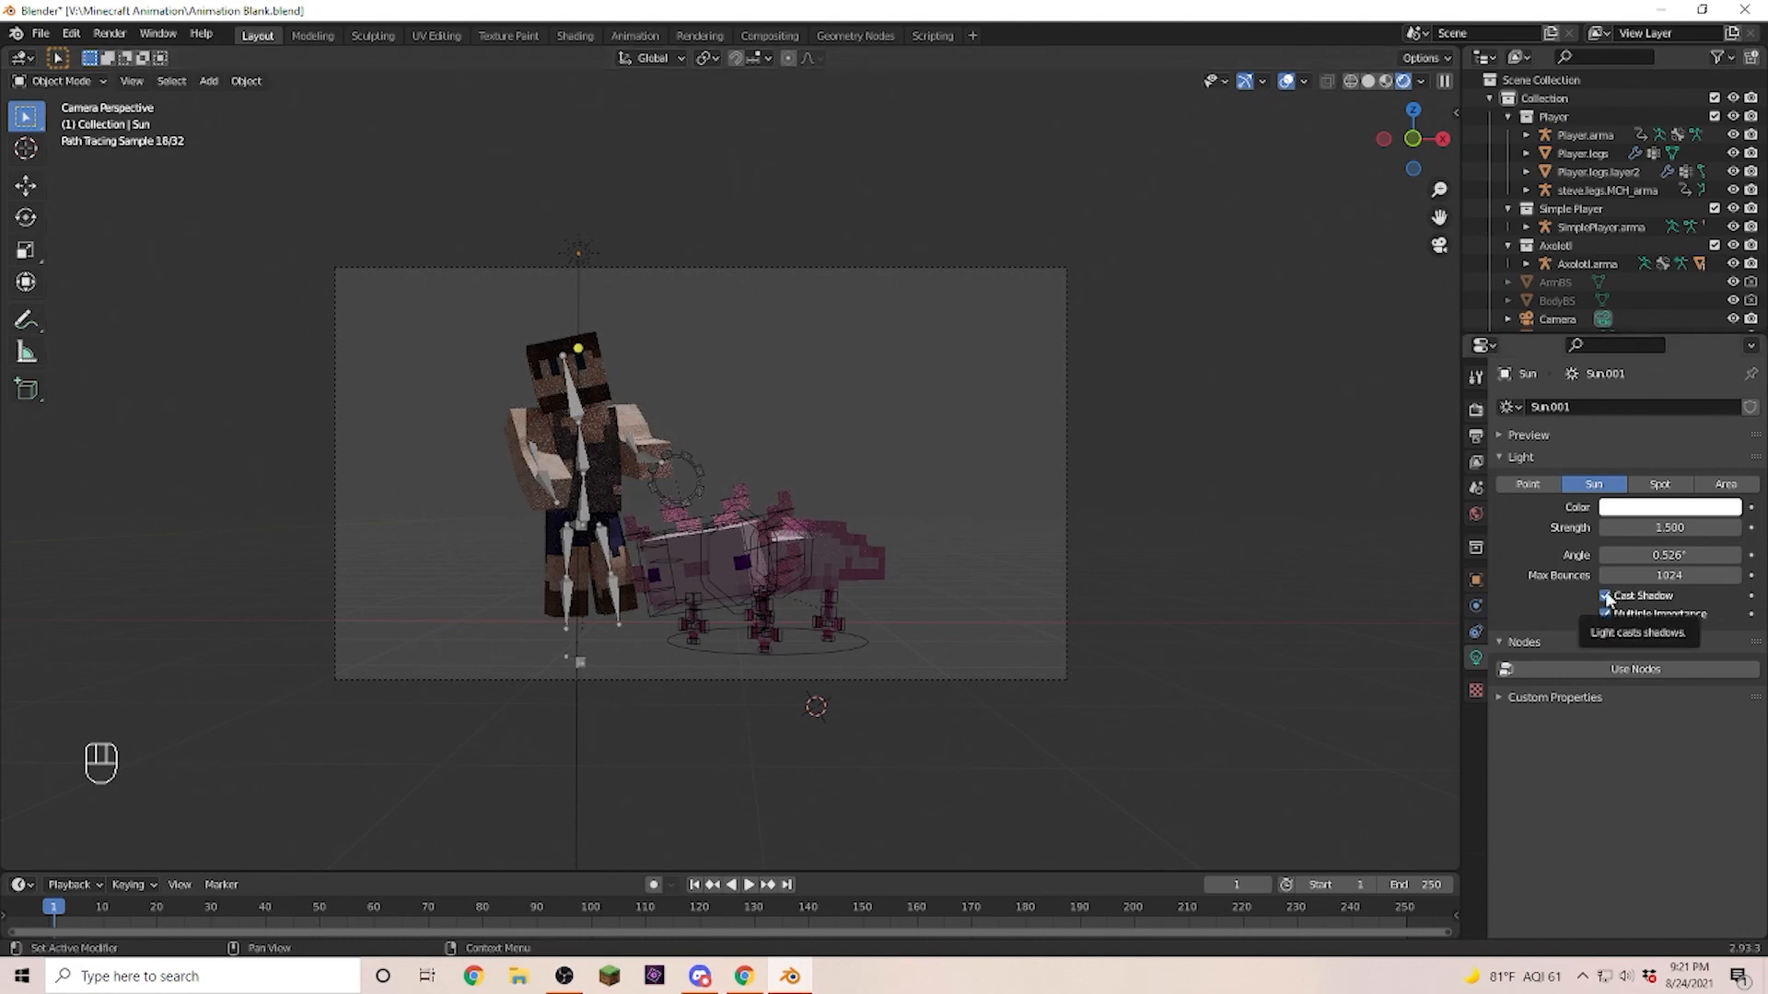
click(1605, 596)
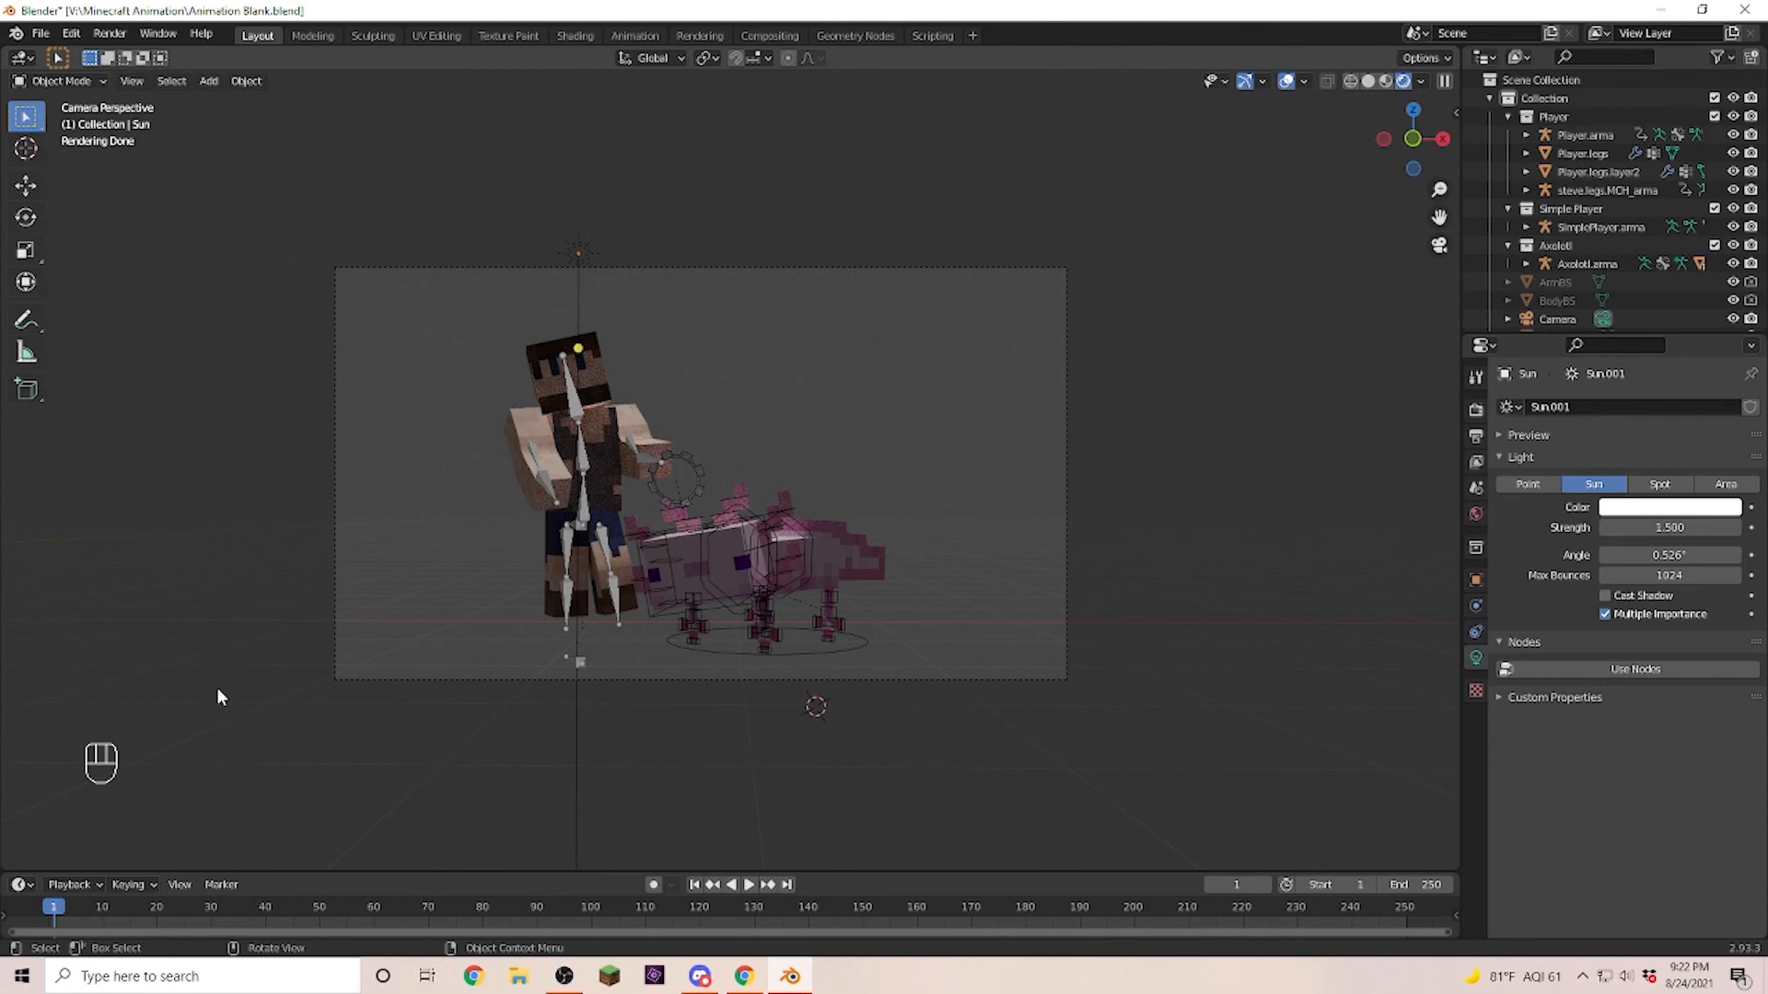
Render the current frame, maximize the render window, and save the result as Simple with Axelot.png.
key(F12)
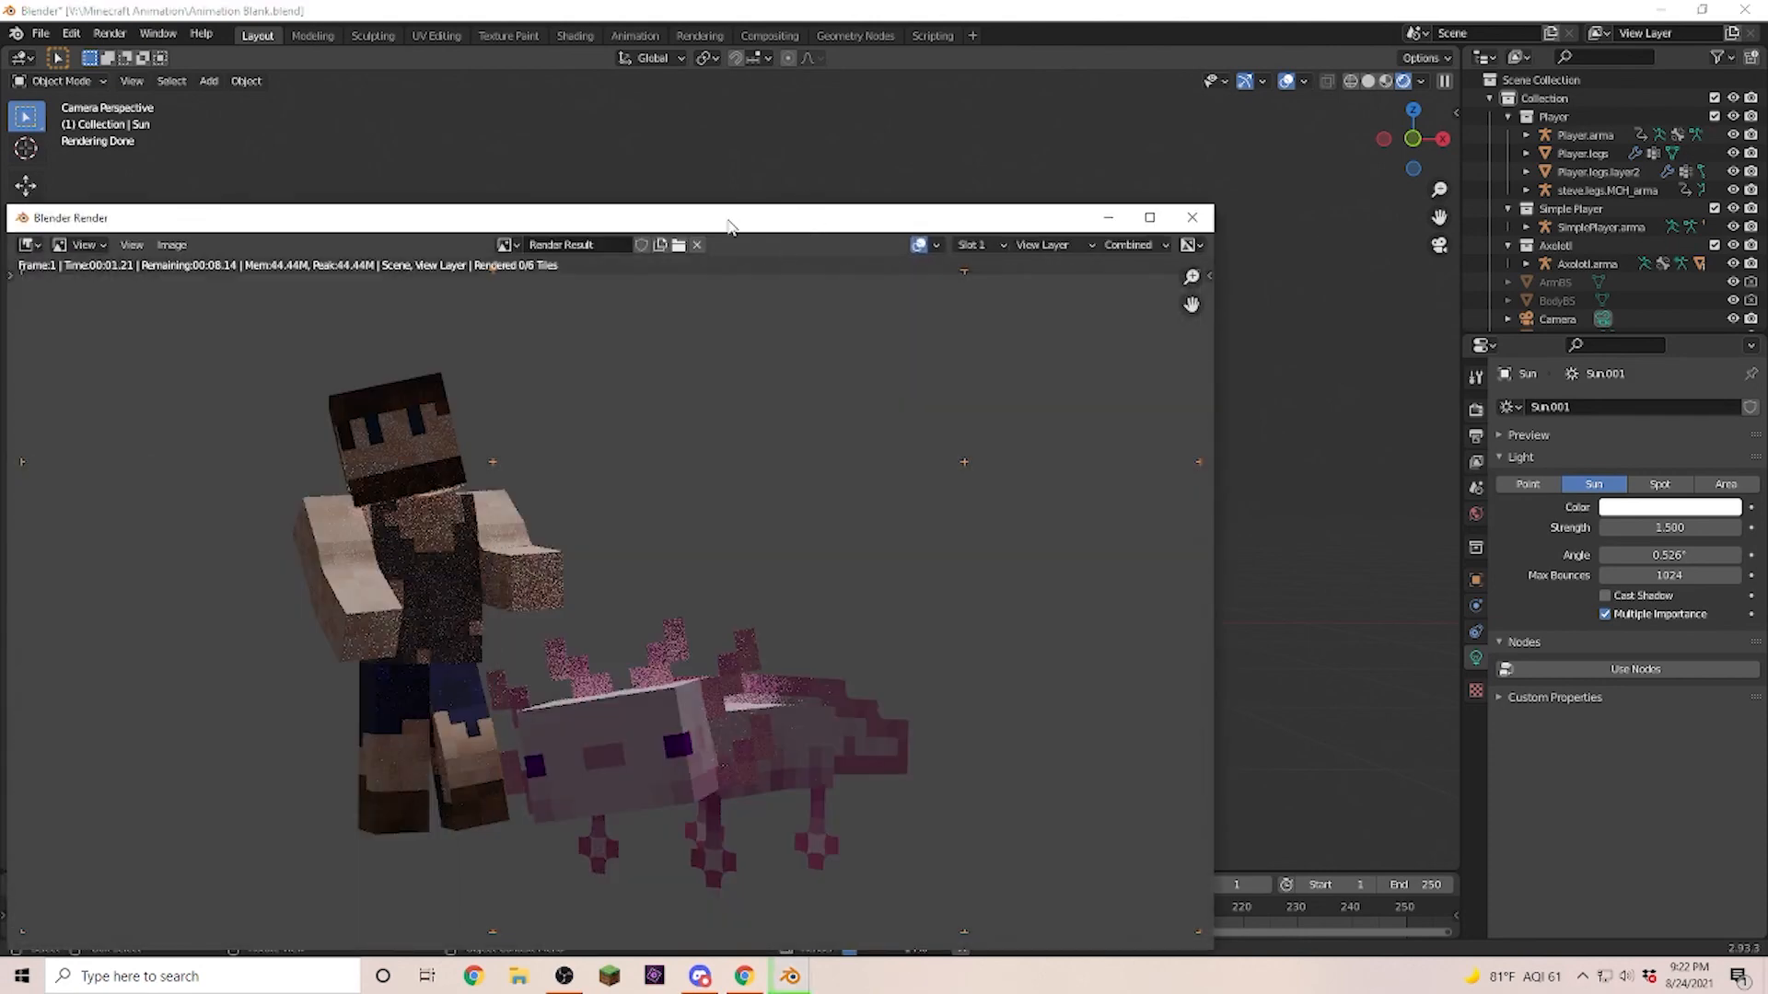
drag(737, 218, 975, 57)
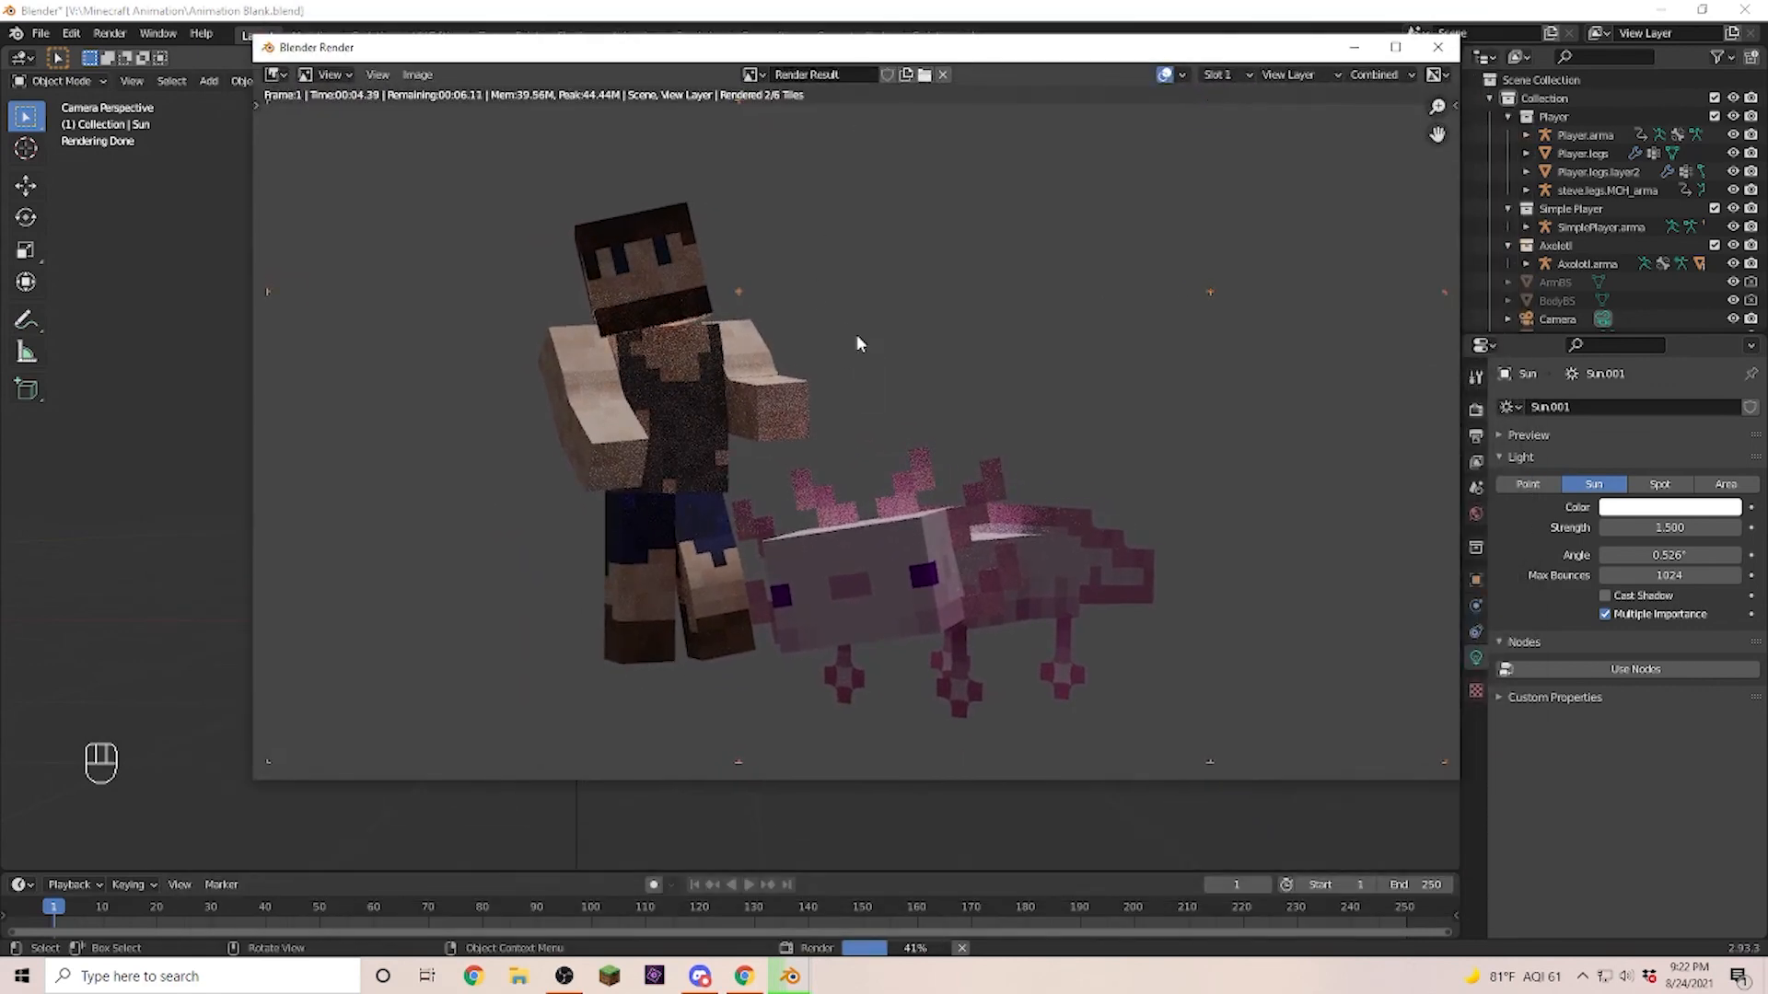
click(1395, 47)
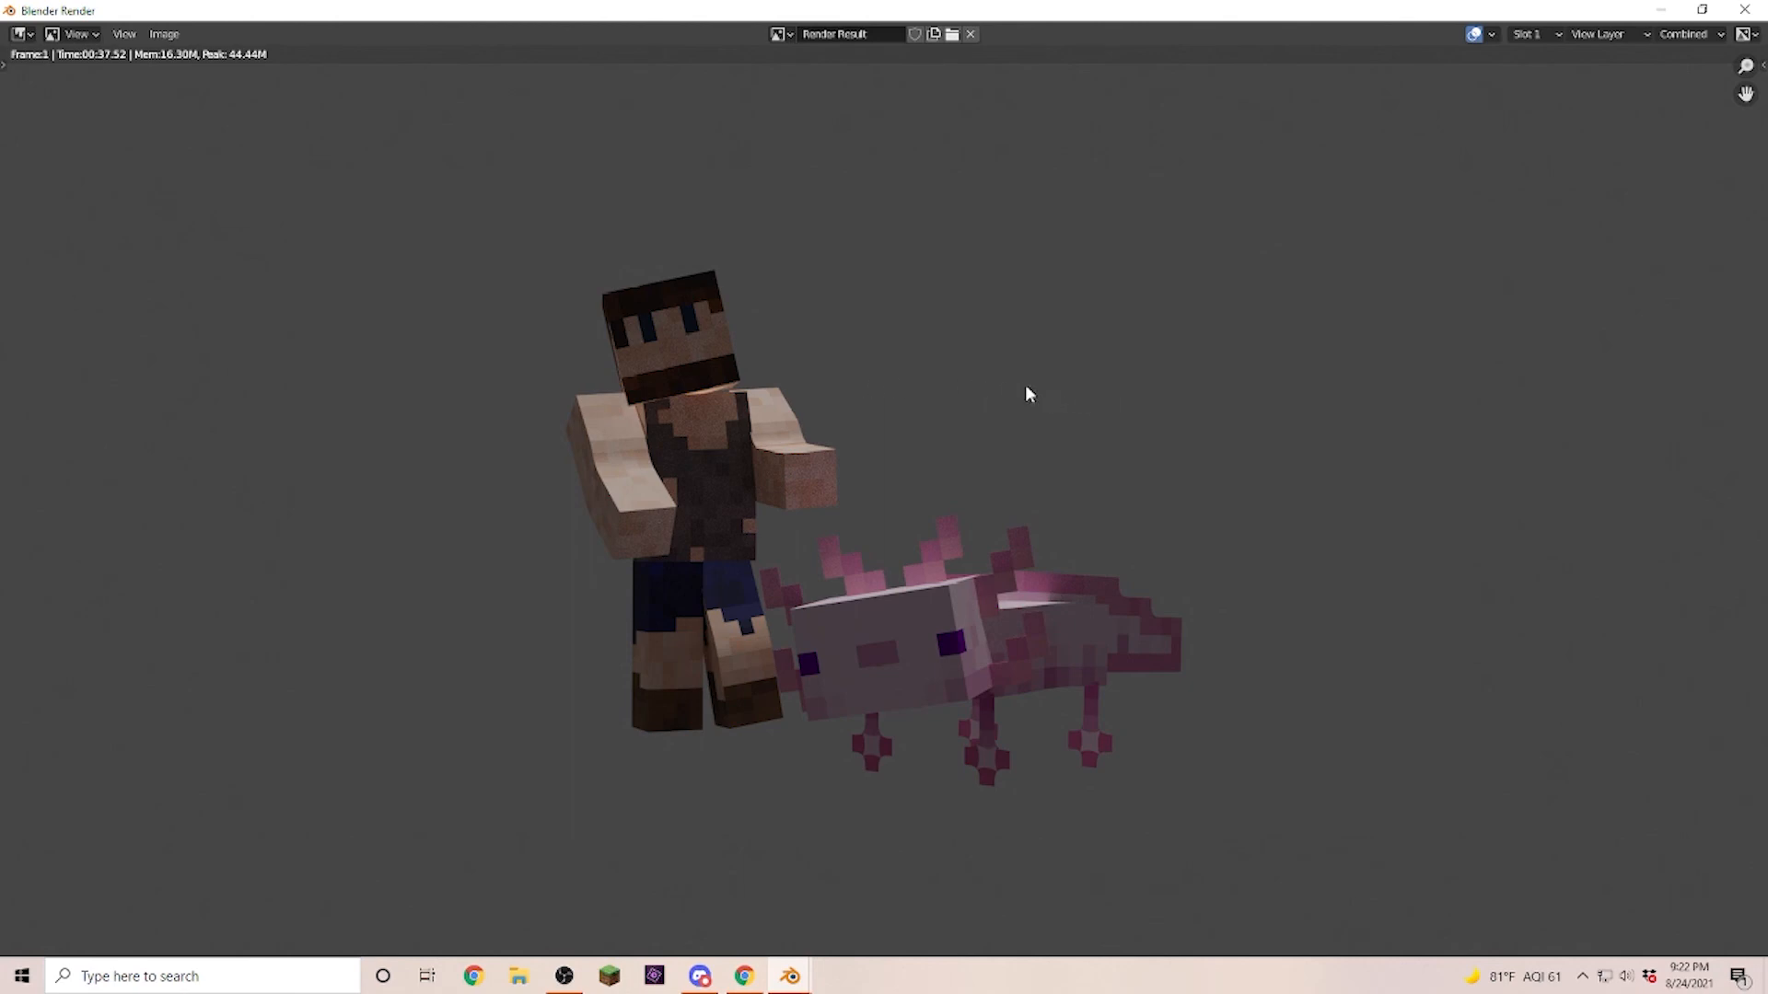
click(166, 35)
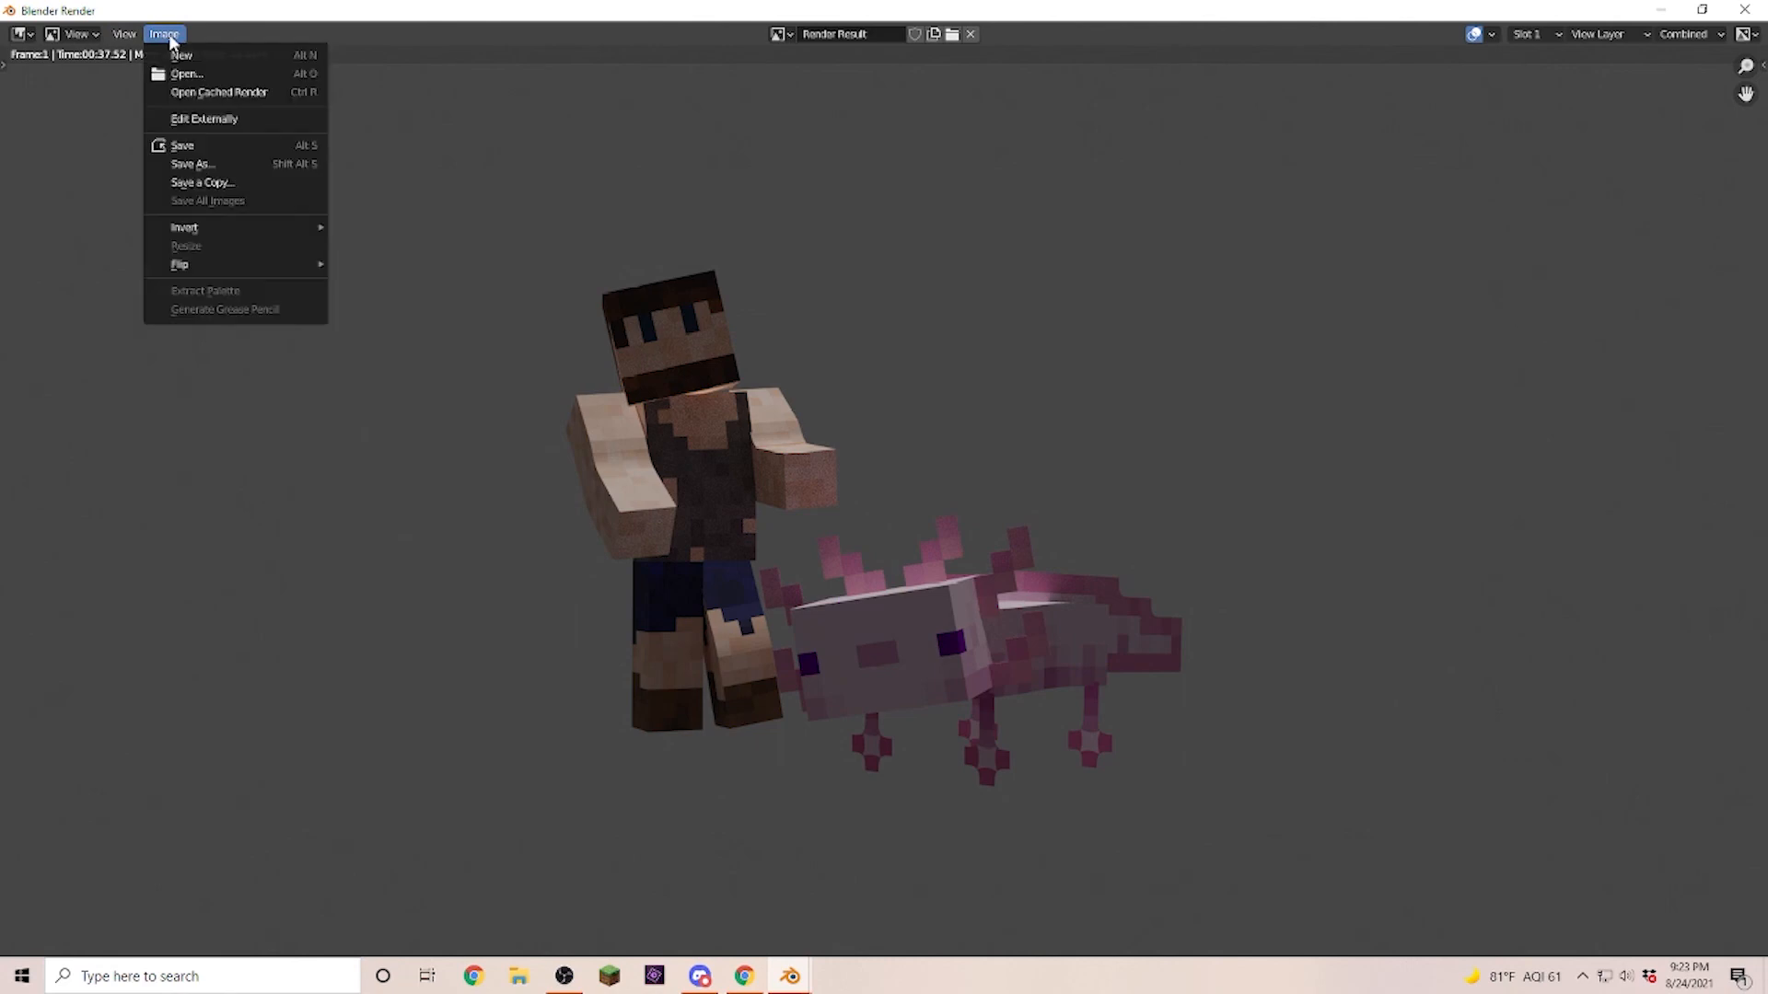
click(207, 147)
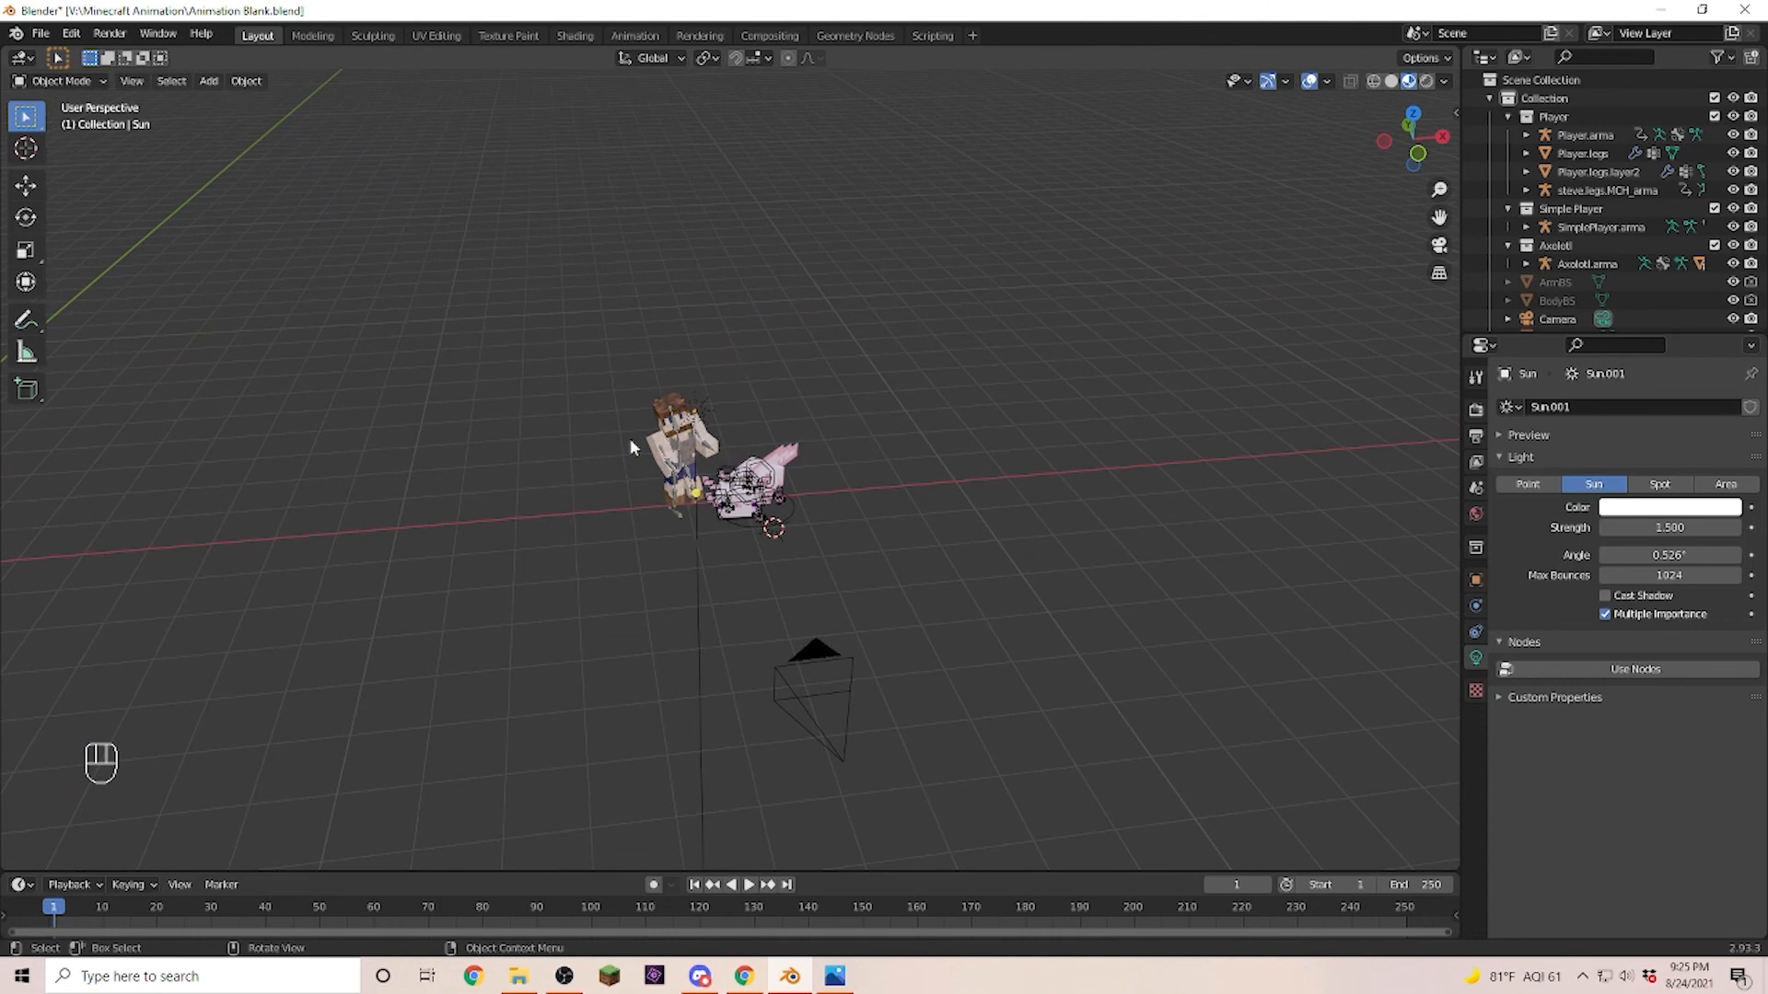
Check the saved render in Photos, switch to remove.bg in Chrome, and upload Simple with Axelot.png from the Minecraft Animation folder.
scroll(1345, 451, down, 4)
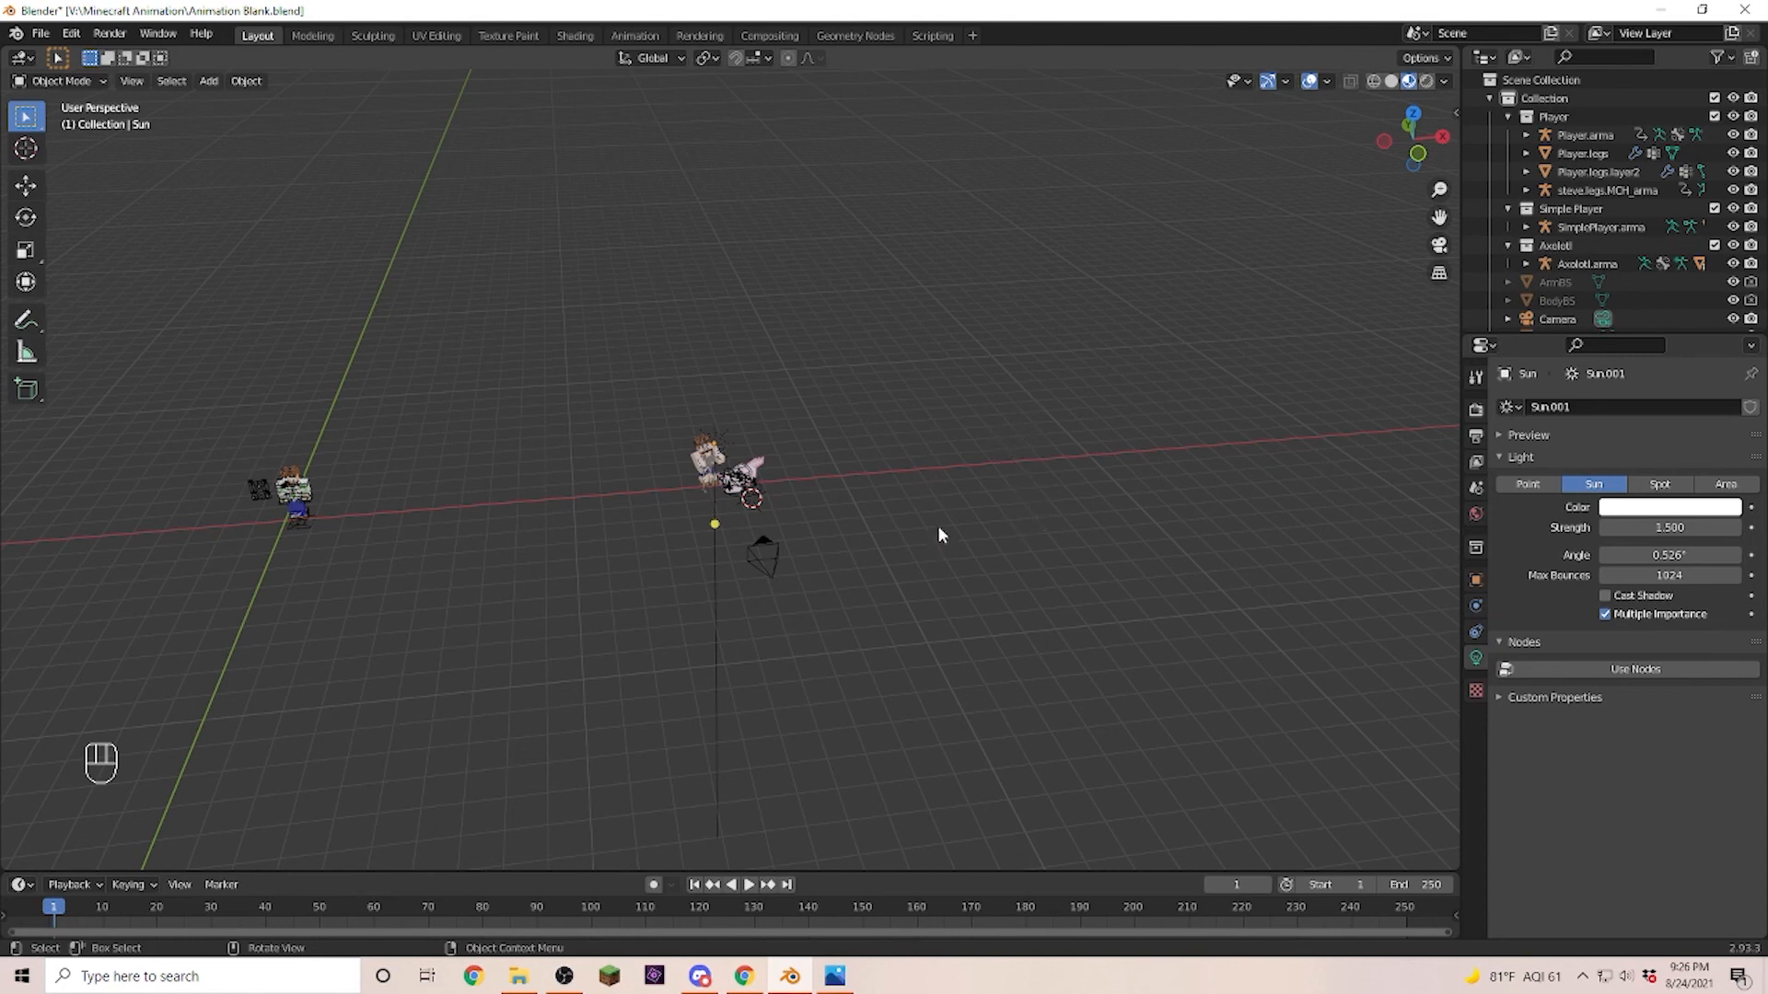
key(alt+Tab)
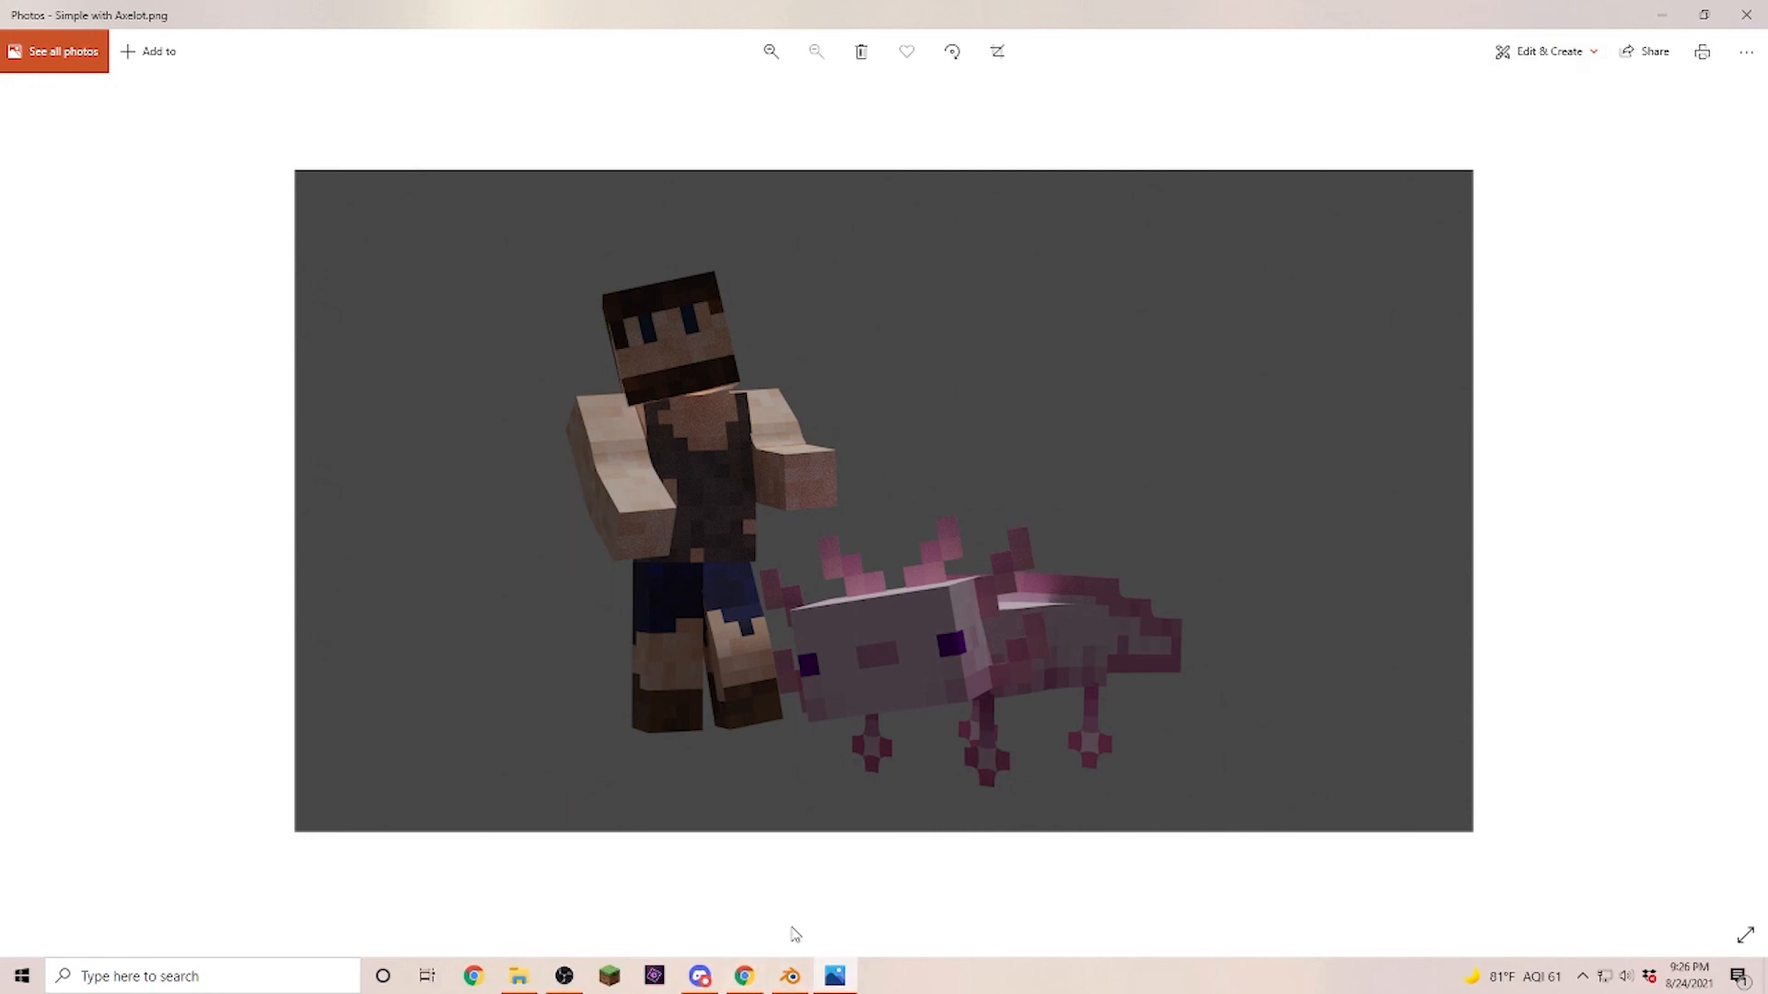
click(746, 976)
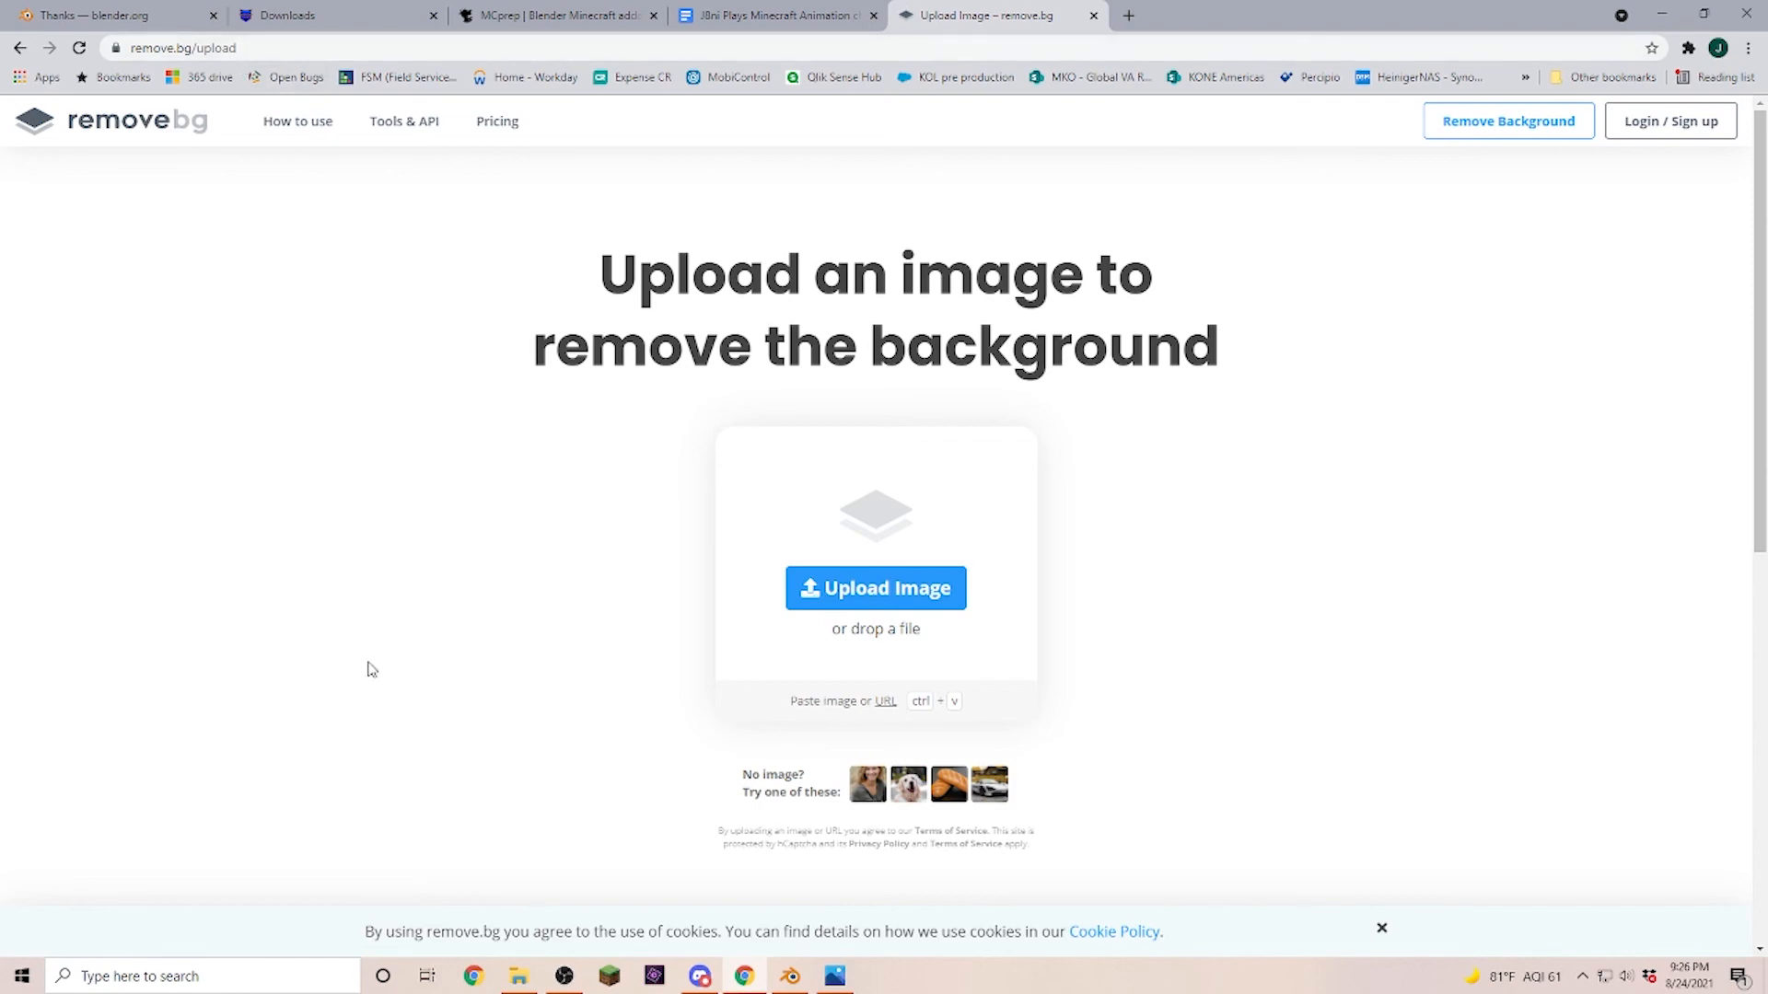
click(519, 976)
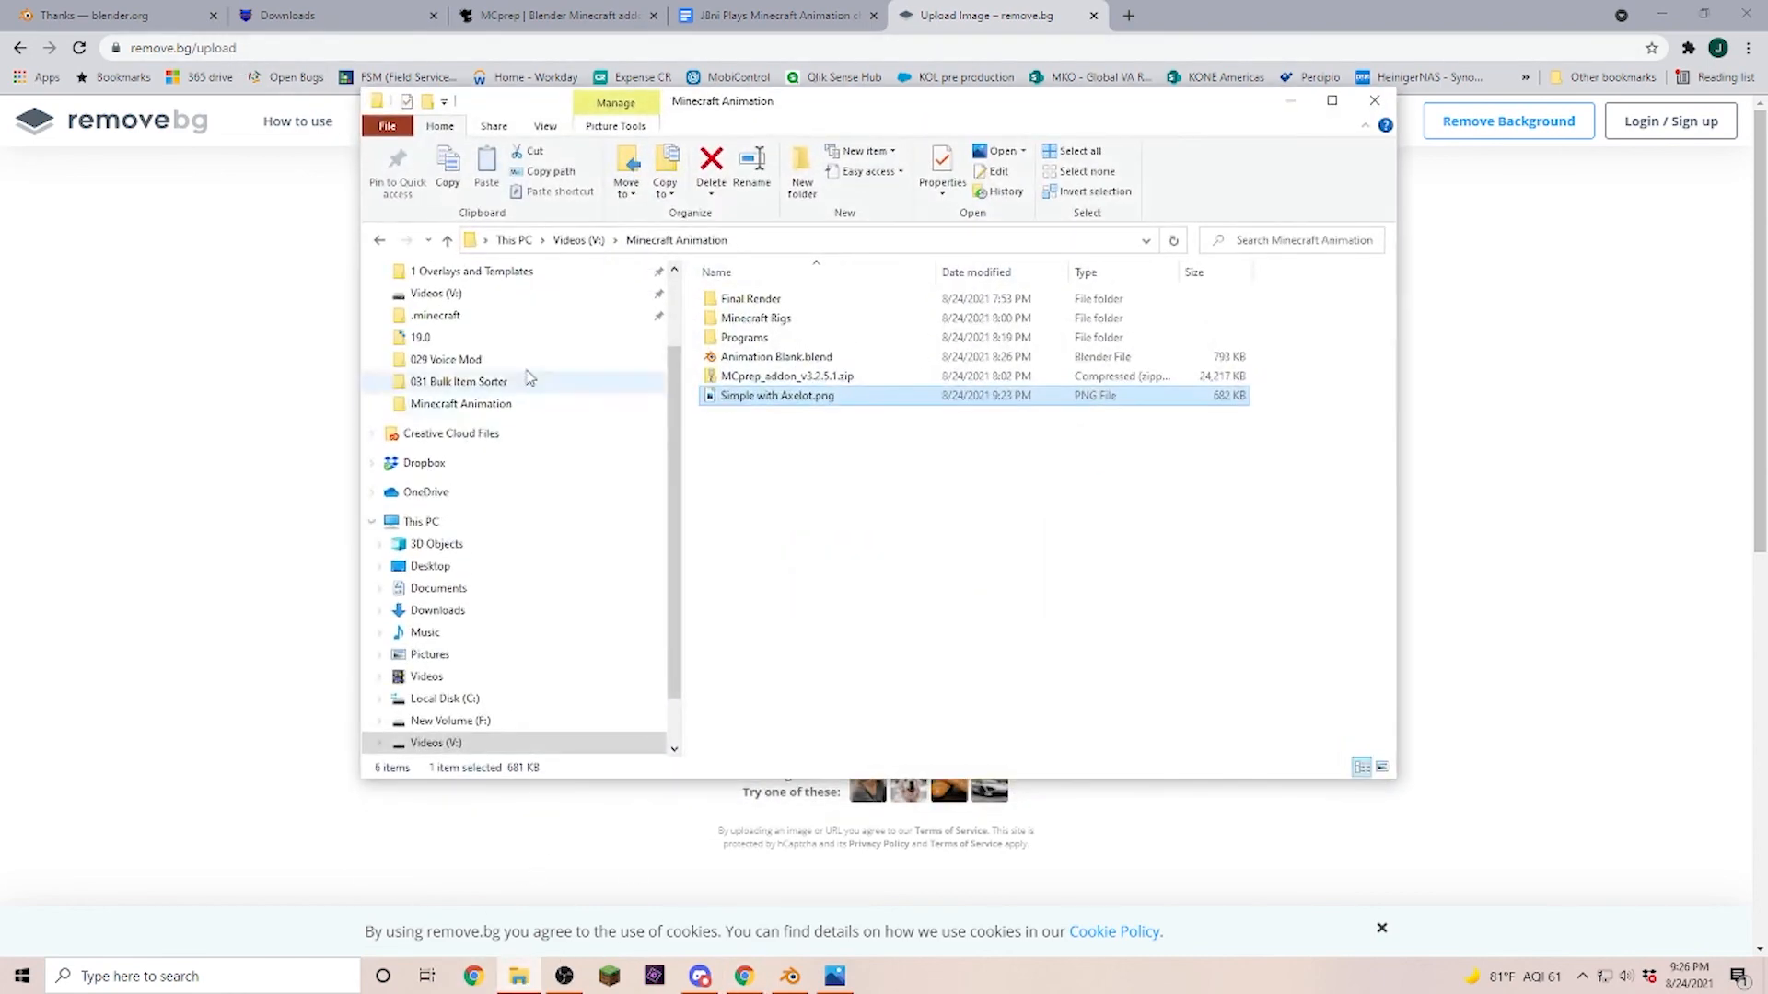
drag(771, 403, 1530, 523)
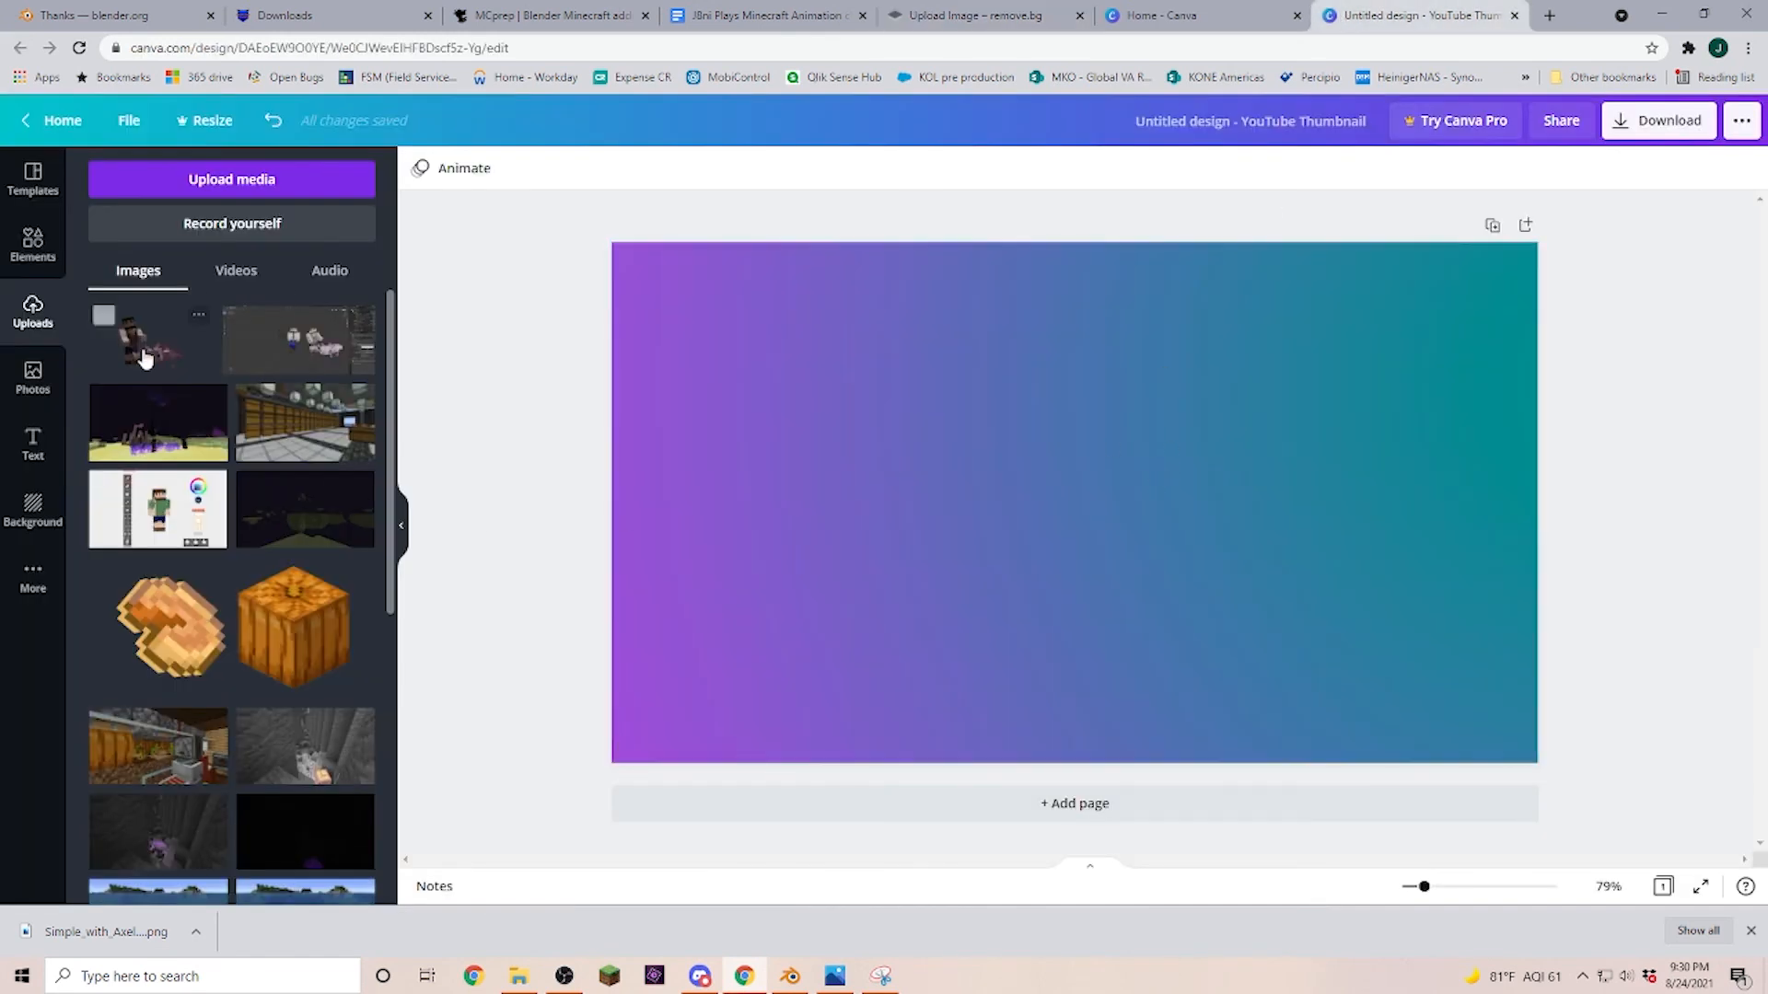
Add the uploaded player and axolotl cut-out to the Canva YouTube Thumbnail, enlarge it, and place it in the canvas's lower-left area.
click(145, 357)
drag(1105, 534, 872, 473)
drag(1087, 592, 1385, 730)
drag(1067, 634, 968, 652)
click(1633, 537)
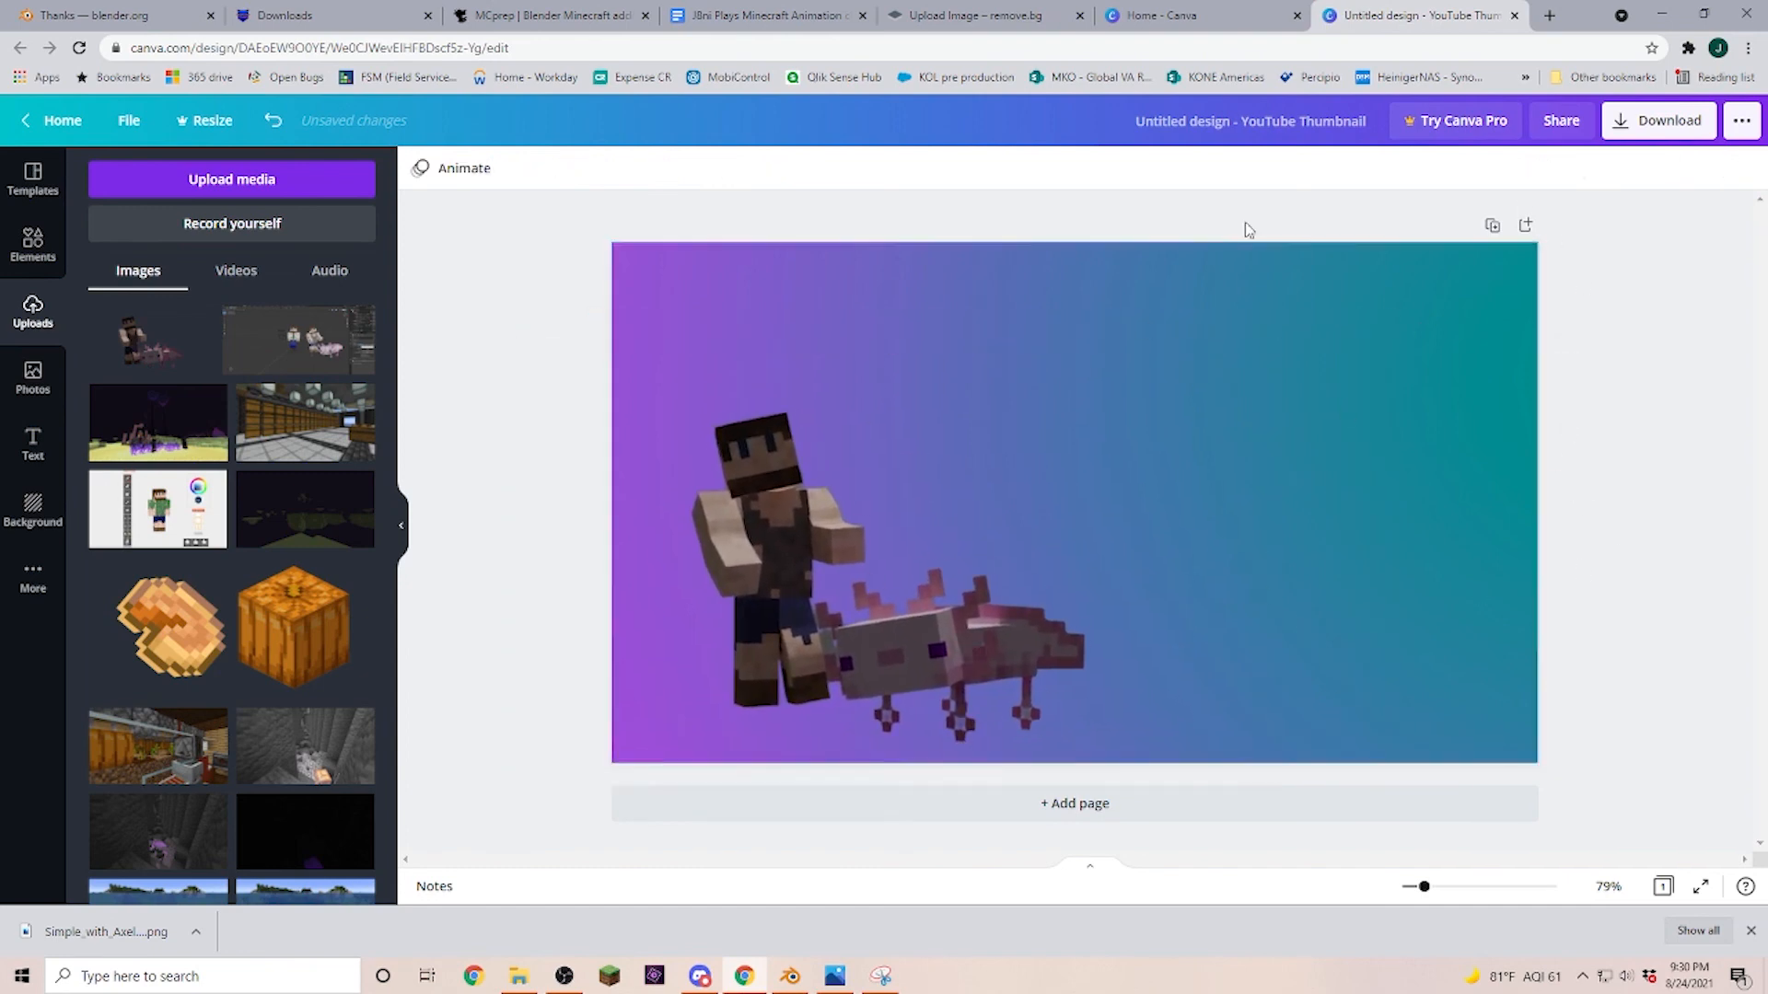